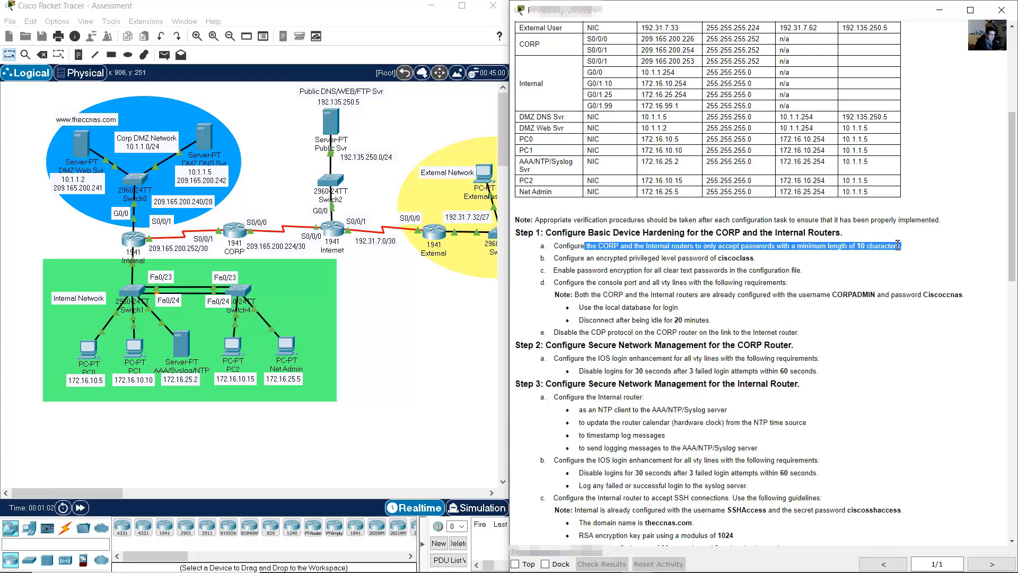
- Open the CORP router's CLI console, then move it to the lower left and widen it beside the instructions
{"action": "left_click", "coordinate": [390, 281]}
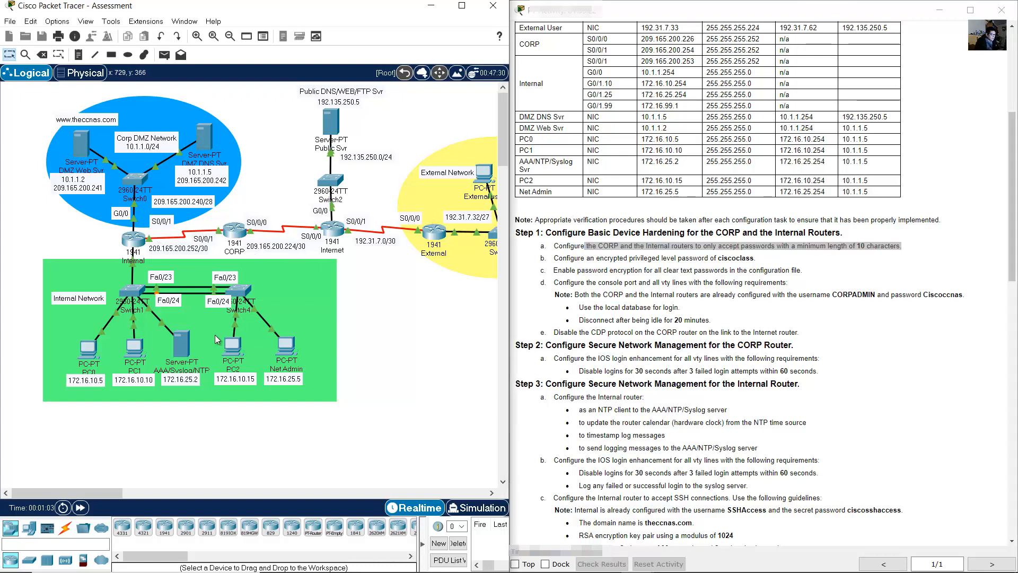
{"action": "left_click", "coordinate": [235, 239]}
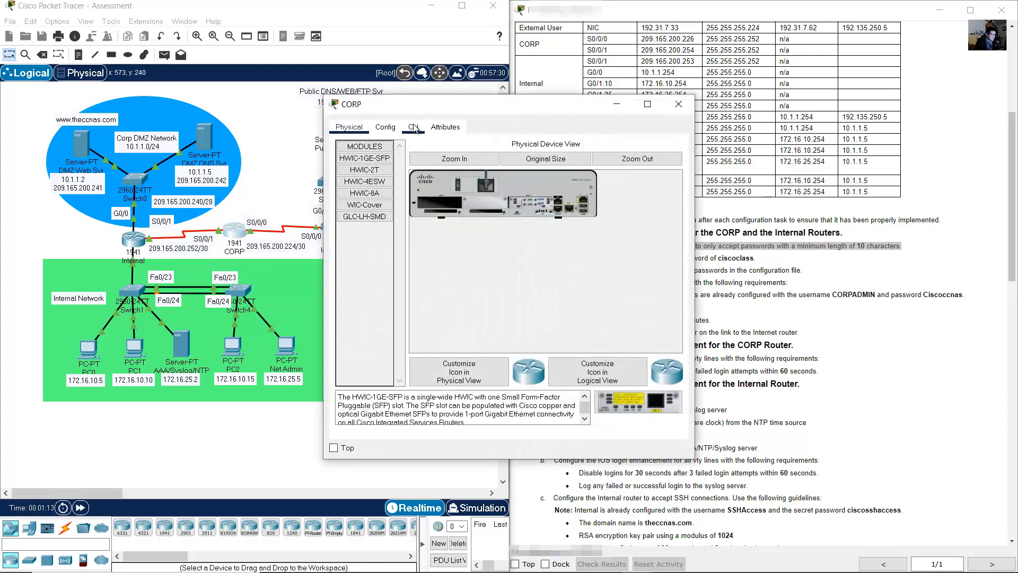
{"action": "left_click", "coordinate": [414, 127]}
{"action": "left_click_drag", "start_coordinate": [466, 106], "coordinate": [150, 218]}
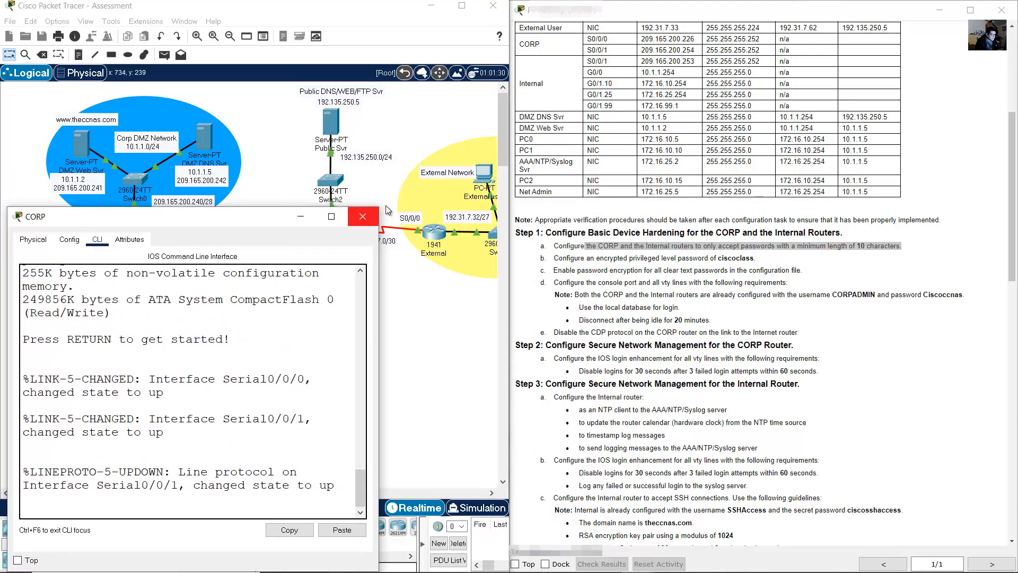
{"action": "left_click_drag", "start_coordinate": [385, 209], "coordinate": [518, 206]}
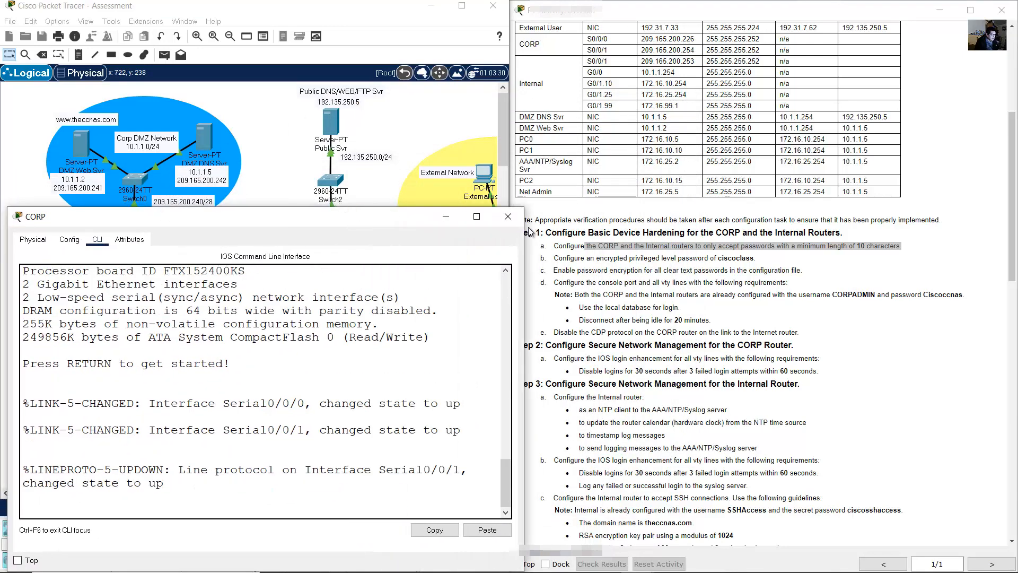
{"action": "left_click_drag", "start_coordinate": [367, 221], "coordinate": [368, 223]}
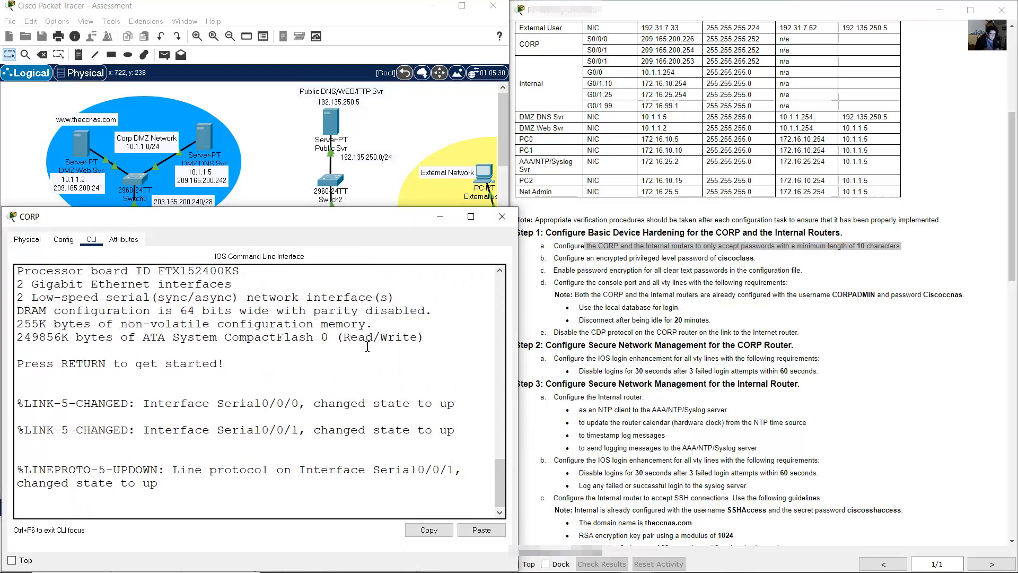
- Enter global configuration on CORP and require a minimum password length of 10
{"action": "key", "text": "Return"}
{"action": "type", "text": "conf term"}
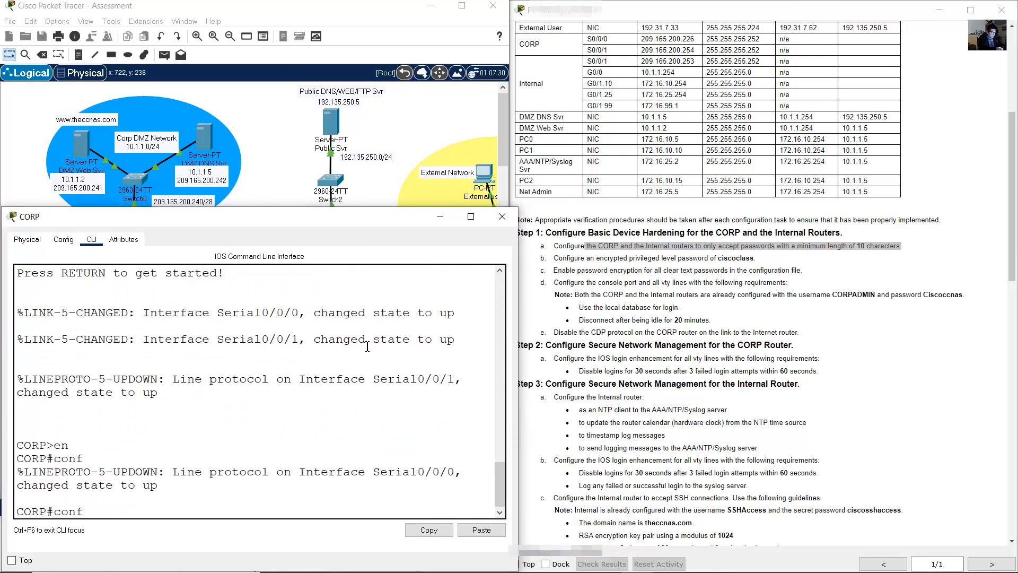
{"action": "key", "text": "Return"}
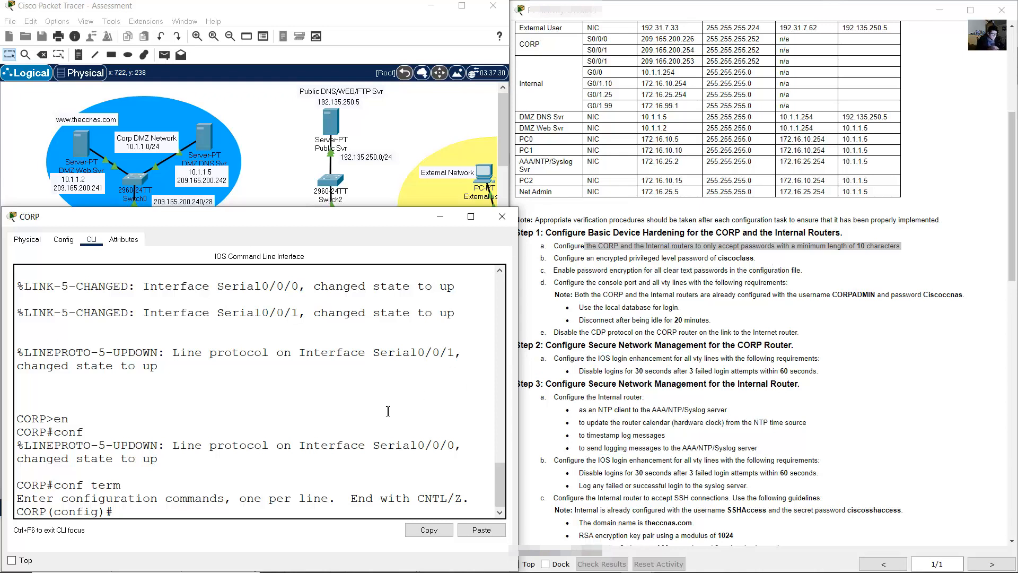
{"action": "type", "text": "security"}
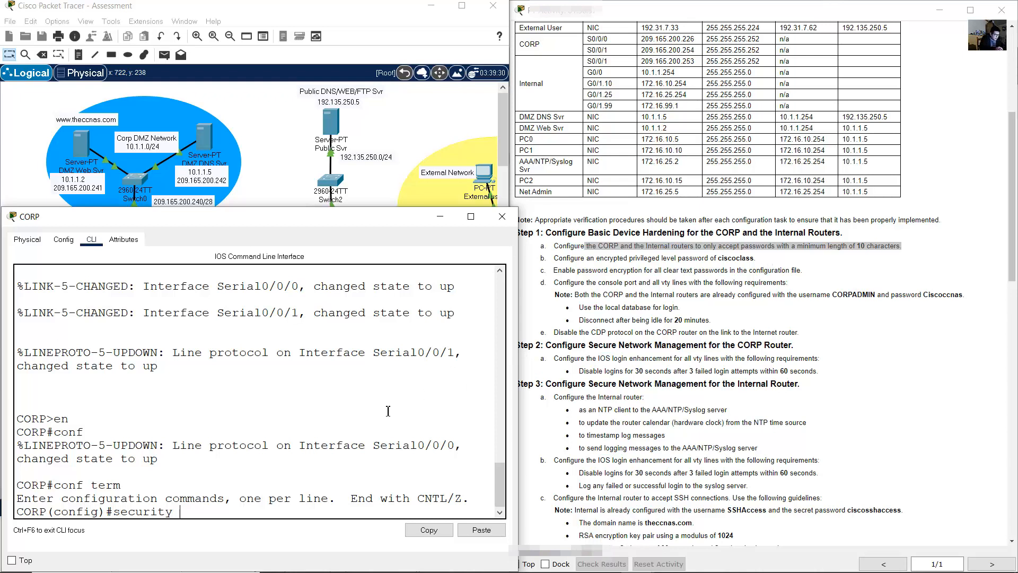
{"action": "type", "text": " ppassword"}
{"action": "key", "text": "BackSpace"}
{"action": "key", "text": "BackSpace"}
{"action": "type", "text": "swords min-length"}
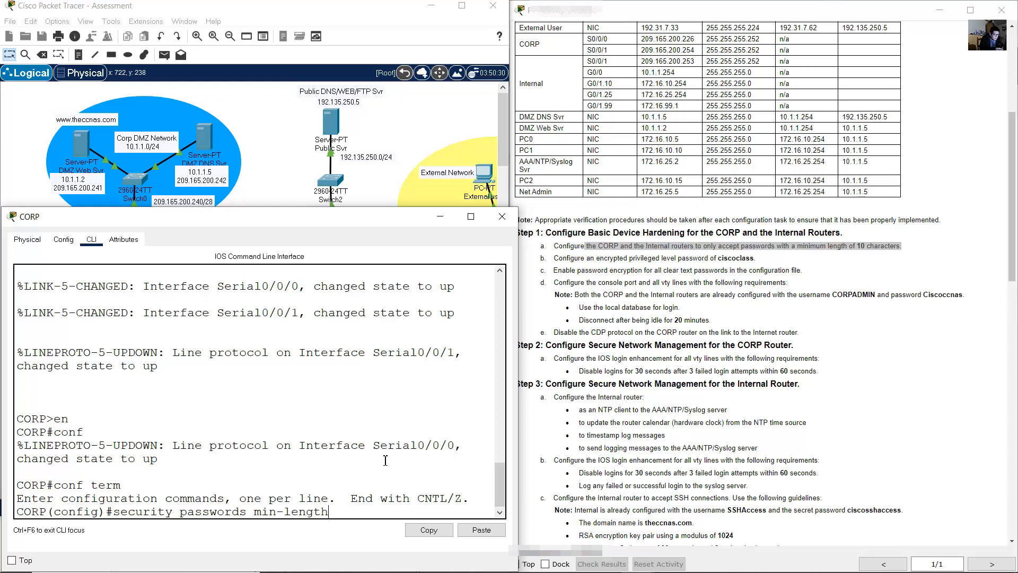
{"action": "type", "text": " 10"}
{"action": "key", "text": "Return"}
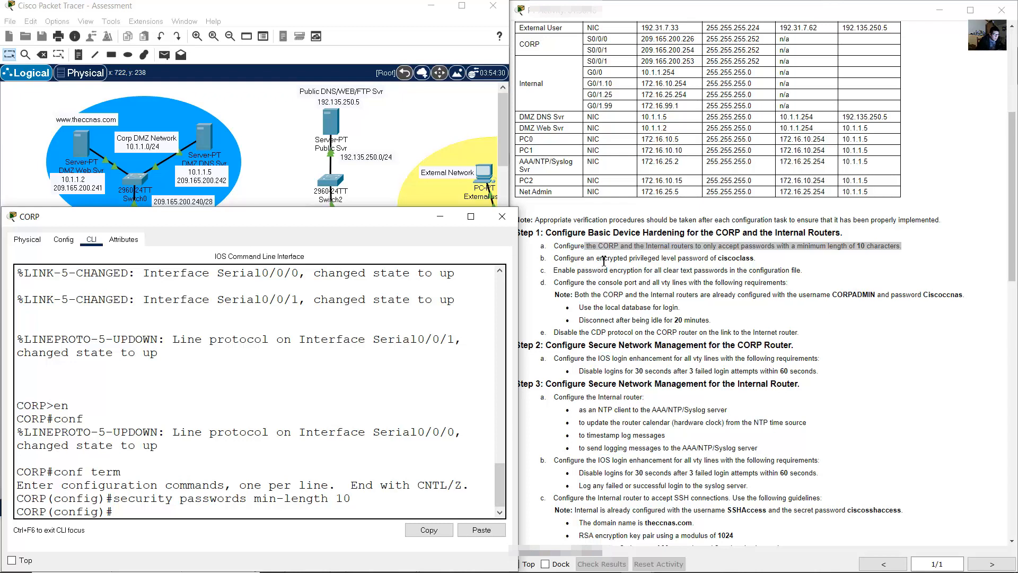
- Set an encrypted enable secret password on CORP
{"action": "left_click_drag", "start_coordinate": [600, 258], "coordinate": [757, 257]}
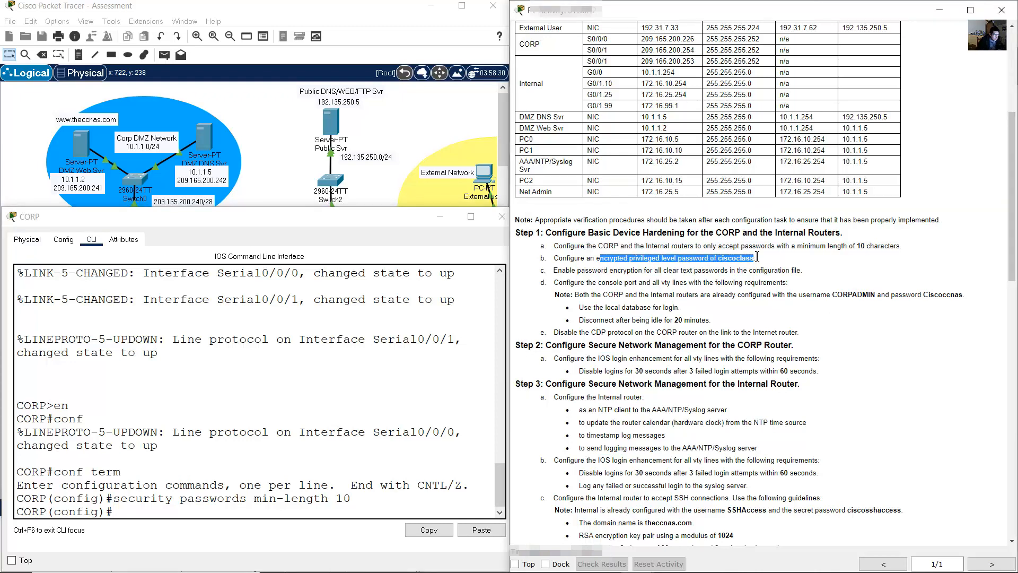
{"action": "left_click", "coordinate": [311, 346]}
{"action": "type", "text": "enable s"}
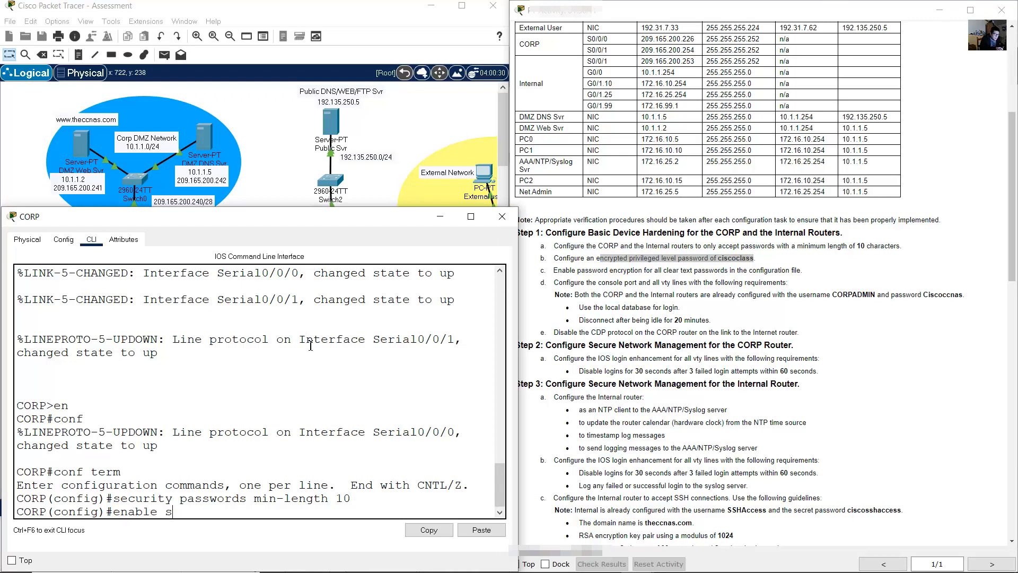
{"action": "type", "text": "exr"}
{"action": "type", "text": "ret ciscoclass"}
{"action": "key", "text": "Return"}
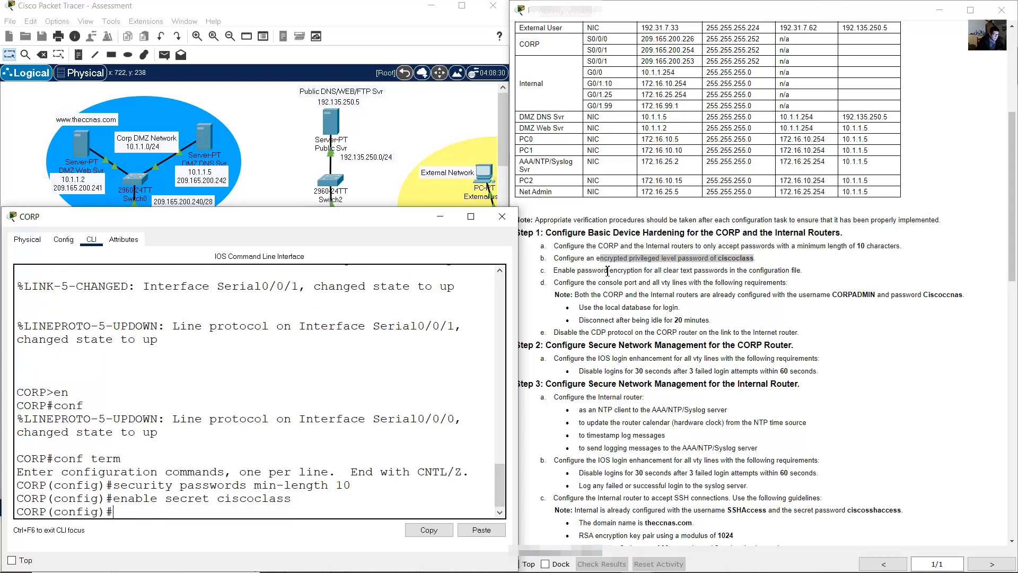
- Turn on service password-encryption on CORP
{"action": "left_click_drag", "start_coordinate": [586, 271], "coordinate": [790, 268]}
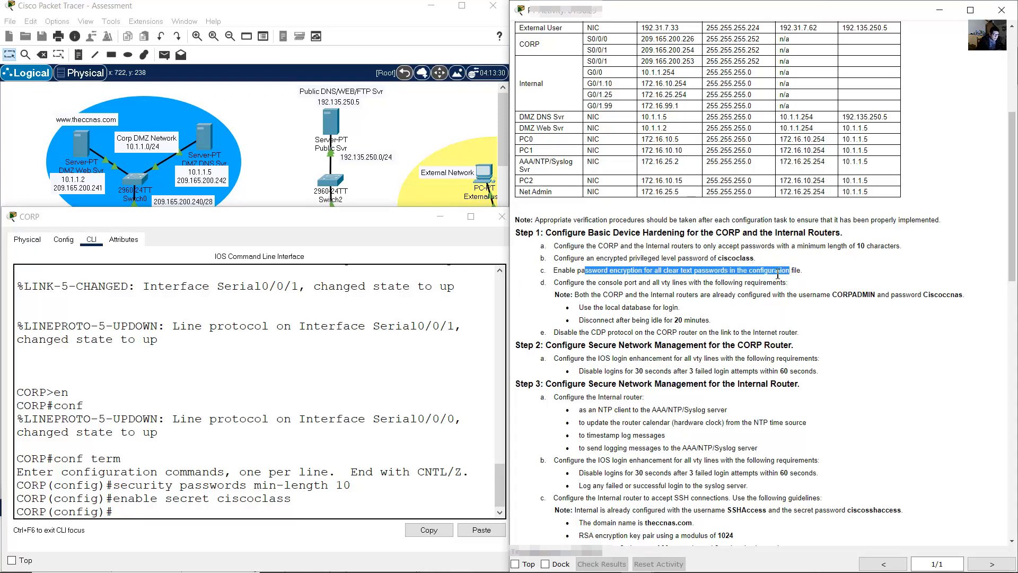
{"action": "left_click", "coordinate": [373, 348]}
{"action": "type", "text": "serv"}
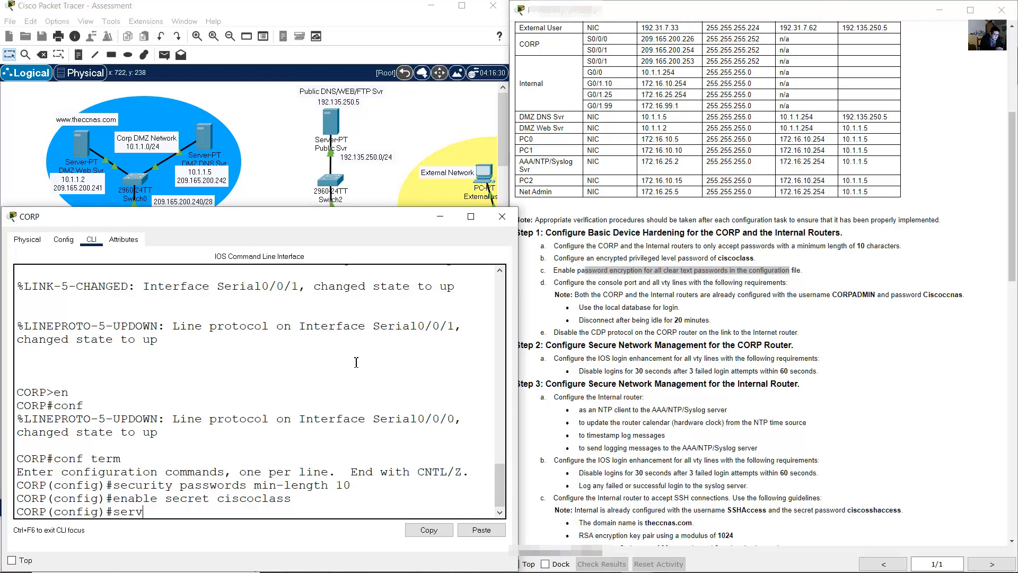
{"action": "type", "text": "ice password-encrypti"}
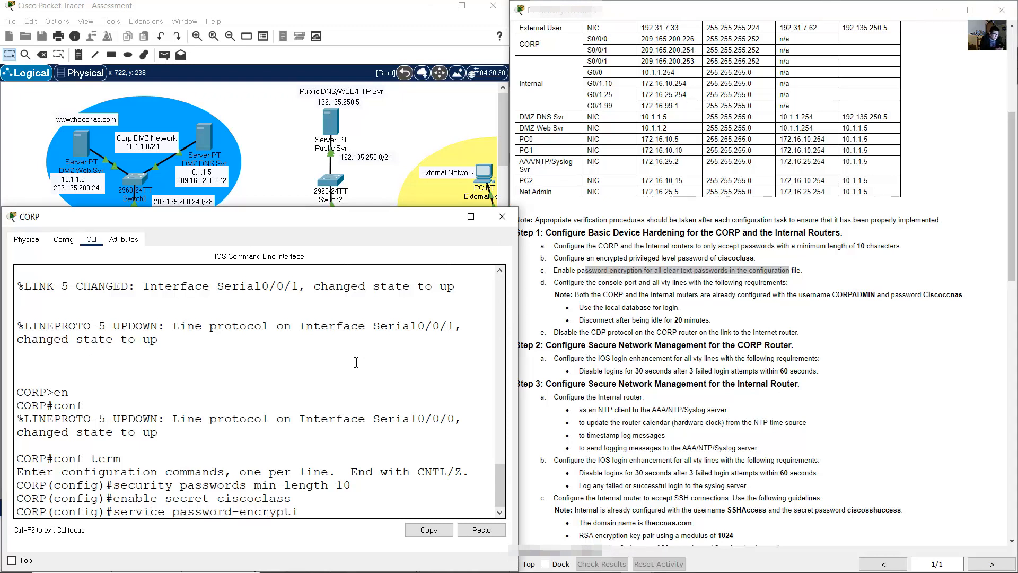
{"action": "type", "text": "onfig)#"}
{"action": "key", "text": "Return"}
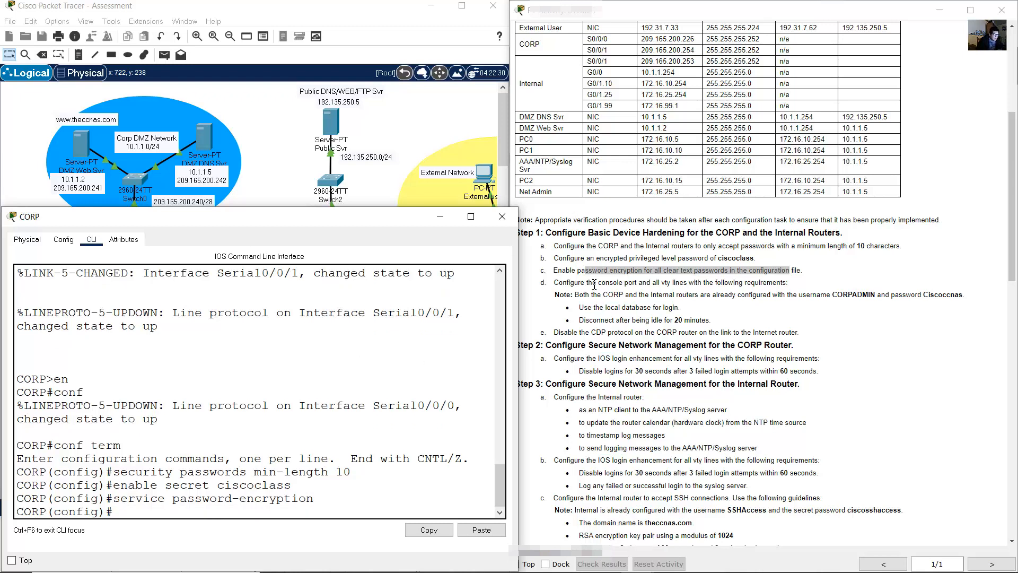
{"action": "left_click_drag", "start_coordinate": [598, 295], "coordinate": [962, 295]}
- Configure CORP's console 0 line with login local and exec-timeout 20 0
{"action": "left_click", "coordinate": [597, 307]}
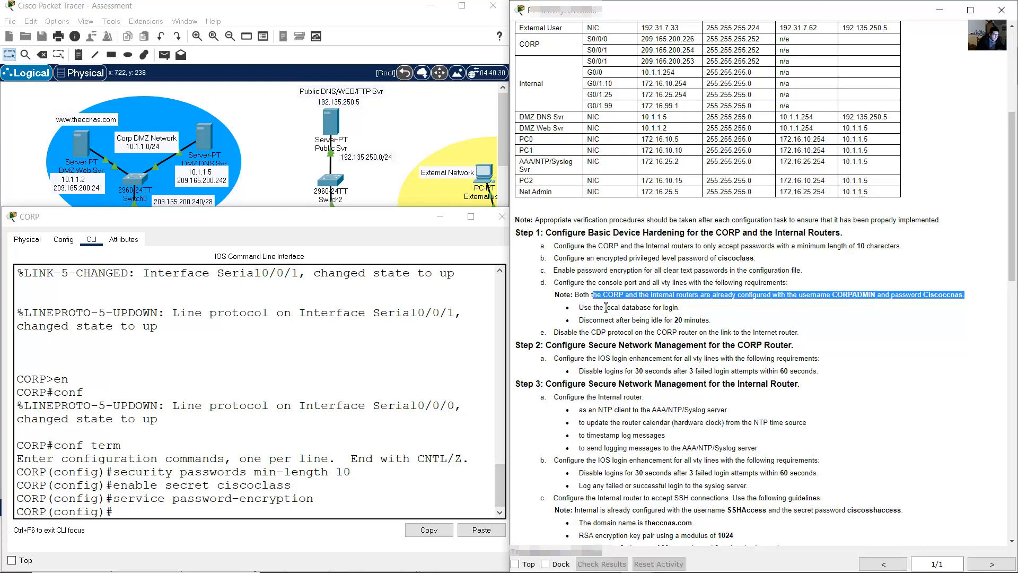
{"action": "left_click_drag", "start_coordinate": [584, 308], "coordinate": [680, 310]}
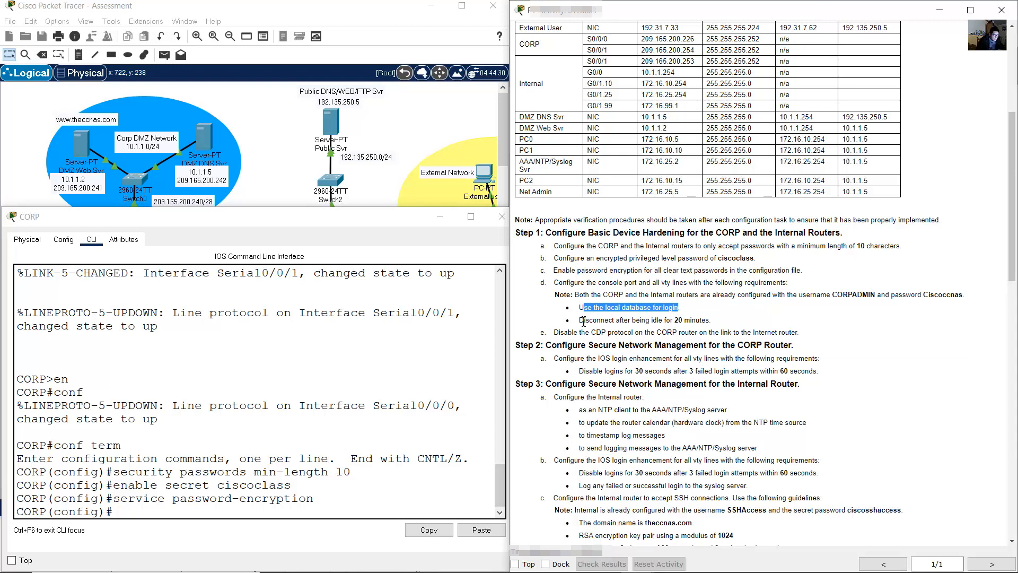
{"action": "left_click_drag", "start_coordinate": [582, 321], "coordinate": [693, 321]}
{"action": "left_click", "coordinate": [306, 390]}
{"action": "type", "text": "line cons"}
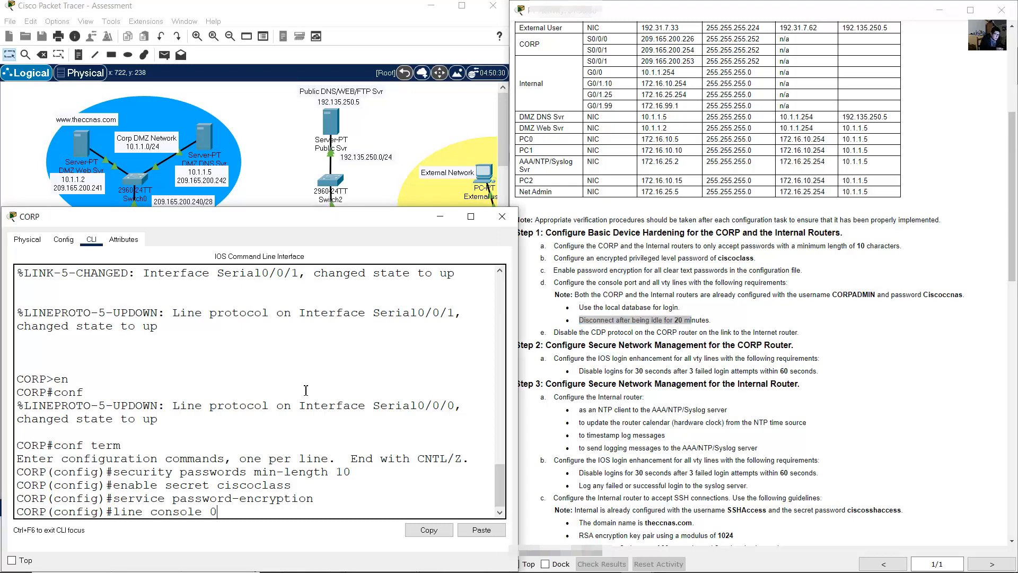
{"action": "type", "text": "ole 0"}
{"action": "key", "text": "Return"}
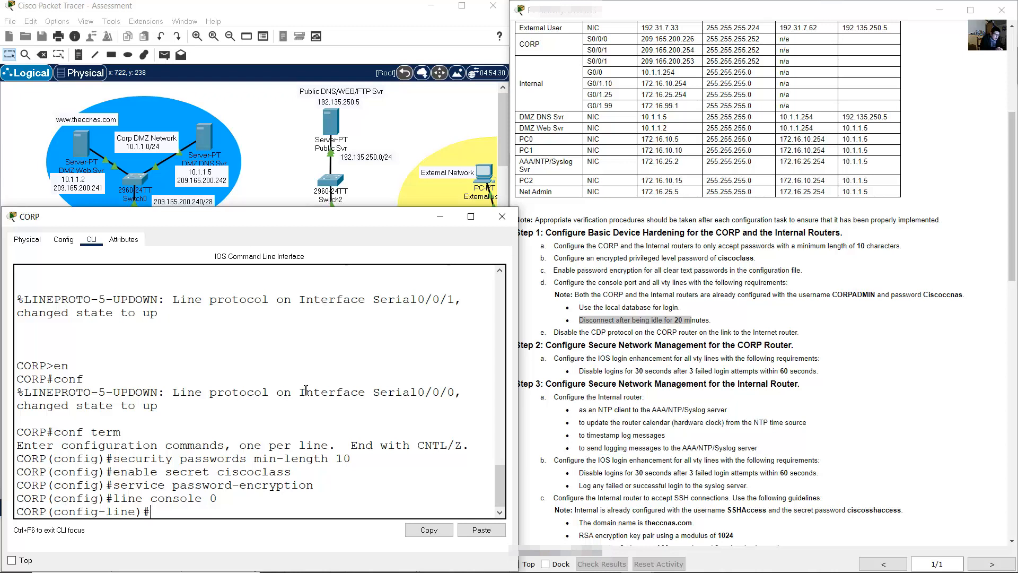
{"action": "type", "text": "login local"}
{"action": "key", "text": "Return"}
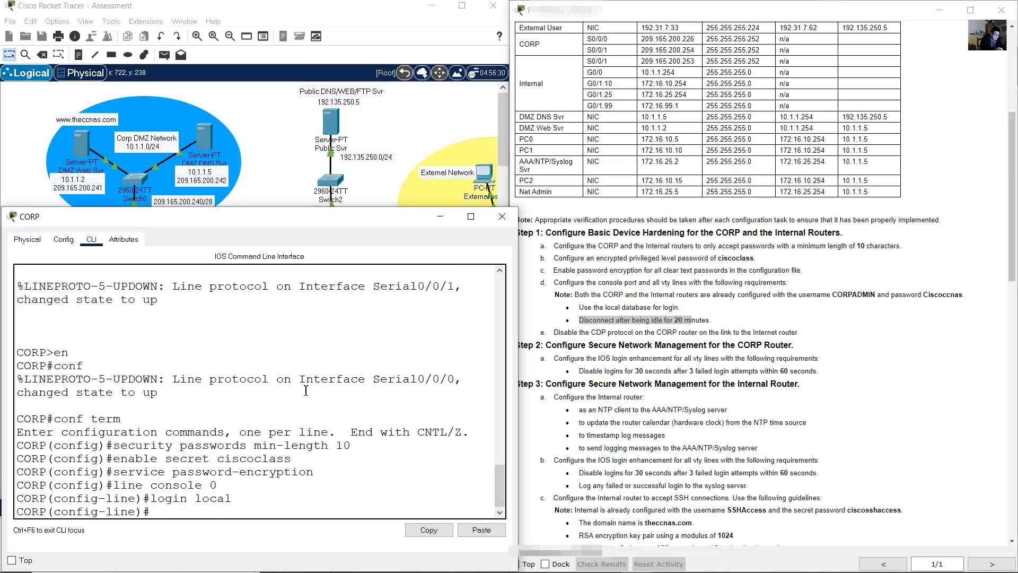
{"action": "type", "text": "exec-timeout 20 0"}
{"action": "key", "text": "Return"}
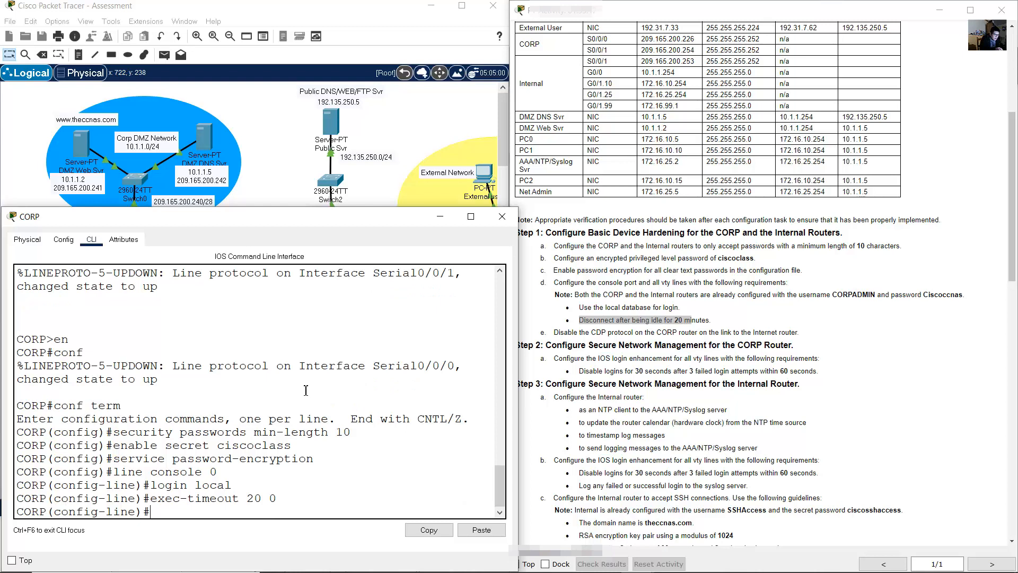
- Apply login local and exec-timeout 20 0 to vty lines 0–15, then exit line configuration
{"action": "type", "text": "line vty 0 15"}
{"action": "key", "text": "Return"}
{"action": "key", "text": "Up"}
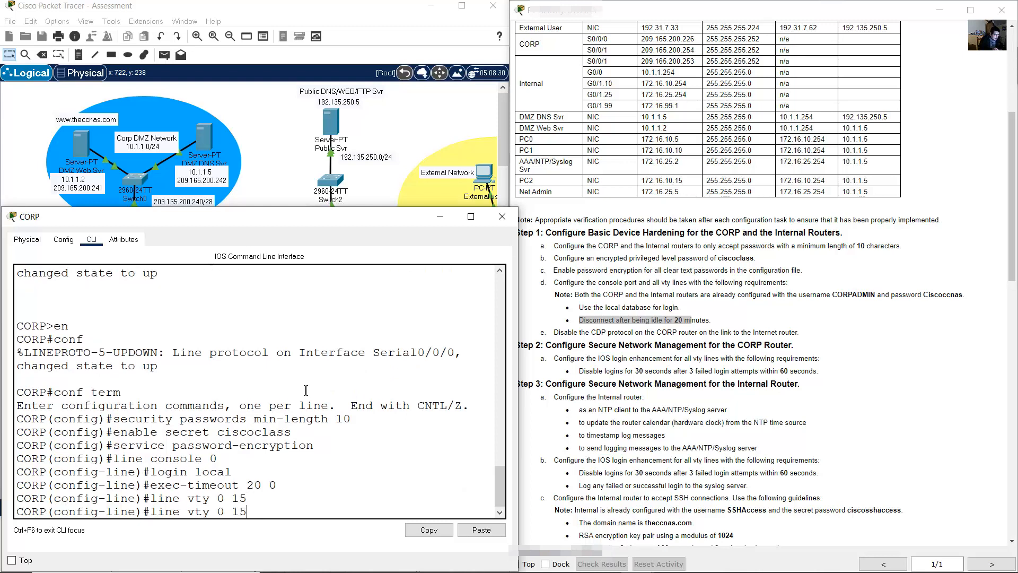
{"action": "key", "text": "Up"}
{"action": "key", "text": "Up"}
{"action": "key", "text": "Return"}
{"action": "key", "text": "Up"}
{"action": "key", "text": "Up"}
{"action": "key", "text": "Up"}
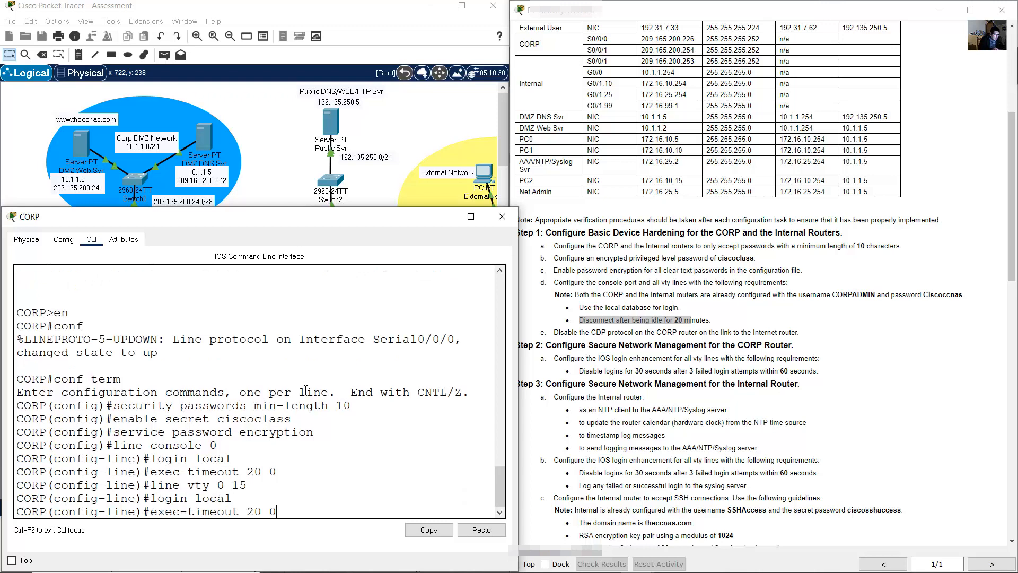
{"action": "key", "text": "Return"}
{"action": "type", "text": "exit"}
{"action": "key", "text": "Return"}
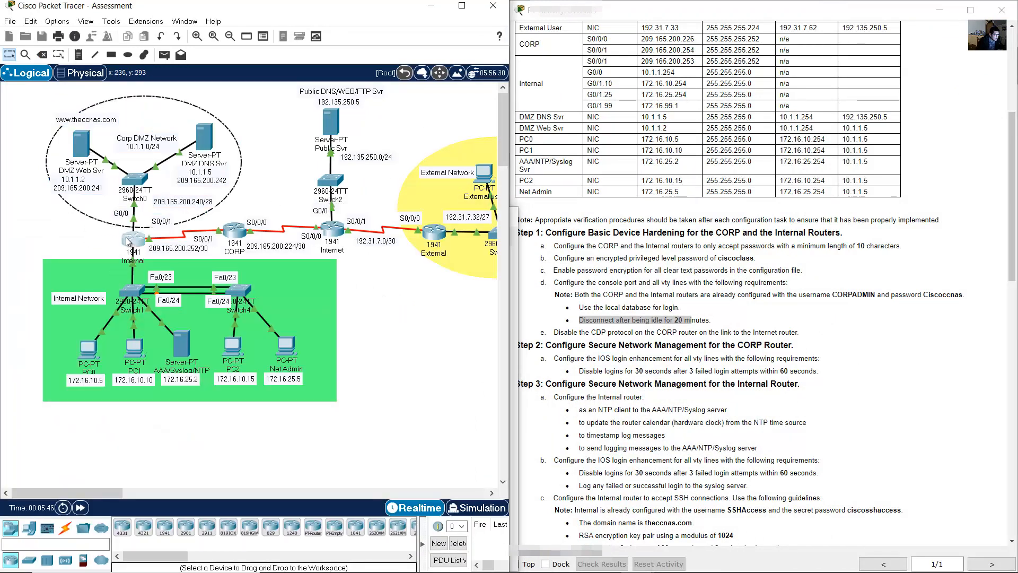
- Open the Internal router's CLI and enter global configuration mode
{"action": "left_click", "coordinate": [128, 241]}
{"action": "left_click_drag", "start_coordinate": [527, 106], "coordinate": [206, 216]}
{"action": "left_click", "coordinate": [101, 238]}
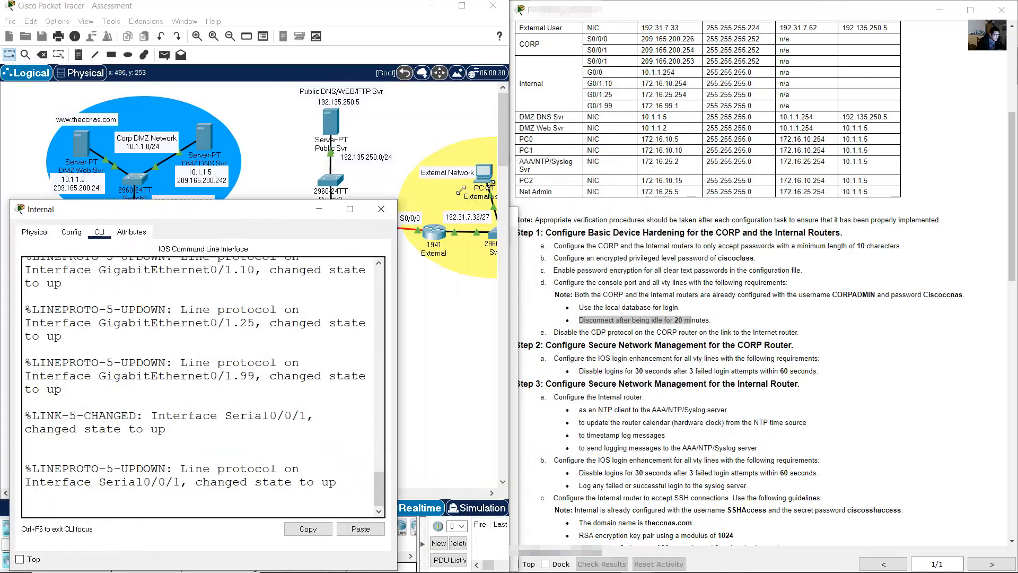
{"action": "key", "text": "Return"}
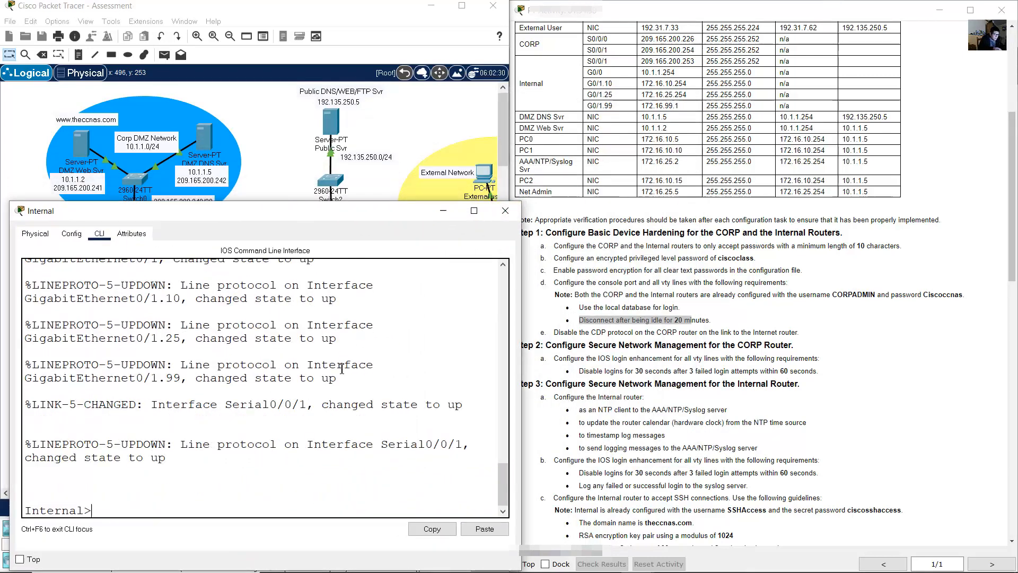
{"action": "type", "text": "en"}
{"action": "key", "text": "Return"}
{"action": "type", "text": "conf term"}
{"action": "key", "text": "Return"}
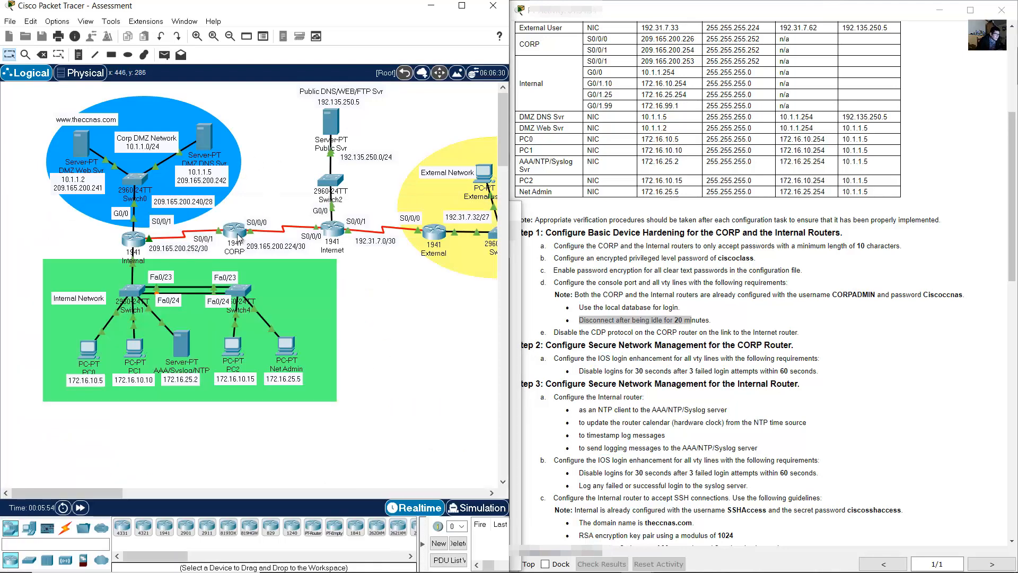
- Copy CORP's security passwords min-length 10 command and run it on Internal
{"action": "left_click", "coordinate": [87, 333]}
{"action": "left_click_drag", "start_coordinate": [114, 378], "coordinate": [351, 379]}
{"action": "left_click", "coordinate": [436, 529]}
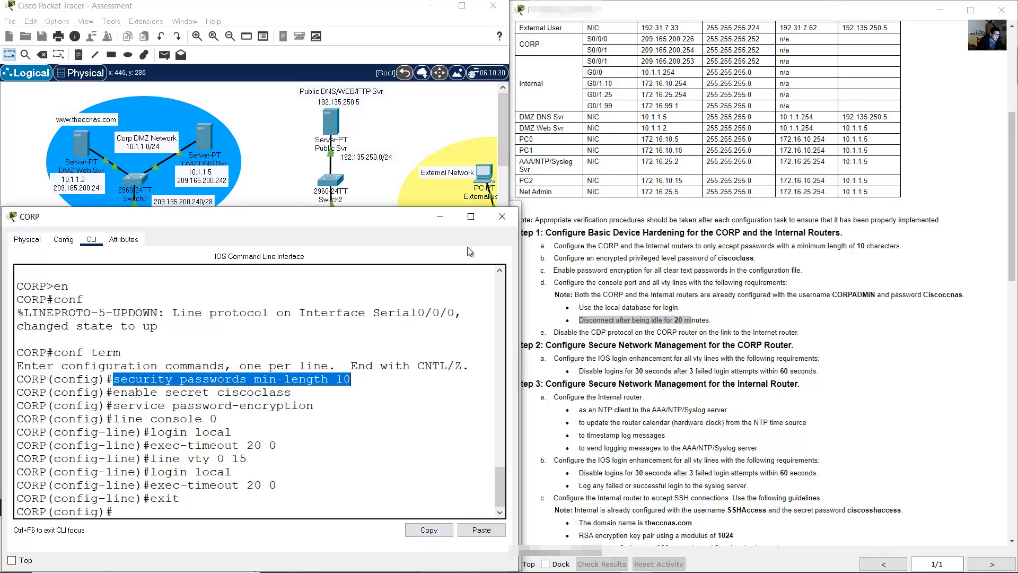
{"action": "left_click", "coordinate": [444, 222]}
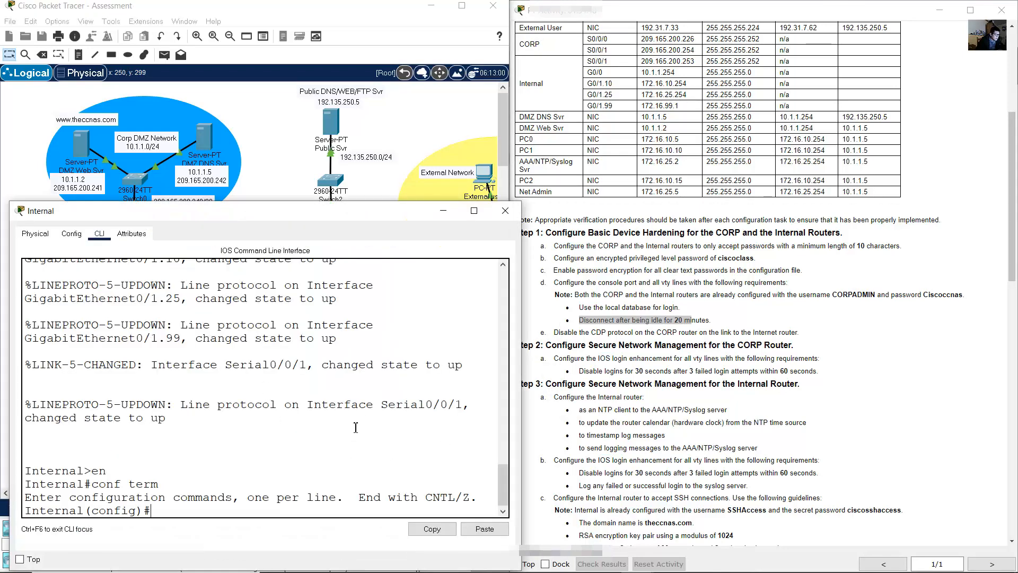
{"action": "left_click", "coordinate": [484, 528]}
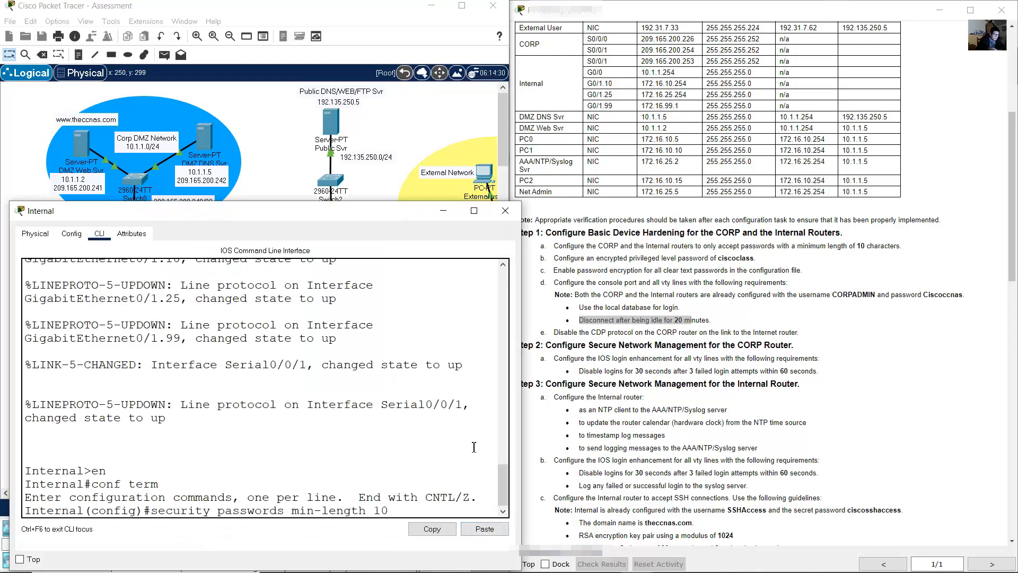
{"action": "key", "text": "Return"}
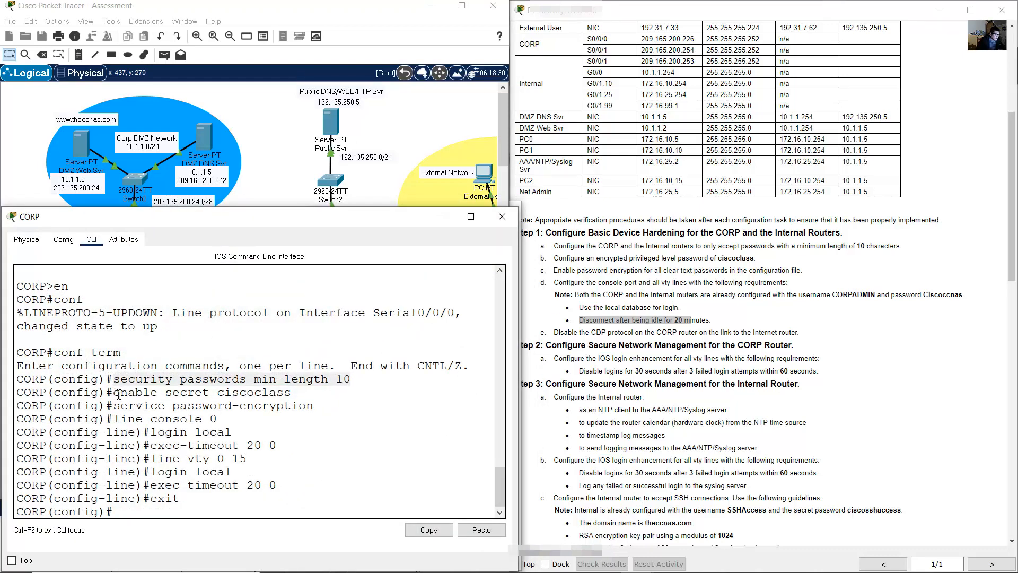
- Copy CORP's enable secret command and run it on Internal
{"action": "left_click_drag", "start_coordinate": [117, 395], "coordinate": [296, 393]}
{"action": "right_click", "coordinate": [286, 397]}
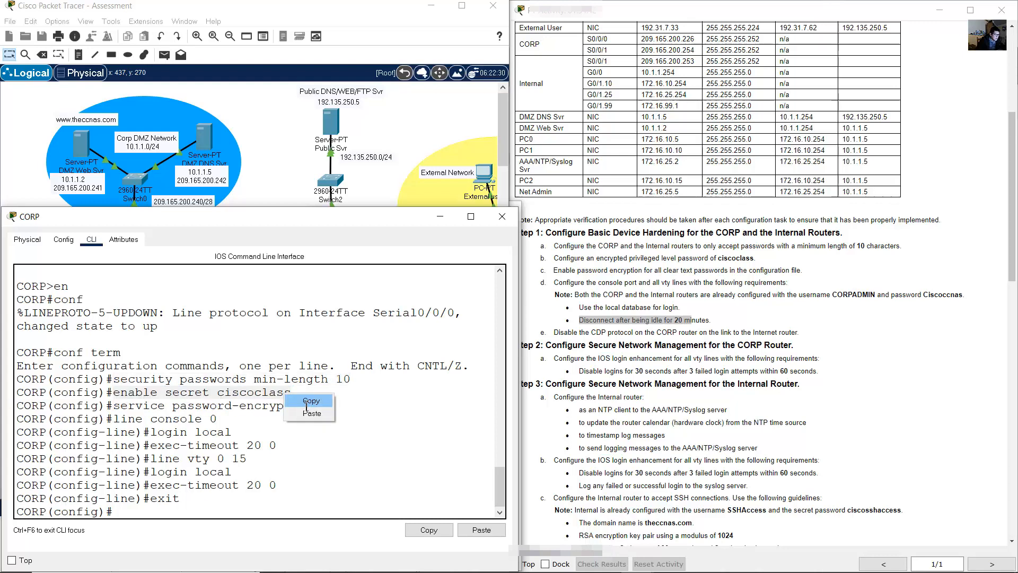
{"action": "left_click", "coordinate": [307, 399]}
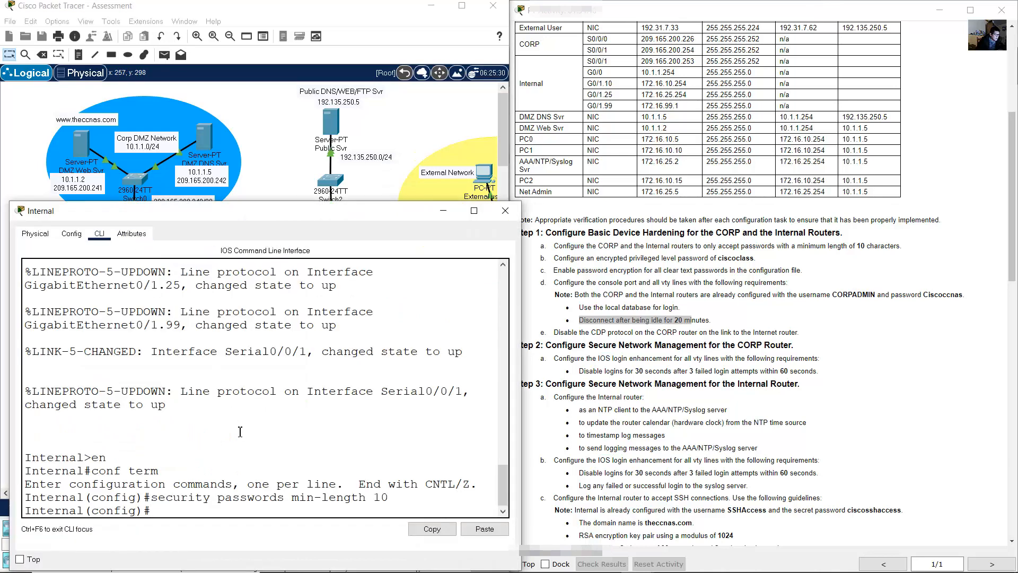
{"action": "right_click", "coordinate": [268, 432]}
{"action": "left_click", "coordinate": [275, 451]}
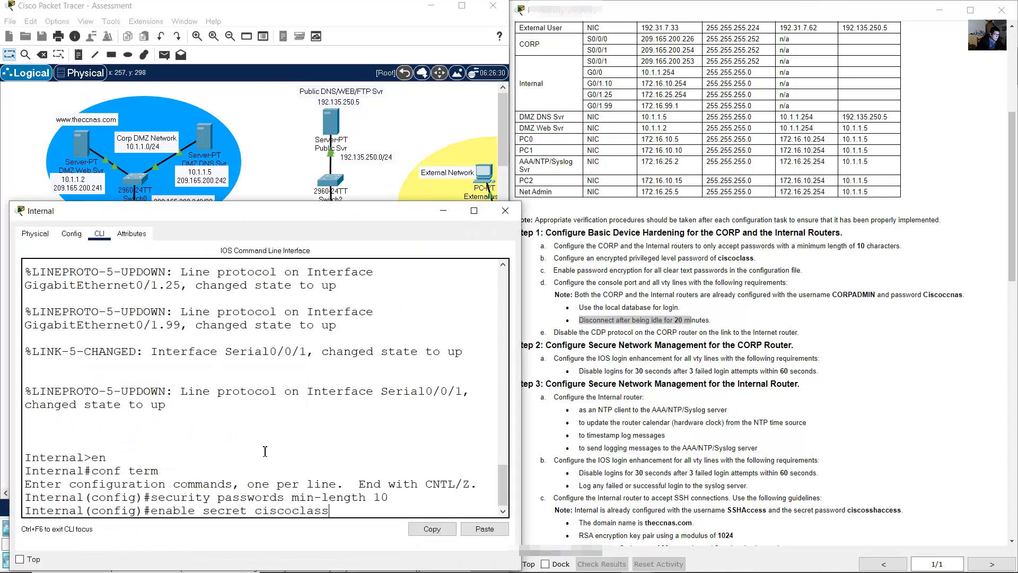
{"action": "key", "text": "Return"}
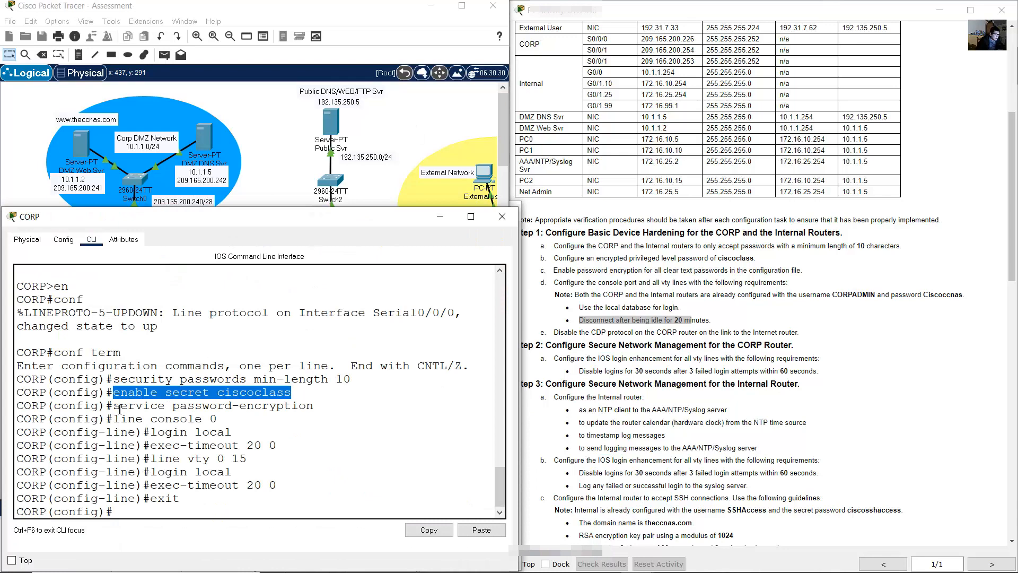
- Copy CORP's service password-encryption command and paste it on Internal
{"action": "left_click_drag", "start_coordinate": [114, 407], "coordinate": [314, 406]}
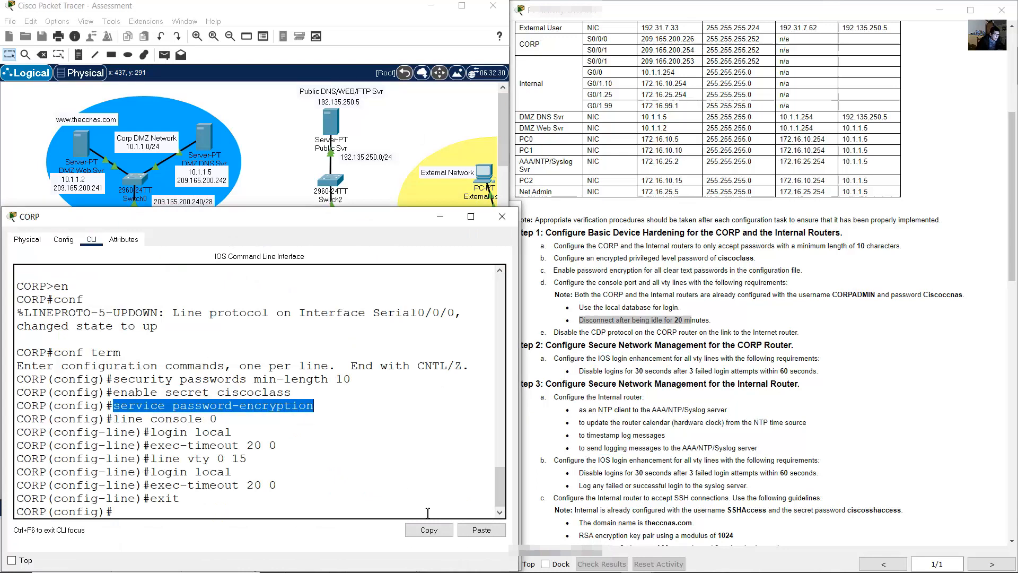
{"action": "left_click", "coordinate": [422, 533]}
{"action": "left_click", "coordinate": [409, 173]}
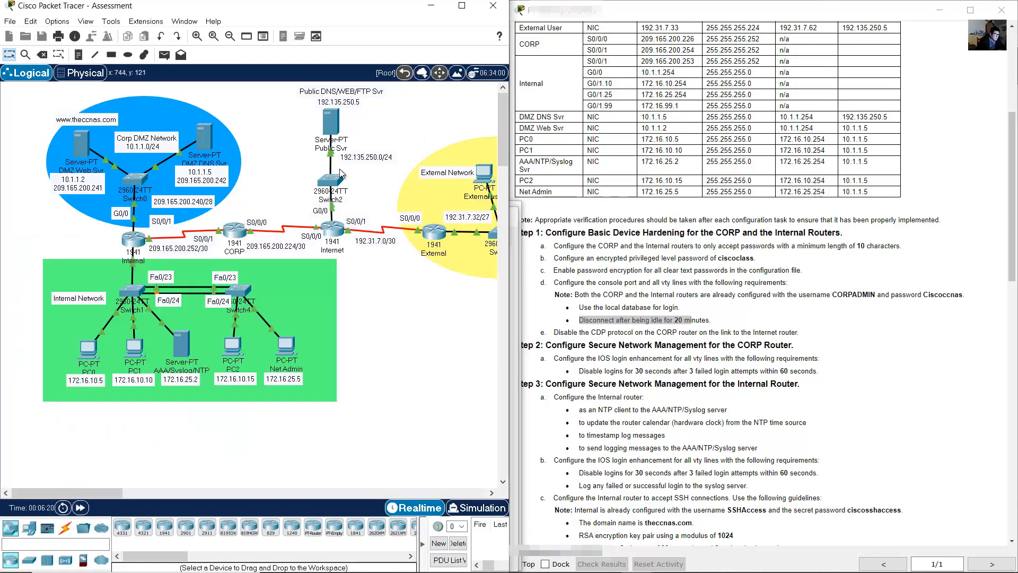
{"action": "left_click", "coordinate": [142, 236]}
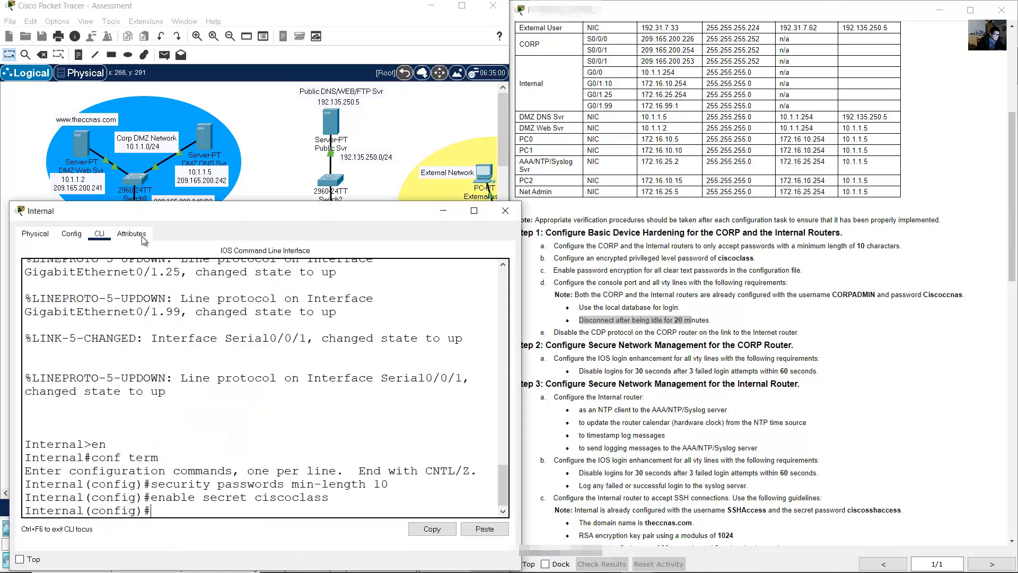
{"action": "left_click", "coordinate": [475, 531]}
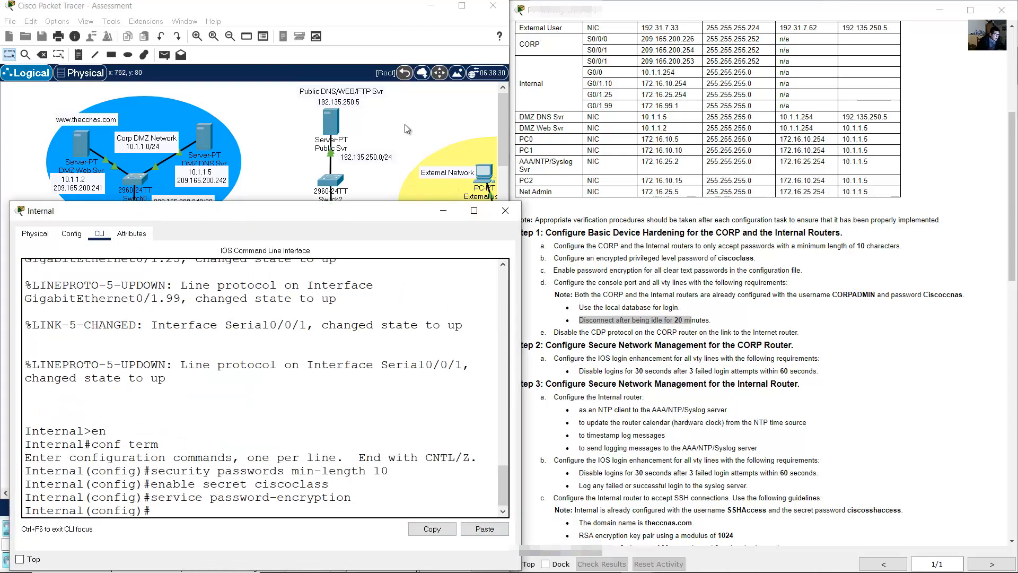
- Configure Internal's console 0 line with login local and the copied exec-timeout 20 0
{"action": "left_click", "coordinate": [405, 125]}
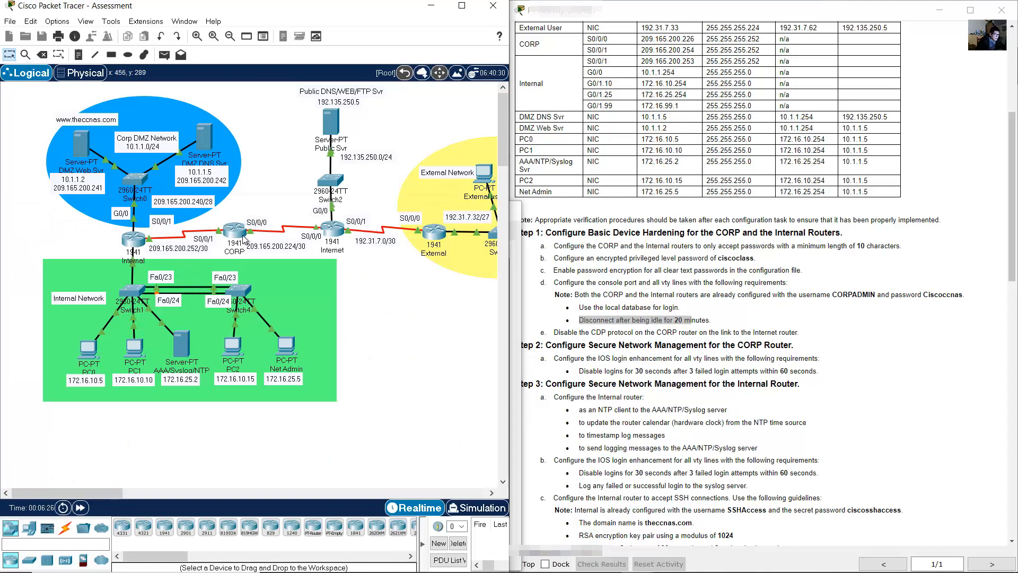
{"action": "left_click", "coordinate": [238, 233]}
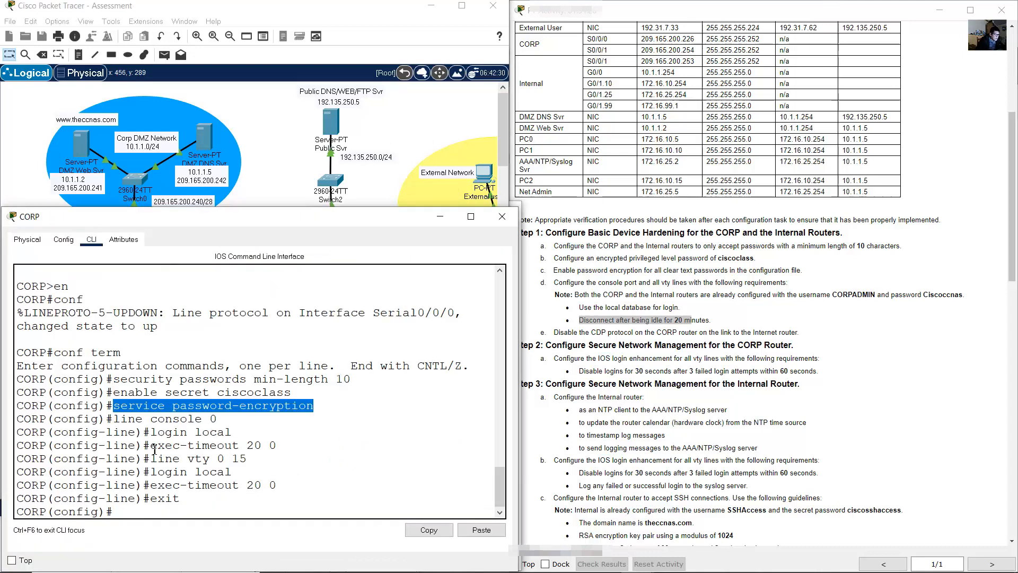
{"action": "left_click_drag", "start_coordinate": [152, 447], "coordinate": [276, 449]}
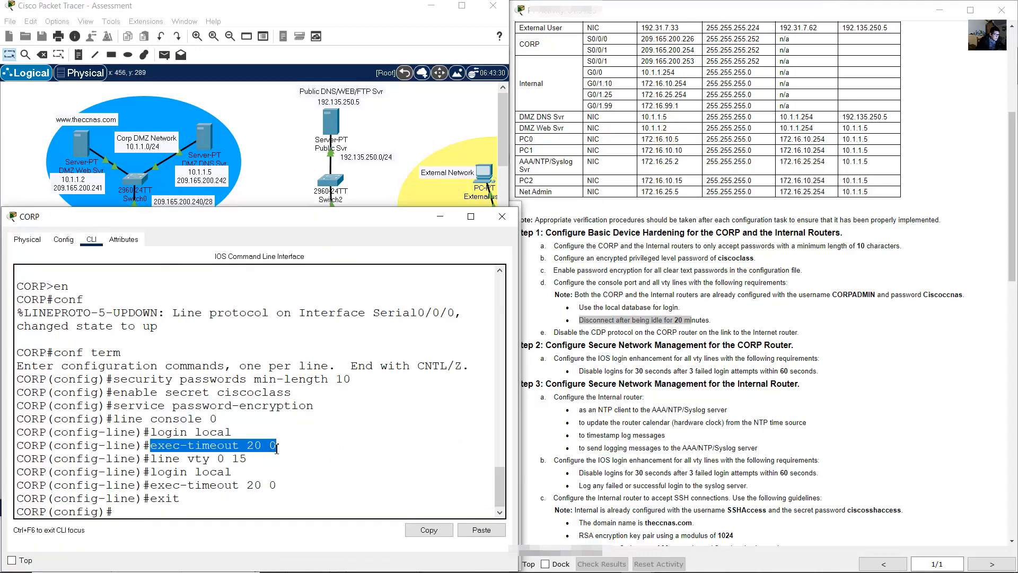
{"action": "left_click", "coordinate": [430, 531]}
{"action": "left_click", "coordinate": [148, 239]}
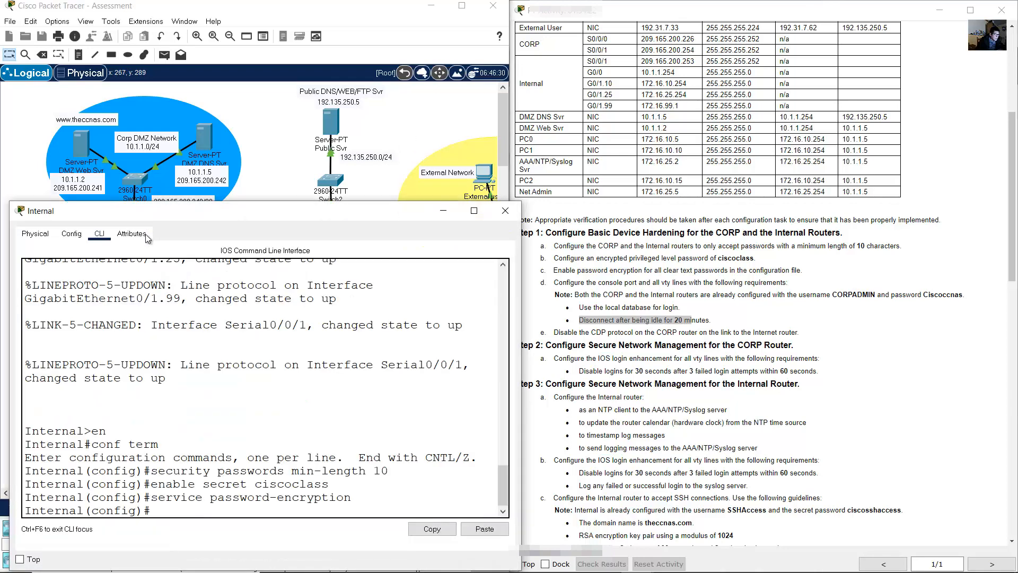
{"action": "type", "text": "line console"}
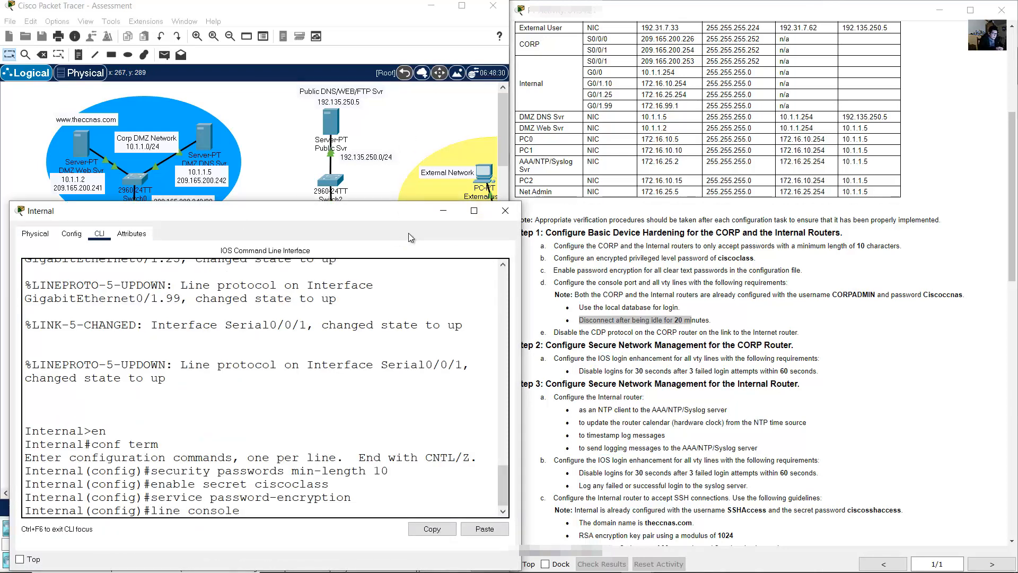
{"action": "type", "text": " 0"}
{"action": "key", "text": "Return"}
{"action": "type", "text": "login l"}
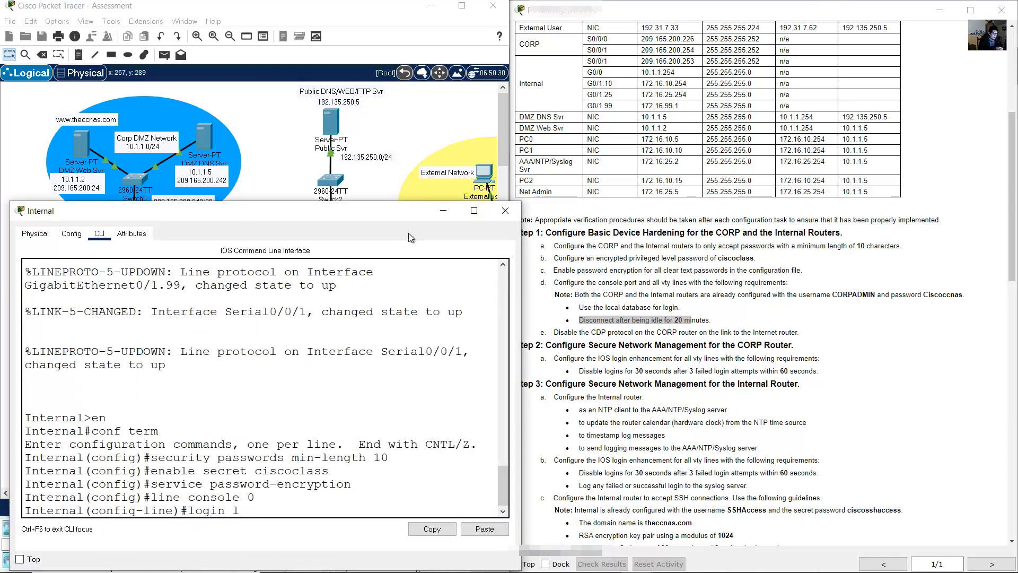
{"action": "type", "text": "ocal"}
{"action": "key", "text": "Return"}
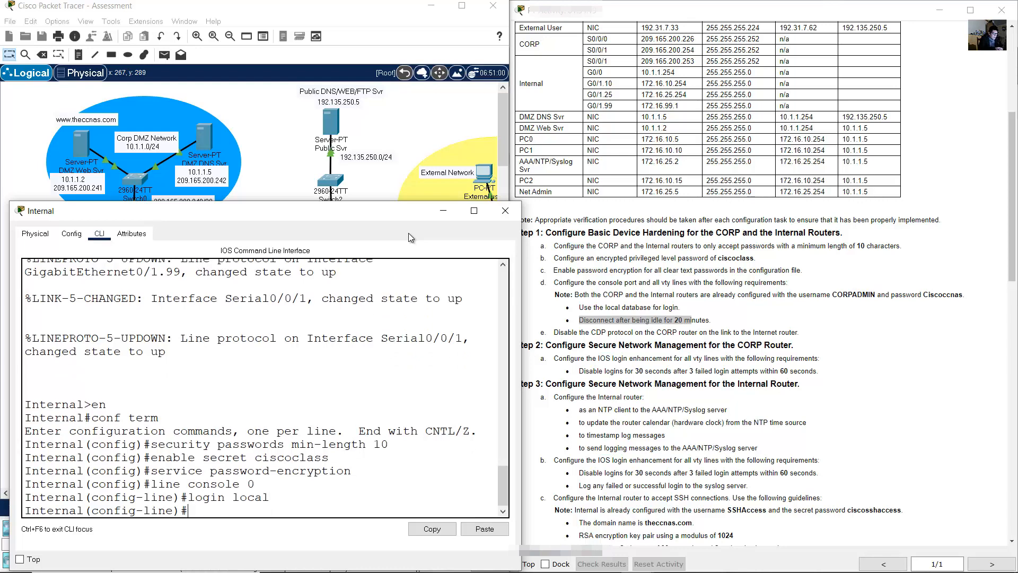
{"action": "left_click", "coordinate": [498, 528]}
{"action": "key", "text": "Return"}
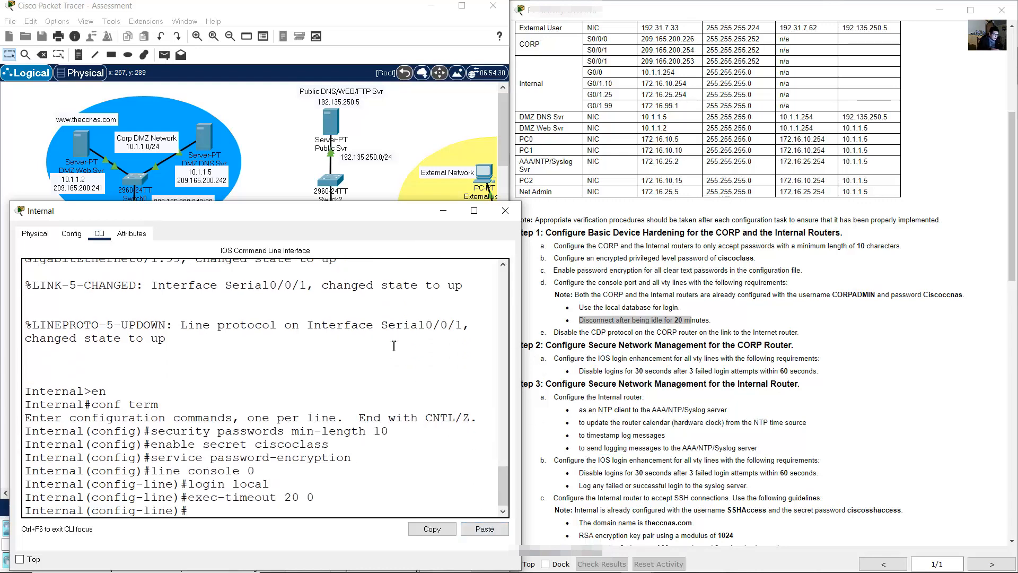
- Apply login local and exec-timeout 20 0 to Internal's vty lines 0–15, then exit
{"action": "type", "text": "line vty 0 15"}
{"action": "key", "text": "Return"}
{"action": "key", "text": "Up"}
{"action": "key", "text": "Up"}
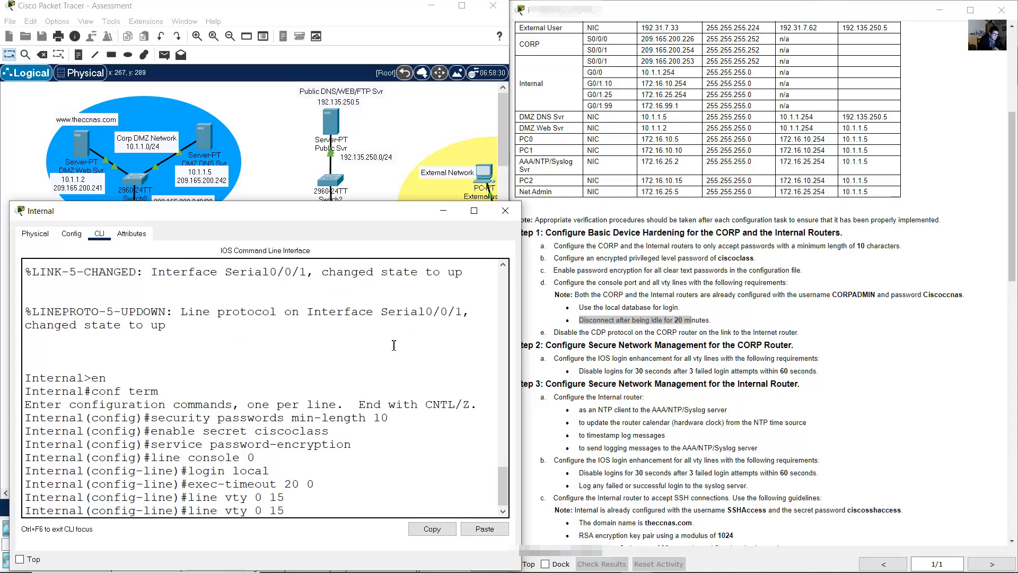
{"action": "key", "text": "Up"}
{"action": "key", "text": "Return"}
{"action": "key", "text": "Up"}
{"action": "key", "text": "Up"}
{"action": "key", "text": "Up"}
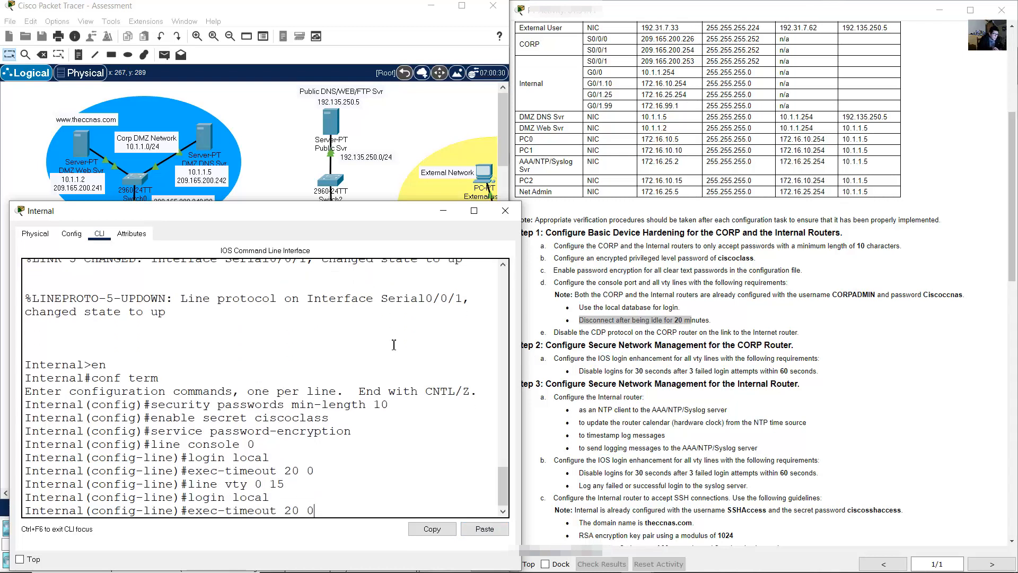
{"action": "key", "text": "Return"}
{"action": "type", "text": "exit"}
{"action": "key", "text": "Return"}
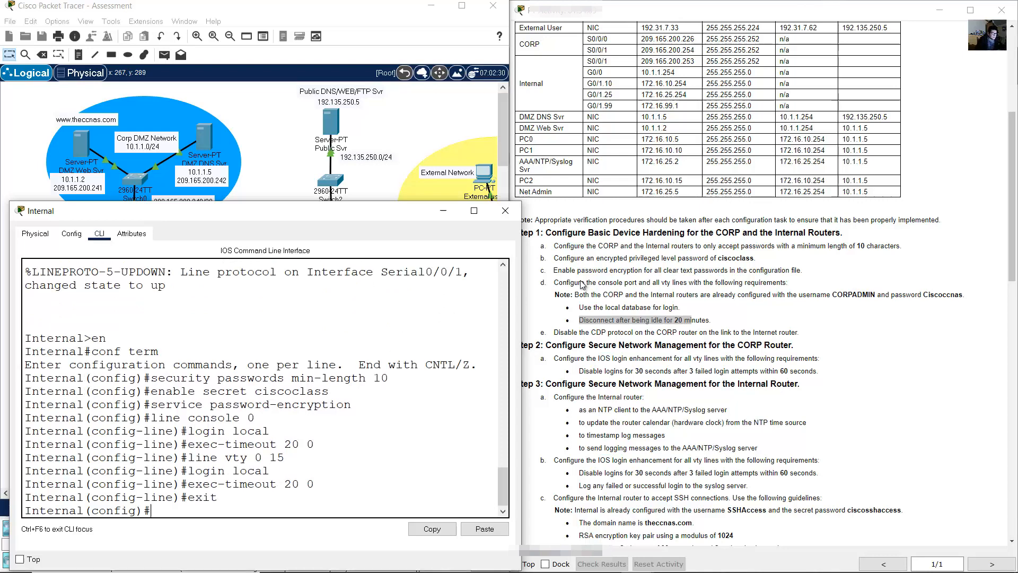
{"action": "left_click", "coordinate": [782, 298]}
{"action": "left_click_drag", "start_coordinate": [622, 336], "coordinate": [801, 339]}
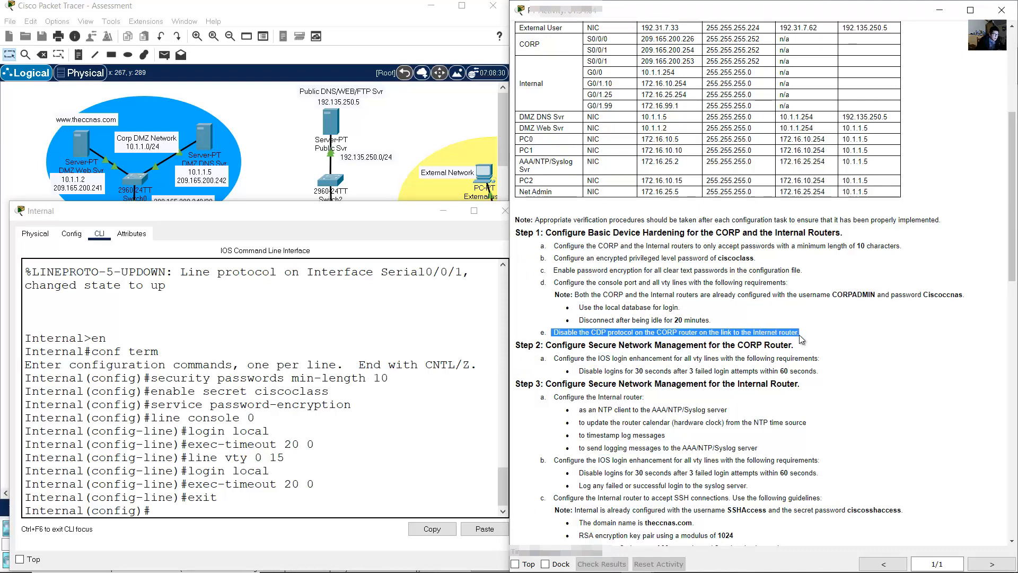
- Run no cdp enable on CORP's interface s0/0/0, exit, and close the CORP window
{"action": "left_click", "coordinate": [405, 163]}
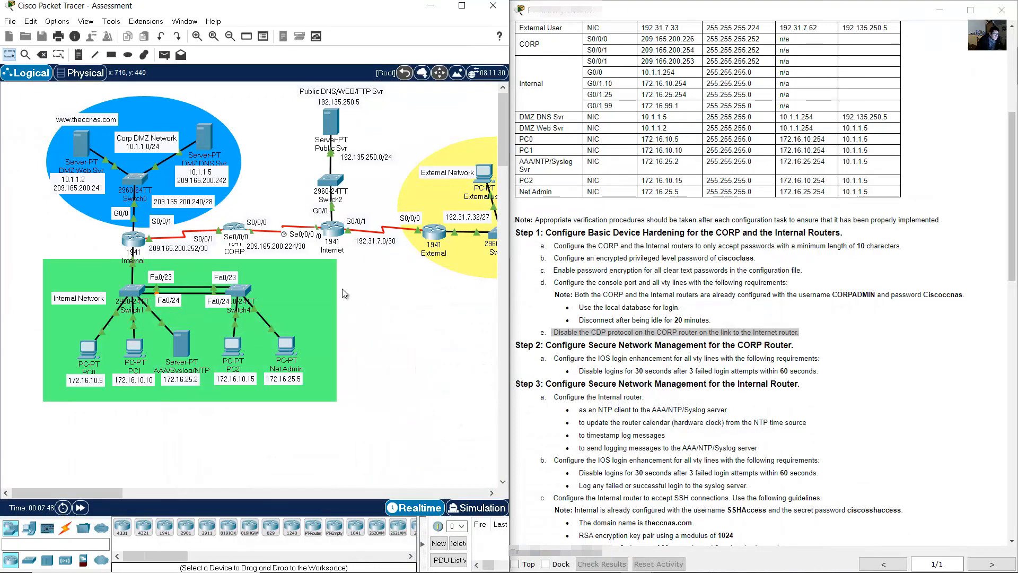
{"action": "left_click", "coordinate": [237, 229]}
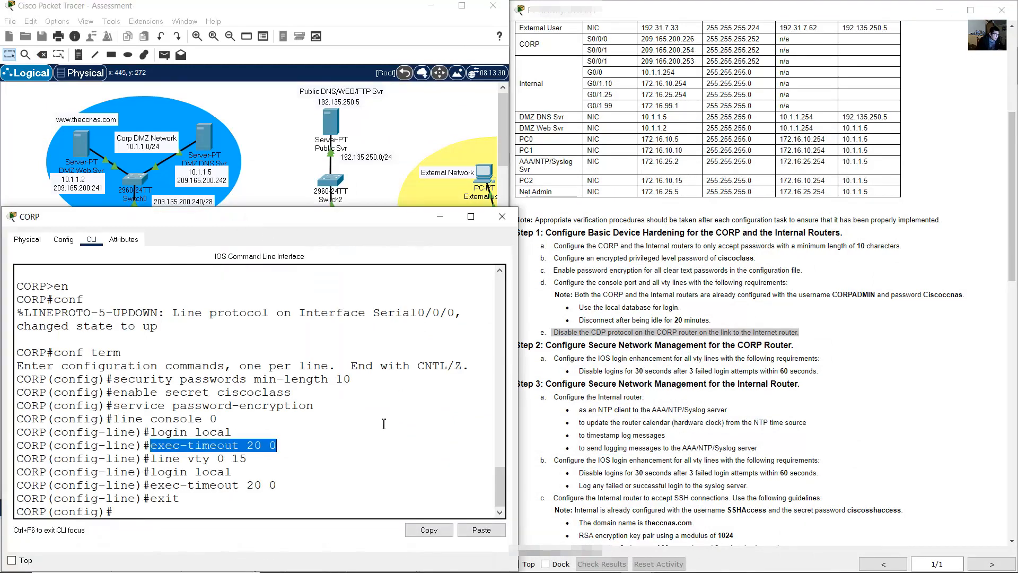
{"action": "type", "text": "int"}
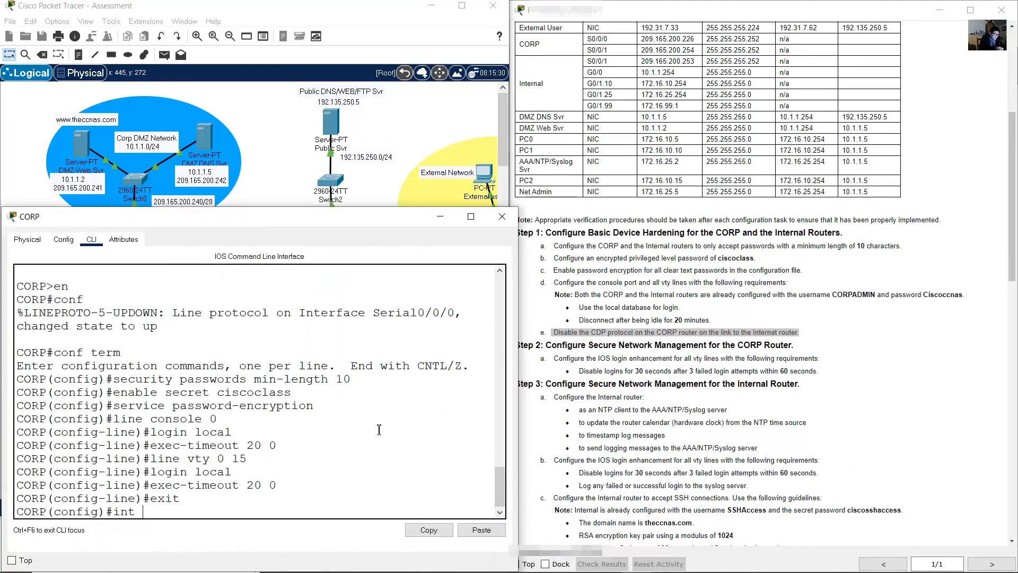
{"action": "type", "text": " s0/0/0"}
{"action": "key", "text": "Return"}
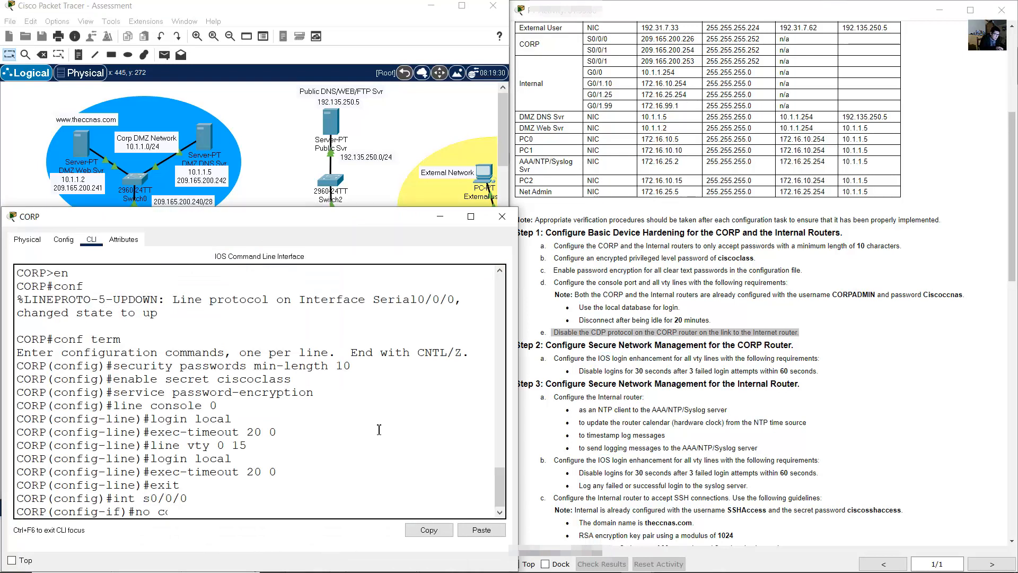
{"action": "type", "text": "no cdp enable"}
{"action": "key", "text": "Return"}
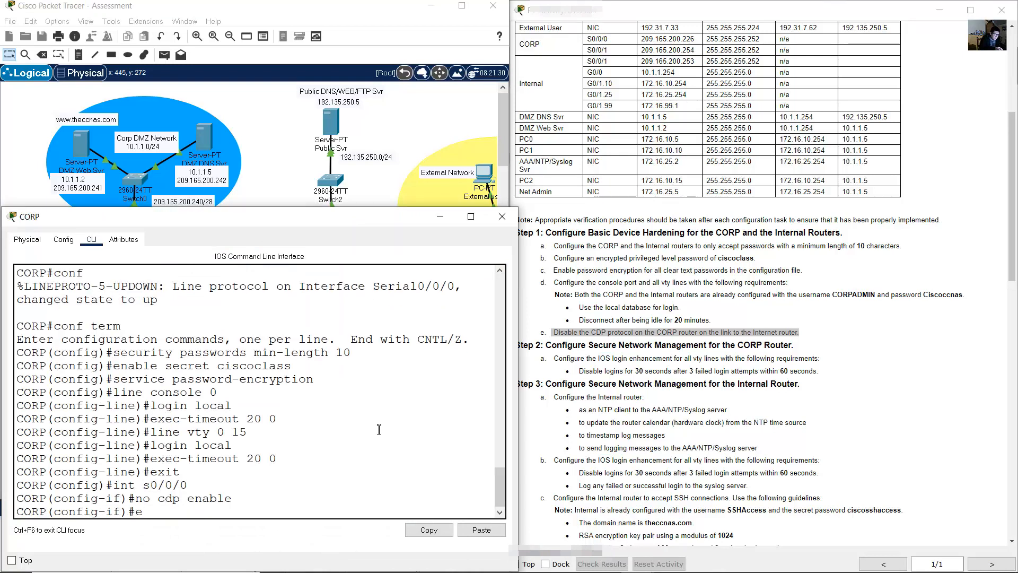
{"action": "type", "text": "exit"}
{"action": "key", "text": "Return"}
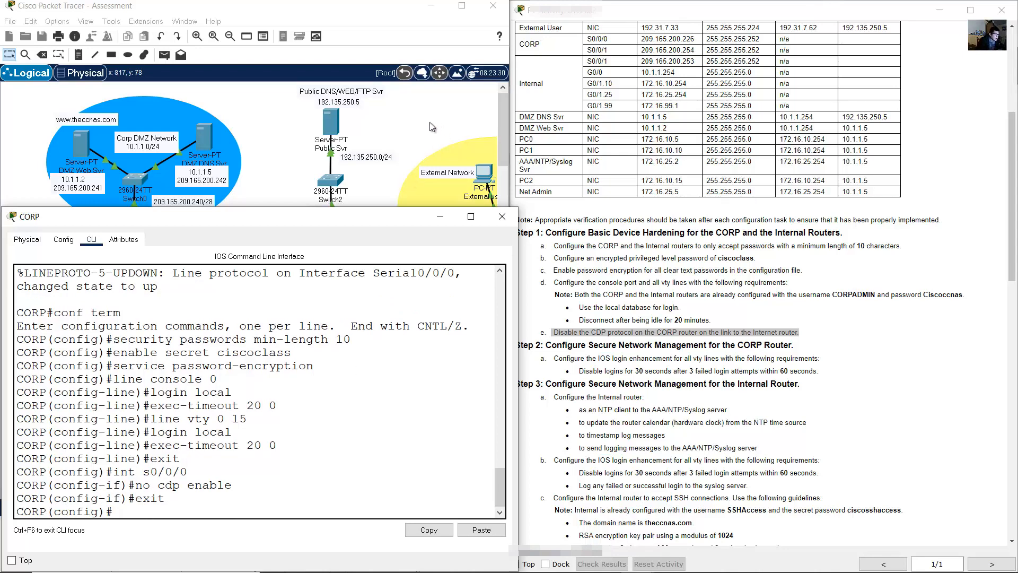
{"action": "left_click", "coordinate": [412, 123]}
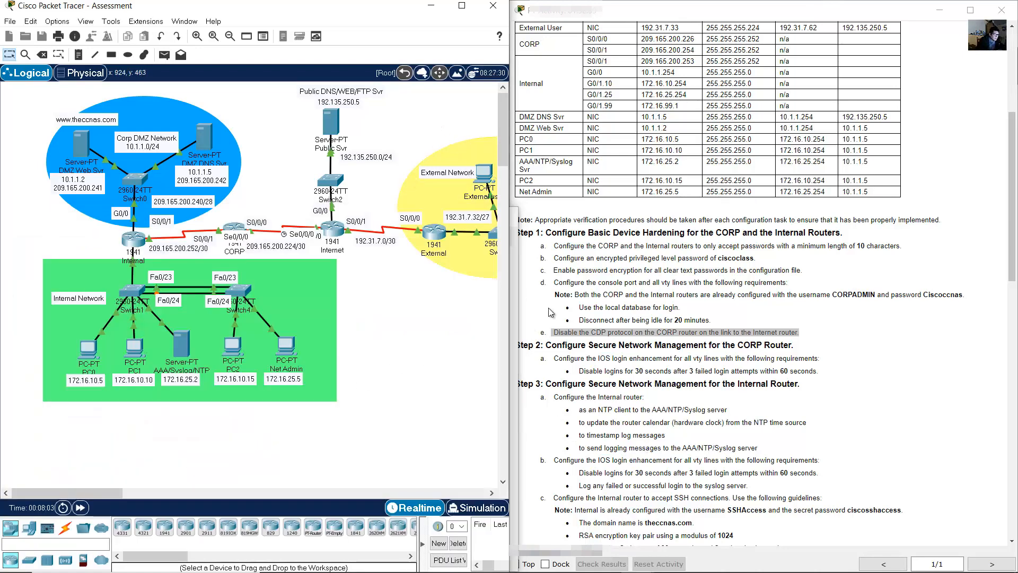
{"action": "left_click", "coordinate": [553, 349]}
{"action": "left_click_drag", "start_coordinate": [553, 349], "coordinate": [795, 350]}
{"action": "scroll", "coordinate": [589, 354], "scroll_direction": "down", "scroll_amount": 4}
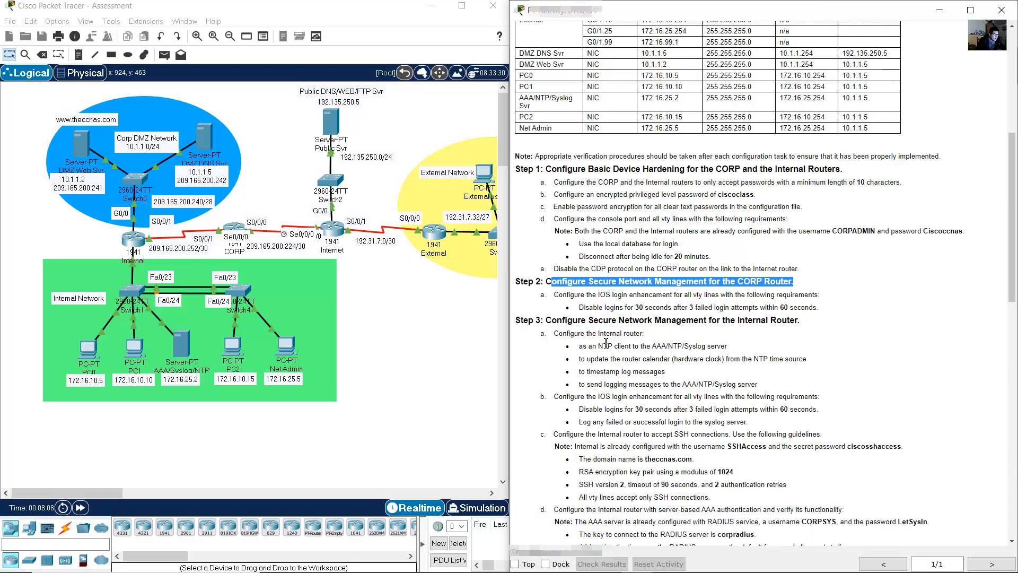
{"action": "left_click_drag", "start_coordinate": [558, 232], "coordinate": [718, 236]}
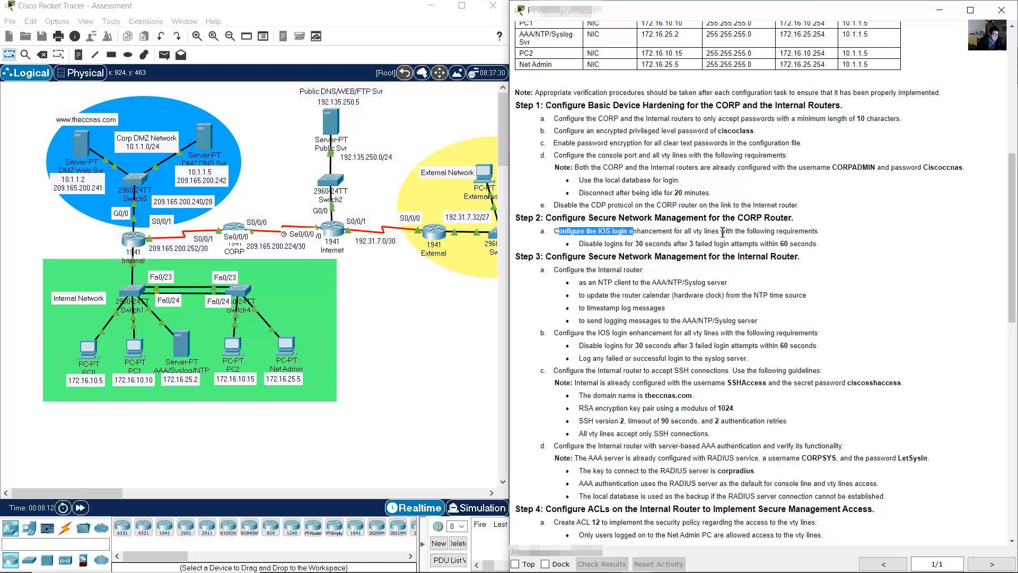
{"action": "left_click", "coordinate": [591, 244]}
{"action": "left_click_drag", "start_coordinate": [606, 243], "coordinate": [812, 243]}
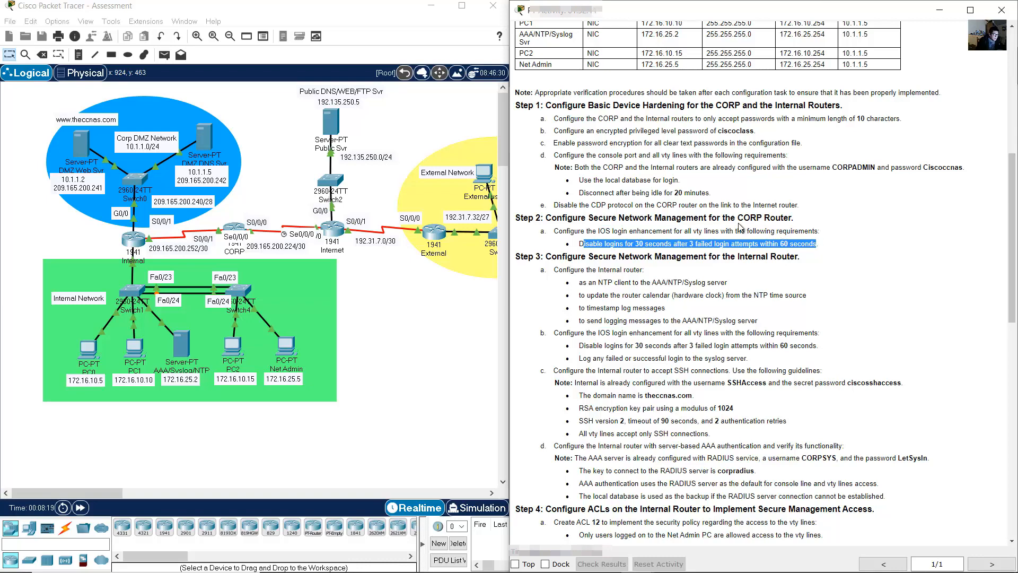
- Enter 'login block-for 30 attempts 3 within 60' on CORP
{"action": "left_click", "coordinate": [233, 225]}
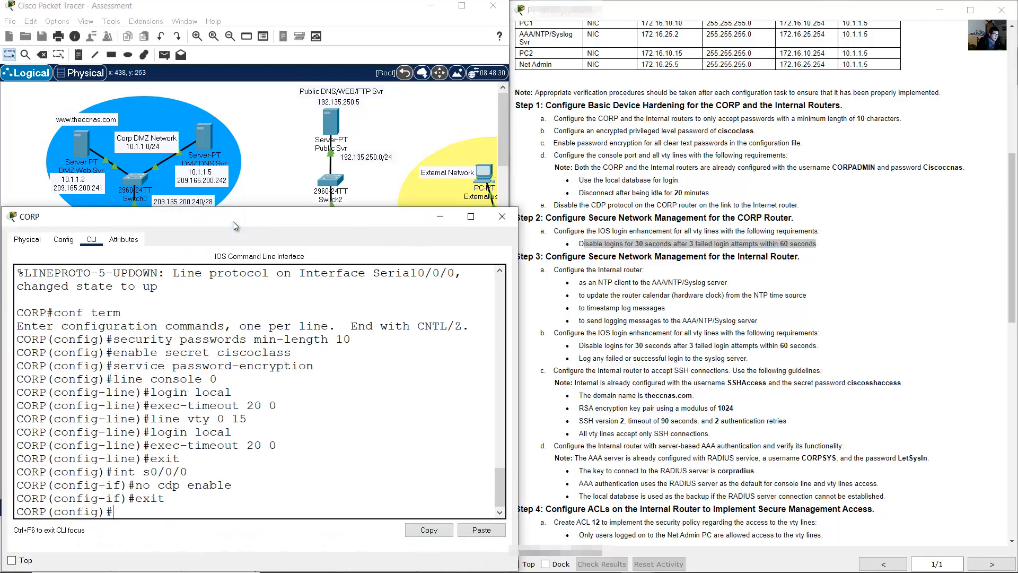
{"action": "type", "text": "login"}
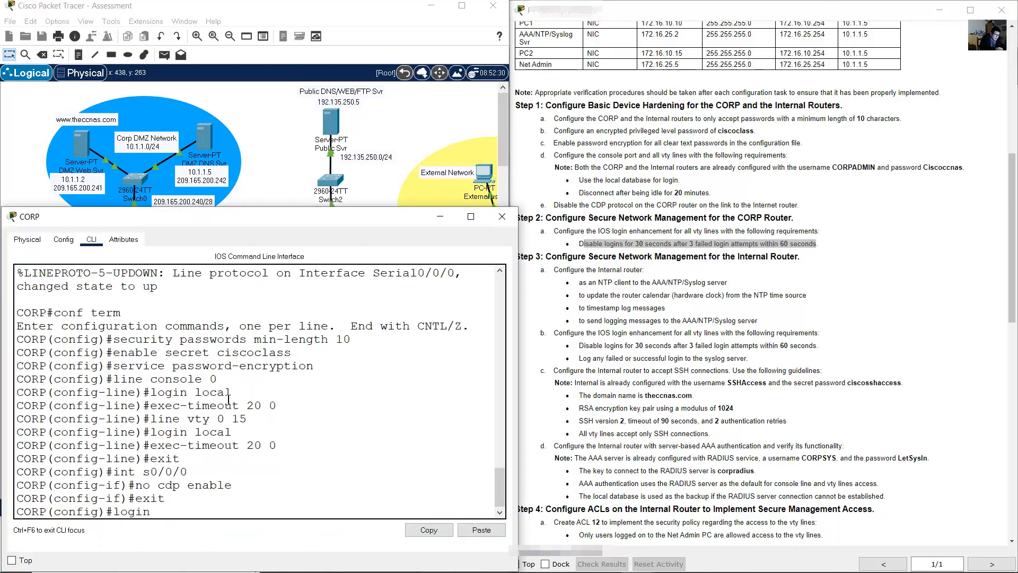
{"action": "type", "text": " block-for"}
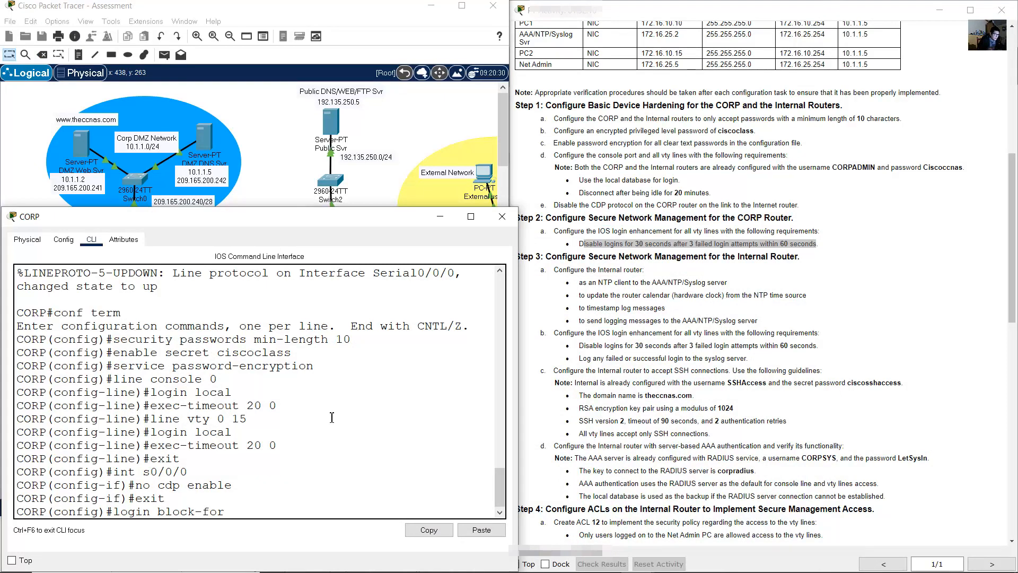
{"action": "left_click", "coordinate": [655, 256]}
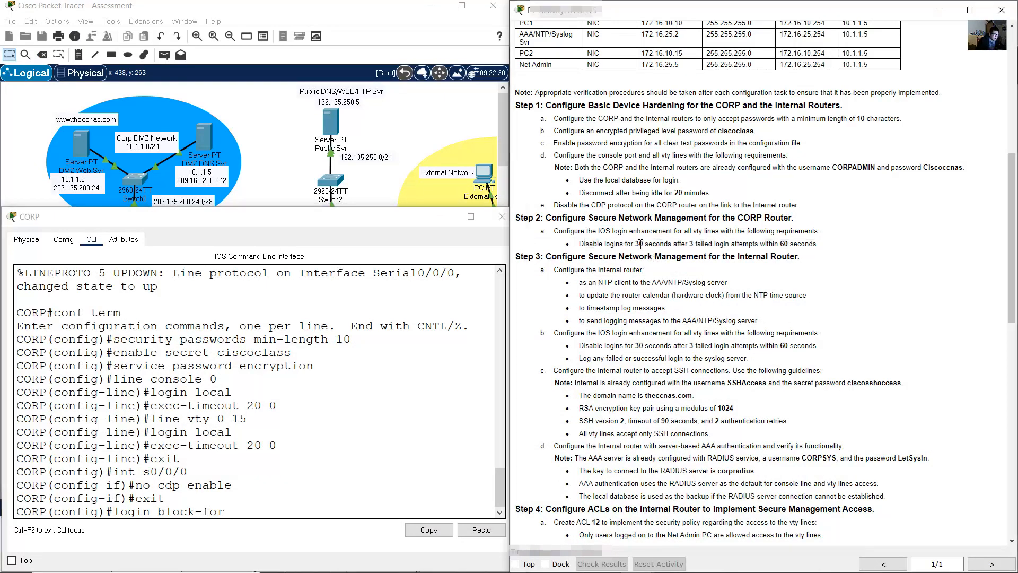
{"action": "left_click_drag", "start_coordinate": [639, 244], "coordinate": [652, 245]}
{"action": "left_click", "coordinate": [504, 360]}
{"action": "type", "text": "30"}
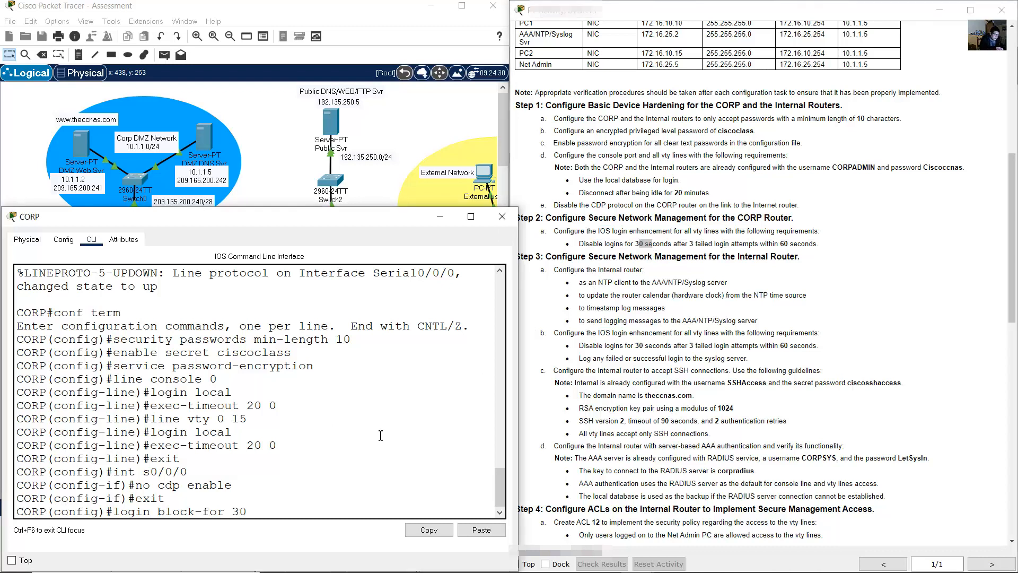
{"action": "type", "text": " attempts"}
{"action": "left_click", "coordinate": [679, 244]}
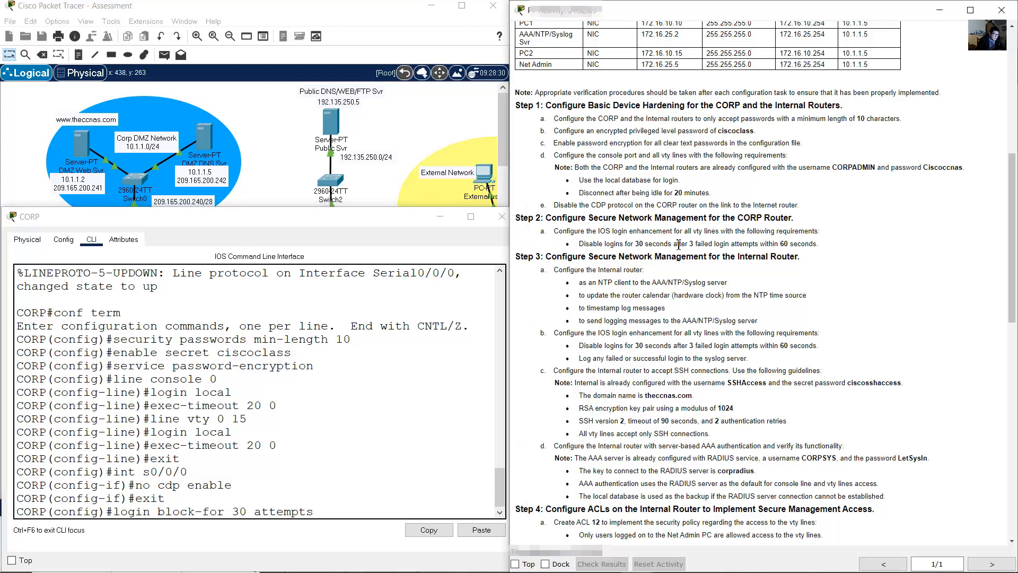
{"action": "double_click", "coordinate": [697, 245]}
{"action": "left_click", "coordinate": [335, 530]}
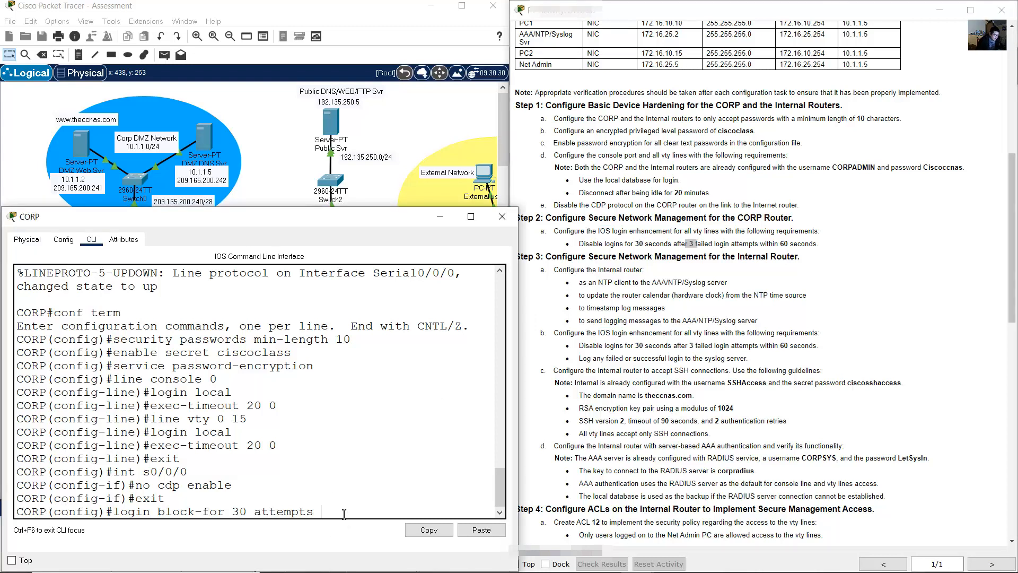
{"action": "type", "text": "3 within 60"}
{"action": "key", "text": "Return"}
- Review the Step 3 instructions for the Internal router's NTP client requirement
{"action": "left_click", "coordinate": [597, 253]}
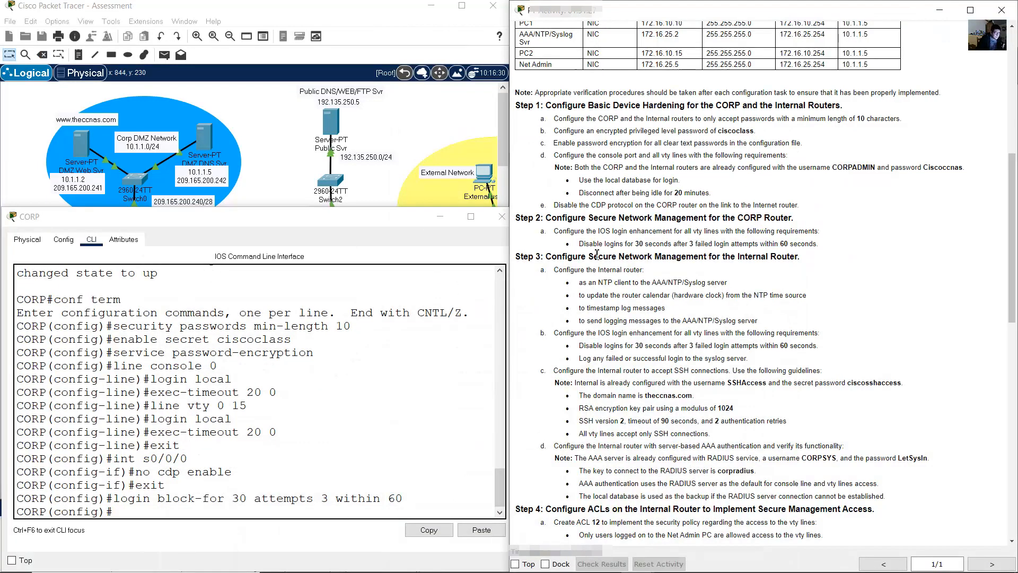
{"action": "left_click_drag", "start_coordinate": [546, 257], "coordinate": [800, 256]}
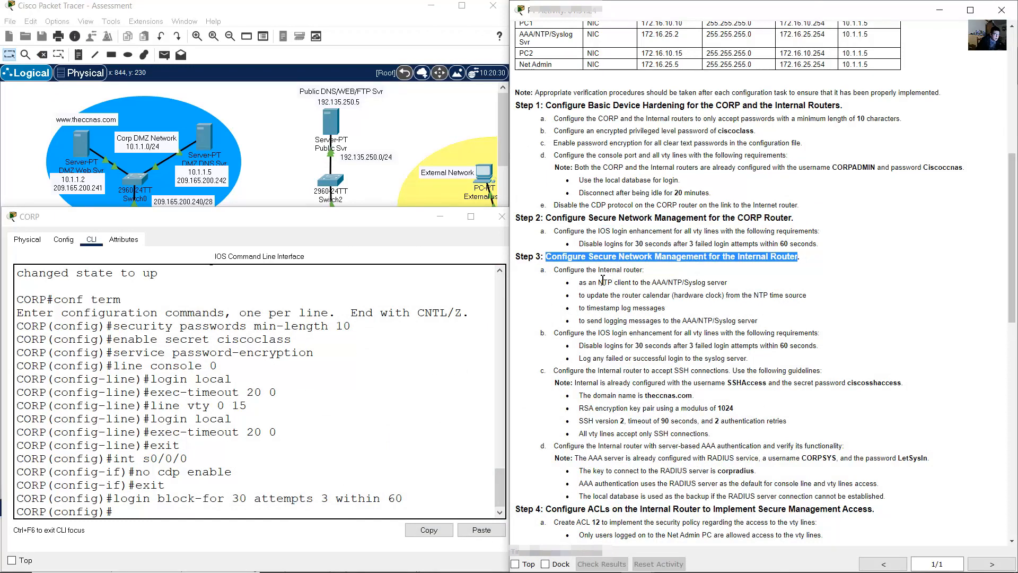
{"action": "left_click_drag", "start_coordinate": [562, 270], "coordinate": [651, 273]}
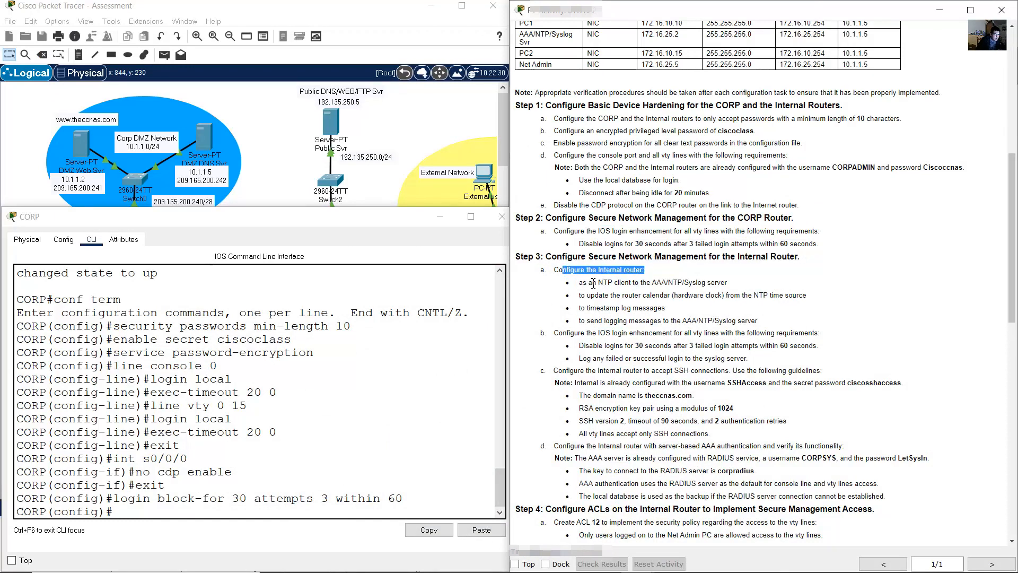
{"action": "left_click_drag", "start_coordinate": [588, 283], "coordinate": [725, 286]}
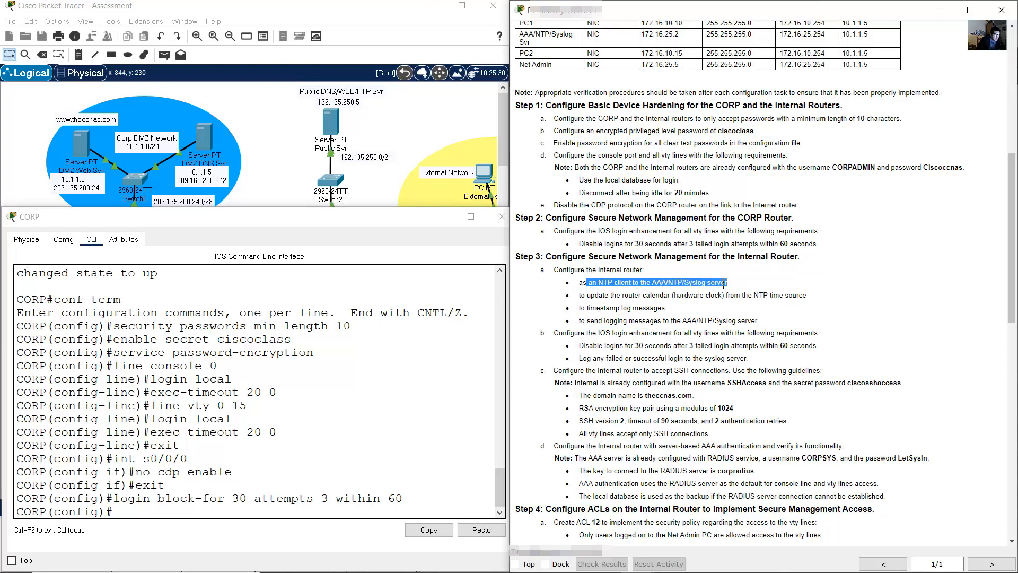
{"action": "left_click", "coordinate": [313, 206]}
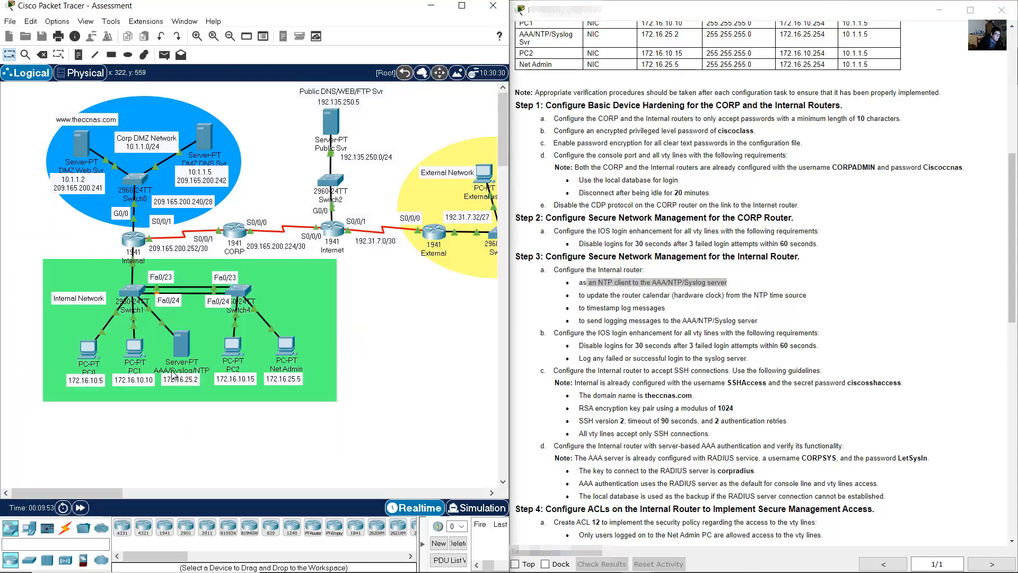
- Point the Internal router at NTP server 172.16.25.2
{"action": "double_click", "coordinate": [186, 380]}
{"action": "left_click", "coordinate": [305, 317]}
{"action": "left_click", "coordinate": [133, 241]}
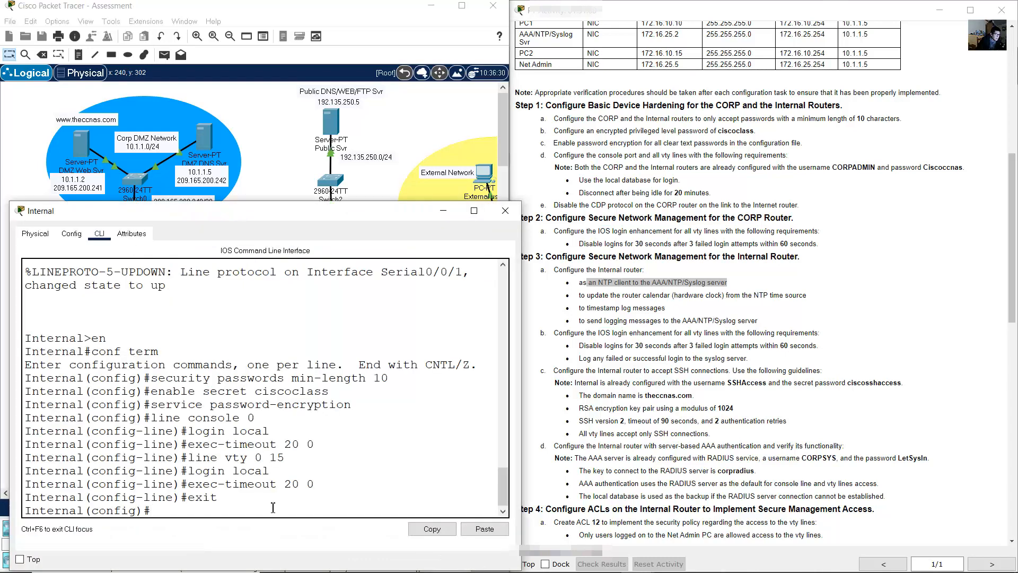
{"action": "left_click", "coordinate": [586, 287]}
{"action": "left_click", "coordinate": [264, 450]}
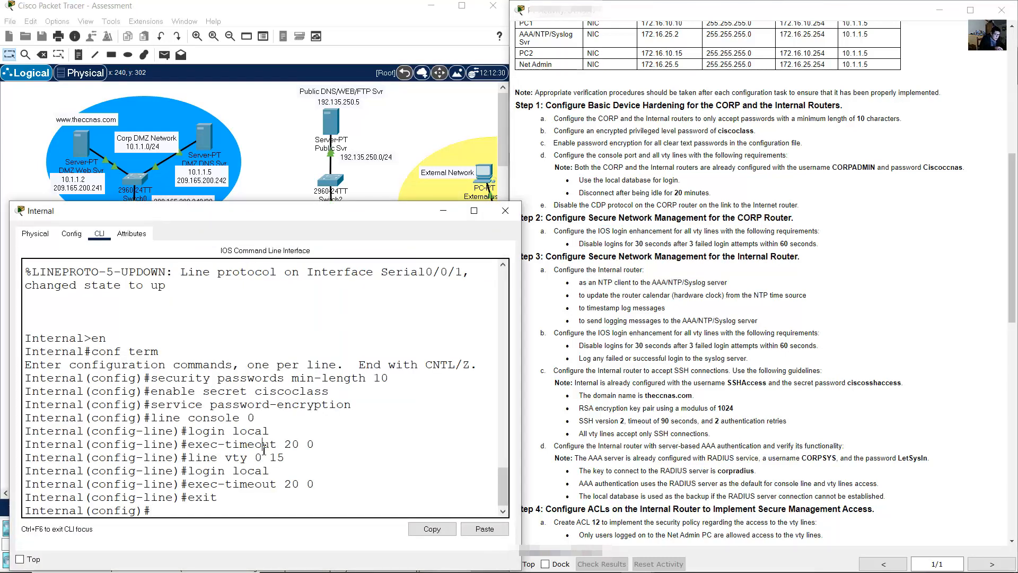
{"action": "type", "text": "ntp server"}
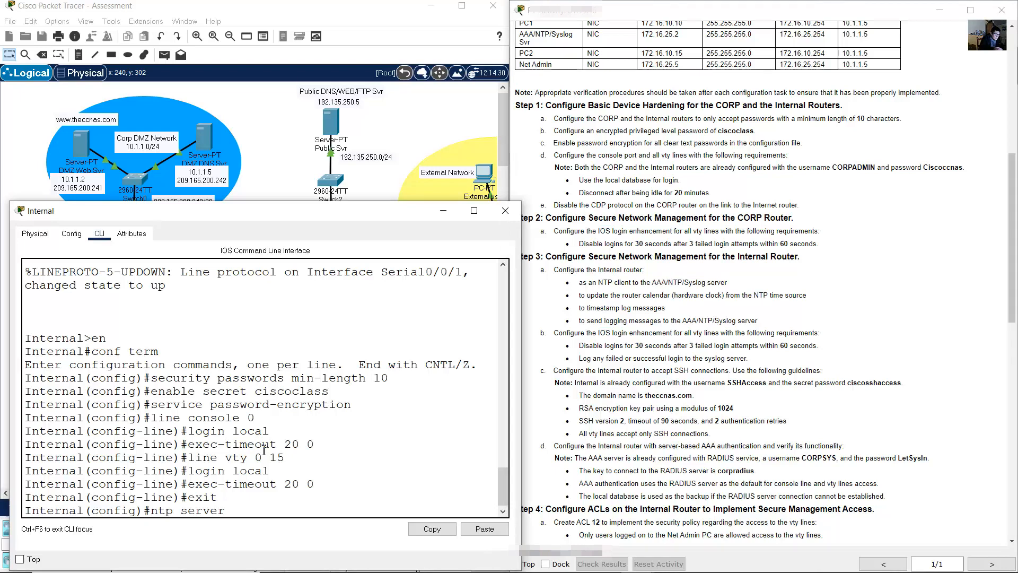
{"action": "left_click", "coordinate": [248, 188]}
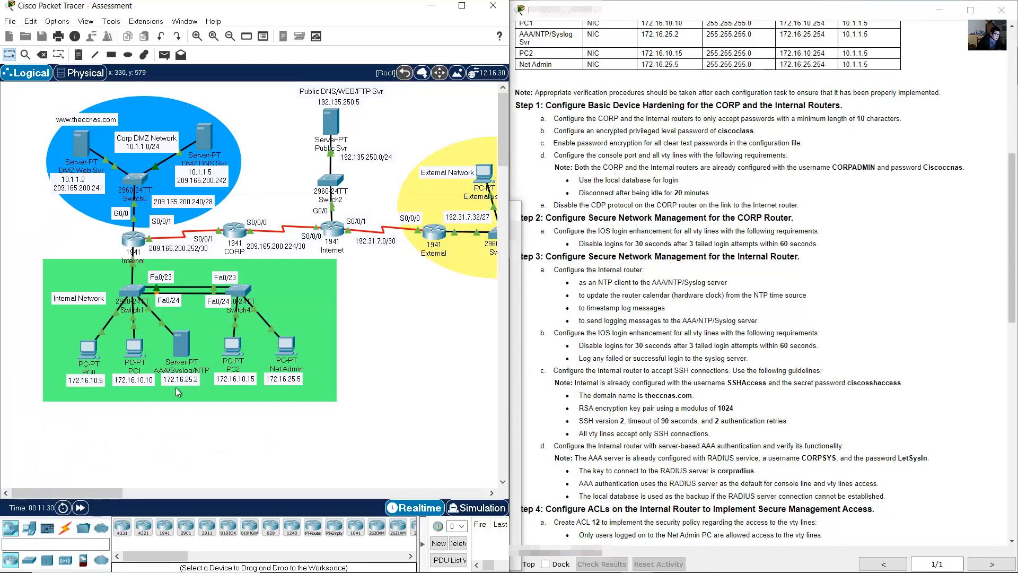
{"action": "left_click", "coordinate": [133, 238]}
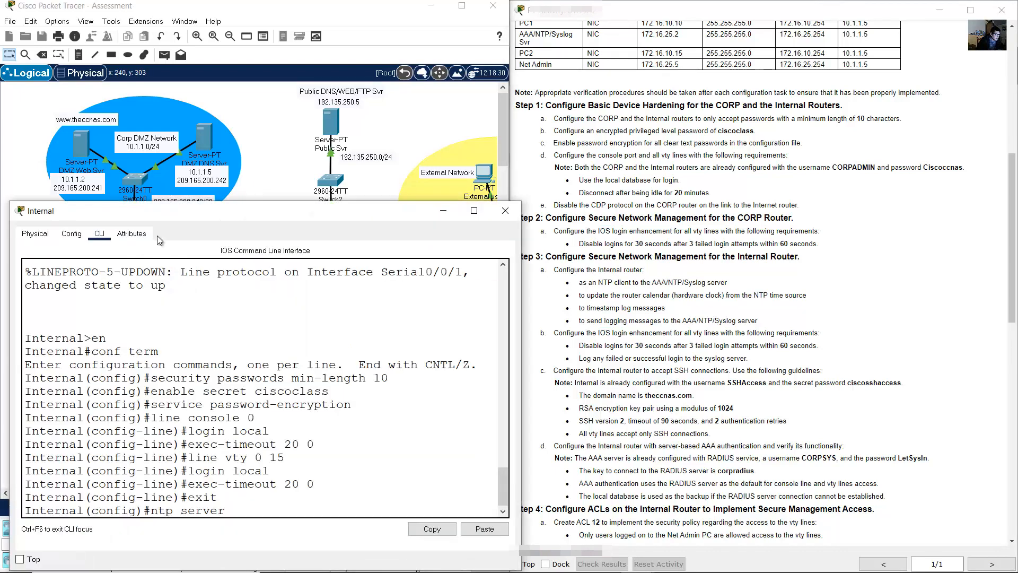
{"action": "type", "text": "172.16."}
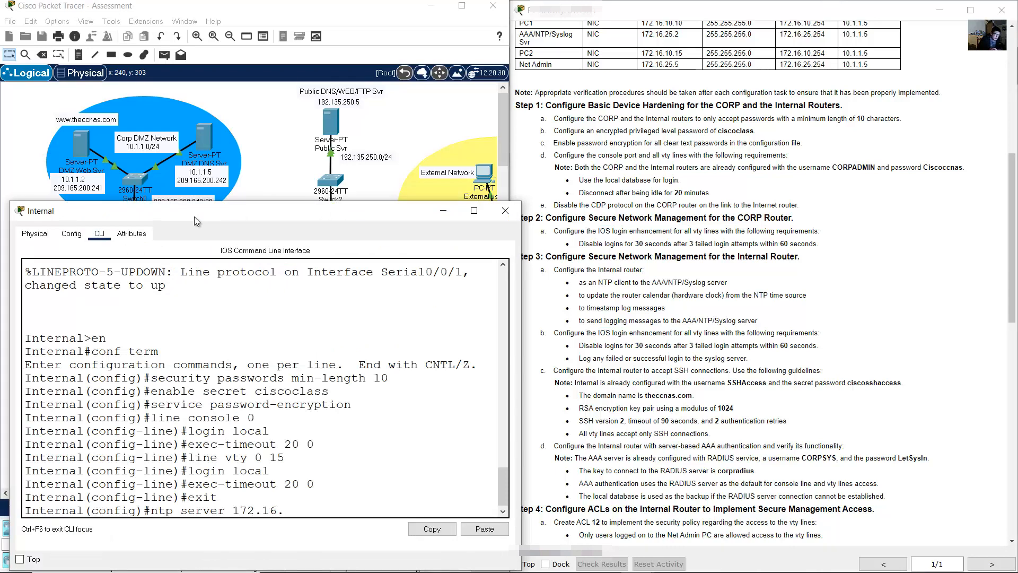
{"action": "type", "text": "25.2"}
{"action": "left_click", "coordinate": [246, 136]}
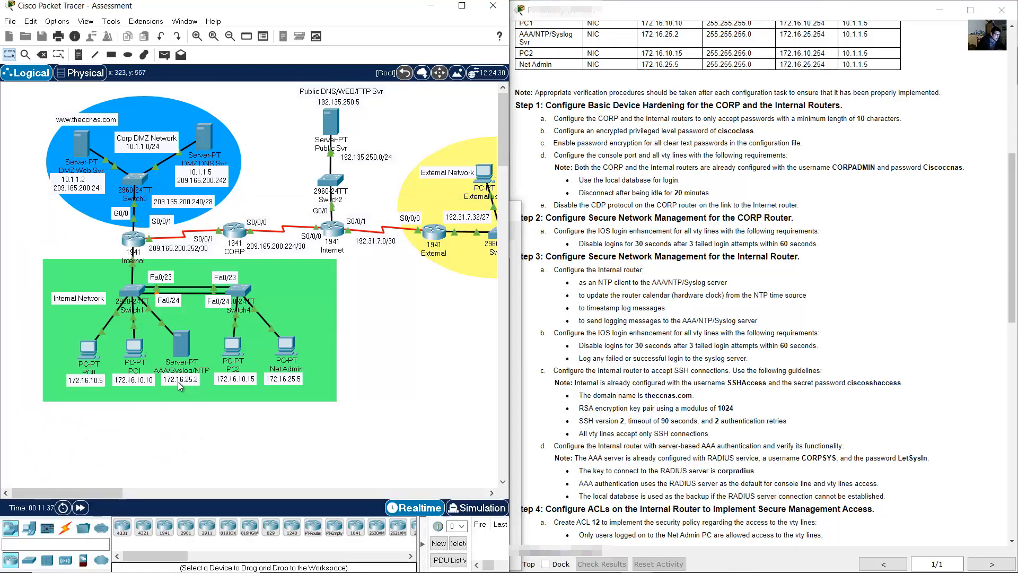
{"action": "left_click", "coordinate": [125, 239]}
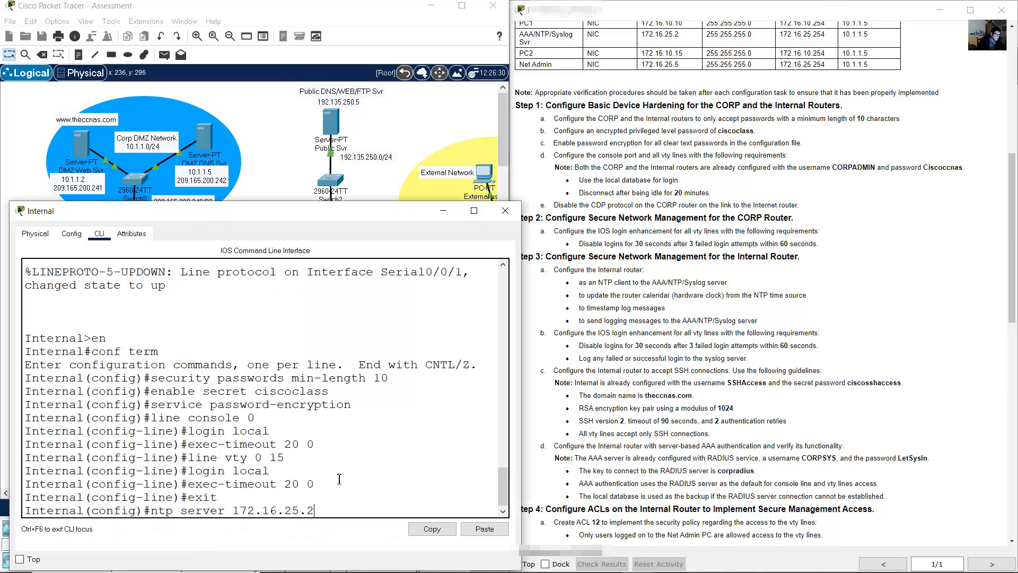
{"action": "key", "text": "Return"}
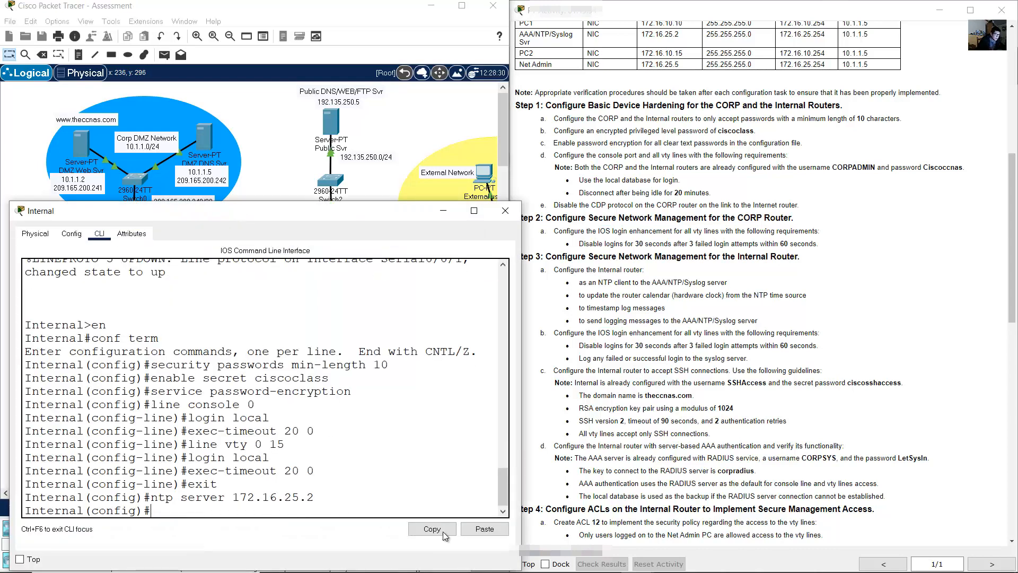
- Have the Internal router update its calendar from NTP with 'ntp update-calendar'
{"action": "left_click", "coordinate": [631, 308]}
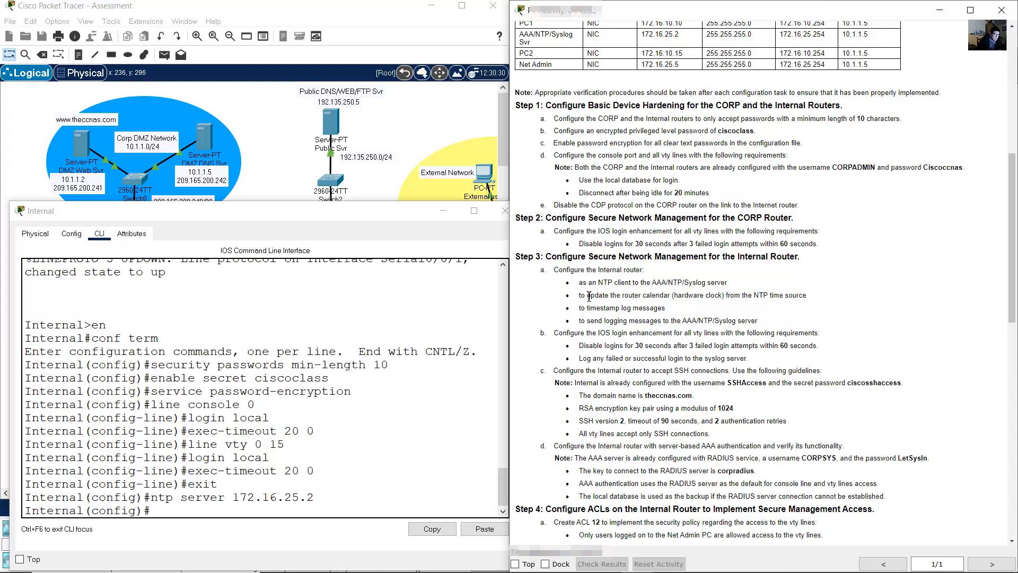
{"action": "left_click_drag", "start_coordinate": [588, 295], "coordinate": [676, 295]}
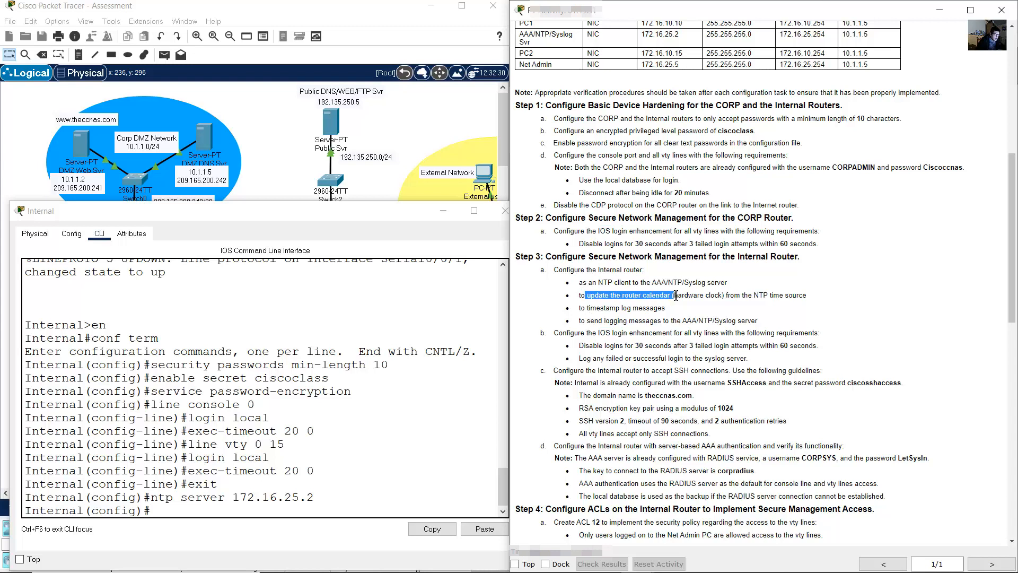
{"action": "left_click_drag", "start_coordinate": [746, 298], "coordinate": [810, 301]}
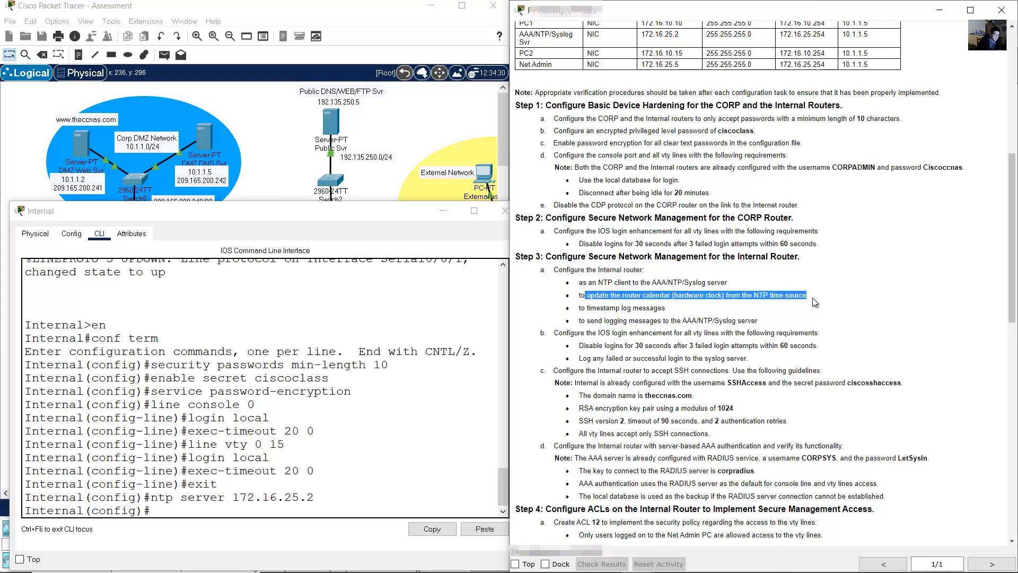
{"action": "left_click", "coordinate": [354, 388]}
{"action": "type", "text": "ntp"}
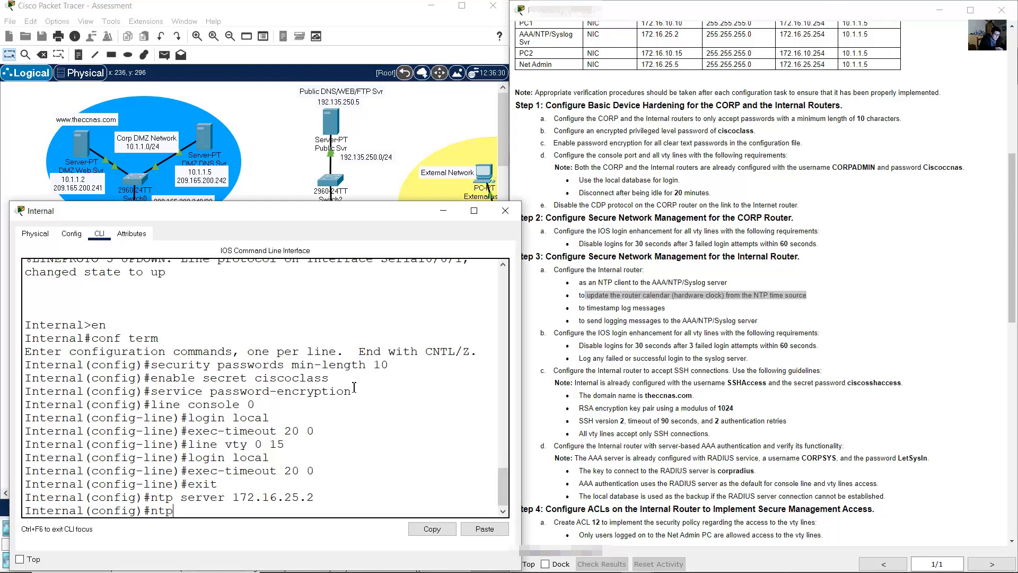
{"action": "type", "text": " update-calendar"}
{"action": "key", "text": "Return"}
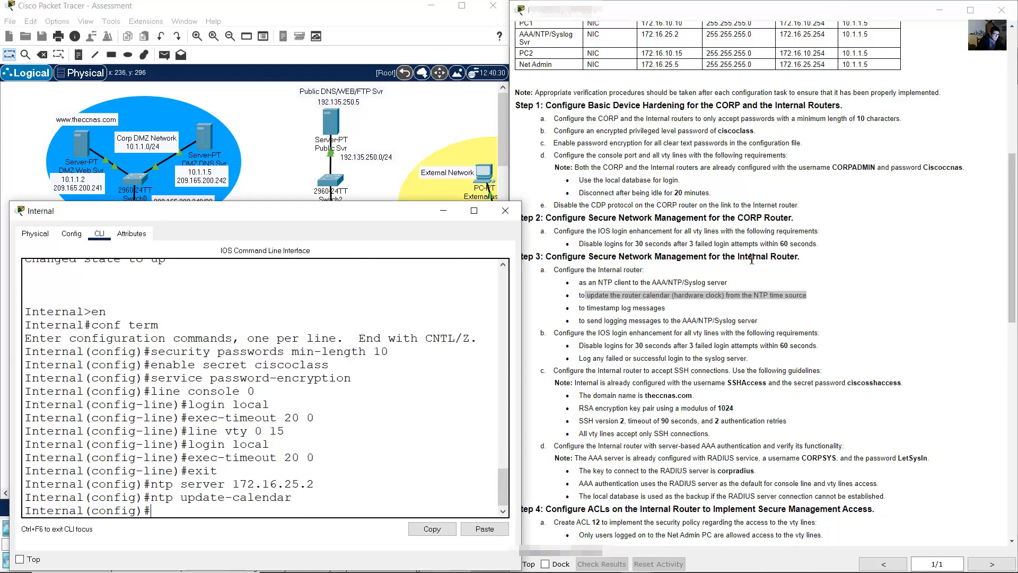
- Timestamp log messages with datetime and milliseconds
{"action": "left_click", "coordinate": [676, 283]}
{"action": "left_click_drag", "start_coordinate": [581, 312], "coordinate": [670, 313]}
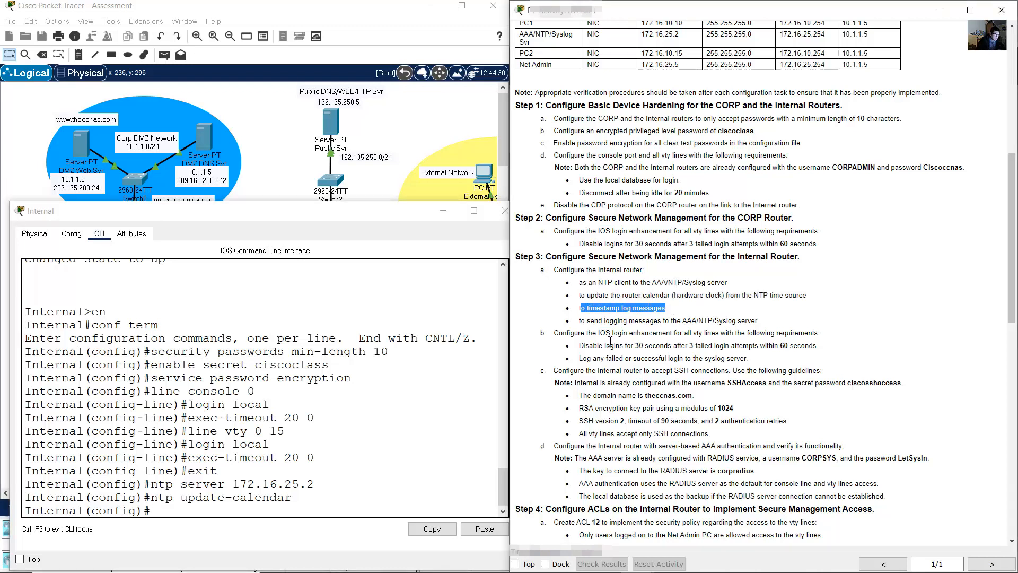
{"action": "left_click", "coordinate": [438, 450]}
{"action": "type", "text": "servic"}
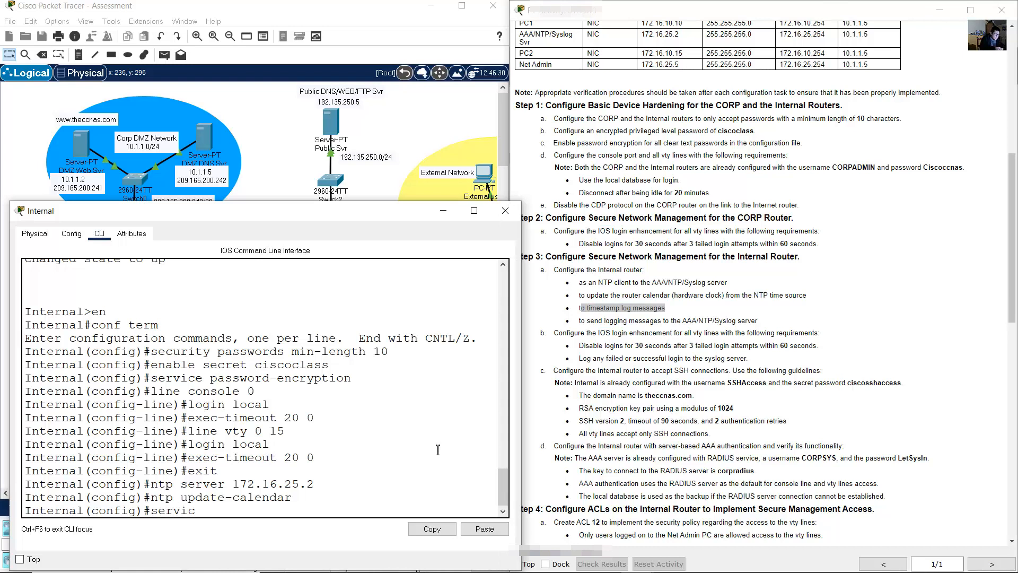
{"action": "type", "text": "e timestamp log dat"}
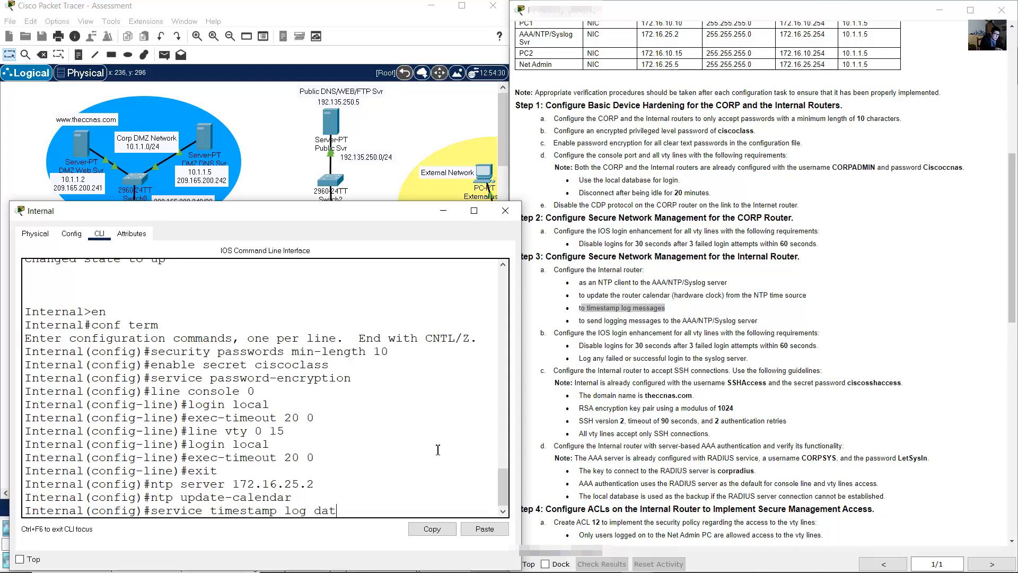
{"action": "type", "text": "etime"}
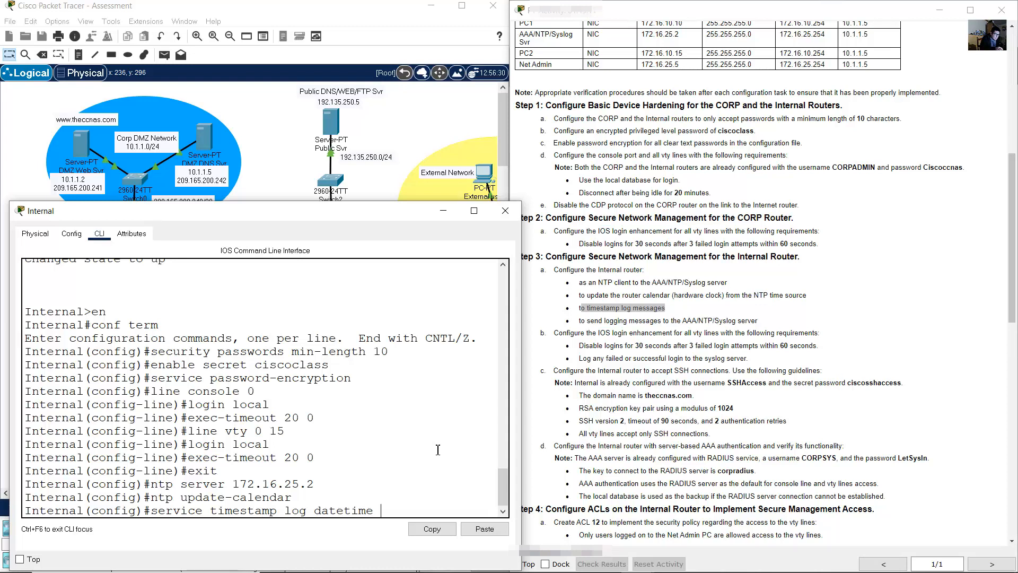
{"action": "type", "text": " msec"}
{"action": "key", "text": "Return"}
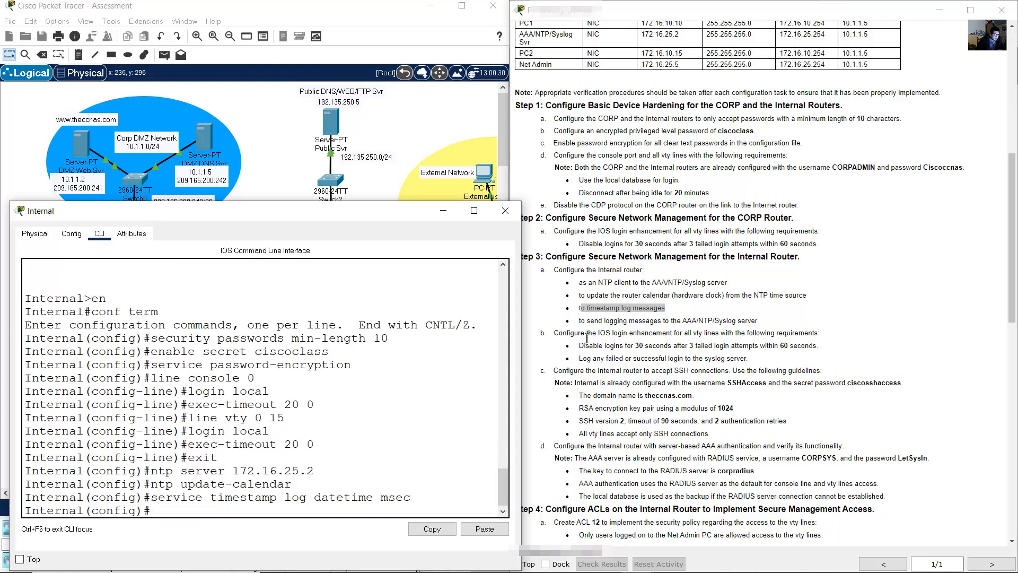
- Send the router's log messages to logging host 172.16.25.2
{"action": "left_click_drag", "start_coordinate": [580, 321], "coordinate": [707, 322]}
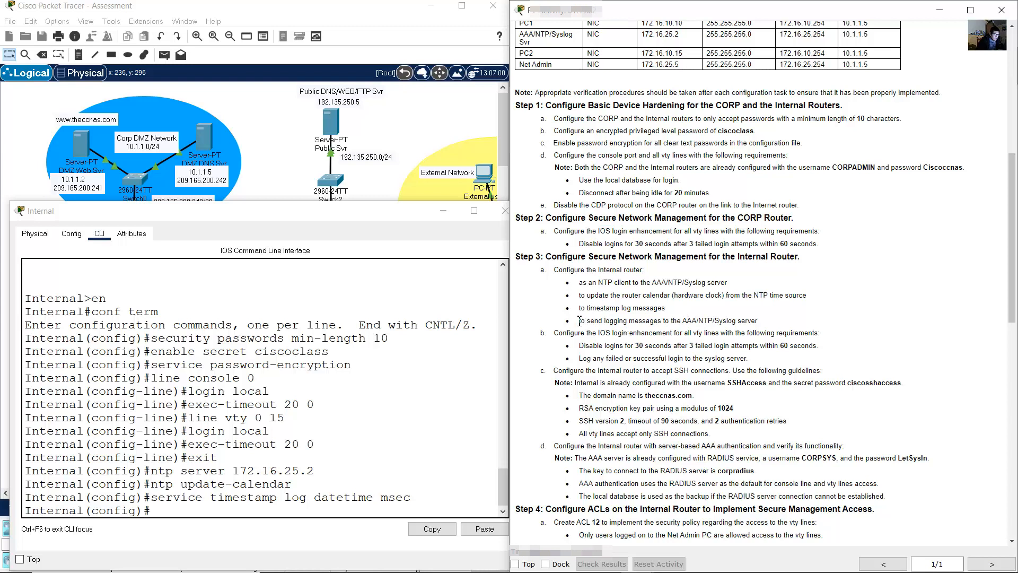
{"action": "left_click_drag", "start_coordinate": [579, 321], "coordinate": [763, 321]}
{"action": "left_click", "coordinate": [307, 478]}
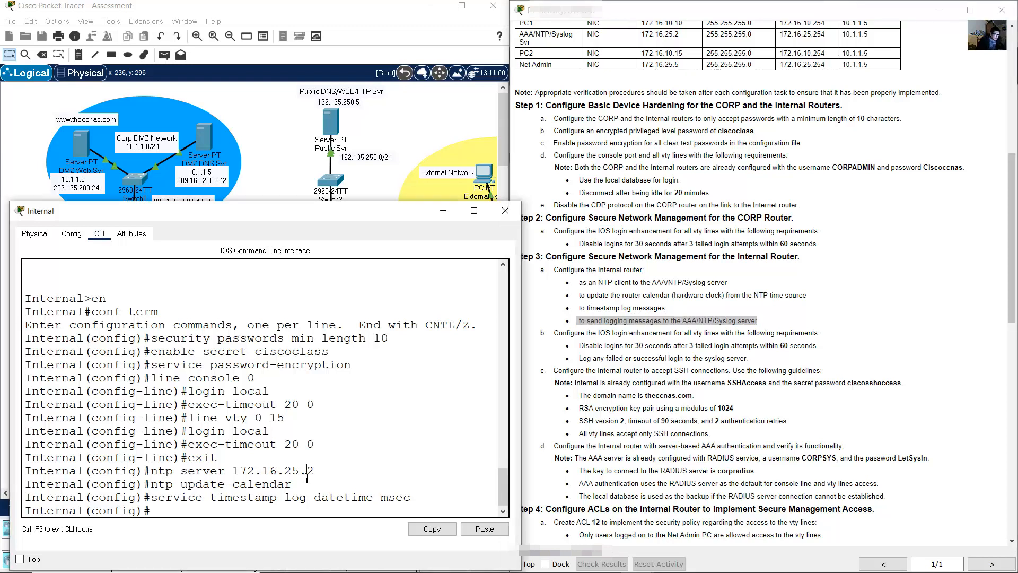
{"action": "type", "text": "logging host 172.16.25"}
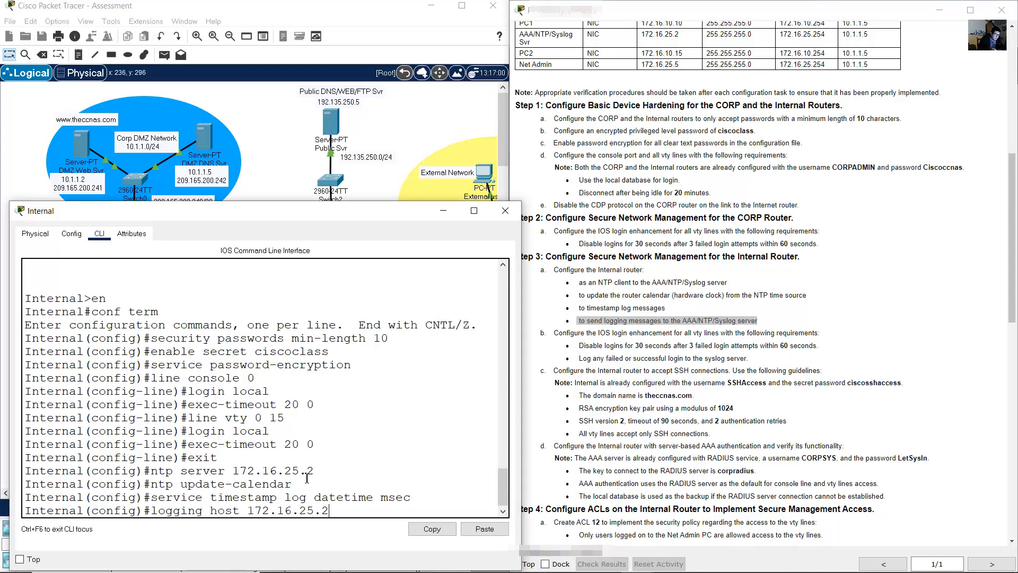
{"action": "type", "text": ".2"}
{"action": "key", "text": "Return"}
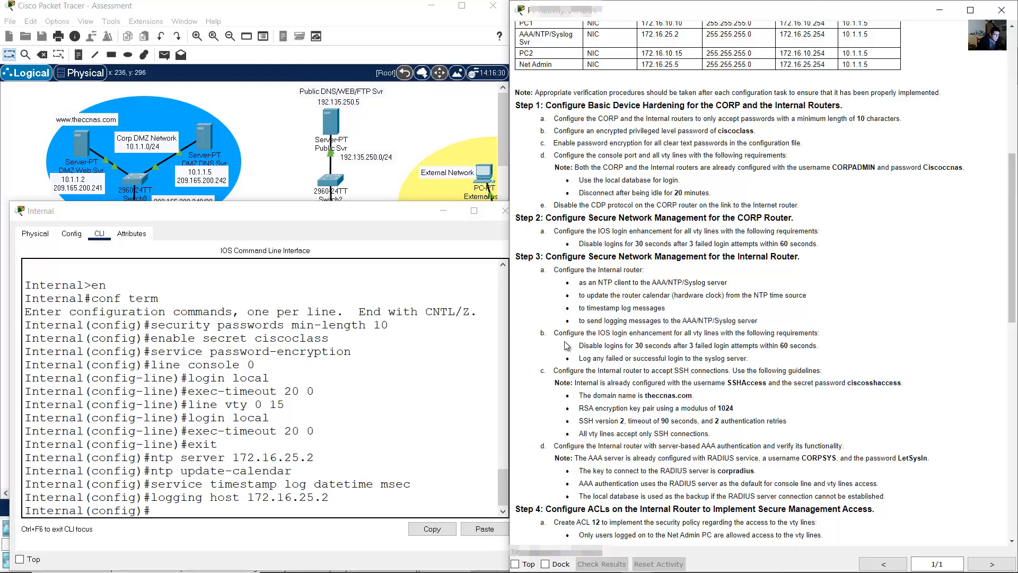
{"action": "left_click_drag", "start_coordinate": [558, 332], "coordinate": [818, 332]}
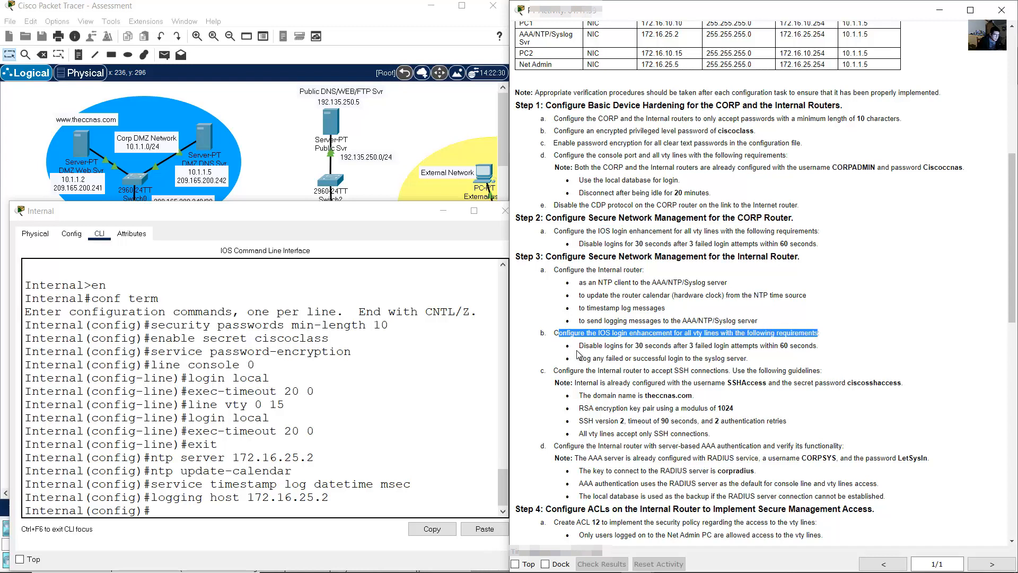
- Block logins for 30 seconds after 3 failed attempts within 60 seconds
{"action": "left_click_drag", "start_coordinate": [578, 345], "coordinate": [817, 346]}
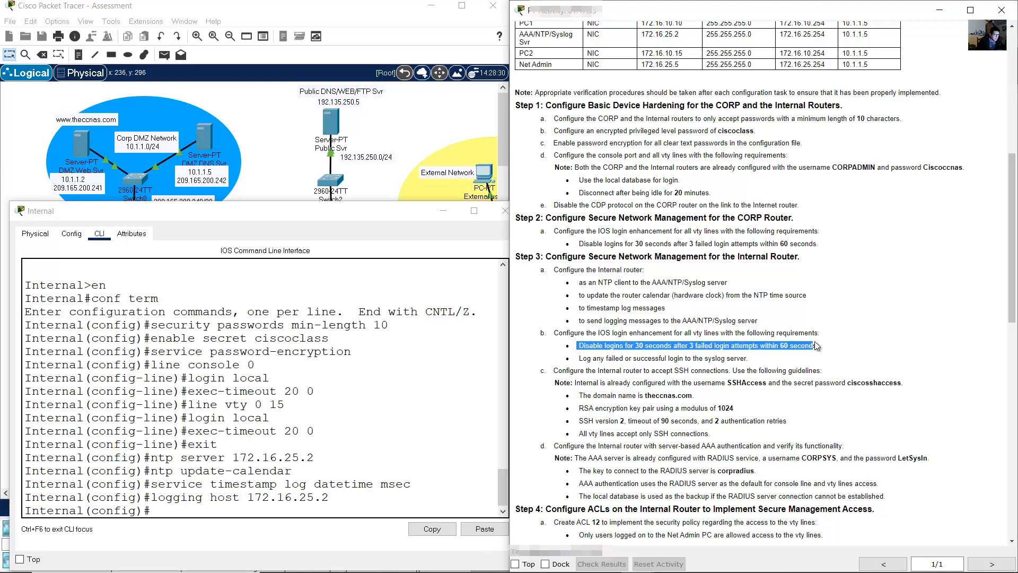
{"action": "left_click", "coordinate": [308, 447]}
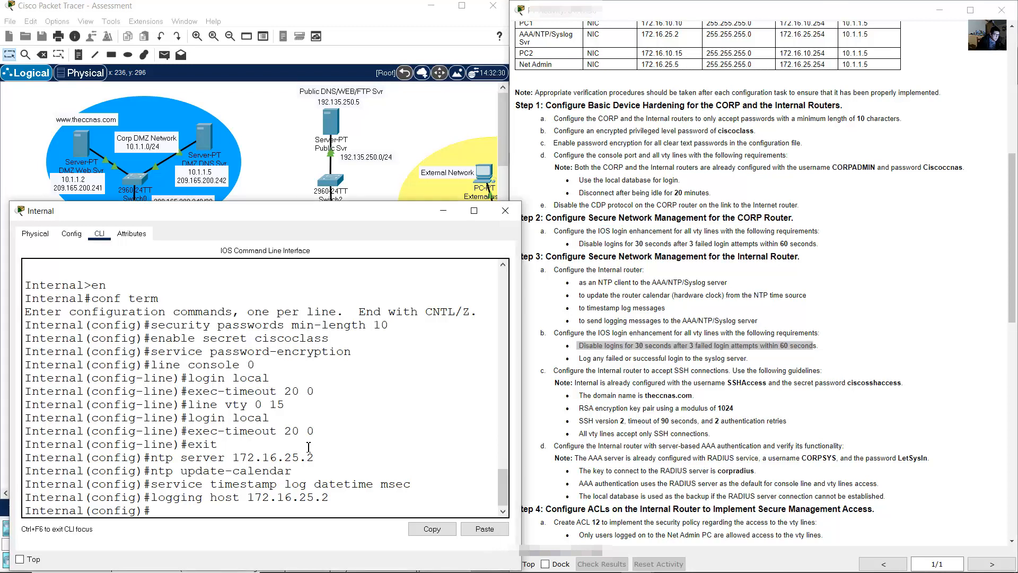
{"action": "type", "text": "l(config)#login floc"}
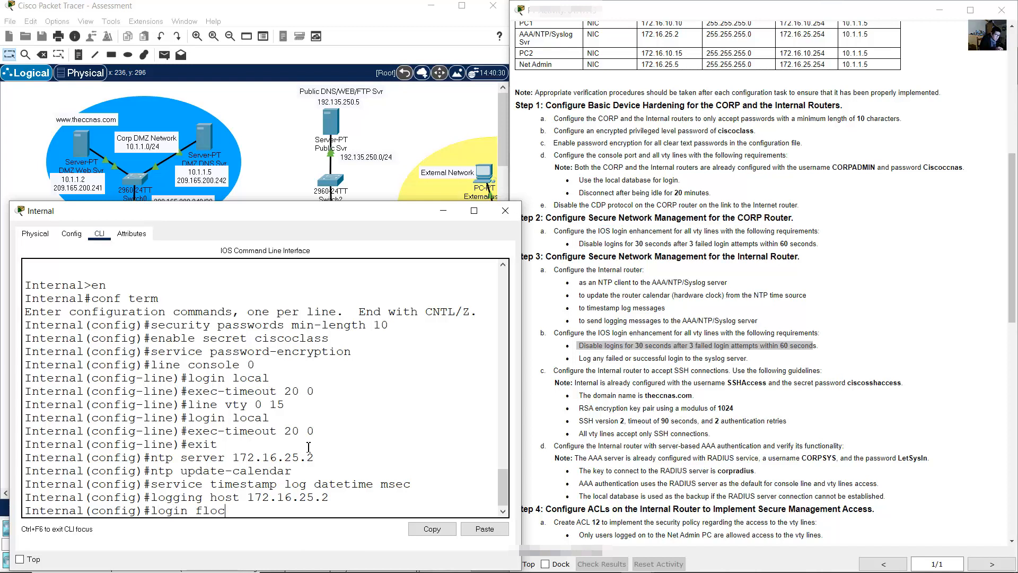
{"action": "type", "text": "k-for"}
{"action": "key", "text": "BackSpace"}
{"action": "type", "text": "block-for 30 attempra"}
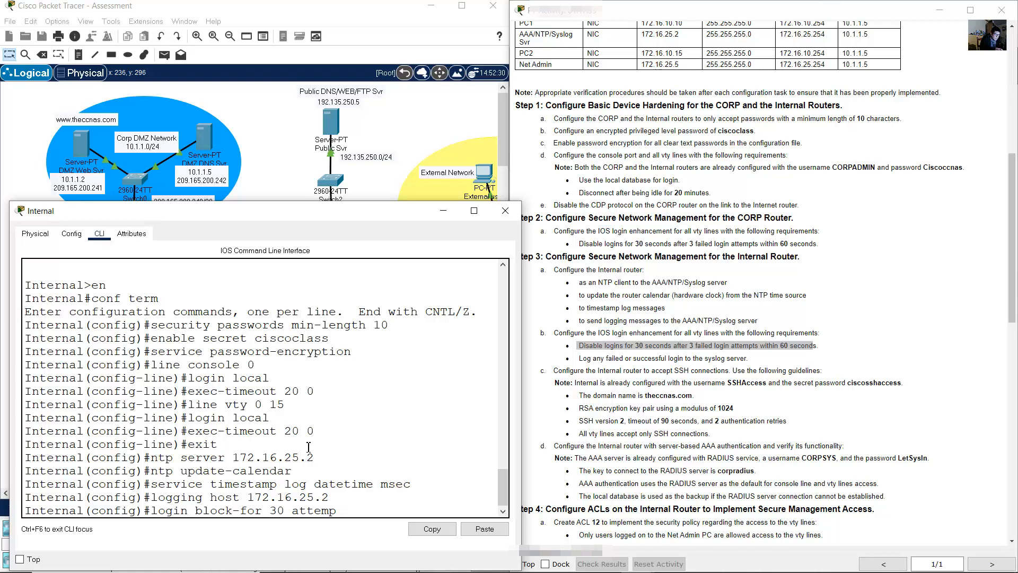
{"action": "type", "text": "r 30 attempts 3 within 60"}
{"action": "key", "text": "Return"}
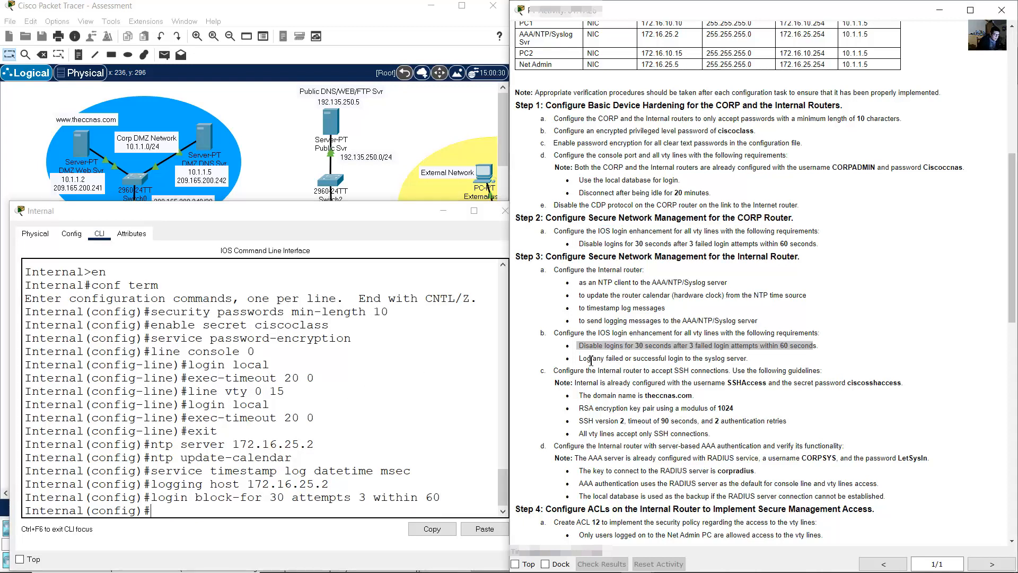
- Log both failed and successful login attempts on the Internal router
{"action": "left_click_drag", "start_coordinate": [586, 358], "coordinate": [740, 359]}
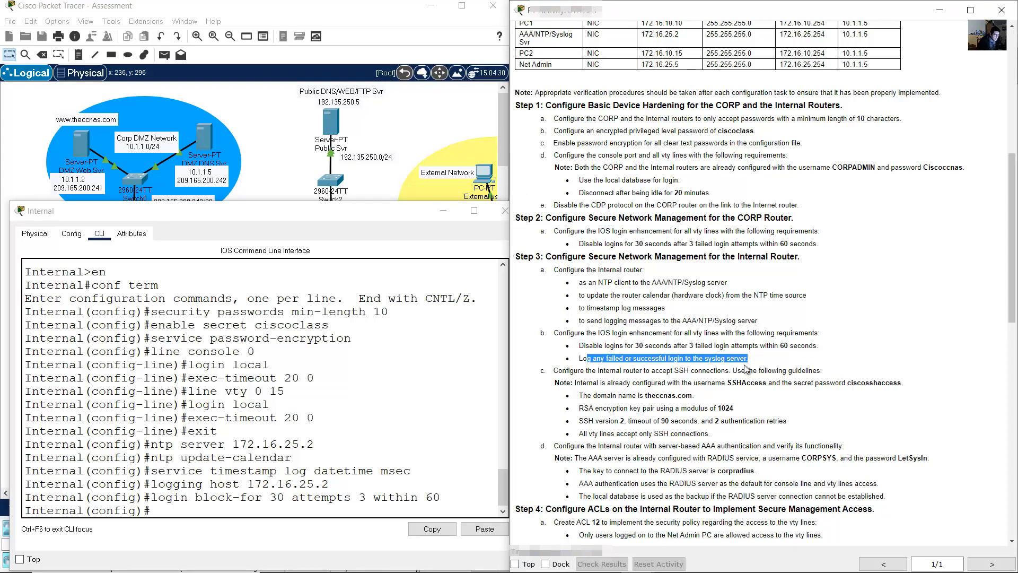
{"action": "left_click", "coordinate": [324, 424]}
{"action": "type", "text": "login on"}
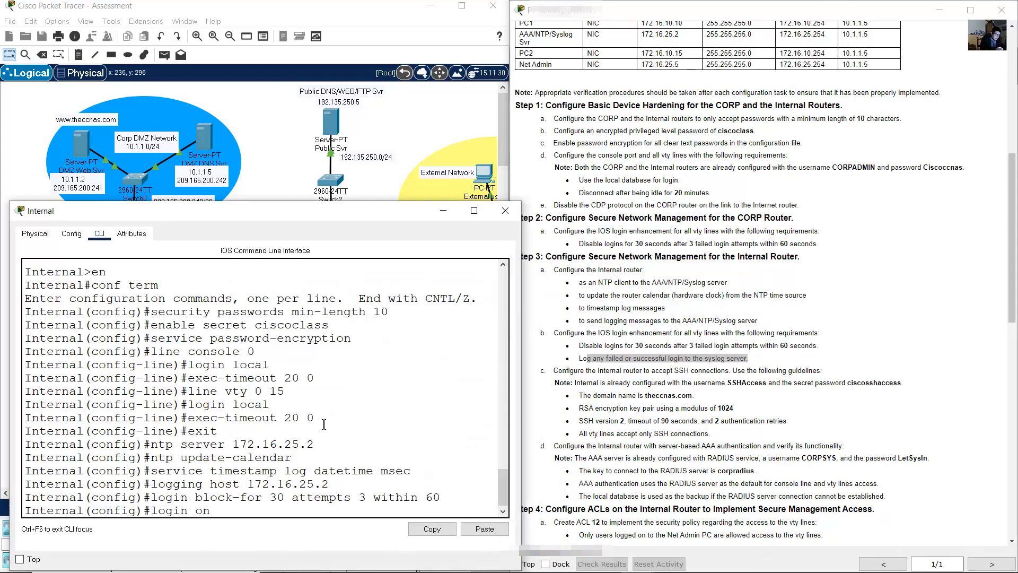
{"action": "type", "text": "-failure log"}
{"action": "key", "text": "Return"}
{"action": "key", "text": "Up"}
{"action": "key", "text": "Left"}
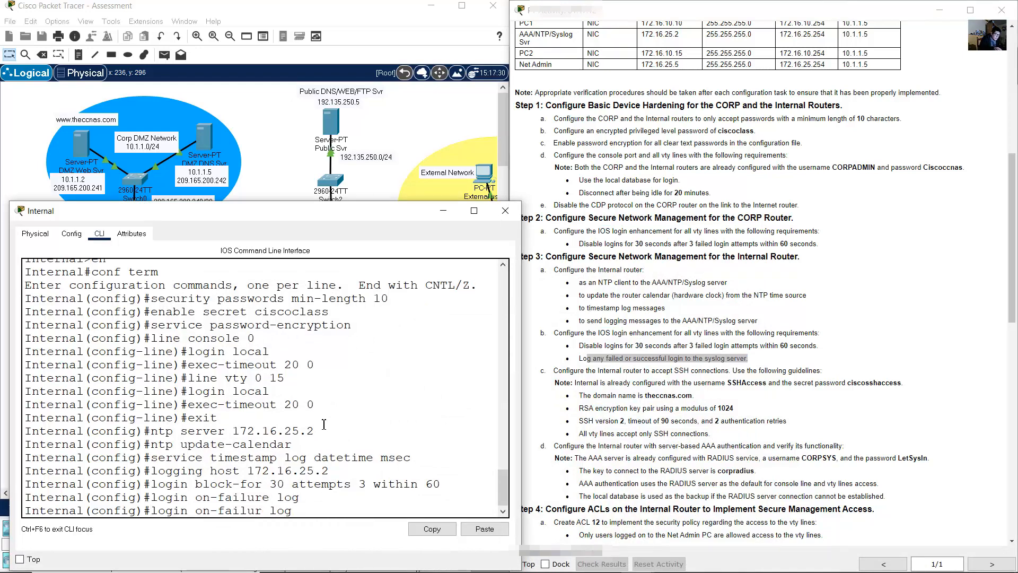
{"action": "key", "text": "BackSpace"}
{"action": "key", "text": "BackSpace"}
{"action": "key", "text": "BackSpace"}
{"action": "key", "text": "BackSpace"}
{"action": "key", "text": "BackSpace"}
{"action": "key", "text": "BackSpace"}
{"action": "key", "text": "BackSpace"}
{"action": "type", "text": "sucess"}
{"action": "type", "text": "c"}
{"action": "key", "text": "Right"}
{"action": "key", "text": "Return"}
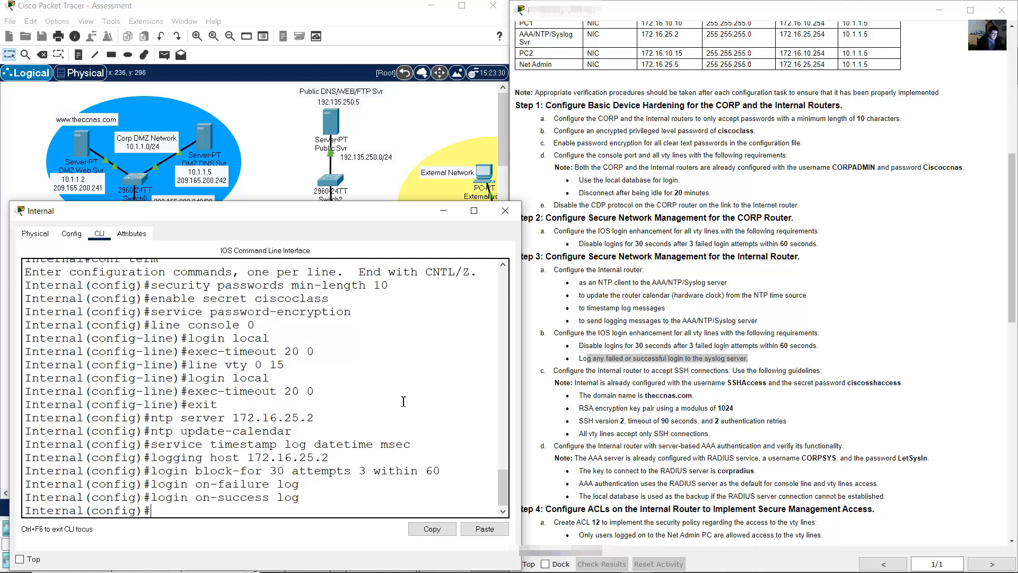
{"action": "left_click", "coordinate": [626, 369]}
{"action": "left_click_drag", "start_coordinate": [562, 370], "coordinate": [838, 374]}
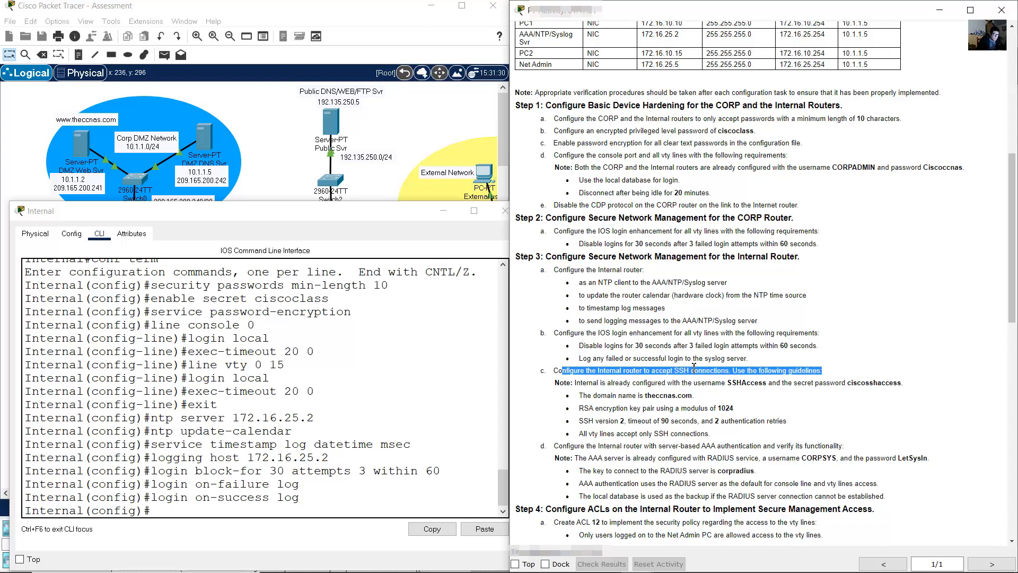
- Set the Internal router's IP domain name to theccnas.com
{"action": "left_click", "coordinate": [586, 383]}
{"action": "left_click_drag", "start_coordinate": [585, 382], "coordinate": [889, 386]}
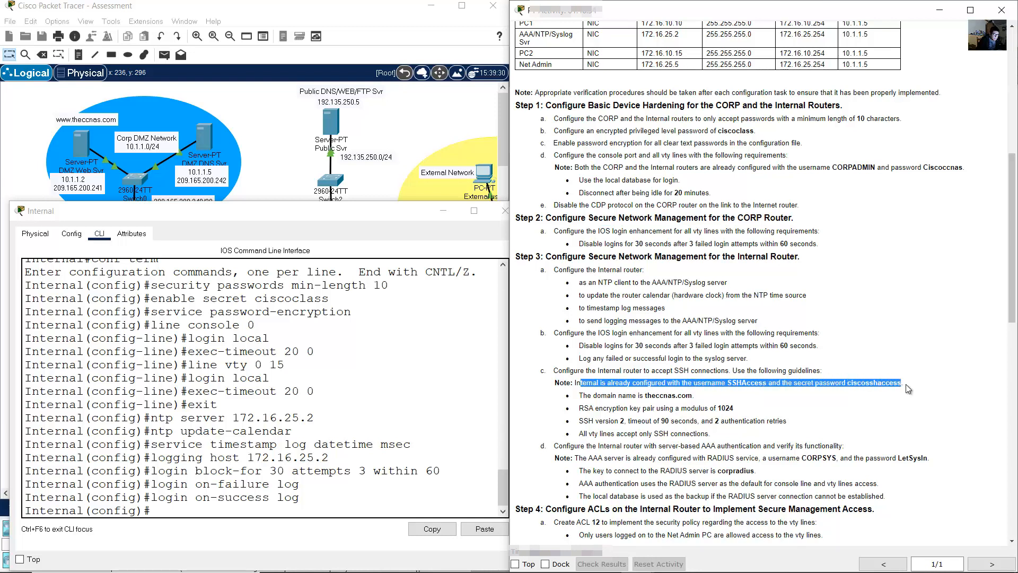
{"action": "left_click", "coordinate": [612, 405]}
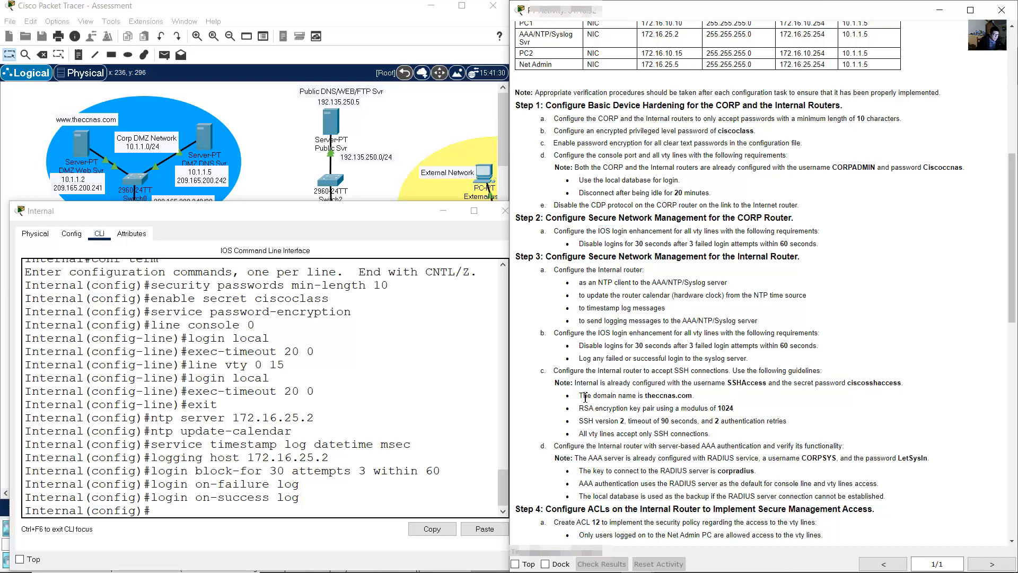
{"action": "left_click_drag", "start_coordinate": [582, 395], "coordinate": [705, 399]}
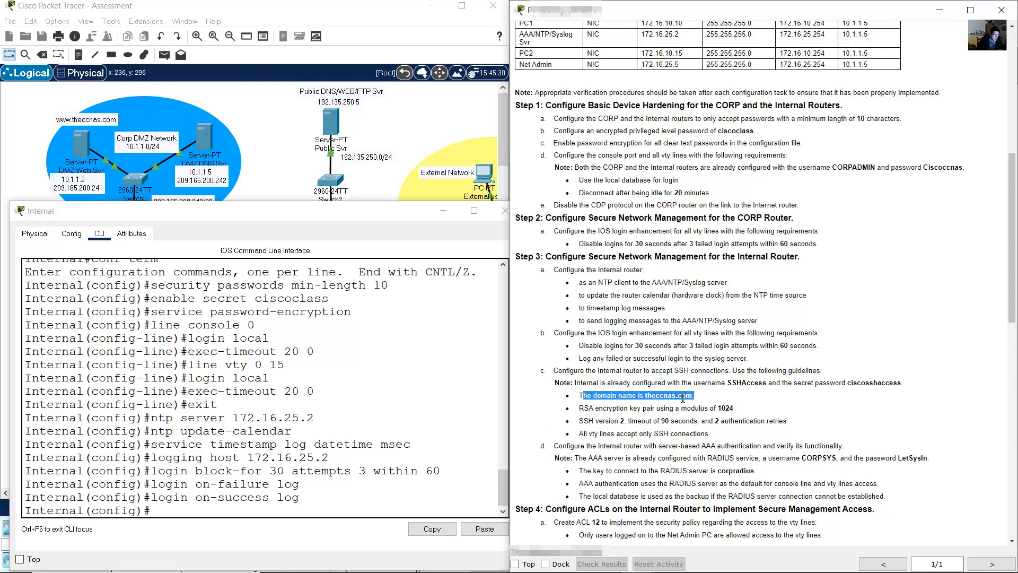
{"action": "left_click", "coordinate": [417, 420]}
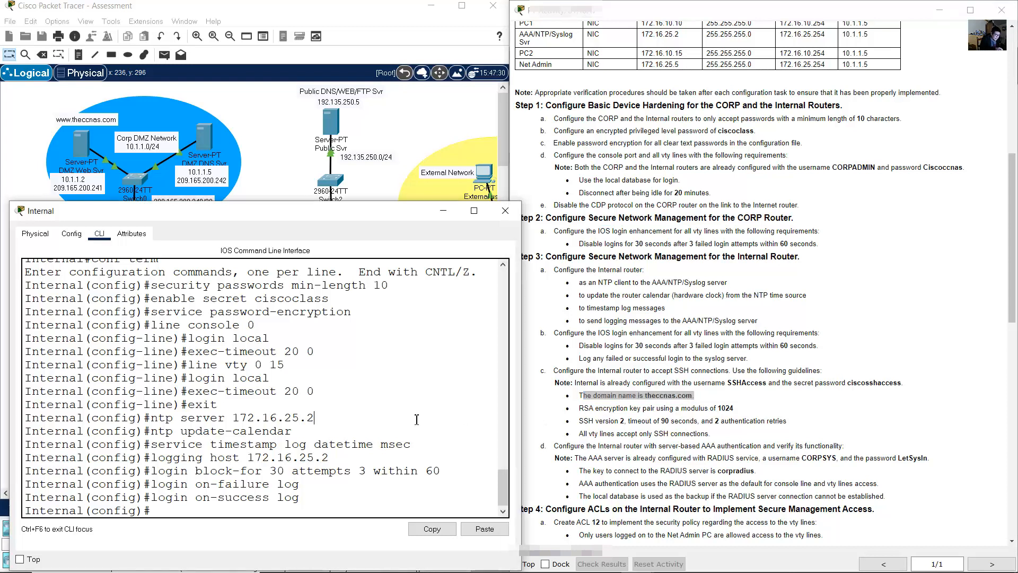
{"action": "type", "text": "ip domain-name the"}
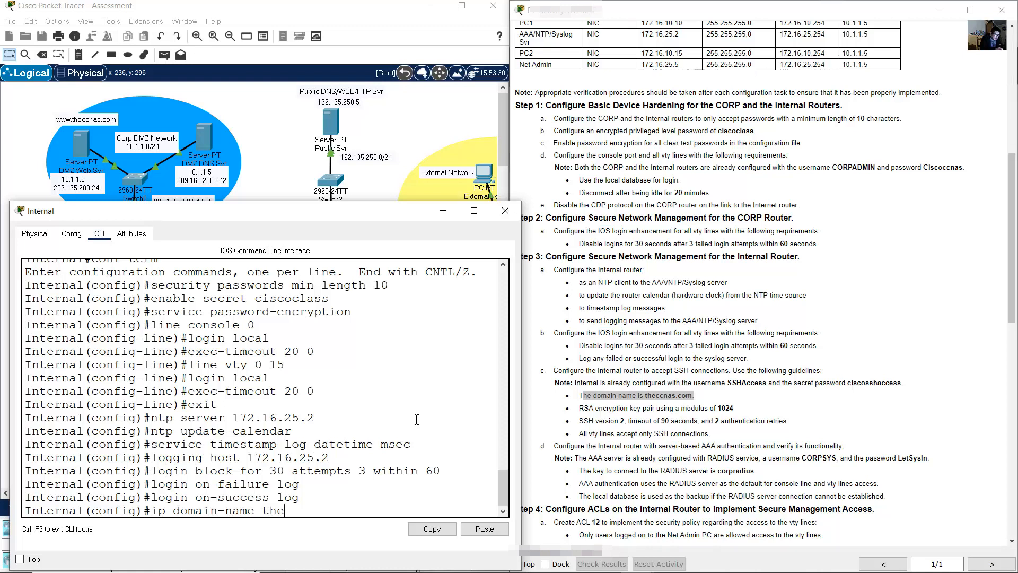
{"action": "type", "text": "ccnas.com"}
{"action": "key", "text": "Return"}
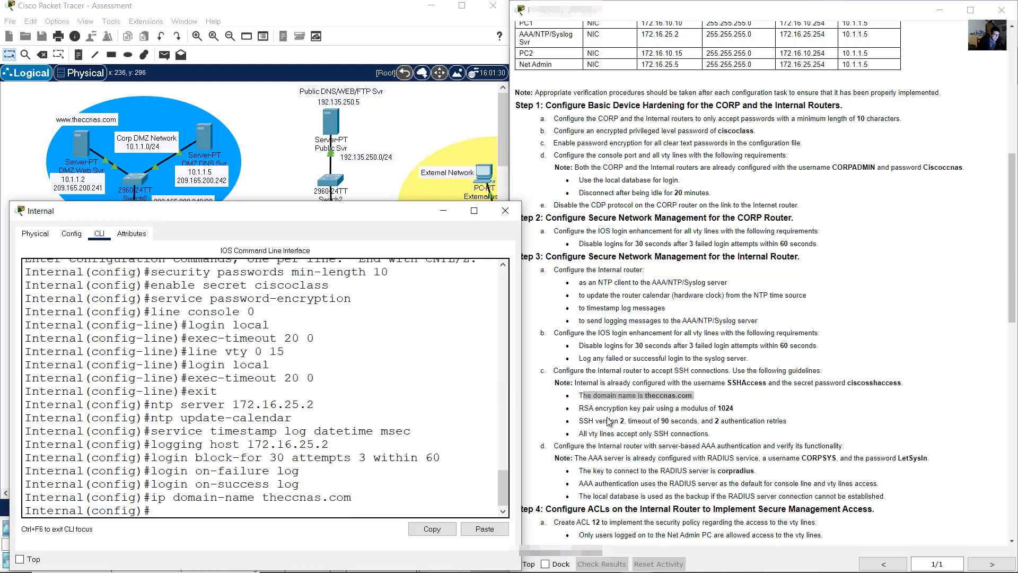
- Generate an RSA key pair with a 1024-bit modulus
{"action": "left_click_drag", "start_coordinate": [584, 408], "coordinate": [738, 412]}
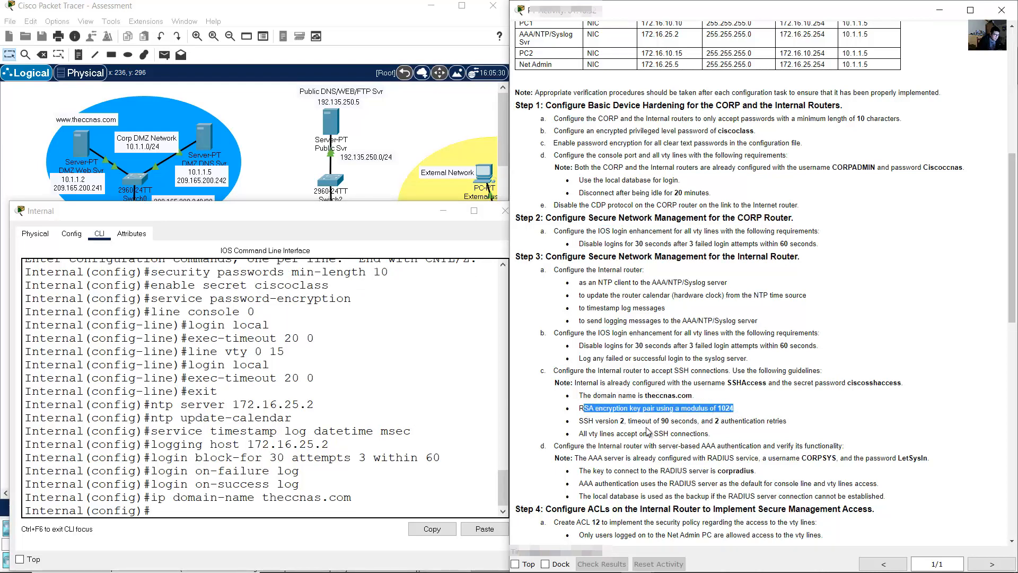
{"action": "left_click", "coordinate": [427, 450]}
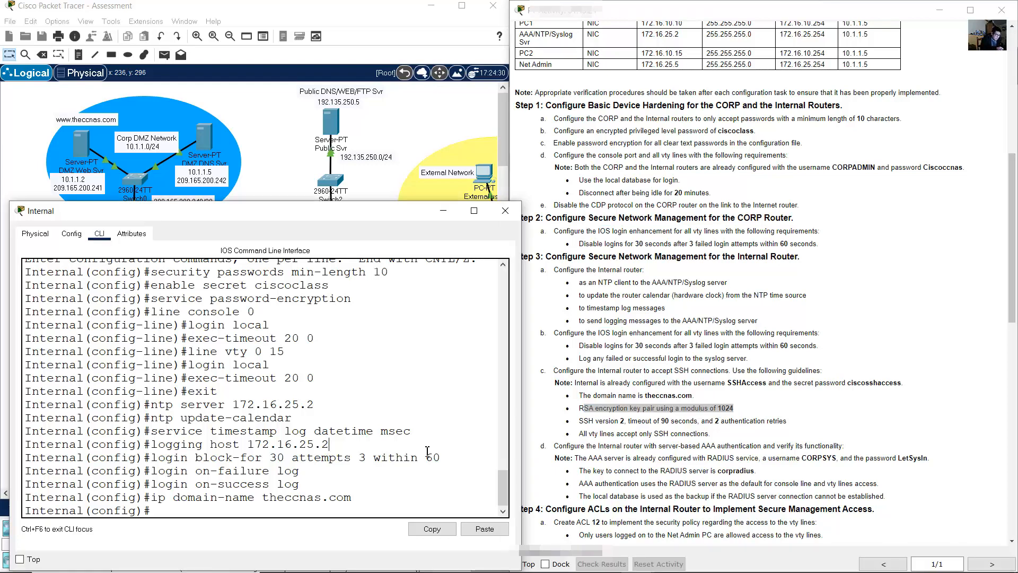
{"action": "type", "text": "crypto key generate rsa"}
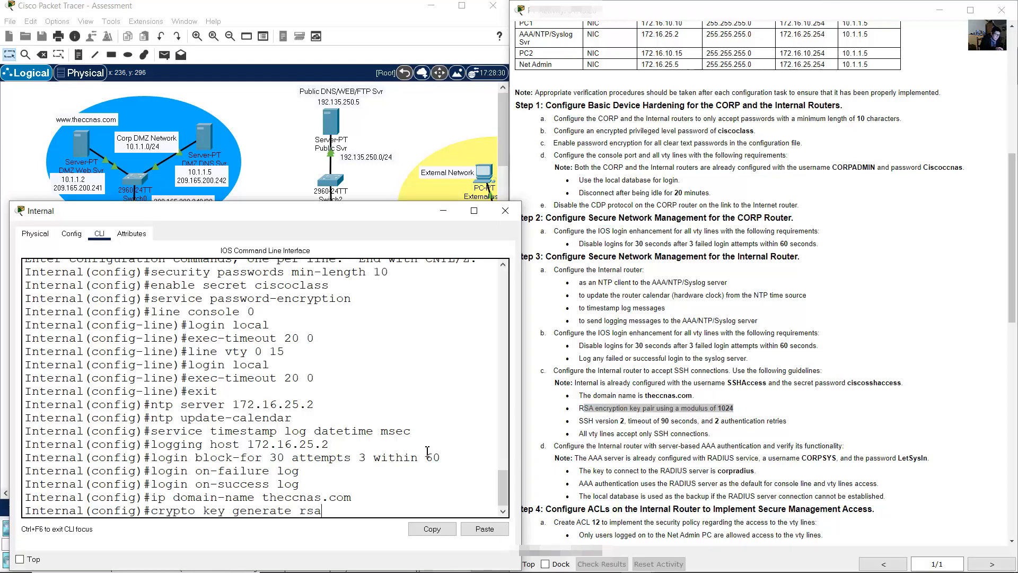
{"action": "key", "text": "Return"}
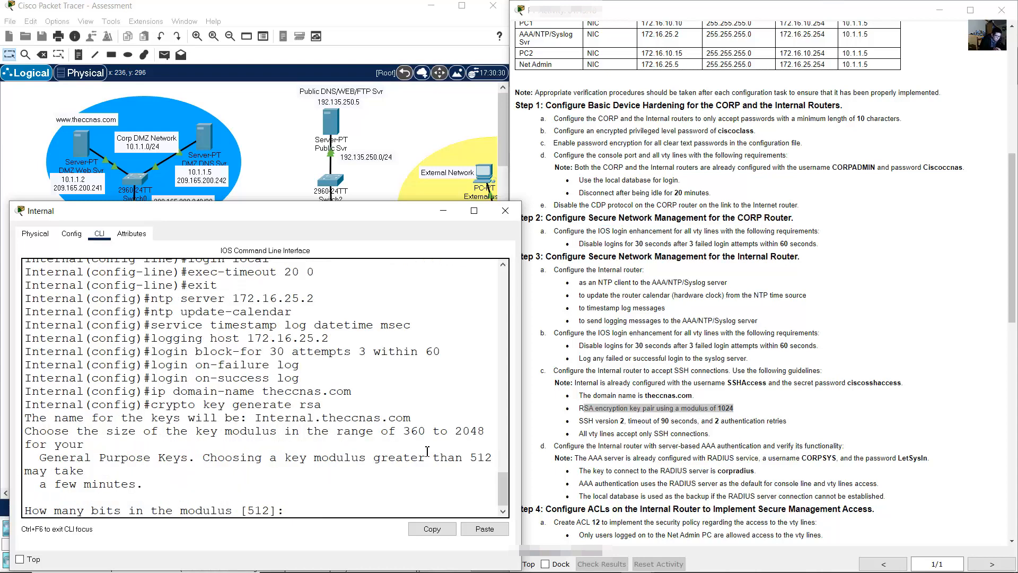
{"action": "type", "text": "1024"}
{"action": "key", "text": "Return"}
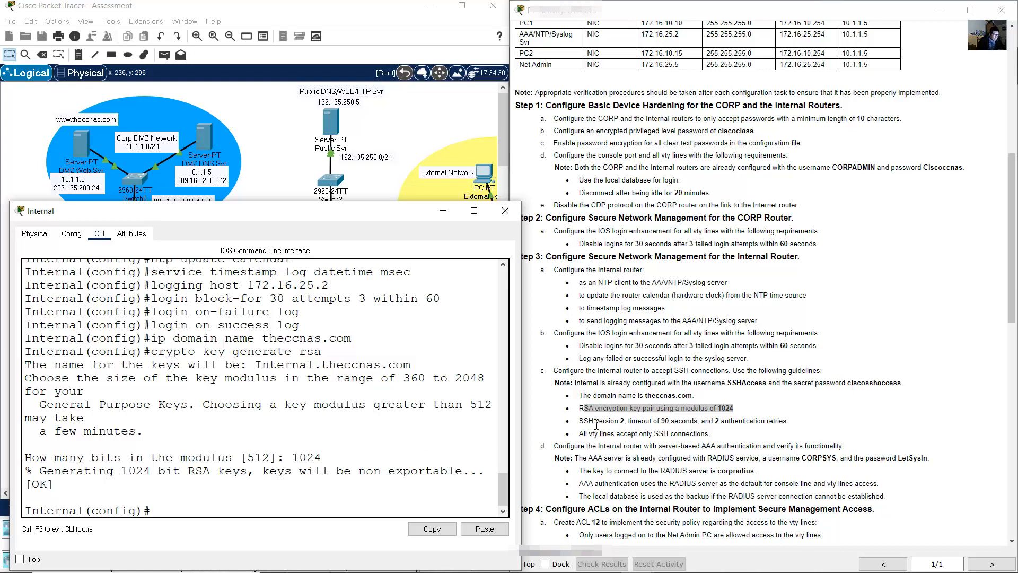
- Enable SSH version 2 on the Internal router
{"action": "left_click_drag", "start_coordinate": [589, 422], "coordinate": [624, 421]}
{"action": "left_click", "coordinate": [357, 422]}
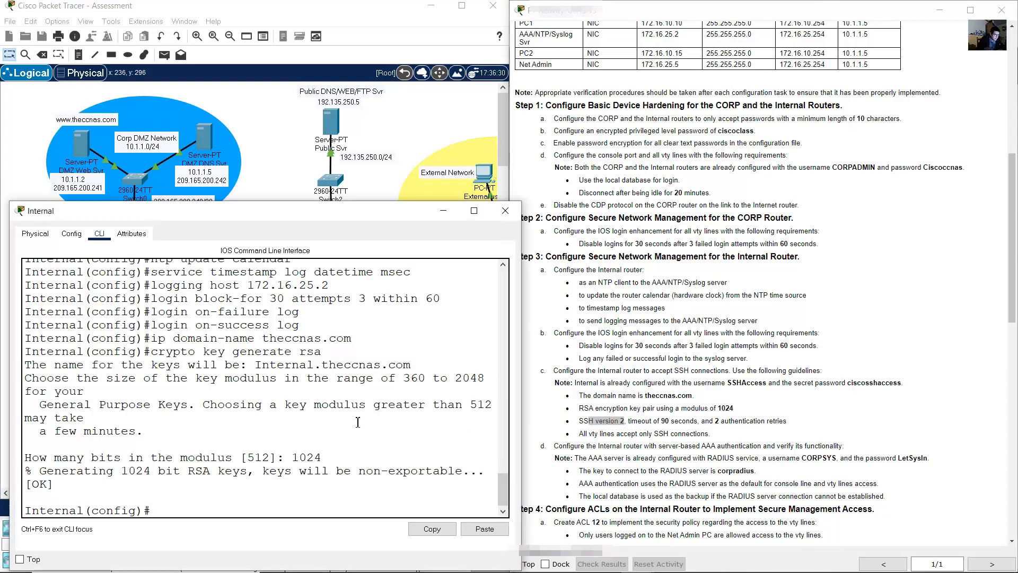
{"action": "type", "text": "ip ssh vers"}
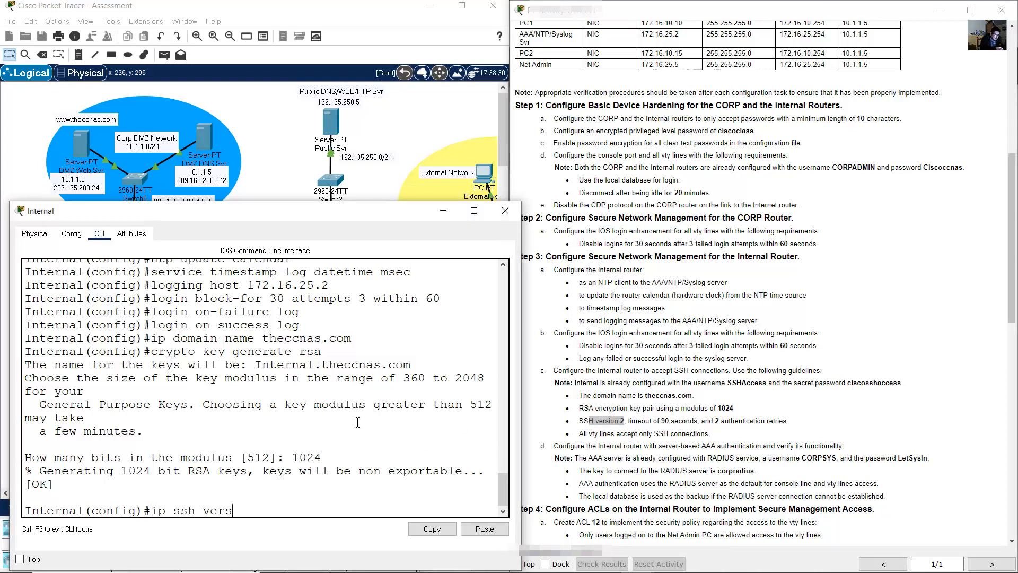
{"action": "type", "text": "ion 2"}
{"action": "key", "text": "Return"}
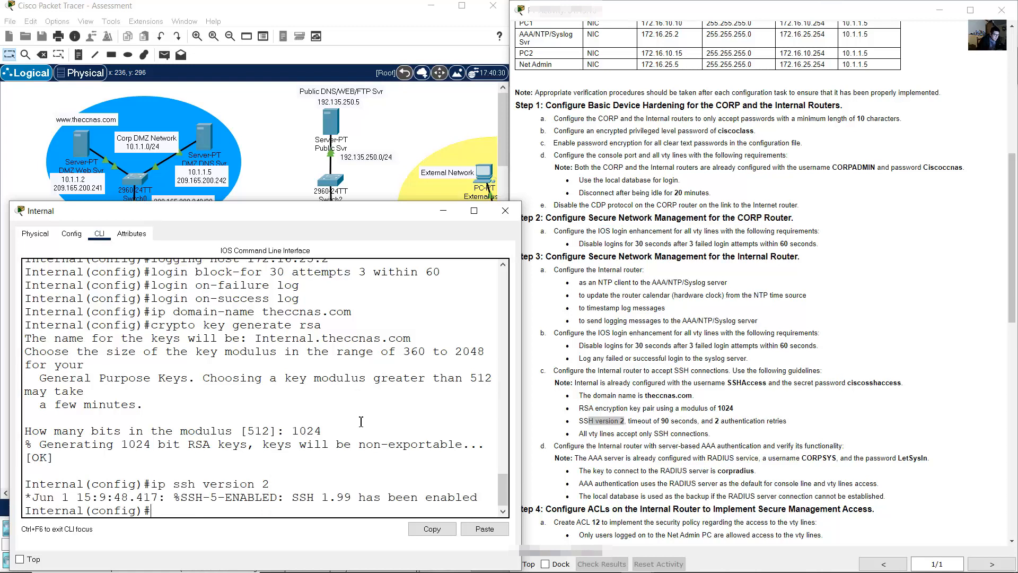
- Set the SSH time-out to 90 seconds and authentication retries to 2
{"action": "left_click_drag", "start_coordinate": [631, 421], "coordinate": [701, 420]}
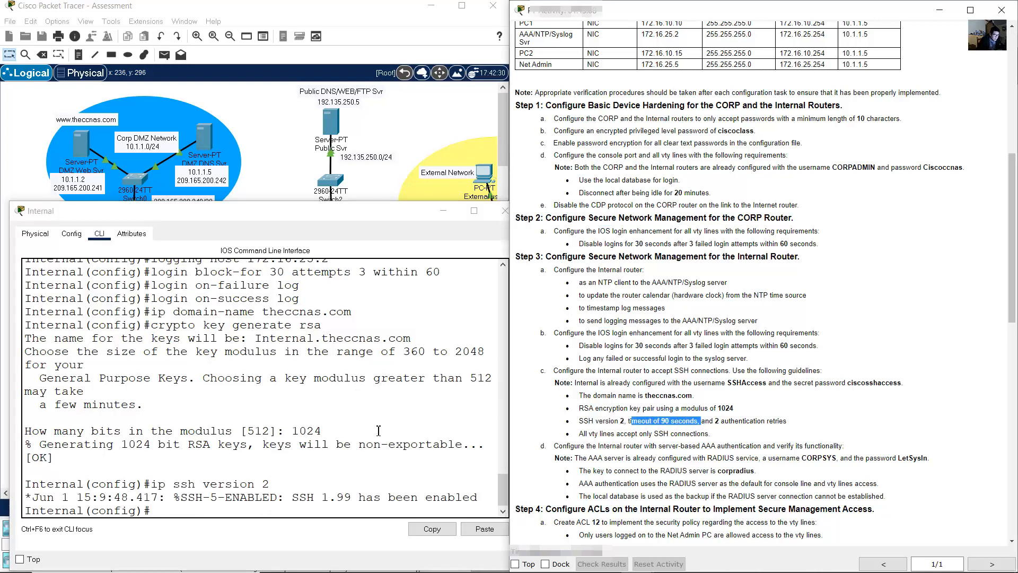
{"action": "left_click", "coordinate": [368, 431]}
{"action": "key", "text": "Up"}
{"action": "key", "text": "BackSpace"}
{"action": "key", "text": "BackSpace"}
{"action": "key", "text": "BackSpace"}
{"action": "key", "text": "BackSpace"}
{"action": "key", "text": "BackSpace"}
{"action": "key", "text": "BackSpace"}
{"action": "key", "text": "BackSpace"}
{"action": "key", "text": "BackSpace"}
{"action": "key", "text": "BackSpace"}
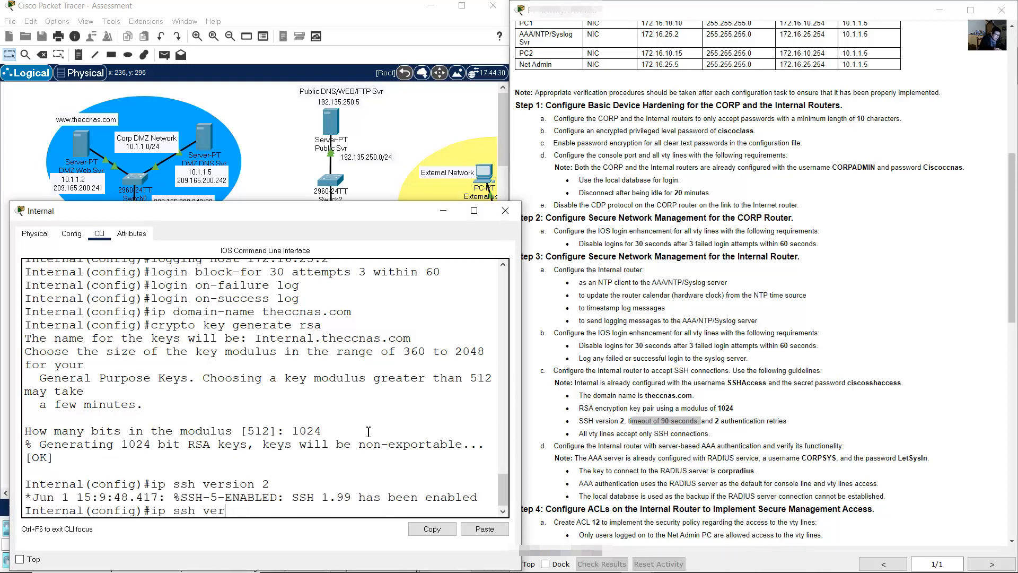
{"action": "type", "text": "tome-ou"}
{"action": "key", "text": "BackSpace"}
{"action": "key", "text": "BackSpace"}
{"action": "type", "text": "ti"}
{"action": "key", "text": "End"}
{"action": "type", "text": "90"}
{"action": "key", "text": "Return"}
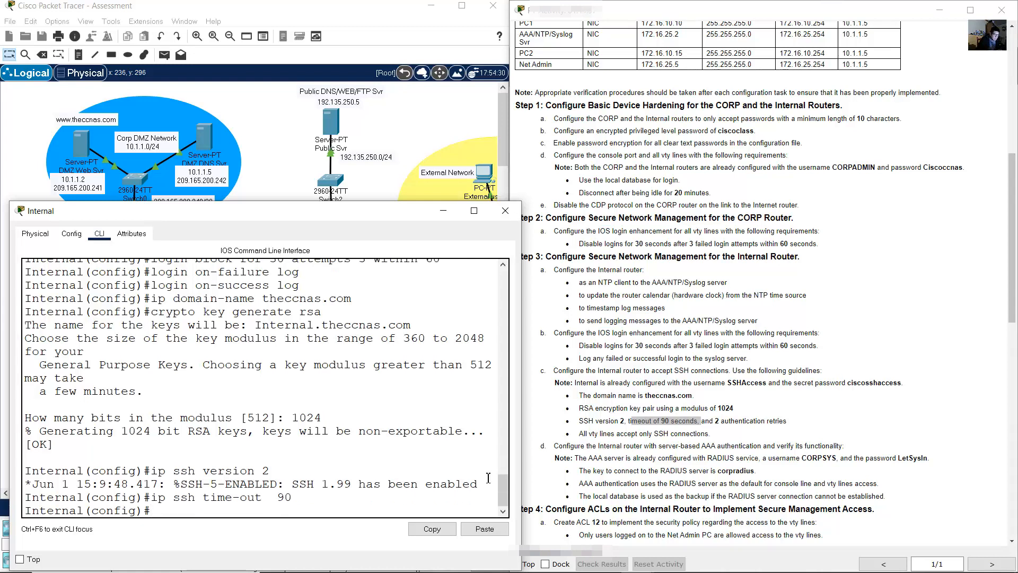
{"action": "left_click_drag", "start_coordinate": [709, 423], "coordinate": [822, 424]}
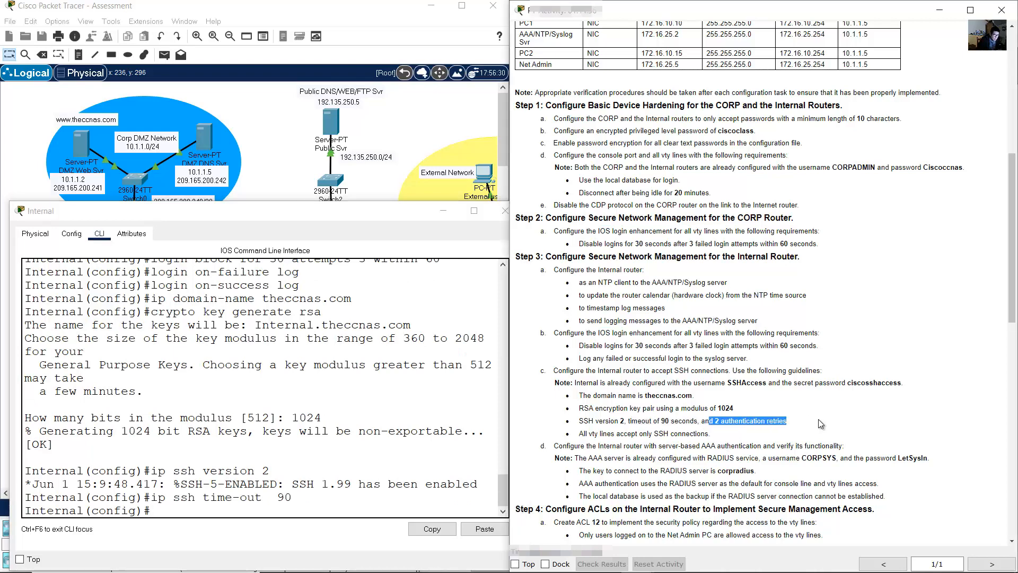
{"action": "left_click", "coordinate": [335, 480]}
{"action": "type", "text": "ip ssh aut"}
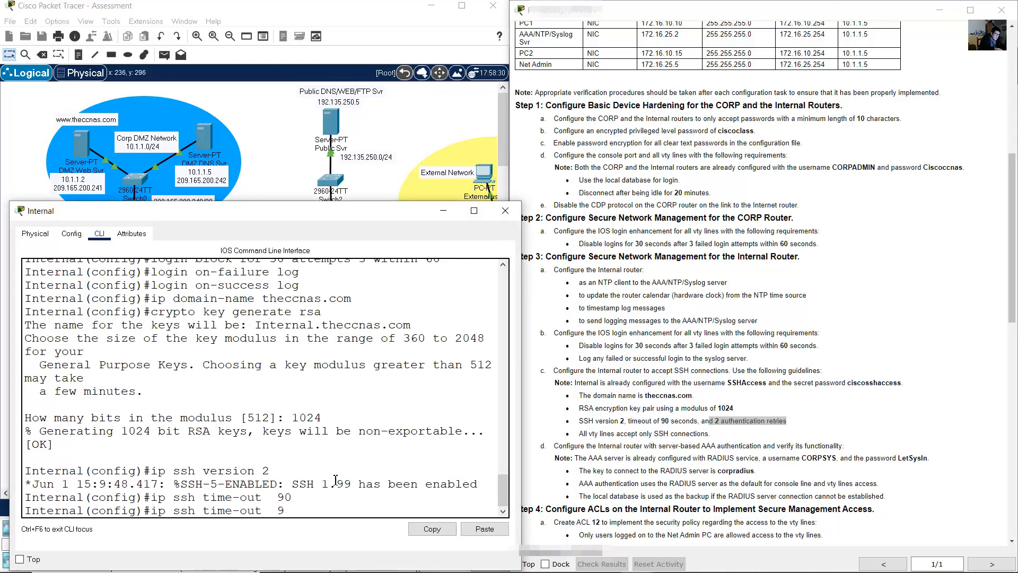
{"action": "type", "text": "hentication-re"}
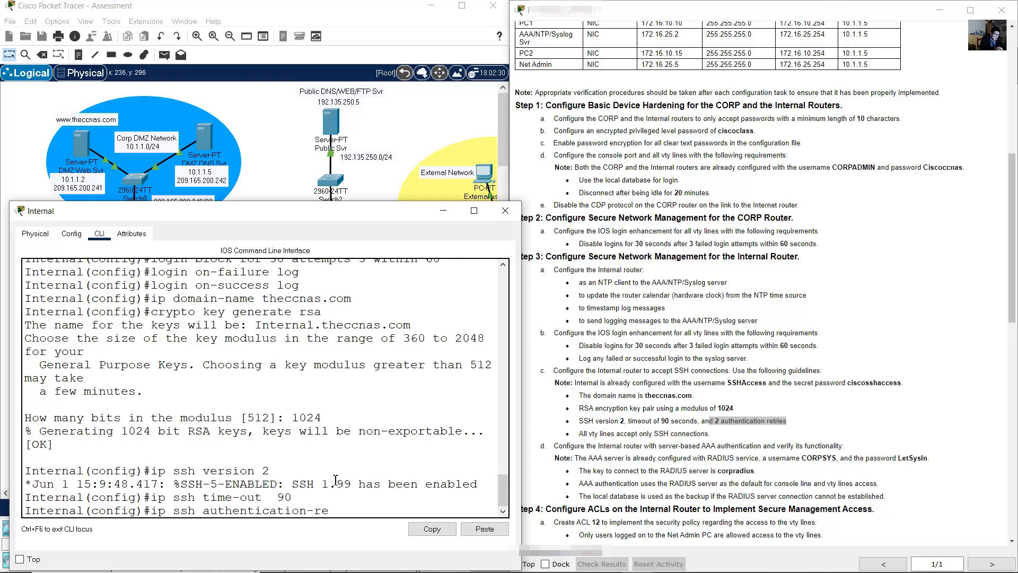
{"action": "type", "text": "tries 2"}
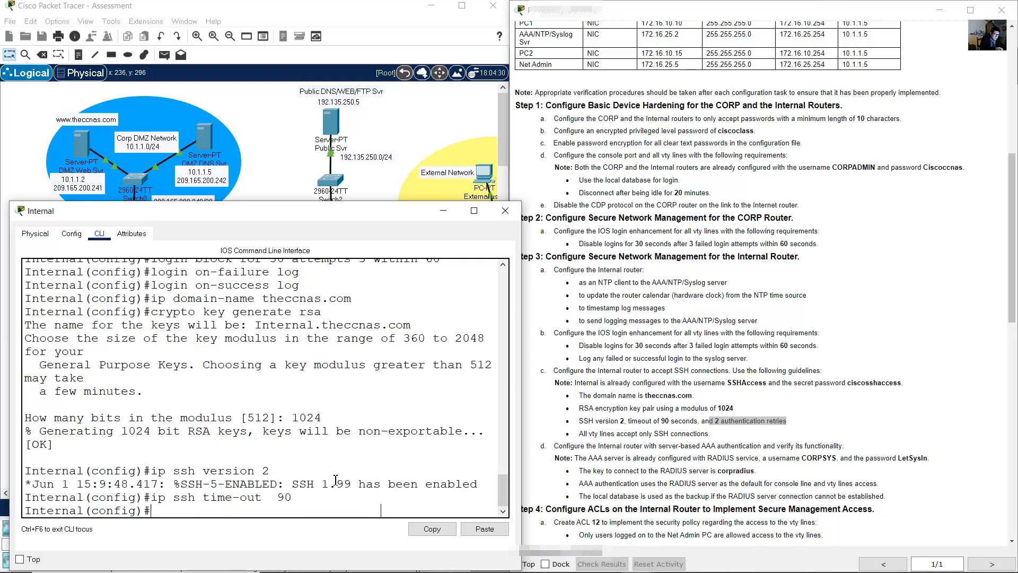
{"action": "key", "text": "Return"}
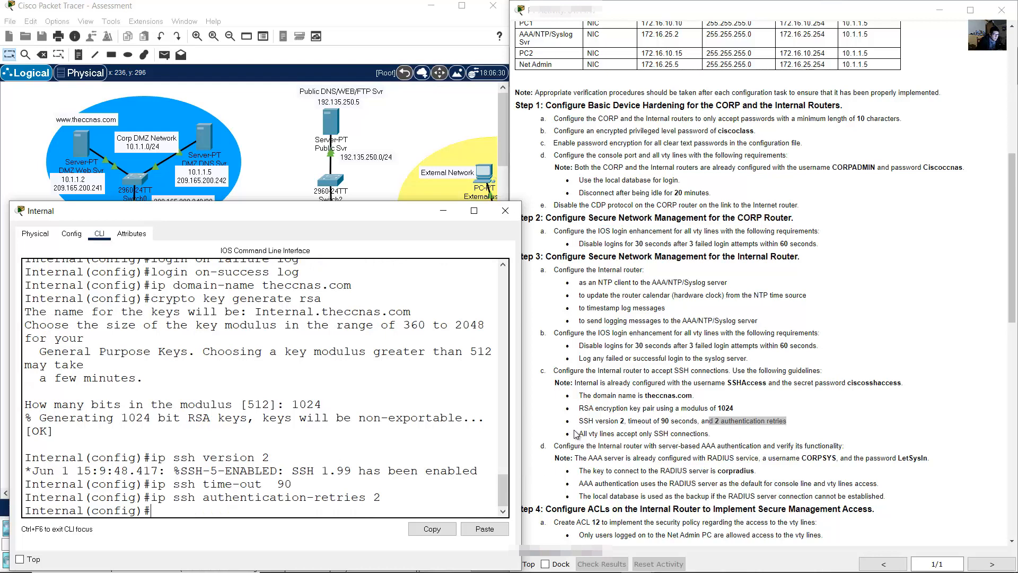
- Restrict vty lines 0–15 to SSH-only input, then leave line configuration
{"action": "left_click_drag", "start_coordinate": [578, 433], "coordinate": [706, 438]}
{"action": "left_click", "coordinate": [402, 442]}
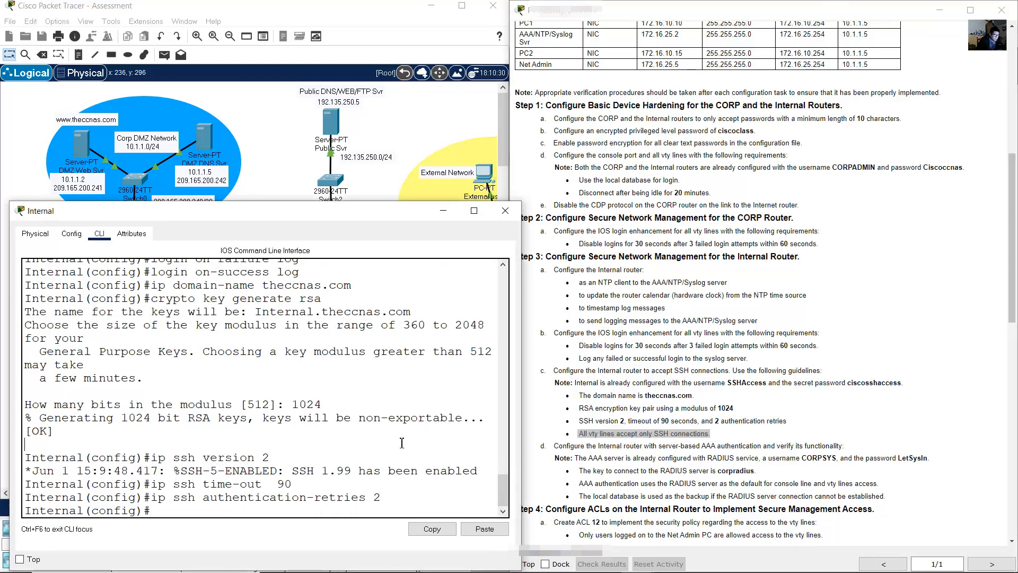
{"action": "scroll", "coordinate": [501, 477], "scroll_direction": "up", "scroll_amount": 4}
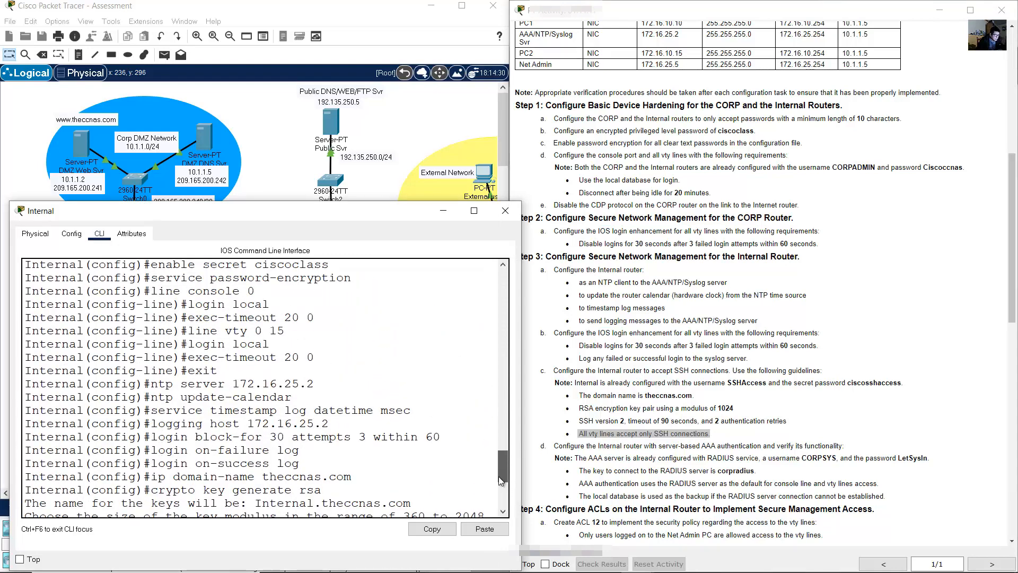
{"action": "scroll", "coordinate": [498, 476], "scroll_direction": "down", "scroll_amount": 5}
{"action": "type", "text": "li"}
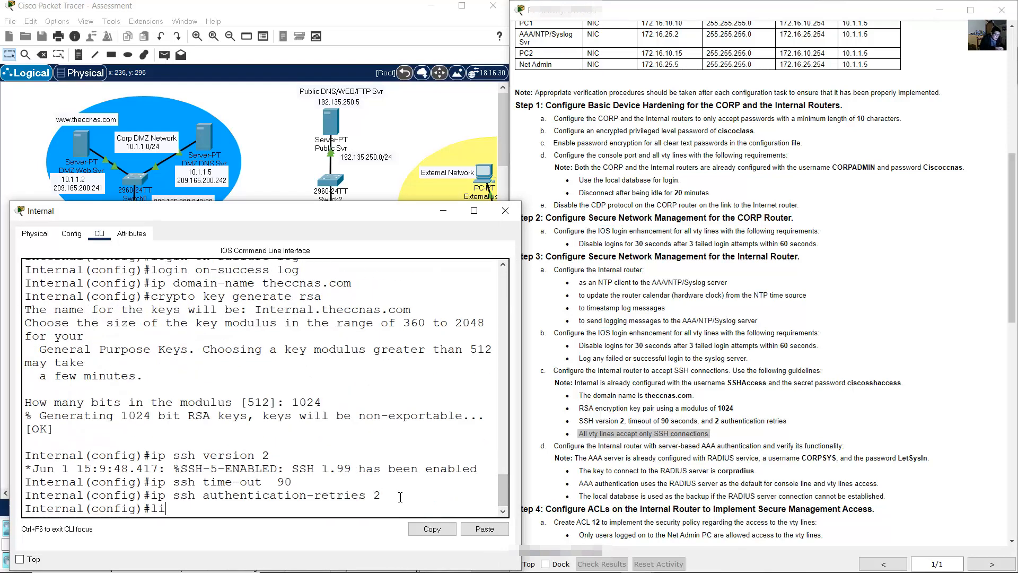
{"action": "type", "text": "ne vty 0 15"}
{"action": "key", "text": "Return"}
{"action": "type", "text": "trans"}
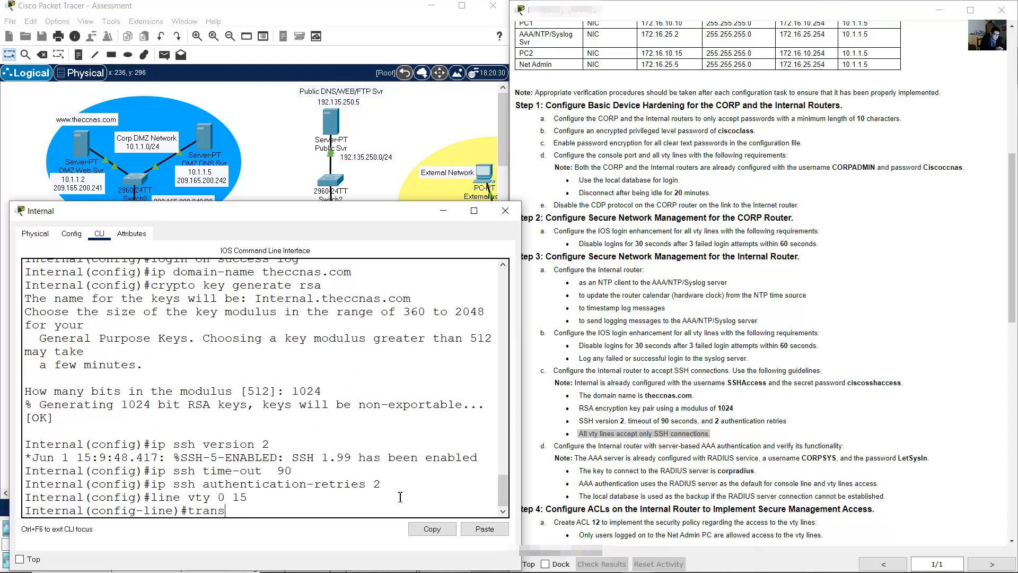
{"action": "type", "text": "port inpu"}
{"action": "key", "text": "BackSpace"}
{"action": "type", "text": "input ssh"}
{"action": "key", "text": "Return"}
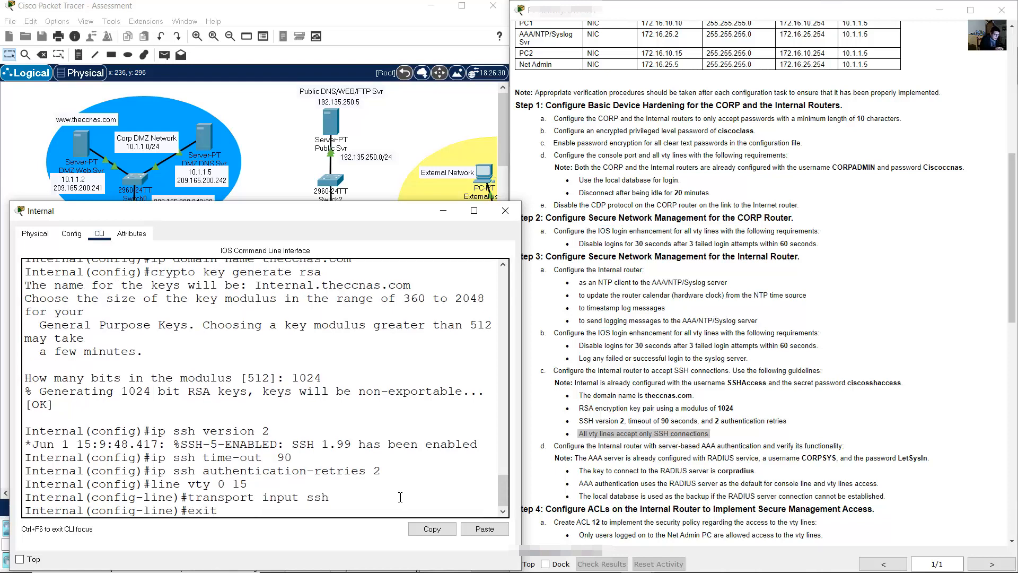
{"action": "type", "text": "exit"}
{"action": "key", "text": "Return"}
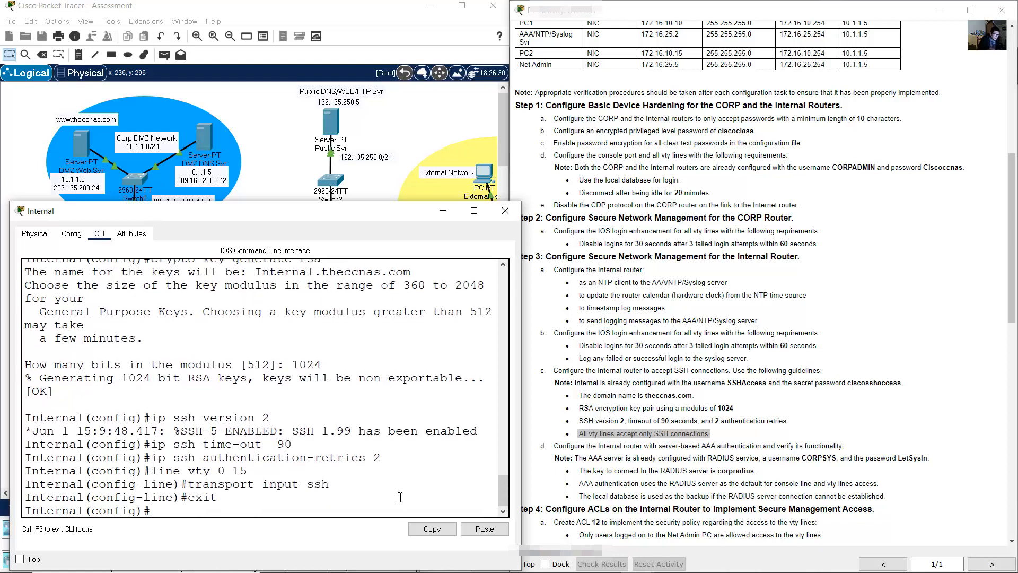
{"action": "left_click", "coordinate": [731, 359]}
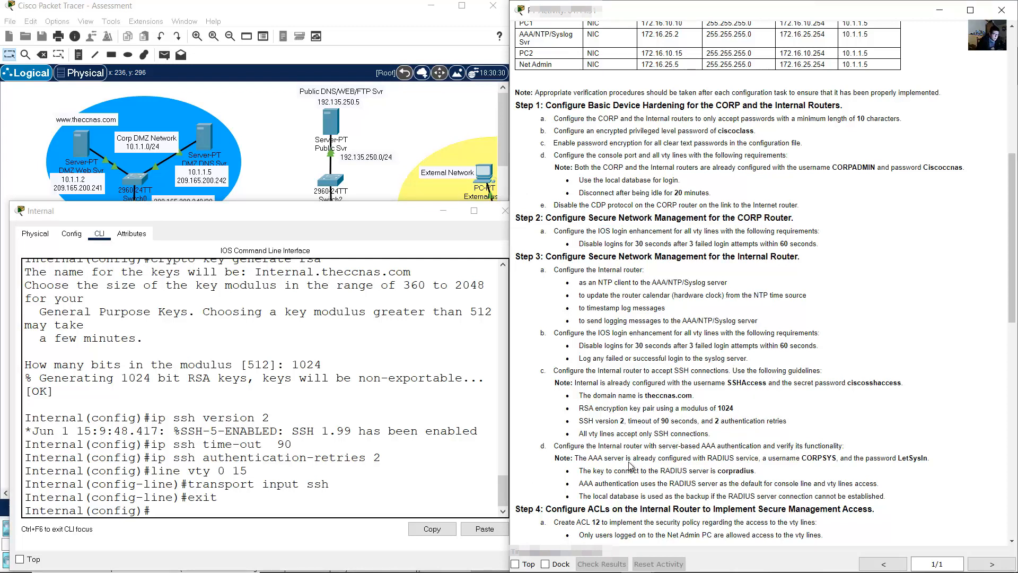
{"action": "left_click_drag", "start_coordinate": [560, 445], "coordinate": [858, 449]}
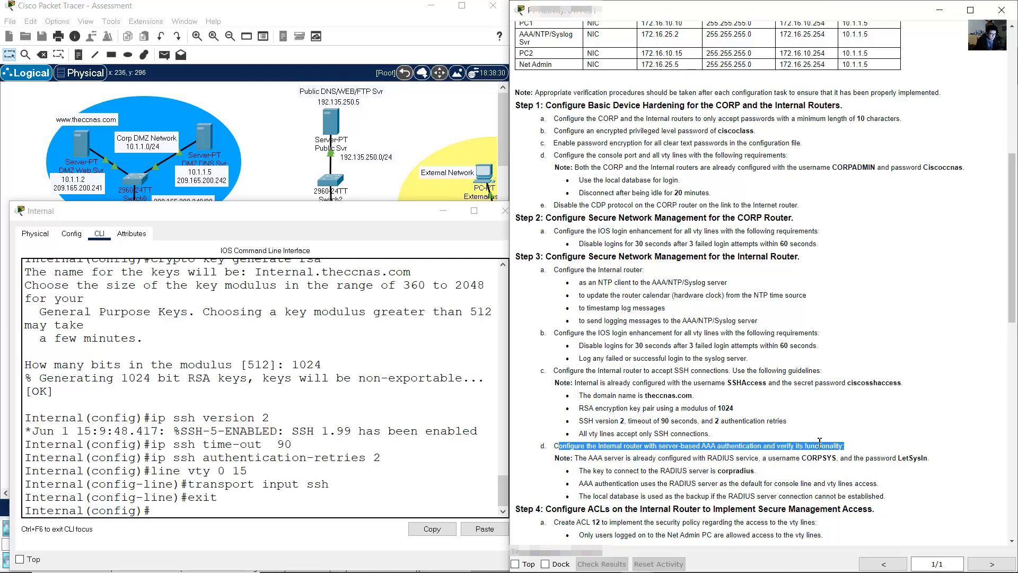
{"action": "left_click_drag", "start_coordinate": [581, 458], "coordinate": [931, 458]}
{"action": "left_click", "coordinate": [422, 137]}
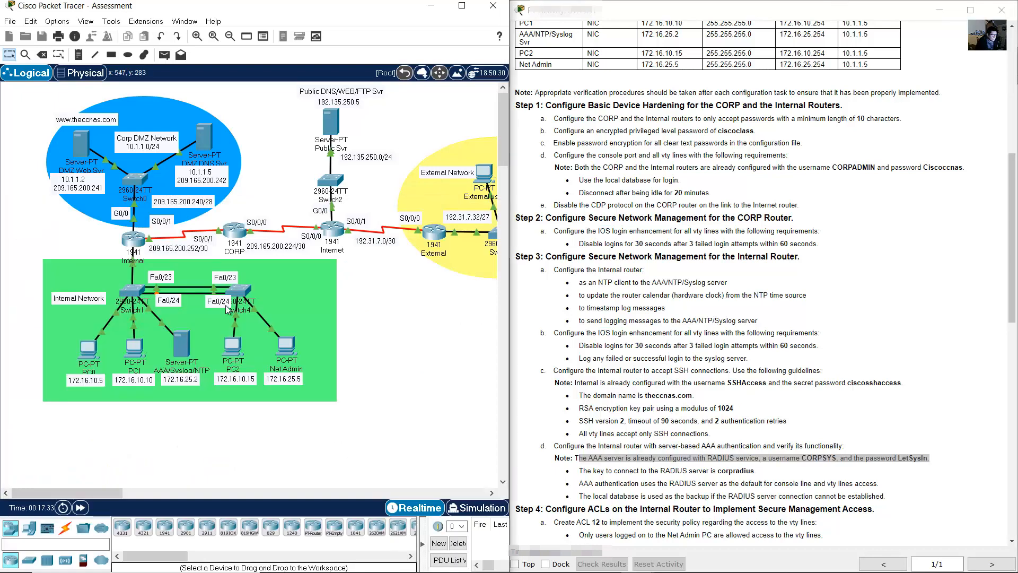
{"action": "left_click", "coordinate": [190, 343]}
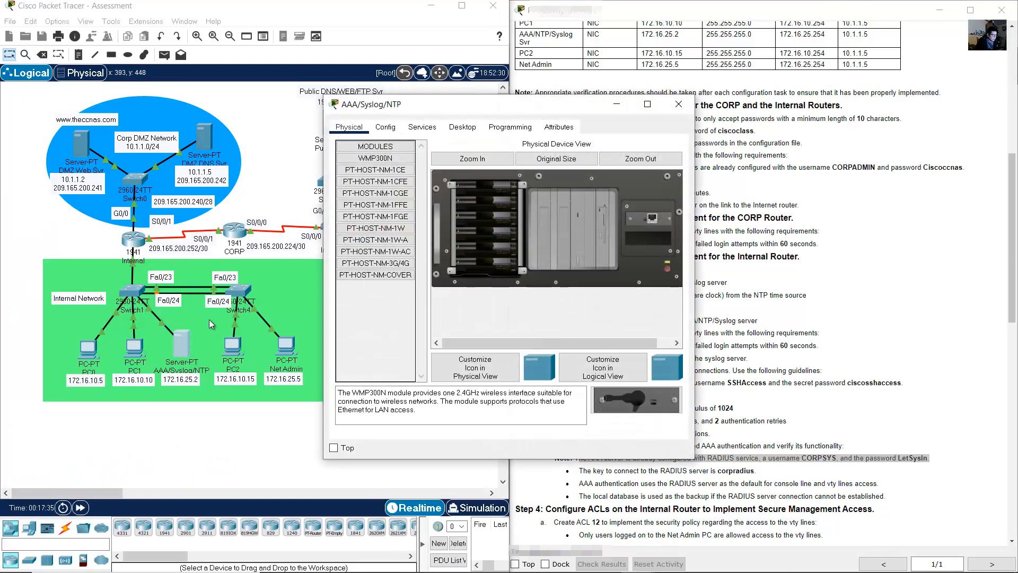
{"action": "left_click", "coordinate": [437, 127]}
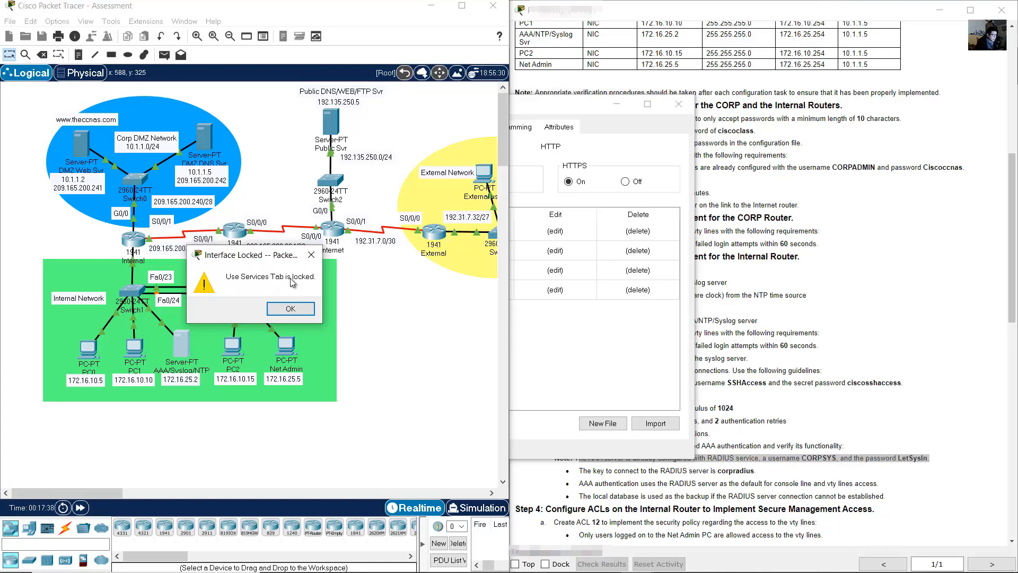
{"action": "left_click", "coordinate": [290, 309]}
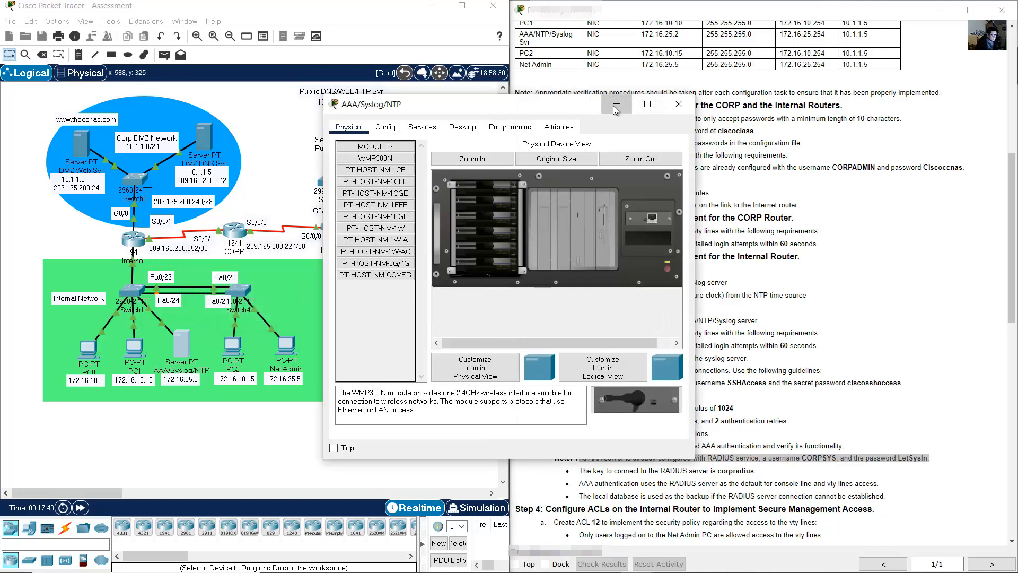
{"action": "left_click", "coordinate": [679, 104]}
{"action": "left_click", "coordinate": [646, 450]}
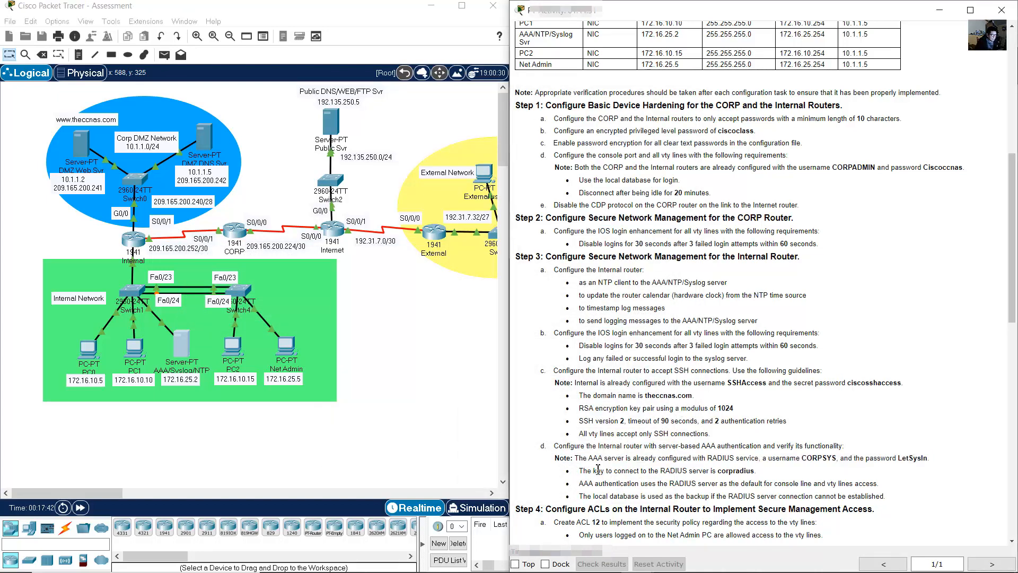
{"action": "left_click_drag", "start_coordinate": [580, 471], "coordinate": [758, 471]}
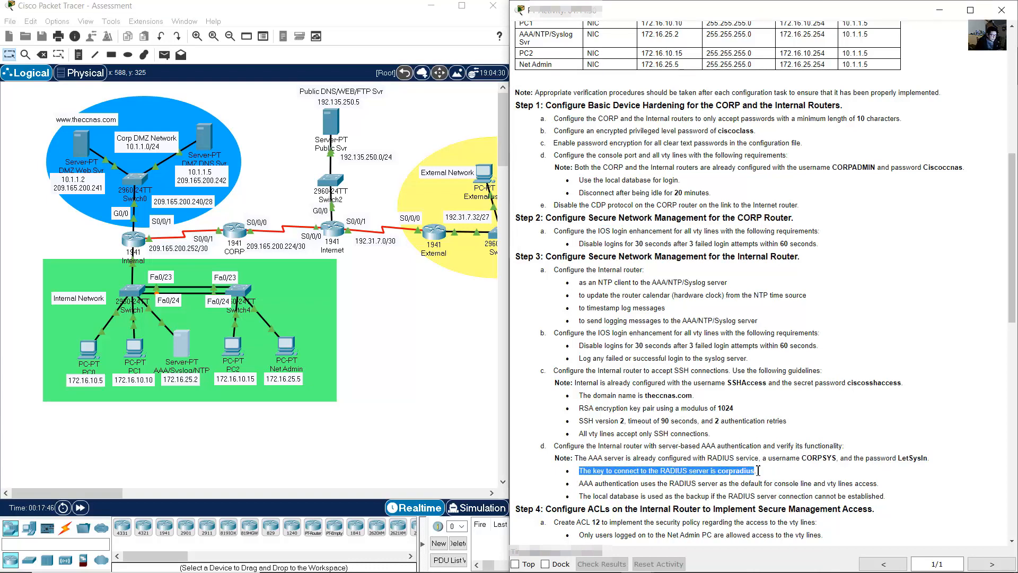
{"action": "left_click", "coordinate": [494, 457]}
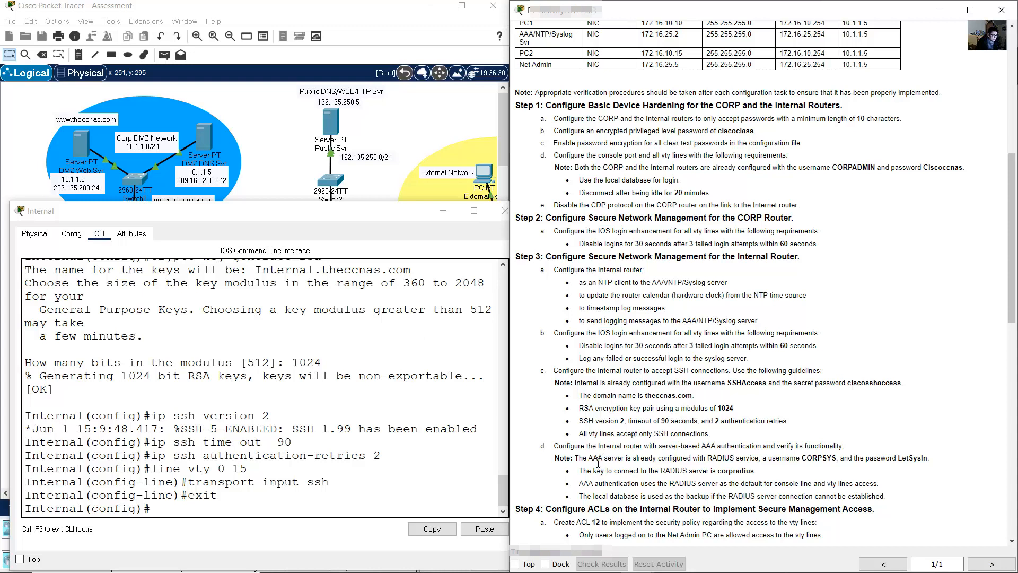
- Enable AAA with 'aaa new-model' on the Internal router
{"action": "left_click", "coordinate": [378, 484]}
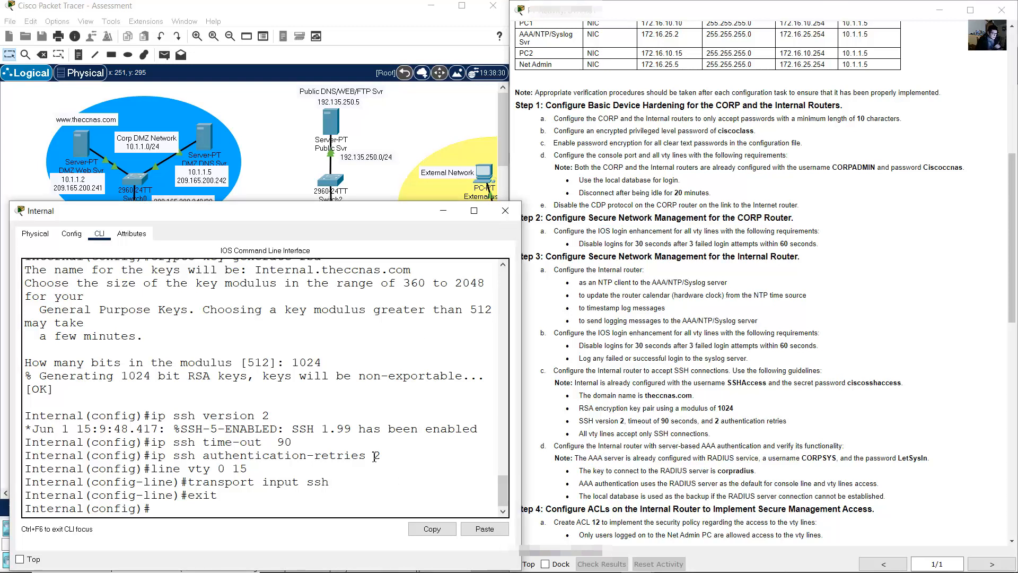
{"action": "type", "text": "aaa new-model"}
{"action": "key", "text": "Return"}
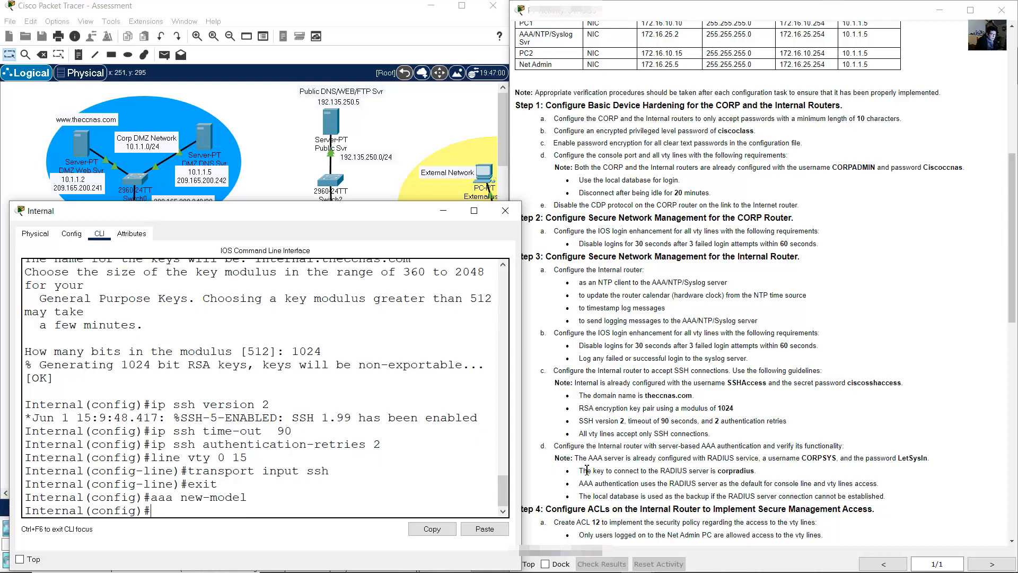
- Define RADIUS server host 172.16.25.2 with the shared key from the task
{"action": "left_click_drag", "start_coordinate": [584, 471], "coordinate": [758, 470]}
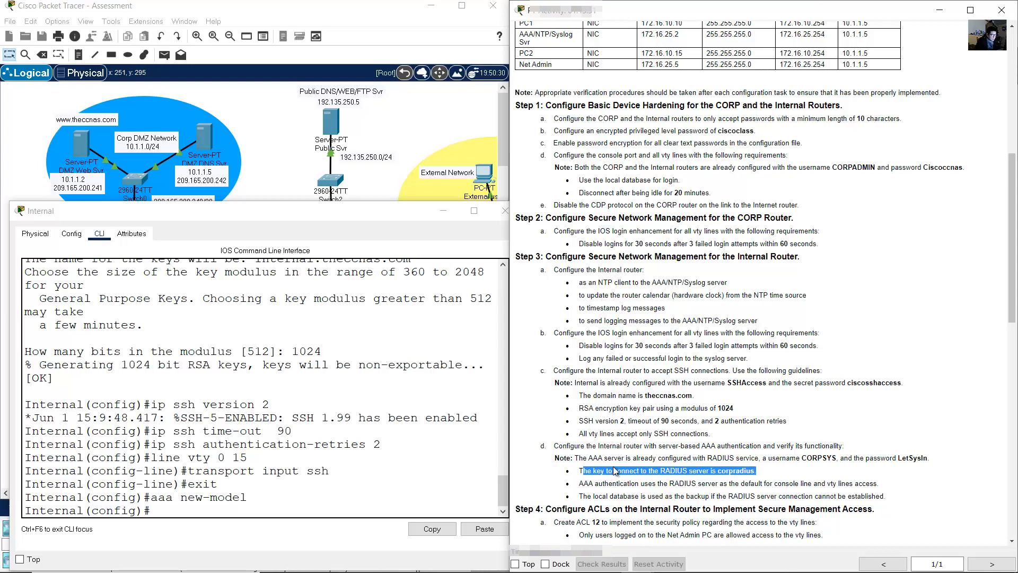
{"action": "left_click", "coordinate": [447, 464]}
{"action": "type", "text": "radis"}
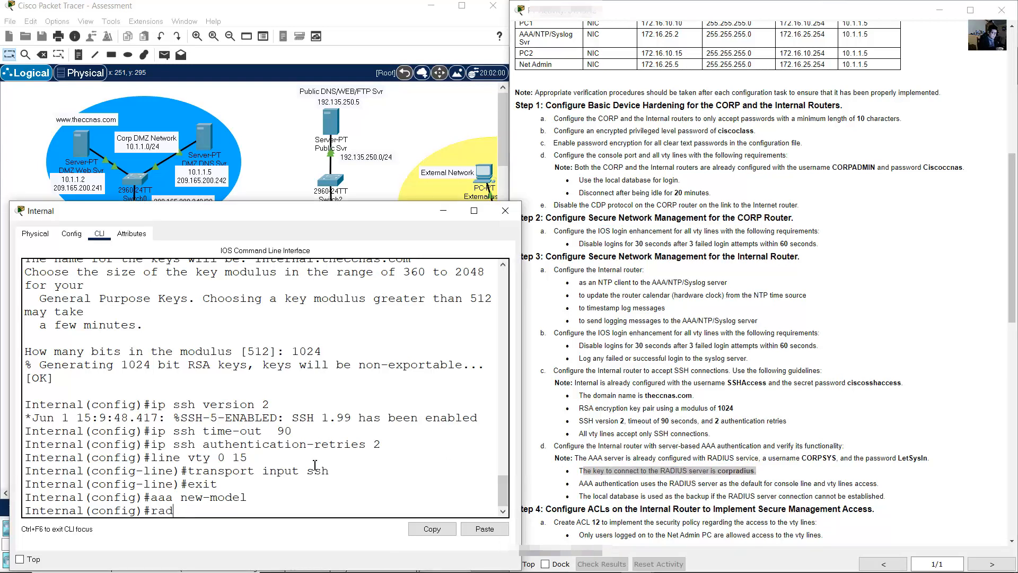
{"action": "type", "text": "ius-"}
{"action": "type", "text": "ost"}
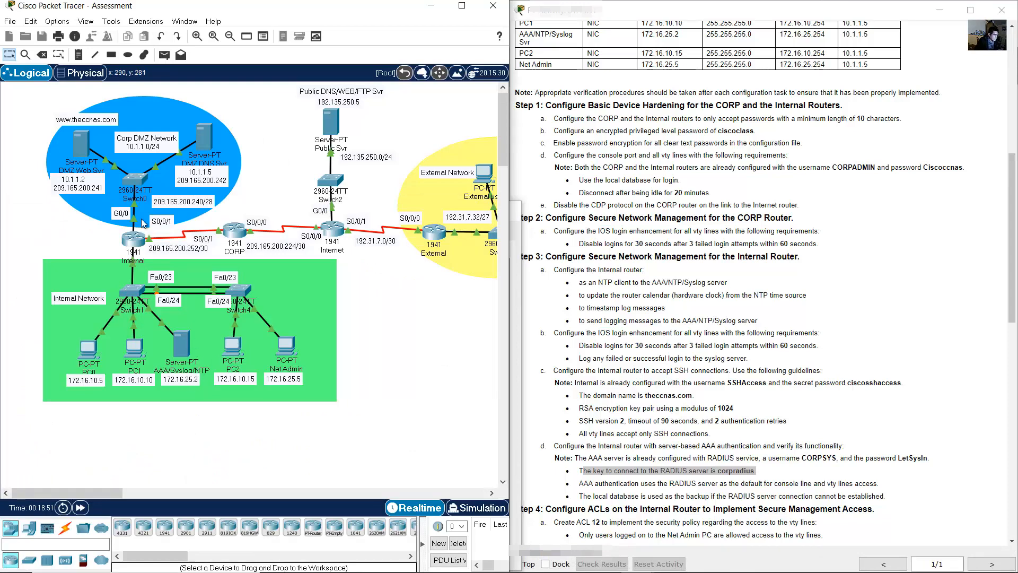
{"action": "left_click", "coordinate": [135, 244]}
{"action": "type", "text": "172"}
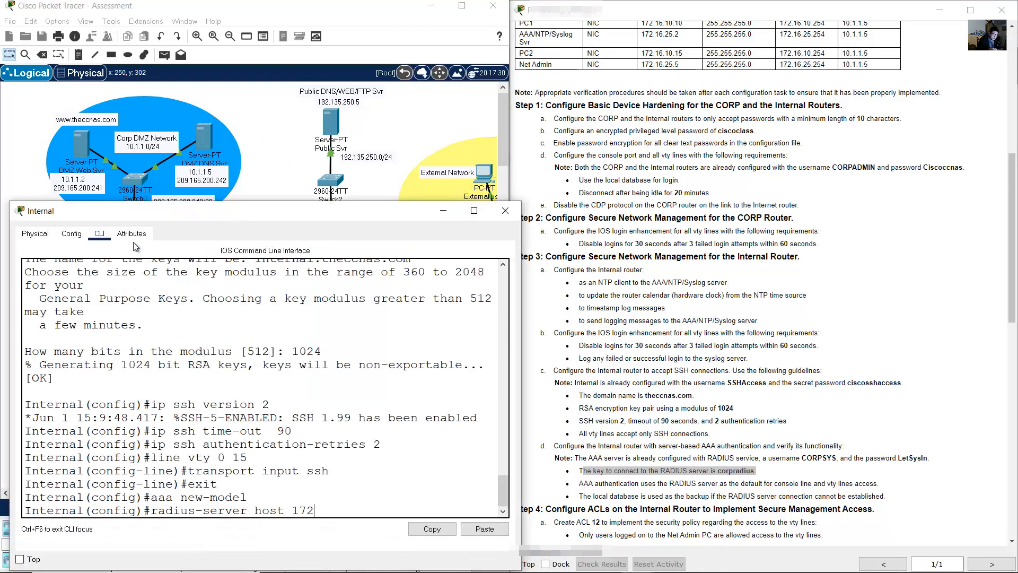
{"action": "type", "text": ".16.25.2"}
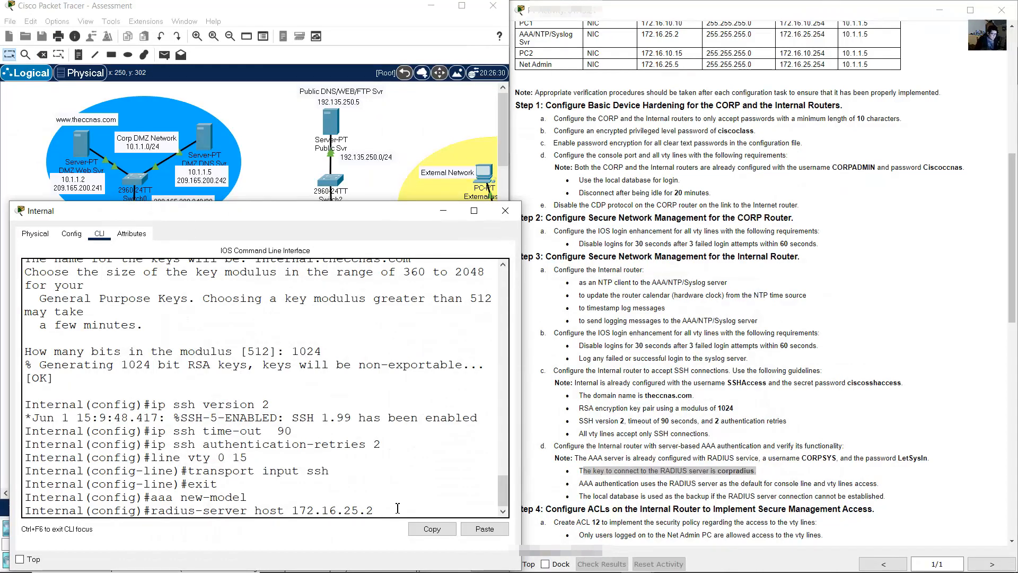
{"action": "type", "text": " key corpradius"}
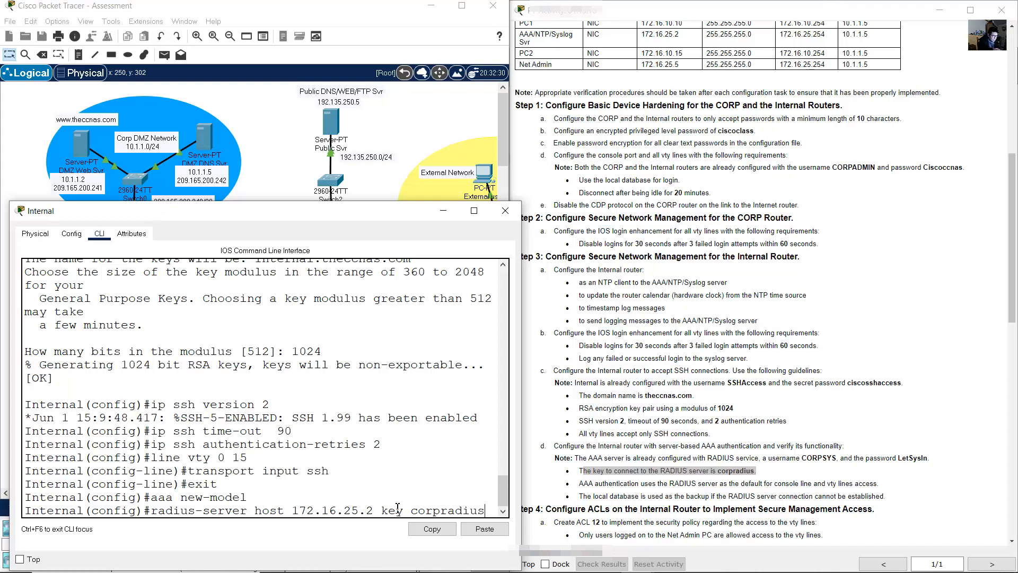
{"action": "key", "text": "Return"}
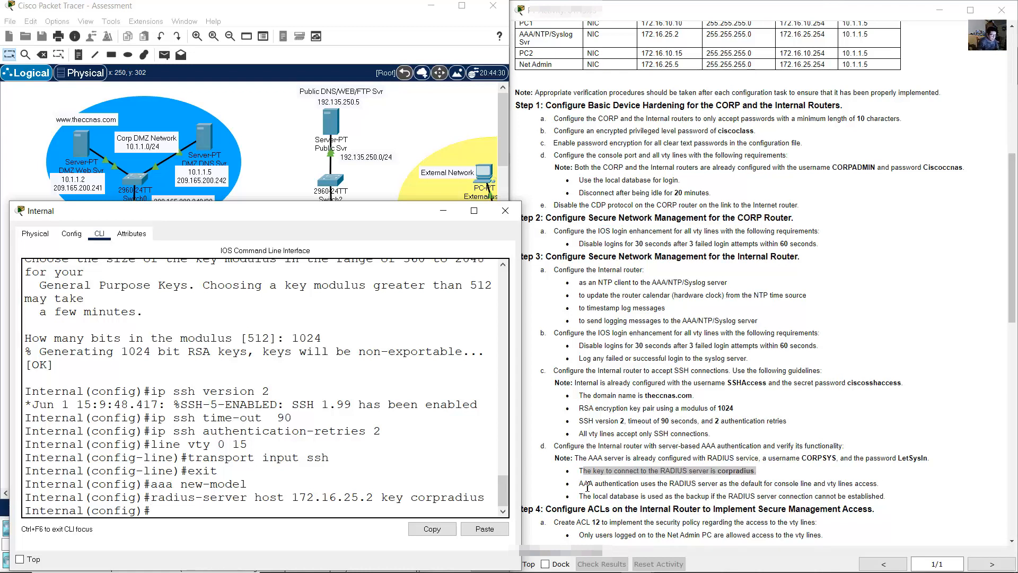
{"action": "left_click_drag", "start_coordinate": [584, 483], "coordinate": [876, 482]}
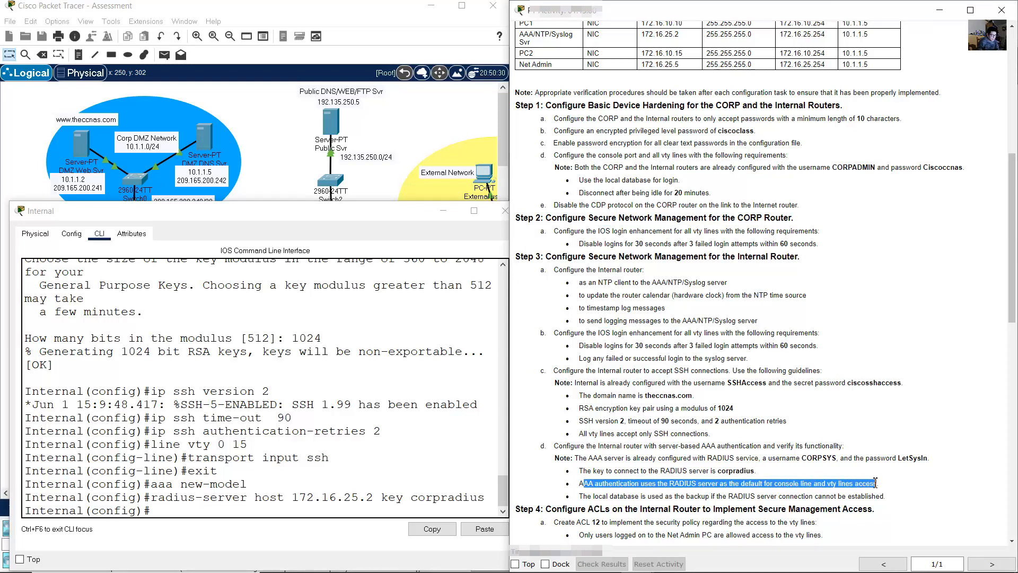
- Create the default login authentication list using group radius, then local
{"action": "left_click", "coordinate": [581, 495]}
{"action": "left_click_drag", "start_coordinate": [590, 496], "coordinate": [883, 495]}
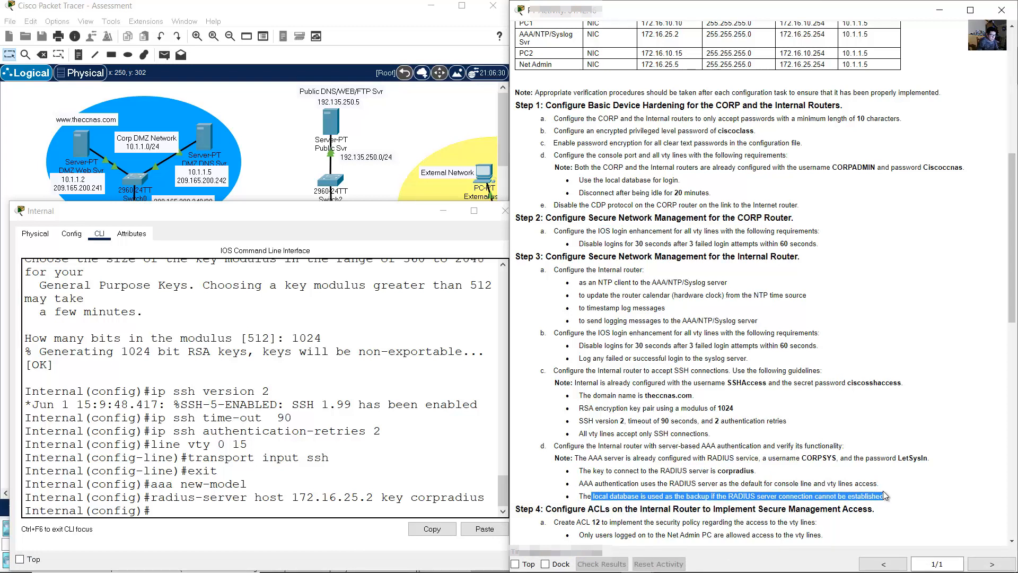
{"action": "left_click", "coordinate": [310, 493]}
{"action": "type", "text": "aaa "}
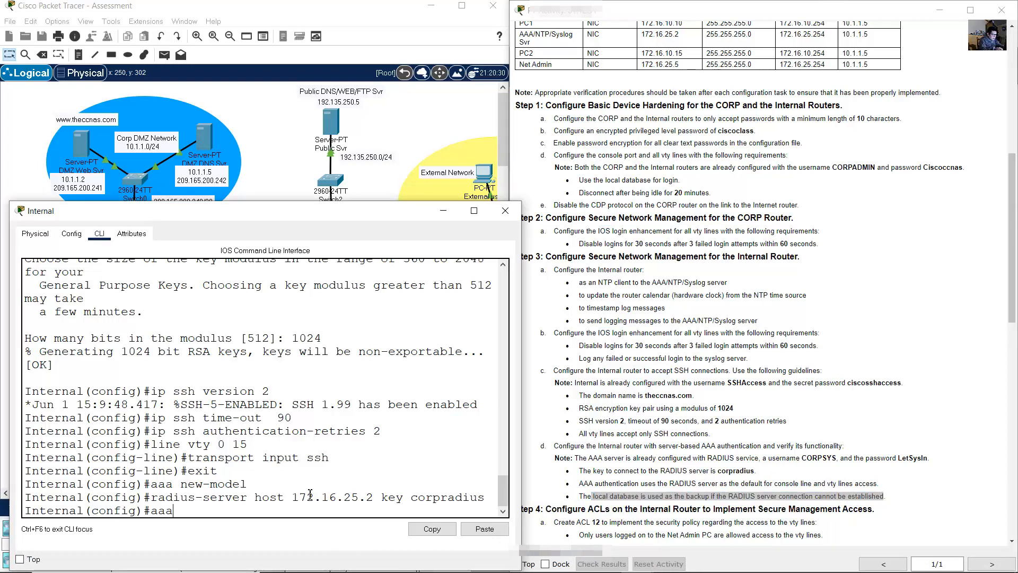
{"action": "type", "text": "authen"}
{"action": "type", "text": "tuca"}
{"action": "key", "text": "BackSpace"}
{"action": "key", "text": "BackSpace"}
{"action": "key", "text": "BackSpace"}
{"action": "type", "text": "ication login default"}
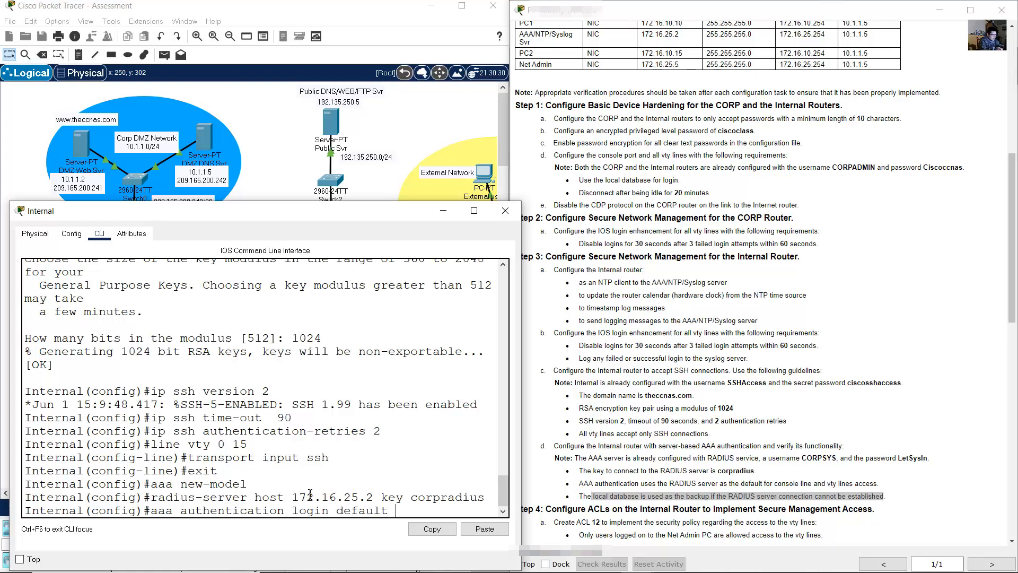
{"action": "type", "text": " group radius"}
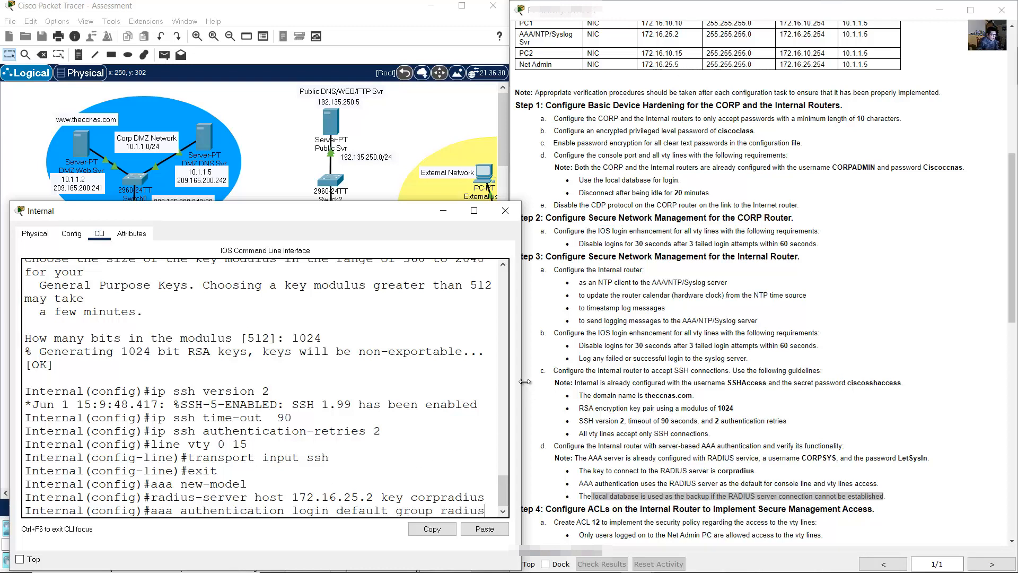
{"action": "left_click_drag", "start_coordinate": [521, 383], "coordinate": [643, 408]}
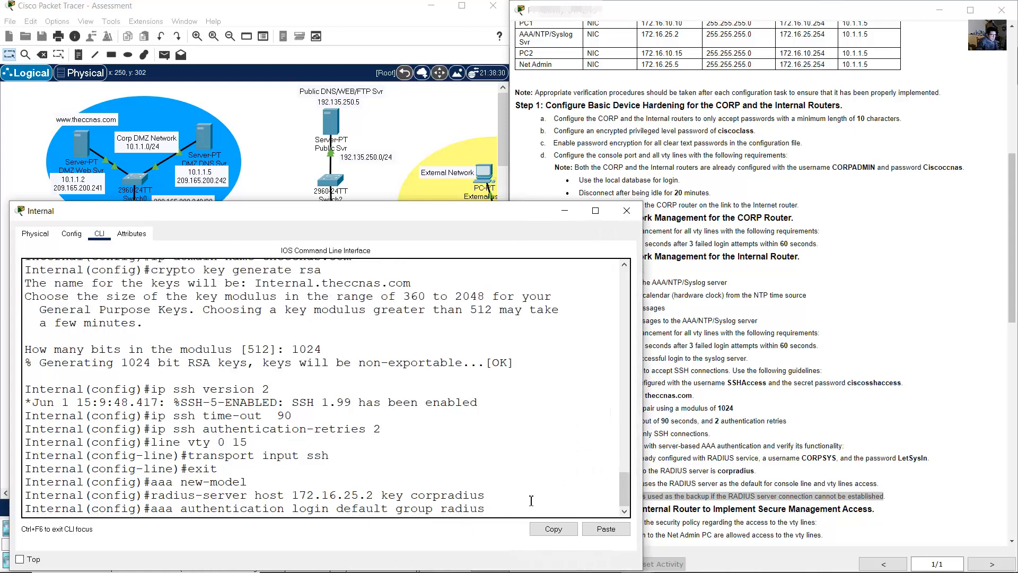
{"action": "type", "text": "local"}
{"action": "key", "text": "Return"}
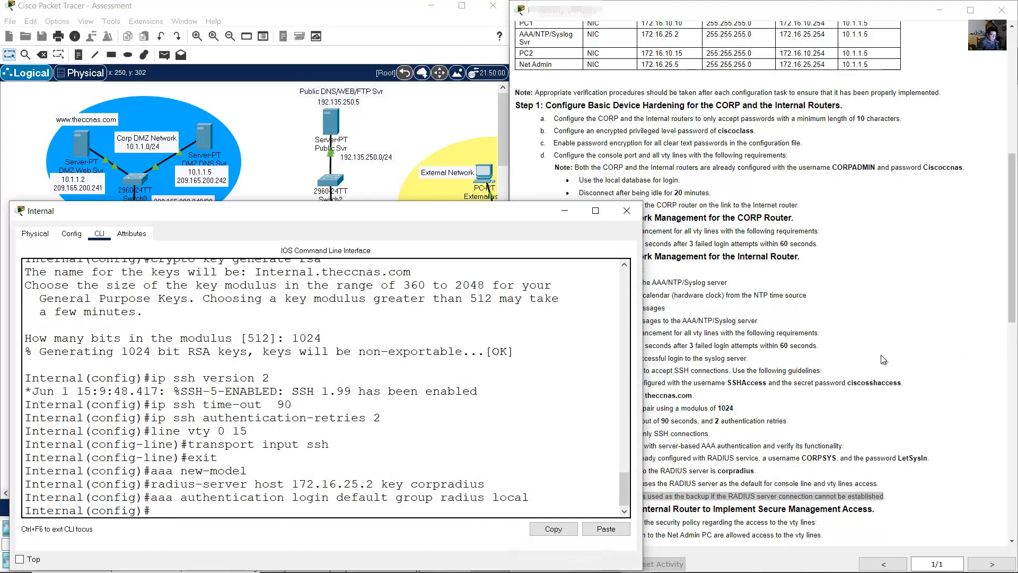
- Apply default login authentication to line console 0
{"action": "left_click", "coordinate": [882, 355]}
{"action": "left_click_drag", "start_coordinate": [598, 484], "coordinate": [886, 482]}
{"action": "left_click", "coordinate": [384, 526]}
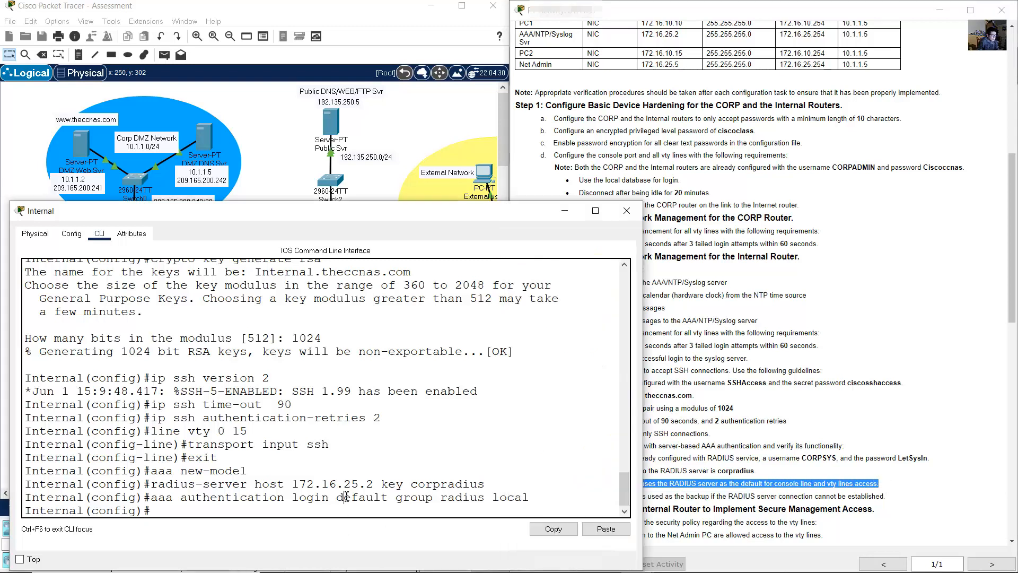
{"action": "type", "text": "line  cons"}
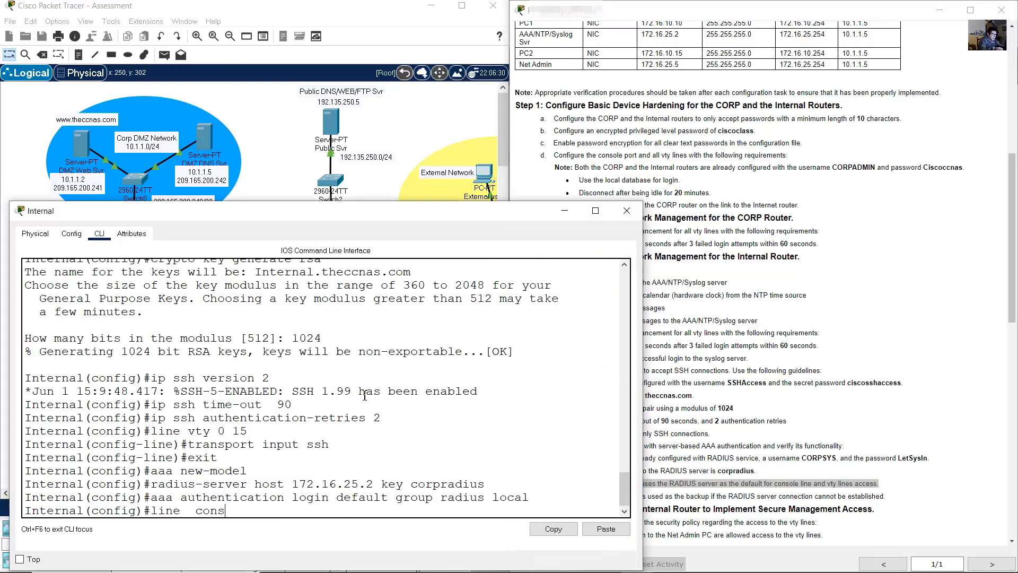
{"action": "type", "text": "ole 0"}
{"action": "key", "text": "Return"}
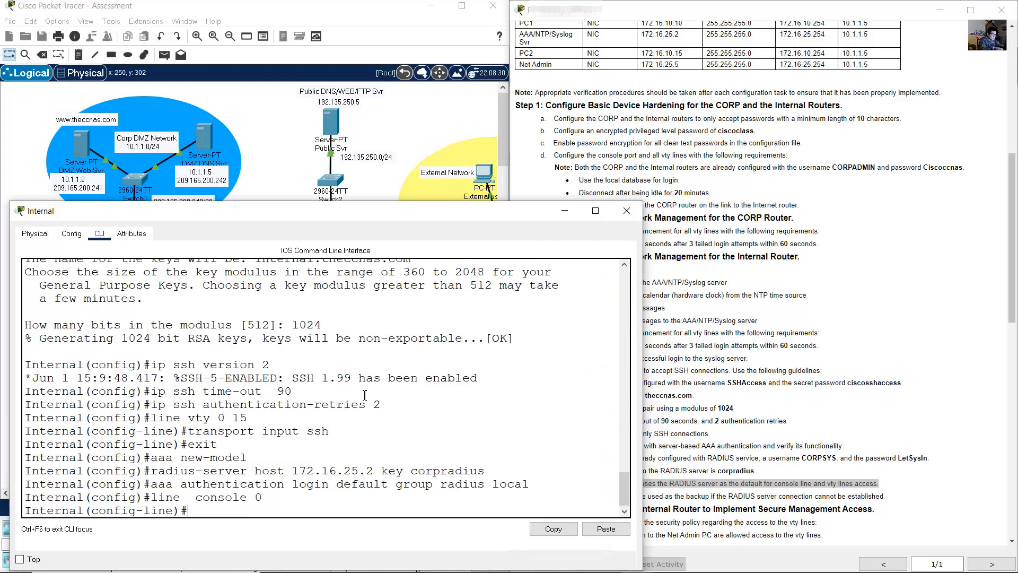
{"action": "type", "text": "login authenticatio"}
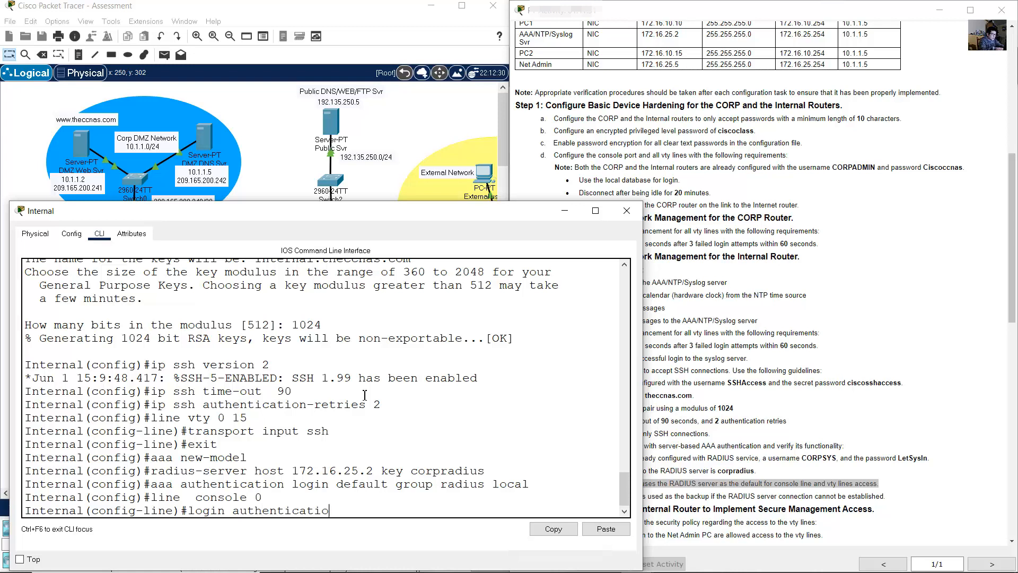
{"action": "type", "text": "n default"}
{"action": "key", "text": "Return"}
- Apply default login authentication to vty lines 0–15 and exit line configuration
{"action": "type", "text": "l(config-line)#l"}
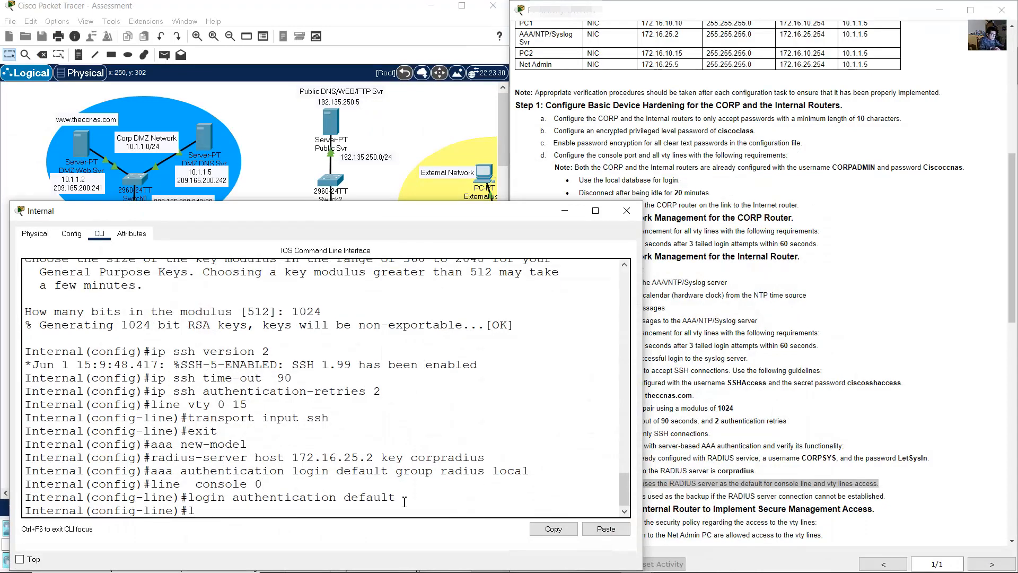
{"action": "type", "text": "ine vty 0 15"}
{"action": "key", "text": "Return"}
{"action": "key", "text": "Up"}
{"action": "key", "text": "Up"}
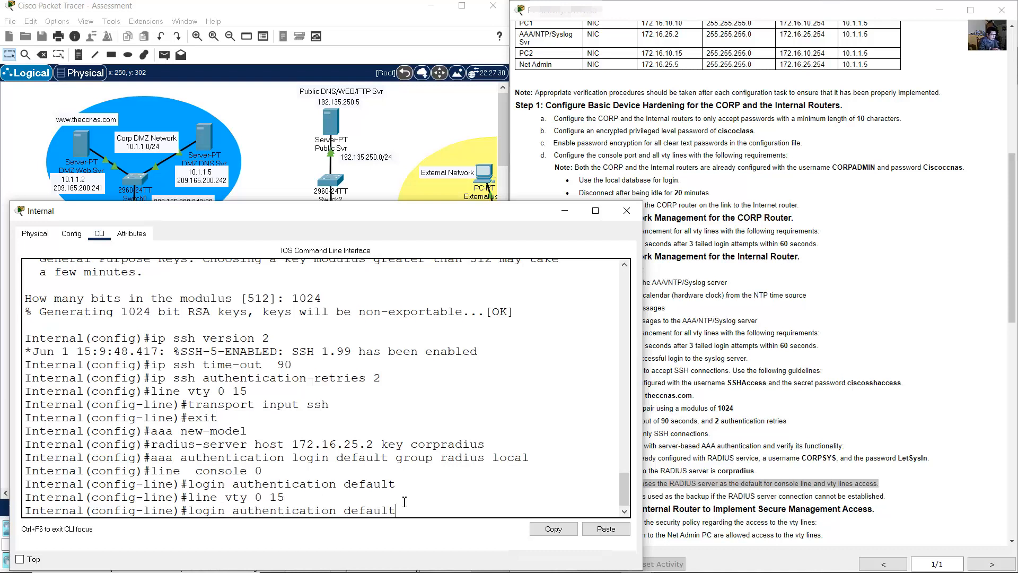
{"action": "key", "text": "Return"}
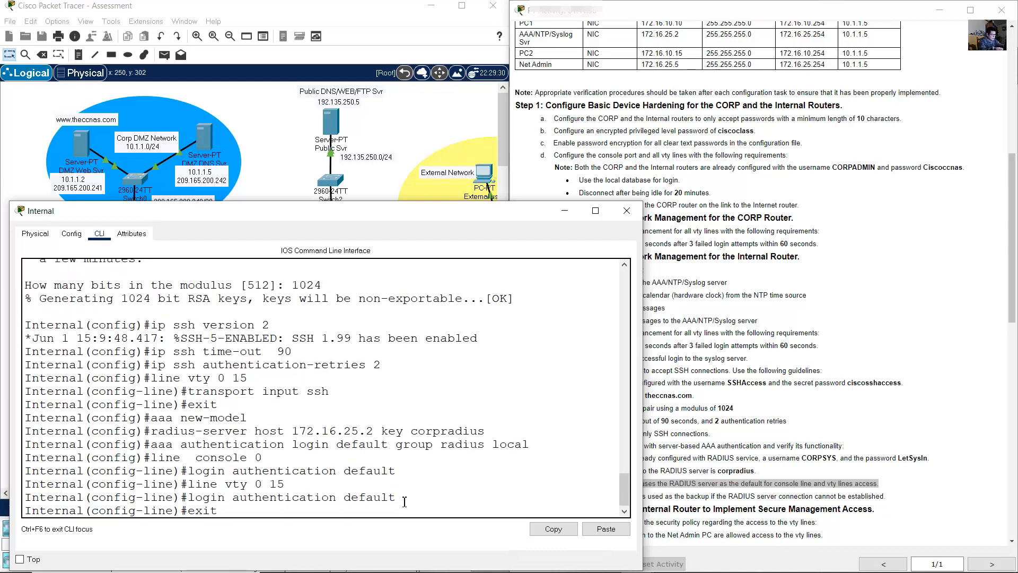
{"action": "type", "text": "exit"}
{"action": "key", "text": "Return"}
{"action": "left_click", "coordinate": [670, 419]}
{"action": "scroll", "coordinate": [674, 398], "scroll_direction": "down", "scroll_amount": 3}
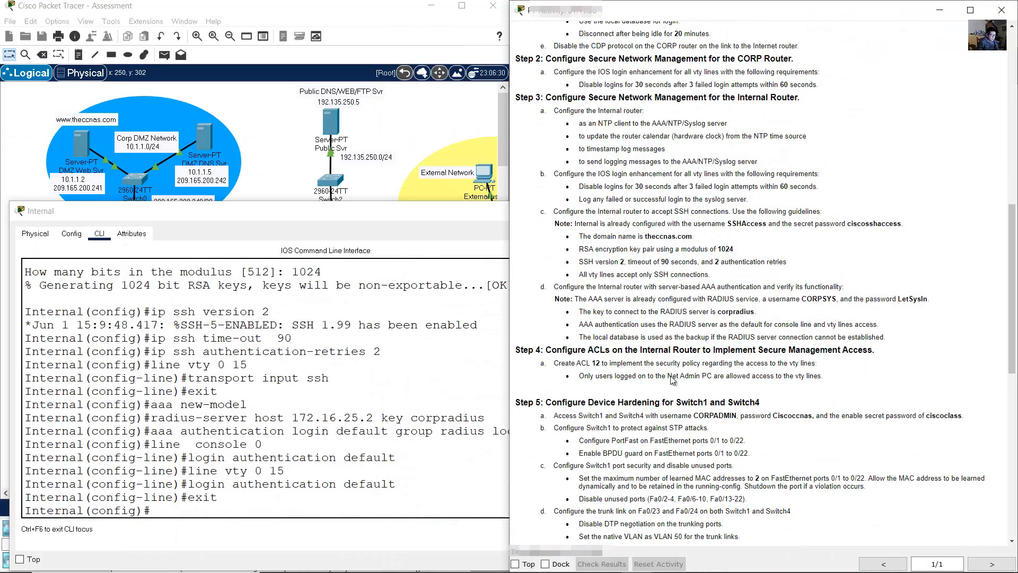
{"action": "left_click_drag", "start_coordinate": [552, 351], "coordinate": [876, 351]}
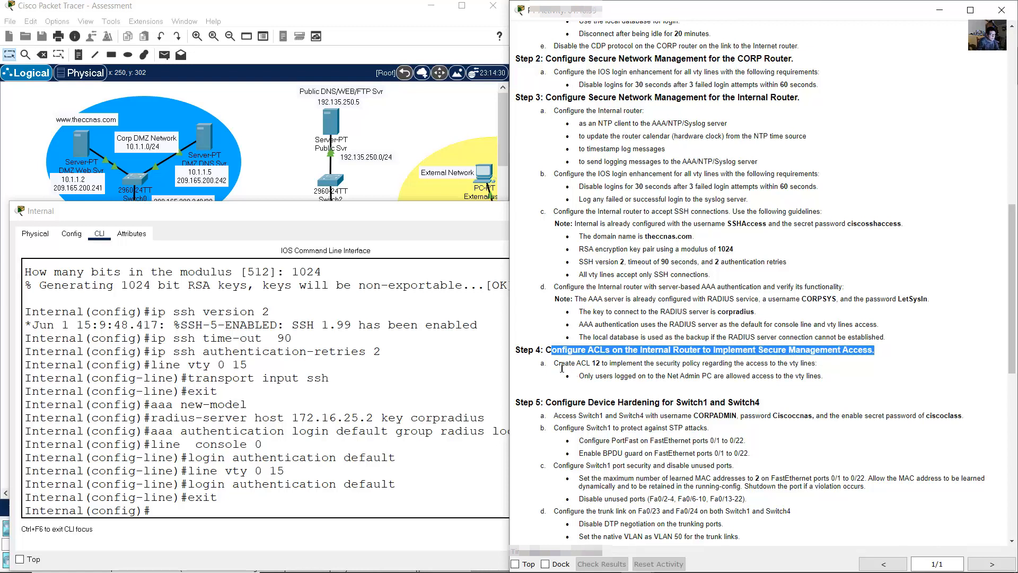
{"action": "left_click_drag", "start_coordinate": [559, 363], "coordinate": [613, 361]}
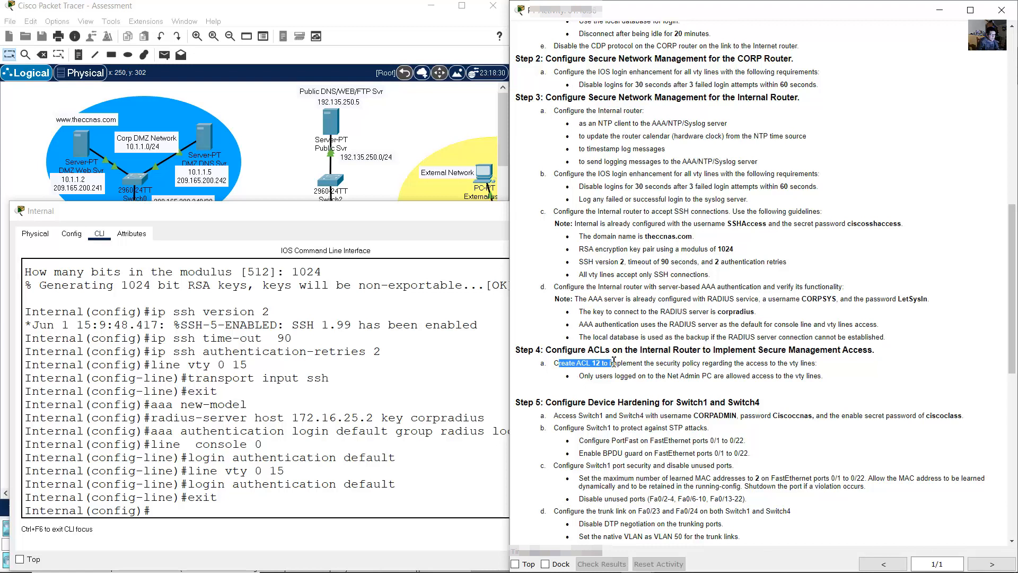
{"action": "left_click_drag", "start_coordinate": [616, 360], "coordinate": [800, 363]}
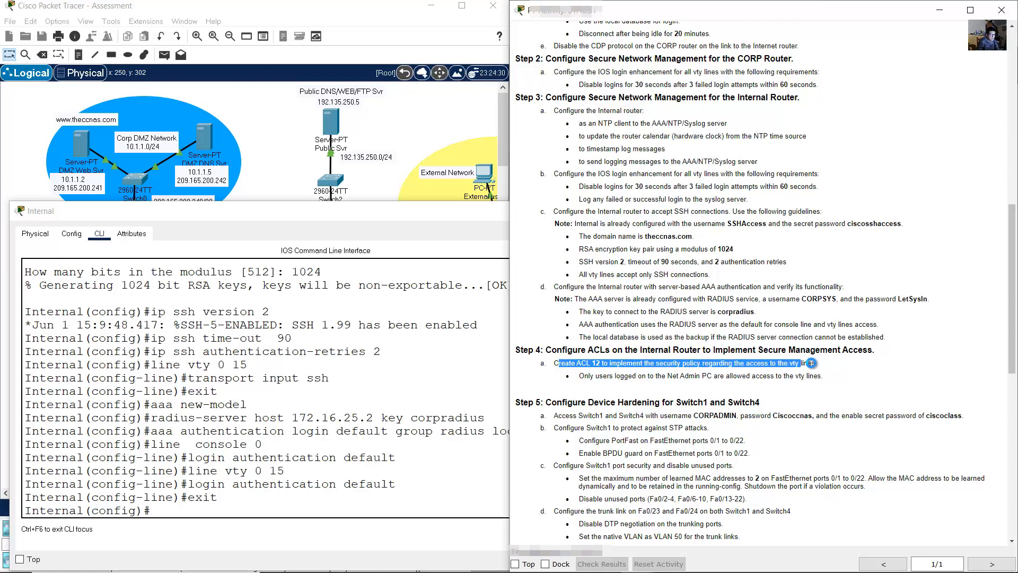
{"action": "left_click", "coordinate": [611, 376]}
{"action": "left_click_drag", "start_coordinate": [652, 378], "coordinate": [825, 374]}
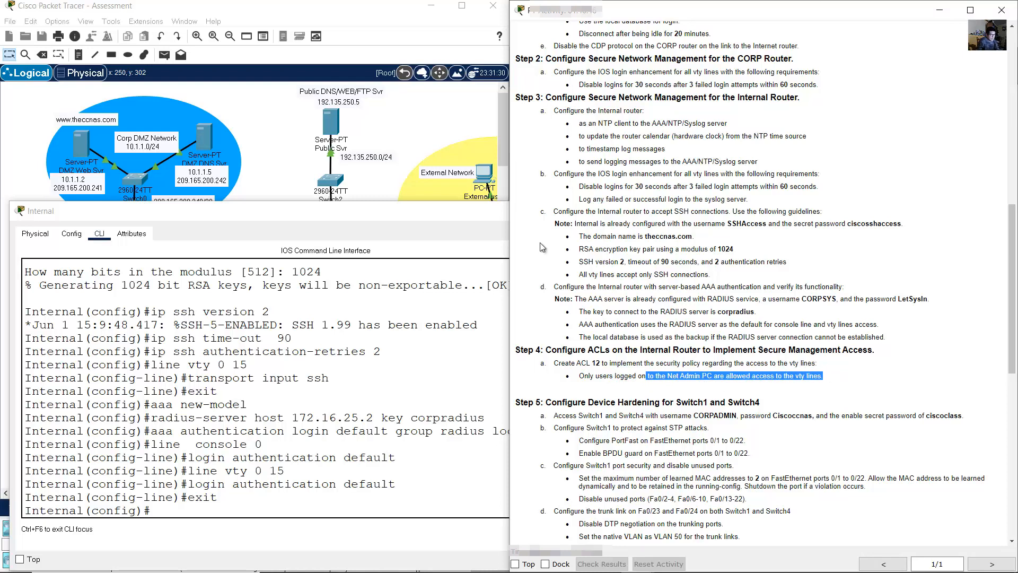
{"action": "left_click", "coordinate": [393, 171]}
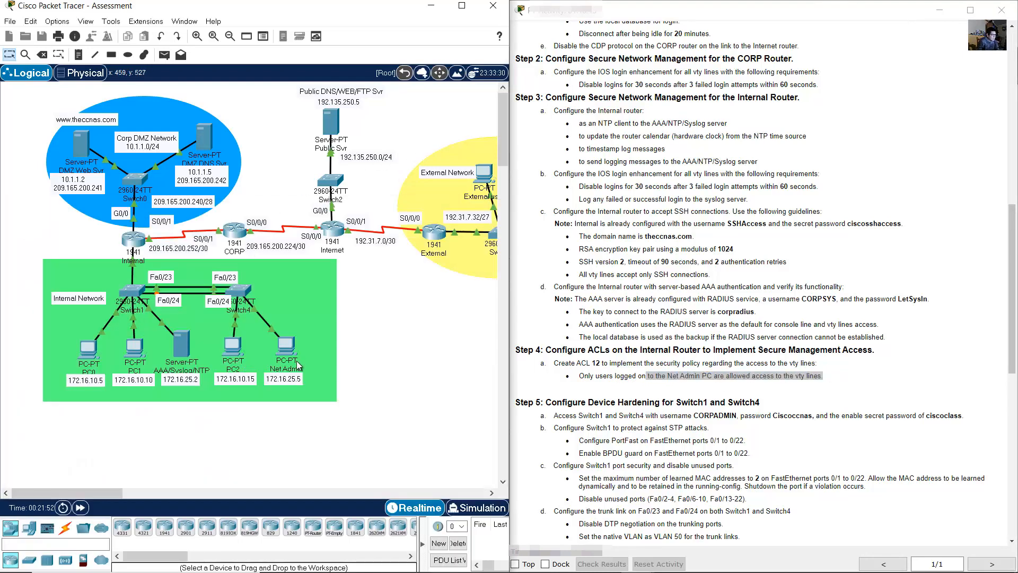
{"action": "left_click_drag", "start_coordinate": [389, 356], "coordinate": [273, 424]}
{"action": "left_click", "coordinate": [371, 323]}
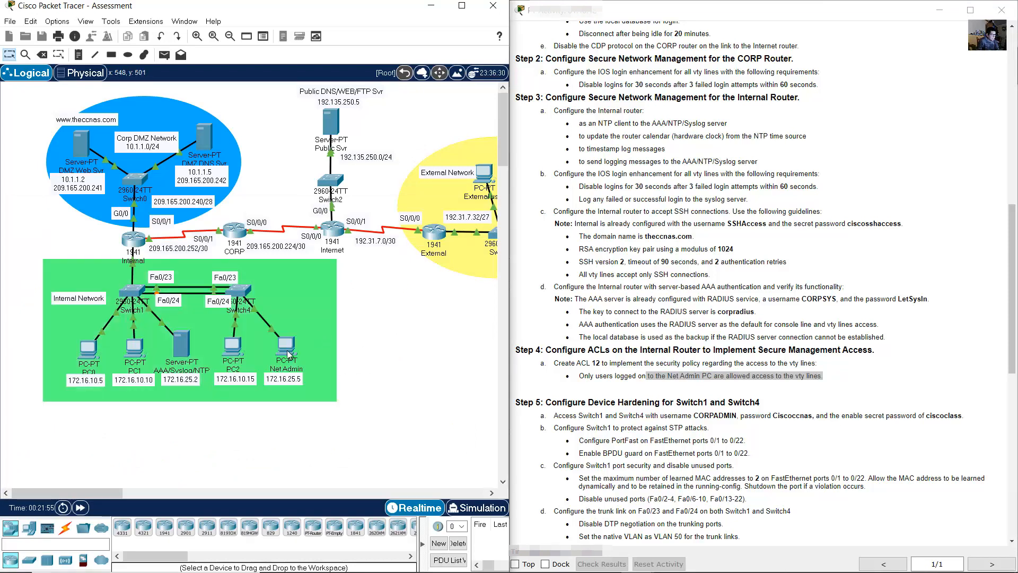
{"action": "double_click", "coordinate": [288, 377]}
{"action": "left_click", "coordinate": [311, 311]}
{"action": "left_click", "coordinate": [132, 246]}
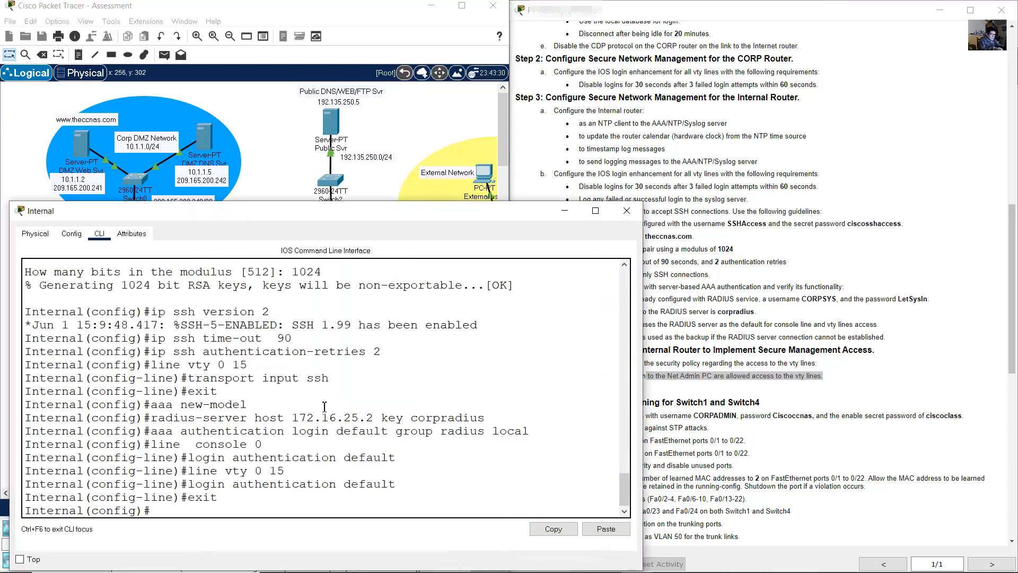
- Type 'access-list 12 permit host' with the Net Admin PC's address 172.16.25.5, not yet entered
{"action": "type", "text": "access-list 12 per"}
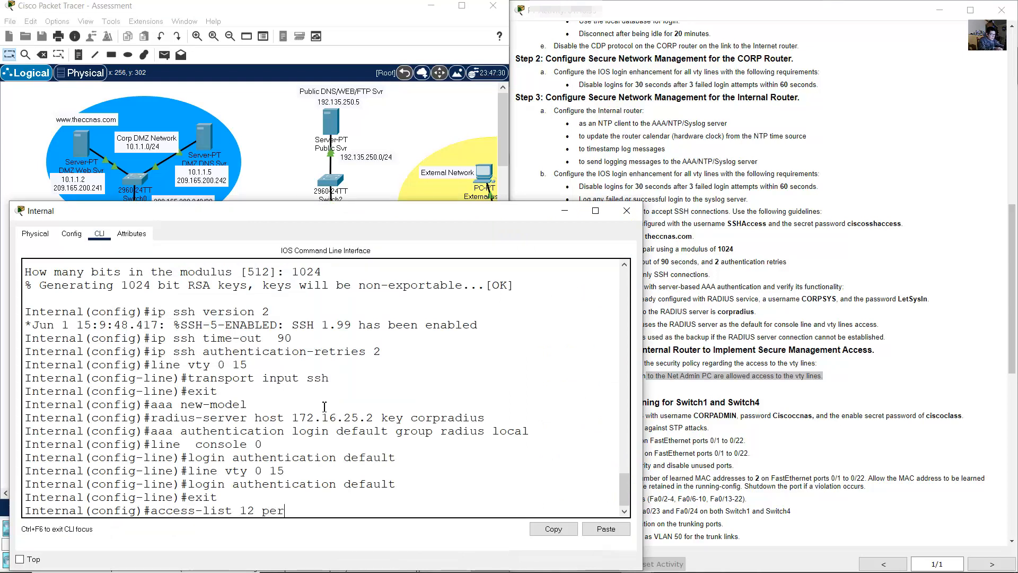
{"action": "type", "text": "mit host"}
{"action": "left_click", "coordinate": [694, 378]}
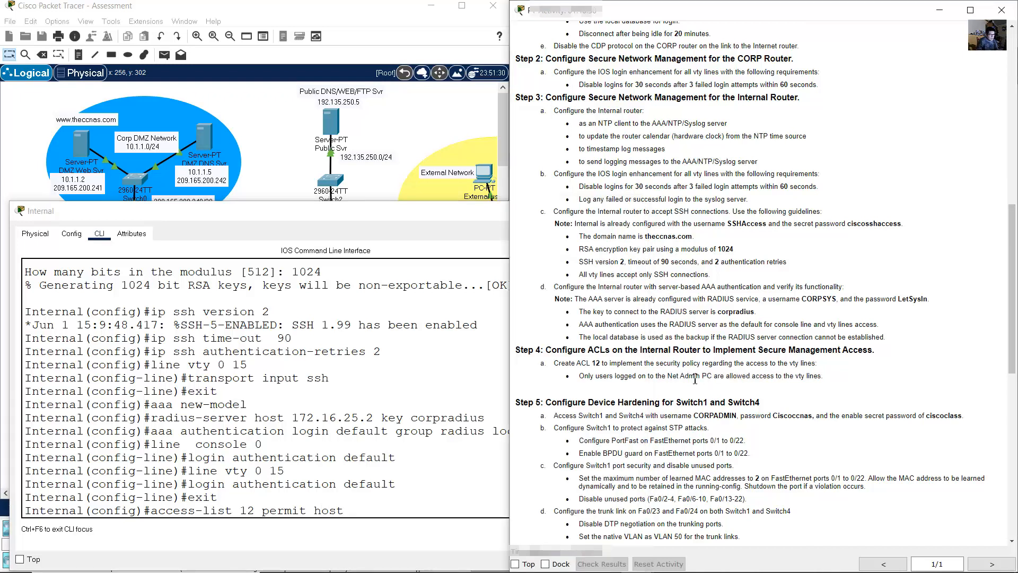
{"action": "left_click_drag", "start_coordinate": [584, 376], "coordinate": [719, 377]}
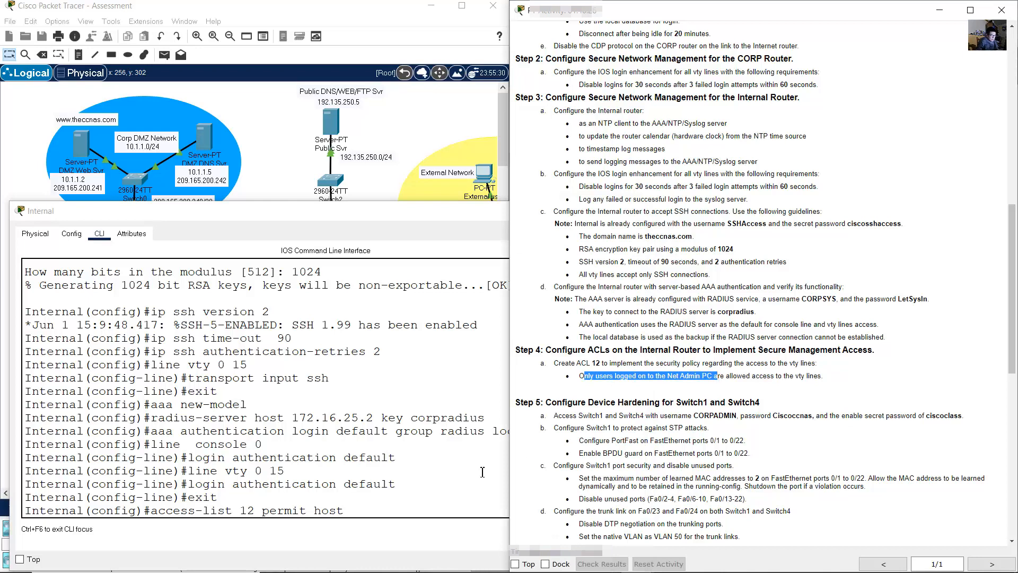
{"action": "left_click", "coordinate": [365, 179]}
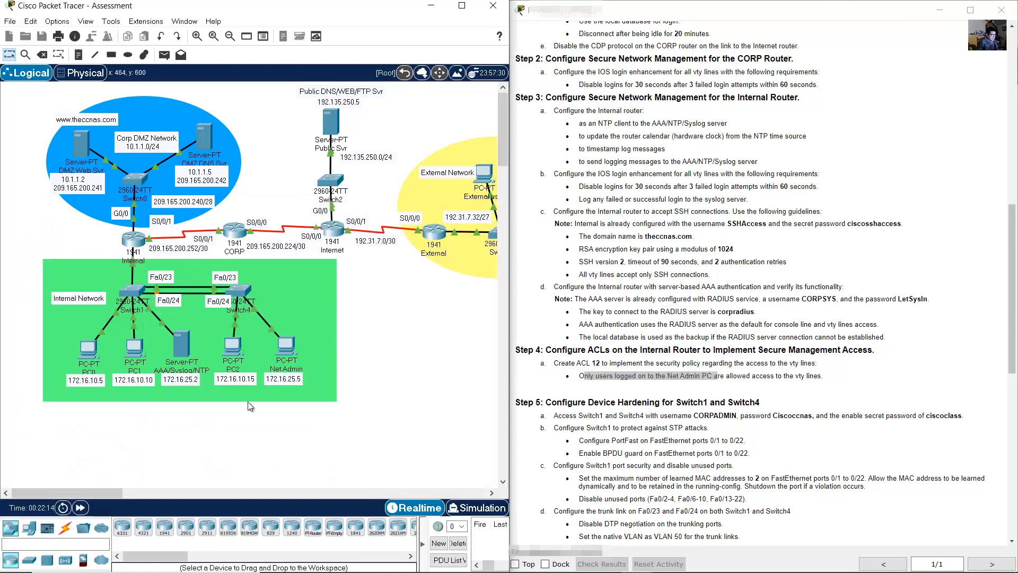
{"action": "left_click", "coordinate": [133, 239]}
{"action": "type", "text": "172.16.2"}
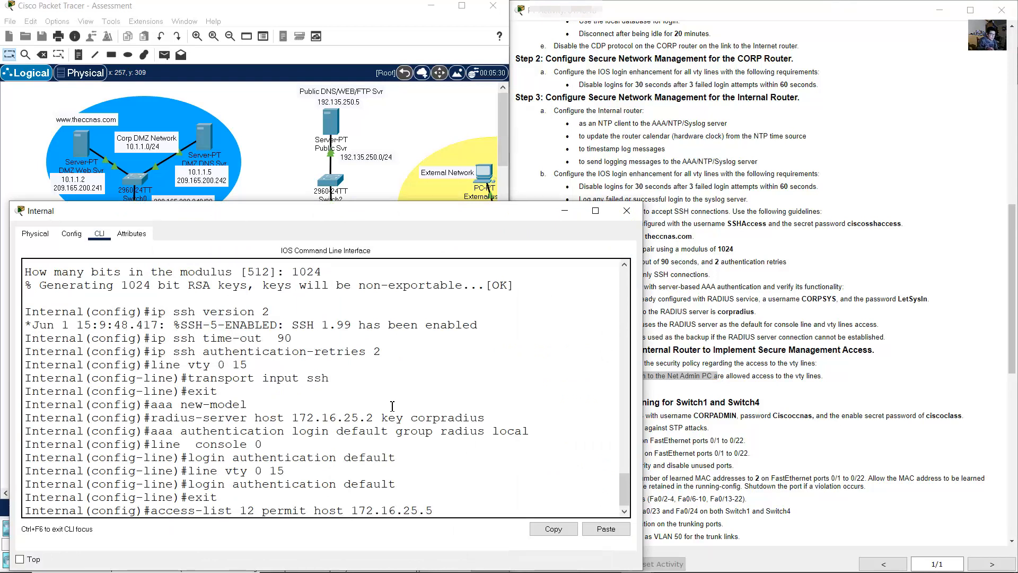
- Enter access-list 12 permitting only host 172.16.25.5
{"action": "type", "text": "5.5"}
{"action": "key", "text": "Return"}
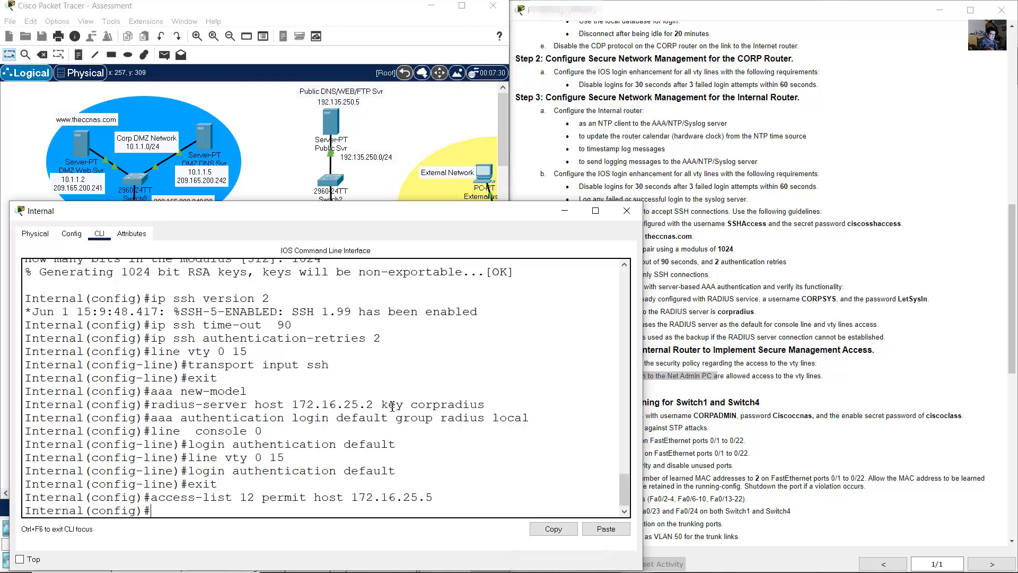
{"action": "left_click", "coordinate": [792, 329]}
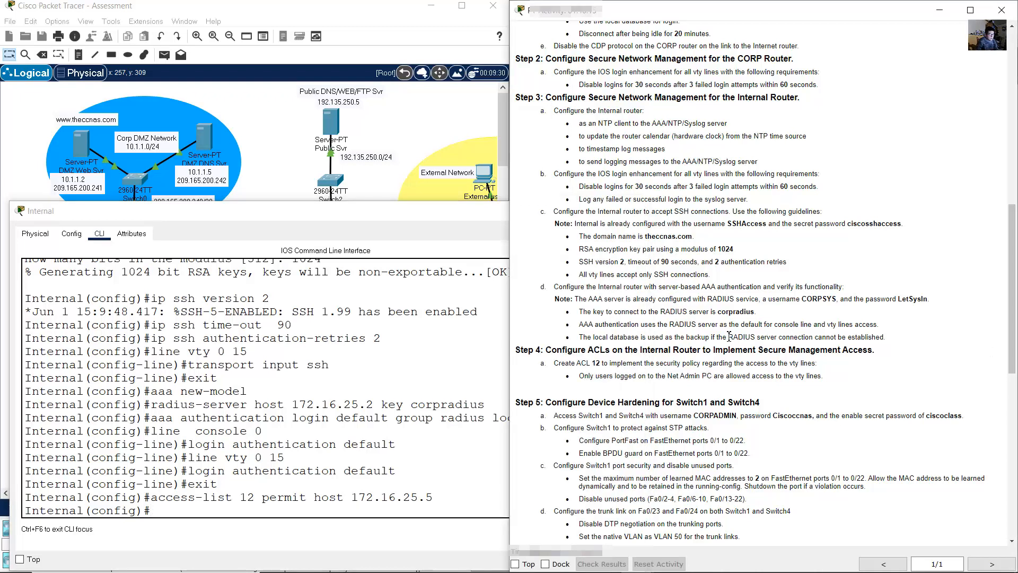
{"action": "left_click_drag", "start_coordinate": [598, 366], "coordinate": [628, 367]}
{"action": "left_click", "coordinate": [747, 389]}
{"action": "left_click_drag", "start_coordinate": [752, 377], "coordinate": [826, 378]}
- Apply ACL 12 inbound to vty lines 0–15 with access-class 12 in, then exit
{"action": "left_click", "coordinate": [362, 445]}
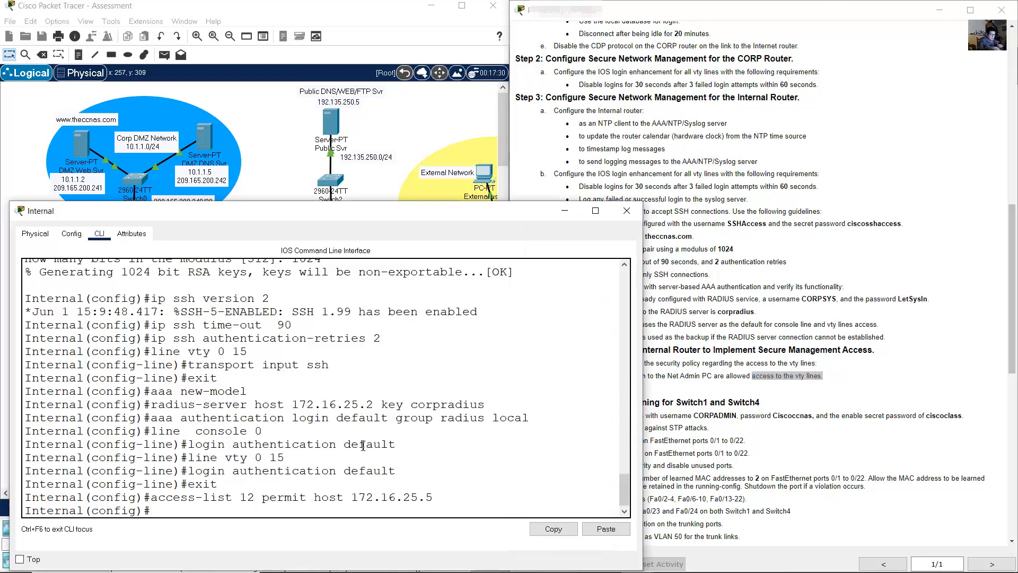
{"action": "type", "text": "line vty 0 15"}
{"action": "key", "text": "Return"}
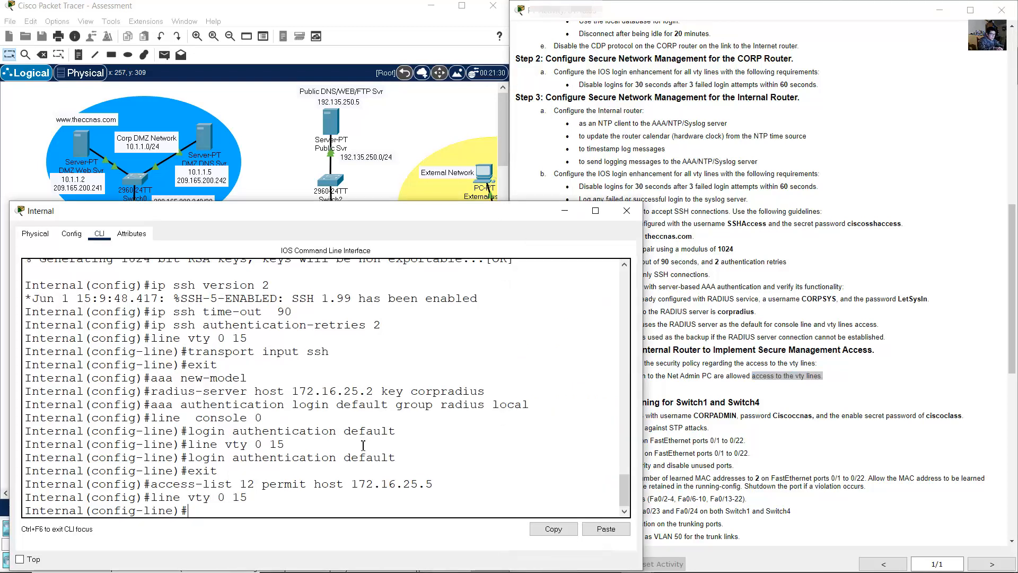
{"action": "type", "text": "access-class"}
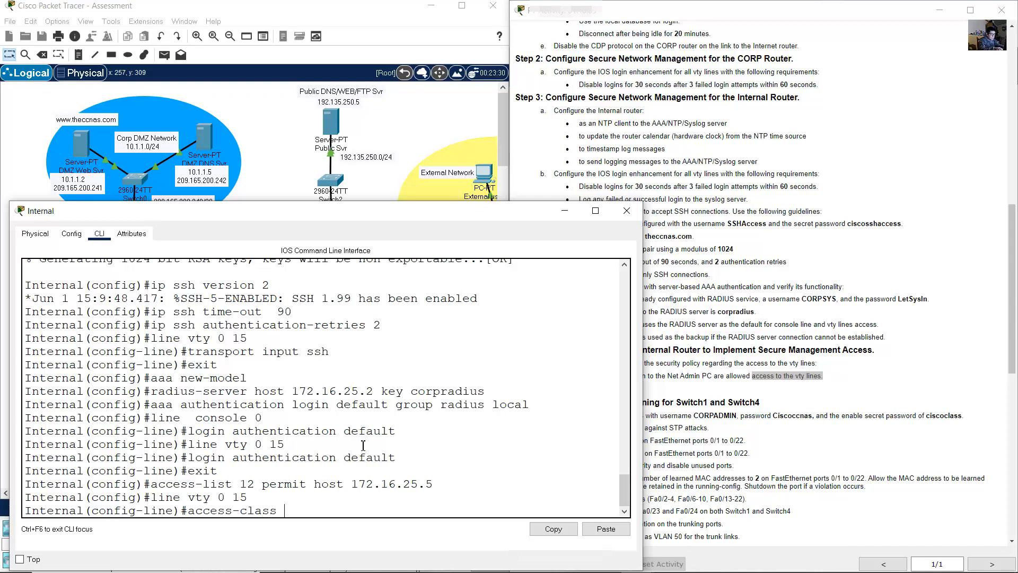
{"action": "type", "text": " 12 in"}
{"action": "key", "text": "Return"}
{"action": "type", "text": "ernal(config-line)#e"}
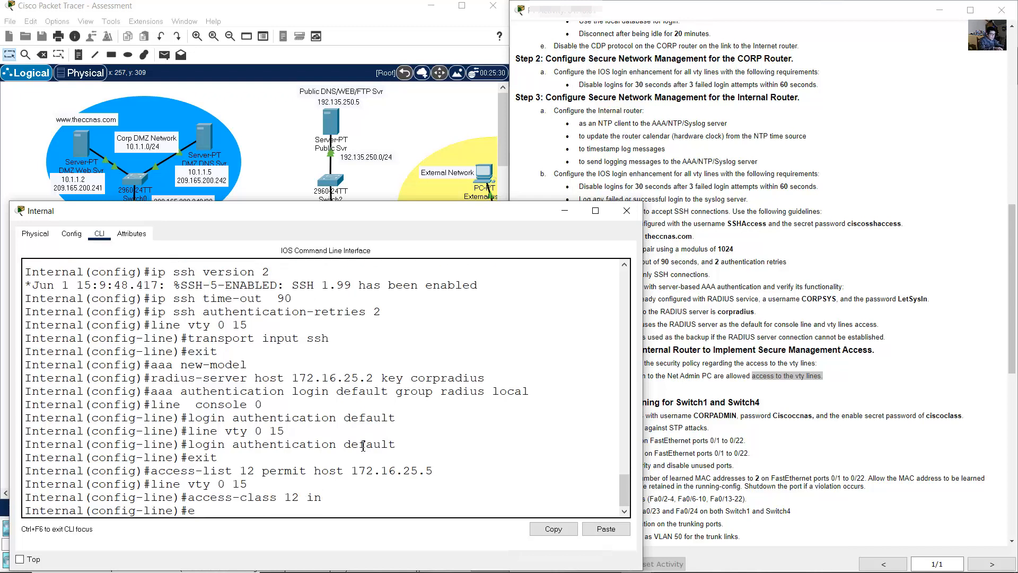
{"action": "type", "text": "xit"}
{"action": "key", "text": "Return"}
- Review the Step 5 switch hardening instructions and return to the network topology
{"action": "left_click", "coordinate": [568, 188]}
{"action": "scroll", "coordinate": [569, 188], "scroll_direction": "down", "scroll_amount": 4}
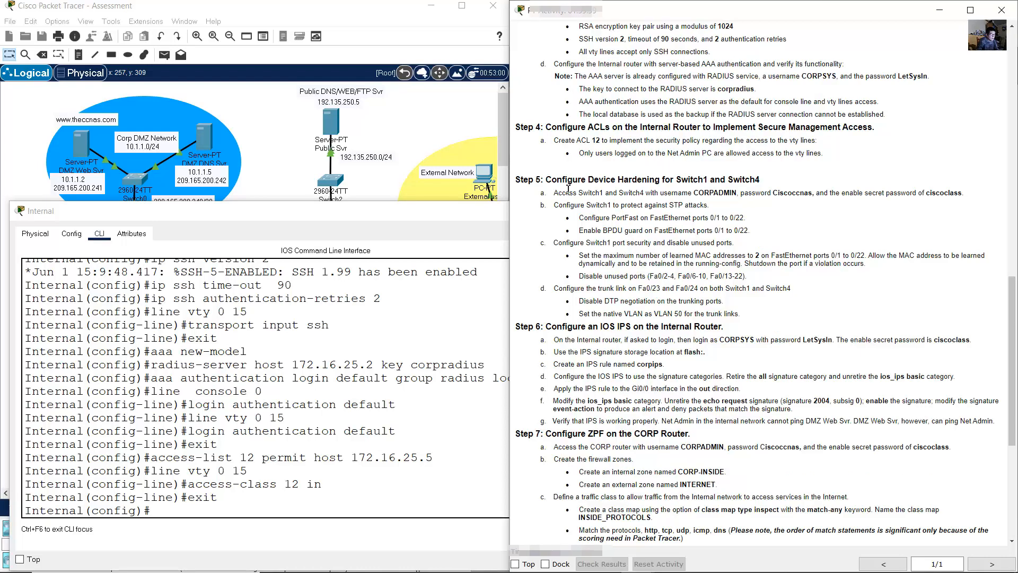
{"action": "left_click_drag", "start_coordinate": [555, 184], "coordinate": [762, 178]}
{"action": "left_click", "coordinate": [269, 171]}
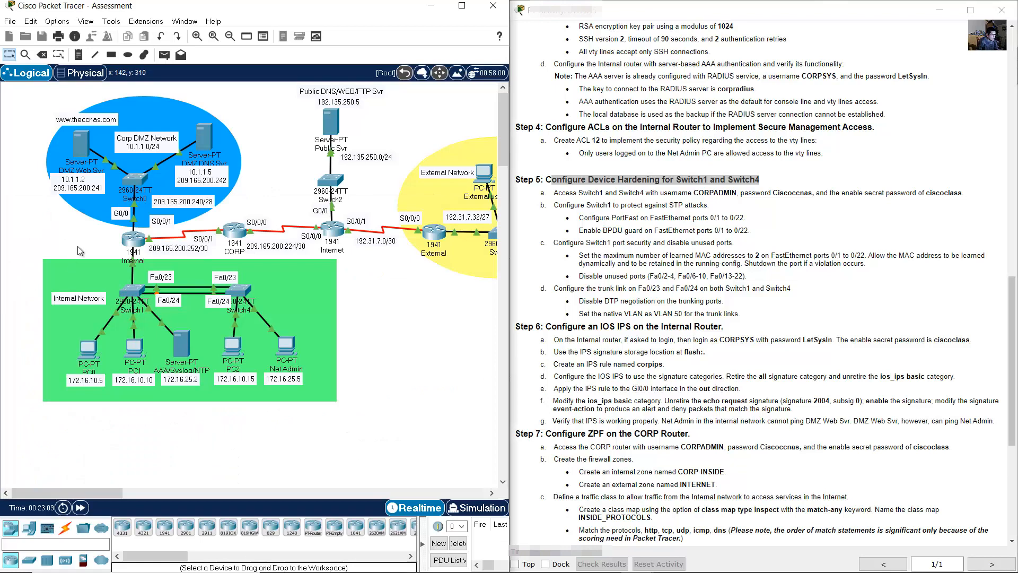
- Open Switch1's CLI in a widened window and wake the console for login
{"action": "left_click", "coordinate": [136, 295]}
{"action": "left_click_drag", "start_coordinate": [505, 109], "coordinate": [340, 223]}
{"action": "left_click", "coordinate": [246, 241]}
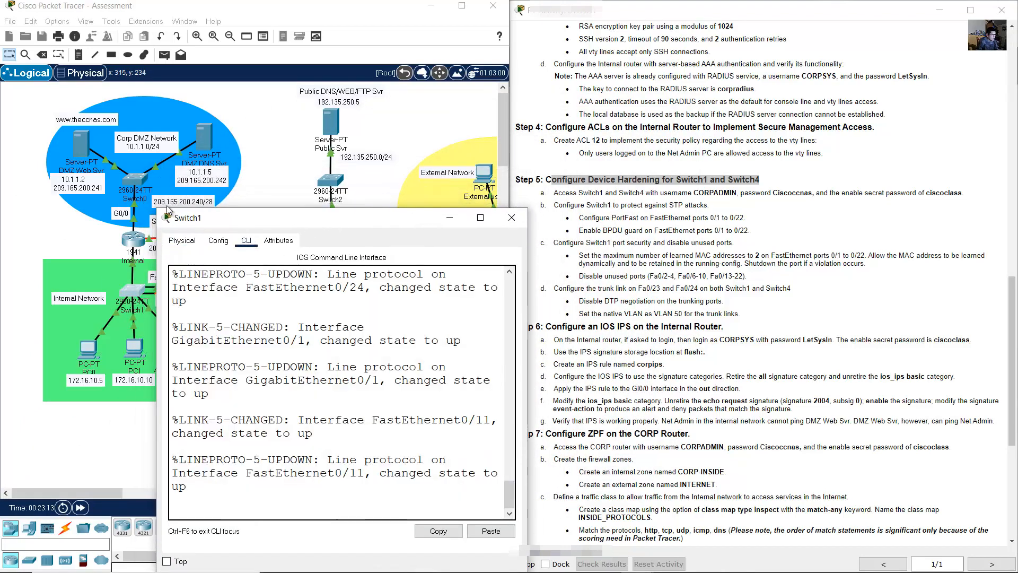
{"action": "left_click_drag", "start_coordinate": [157, 208], "coordinate": [2, 192]}
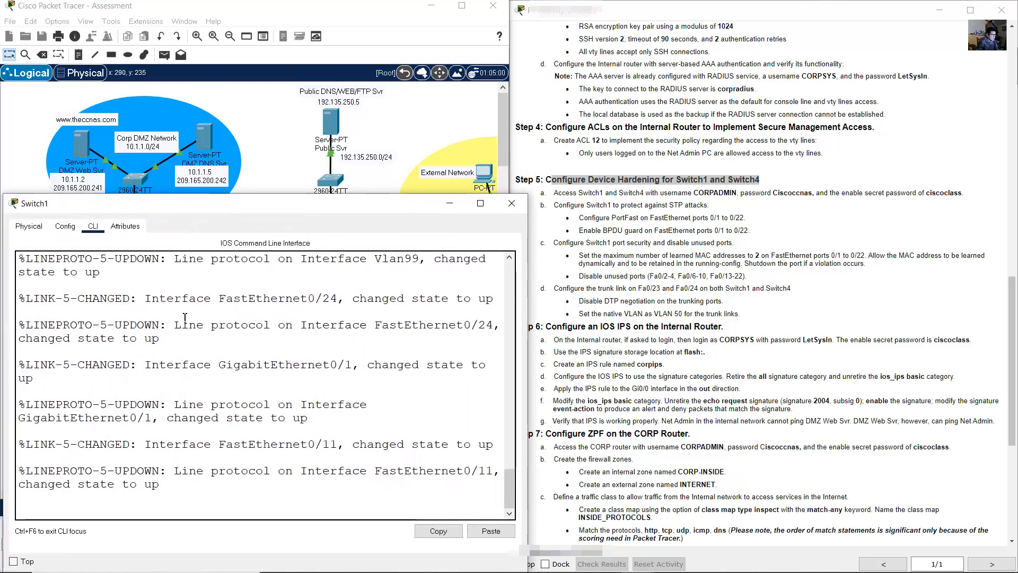
{"action": "key", "text": "Return"}
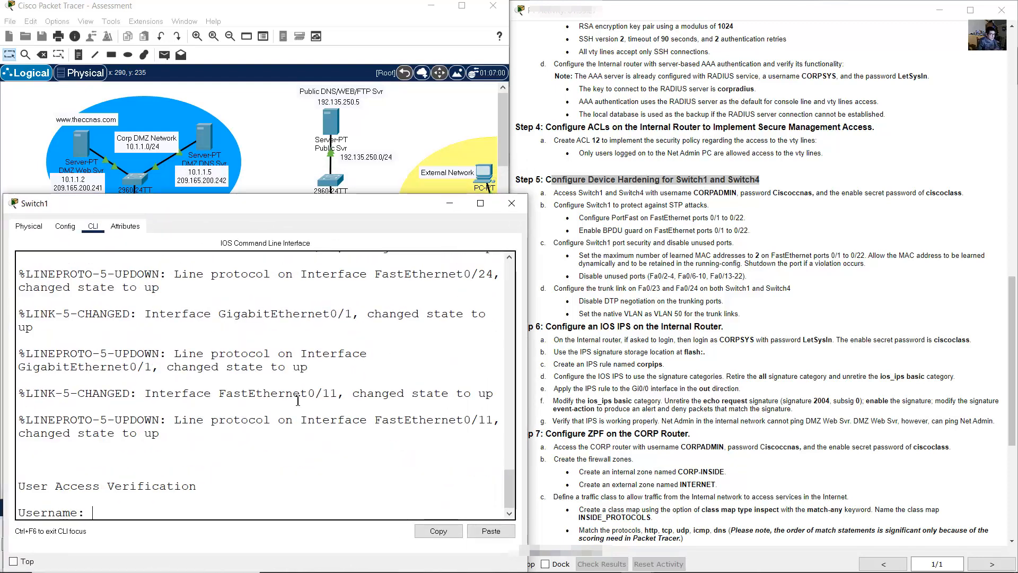
- Log in to Switch1's console with the Step 5a admin username and password
{"action": "left_click", "coordinate": [585, 196]}
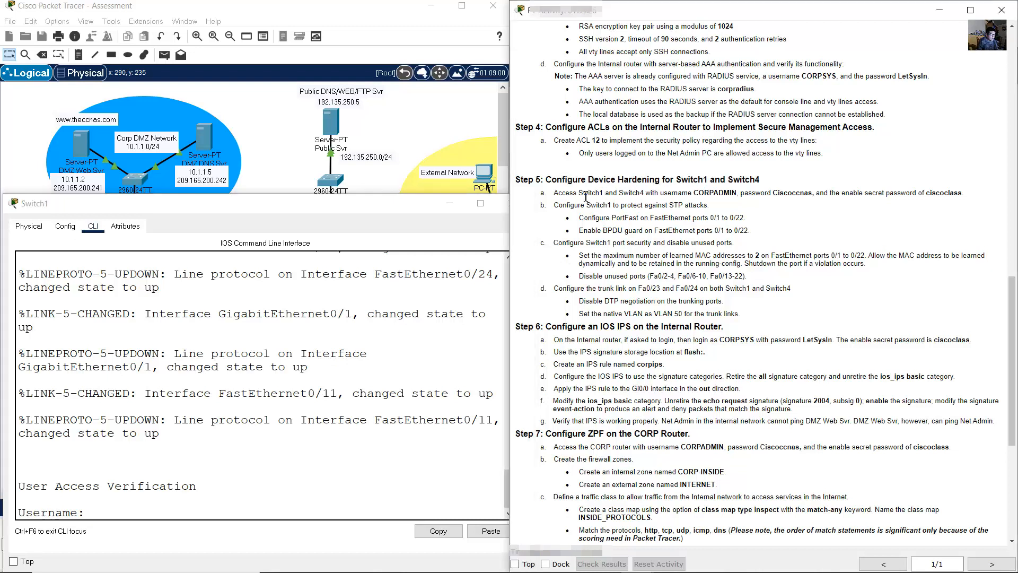
{"action": "left_click_drag", "start_coordinate": [563, 193], "coordinate": [816, 193]}
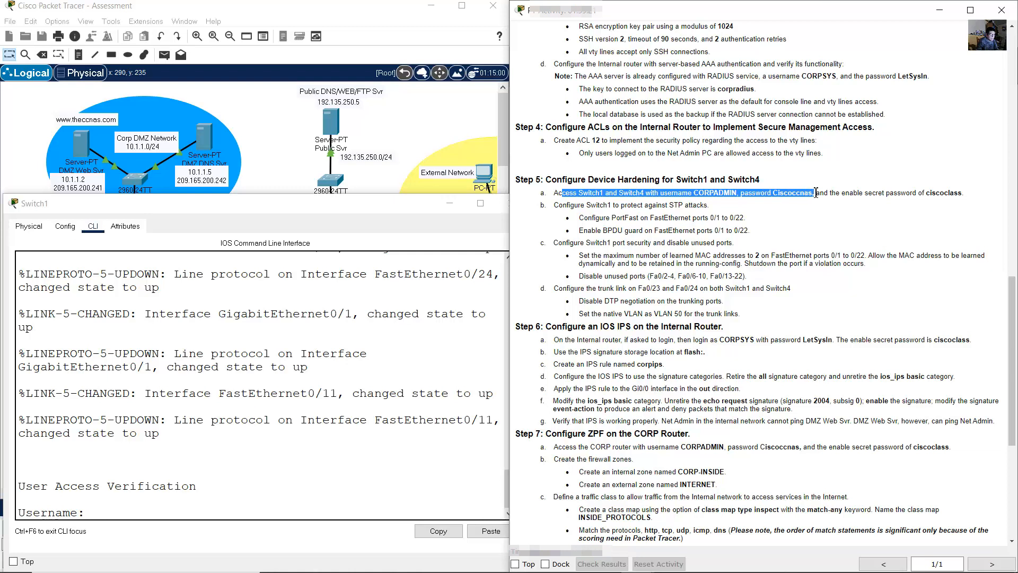
{"action": "left_click_drag", "start_coordinate": [816, 192], "coordinate": [967, 201]}
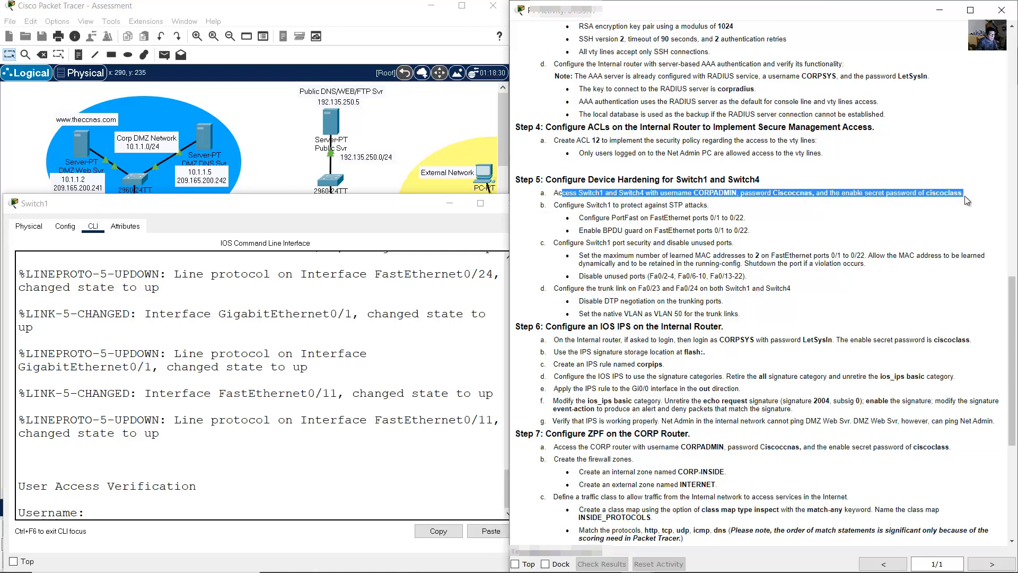
{"action": "left_click", "coordinate": [217, 453]}
{"action": "type", "text": "CORP"}
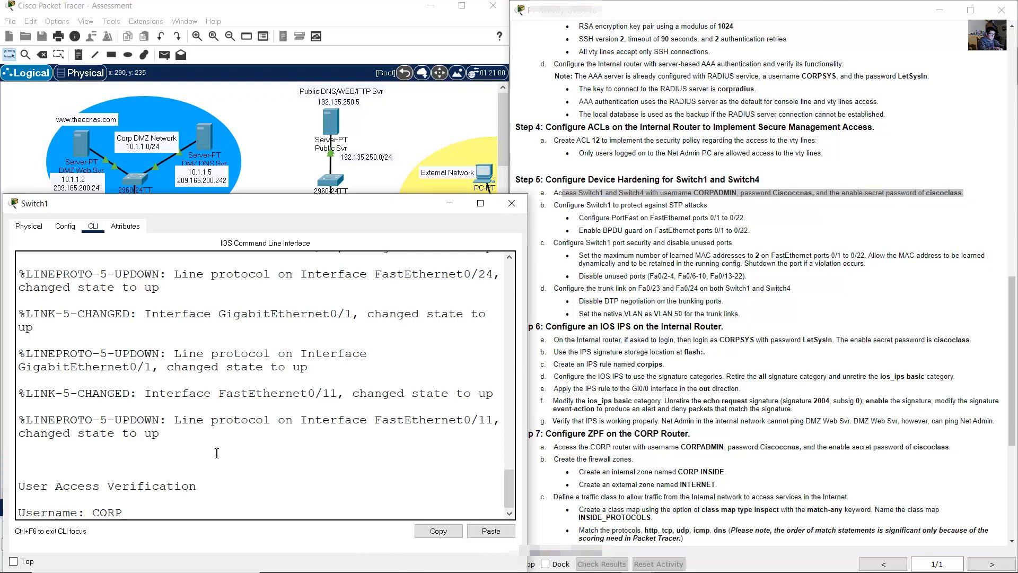
{"action": "type", "text": "ADMIN"}
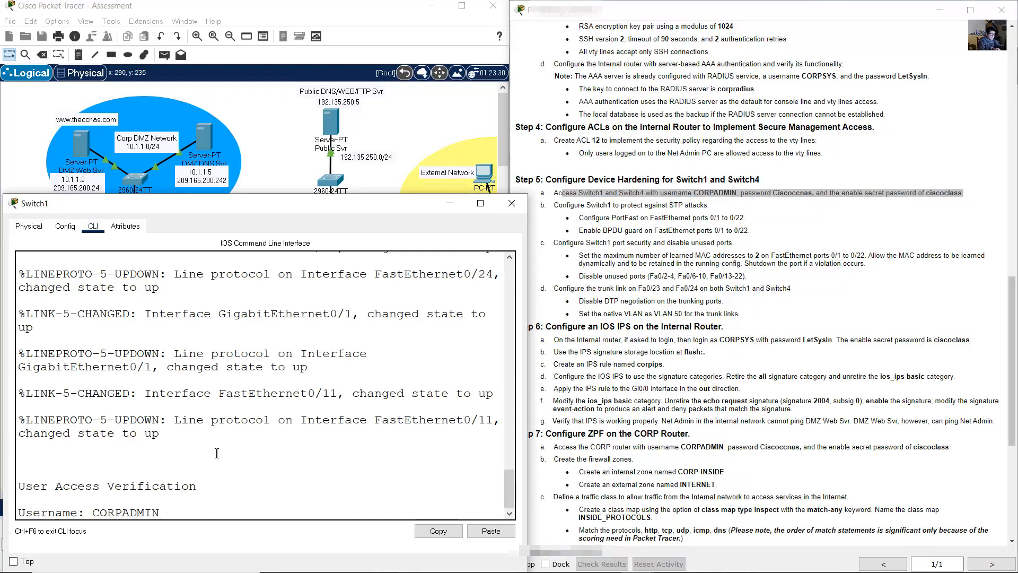
{"action": "key", "text": "Return"}
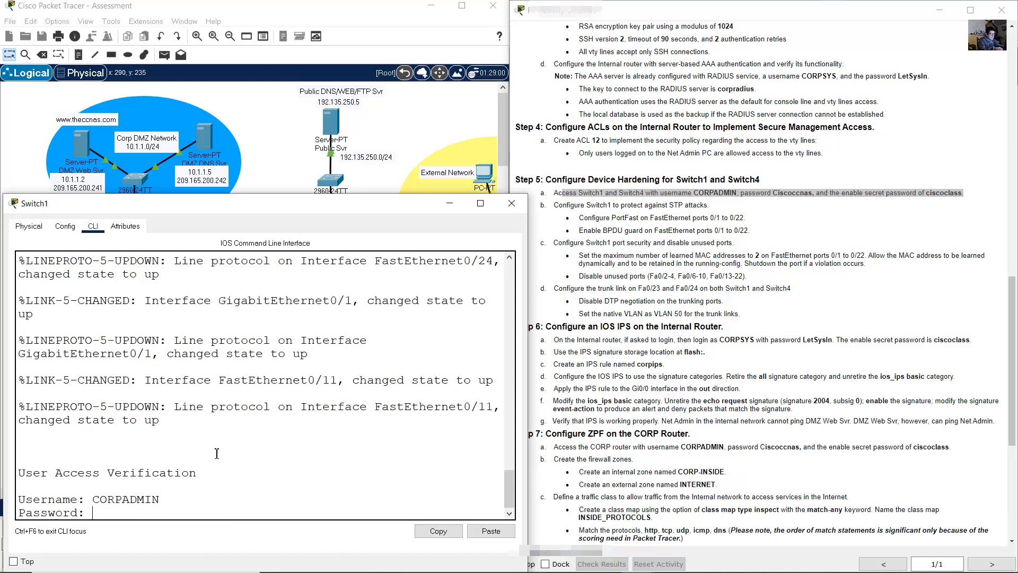
{"action": "key", "text": "Return"}
- Enter privileged mode with the enable secret and go to global configuration with conf term
{"action": "type", "text": "en"}
{"action": "key", "text": "Return"}
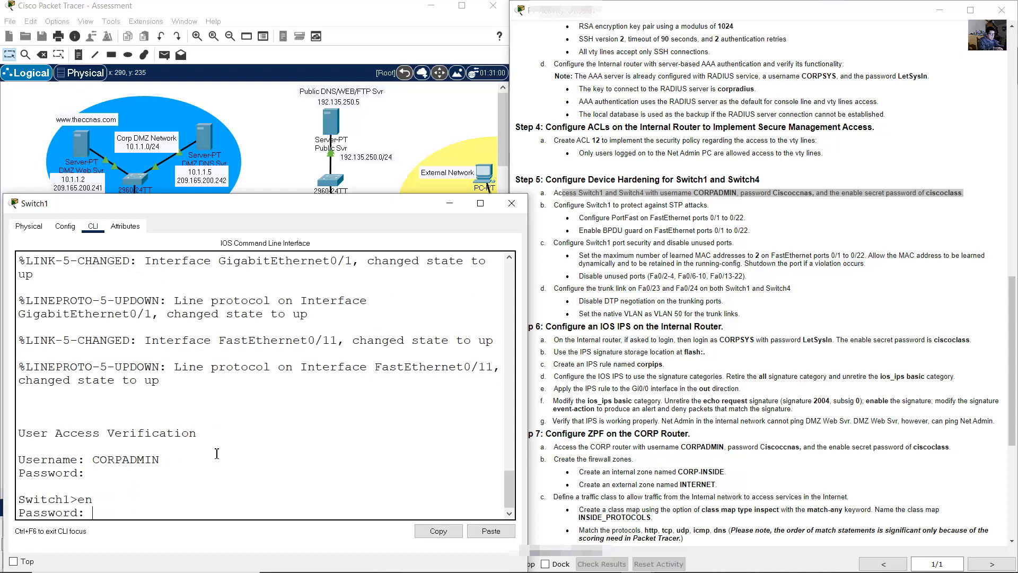
{"action": "key", "text": "Return"}
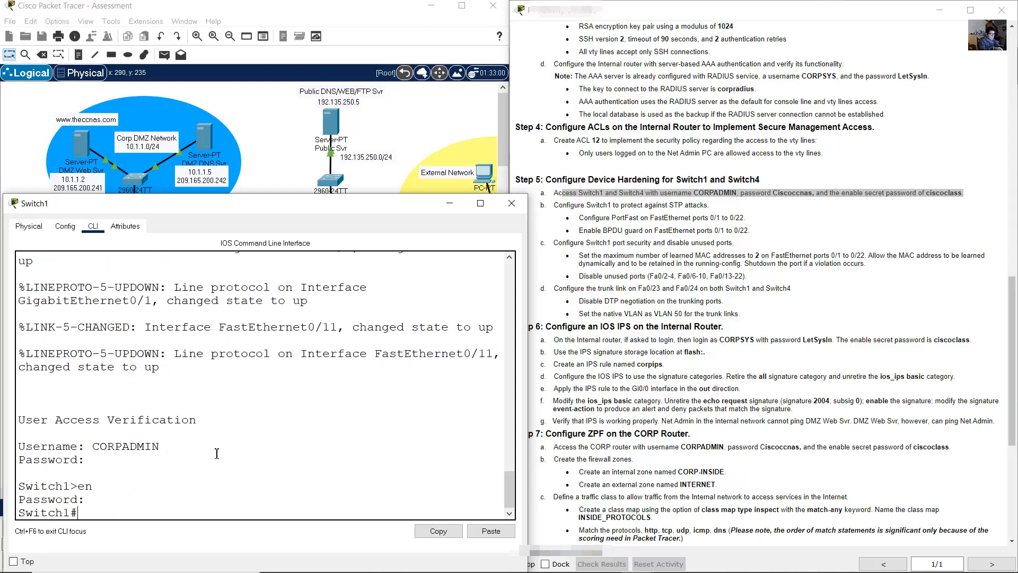
{"action": "type", "text": "conf term"}
{"action": "key", "text": "Return"}
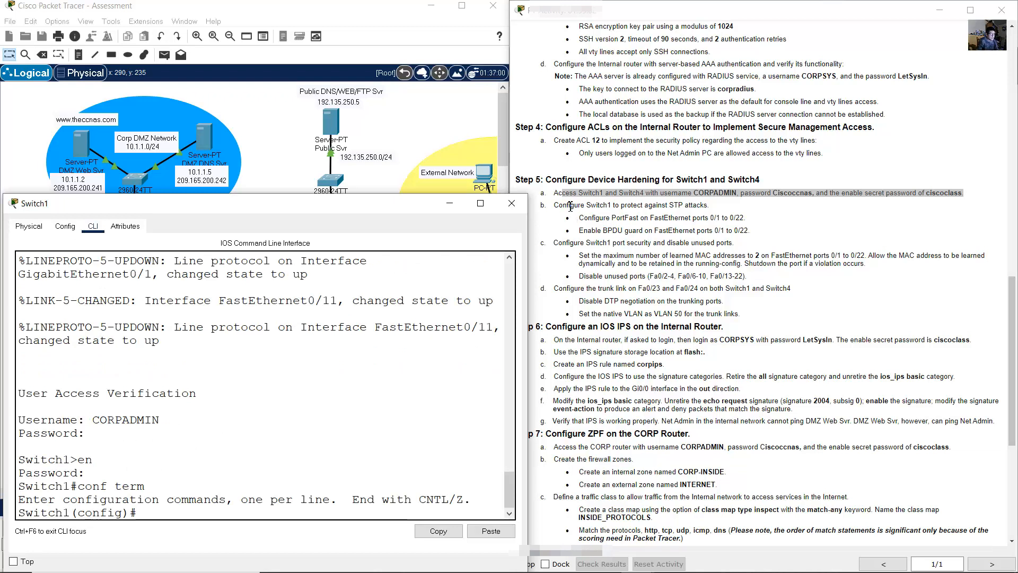
- Select interface range f0/1-22 and enable spanning-tree portfast
{"action": "left_click_drag", "start_coordinate": [568, 206], "coordinate": [715, 207]}
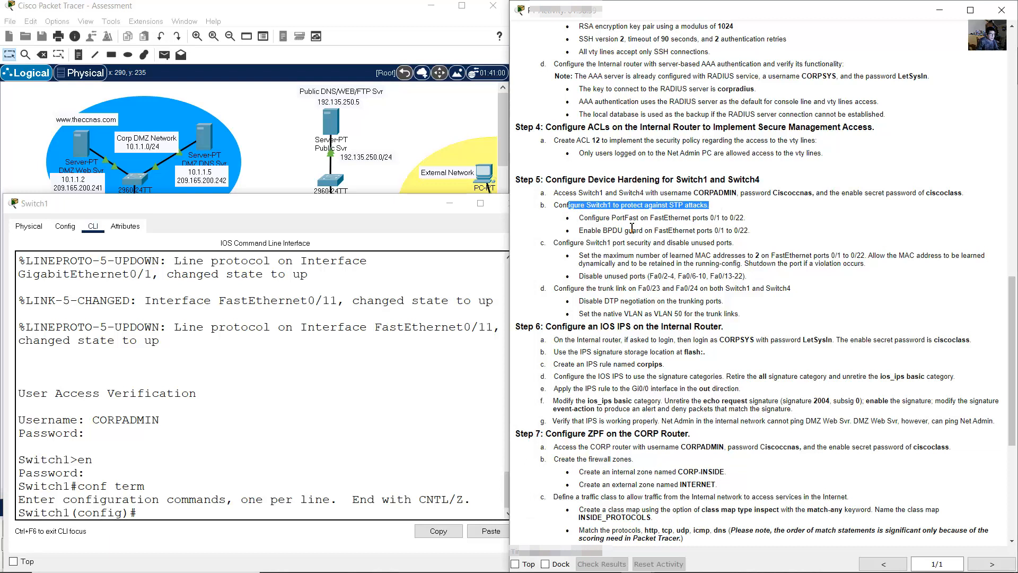
{"action": "left_click_drag", "start_coordinate": [579, 218], "coordinate": [746, 219]}
{"action": "left_click", "coordinate": [350, 400]}
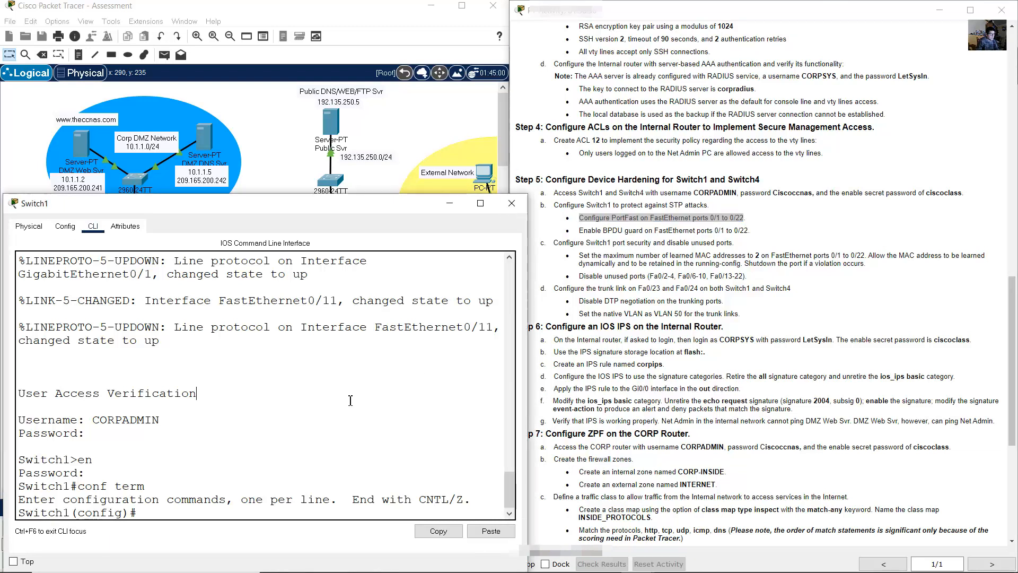
{"action": "type", "text": "int range f0"}
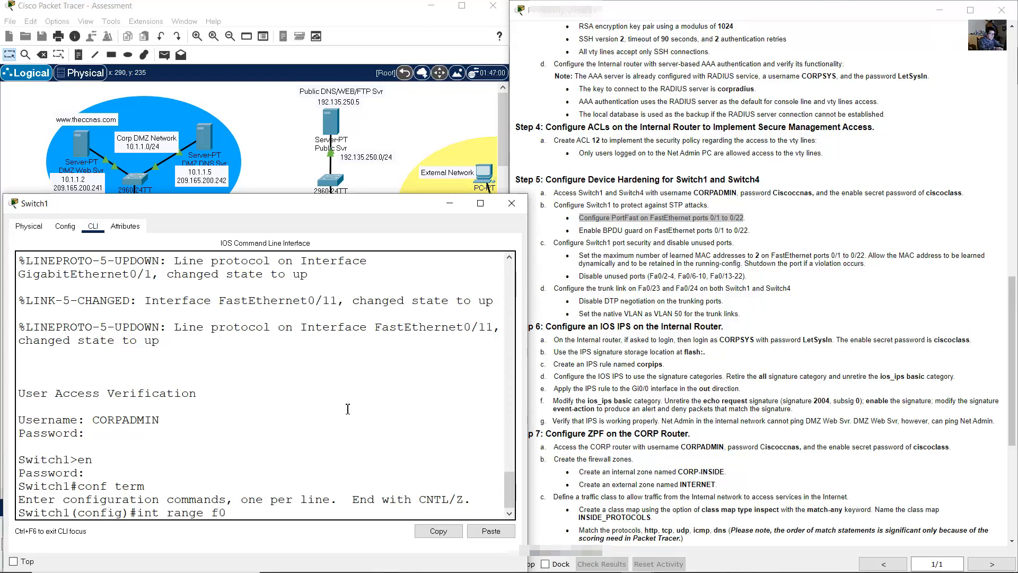
{"action": "type", "text": "/1-22"}
{"action": "key", "text": "Return"}
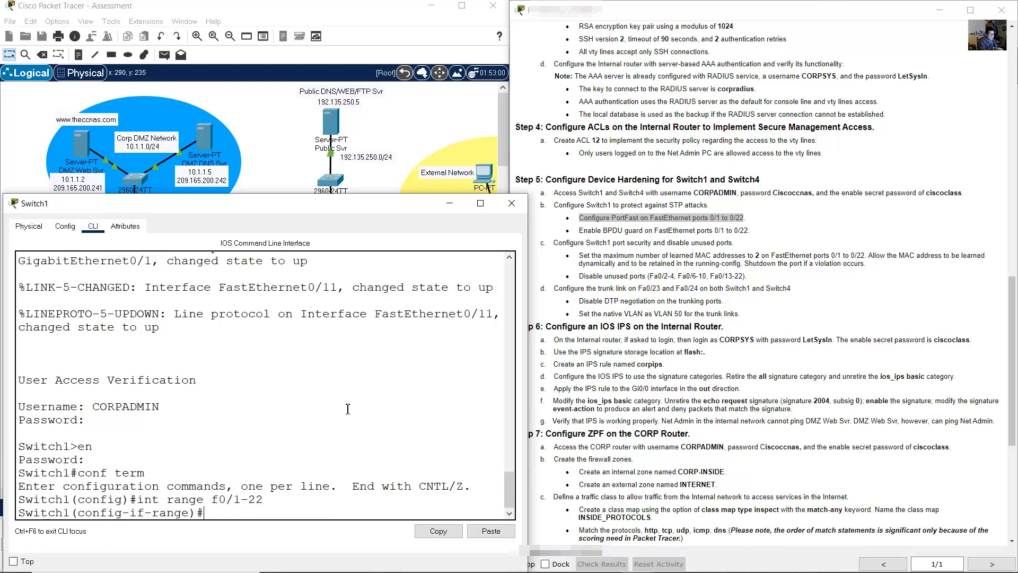
{"action": "type", "text": "spanning-tree"}
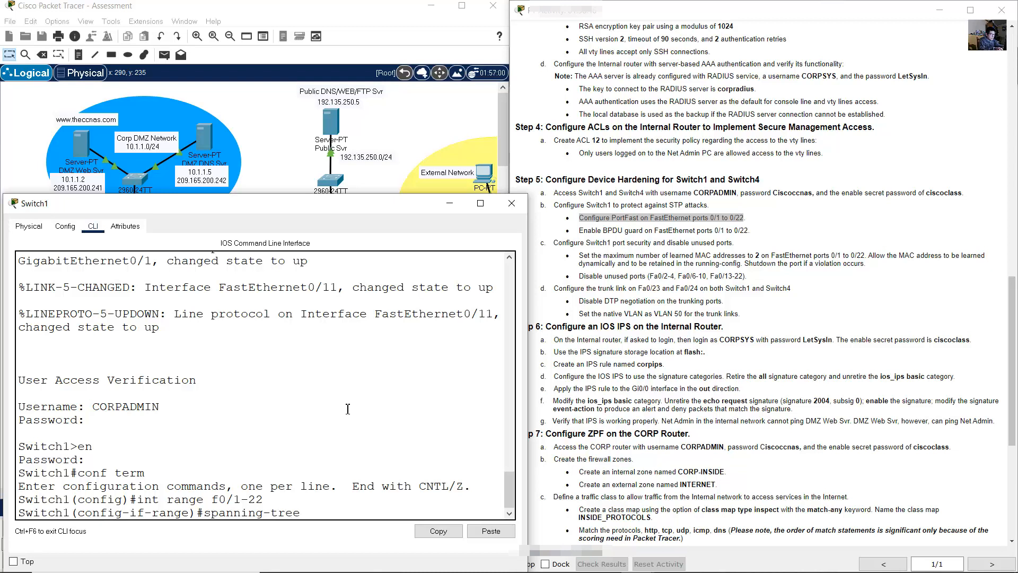
{"action": "type", "text": " portfast"}
{"action": "key", "text": "Return"}
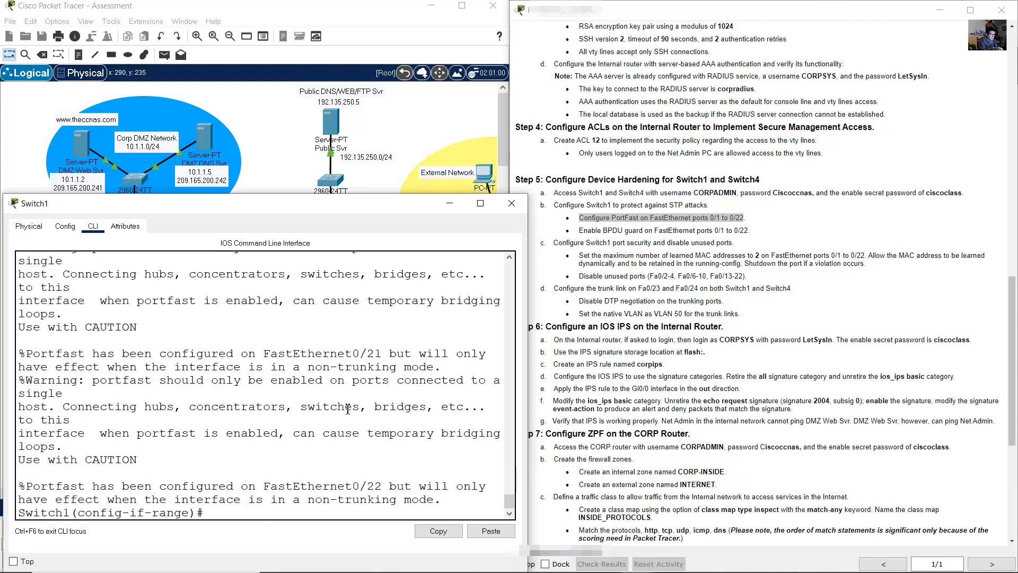
- Review the entered interface range and PortFast commands in the console history
{"action": "scroll", "coordinate": [318, 406], "scroll_direction": "up", "scroll_amount": 14}
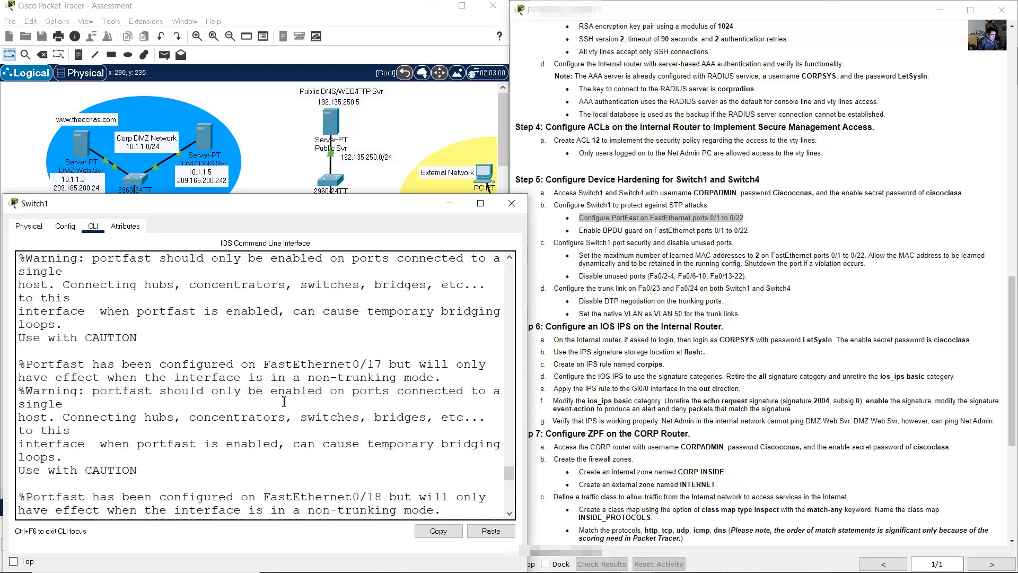
{"action": "scroll", "coordinate": [284, 401], "scroll_direction": "up", "scroll_amount": 20}
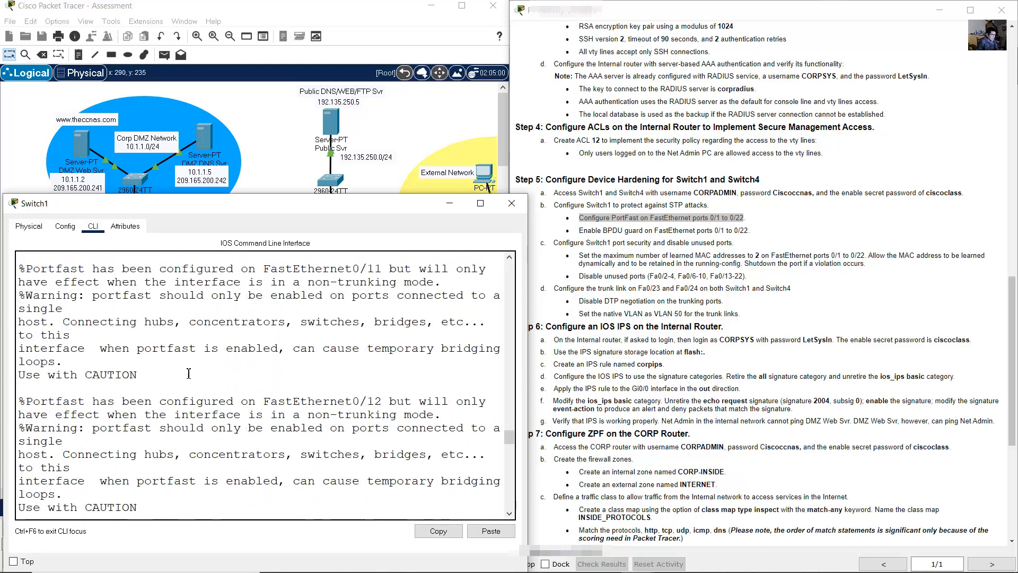
{"action": "left_click_drag", "start_coordinate": [158, 349], "coordinate": [260, 467]}
{"action": "scroll", "coordinate": [268, 430], "scroll_direction": "up", "scroll_amount": 9}
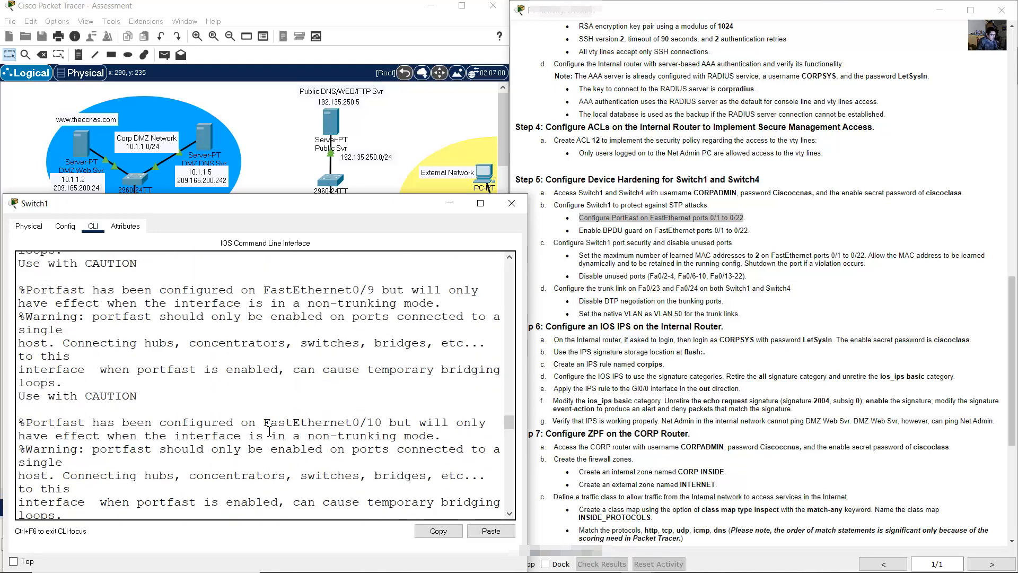
{"action": "scroll", "coordinate": [269, 431], "scroll_direction": "up", "scroll_amount": 20}
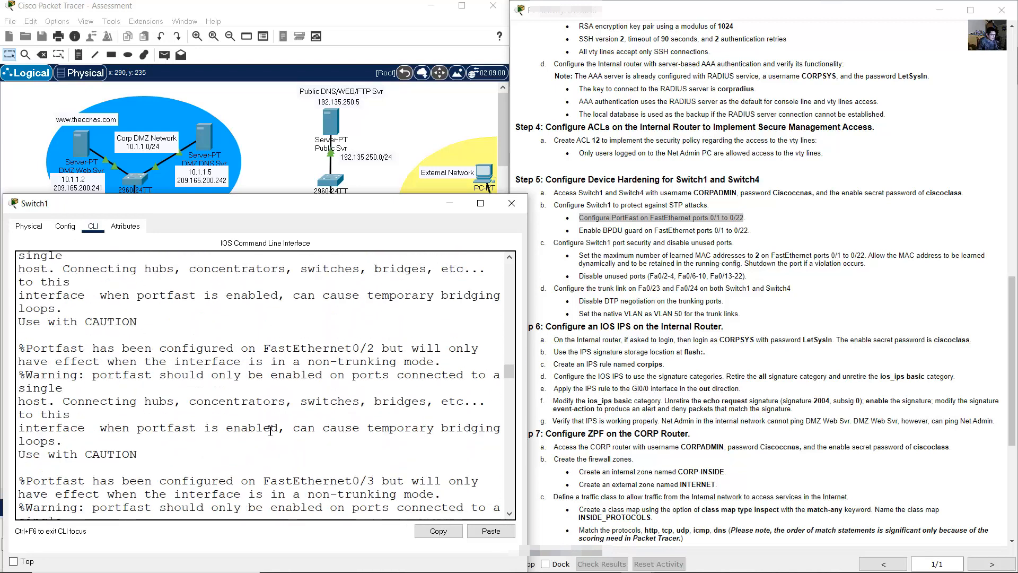
{"action": "scroll", "coordinate": [270, 431], "scroll_direction": "up", "scroll_amount": 10}
{"action": "scroll", "coordinate": [133, 427], "scroll_direction": "down", "scroll_amount": 3}
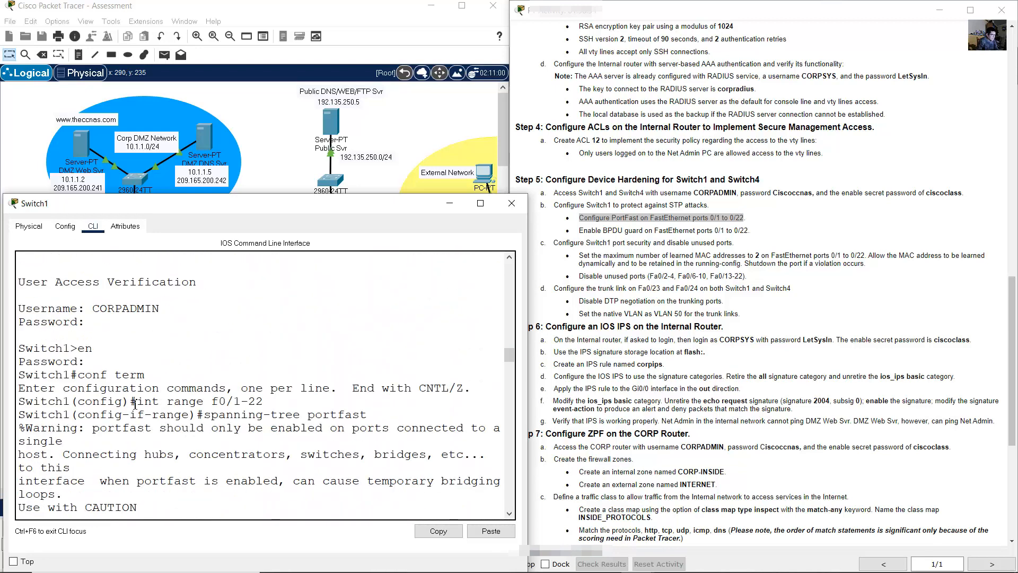
{"action": "left_click_drag", "start_coordinate": [133, 403], "coordinate": [422, 413]}
{"action": "left_click_drag", "start_coordinate": [509, 354], "coordinate": [517, 528]}
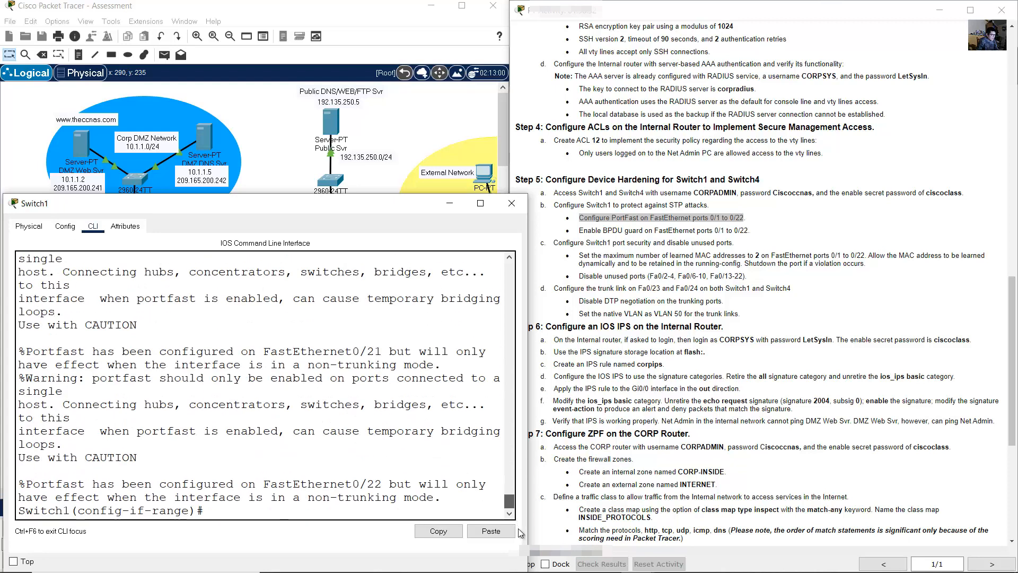
{"action": "left_click_drag", "start_coordinate": [579, 231], "coordinate": [746, 230]}
- Enable spanning-tree bpduguard on the f0/1-22 range
{"action": "left_click", "coordinate": [491, 348]}
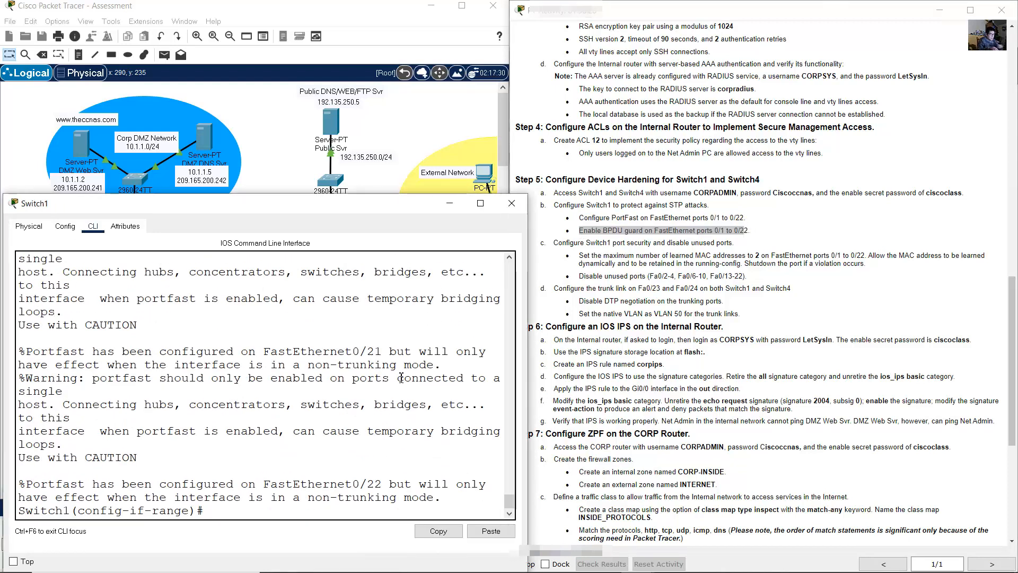
{"action": "key", "text": "Up"}
{"action": "key", "text": "BackSpace"}
{"action": "key", "text": "BackSpace"}
{"action": "key", "text": "BackSpace"}
{"action": "key", "text": "BackSpace"}
{"action": "key", "text": "BackSpace"}
{"action": "key", "text": "BackSpace"}
{"action": "key", "text": "BackSpace"}
{"action": "key", "text": "BackSpace"}
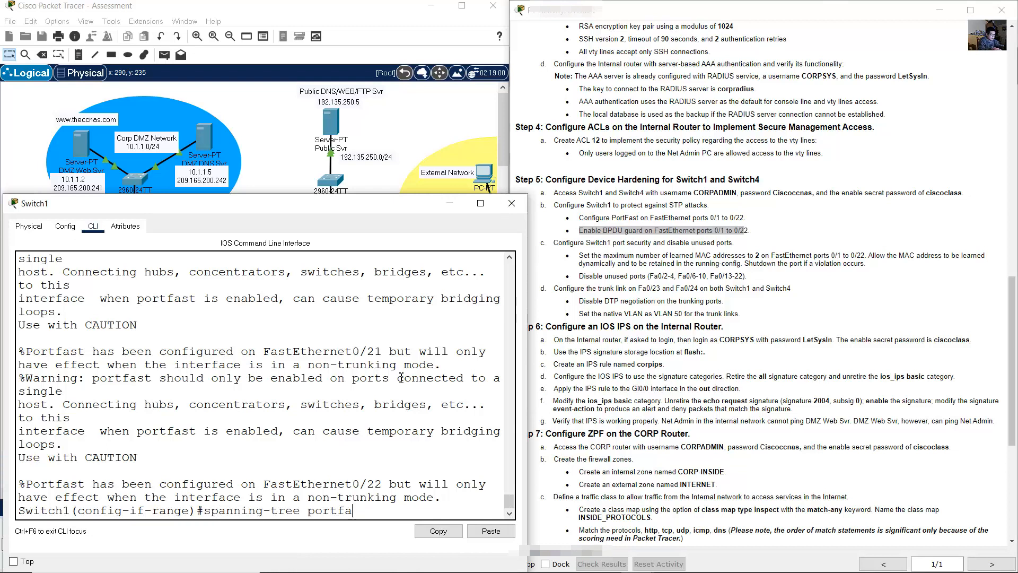
{"action": "type", "text": "bpduguard enable"}
{"action": "key", "text": "Return"}
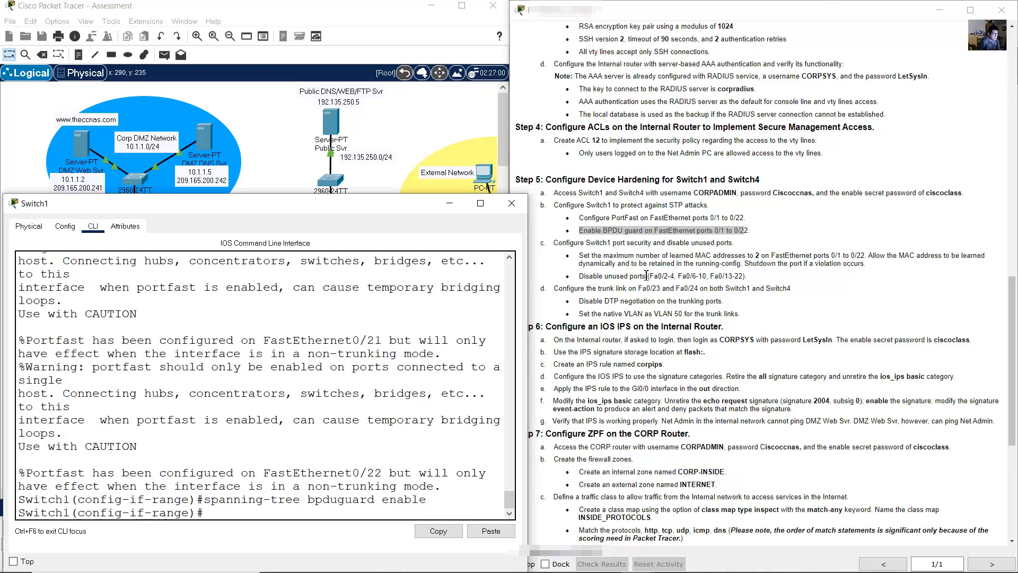
{"action": "left_click", "coordinate": [608, 297]}
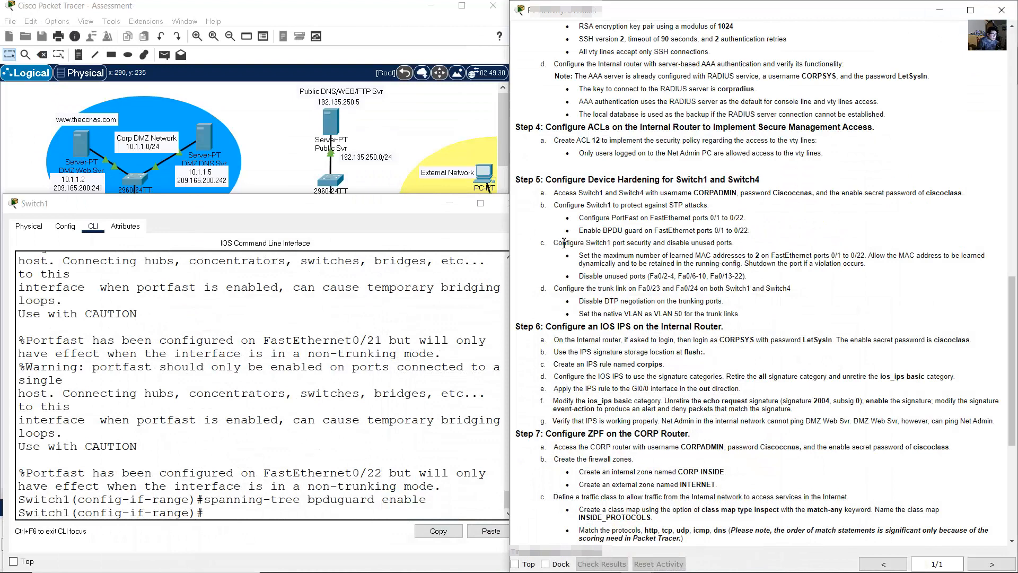
- Review the port security requirements: maximum 2 learned MAC addresses with sticky learning
{"action": "left_click_drag", "start_coordinate": [558, 243], "coordinate": [736, 246]}
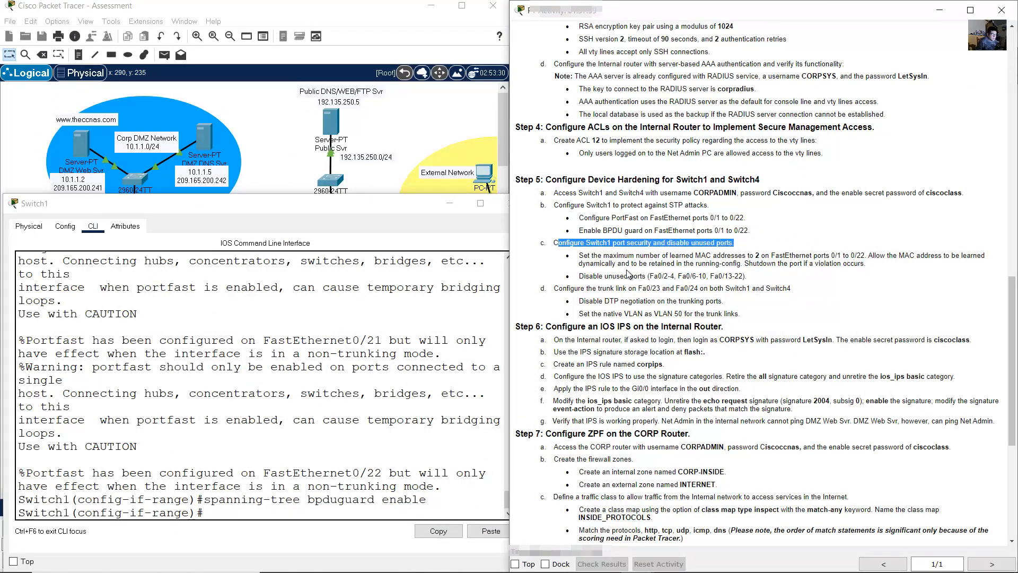
{"action": "left_click_drag", "start_coordinate": [584, 256], "coordinate": [869, 259]}
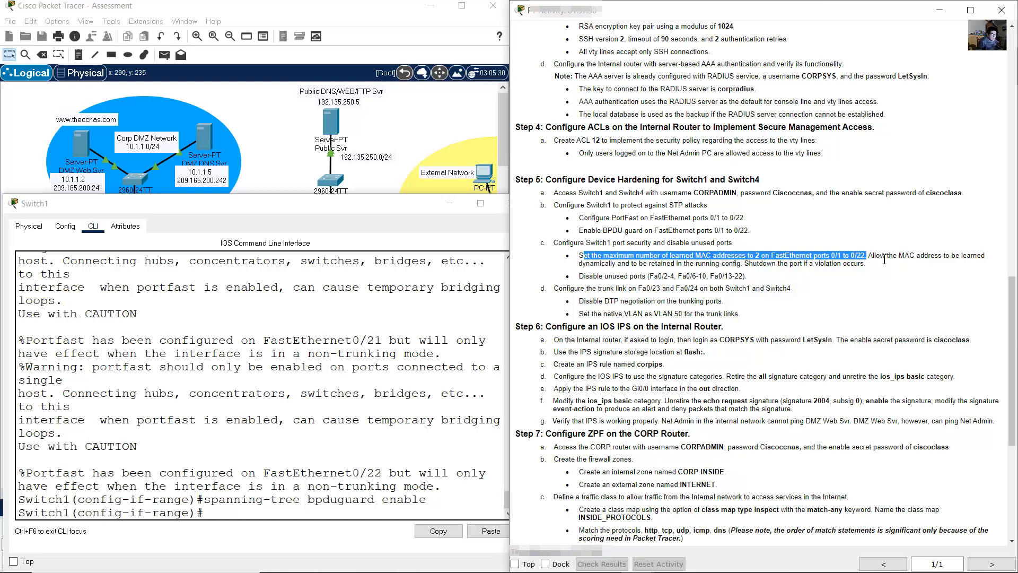
{"action": "left_click_drag", "start_coordinate": [880, 255], "coordinate": [742, 267]}
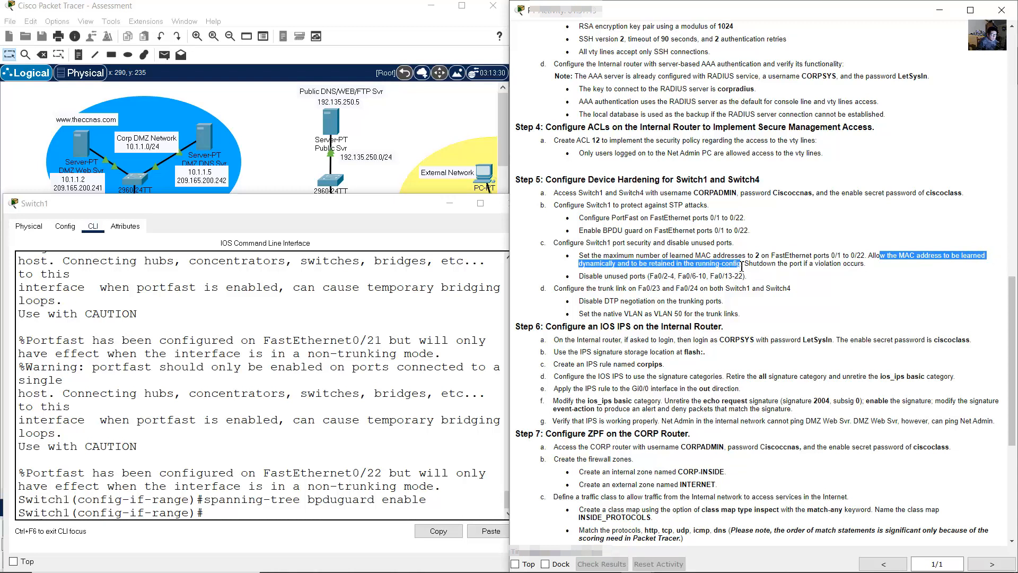
{"action": "left_click", "coordinate": [740, 265]}
{"action": "left_click_drag", "start_coordinate": [690, 256], "coordinate": [761, 256]}
{"action": "left_click", "coordinate": [245, 383]}
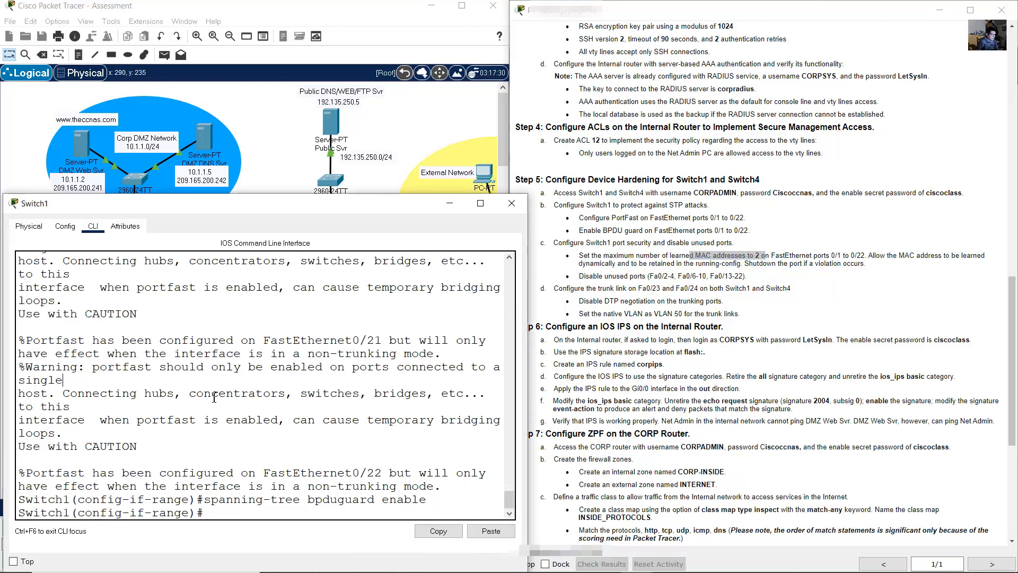
{"action": "left_click_drag", "start_coordinate": [190, 512], "coordinate": [130, 512]}
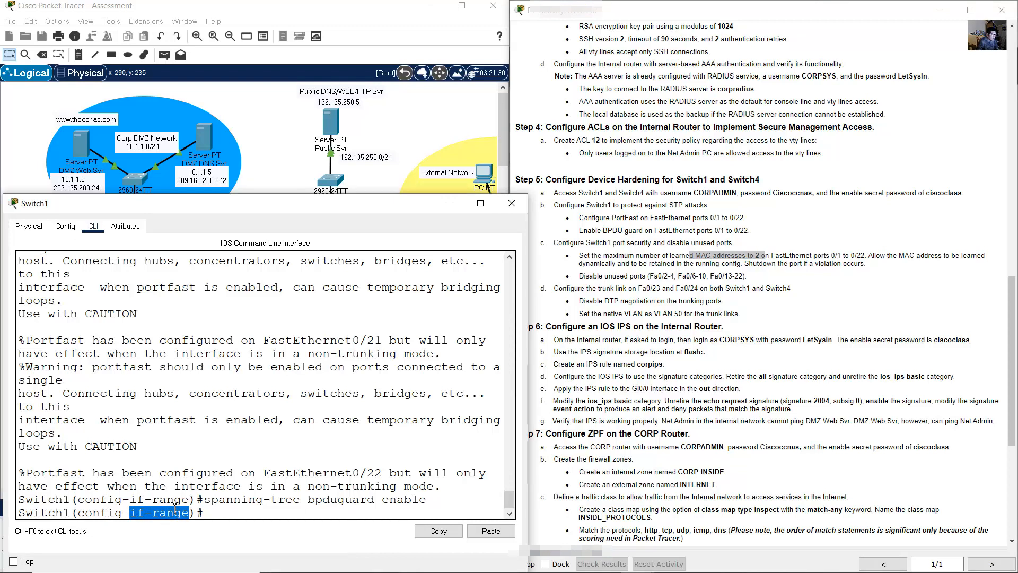
{"action": "left_click", "coordinate": [393, 407]}
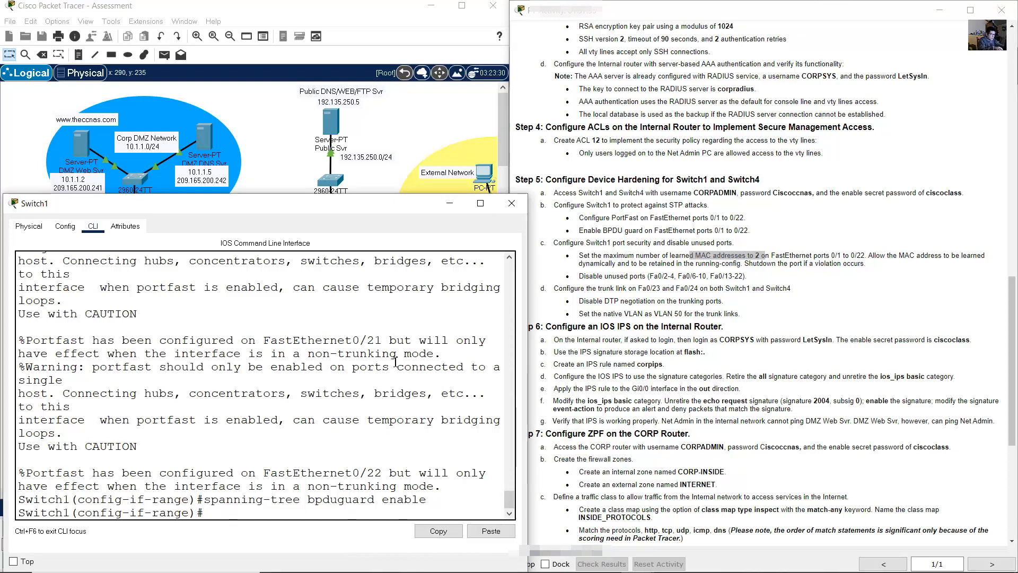
- Try switchport port-security, then set the ports to switchport mode access after the rejection
{"action": "type", "text": "switchport port-sec"}
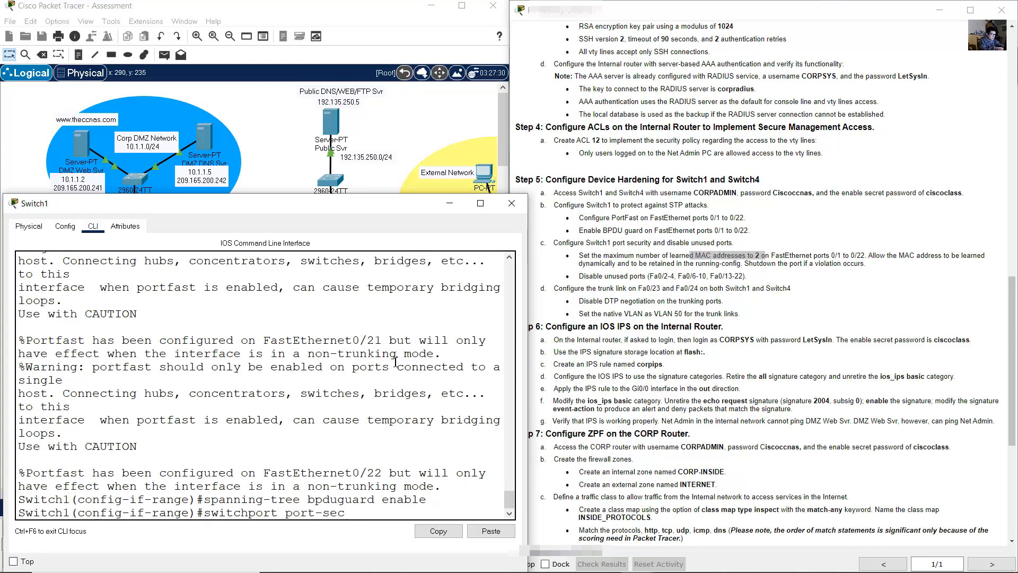
{"action": "type", "text": "urity"}
{"action": "key", "text": "Return"}
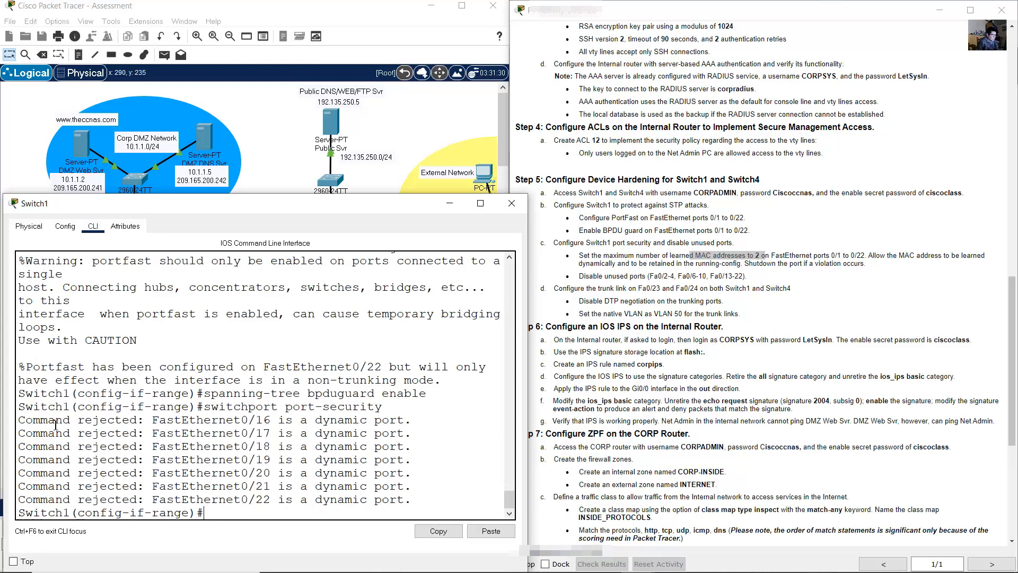
{"action": "left_click_drag", "start_coordinate": [63, 420], "coordinate": [416, 504]}
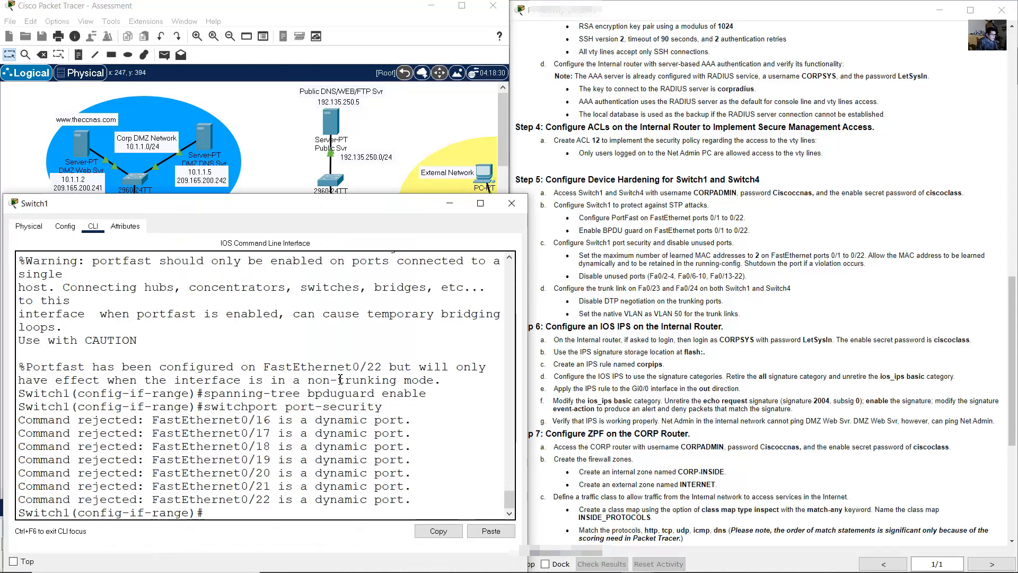
{"action": "key", "text": "Up"}
{"action": "key", "text": "BackSpace"}
{"action": "key", "text": "BackSpace"}
{"action": "key", "text": "BackSpace"}
{"action": "key", "text": "BackSpace"}
{"action": "key", "text": "BackSpace"}
{"action": "key", "text": "BackSpace"}
{"action": "key", "text": "BackSpace"}
{"action": "key", "text": "BackSpace"}
{"action": "key", "text": "BackSpace"}
{"action": "key", "text": "BackSpace"}
{"action": "key", "text": "BackSpace"}
{"action": "key", "text": "BackSpace"}
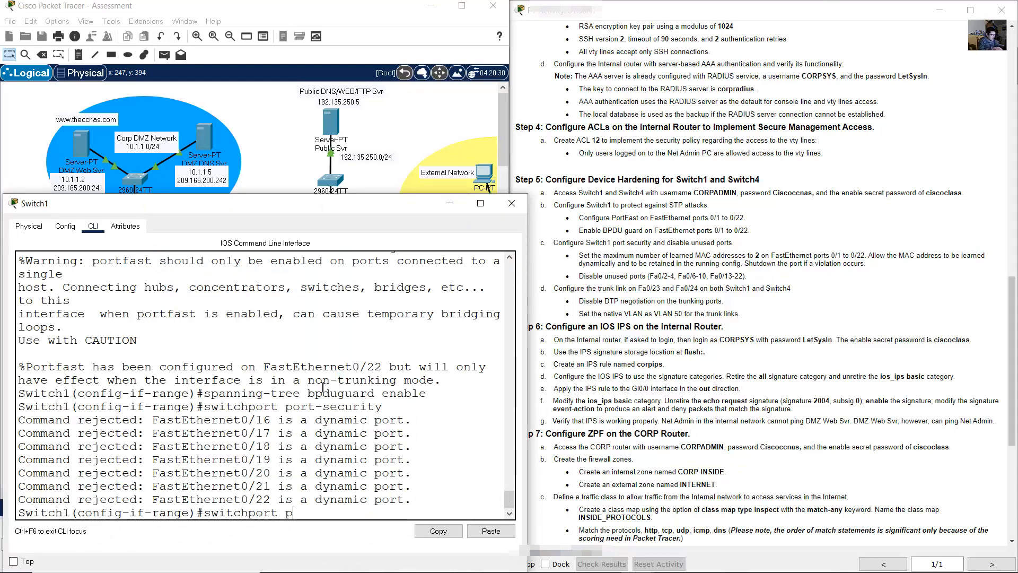
{"action": "key", "text": "BackSpace"}
{"action": "key", "text": "BackSpace"}
{"action": "key", "text": "BackSpace"}
{"action": "key", "text": "BackSpace"}
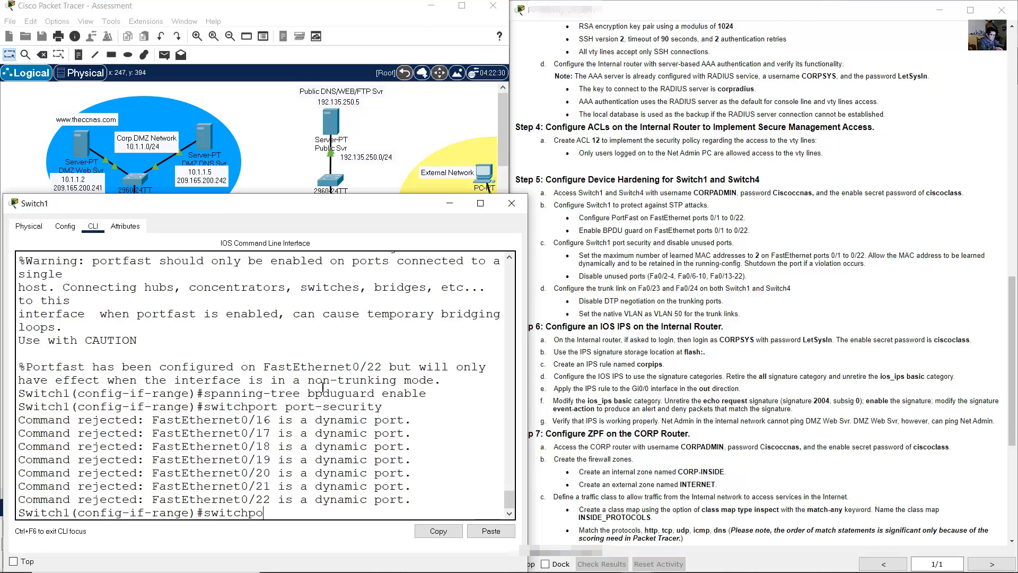
{"action": "type", "text": "rt mode a"}
{"action": "key", "text": "Return"}
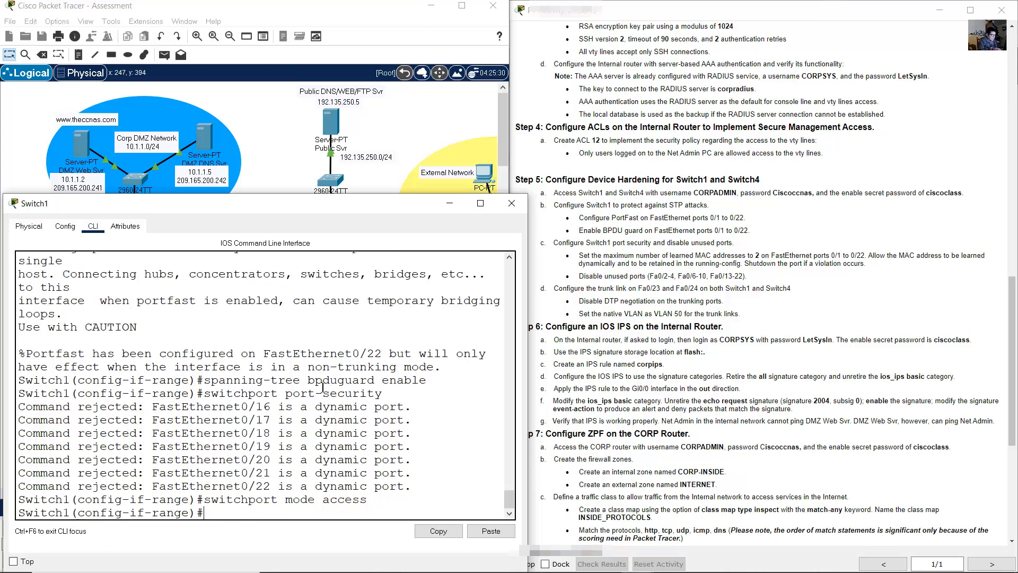
- Enable port security and limit each port to a maximum of 2 MAC addresses
{"action": "key", "text": "Up"}
{"action": "key", "text": "Up"}
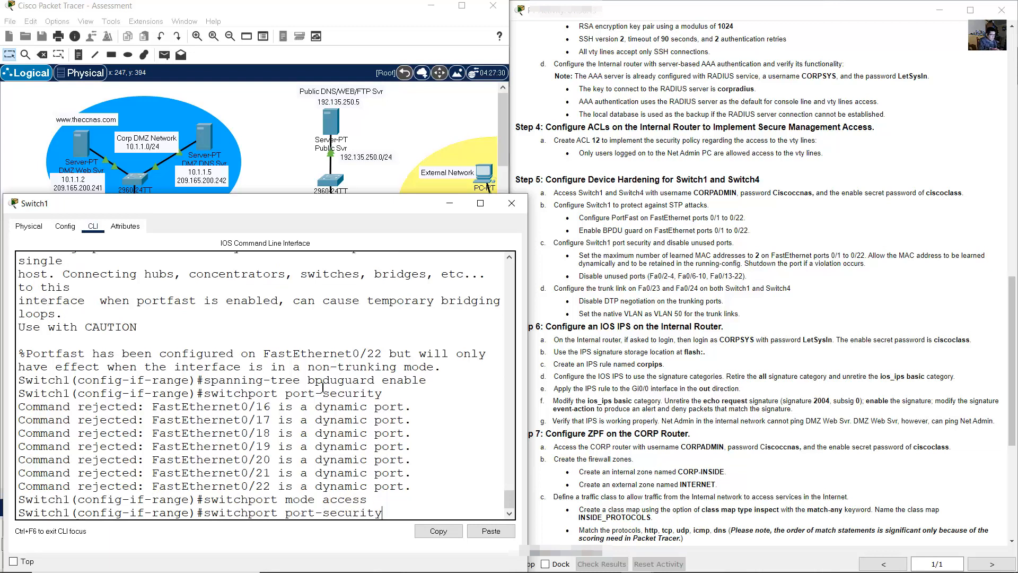
{"action": "key", "text": "Return"}
{"action": "key", "text": "Up"}
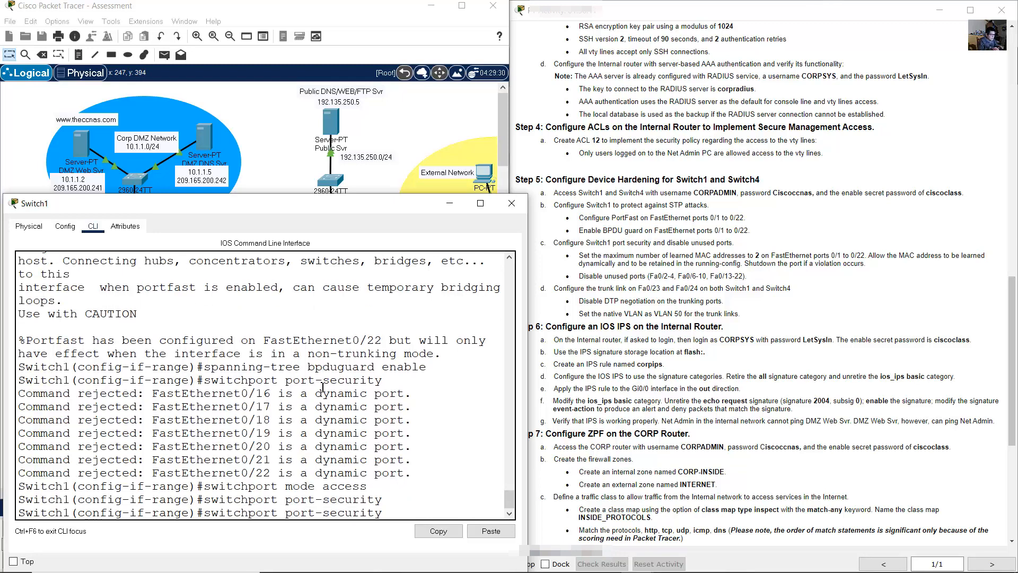
{"action": "type", "text": "2"}
{"action": "type", "text": "aximum "}
{"action": "type", "text": "2"}
{"action": "key", "text": "Return"}
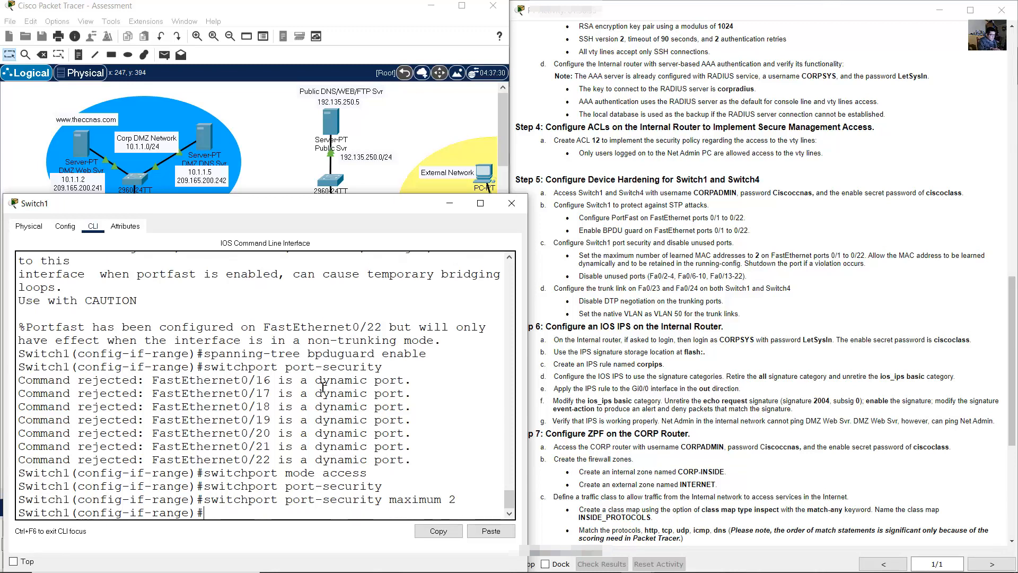
- Enable sticky learning with switchport port-security mac-address sticky
{"action": "left_click", "coordinate": [878, 256]}
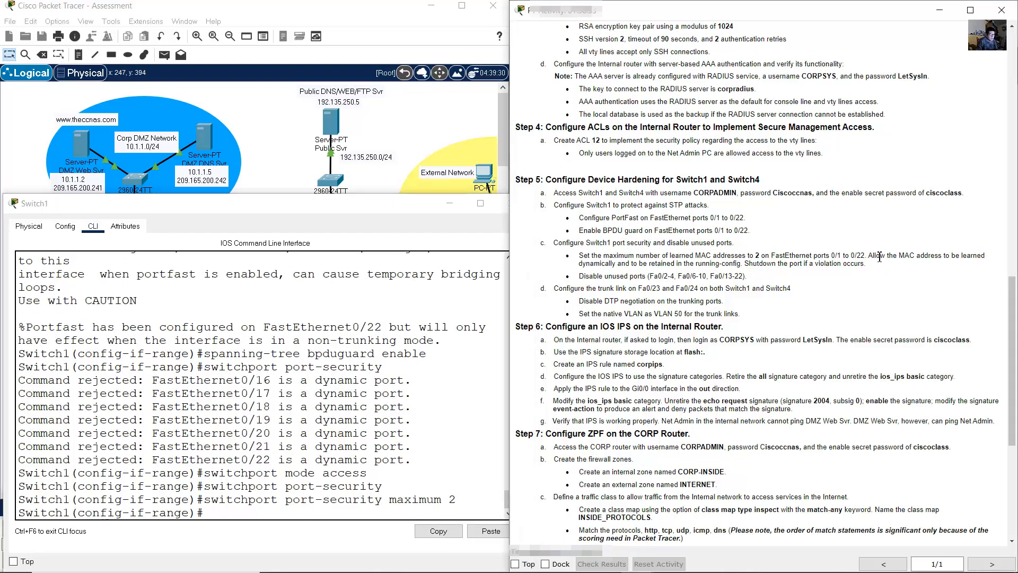
{"action": "left_click_drag", "start_coordinate": [876, 256], "coordinate": [630, 266]}
{"action": "left_click", "coordinate": [349, 357]}
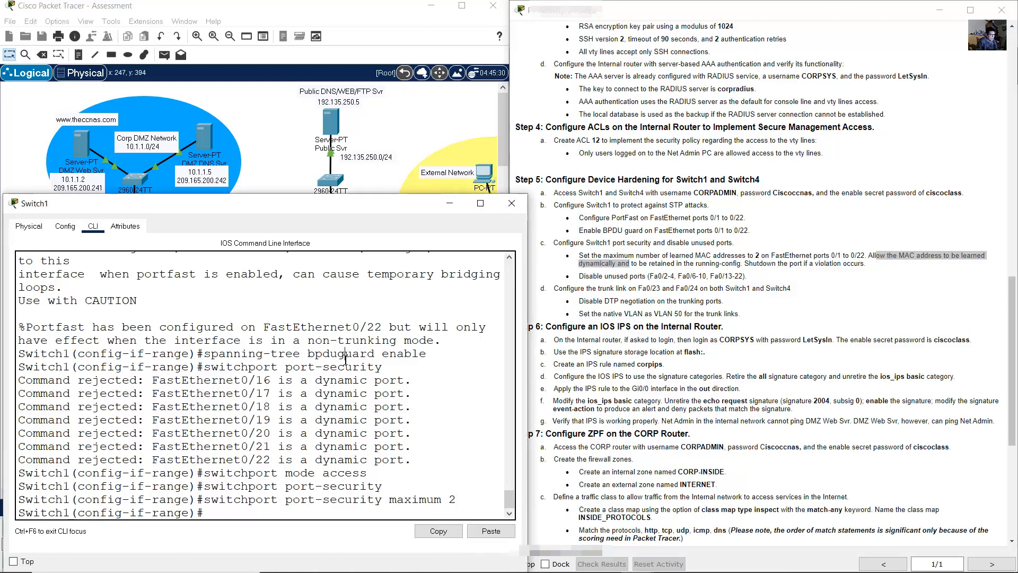
{"action": "key", "text": "Up"}
{"action": "key", "text": "BackSpace"}
{"action": "key", "text": "BackSpace"}
{"action": "key", "text": "BackSpace"}
{"action": "key", "text": "BackSpace"}
{"action": "key", "text": "BackSpace"}
{"action": "key", "text": "BackSpace"}
{"action": "key", "text": "BackSpace"}
{"action": "key", "text": "BackSpace"}
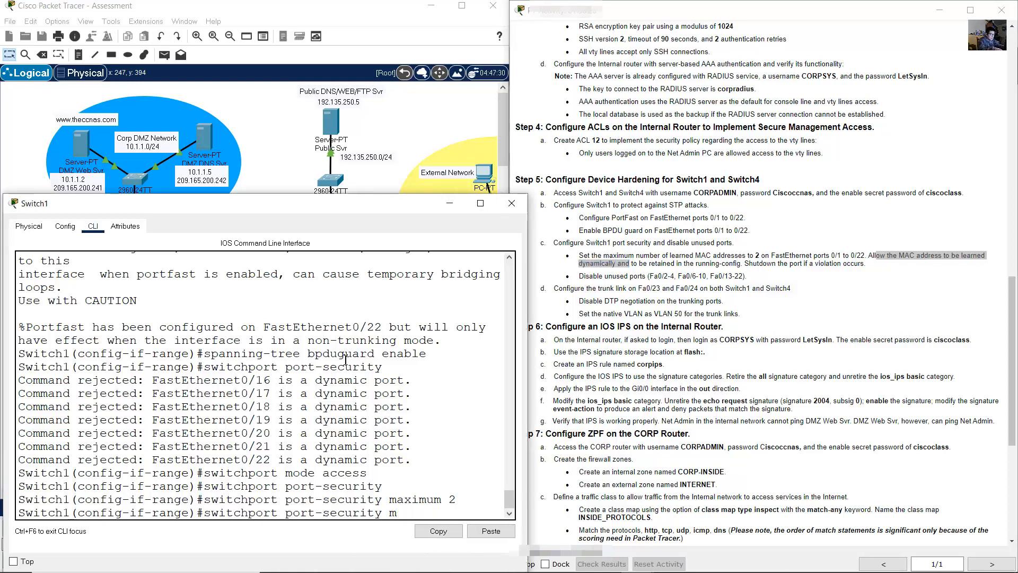
{"action": "type", "text": "ac-address sticky"}
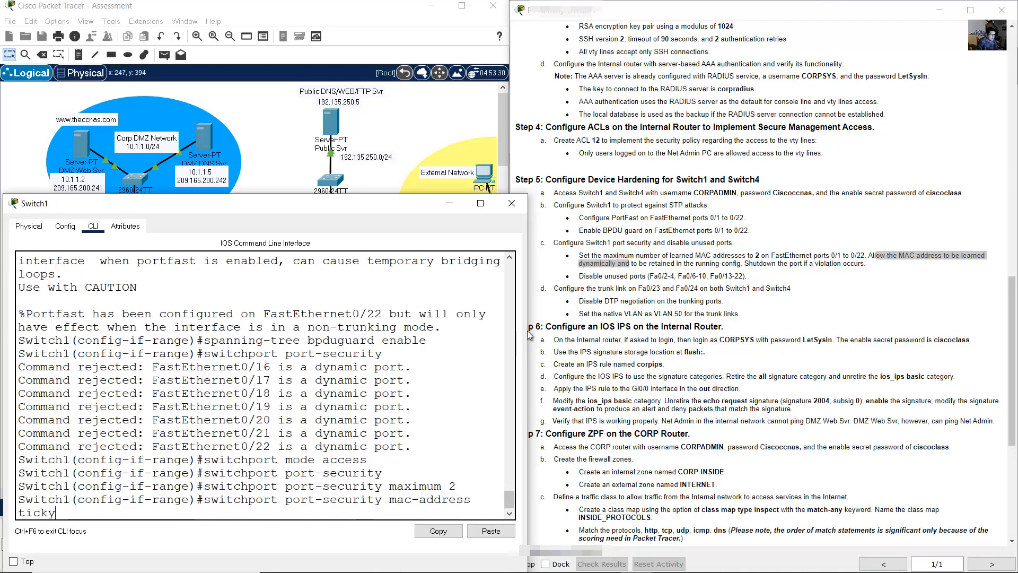
{"action": "left_click_drag", "start_coordinate": [528, 329], "coordinate": [577, 331]}
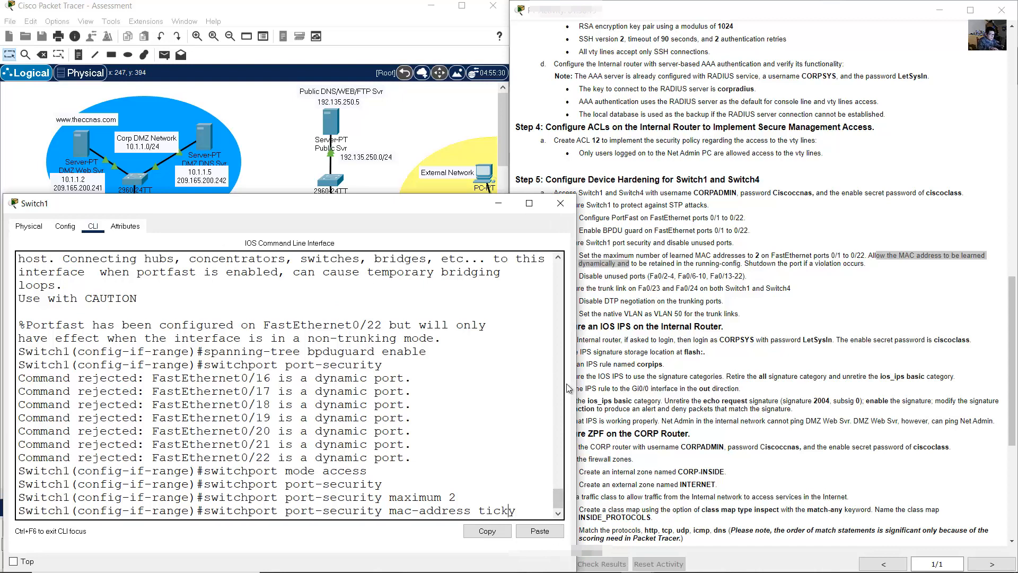
{"action": "type", "text": "s"}
{"action": "key", "text": "Right"}
{"action": "key", "text": "Right"}
{"action": "key", "text": "Return"}
- Set the port security violation action to shutdown
{"action": "left_click", "coordinate": [742, 255]}
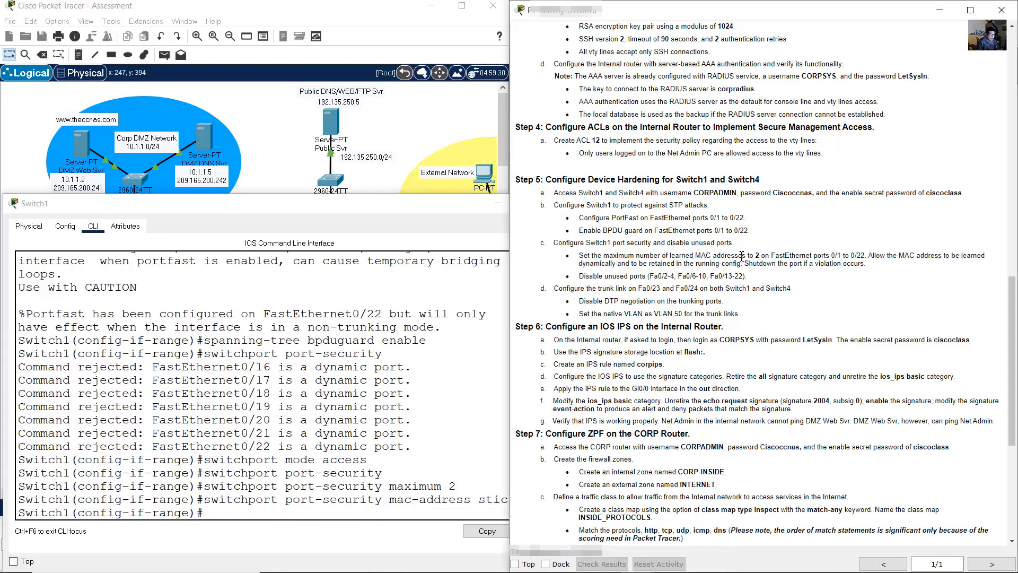
{"action": "left_click_drag", "start_coordinate": [749, 263], "coordinate": [843, 265]}
{"action": "left_click", "coordinate": [421, 347]}
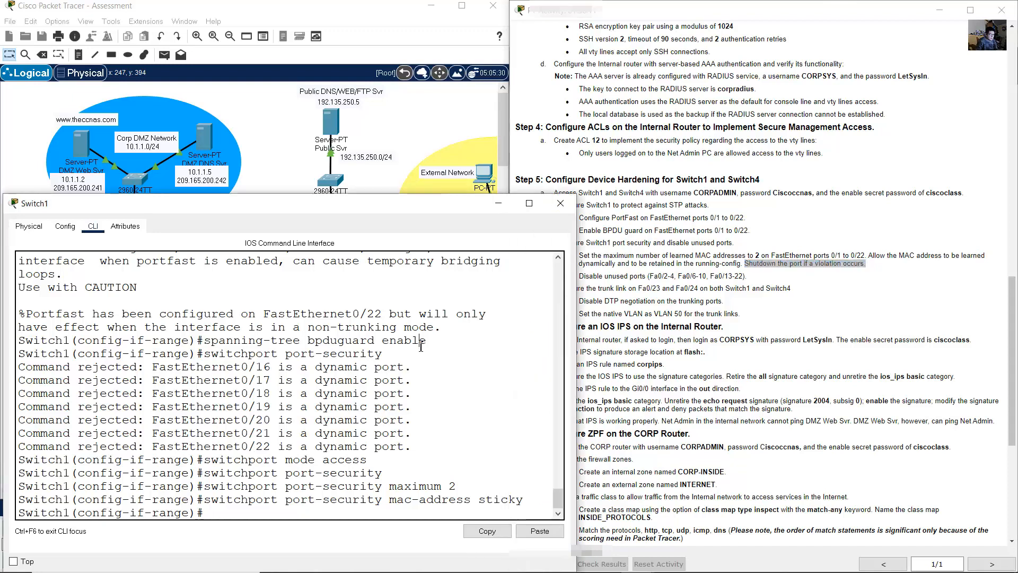
{"action": "key", "text": "Up"}
{"action": "key", "text": "BackSpace"}
{"action": "key", "text": "BackSpace"}
{"action": "key", "text": "BackSpace"}
{"action": "key", "text": "BackSpace"}
{"action": "key", "text": "BackSpace"}
{"action": "key", "text": "BackSpace"}
{"action": "key", "text": "BackSpace"}
{"action": "key", "text": "BackSpace"}
{"action": "key", "text": "BackSpace"}
{"action": "key", "text": "BackSpace"}
{"action": "key", "text": "BackSpace"}
{"action": "key", "text": "BackSpace"}
{"action": "key", "text": "BackSpace"}
{"action": "key", "text": "BackSpace"}
{"action": "key", "text": "BackSpace"}
{"action": "key", "text": "BackSpace"}
{"action": "key", "text": "BackSpace"}
{"action": "key", "text": "BackSpace"}
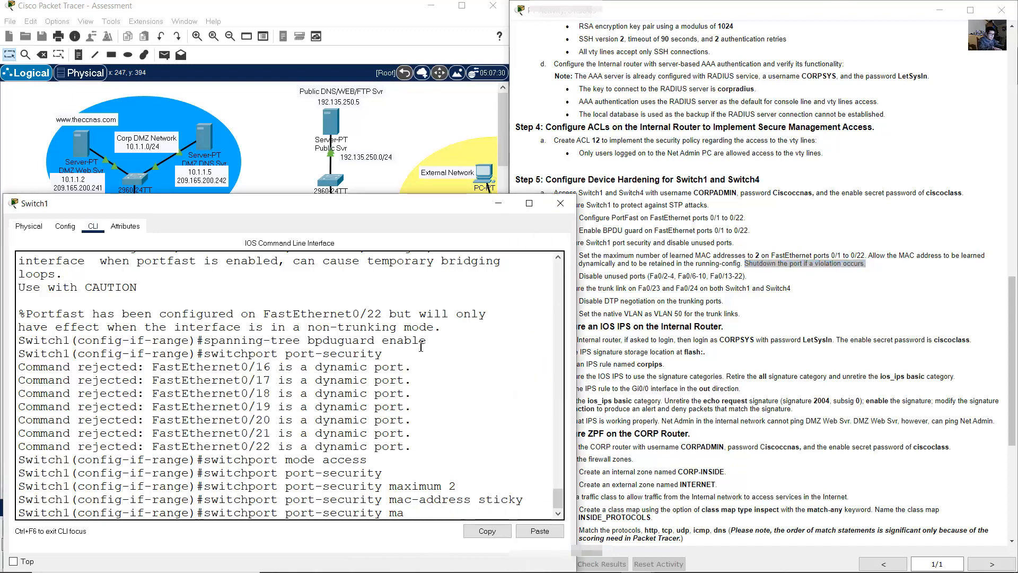
{"action": "type", "text": "violation shutdown"}
{"action": "key", "text": "Return"}
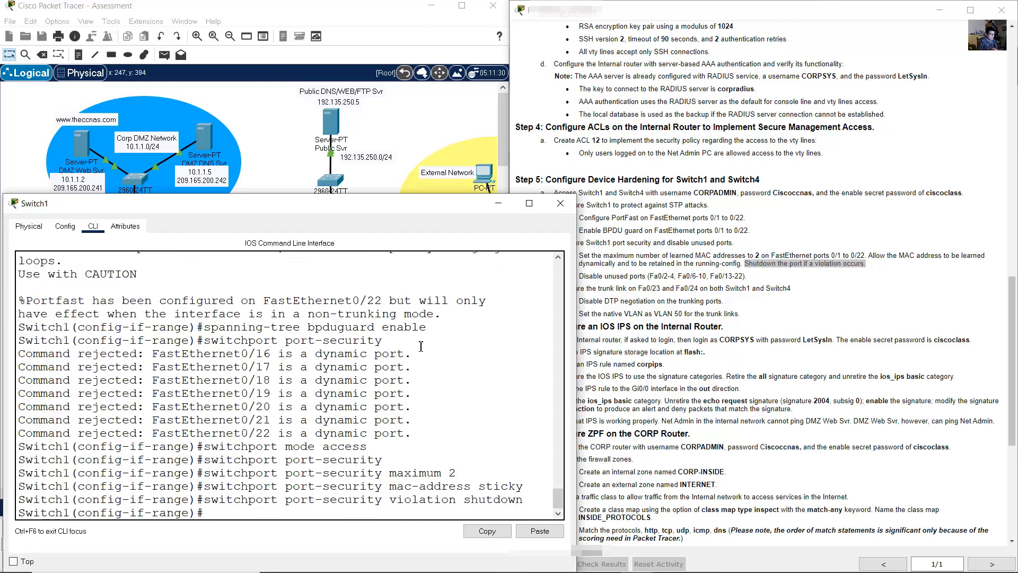
{"action": "left_click", "coordinate": [613, 280]}
{"action": "left_click_drag", "start_coordinate": [578, 276], "coordinate": [751, 280]}
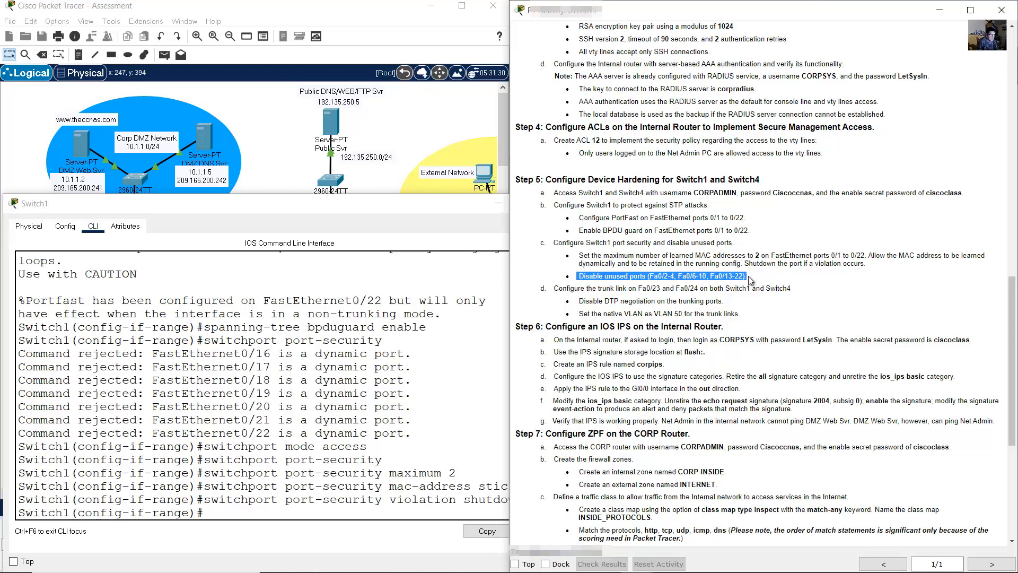
- Exit the old range and select interface range f0/2-4,f0/6-10,f0/13-22
{"action": "left_click", "coordinate": [431, 357]}
{"action": "type", "text": "in"}
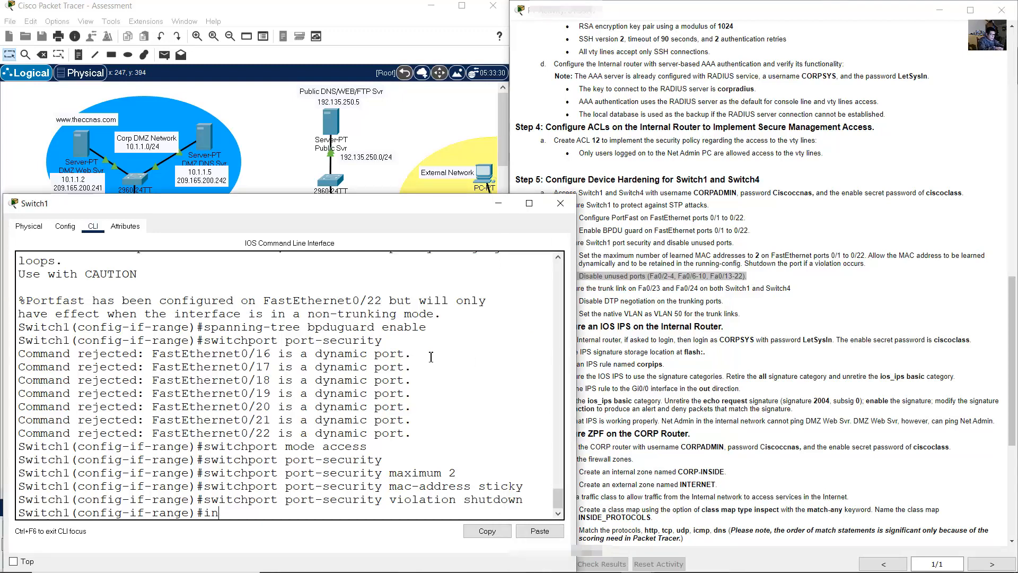
{"action": "key", "text": "BackSpace"}
{"action": "key", "text": "BackSpace"}
{"action": "type", "text": "exit"}
{"action": "key", "text": "Return"}
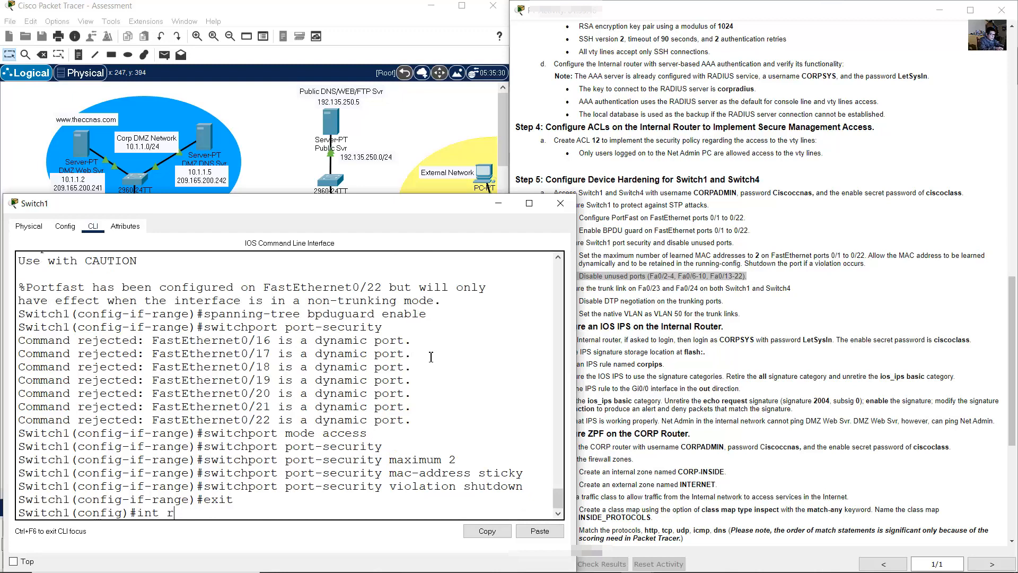
{"action": "type", "text": "int range f0/2-4,f0/"}
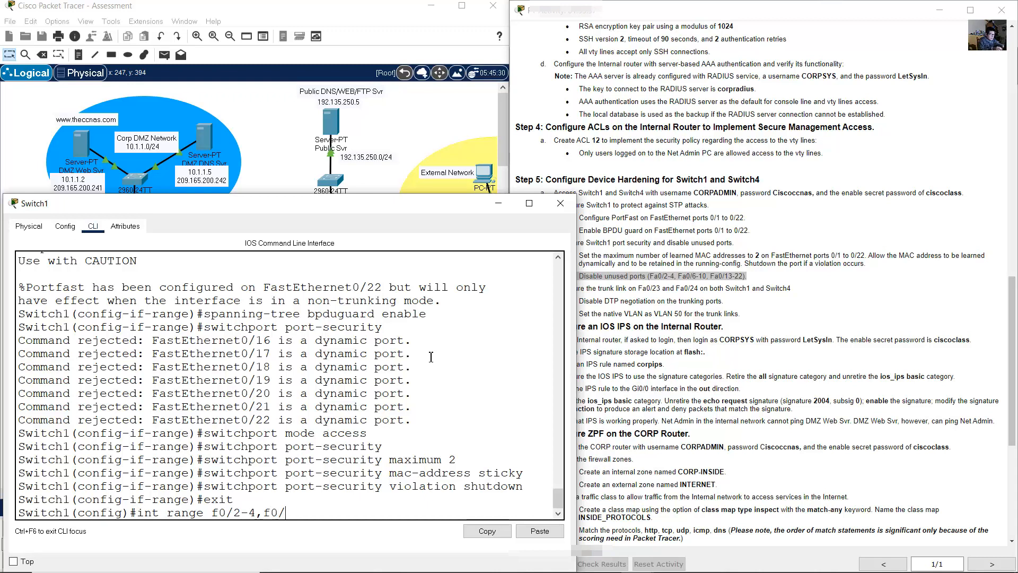
{"action": "type", "text": "6-10,f0/13-22"}
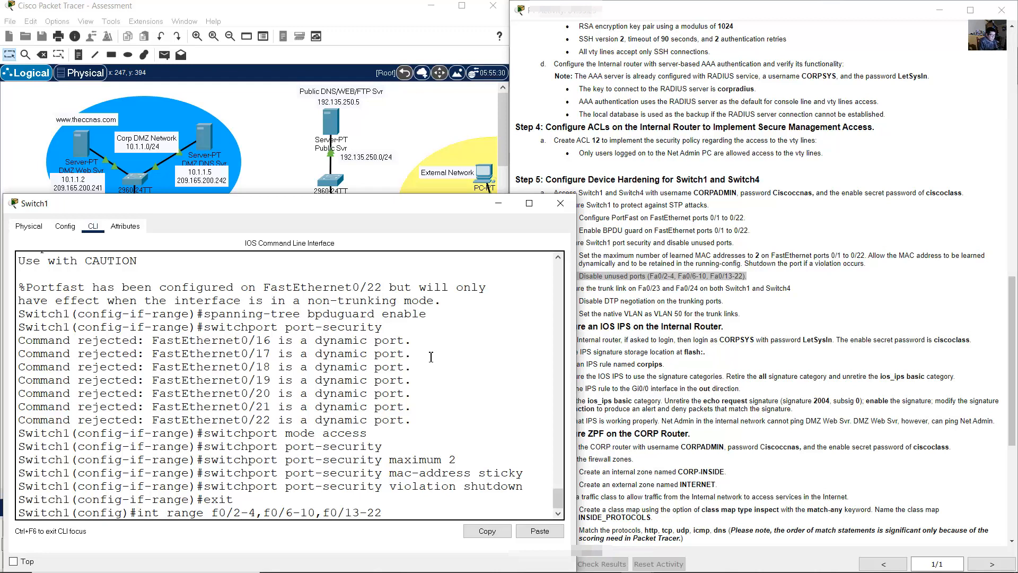
{"action": "key", "text": "Return"}
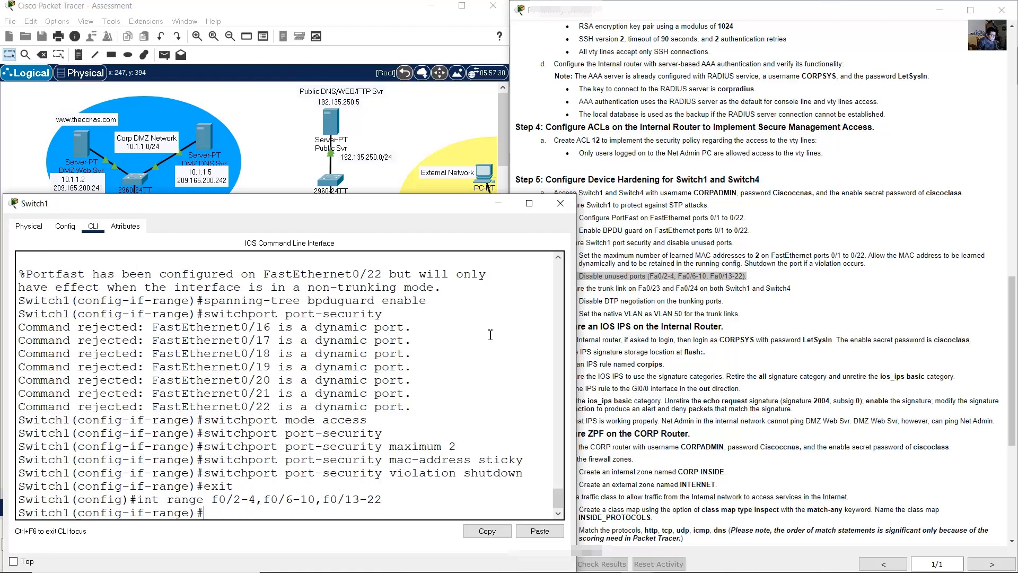
- Run shutdown on the unused port range and check the console output
{"action": "left_click", "coordinate": [712, 314]}
{"action": "left_click_drag", "start_coordinate": [563, 290], "coordinate": [744, 276]}
{"action": "left_click", "coordinate": [300, 408]}
{"action": "type", "text": "shutdown"}
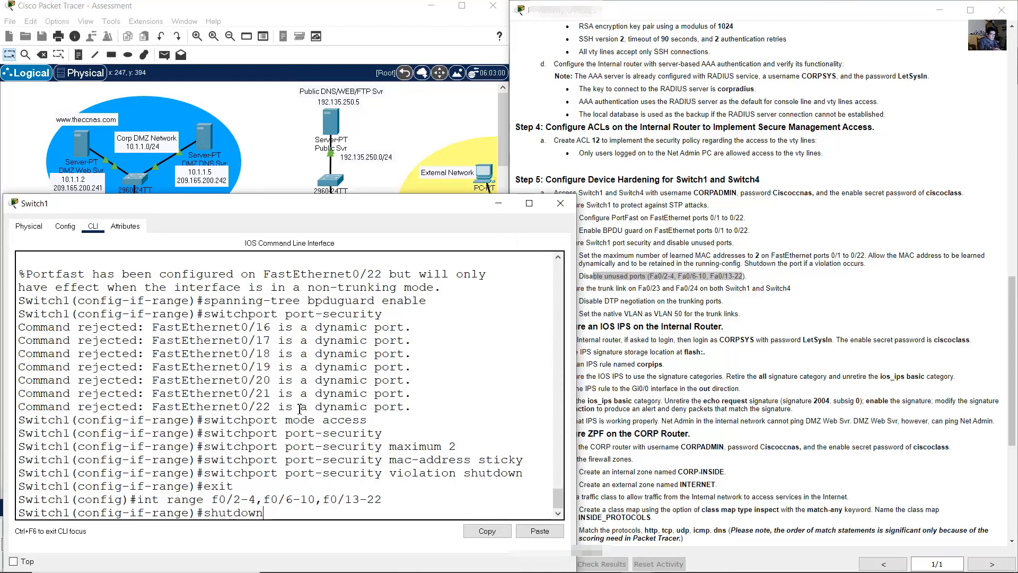
{"action": "key", "text": "Return"}
{"action": "key", "text": "Return"}
{"action": "scroll", "coordinate": [299, 408], "scroll_direction": "up", "scroll_amount": 20}
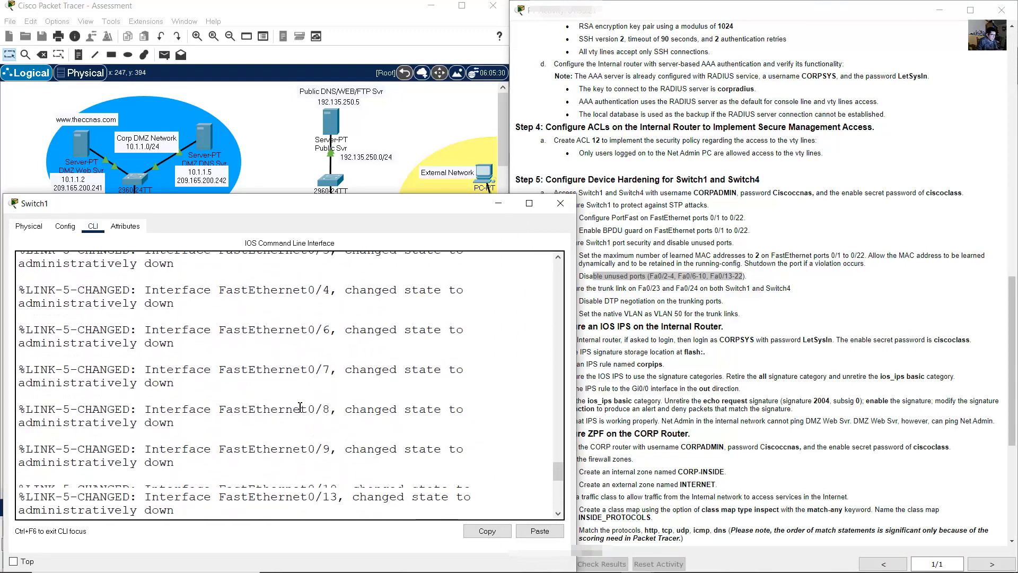
{"action": "left_click_drag", "start_coordinate": [212, 423], "coordinate": [305, 450]}
{"action": "left_click", "coordinate": [305, 450]}
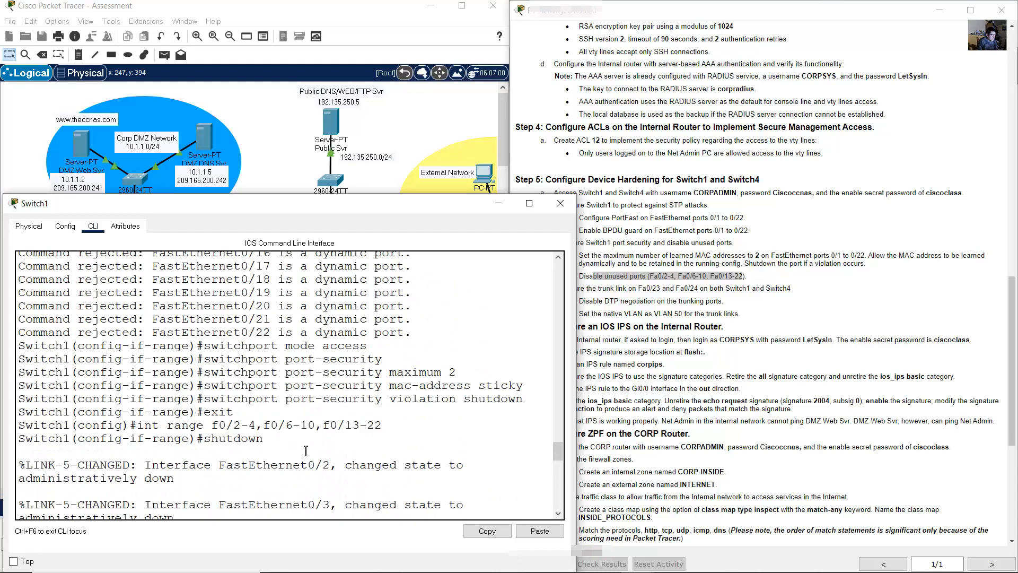
{"action": "scroll", "coordinate": [313, 450], "scroll_direction": "down", "scroll_amount": 13}
{"action": "scroll", "coordinate": [317, 451], "scroll_direction": "down", "scroll_amount": 5}
{"action": "left_click", "coordinate": [554, 289]}
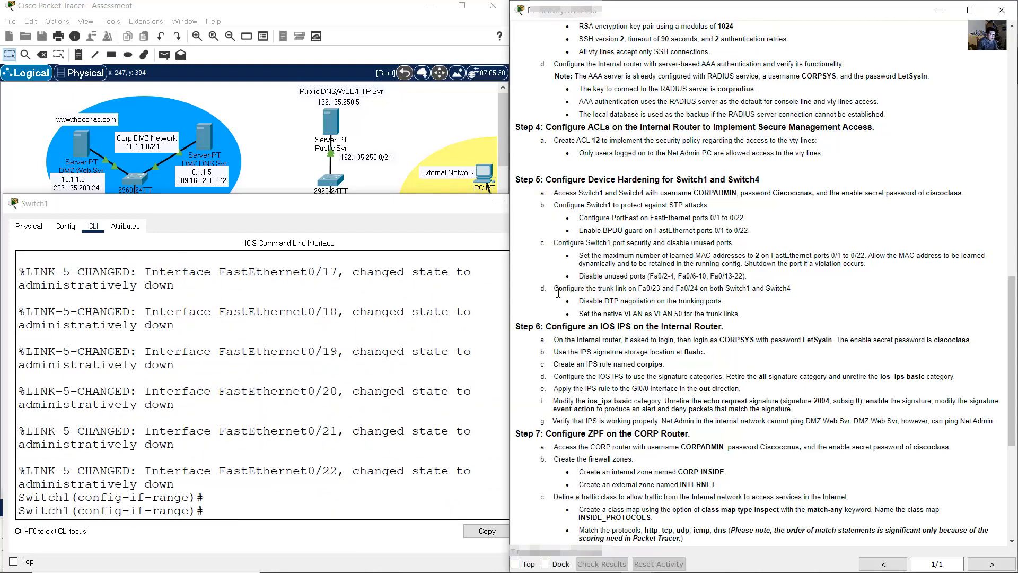
- Leave the previous interface range and select Switch1 ports Fa0/23–24 with int range
{"action": "left_click_drag", "start_coordinate": [553, 289], "coordinate": [792, 288]}
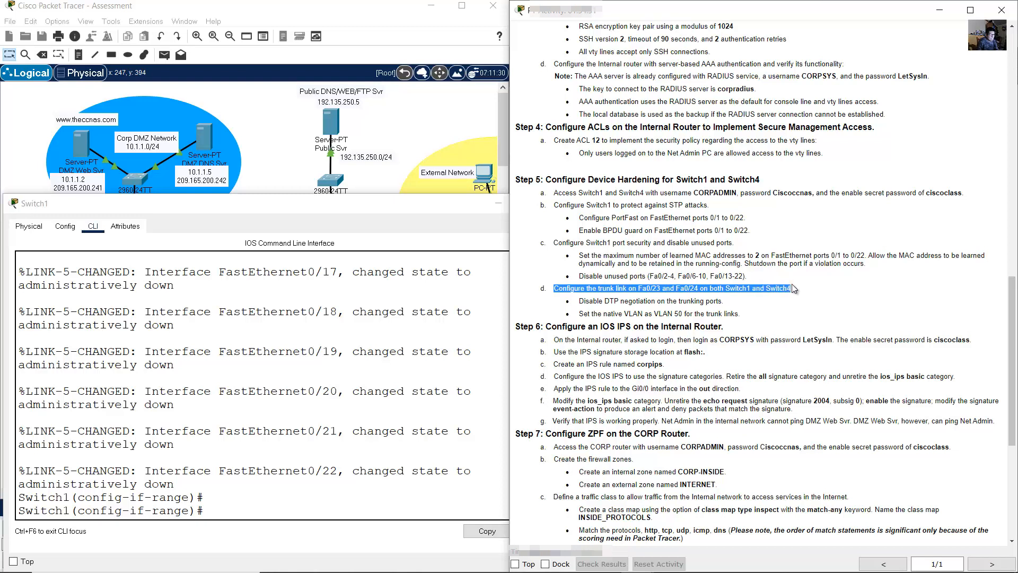
{"action": "left_click", "coordinate": [283, 518]}
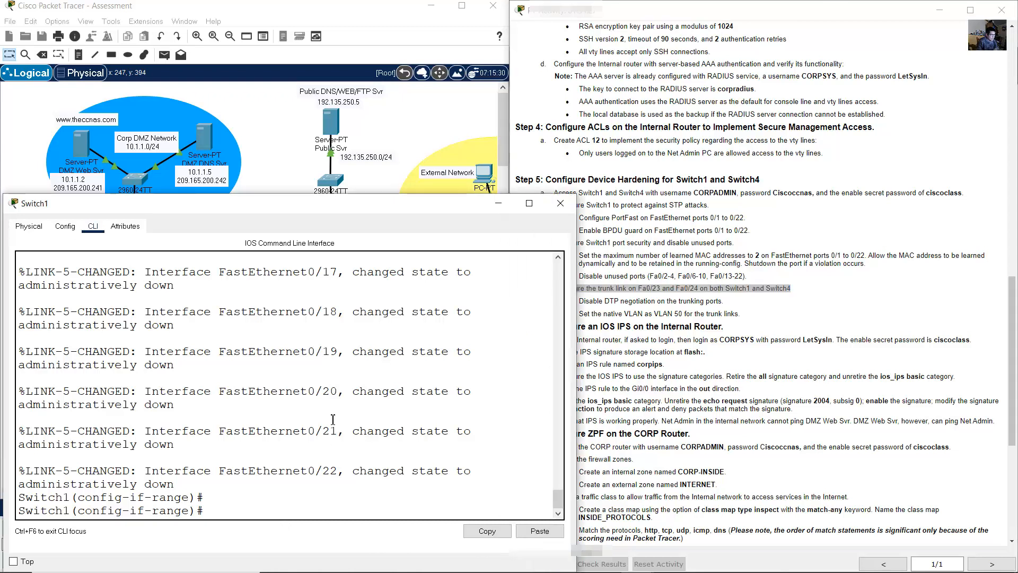
{"action": "type", "text": "exit"}
{"action": "key", "text": "Return"}
{"action": "type", "text": "int range f0/2-4,f0/6-10,f0/13-2"}
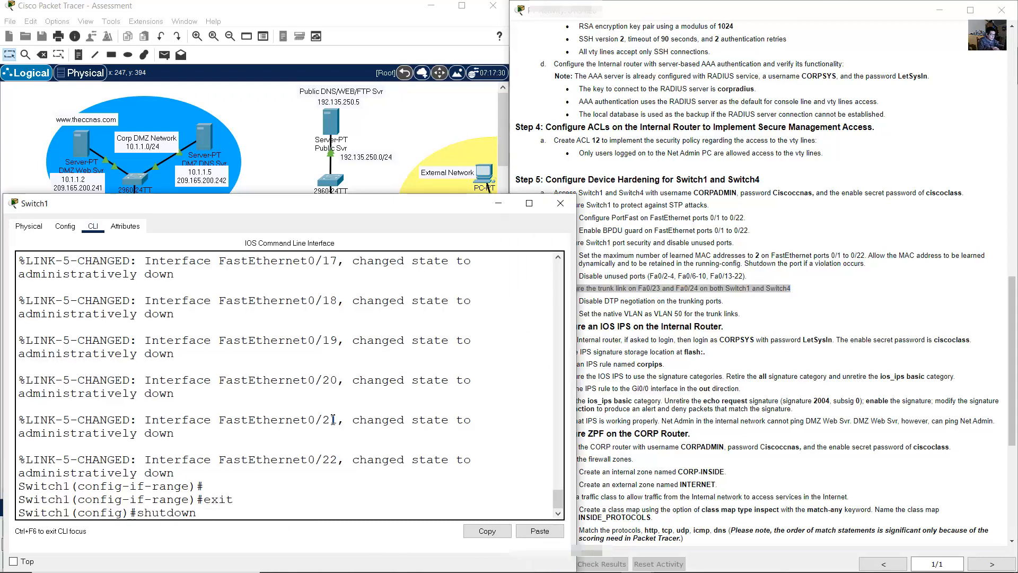
{"action": "key", "text": "BackSpace"}
{"action": "key", "text": "BackSpace"}
{"action": "key", "text": "BackSpace"}
{"action": "key", "text": "BackSpace"}
{"action": "key", "text": "BackSpace"}
{"action": "key", "text": "BackSpace"}
{"action": "key", "text": "BackSpace"}
{"action": "key", "text": "BackSpace"}
{"action": "key", "text": "BackSpace"}
{"action": "key", "text": "BackSpace"}
{"action": "key", "text": "BackSpace"}
{"action": "key", "text": "BackSpace"}
{"action": "key", "text": "BackSpace"}
{"action": "key", "text": "BackSpace"}
{"action": "key", "text": "BackSpace"}
{"action": "key", "text": "BackSpace"}
{"action": "type", "text": "3"}
{"action": "key", "text": "Right"}
{"action": "type", "text": "2"}
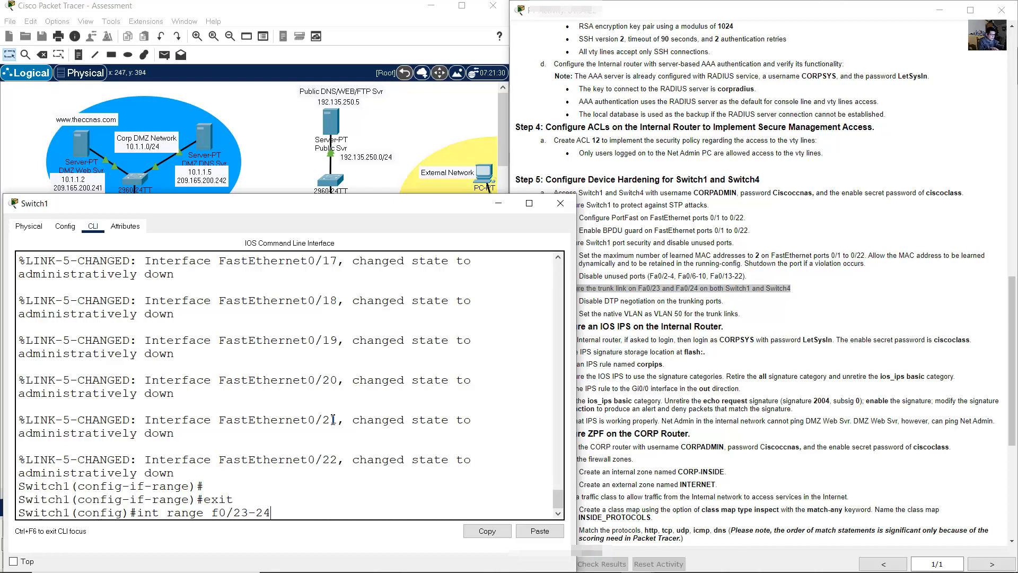
{"action": "key", "text": "Return"}
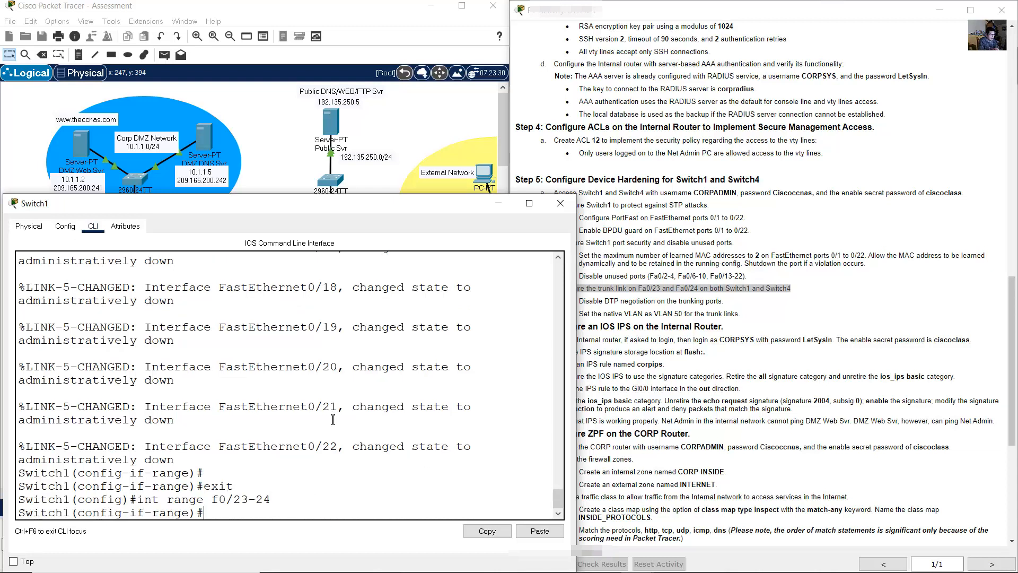
- Make Fa0/23–24 static trunks with switchport mode trunk and switchport nonegotiate
{"action": "type", "text": "switchport mode trunk"}
{"action": "key", "text": "Return"}
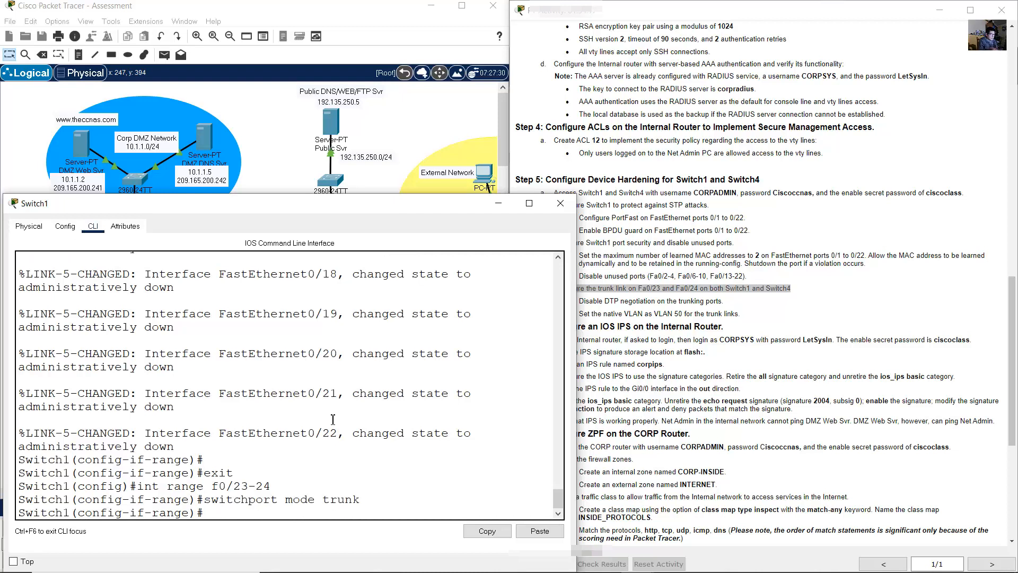
{"action": "left_click", "coordinate": [708, 303]}
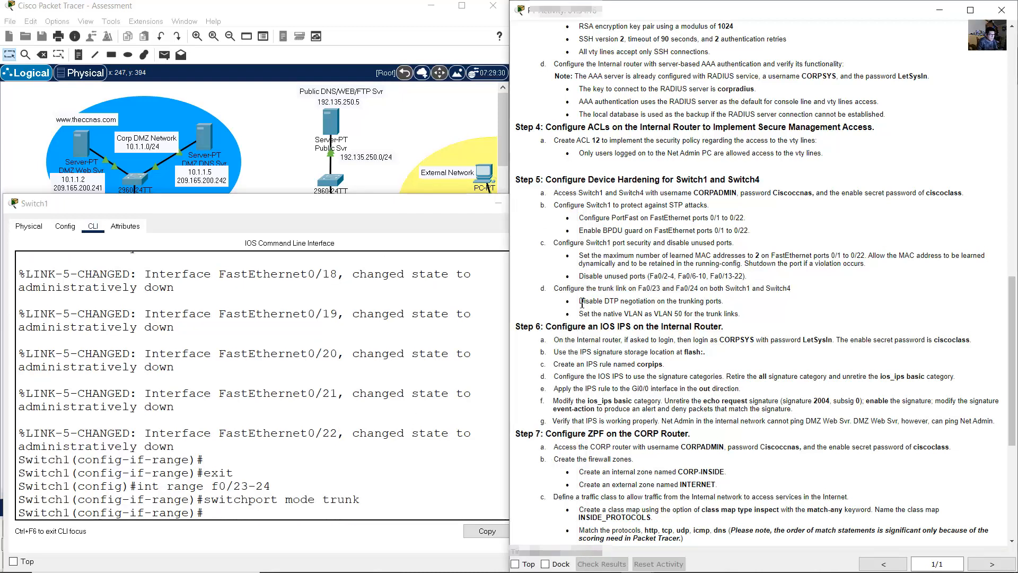
{"action": "left_click_drag", "start_coordinate": [580, 302], "coordinate": [722, 303]}
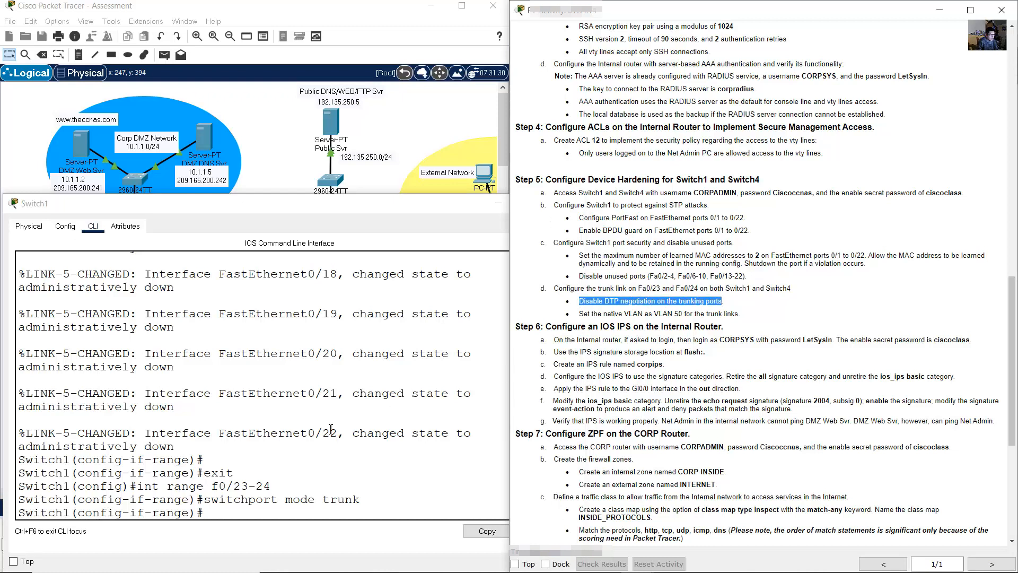
{"action": "left_click", "coordinate": [293, 428]}
{"action": "key", "text": "Up"}
{"action": "key", "text": "BackSpace"}
{"action": "key", "text": "BackSpace"}
{"action": "key", "text": "BackSpace"}
{"action": "key", "text": "BackSpace"}
{"action": "key", "text": "BackSpace"}
{"action": "key", "text": "BackSpace"}
{"action": "key", "text": "BackSpace"}
{"action": "key", "text": "BackSpace"}
{"action": "key", "text": "BackSpace"}
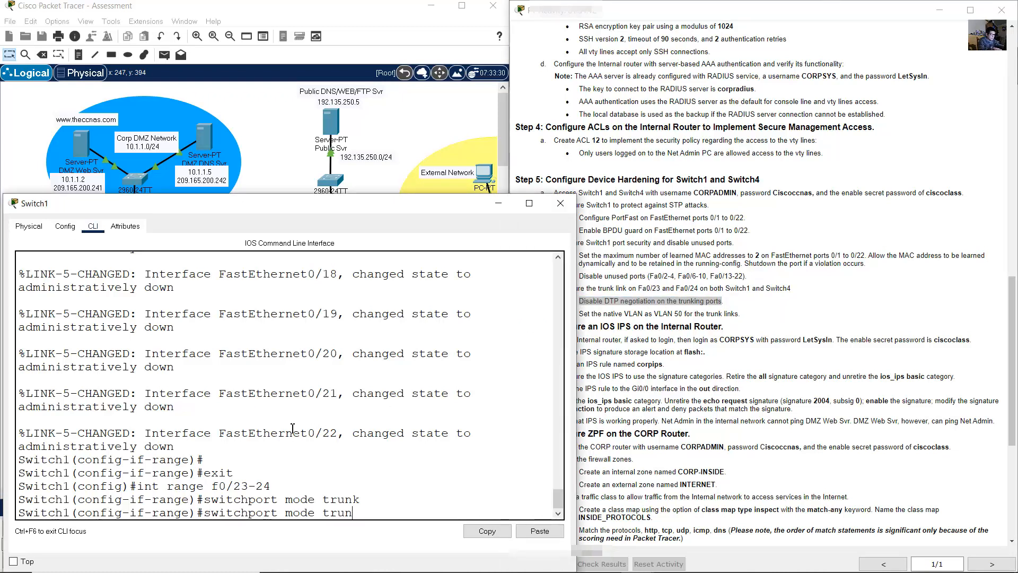
{"action": "type", "text": "none"}
{"action": "key", "text": "BackSpace"}
{"action": "type", "text": "egotiate"}
{"action": "key", "text": "Return"}
- Set native VLAN 50 on the trunks and return to global configuration
{"action": "left_click", "coordinate": [659, 313]}
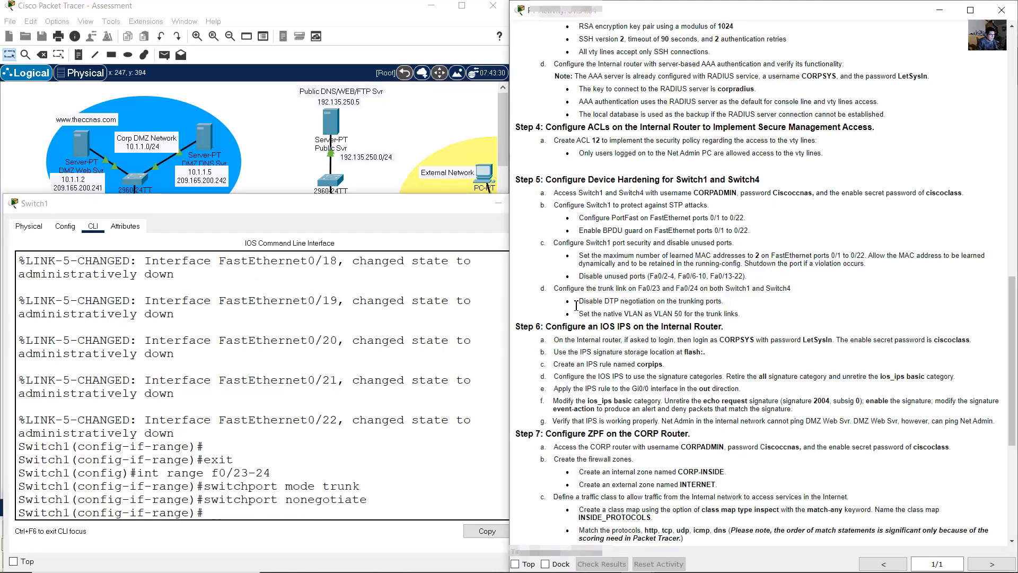
{"action": "left_click_drag", "start_coordinate": [583, 313], "coordinate": [741, 316]}
{"action": "left_click", "coordinate": [351, 394]}
{"action": "key", "text": "Up"}
{"action": "key", "text": "Up"}
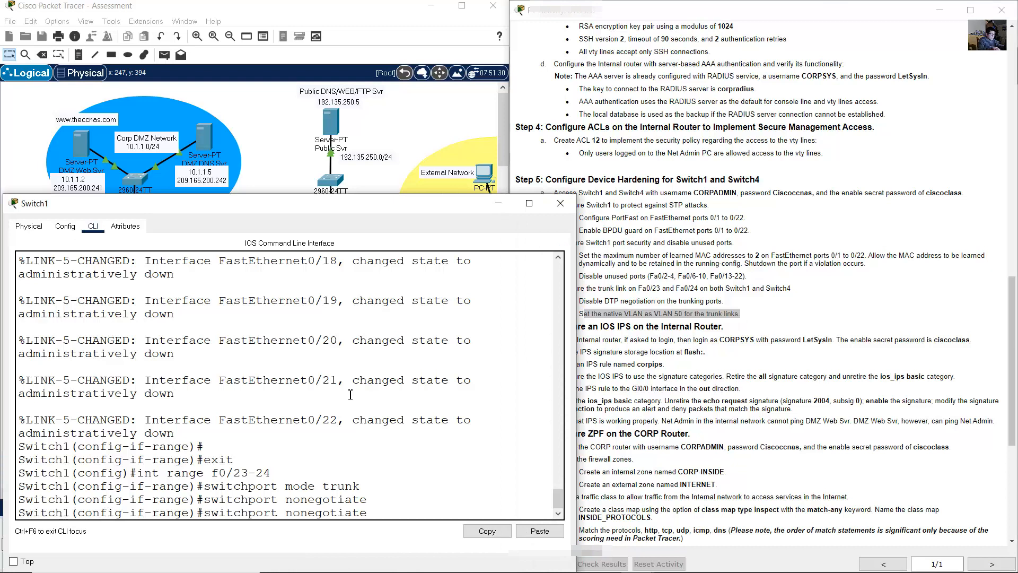
{"action": "key", "text": "BackSpace"}
{"action": "key", "text": "BackSpace"}
{"action": "key", "text": "BackSpace"}
{"action": "key", "text": "BackSpace"}
{"action": "key", "text": "BackSpace"}
{"action": "type", "text": "native vlan 50"}
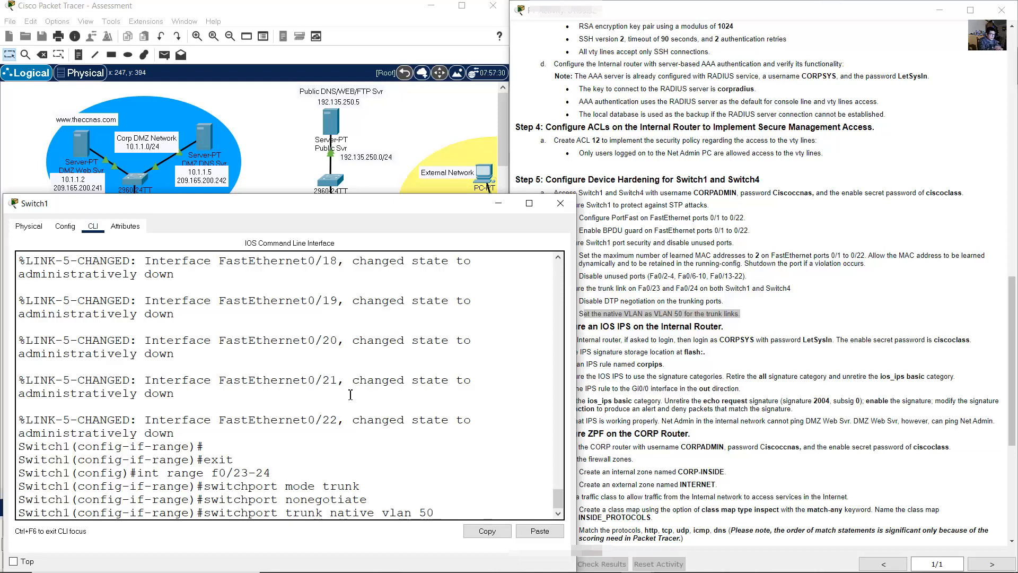
{"action": "key", "text": "Return"}
{"action": "type", "text": "exit"}
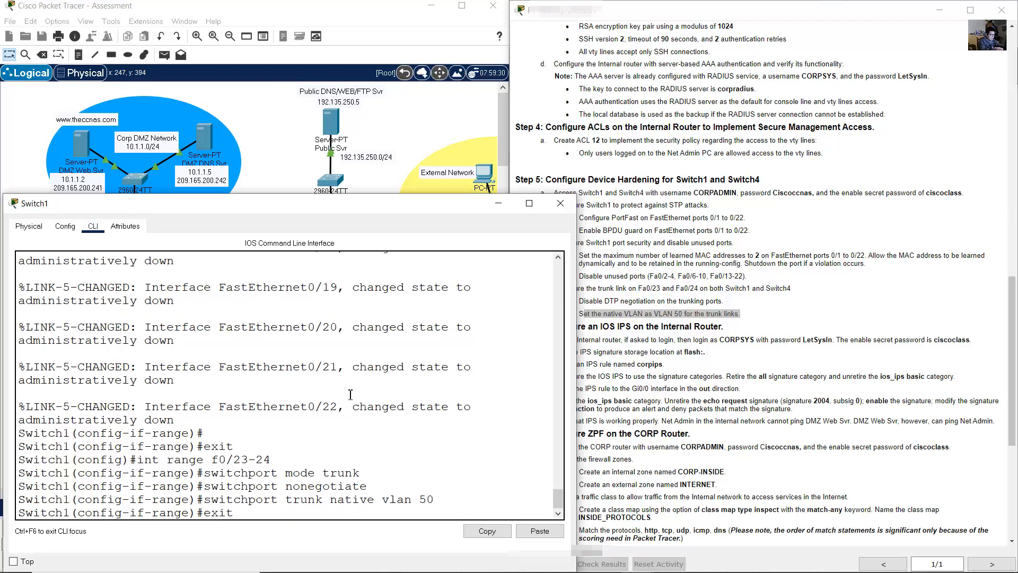
{"action": "key", "text": "Return"}
{"action": "left_click", "coordinate": [637, 325]}
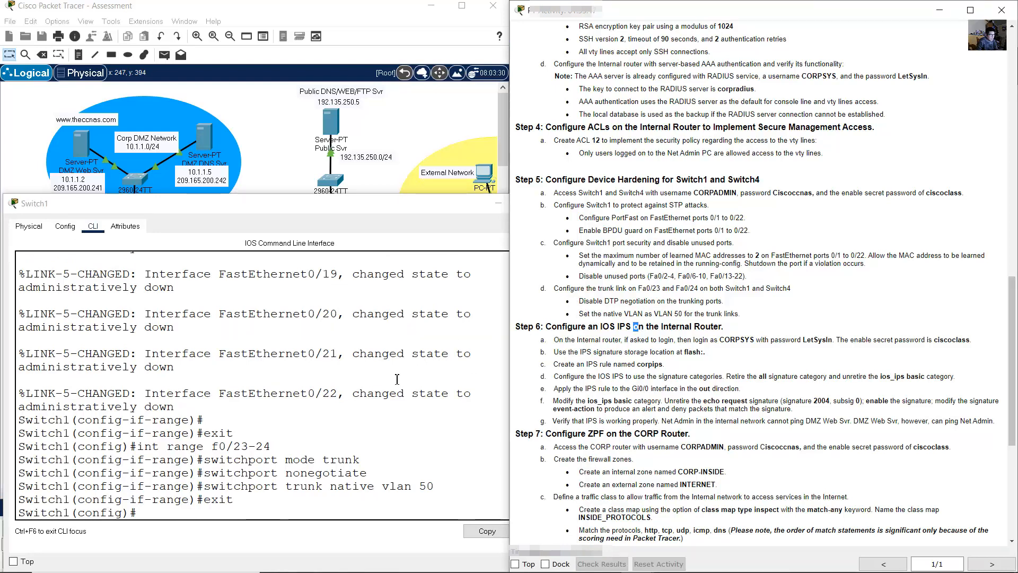
{"action": "left_click", "coordinate": [367, 394]}
{"action": "left_click_drag", "start_coordinate": [383, 491], "coordinate": [437, 488]}
{"action": "left_click", "coordinate": [340, 492]}
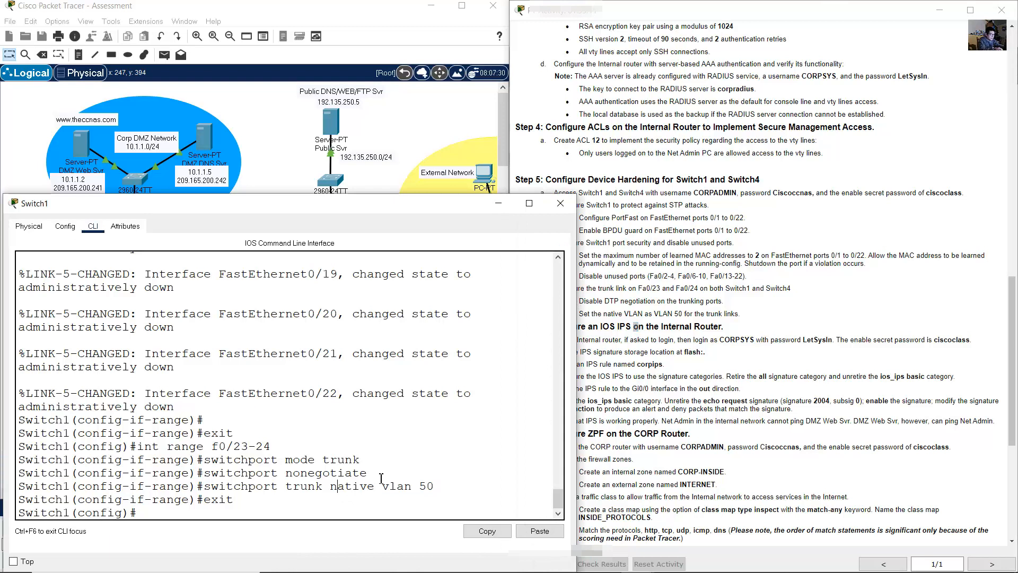
- Check Switch1's VLAN table with show vlan brief
{"action": "type", "text": "show vlan brief"}
{"action": "key", "text": "Return"}
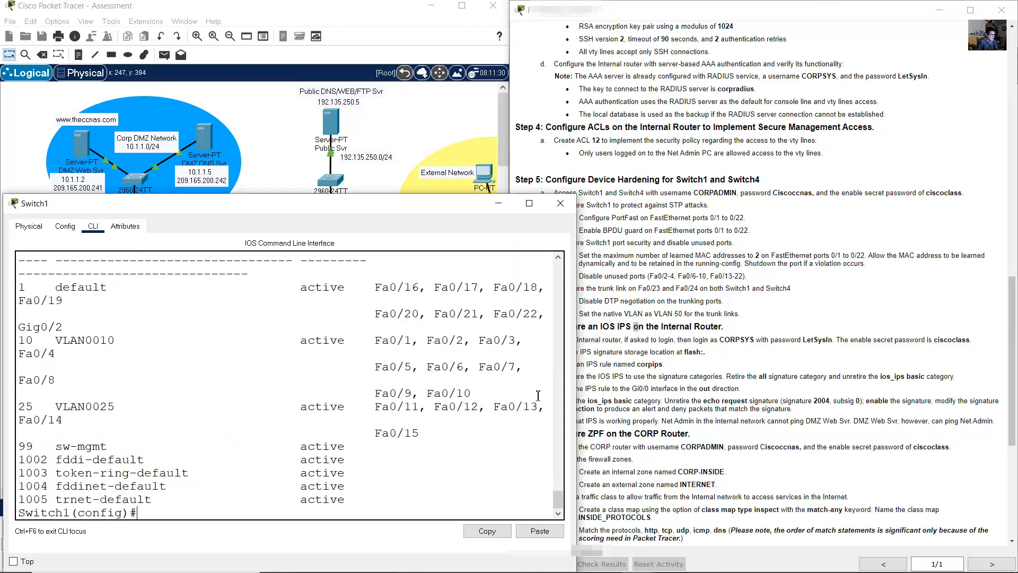
{"action": "left_click_drag", "start_coordinate": [574, 372], "coordinate": [711, 370]}
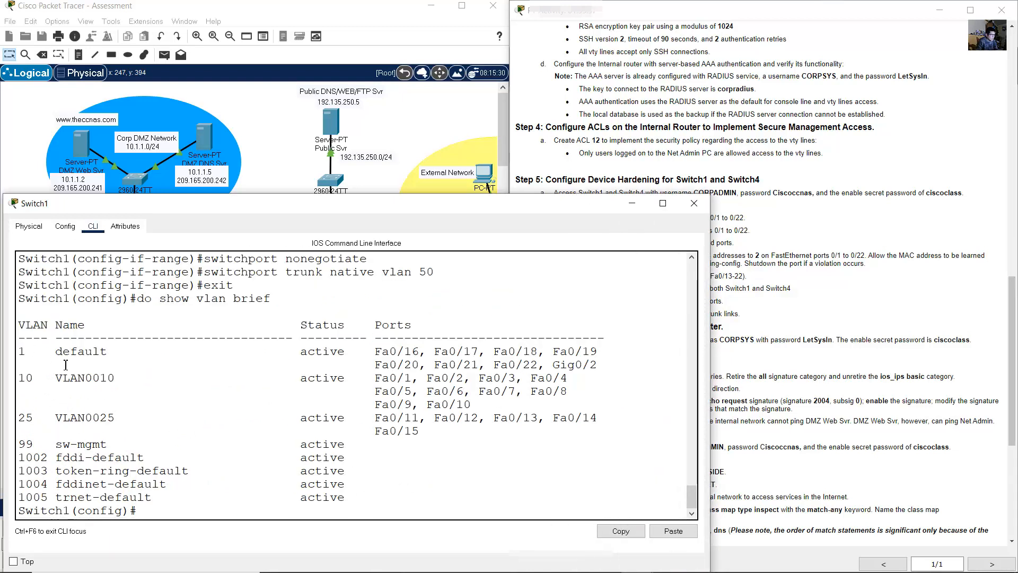
{"action": "left_click_drag", "start_coordinate": [25, 352], "coordinate": [466, 470]}
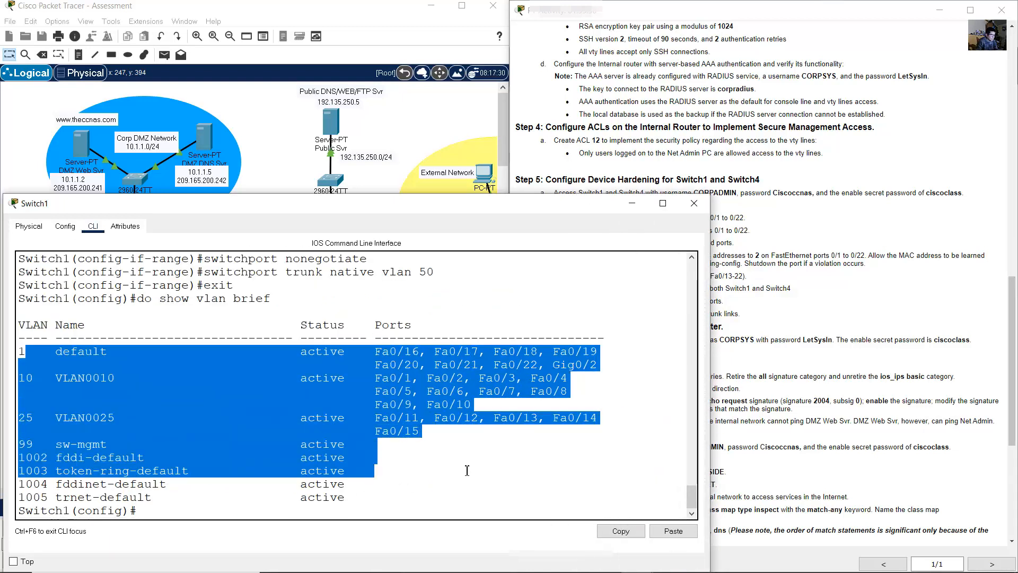
{"action": "left_click", "coordinate": [827, 313]}
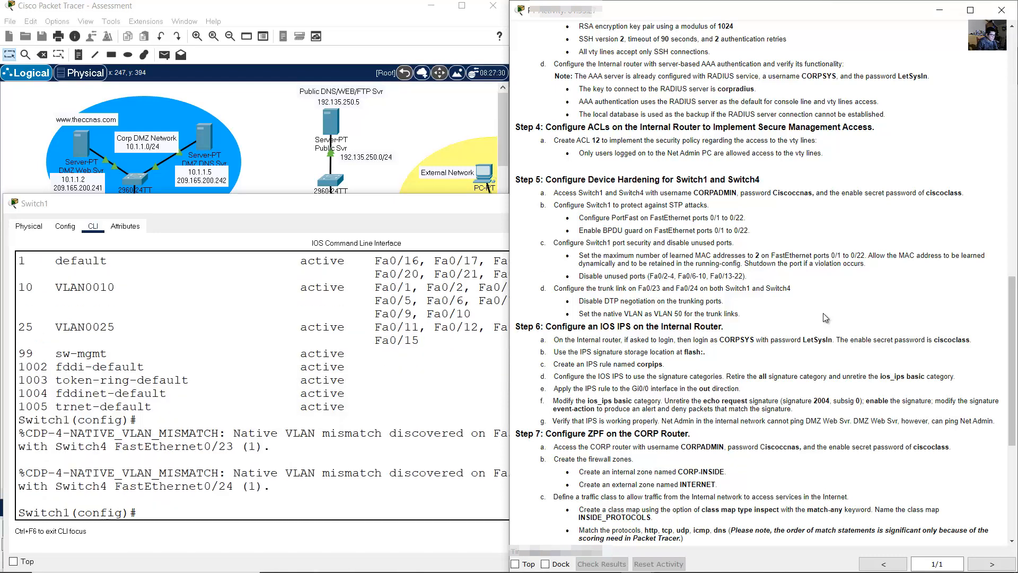
{"action": "scroll", "coordinate": [826, 317], "scroll_direction": "down", "scroll_amount": 1}
{"action": "left_click", "coordinate": [246, 478]}
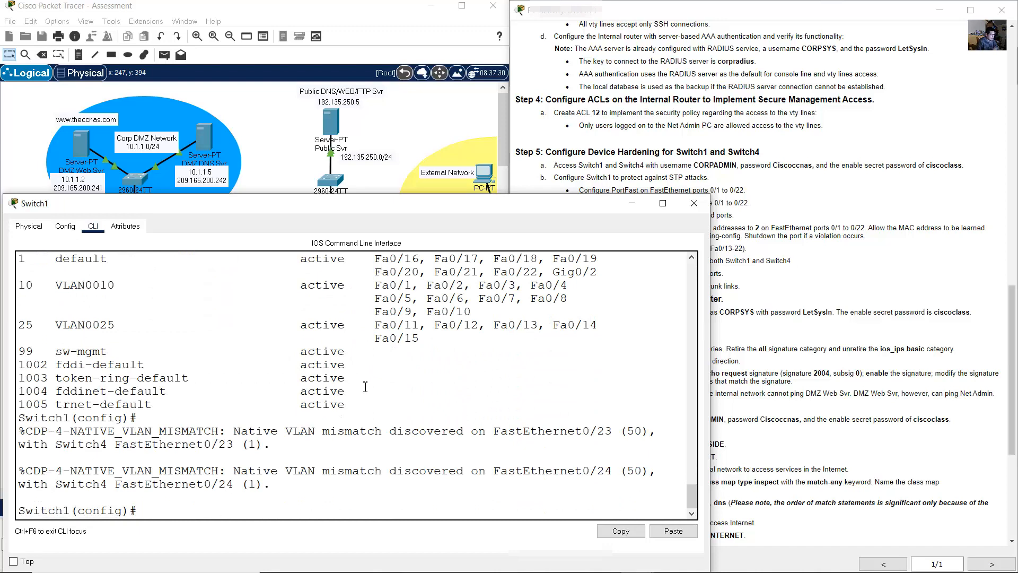
- Create VLAN 50, confirm it in the VLAN list, and put away the Switch1 window
{"action": "type", "text": "vlan 50"}
{"action": "key", "text": "Return"}
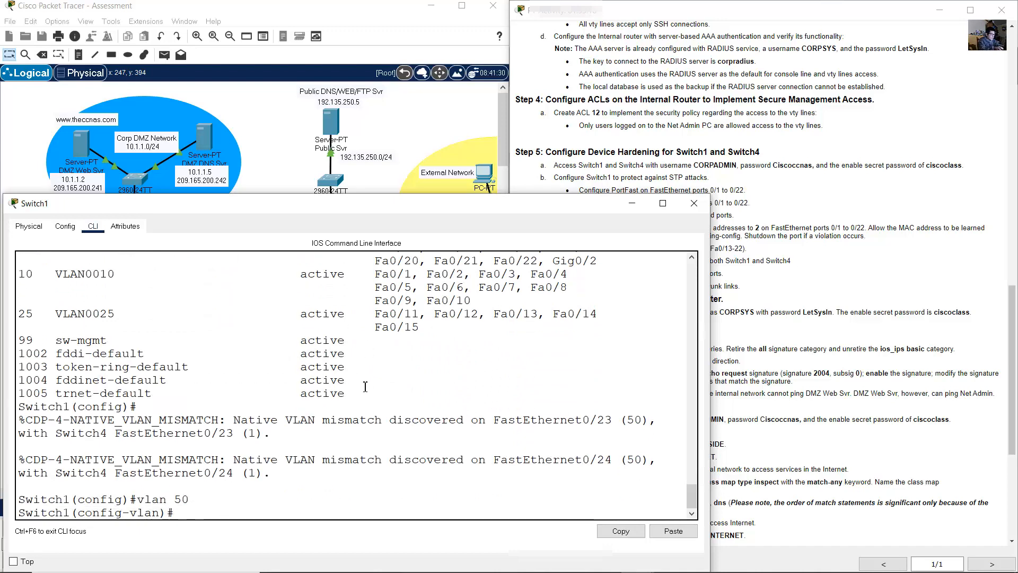
{"action": "type", "text": "exit"}
{"action": "key", "text": "Return"}
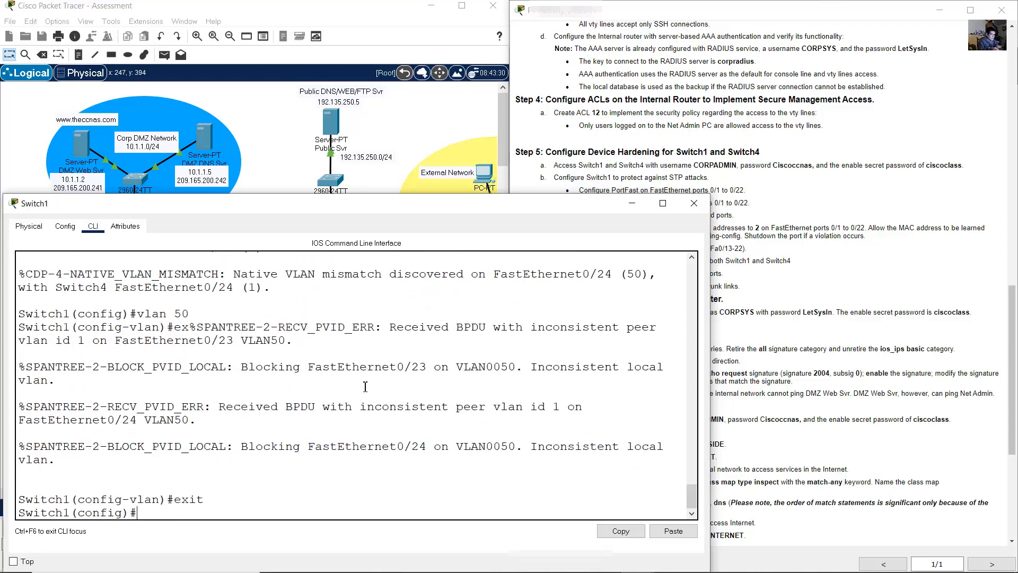
{"action": "key", "text": "Up"}
{"action": "key", "text": "Up"}
{"action": "key", "text": "Up"}
{"action": "key", "text": "Return"}
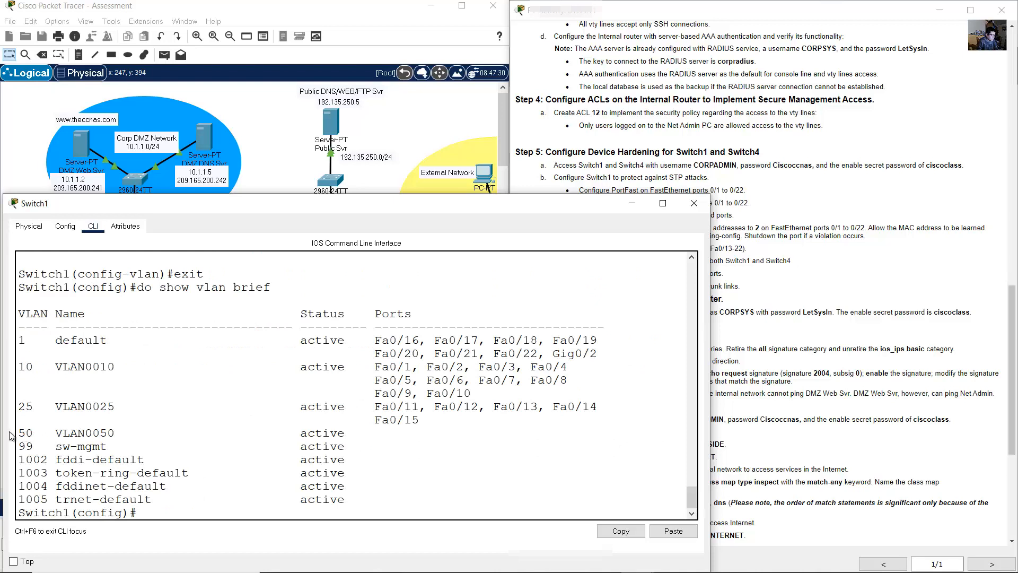
{"action": "left_click_drag", "start_coordinate": [20, 433], "coordinate": [347, 442]}
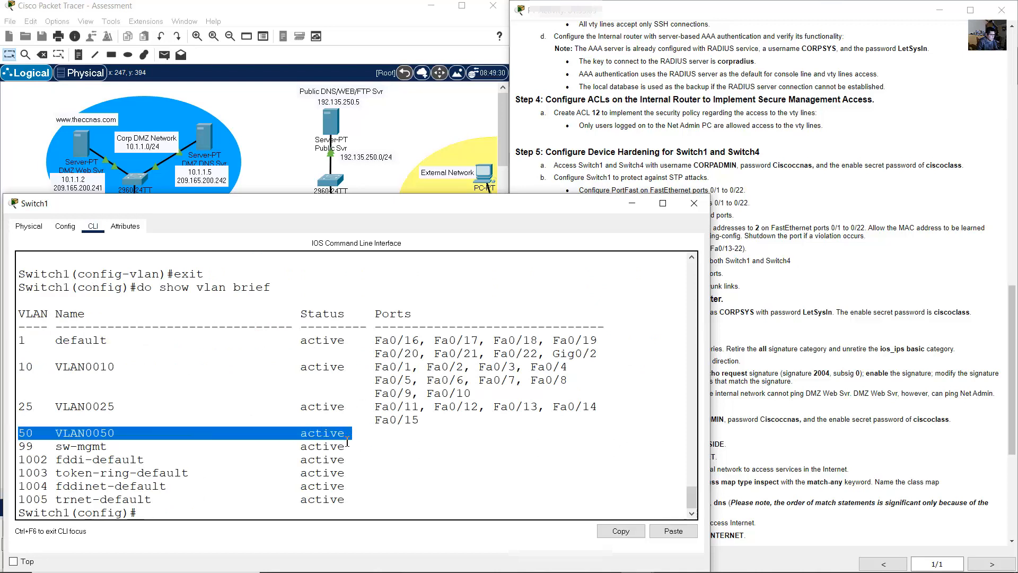
{"action": "left_click", "coordinate": [337, 459]}
{"action": "left_click", "coordinate": [631, 204]}
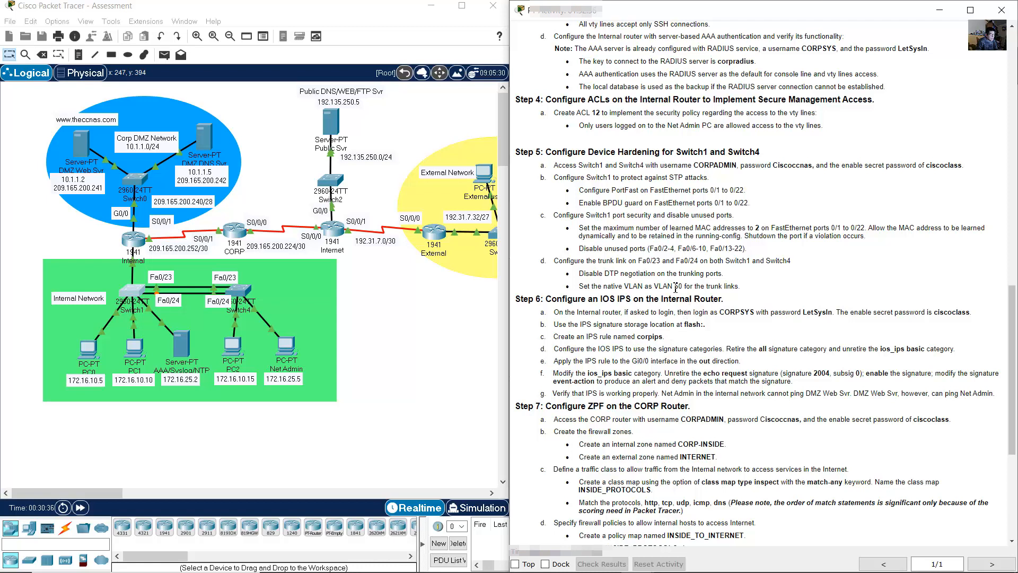
- Open Switch4's command-line window and start a console session
{"action": "left_click_drag", "start_coordinate": [767, 258], "coordinate": [807, 261]}
{"action": "left_click_drag", "start_coordinate": [699, 165], "coordinate": [972, 162]}
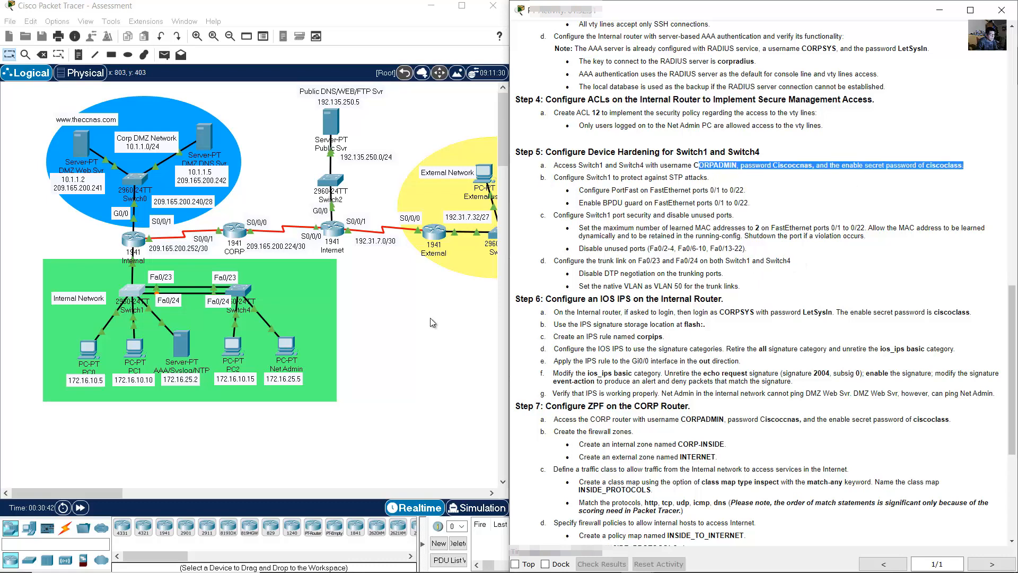
{"action": "left_click", "coordinate": [398, 323]}
{"action": "left_click", "coordinate": [239, 291]}
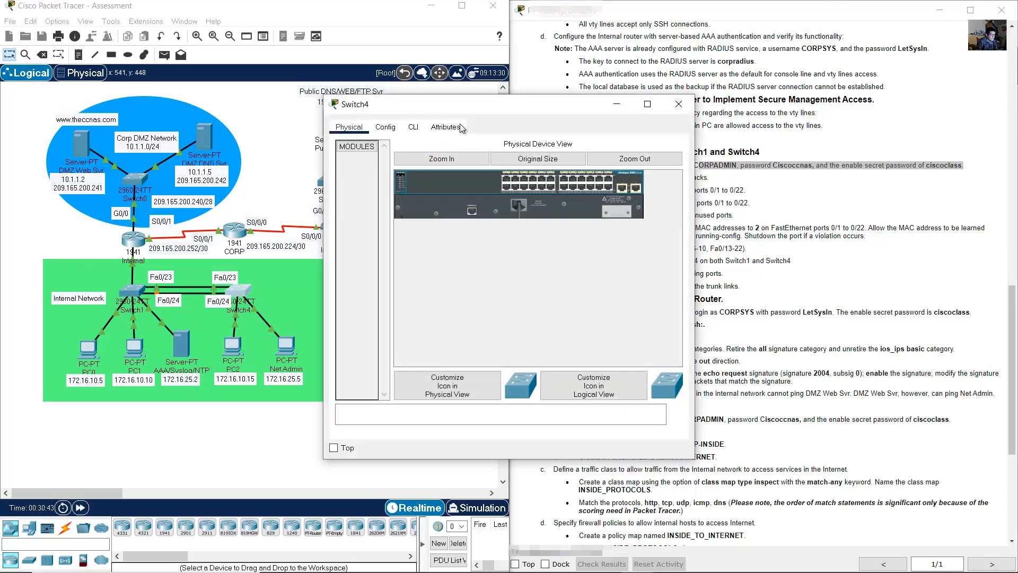
{"action": "left_click_drag", "start_coordinate": [486, 104], "coordinate": [170, 211]}
{"action": "left_click", "coordinate": [97, 233]}
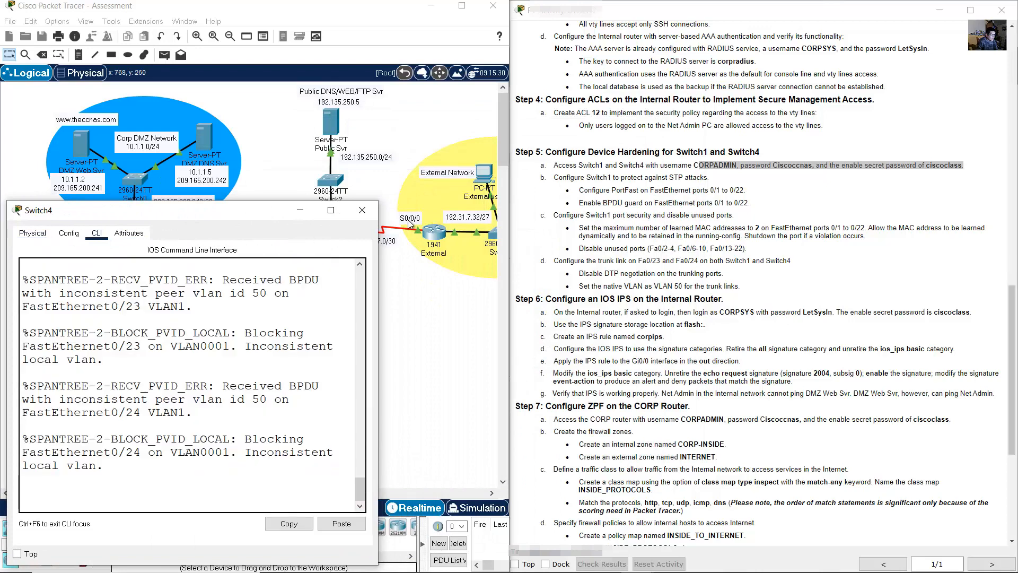
{"action": "left_click_drag", "start_coordinate": [377, 200], "coordinate": [573, 197]}
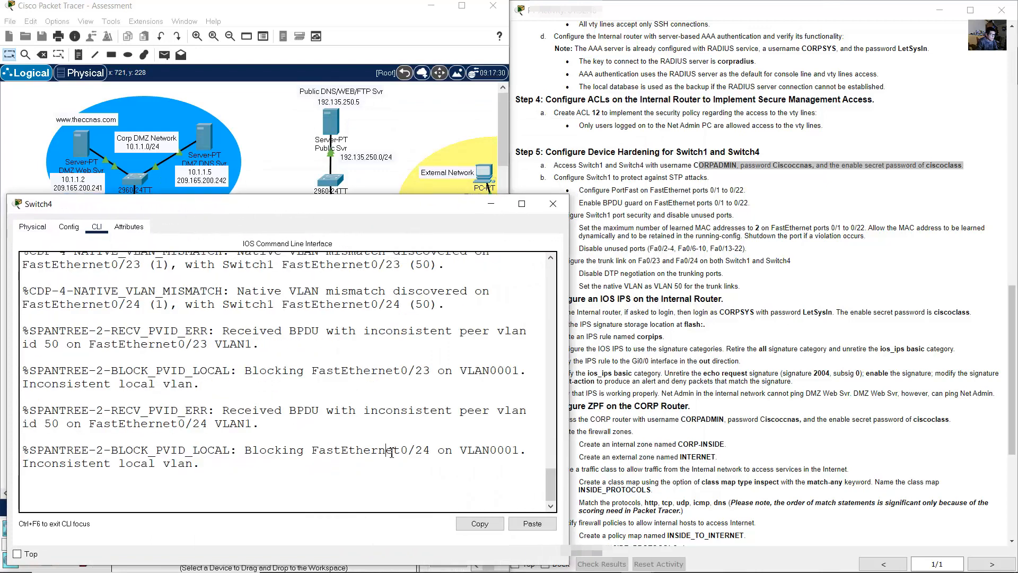
{"action": "key", "text": "Return"}
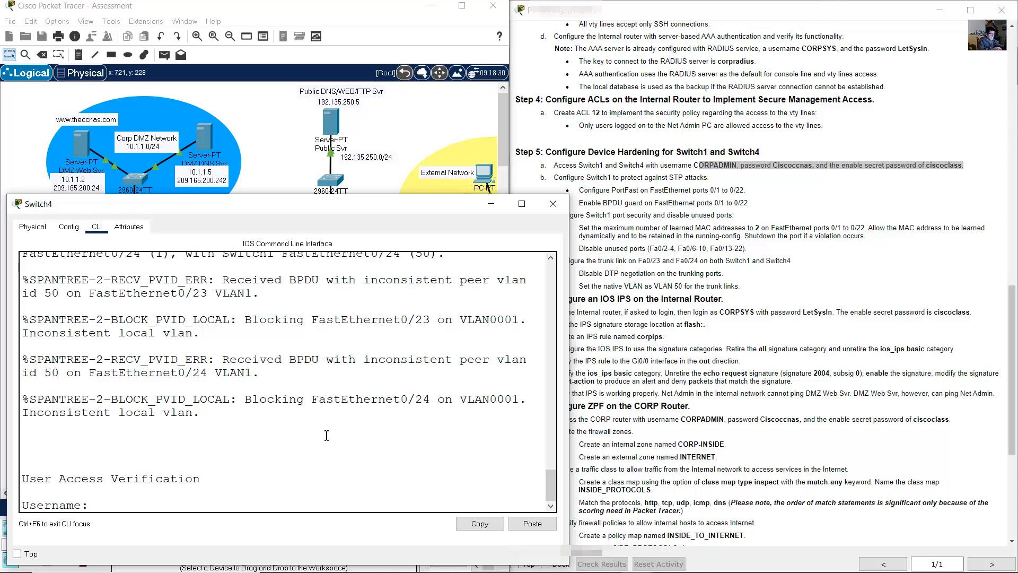
- Log in with the admin username and password, enable with the secret, and enter conf term
{"action": "left_click", "coordinate": [280, 436]}
{"action": "type", "text": "CORPADMINCO"}
{"action": "key", "text": "BackSpace"}
{"action": "key", "text": "BackSpace"}
{"action": "key", "text": "BackSpace"}
{"action": "key", "text": "BackSpace"}
{"action": "key", "text": "BackSpace"}
{"action": "key", "text": "BackSpace"}
{"action": "key", "text": "BackSpace"}
{"action": "key", "text": "BackSpace"}
{"action": "key", "text": "BackSpace"}
{"action": "key", "text": "BackSpace"}
{"action": "type", "text": "CORPADM"}
{"action": "key", "text": "Return"}
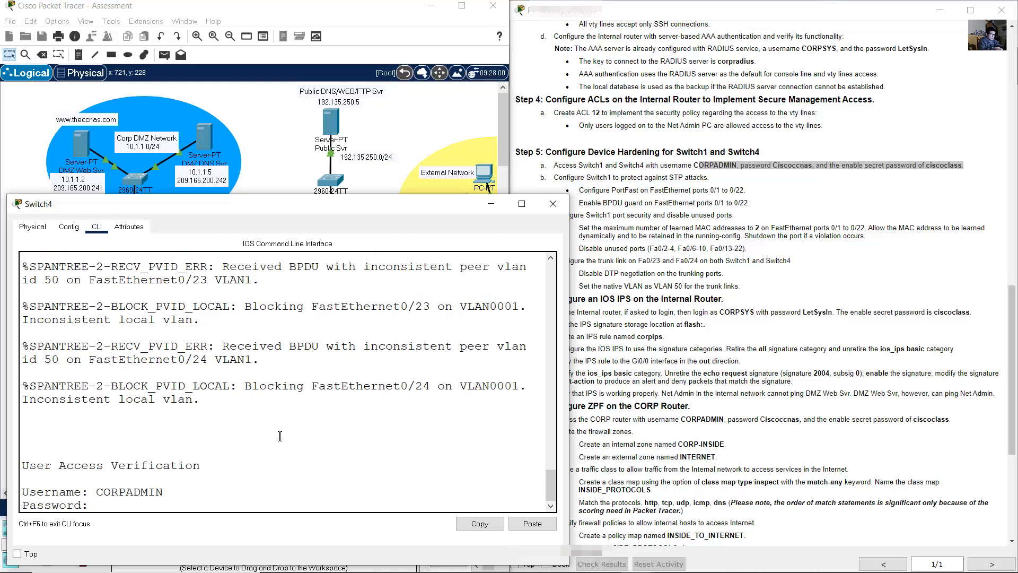
{"action": "key", "text": "Return"}
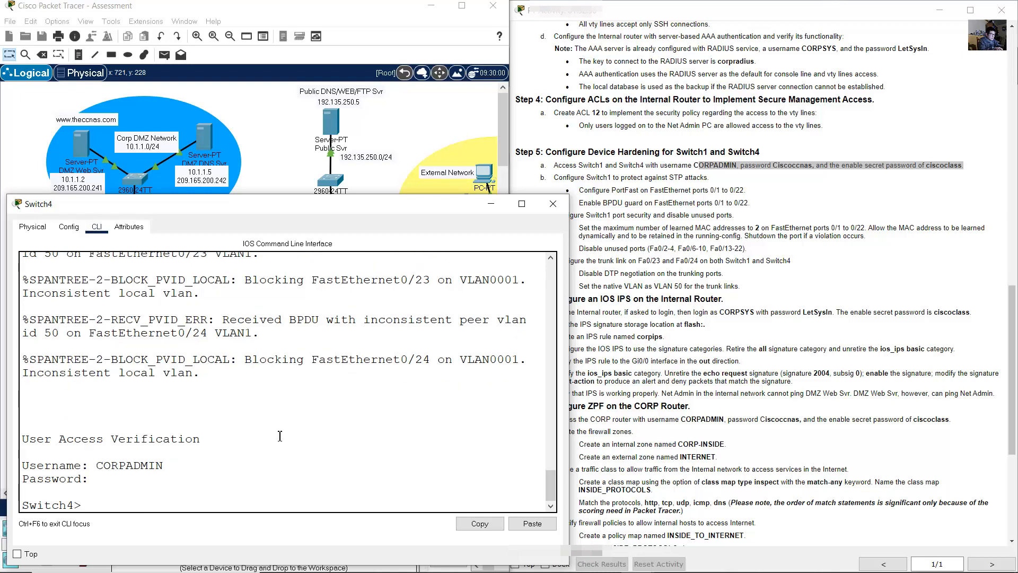
{"action": "type", "text": "en"}
{"action": "key", "text": "Return"}
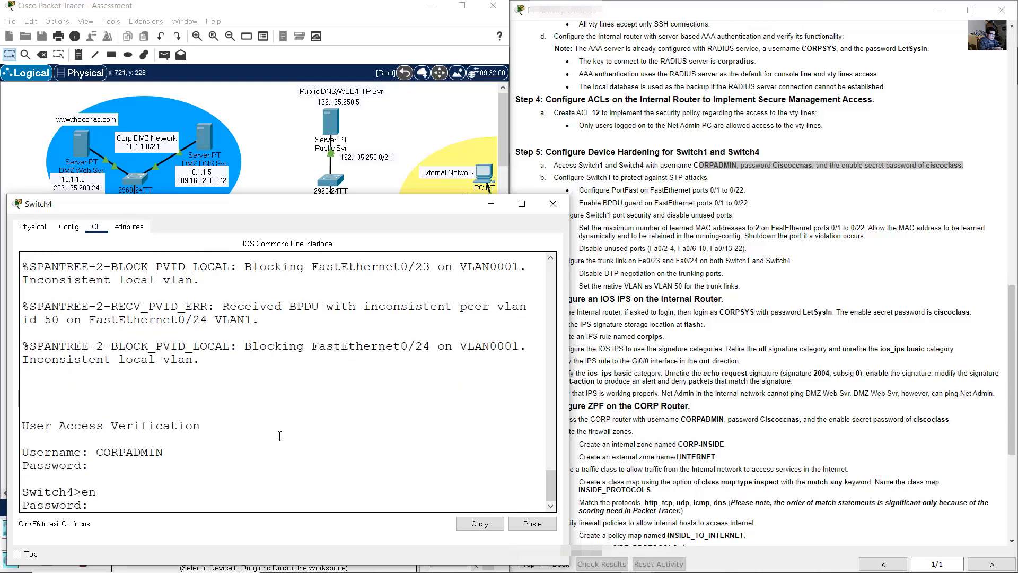
{"action": "key", "text": "Return"}
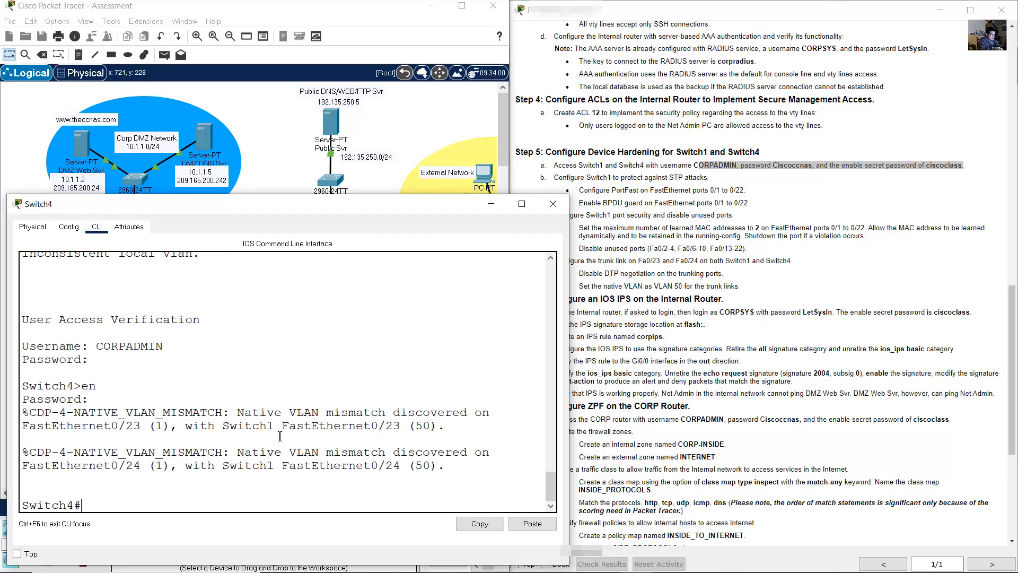
{"action": "type", "text": "conf term"}
{"action": "key", "text": "Return"}
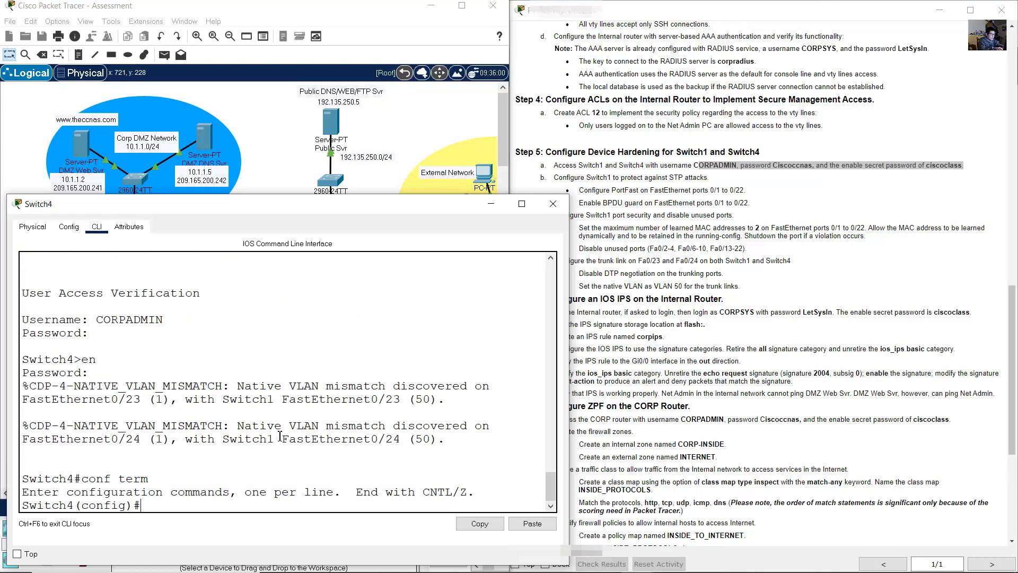
- Make Switch4 ports Fa0/23–24 trunks with native VLAN 50
{"action": "type", "text": "int range f0/23-24"}
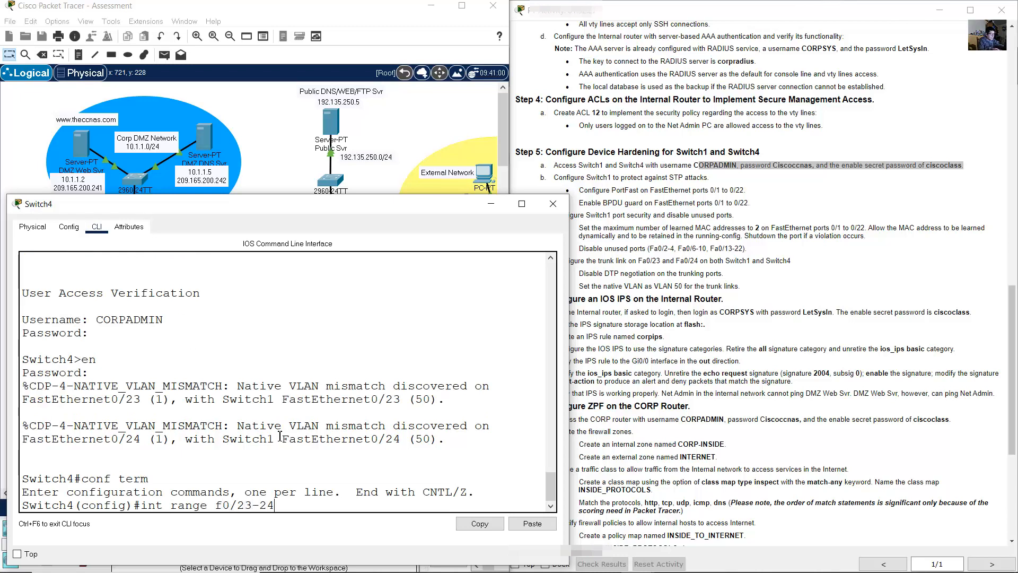
{"action": "key", "text": "Return"}
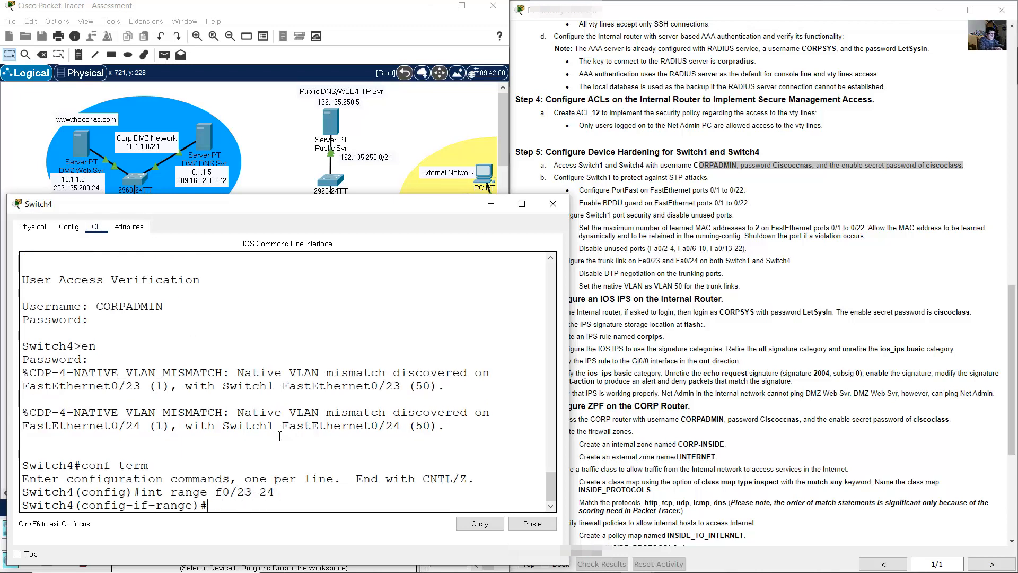
{"action": "type", "text": "switchport moe t"}
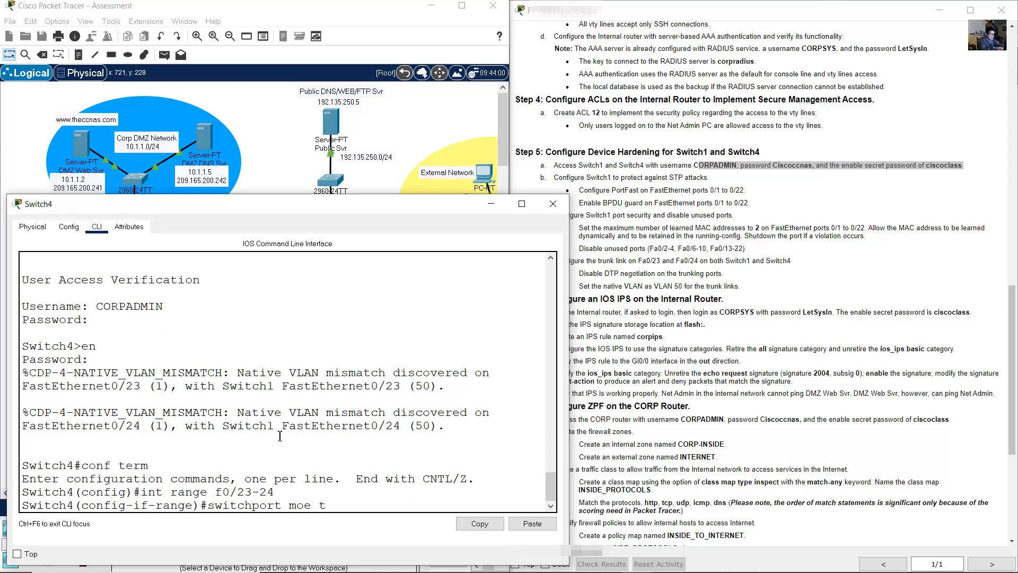
{"action": "type", "text": "runk"}
{"action": "type", "text": "d"}
{"action": "key", "text": "Return"}
{"action": "key", "text": "Up"}
{"action": "key", "text": "Left"}
{"action": "key", "text": "Left"}
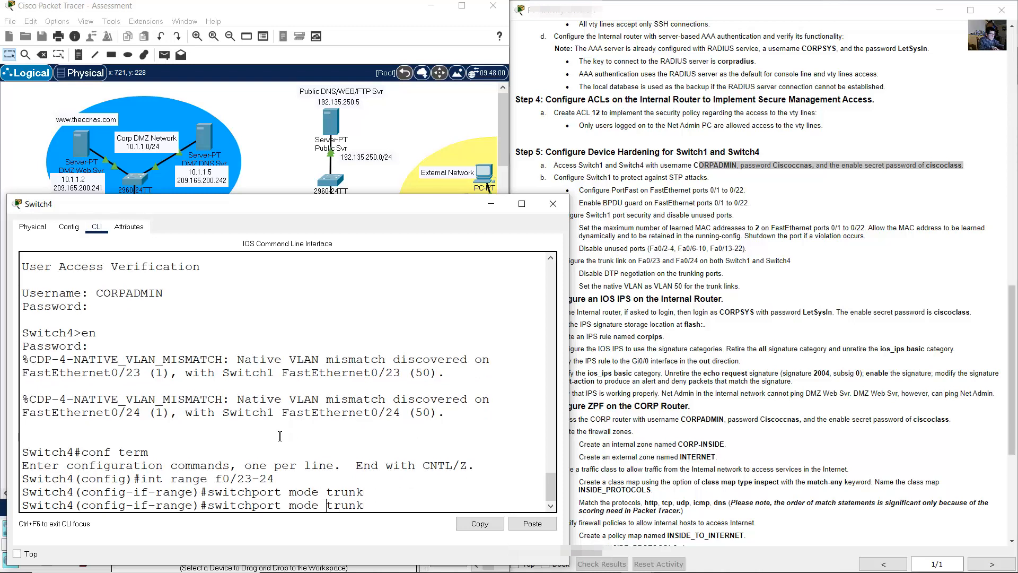
{"action": "key", "text": "BackSpace"}
{"action": "key", "text": "BackSpace"}
{"action": "key", "text": "BackSpace"}
{"action": "key", "text": "BackSpace"}
{"action": "key", "text": "BackSpace"}
{"action": "type", "text": "native vl"}
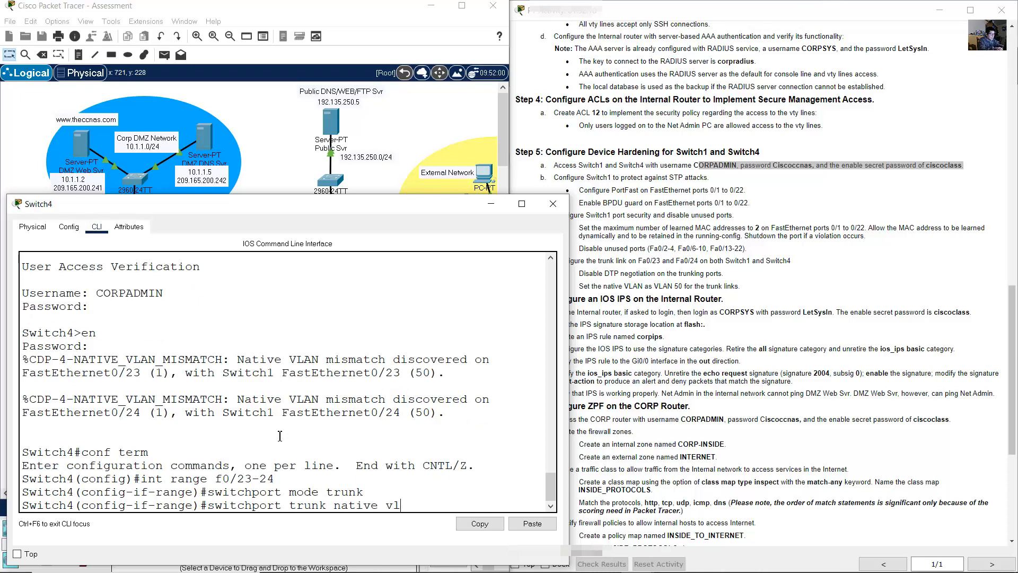
{"action": "type", "text": "an 50"}
{"action": "key", "text": "Return"}
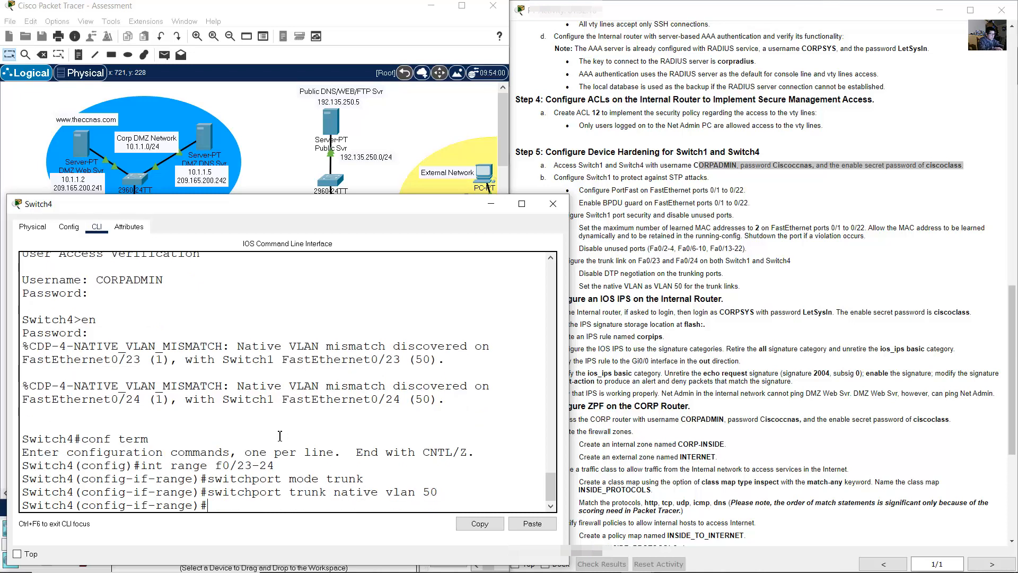
- Disable DTP negotiation on the trunks and create VLAN 50 on Switch4
{"action": "key", "text": "Up"}
{"action": "key", "text": "BackSpace"}
{"action": "key", "text": "BackSpace"}
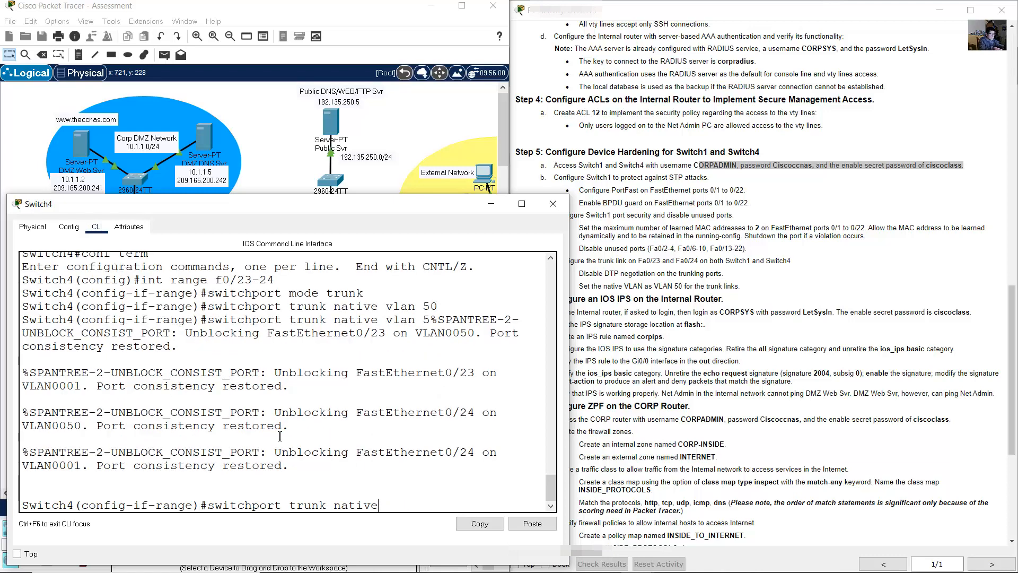
{"action": "key", "text": "BackSpace"}
{"action": "key", "text": "BackSpace"}
{"action": "key", "text": "BackSpace"}
{"action": "key", "text": "BackSpace"}
{"action": "key", "text": "BackSpace"}
{"action": "key", "text": "BackSpace"}
{"action": "key", "text": "BackSpace"}
{"action": "key", "text": "BackSpace"}
{"action": "key", "text": "BackSpace"}
{"action": "key", "text": "BackSpace"}
{"action": "key", "text": "BackSpace"}
{"action": "type", "text": "nonegotiate"}
{"action": "key", "text": "Return"}
{"action": "type", "text": "exit"}
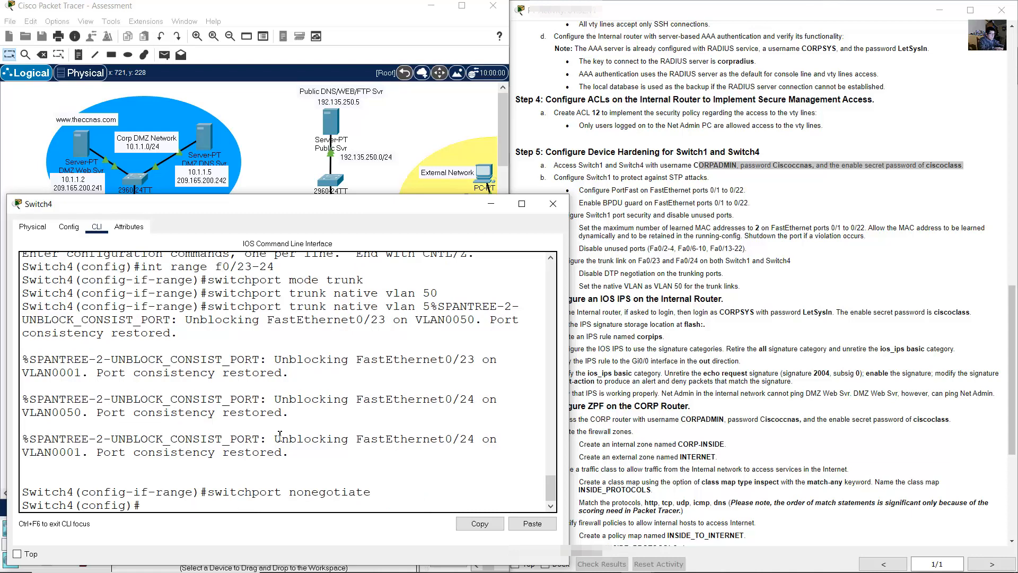
{"action": "key", "text": "Return"}
{"action": "type", "text": "vlan 50"}
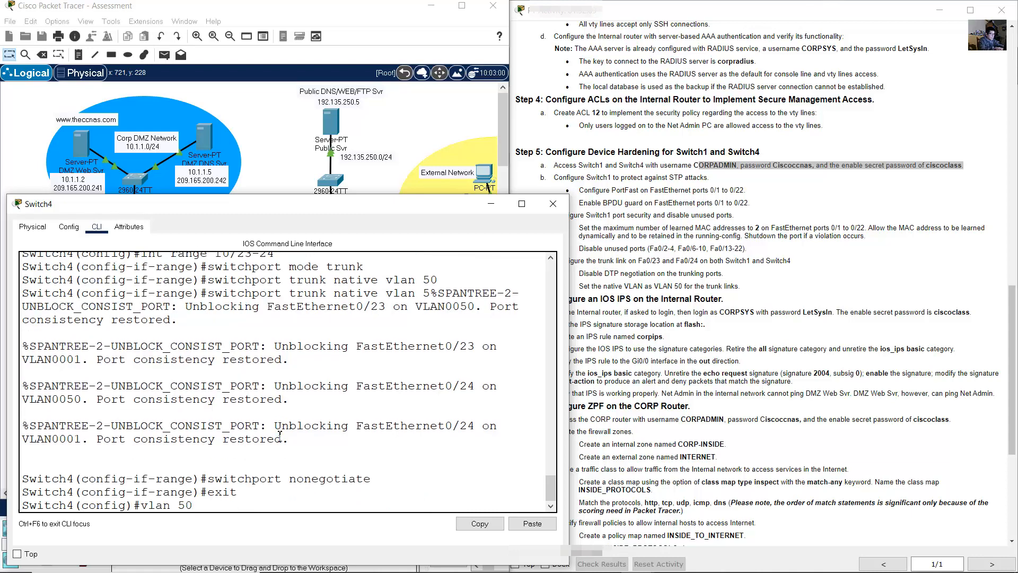
{"action": "key", "text": "Return"}
{"action": "type", "text": "ex"}
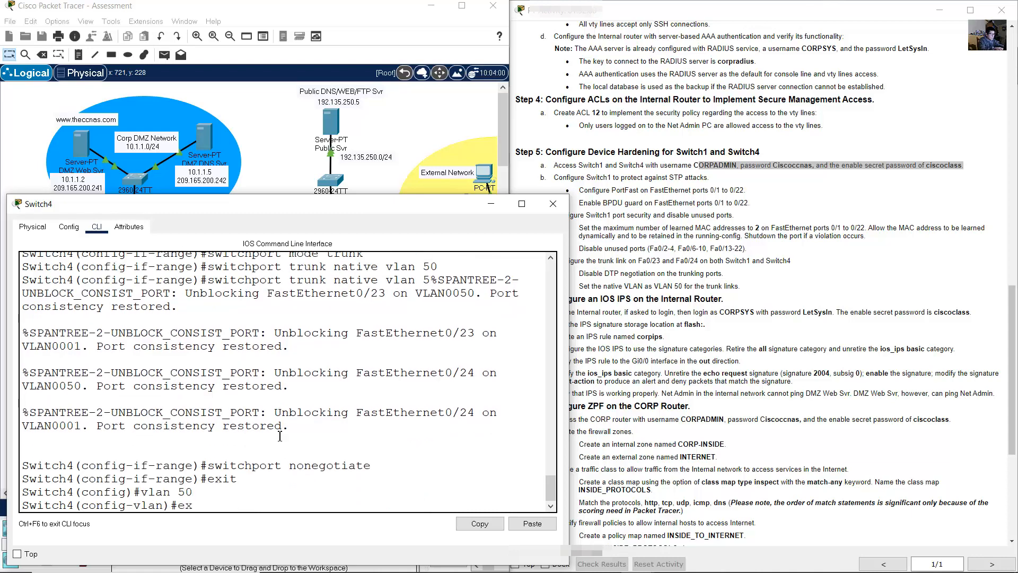
{"action": "type", "text": "it"}
{"action": "key", "text": "Return"}
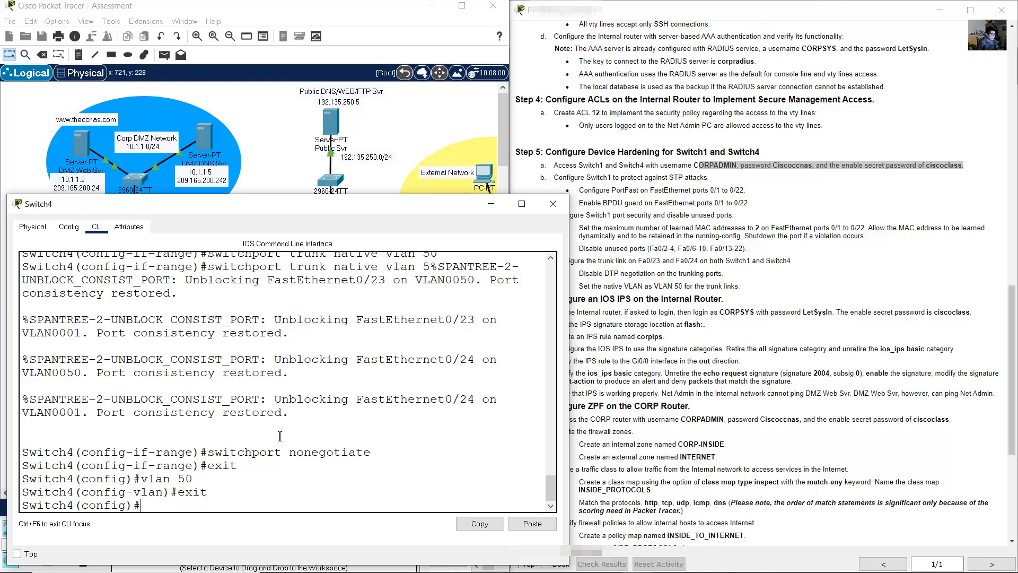
{"action": "left_click", "coordinate": [741, 287]}
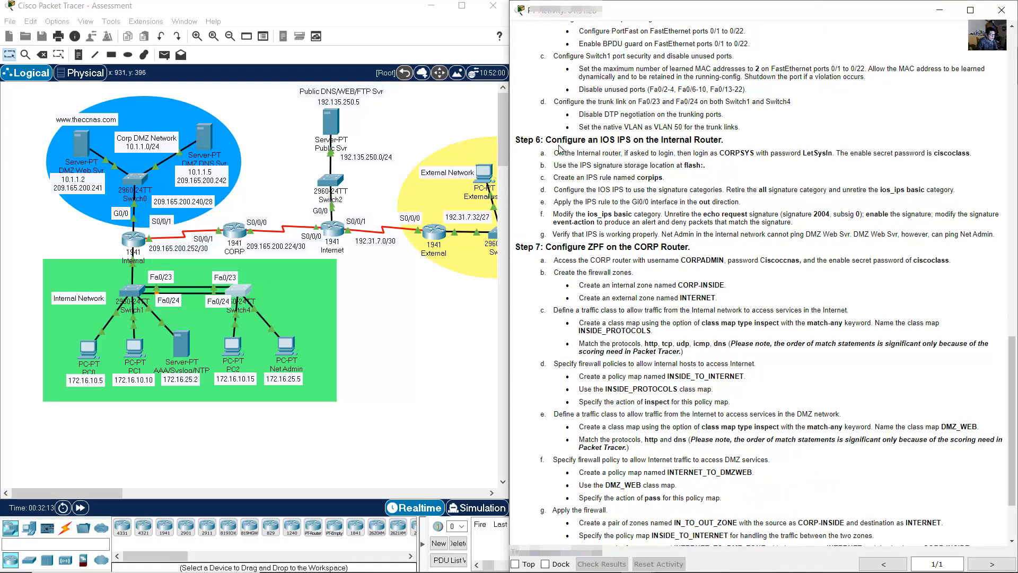
- Find Step 6 (IOS IPS on the Internal router) in the instructions and select the Internal router
{"action": "left_click_drag", "start_coordinate": [544, 140], "coordinate": [723, 138]}
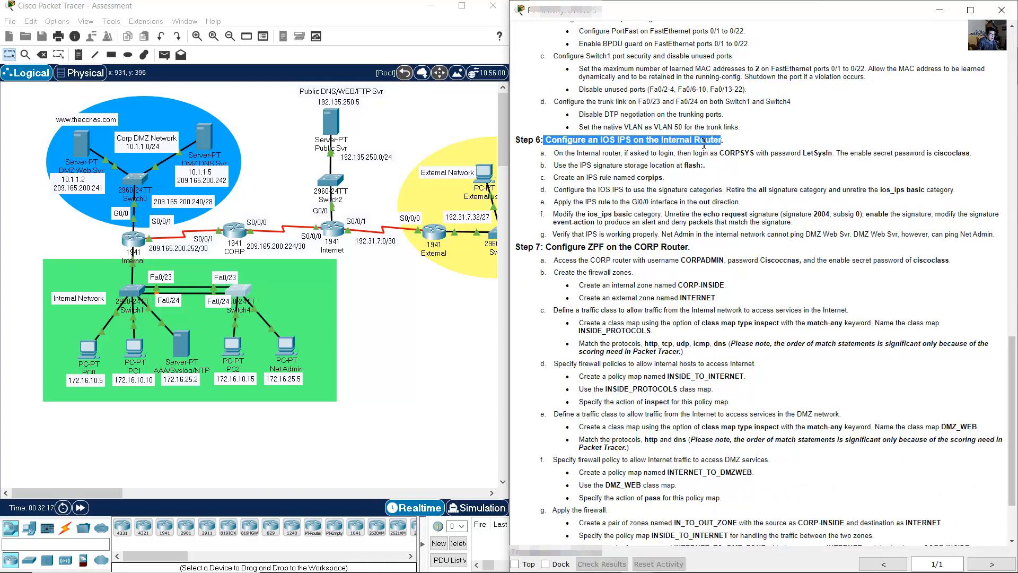
{"action": "left_click_drag", "start_coordinate": [558, 153], "coordinate": [973, 154]}
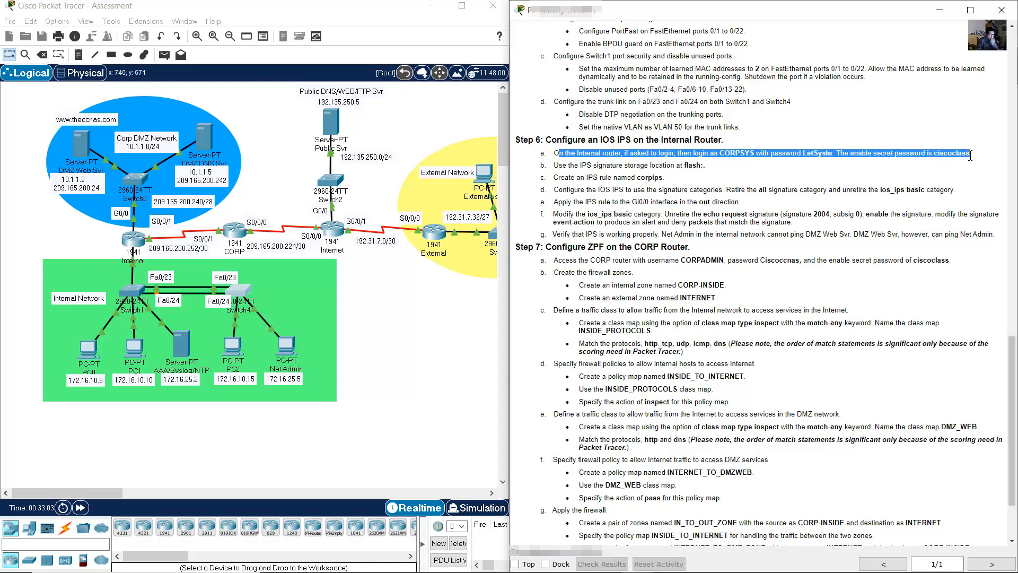
{"action": "left_click", "coordinate": [100, 243]}
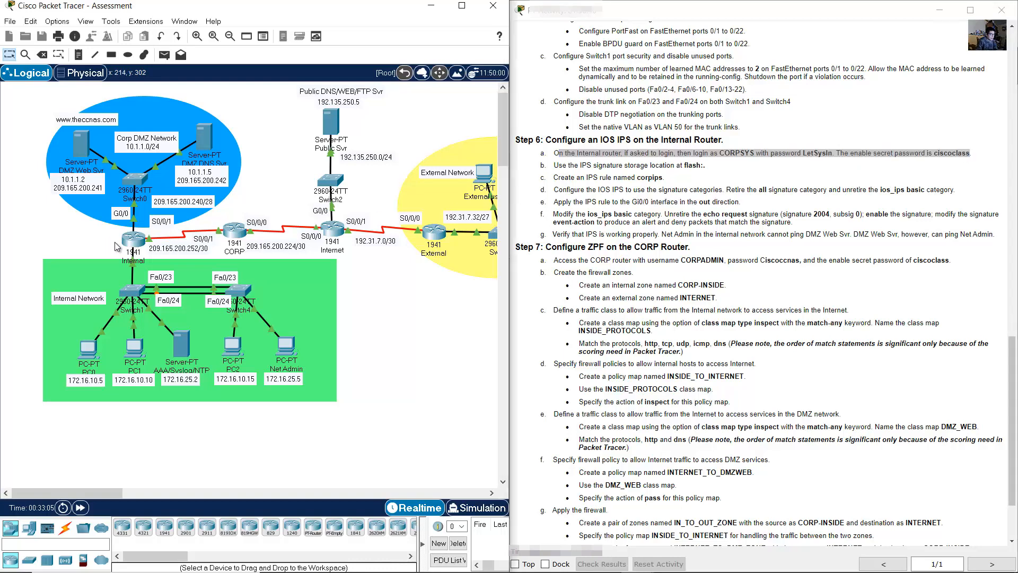
{"action": "left_click_drag", "start_coordinate": [109, 240], "coordinate": [157, 240]}
- Set the Internal router's IPS signature storage location to flash:
{"action": "left_click", "coordinate": [135, 242]}
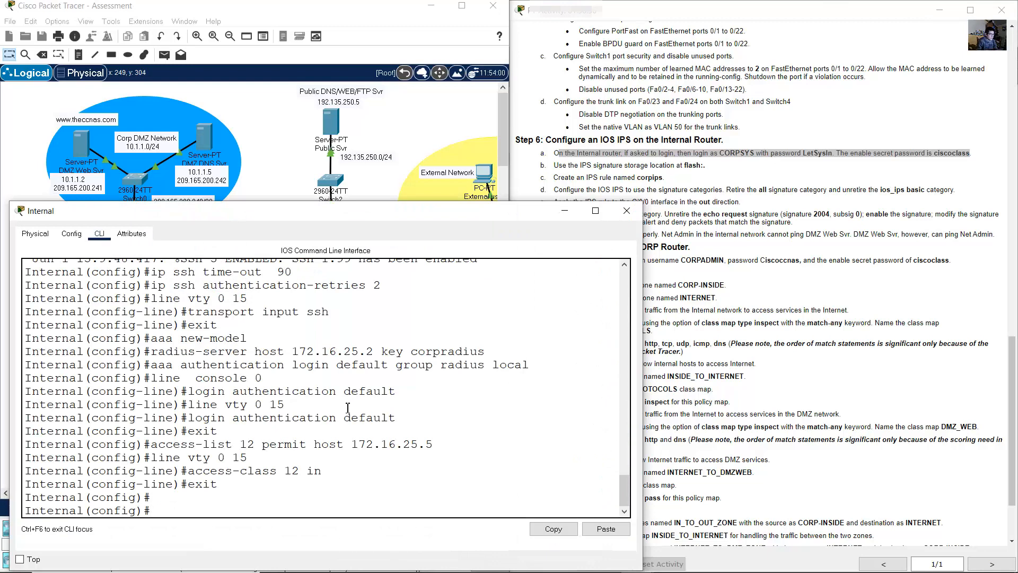
{"action": "left_click", "coordinate": [626, 169]}
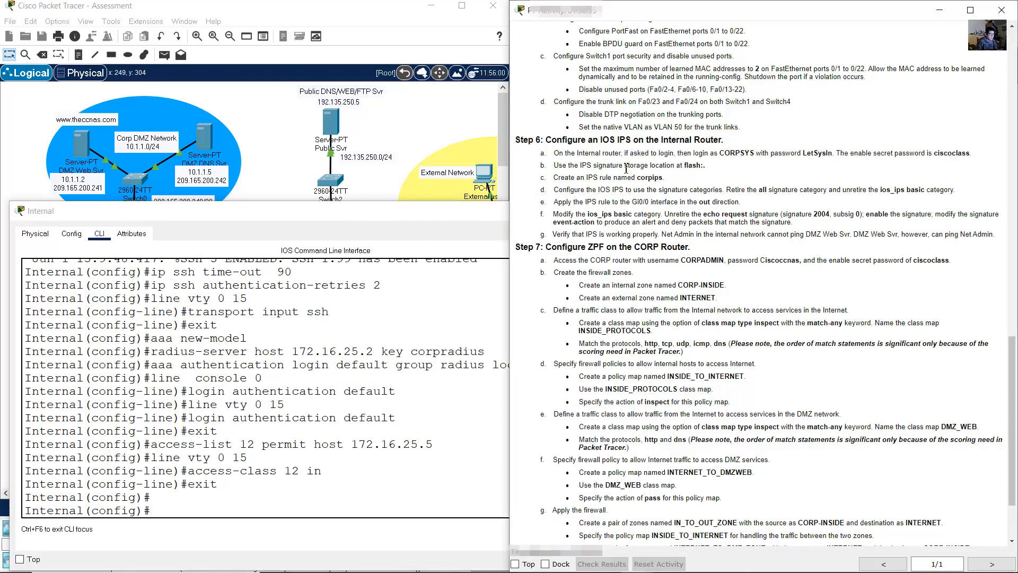
{"action": "left_click_drag", "start_coordinate": [558, 165], "coordinate": [713, 168]}
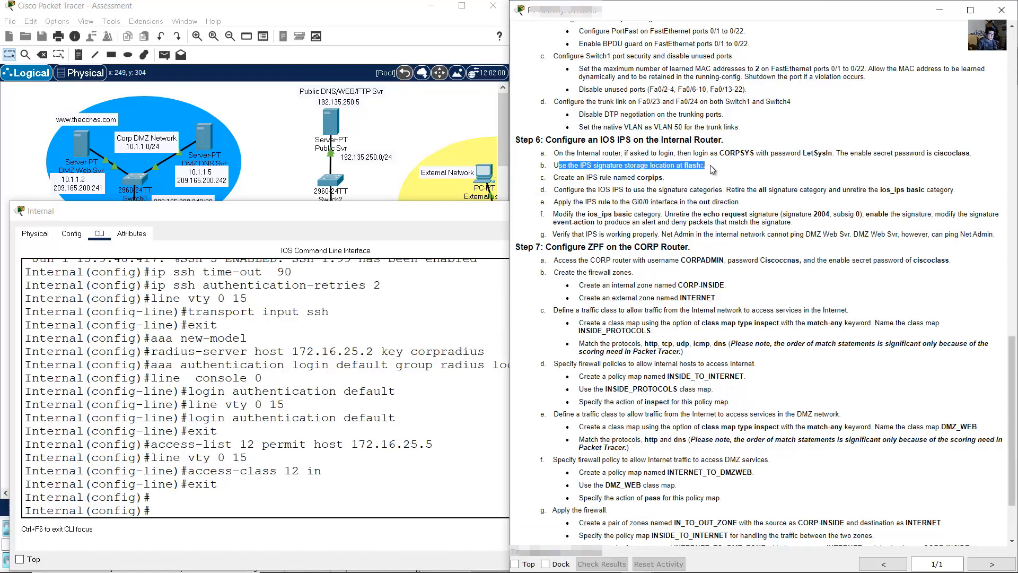
{"action": "left_click", "coordinate": [318, 424]}
{"action": "type", "text": "ip ip"}
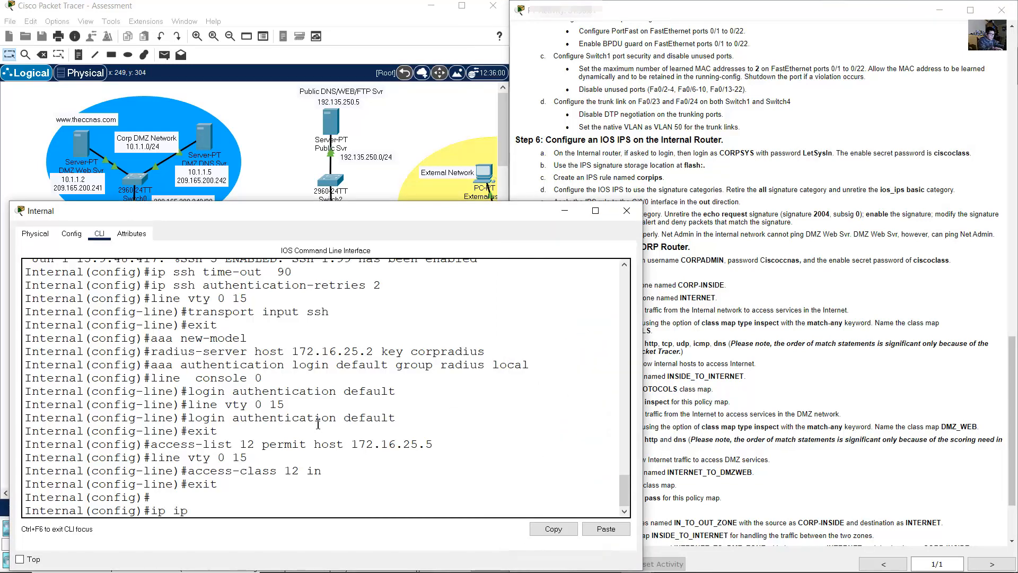
{"action": "type", "text": "s config location flash:"}
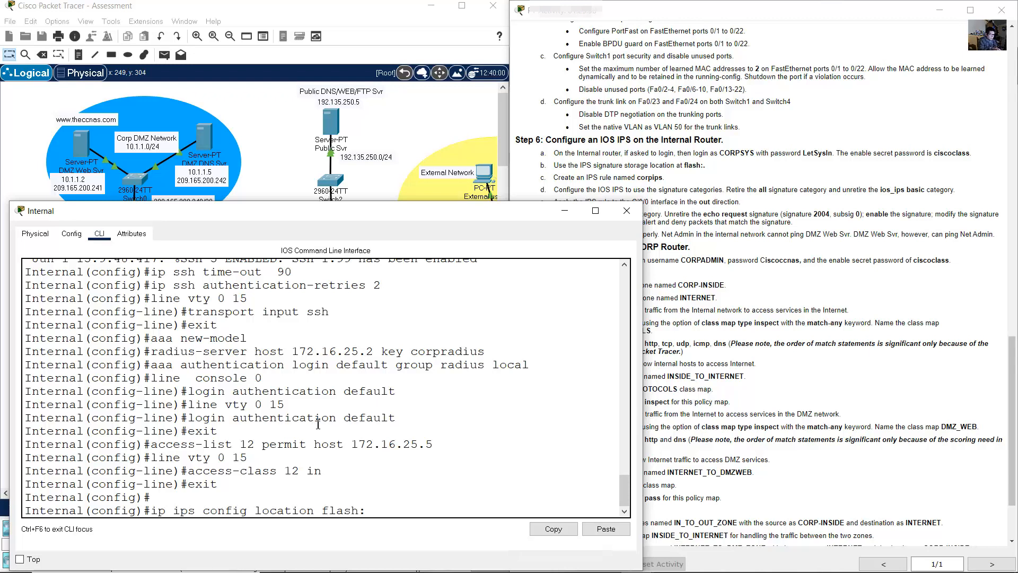
{"action": "key", "text": "Return"}
- Create the IPS rule named corpips with ip ips name corpips
{"action": "left_click", "coordinate": [739, 148]}
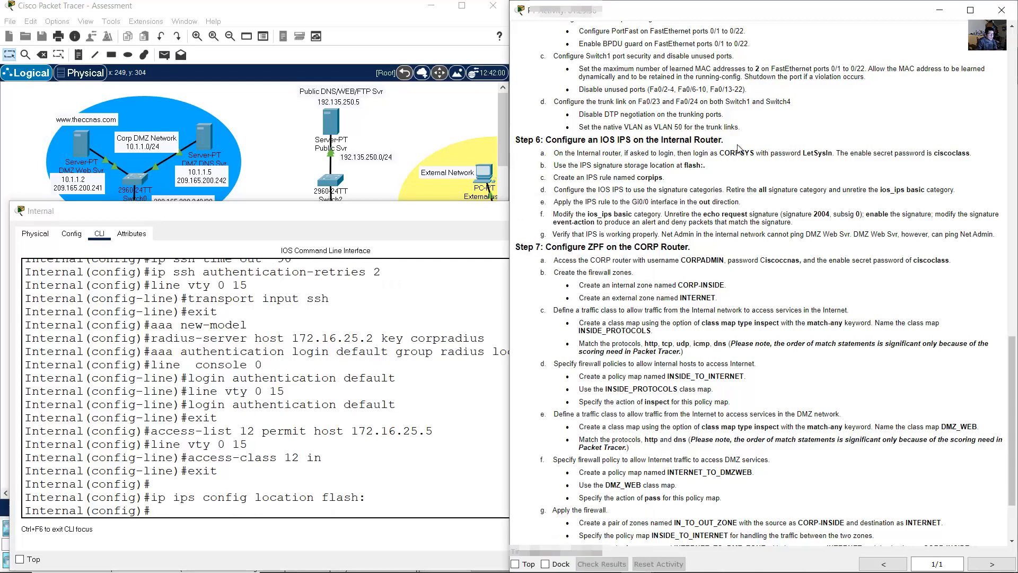
{"action": "left_click_drag", "start_coordinate": [553, 178], "coordinate": [660, 180]}
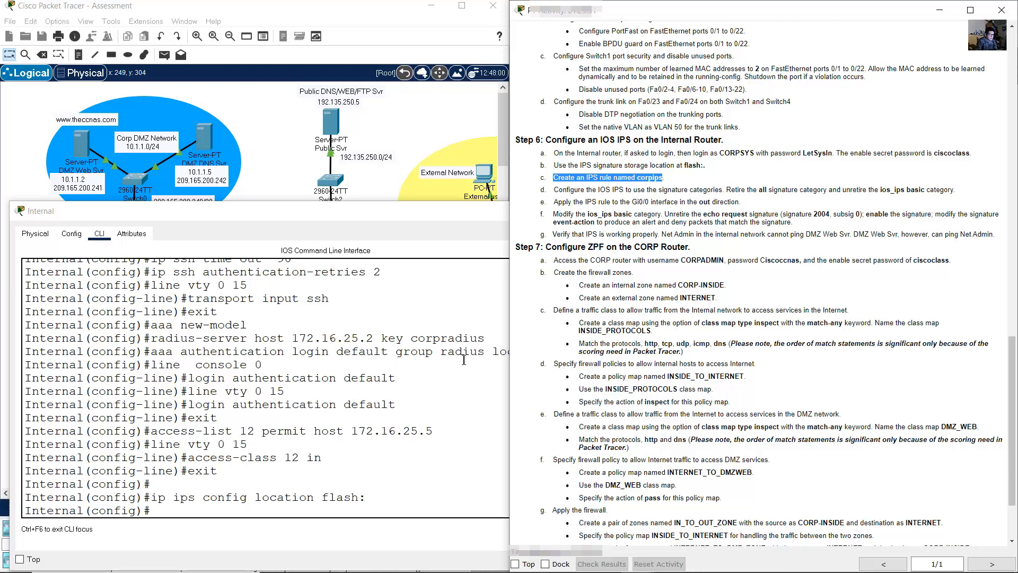
{"action": "left_click", "coordinate": [388, 476]}
{"action": "type", "text": "ip i"}
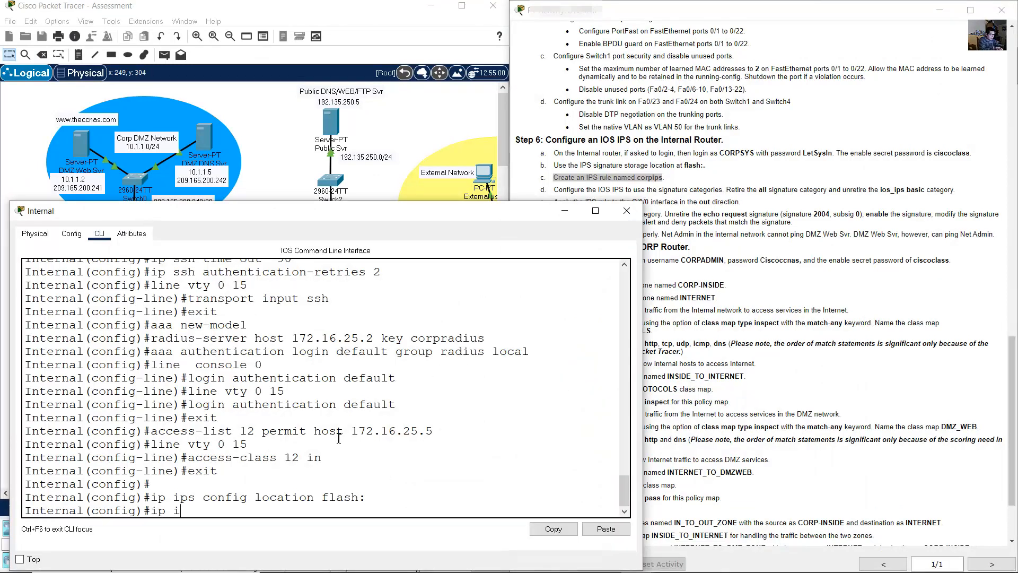
{"action": "type", "text": "ps name corpip"}
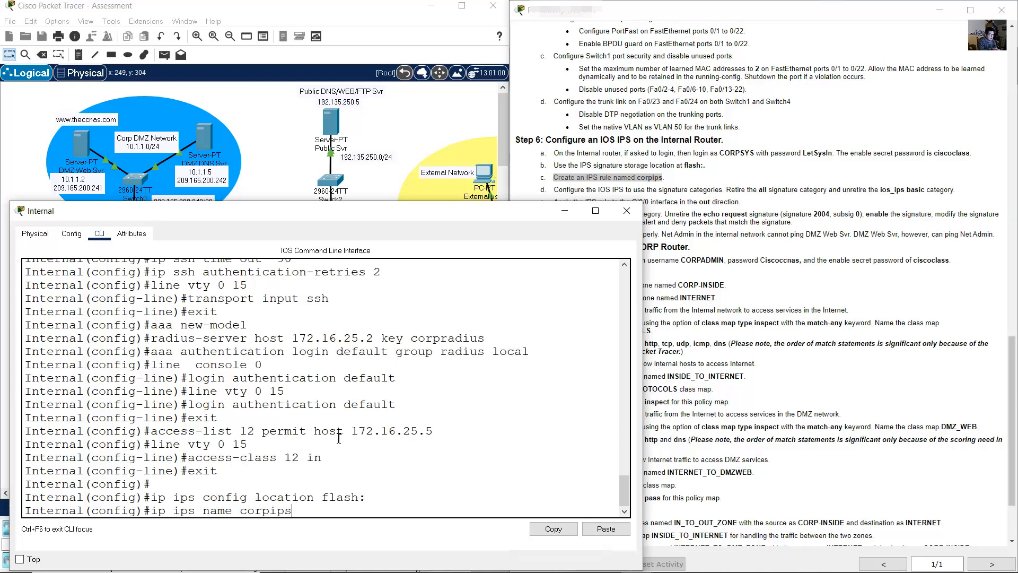
{"action": "type", "text": "s"}
{"action": "key", "text": "Return"}
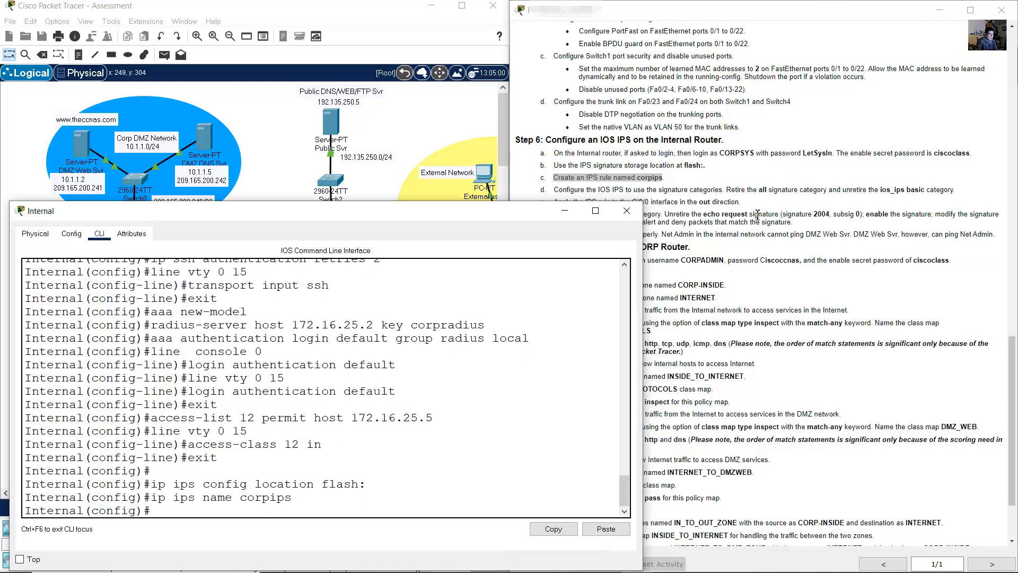
{"action": "left_click", "coordinate": [562, 189]}
{"action": "left_click_drag", "start_coordinate": [569, 194], "coordinate": [722, 189]}
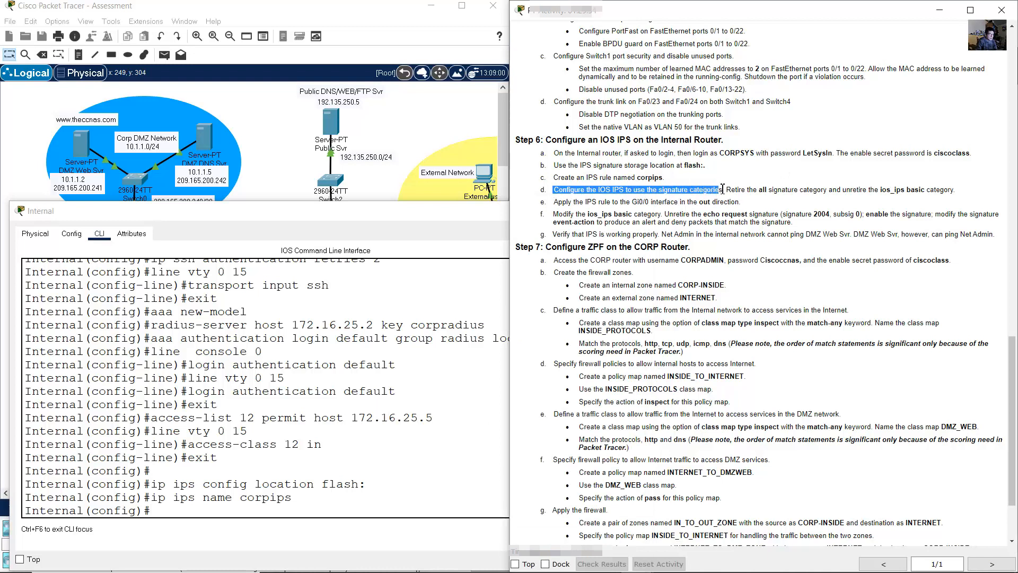
- Enter IPS signature-category configuration and select the 'all' category
{"action": "left_click", "coordinate": [451, 411]}
{"action": "type", "text": "ip ip"}
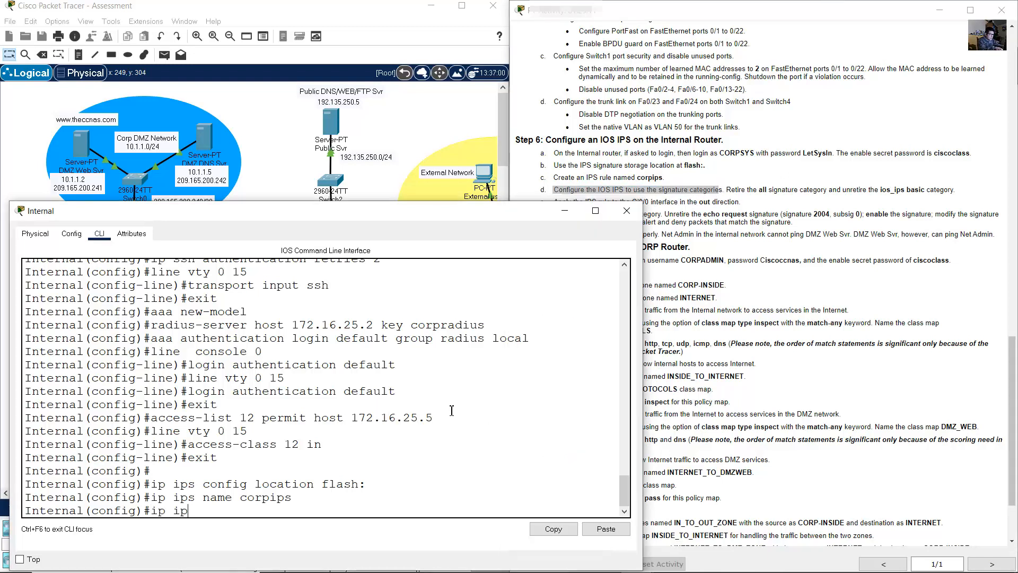
{"action": "type", "text": "s signature-category"}
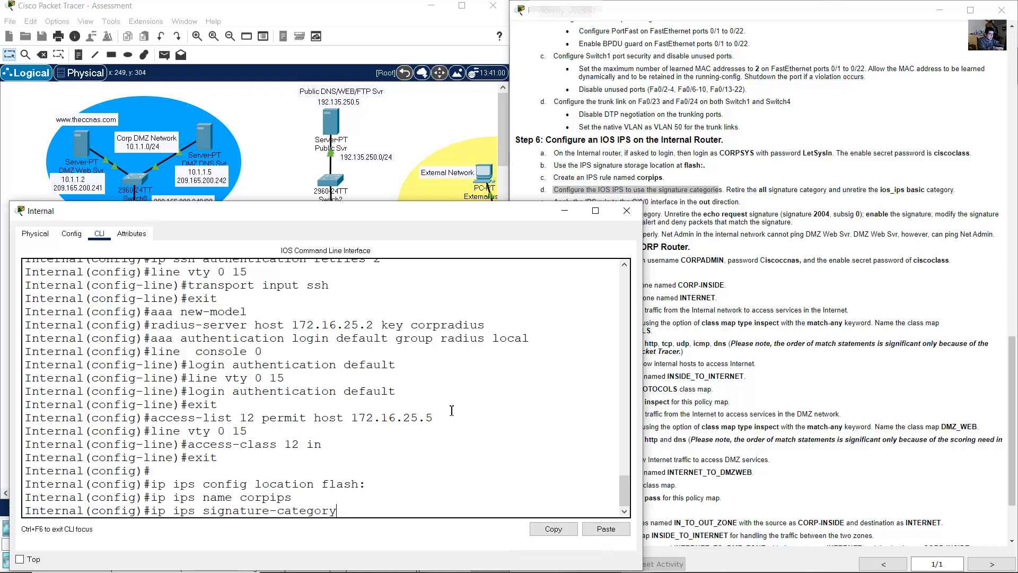
{"action": "key", "text": "Return"}
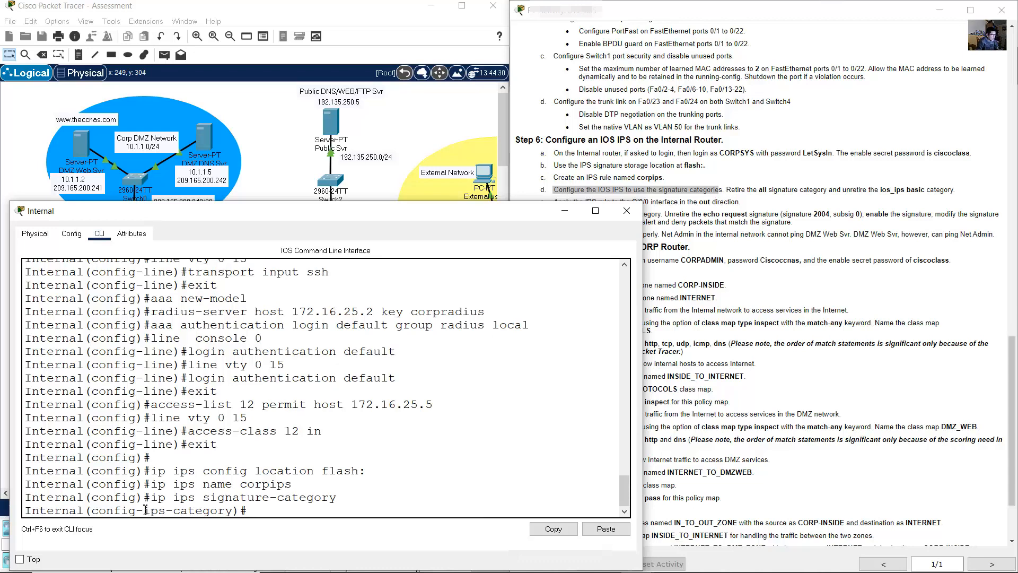
{"action": "left_click_drag", "start_coordinate": [146, 510], "coordinate": [246, 510]}
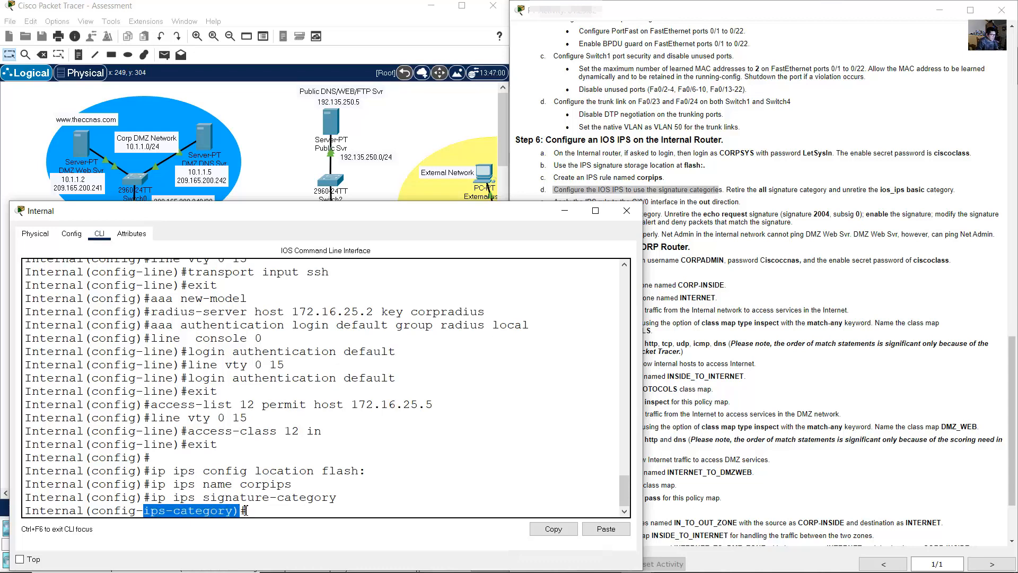
{"action": "left_click", "coordinate": [727, 189]}
{"action": "left_click_drag", "start_coordinate": [726, 189], "coordinate": [957, 191]}
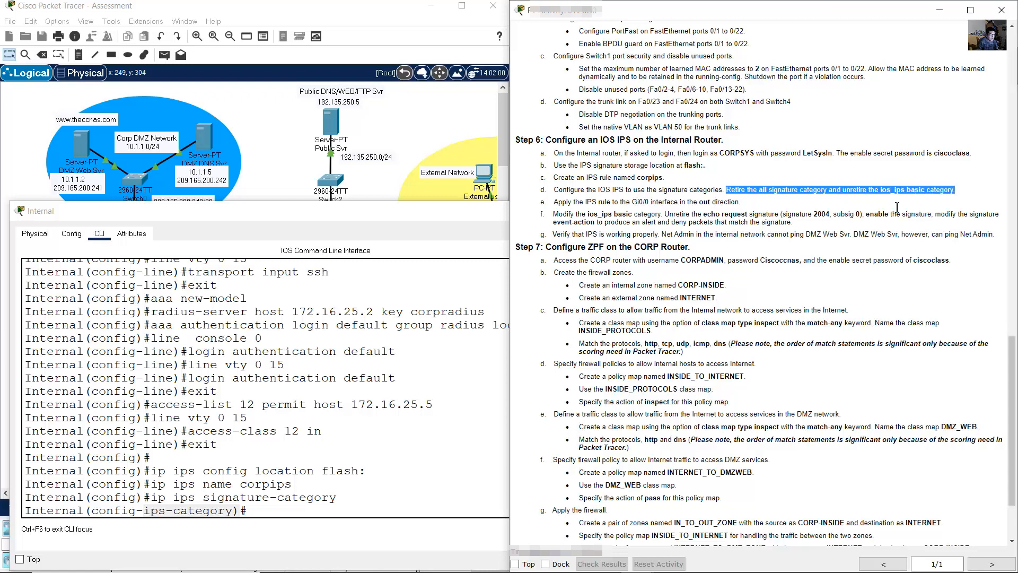
{"action": "left_click", "coordinate": [383, 488]}
{"action": "type", "text": "cate"}
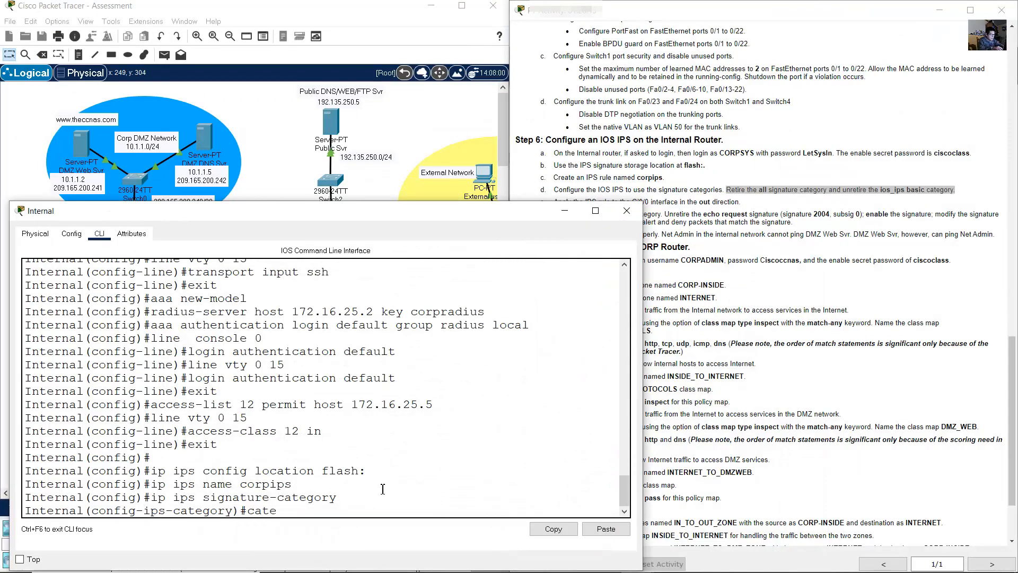
{"action": "type", "text": "gory-all"}
{"action": "key", "text": "Return"}
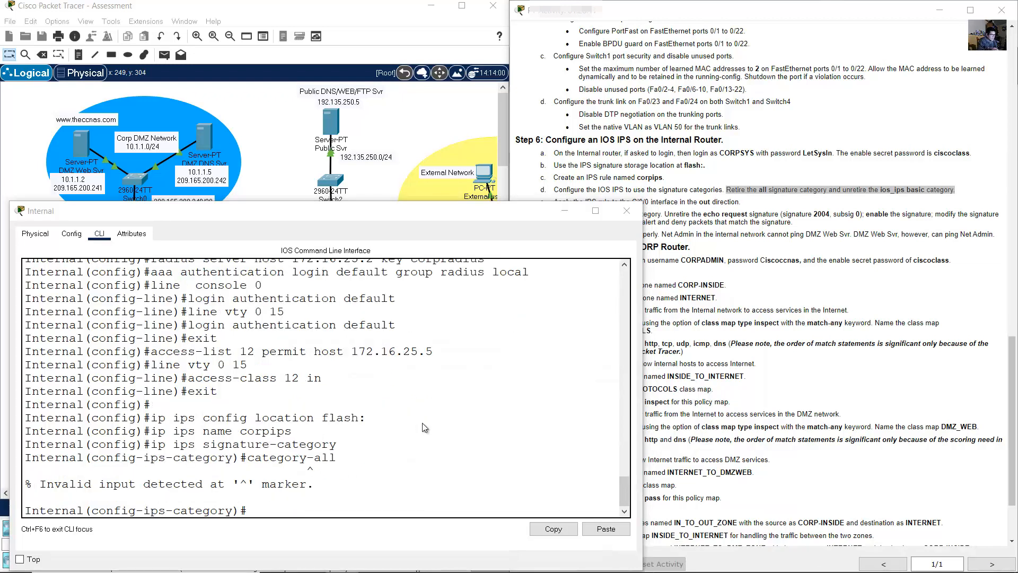
{"action": "left_click", "coordinate": [384, 444]}
{"action": "key", "text": "Up"}
{"action": "key", "text": "Left"}
{"action": "key", "text": "Left"}
{"action": "key", "text": "Left"}
{"action": "key", "text": "BackSpace"}
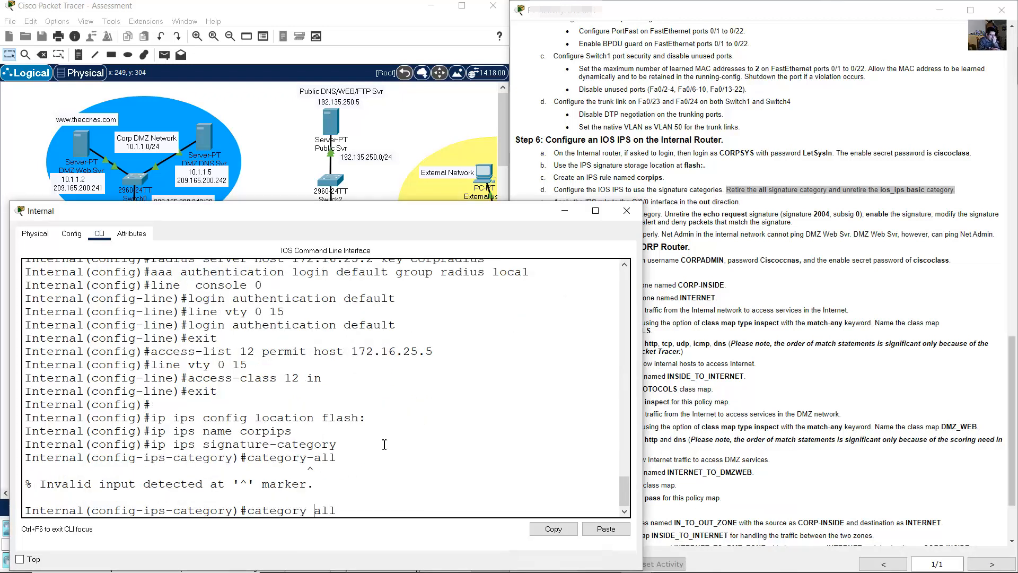
{"action": "key", "text": "Return"}
- Set retire true on the 'all' category and exit the category settings
{"action": "left_click", "coordinate": [780, 194]}
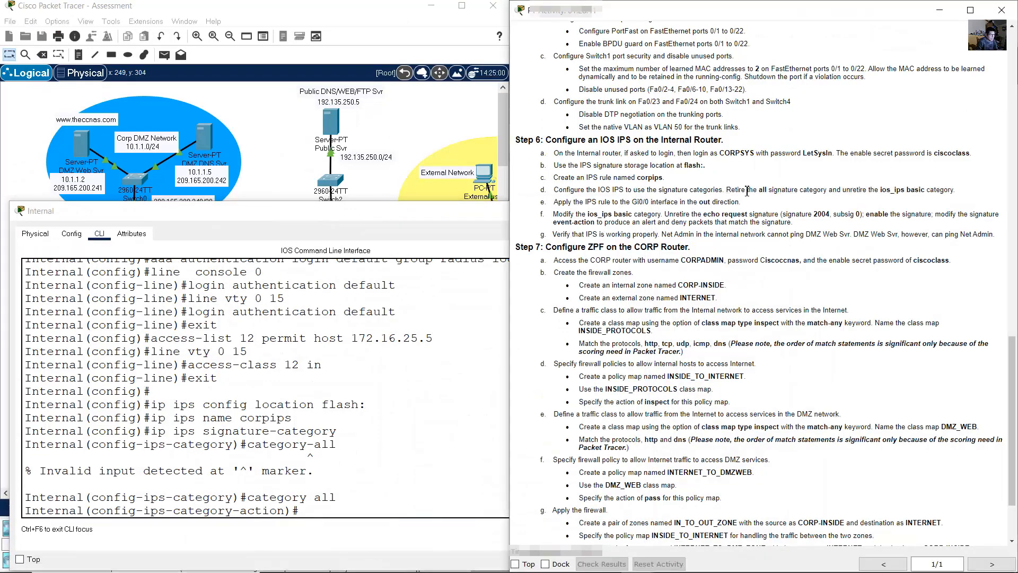
{"action": "mouse_move", "coordinate": [747, 191]}
{"action": "left_mouse_down"}
{"action": "mouse_move", "coordinate": [807, 193]}
{"action": "mouse_move", "coordinate": [785, 212]}
{"action": "left_mouse_up"}
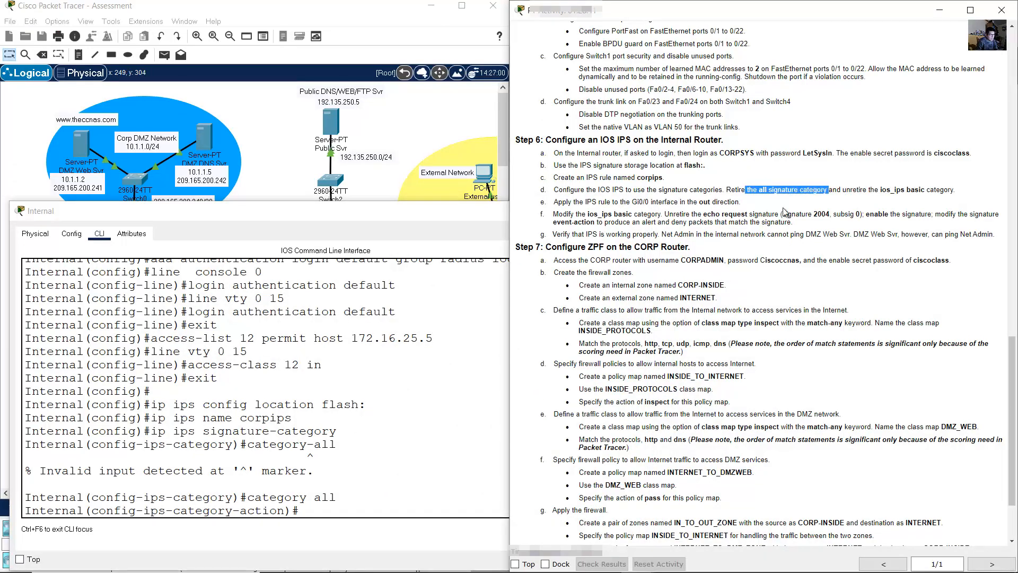
{"action": "left_click_drag", "start_coordinate": [262, 497], "coordinate": [345, 493]}
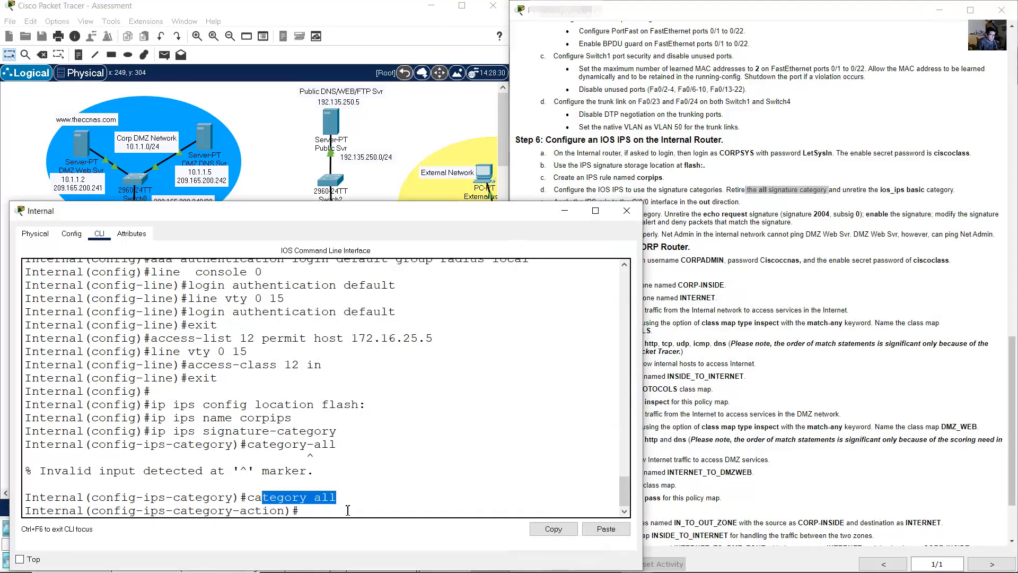
{"action": "left_click", "coordinate": [348, 510]}
{"action": "type", "text": "riter tru"}
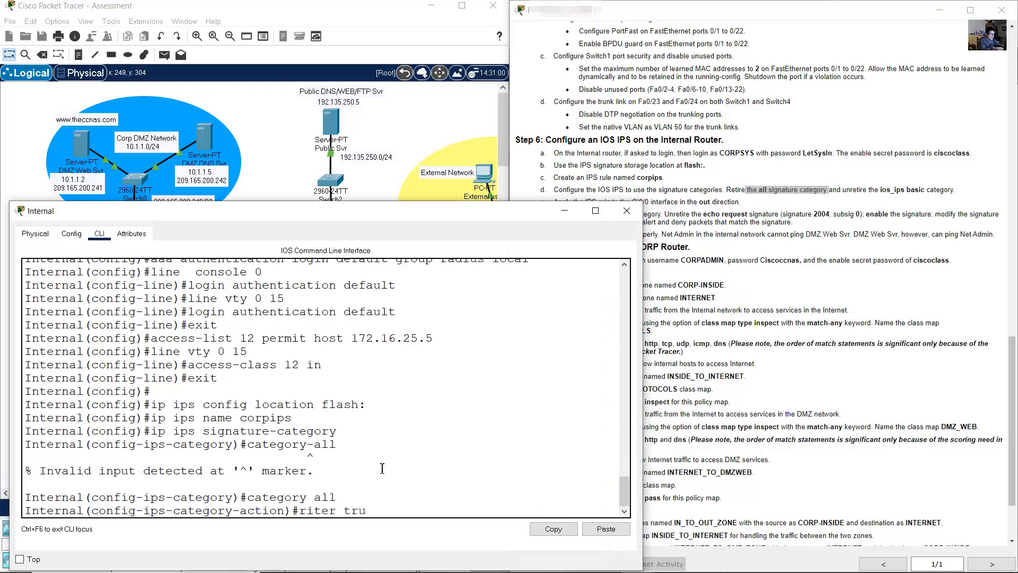
{"action": "type", "text": "e"}
{"action": "key", "text": "Return"}
{"action": "key", "text": "Up"}
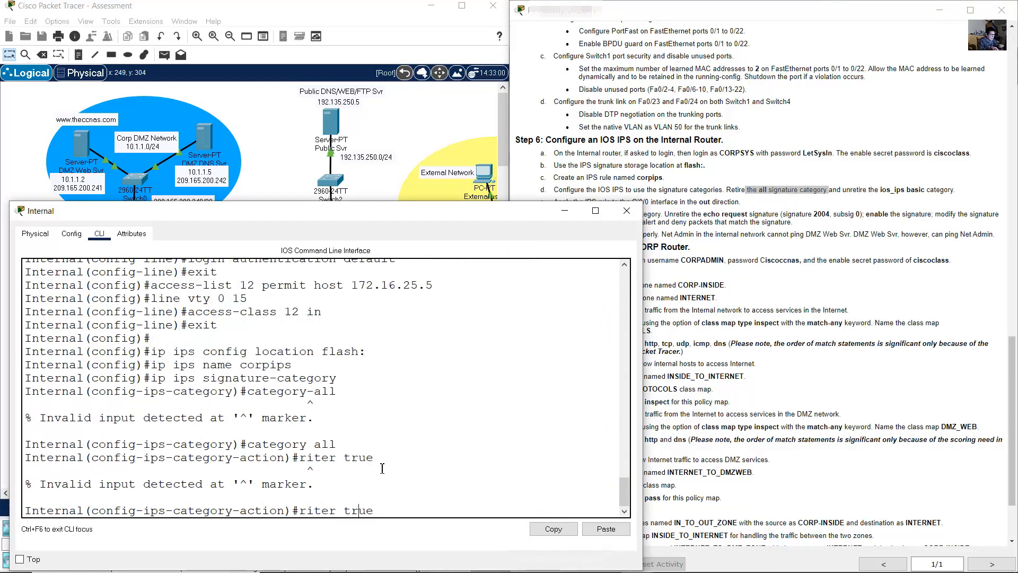
{"action": "key", "text": "BackSpace"}
{"action": "key", "text": "BackSpace"}
{"action": "key", "text": "BackSpace"}
{"action": "key", "text": "BackSpace"}
{"action": "type", "text": "etire"}
{"action": "key", "text": "Return"}
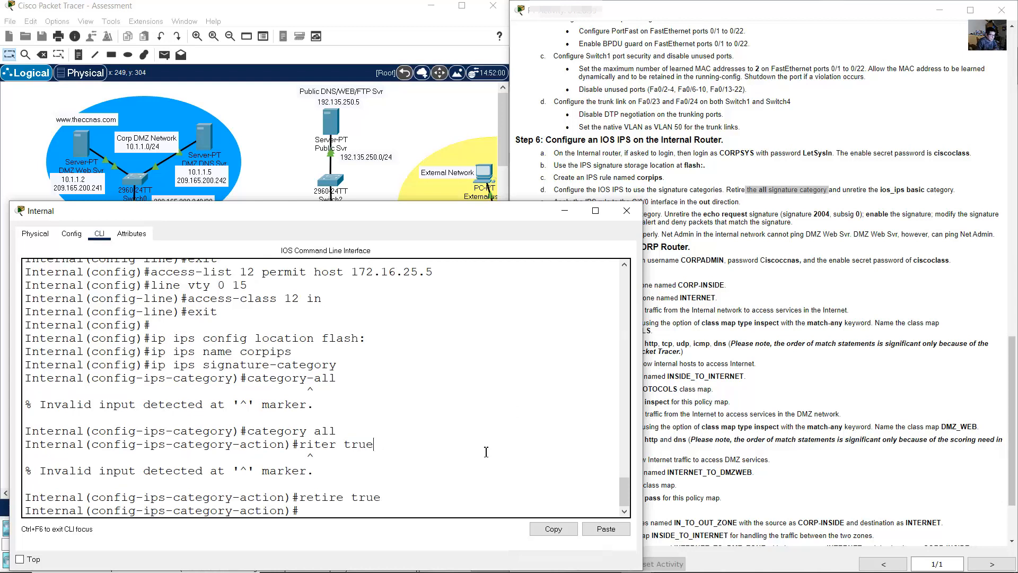
{"action": "type", "text": "exit"}
{"action": "key", "text": "Return"}
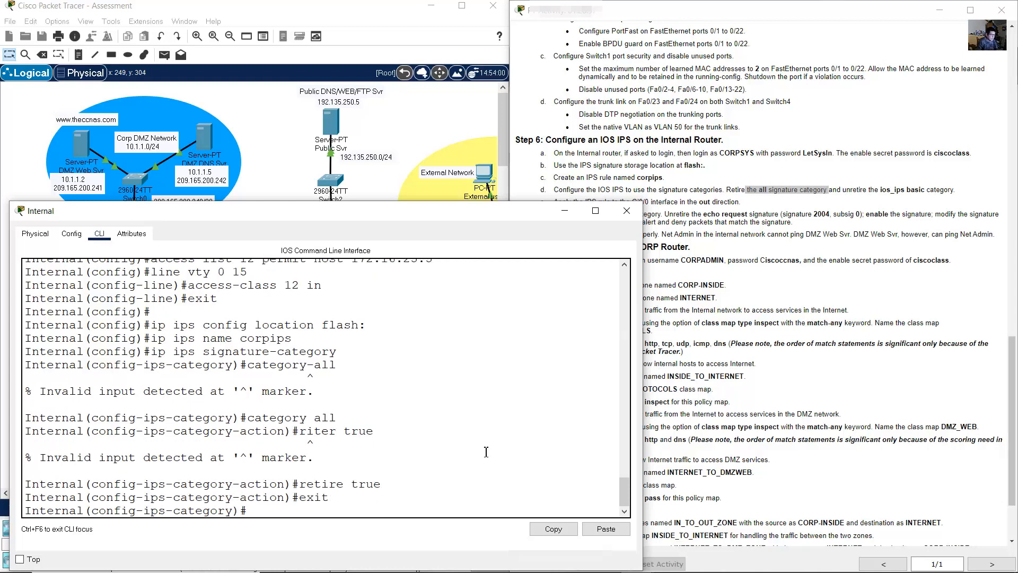
{"action": "left_click", "coordinate": [797, 286]}
- Set the ios_ips basic signature category to retired false in the Internal router CLI
{"action": "left_click_drag", "start_coordinate": [847, 192], "coordinate": [942, 190]}
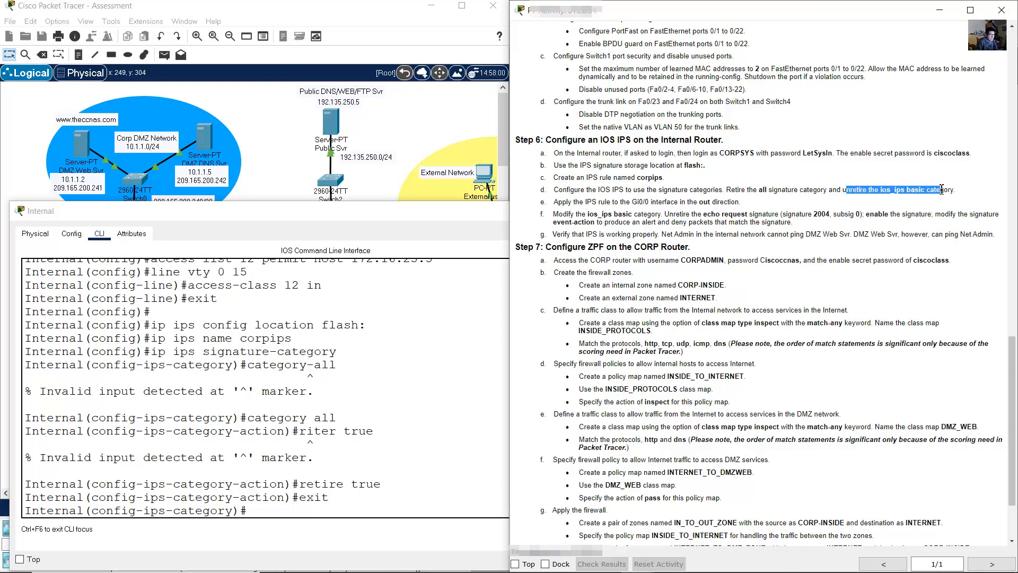
{"action": "left_click", "coordinate": [388, 429]}
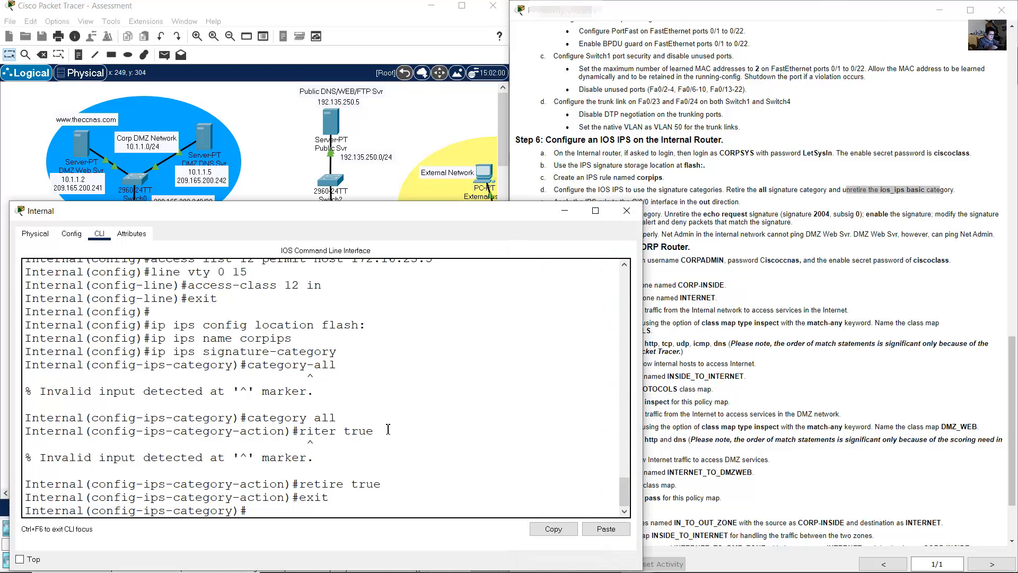
{"action": "type", "text": "category ios"}
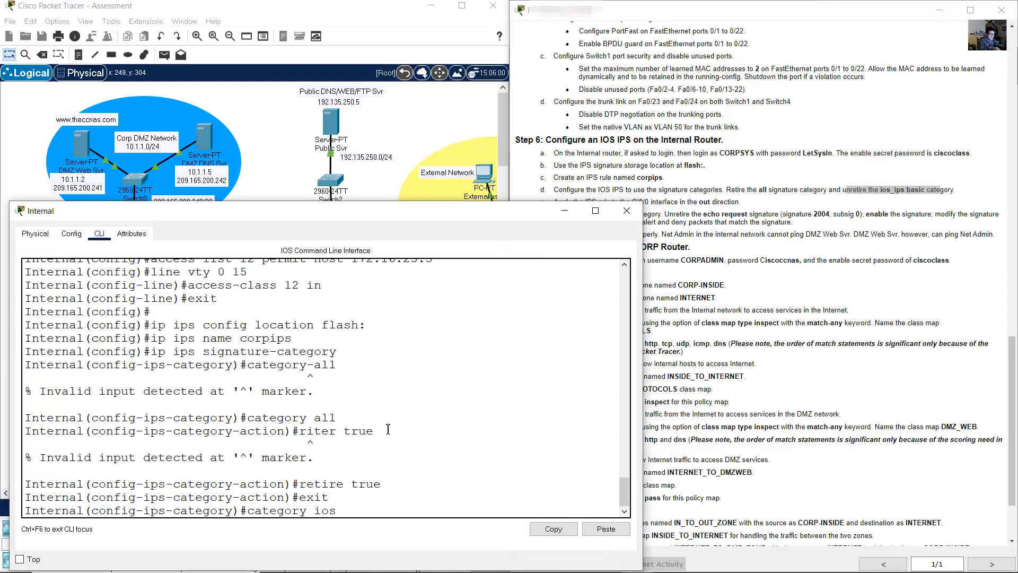
{"action": "type", "text": "_ips basic"}
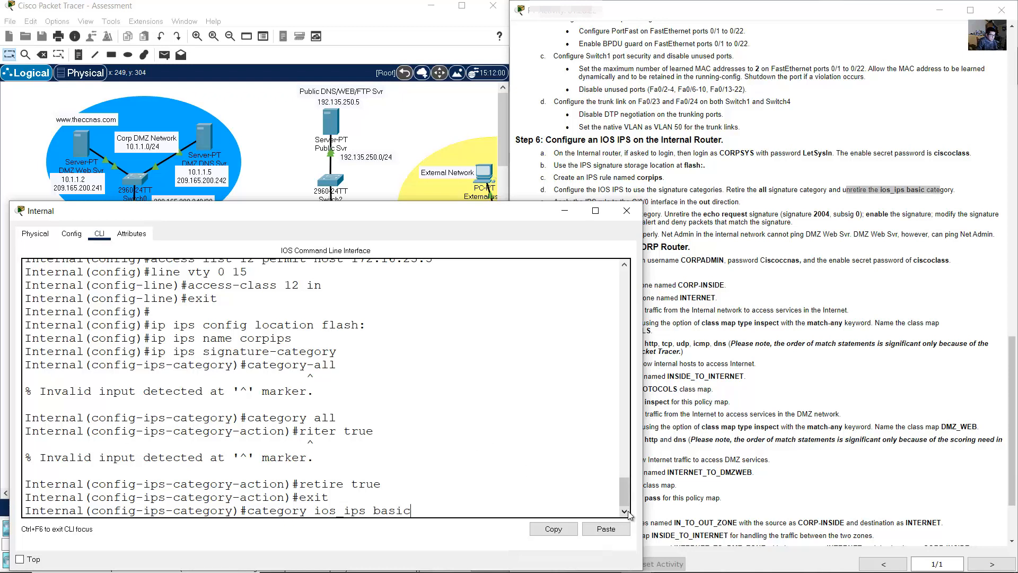
{"action": "key", "text": "Return"}
{"action": "type", "text": "retire"}
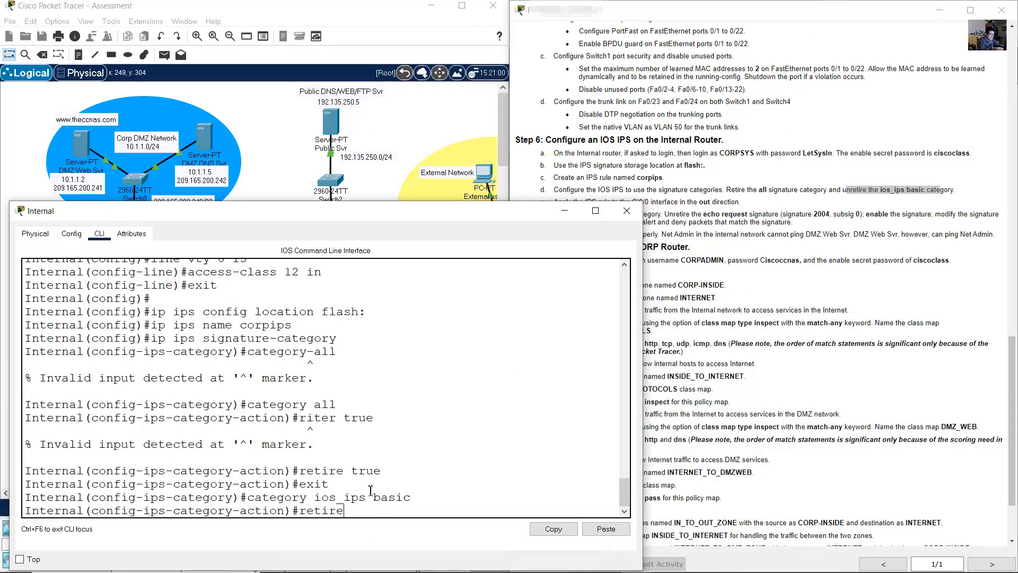
{"action": "type", "text": "d false"}
{"action": "key", "text": "Return"}
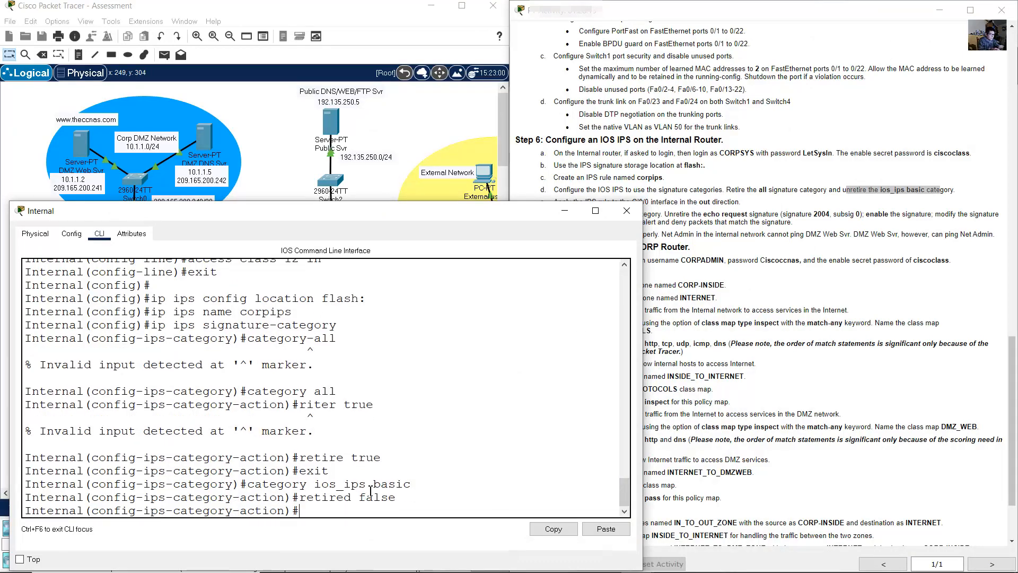
{"action": "type", "text": "exi"}
{"action": "type", "text": "t"}
{"action": "key", "text": "Return"}
{"action": "type", "text": "exit"}
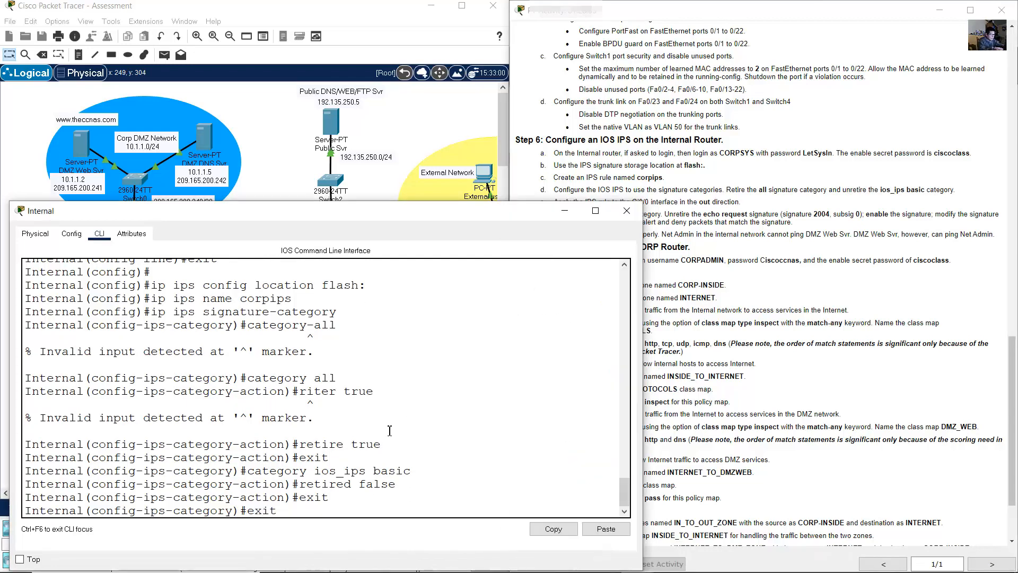
- Finish category configuration and accept the changes so the signature engines build
{"action": "key", "text": "Return"}
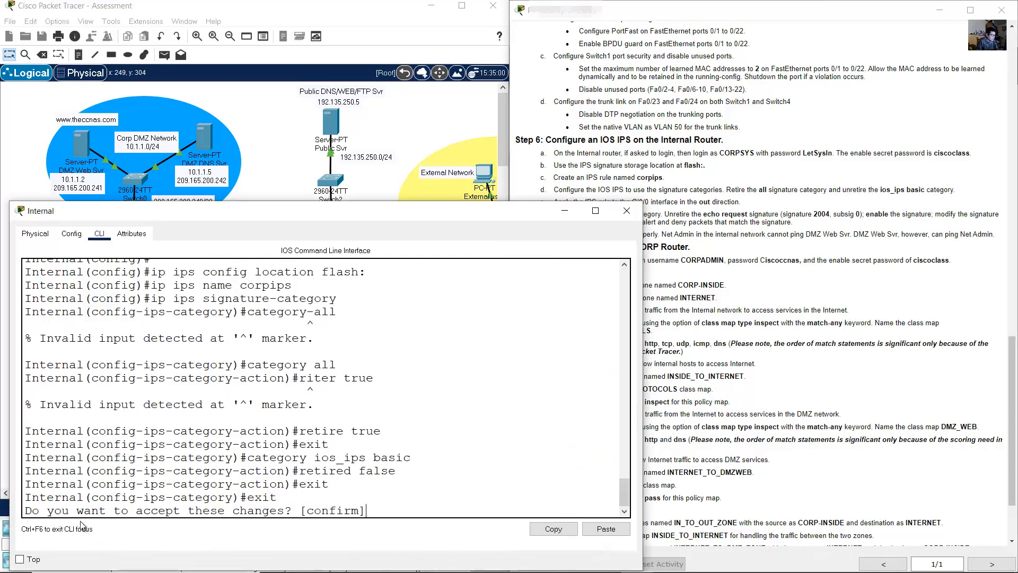
{"action": "left_click_drag", "start_coordinate": [94, 513], "coordinate": [380, 527]}
{"action": "left_click", "coordinate": [409, 512]}
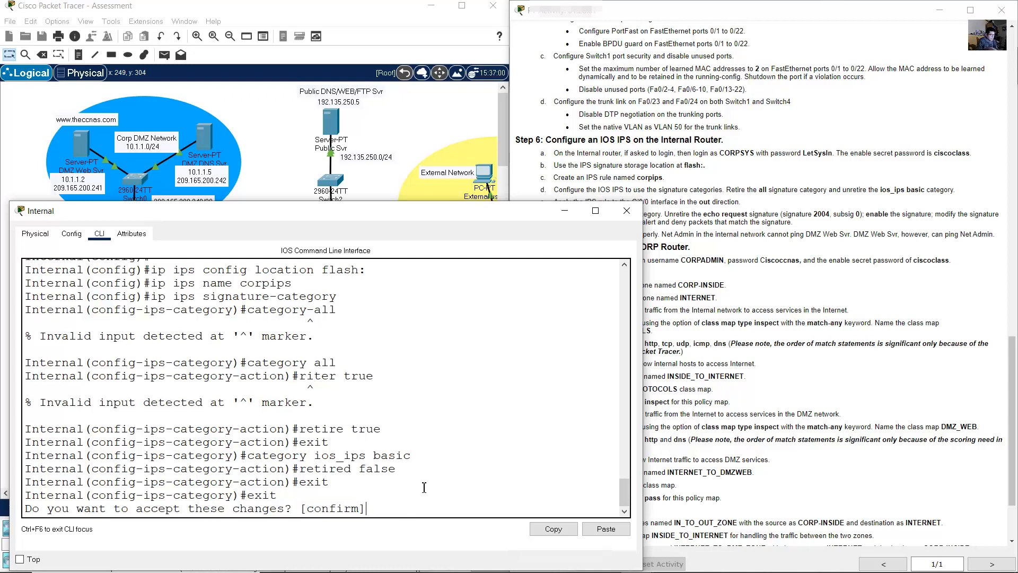
{"action": "key", "text": "Return"}
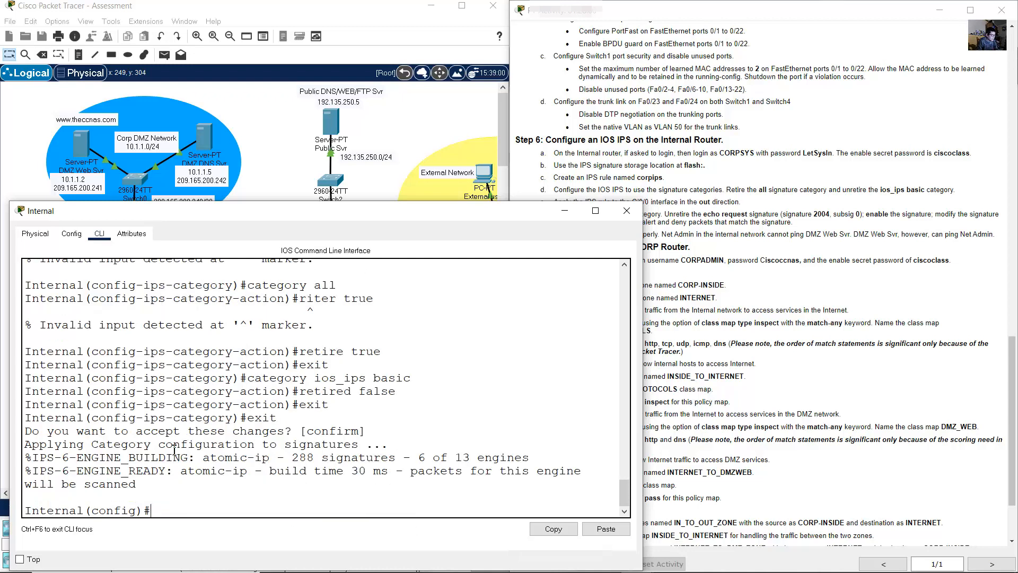
{"action": "left_click_drag", "start_coordinate": [25, 445], "coordinate": [137, 485]}
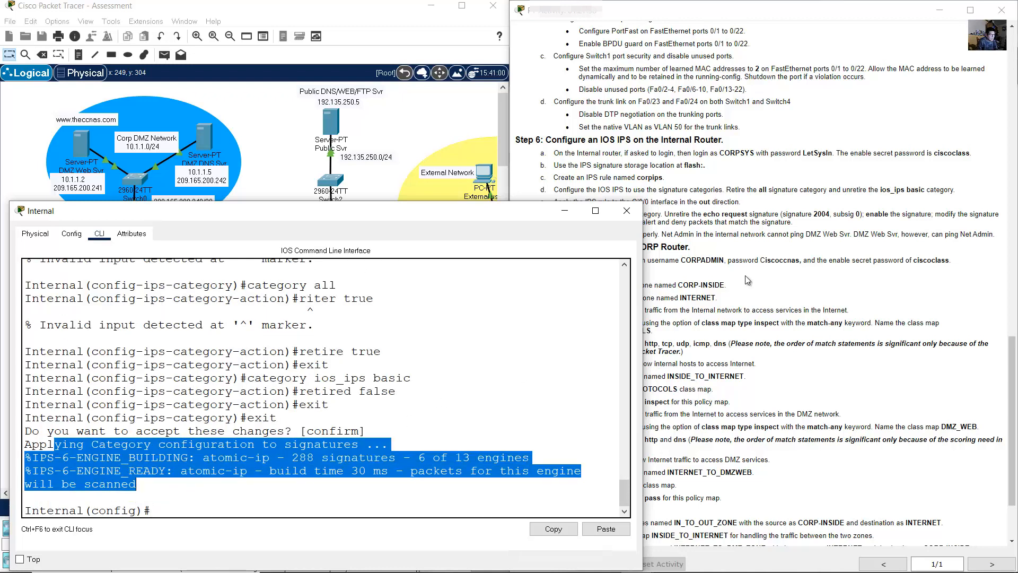
- Highlight step 6e about applying the IPS rule, then bring the topology back
{"action": "left_click", "coordinate": [798, 244]}
{"action": "left_click_drag", "start_coordinate": [557, 202], "coordinate": [746, 208]}
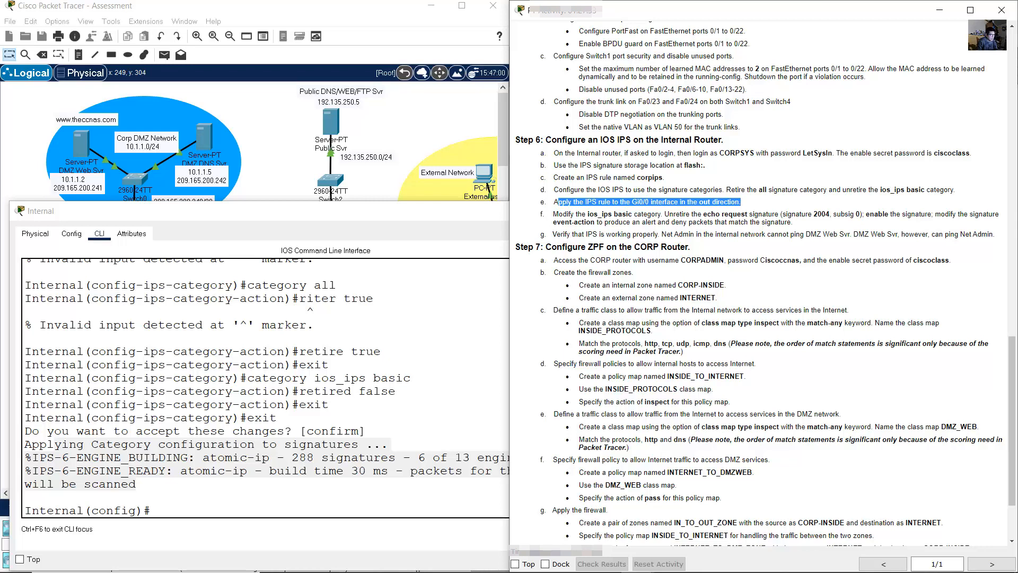
{"action": "left_click", "coordinate": [405, 118]}
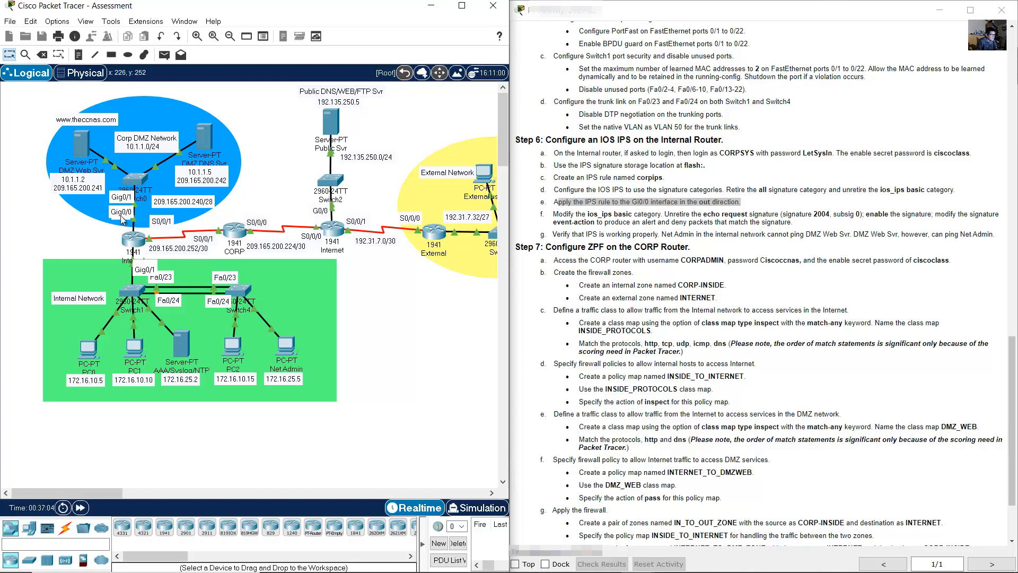
- Apply the corpips IPS rule outbound with 'ip ips corpips out' on interface G0/0
{"action": "left_click", "coordinate": [132, 239]}
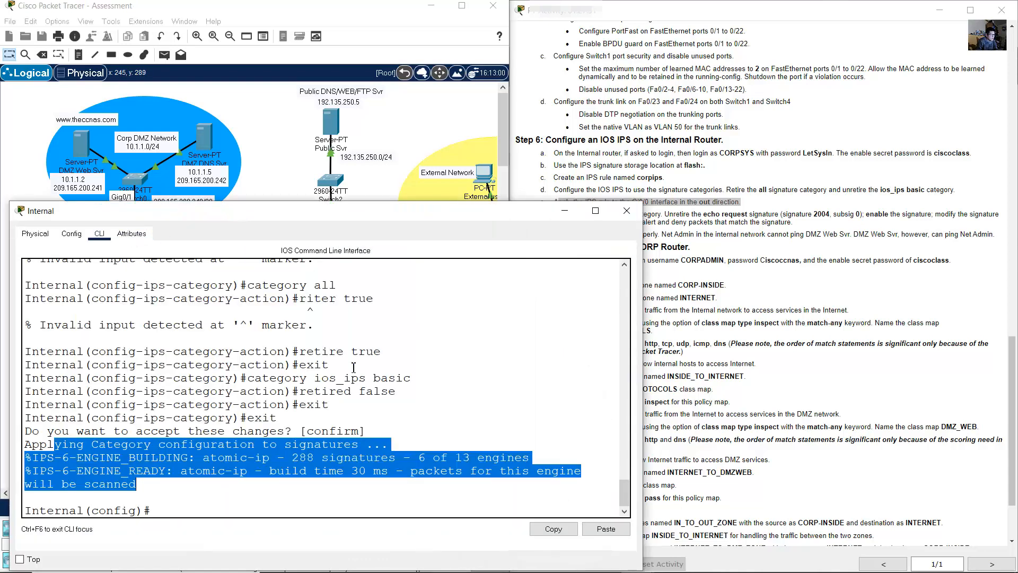
{"action": "type", "text": "int g0/0"}
{"action": "key", "text": "Return"}
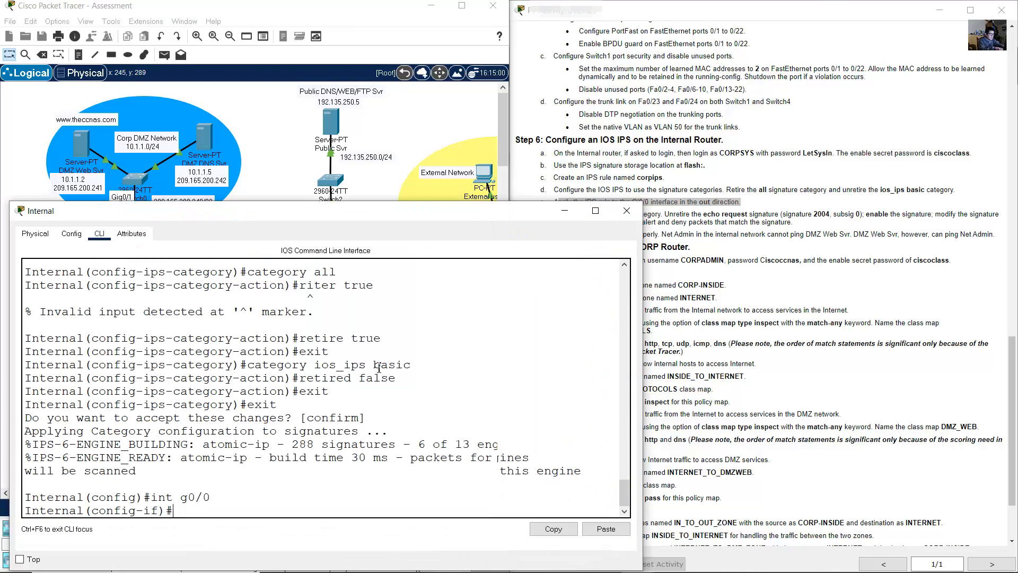
{"action": "type", "text": "ip ips"}
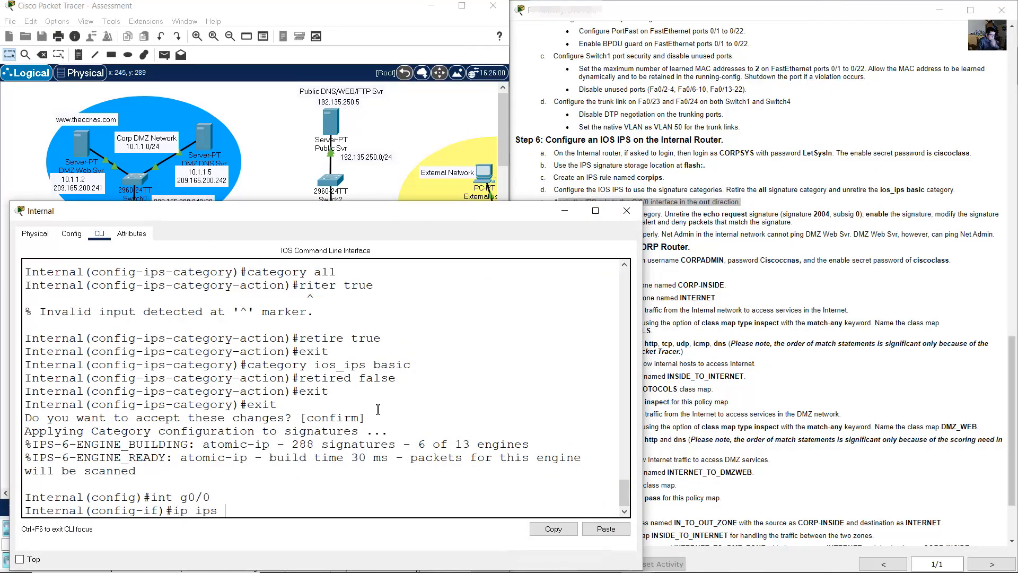
{"action": "scroll", "coordinate": [403, 398], "scroll_direction": "up", "scroll_amount": 4}
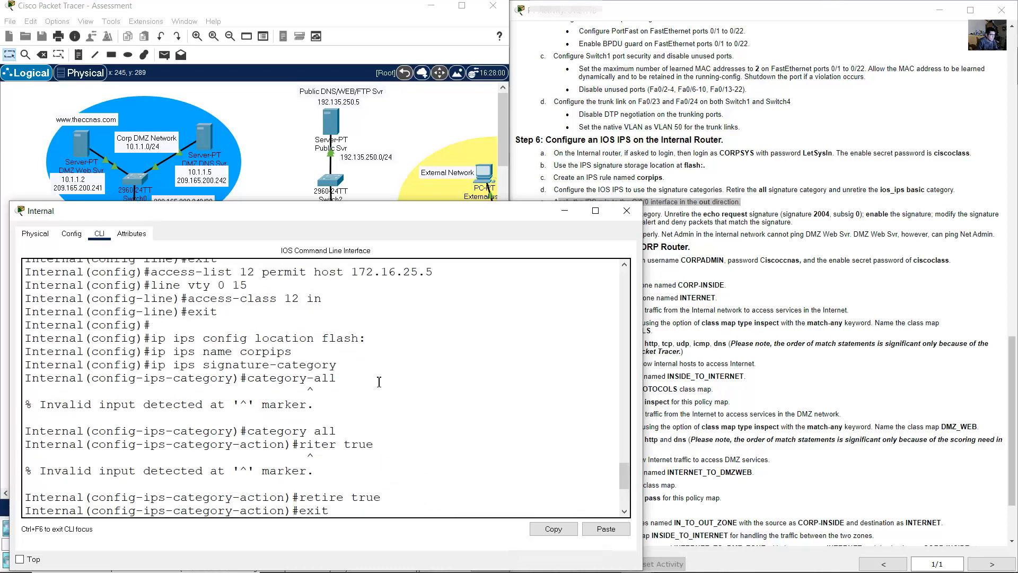
{"action": "double_click", "coordinate": [247, 351]}
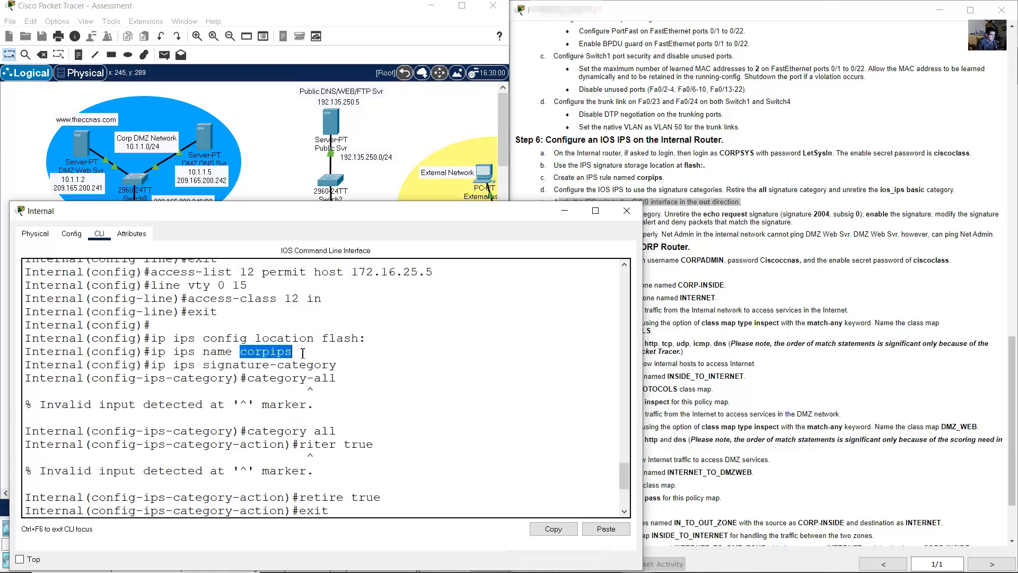
{"action": "scroll", "coordinate": [391, 411], "scroll_direction": "down", "scroll_amount": 4}
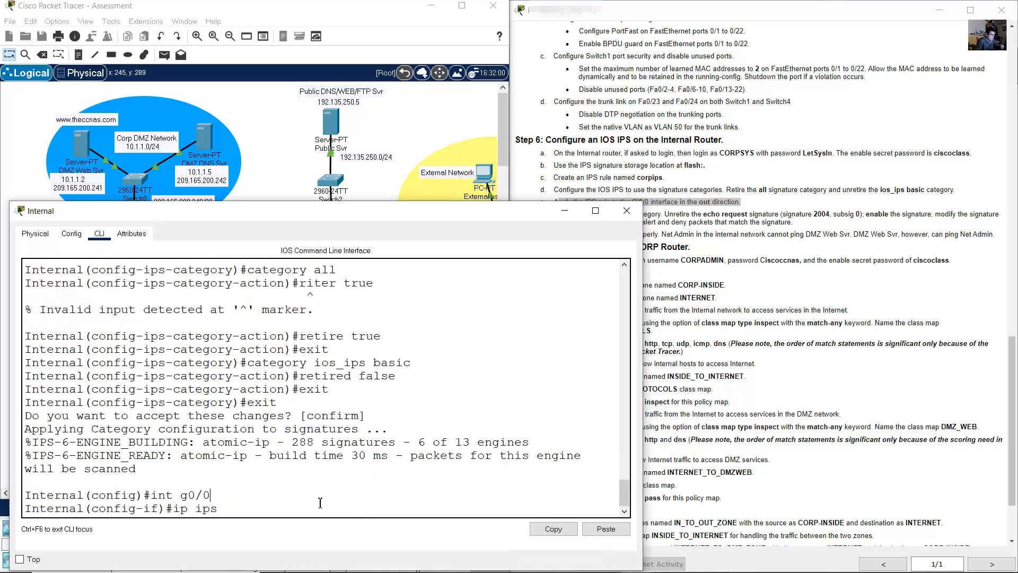
{"action": "type", "text": "corpips"}
{"action": "left_click", "coordinate": [714, 206]}
{"action": "left_click_drag", "start_coordinate": [699, 202], "coordinate": [742, 204]}
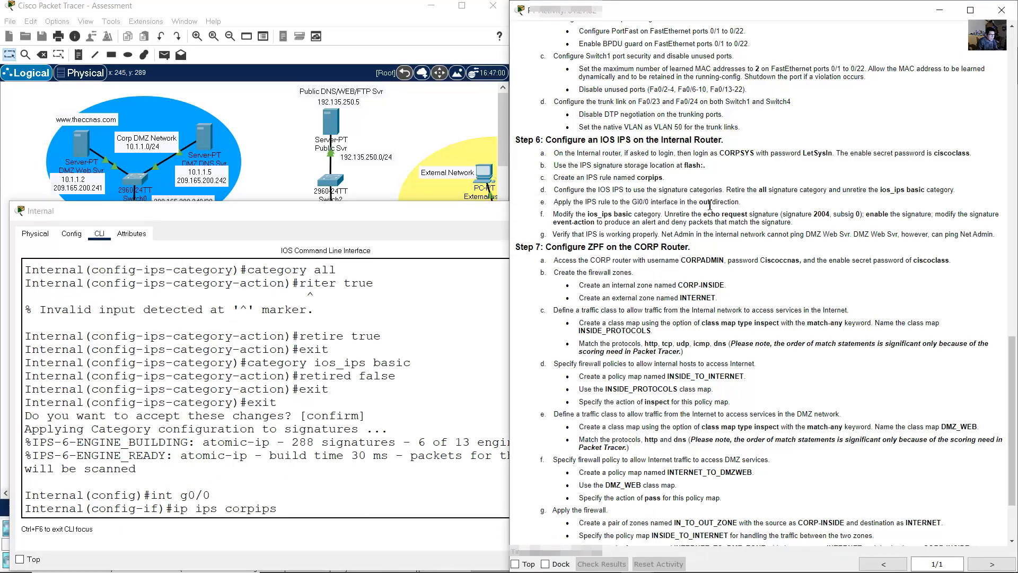
{"action": "left_click", "coordinate": [344, 506]}
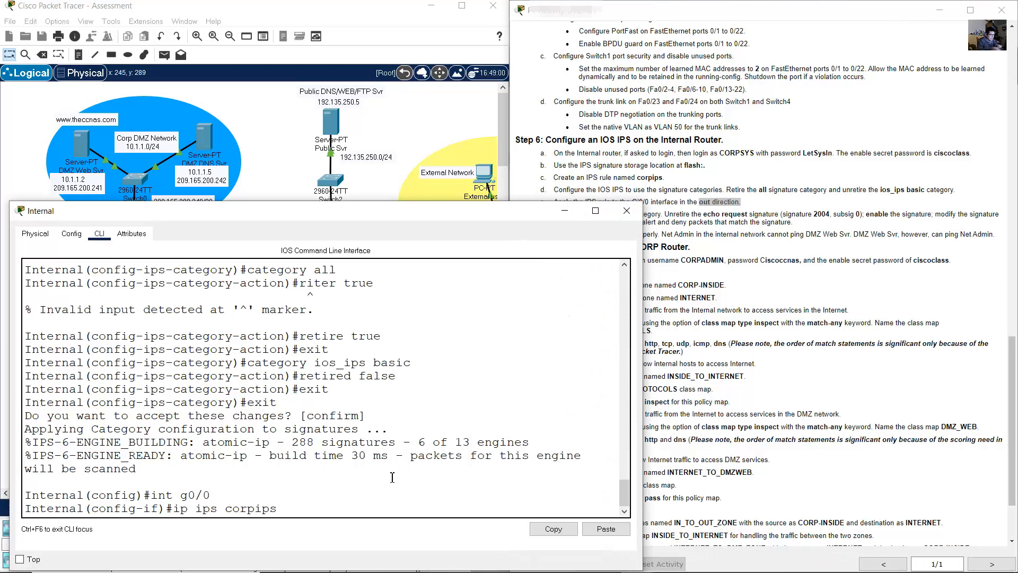
{"action": "type", "text": "out"}
{"action": "key", "text": "Return"}
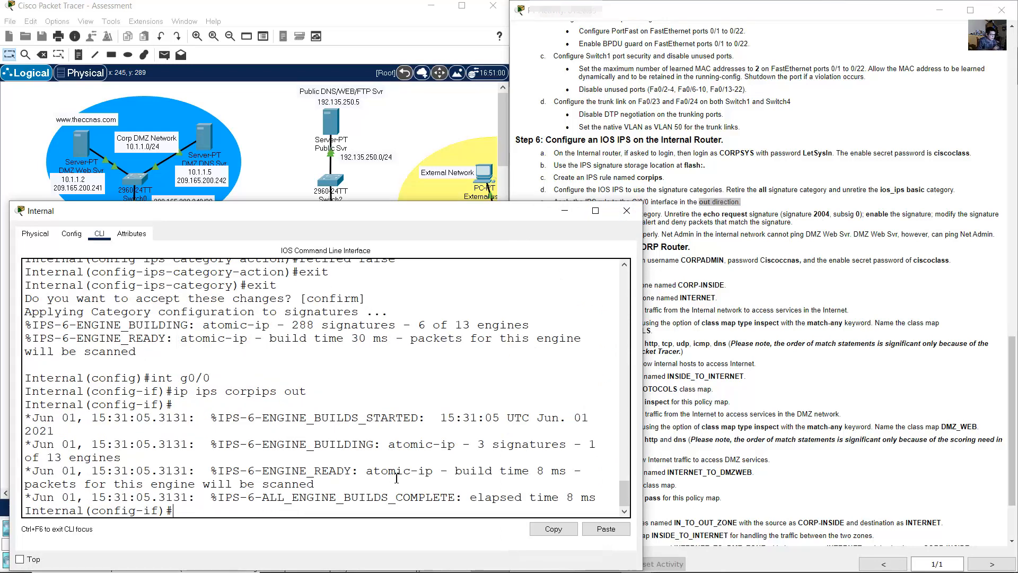
- Review the IPS engine build messages and exit interface configuration
{"action": "left_click_drag", "start_coordinate": [203, 419], "coordinate": [327, 496]}
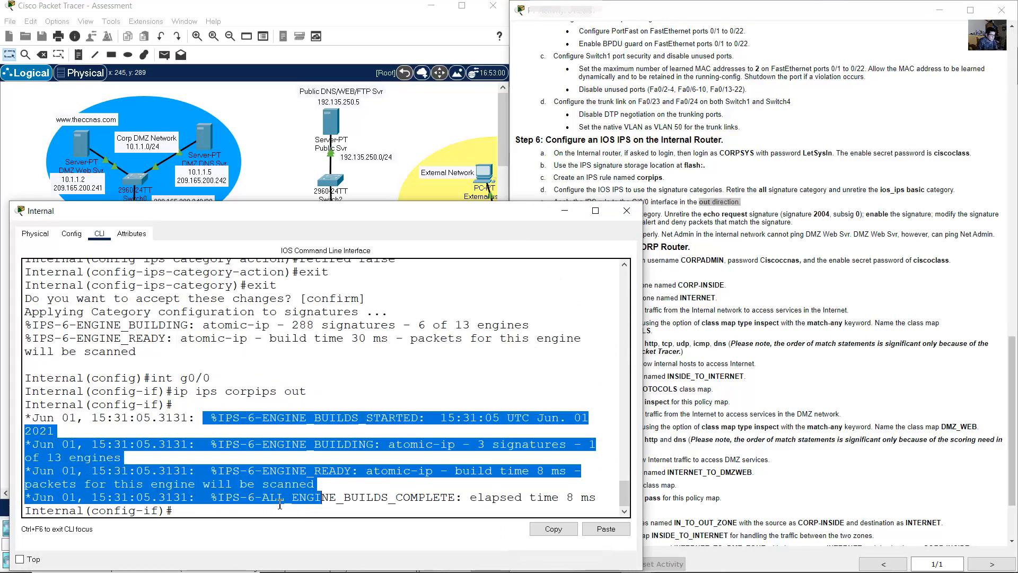
{"action": "left_click", "coordinate": [281, 503]}
{"action": "type", "text": "exit"}
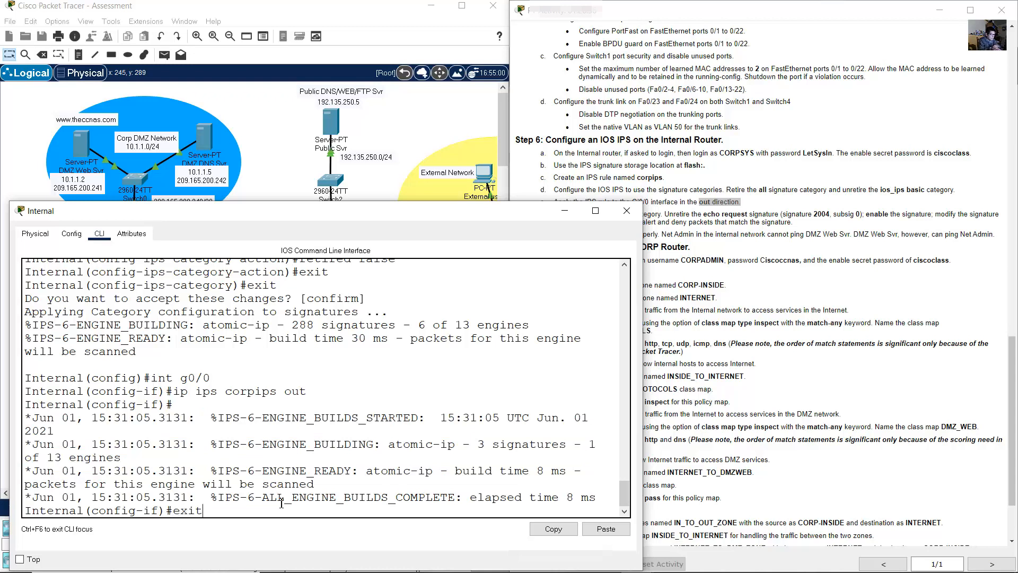
{"action": "key", "text": "Return"}
{"action": "left_click", "coordinate": [781, 249]}
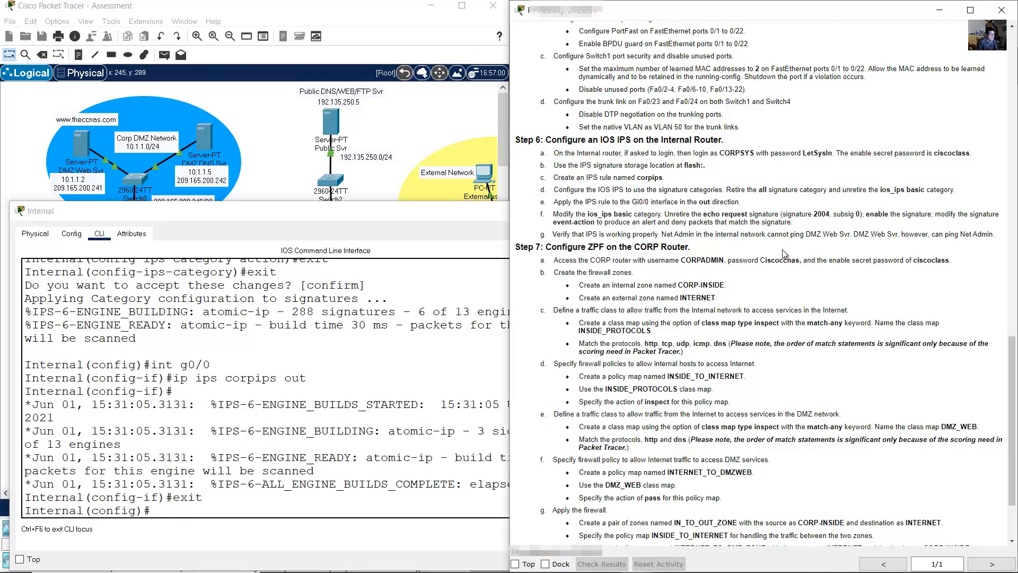
- Read step 6f, then start typing 'ip ips signature definition' at the Internal router prompt
{"action": "left_click_drag", "start_coordinate": [553, 214], "coordinate": [929, 212]}
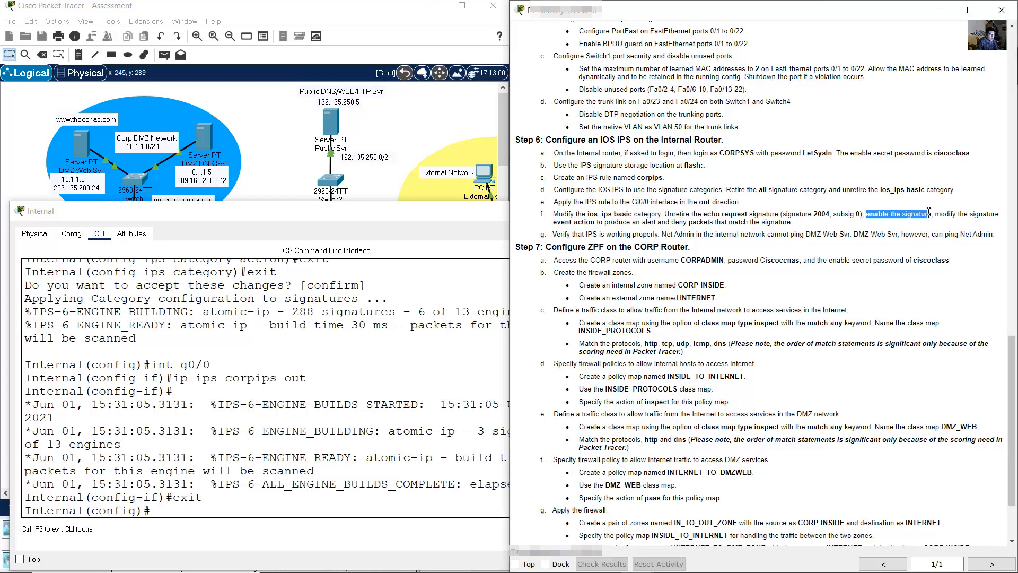
{"action": "left_click", "coordinate": [309, 510]}
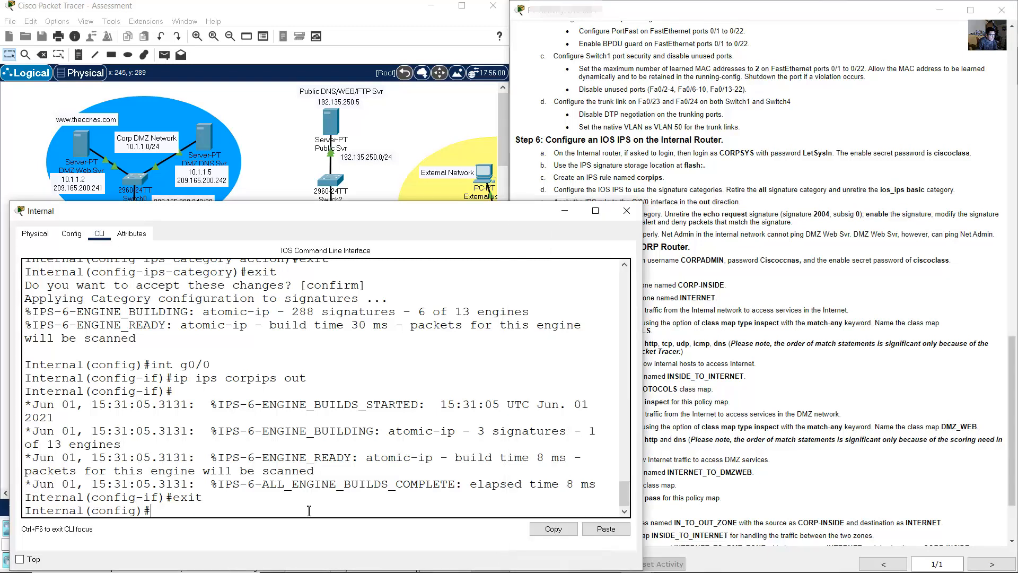
{"action": "type", "text": "ip ips signature defi"}
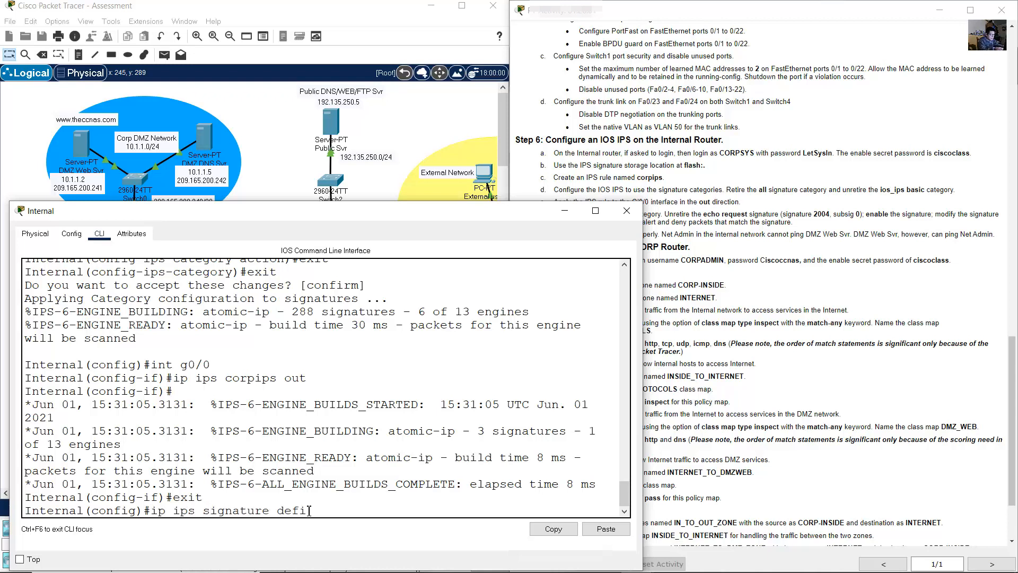
{"action": "type", "text": "nition"}
- Correct the command to ip ips signature-definition and open signature 2004 subsig 0
{"action": "key", "text": "BackSpace"}
{"action": "type", "text": "-"}
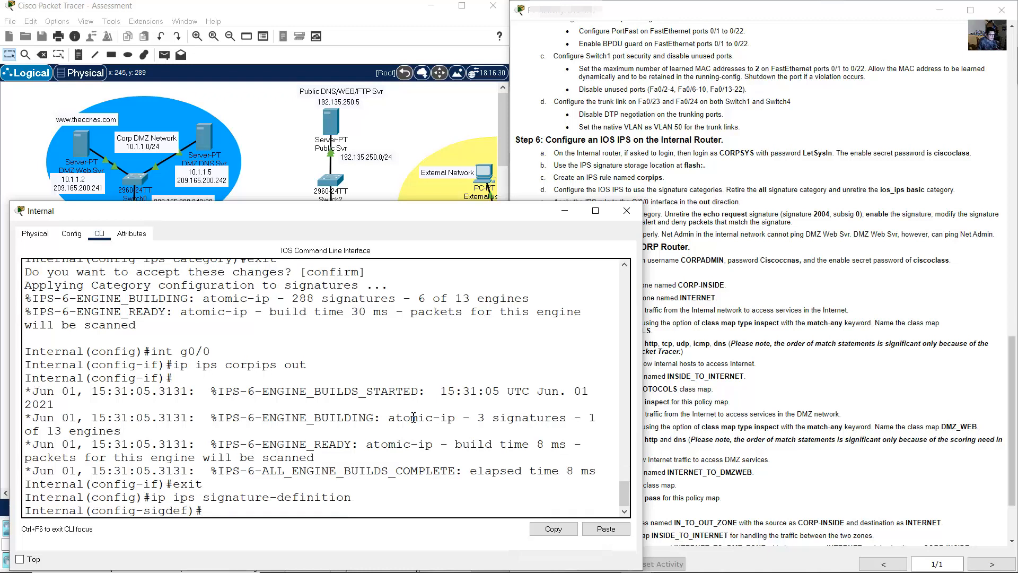
{"action": "left_click", "coordinate": [793, 187]}
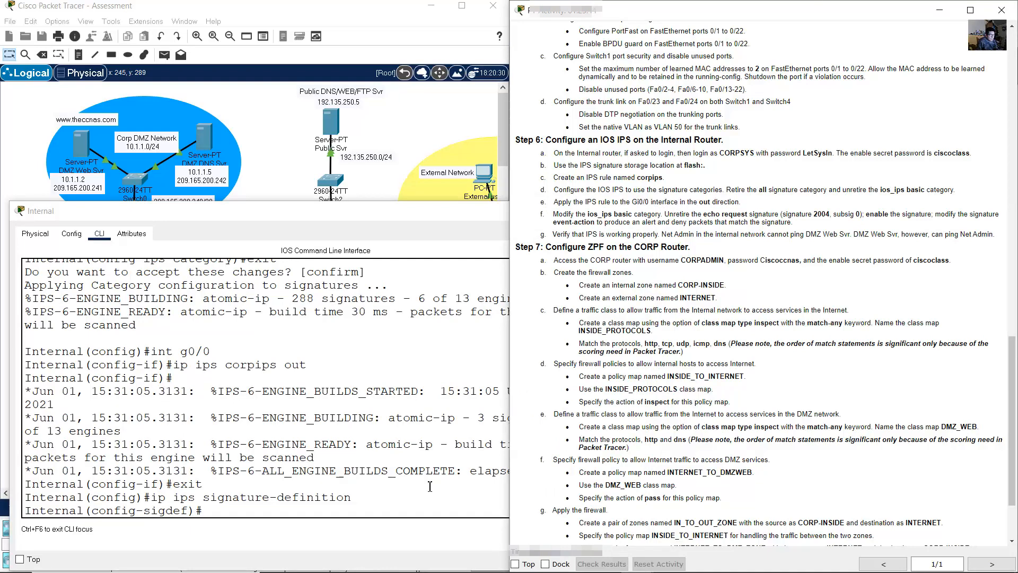
{"action": "left_click_drag", "start_coordinate": [783, 214], "coordinate": [829, 214]}
{"action": "left_click_drag", "start_coordinate": [703, 215], "coordinate": [748, 214]}
{"action": "left_click_drag", "start_coordinate": [834, 215], "coordinate": [856, 214]}
{"action": "left_click", "coordinate": [397, 413]}
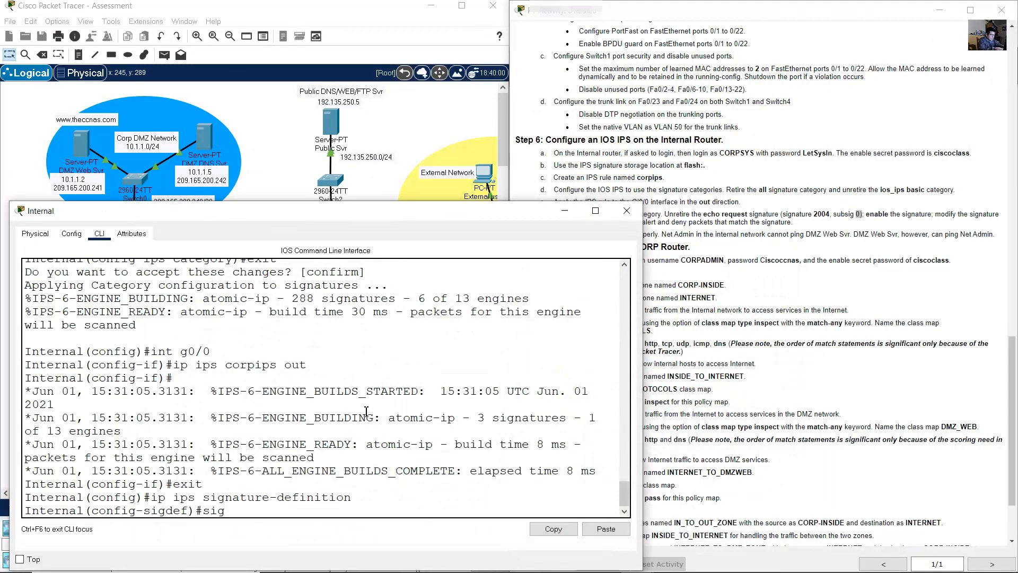
{"action": "type", "text": "signature 2004 0"}
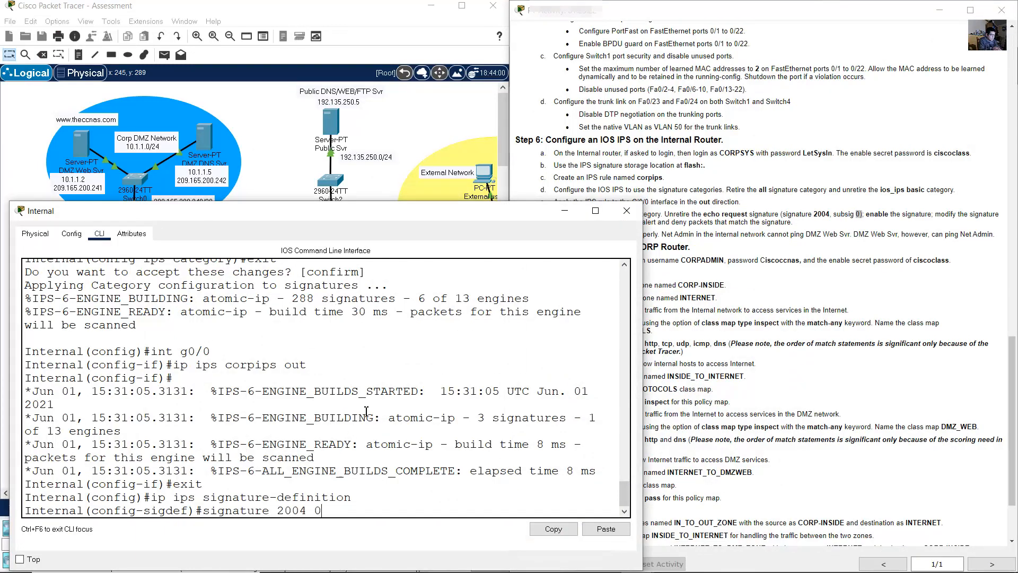
{"action": "key", "text": "Return"}
- In signature 2004's status settings, set retired false, fixing the misspelled word
{"action": "left_click_drag", "start_coordinate": [870, 214], "coordinate": [931, 214]}
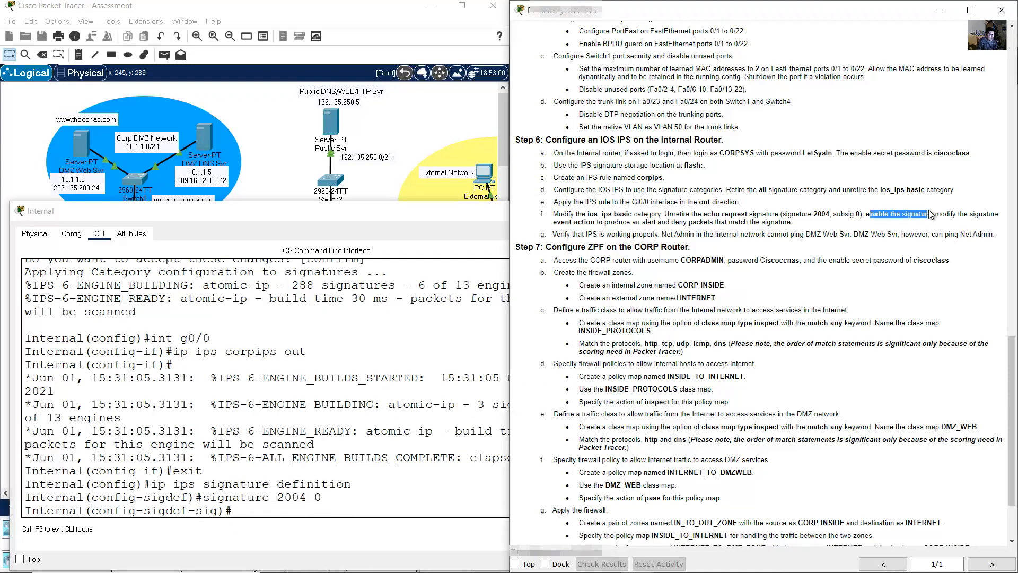
{"action": "left_click", "coordinate": [344, 398]}
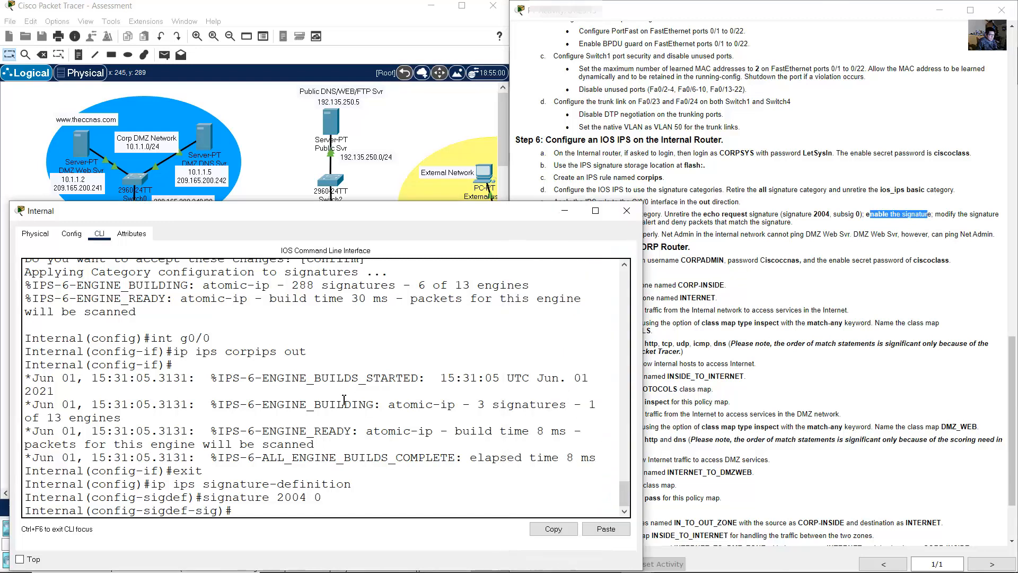
{"action": "type", "text": "status"}
{"action": "key", "text": "Return"}
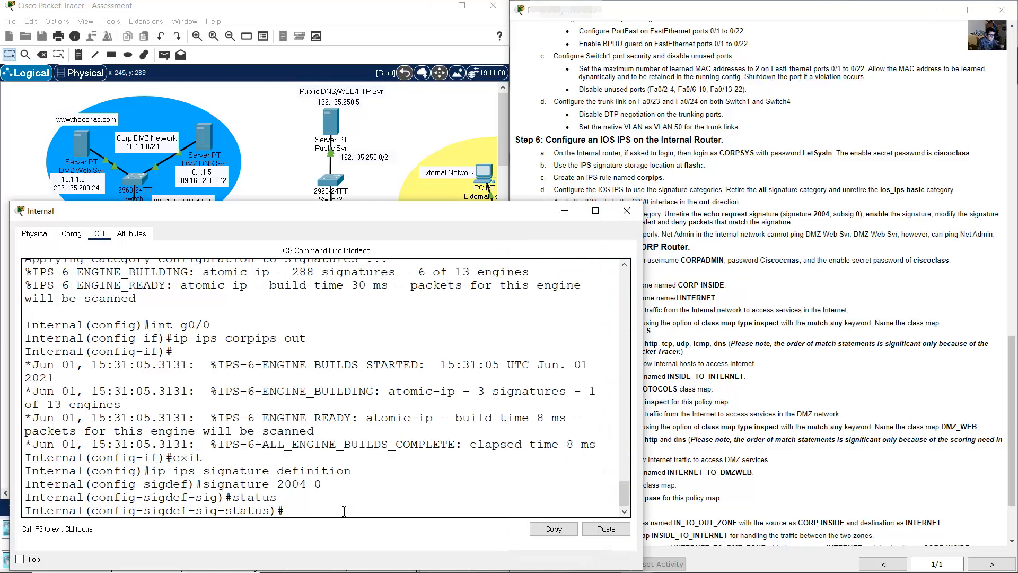
{"action": "type", "text": "riterd false"}
{"action": "key", "text": "Left"}
{"action": "key", "text": "Left"}
{"action": "key", "text": "Left"}
{"action": "key", "text": "Left"}
{"action": "key", "text": "Left"}
{"action": "key", "text": "Left"}
{"action": "key", "text": "Left"}
{"action": "key", "text": "Left"}
{"action": "key", "text": "Left"}
{"action": "key", "text": "Left"}
{"action": "key", "text": "BackSpace"}
{"action": "type", "text": "etir"}
{"action": "key", "text": "BackSpace"}
{"action": "key", "text": "BackSpace"}
{"action": "type", "text": "d"}
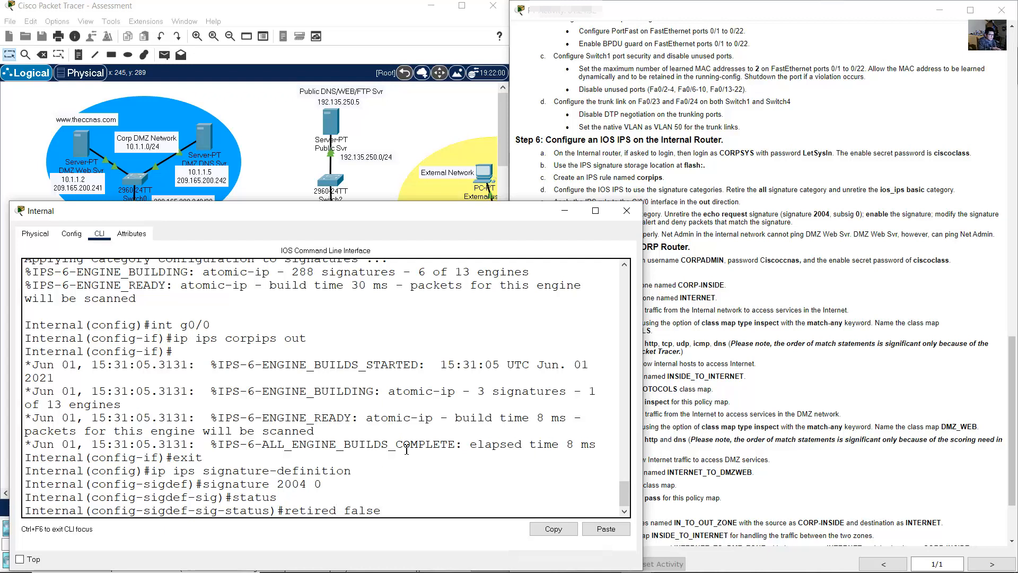
{"action": "key", "text": "Return"}
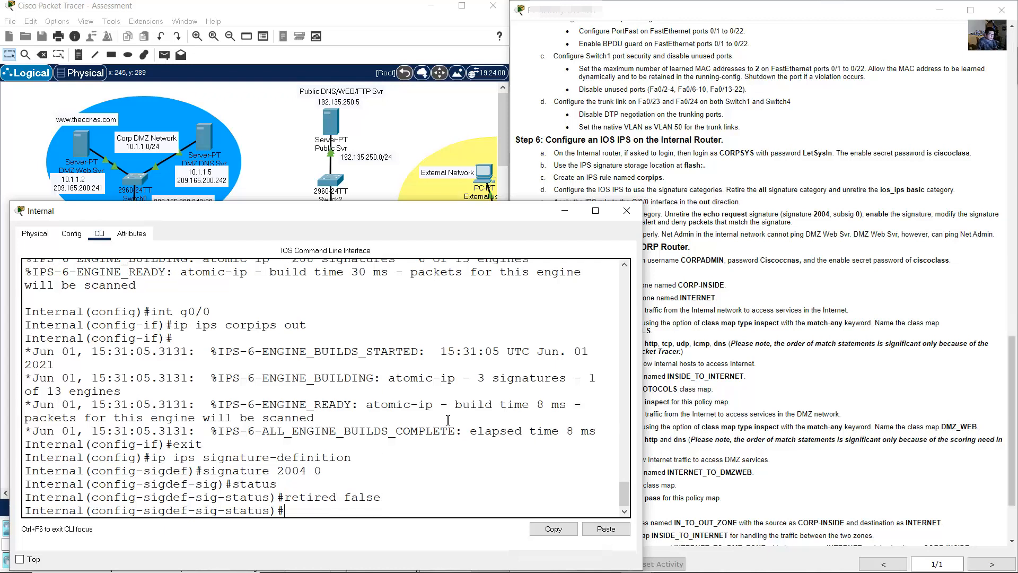
- Enable signature 2004 with enable true and exit the status settings
{"action": "left_click", "coordinate": [877, 213]}
{"action": "left_click_drag", "start_coordinate": [866, 213], "coordinate": [907, 213]}
{"action": "left_click", "coordinate": [397, 402]}
{"action": "type", "text": "enable true"}
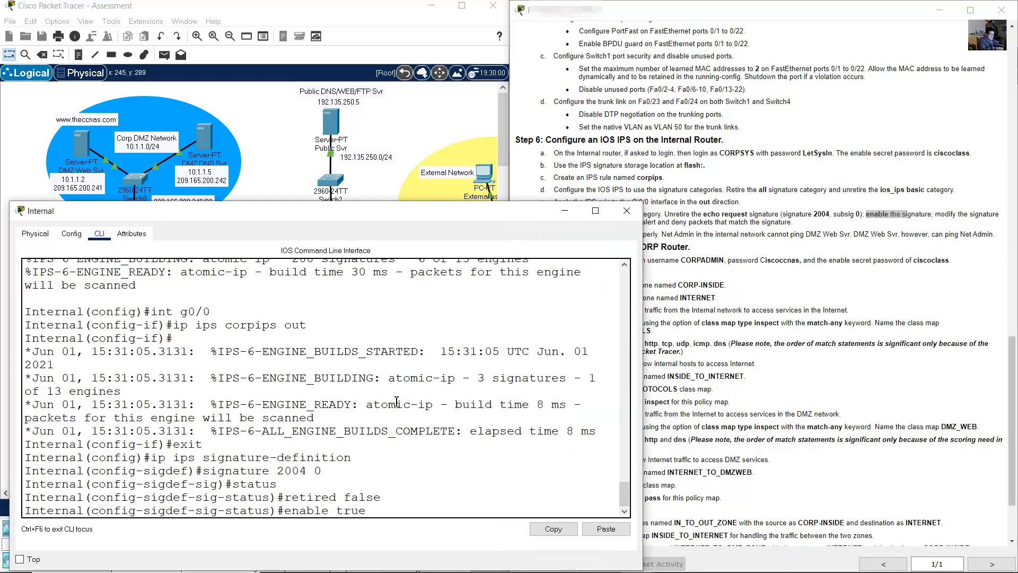
{"action": "key", "text": "Return"}
{"action": "type", "text": "exit"}
{"action": "key", "text": "Return"}
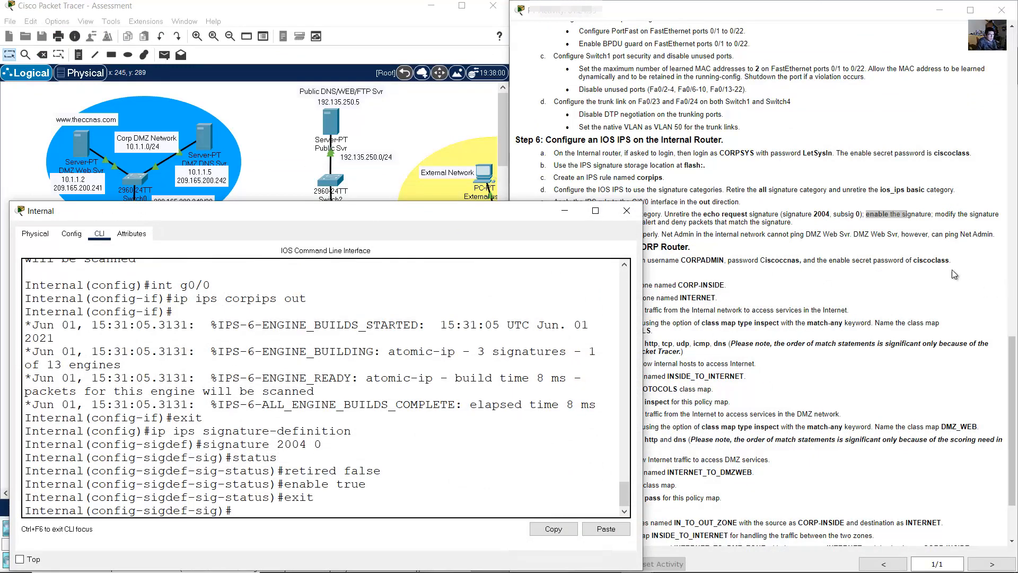
- Review the event-action requirement and enter signature 2004's engine settings
{"action": "left_click_drag", "start_coordinate": [940, 214], "coordinate": [598, 222]}
{"action": "left_click", "coordinate": [968, 231]}
{"action": "mouse_move", "coordinate": [945, 213]}
{"action": "left_mouse_down"}
{"action": "mouse_move", "coordinate": [996, 218]}
{"action": "mouse_move", "coordinate": [657, 215]}
{"action": "mouse_move", "coordinate": [585, 225]}
{"action": "mouse_move", "coordinate": [660, 223]}
{"action": "left_mouse_up"}
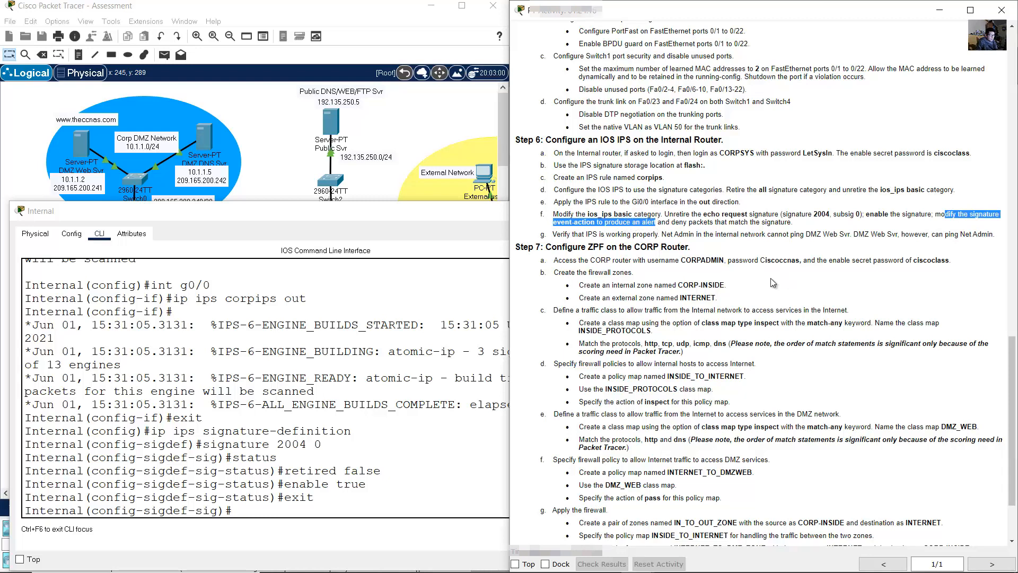
{"action": "left_click", "coordinate": [359, 410]}
{"action": "left_click", "coordinate": [739, 292]}
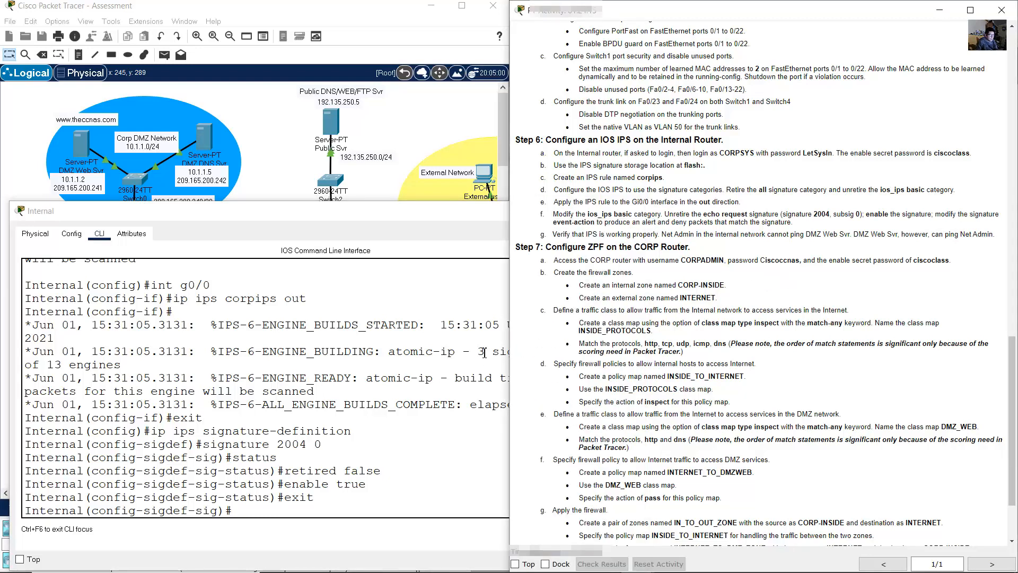
{"action": "left_click", "coordinate": [392, 422]}
{"action": "type", "text": "engine"}
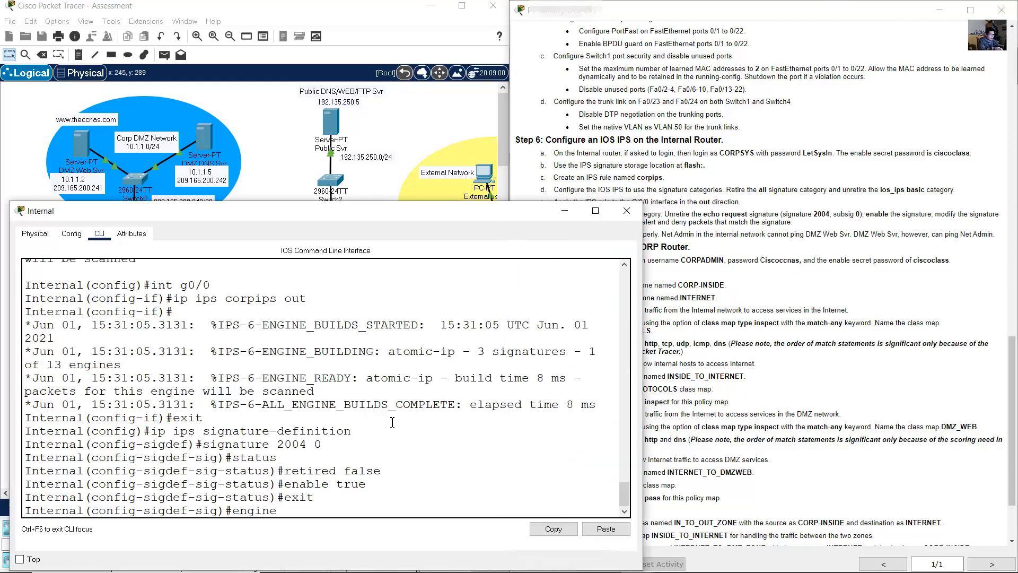
{"action": "key", "text": "Return"}
- Add the produce-alert event action to signature 2004
{"action": "left_click", "coordinate": [611, 233]}
{"action": "mouse_move", "coordinate": [554, 221]}
{"action": "left_mouse_down"}
{"action": "mouse_move", "coordinate": [659, 234]}
{"action": "mouse_move", "coordinate": [661, 222]}
{"action": "left_mouse_up"}
{"action": "left_click", "coordinate": [321, 412]}
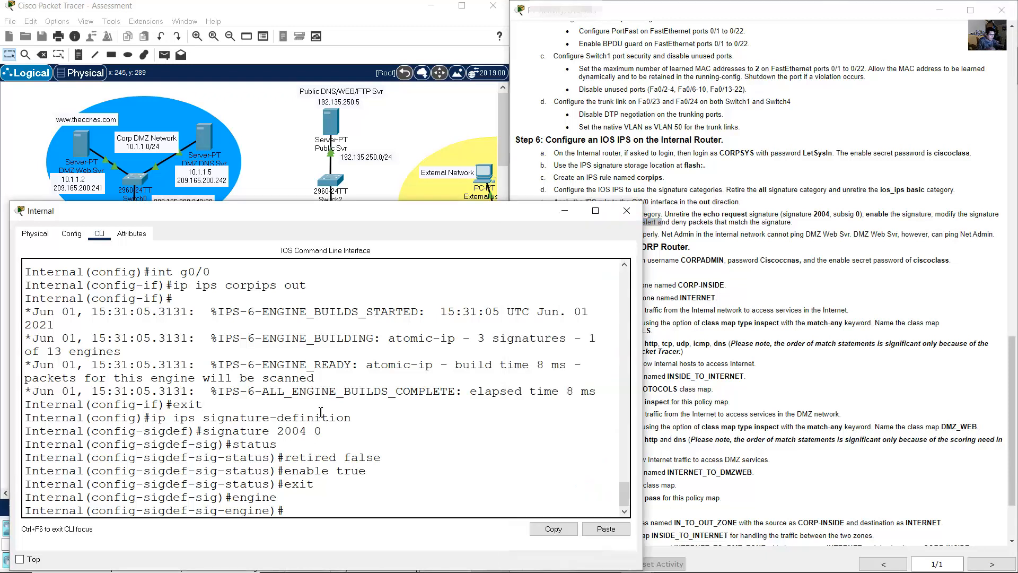
{"action": "type", "text": "engine)#event-action produce-aler"}
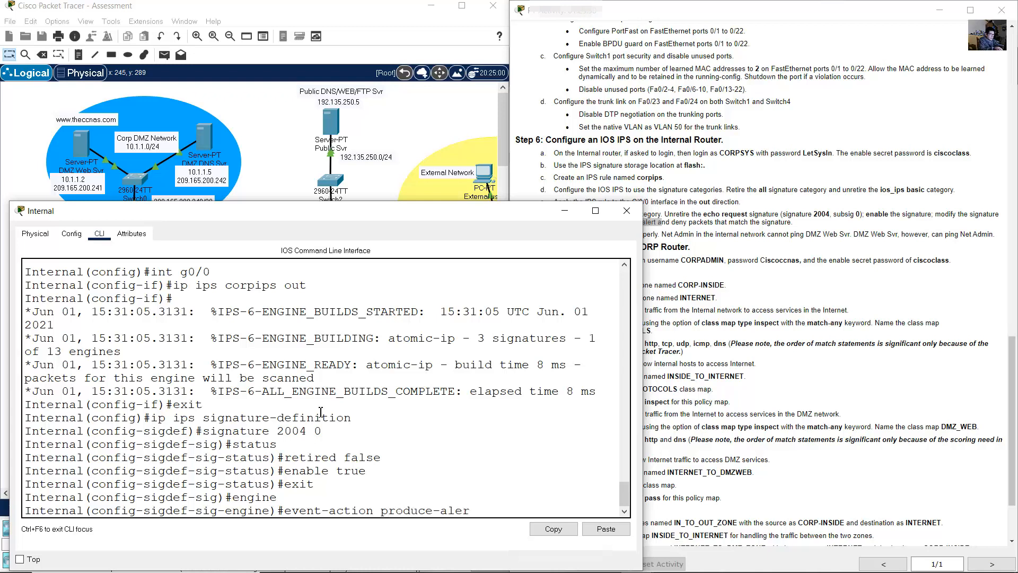
{"action": "type", "text": "t"}
{"action": "key", "text": "Return"}
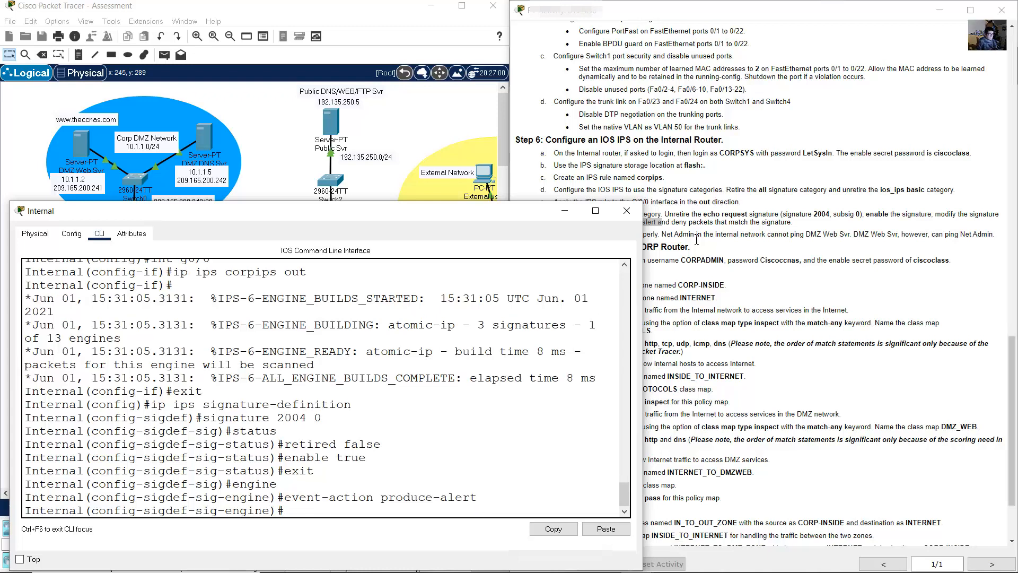
- Add the deny-packet-inline event action, correcting the rejected deny-packets-inline spelling
{"action": "left_click", "coordinate": [678, 231]}
{"action": "mouse_move", "coordinate": [675, 222]}
{"action": "left_mouse_down"}
{"action": "mouse_move", "coordinate": [714, 234]}
{"action": "mouse_move", "coordinate": [807, 224]}
{"action": "left_mouse_up"}
{"action": "left_click", "coordinate": [409, 498]}
{"action": "key", "text": "Up"}
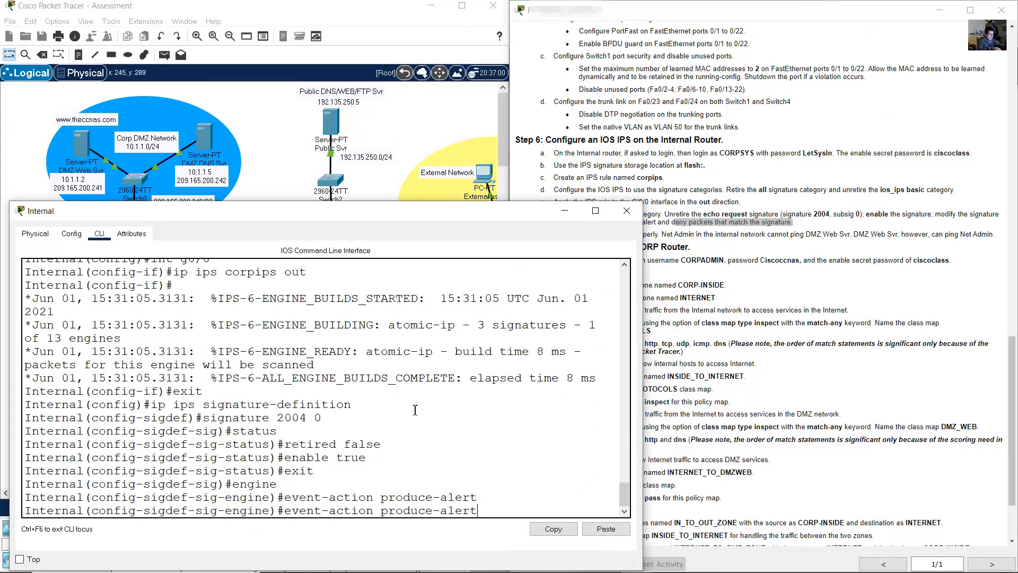
{"action": "key", "text": "BackSpace"}
{"action": "key", "text": "BackSpace"}
{"action": "key", "text": "BackSpace"}
{"action": "key", "text": "BackSpace"}
{"action": "key", "text": "BackSpace"}
{"action": "key", "text": "BackSpace"}
{"action": "key", "text": "BackSpace"}
{"action": "key", "text": "BackSpace"}
{"action": "key", "text": "BackSpace"}
{"action": "type", "text": "deny"}
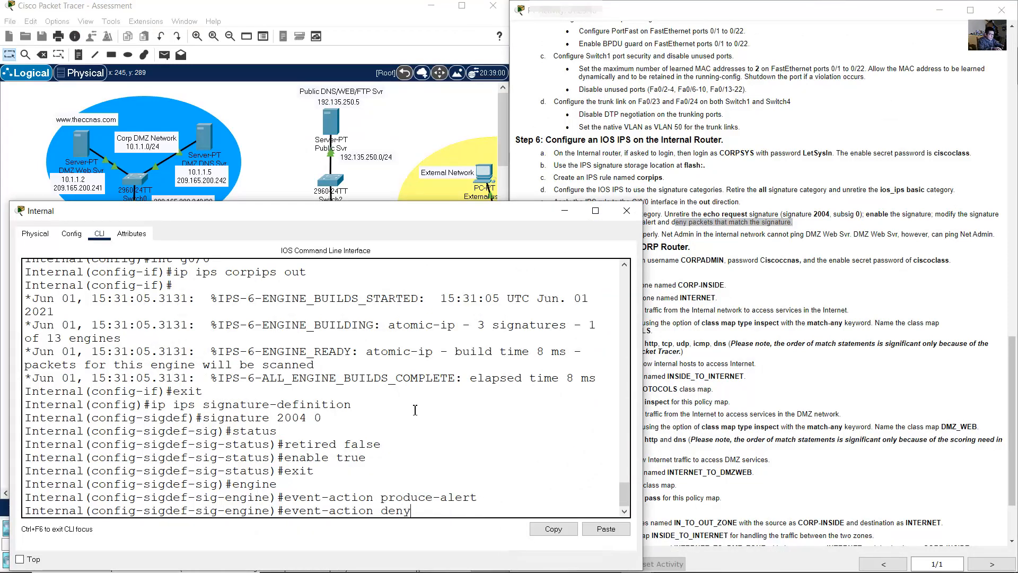
{"action": "type", "text": "-packets-inline"}
{"action": "key", "text": "Return"}
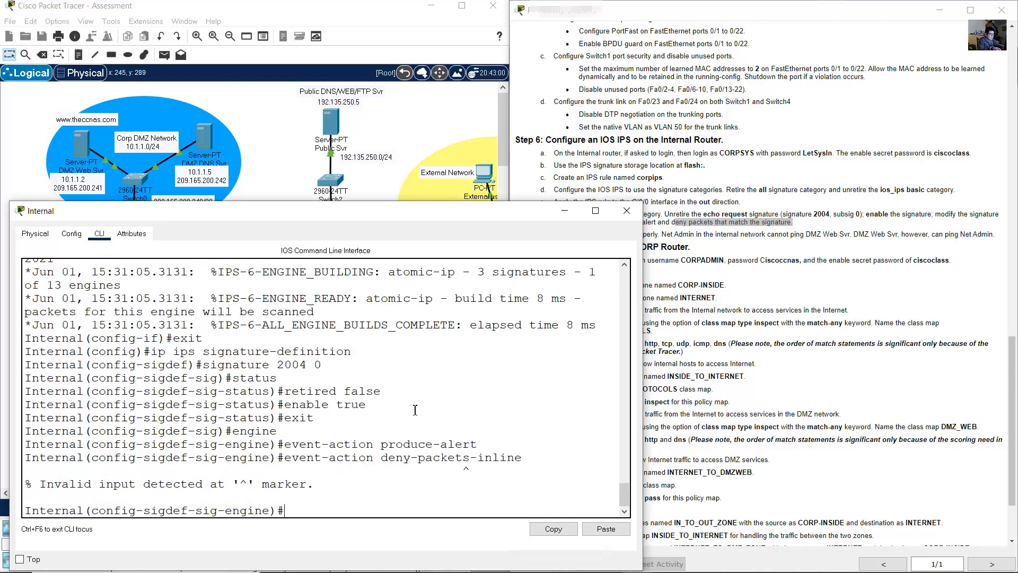
{"action": "key", "text": "Up"}
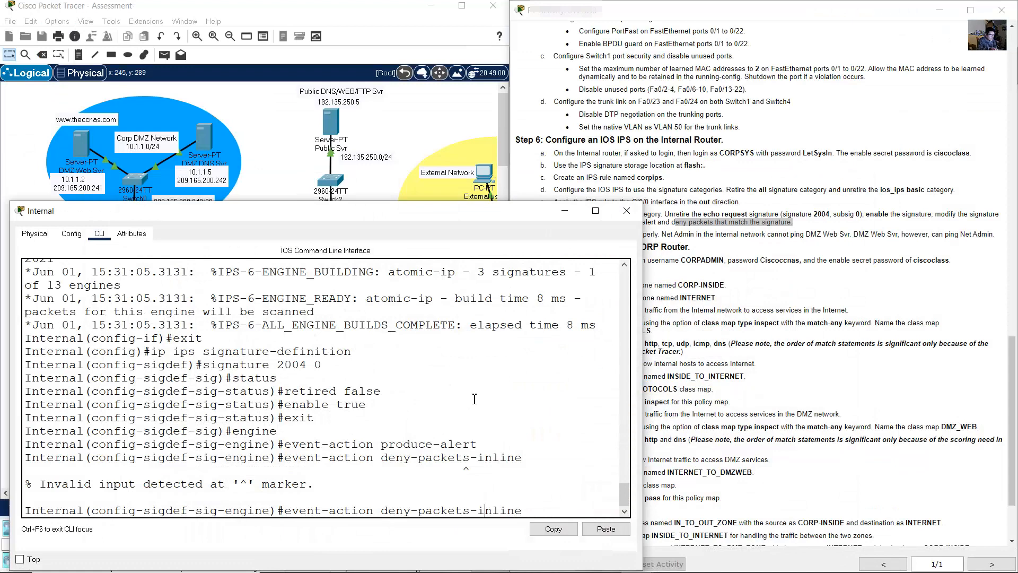
{"action": "key", "text": "Left"}
{"action": "key", "text": "Left"}
{"action": "key", "text": "Left"}
{"action": "key", "text": "Left"}
{"action": "key", "text": "Left"}
{"action": "key", "text": "Left"}
{"action": "key", "text": "Left"}
{"action": "key", "text": "BackSpace"}
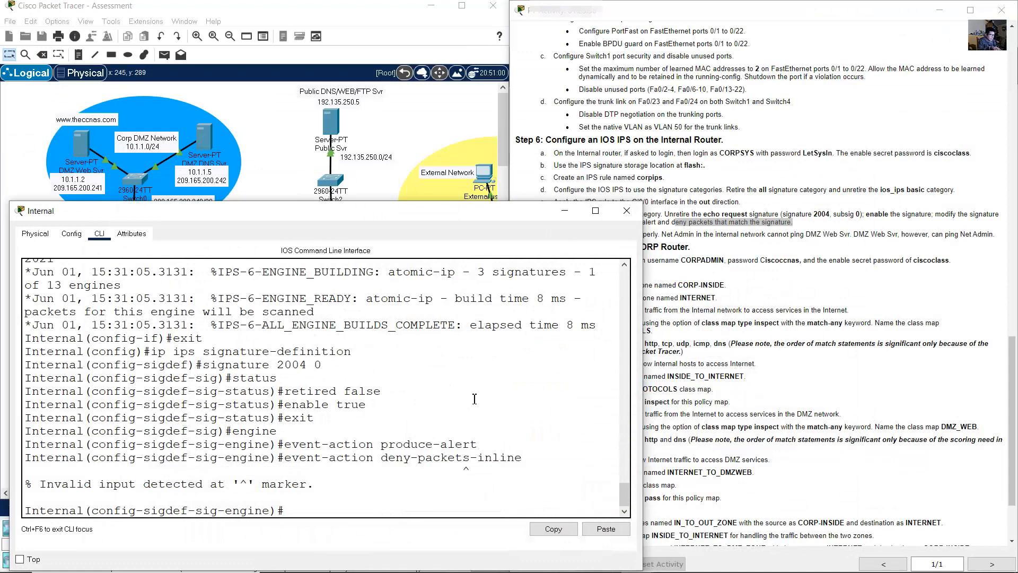
{"action": "key", "text": "Return"}
- Exit the engine, signature and signature-definition modes
{"action": "type", "text": "exit"}
{"action": "key", "text": "Return"}
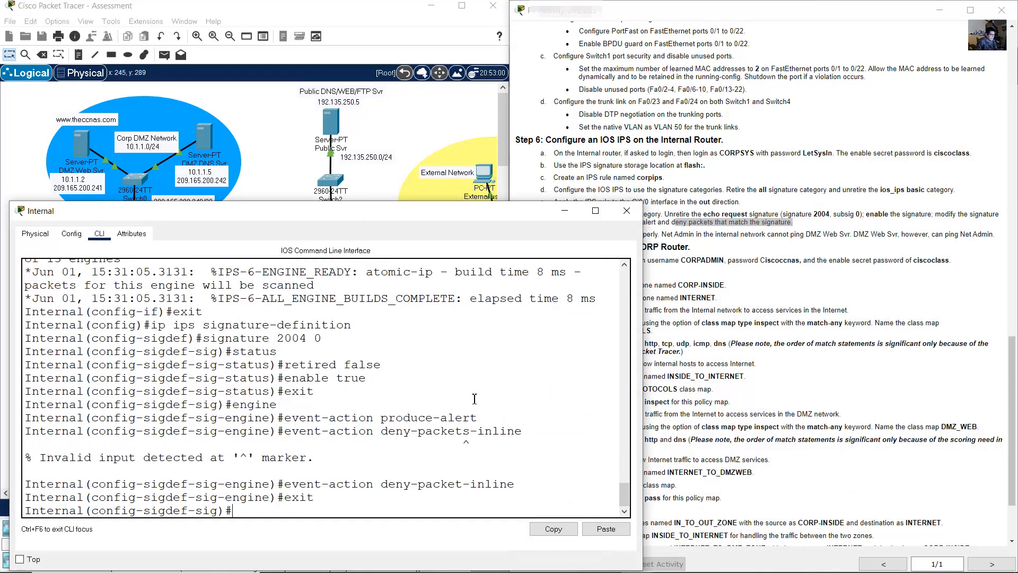
{"action": "left_click", "coordinate": [724, 335]}
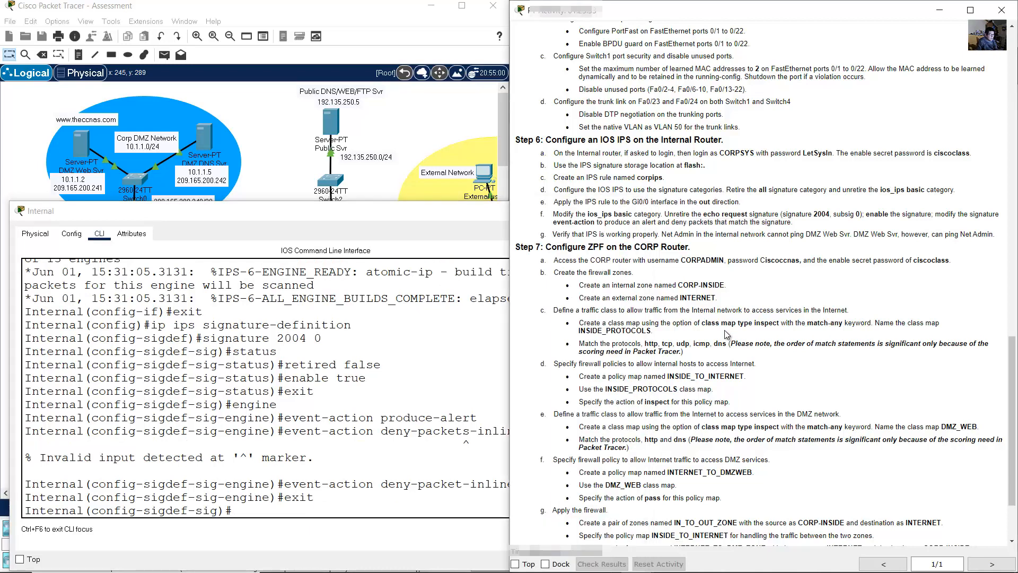
{"action": "left_click", "coordinate": [396, 437]}
{"action": "type", "text": "exit"}
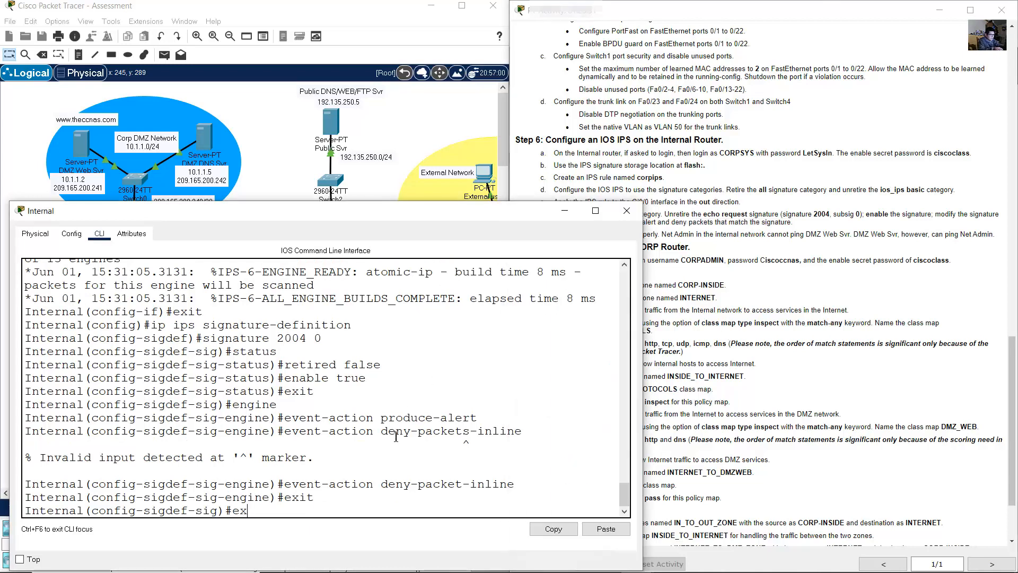
{"action": "key", "text": "Return"}
{"action": "type", "text": "exit"}
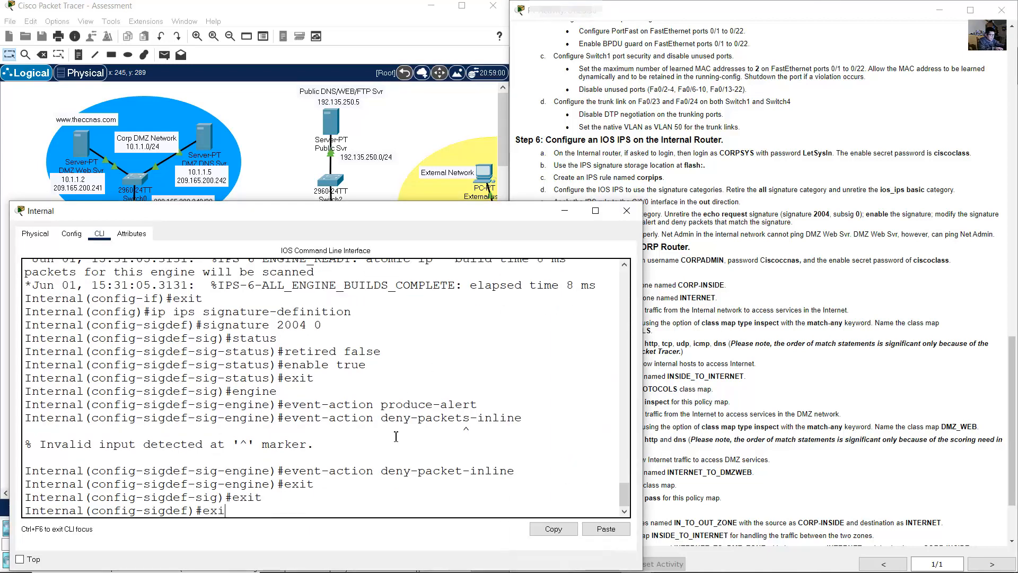
{"action": "key", "text": "Return"}
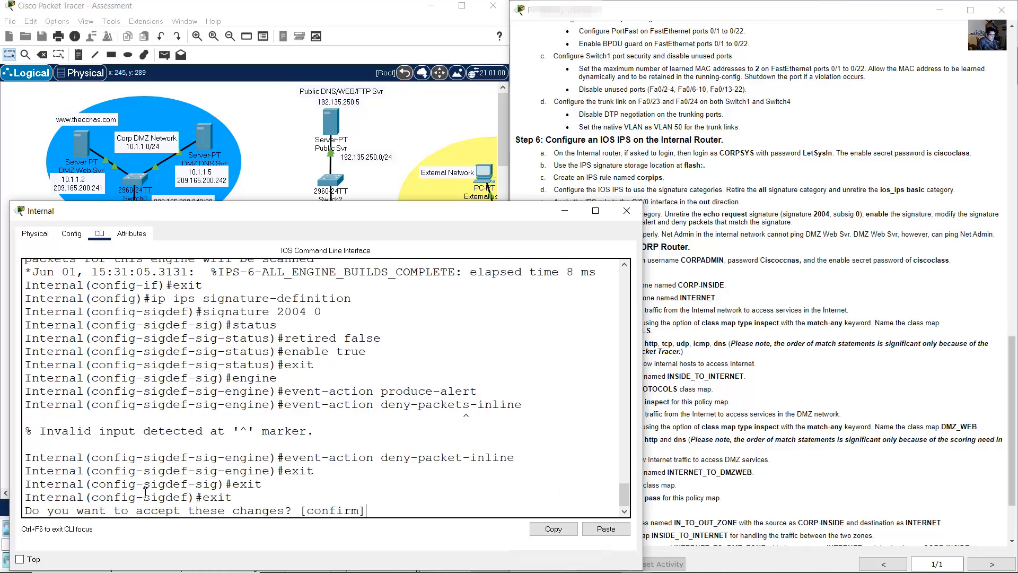
- Accept the signature changes so the IPS engines rebuild
{"action": "left_click_drag", "start_coordinate": [106, 515], "coordinate": [277, 512]}
{"action": "left_click", "coordinate": [391, 506]}
{"action": "key", "text": "Return"}
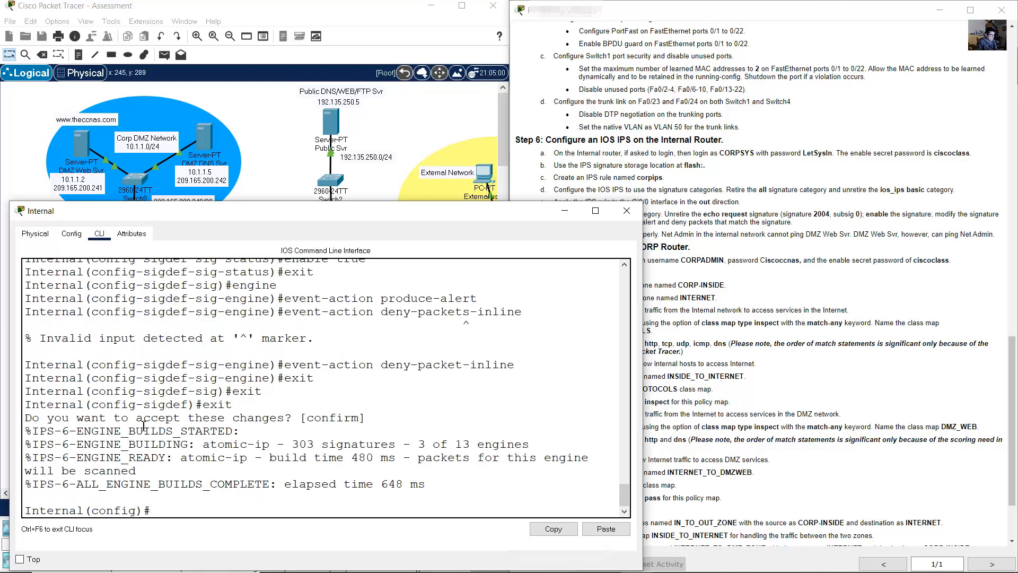
{"action": "left_click_drag", "start_coordinate": [374, 420], "coordinate": [161, 471]}
{"action": "left_click", "coordinate": [655, 225]}
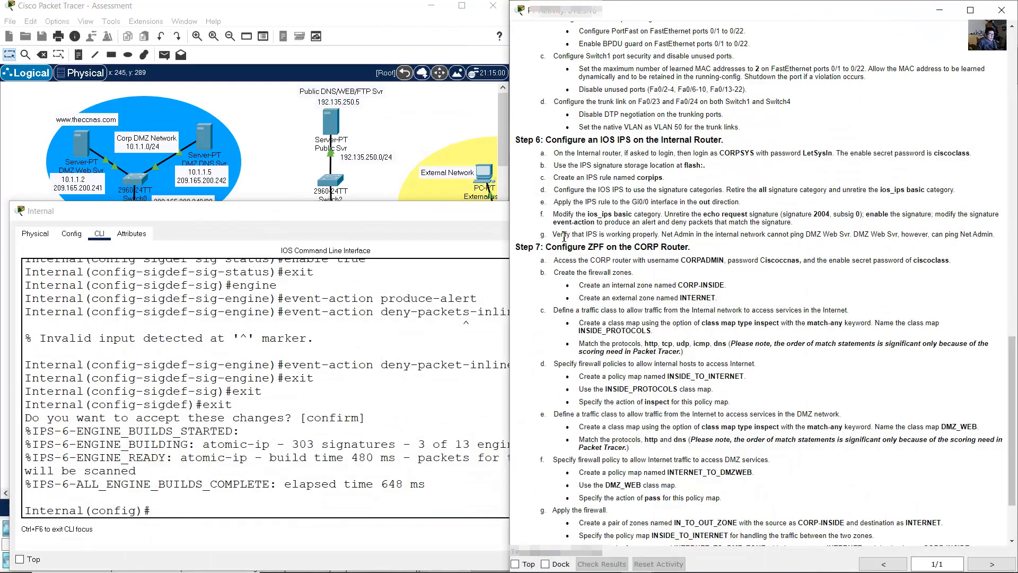
- Review step 6g on IPS verification and bring the network topology forward
{"action": "left_click_drag", "start_coordinate": [552, 235], "coordinate": [996, 235]}
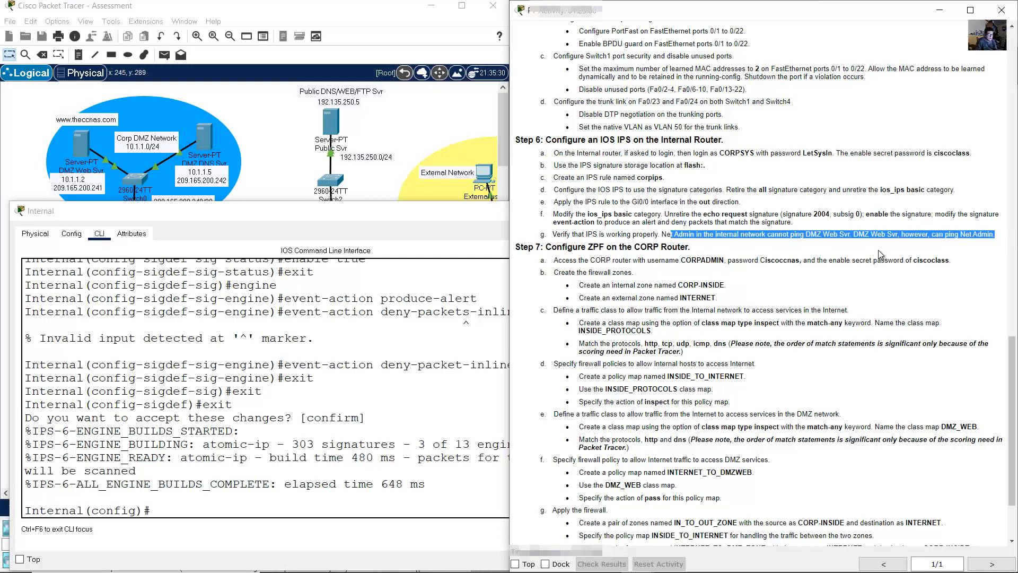
{"action": "left_click", "coordinate": [422, 132]}
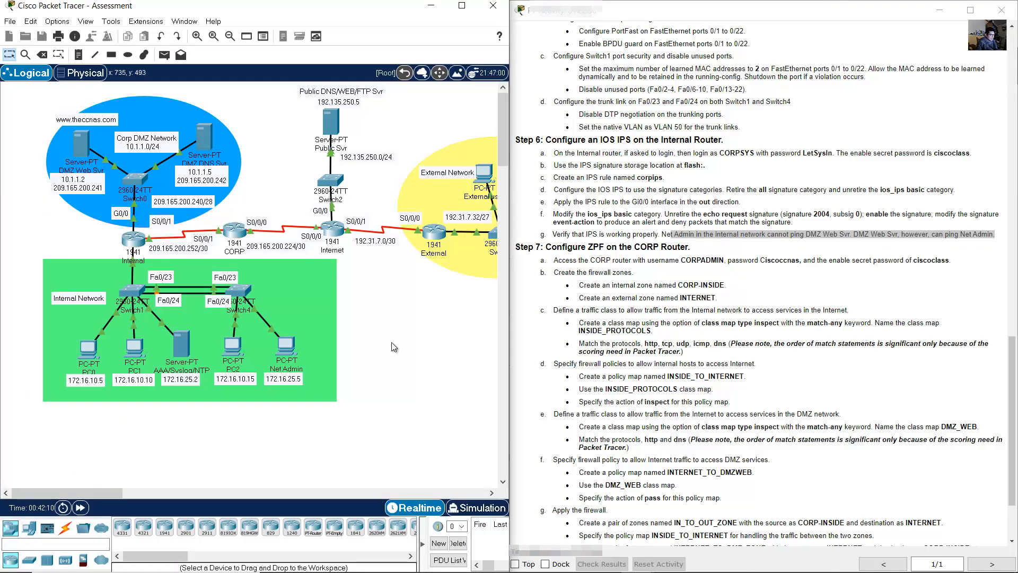
- From the Net Admin PC's command prompt, ping the DMZ Web server at 10.1.1.2
{"action": "left_click_drag", "start_coordinate": [275, 364], "coordinate": [287, 362]}
{"action": "left_click", "coordinate": [379, 336]}
{"action": "left_click", "coordinate": [295, 352]}
{"action": "left_click", "coordinate": [422, 127]}
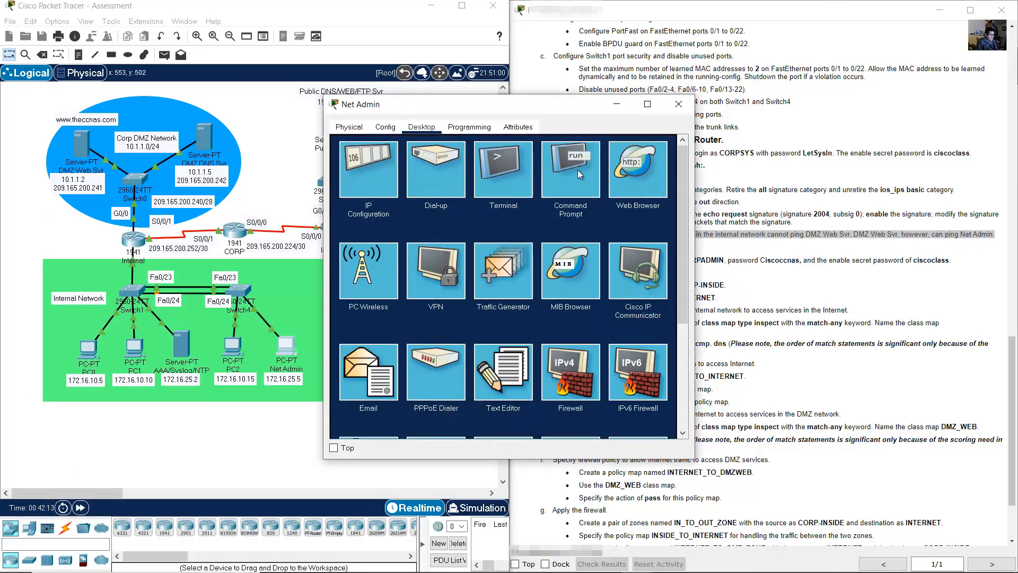
{"action": "left_click", "coordinate": [580, 174]}
{"action": "type", "text": "ping"}
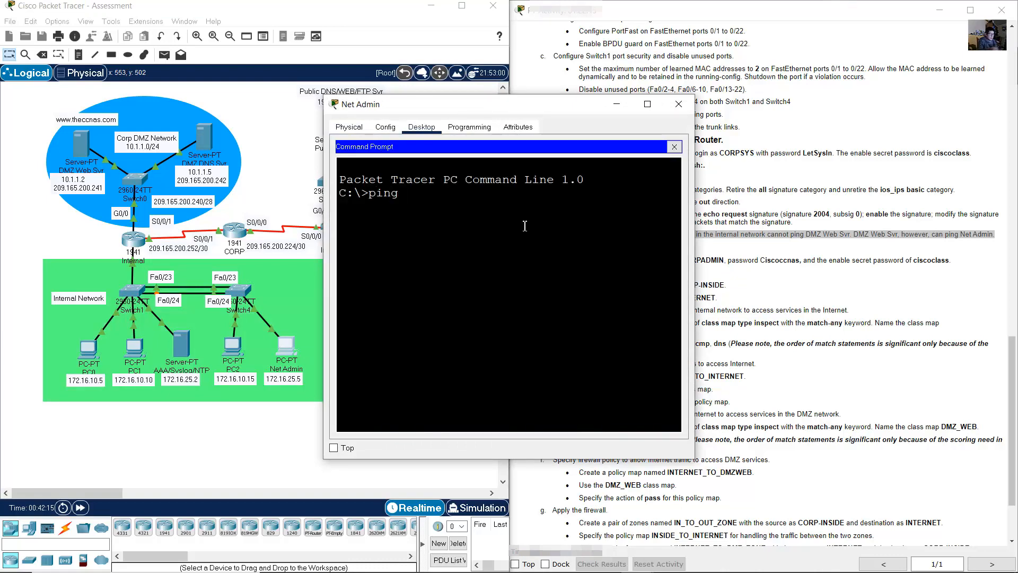
{"action": "left_click", "coordinate": [28, 131]}
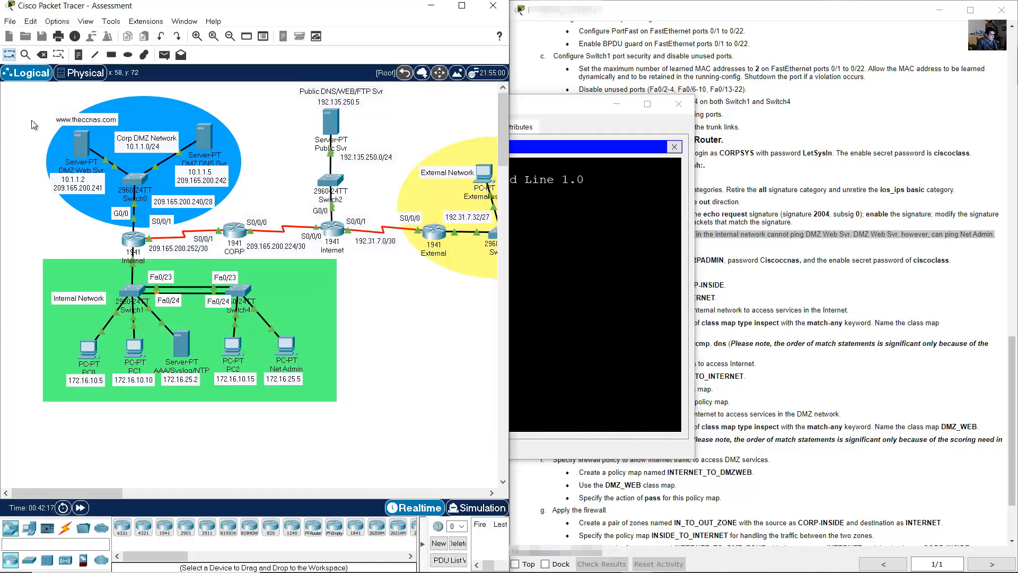
{"action": "left_click_drag", "start_coordinate": [31, 126], "coordinate": [90, 161]}
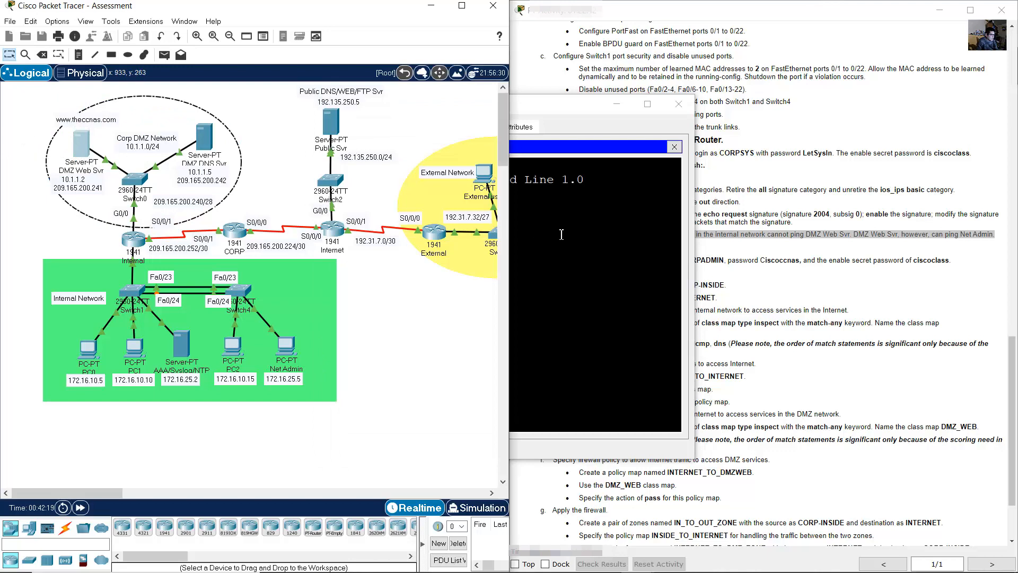
{"action": "left_click", "coordinate": [561, 234]}
{"action": "type", "text": "10.1.1"}
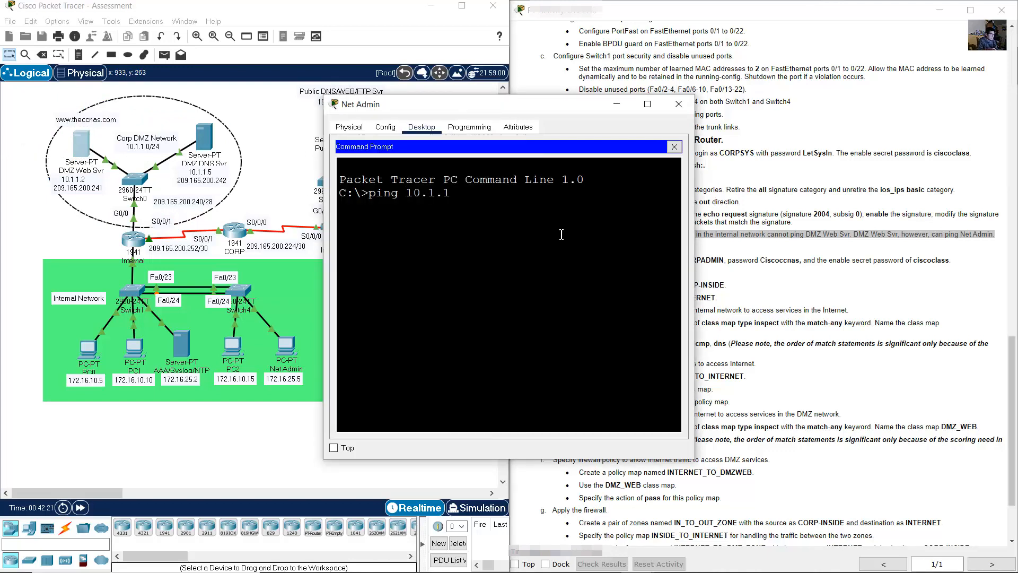
{"action": "type", "text": ".2"}
{"action": "key", "text": "Return"}
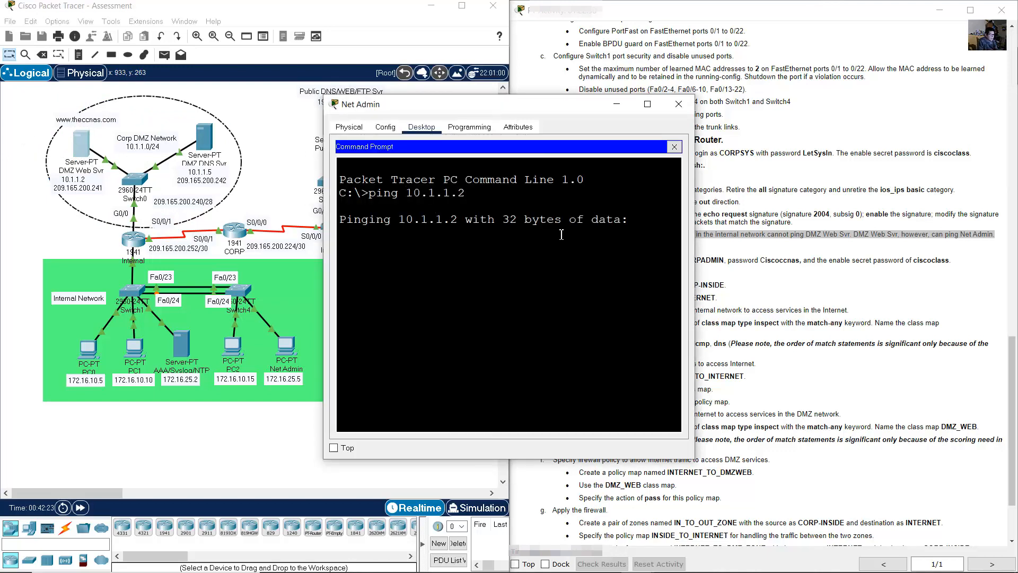
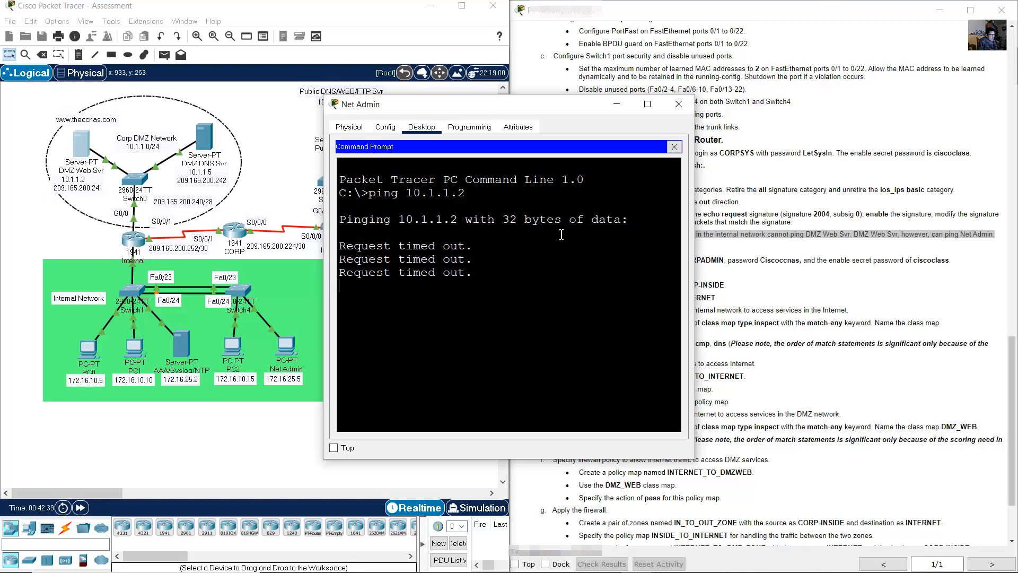
- Ping Net Admin at 172.16.25.5 from the DMZ Web Svr command prompt (4 of 4 replies), then close the server
{"action": "left_click", "coordinate": [55, 144]}
{"action": "left_click", "coordinate": [85, 147]}
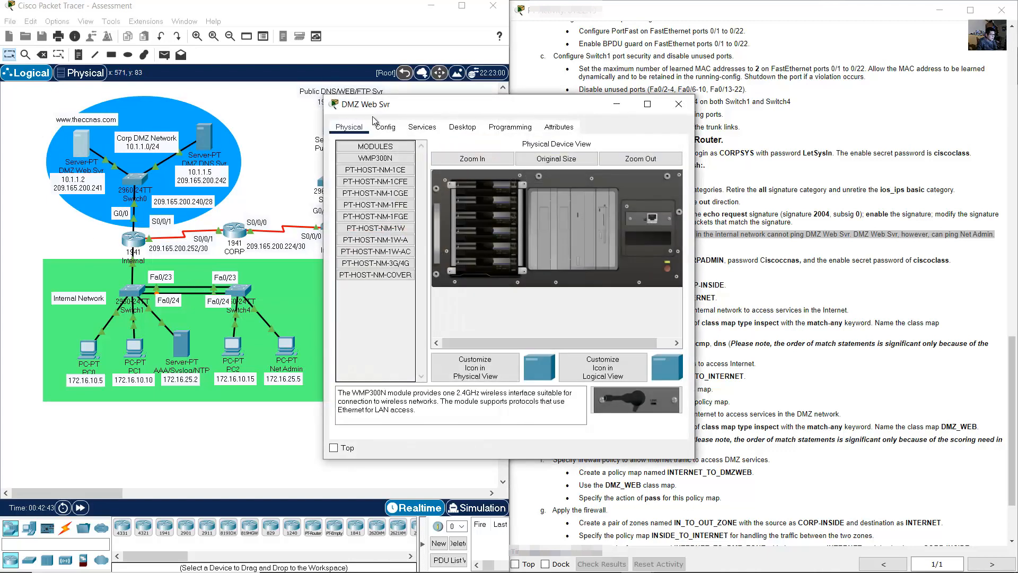
{"action": "left_click", "coordinate": [501, 124]}
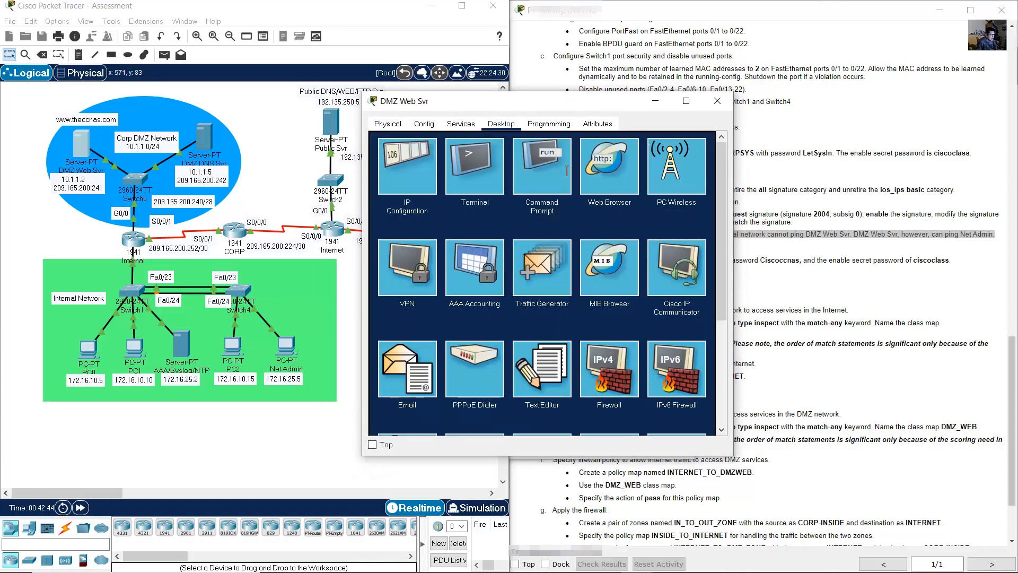
{"action": "left_click", "coordinate": [558, 165]}
{"action": "type", "text": "ping"}
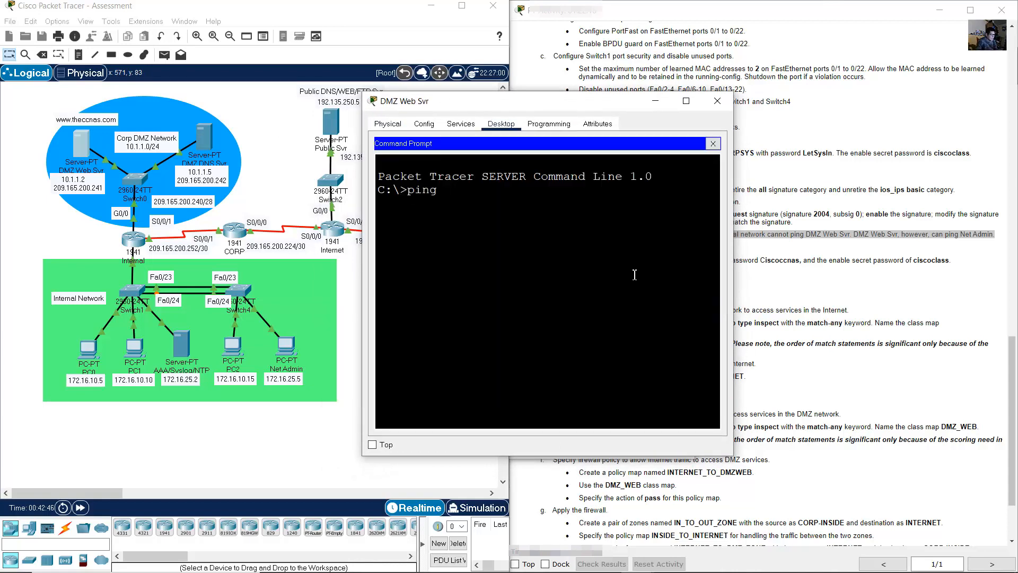
{"action": "type", "text": " 172.16.25.5"}
{"action": "key", "text": "Return"}
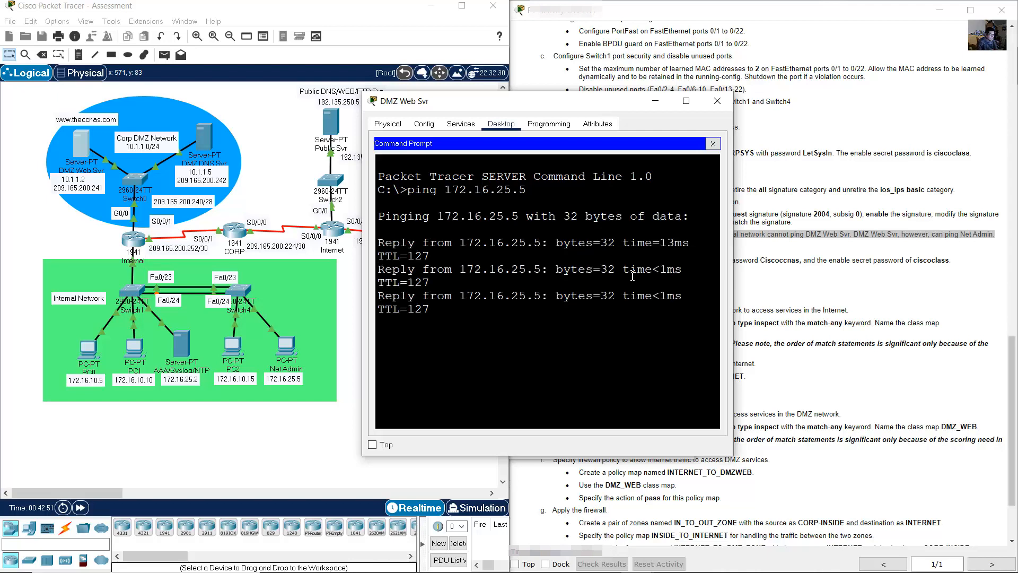
{"action": "left_click", "coordinate": [718, 101]}
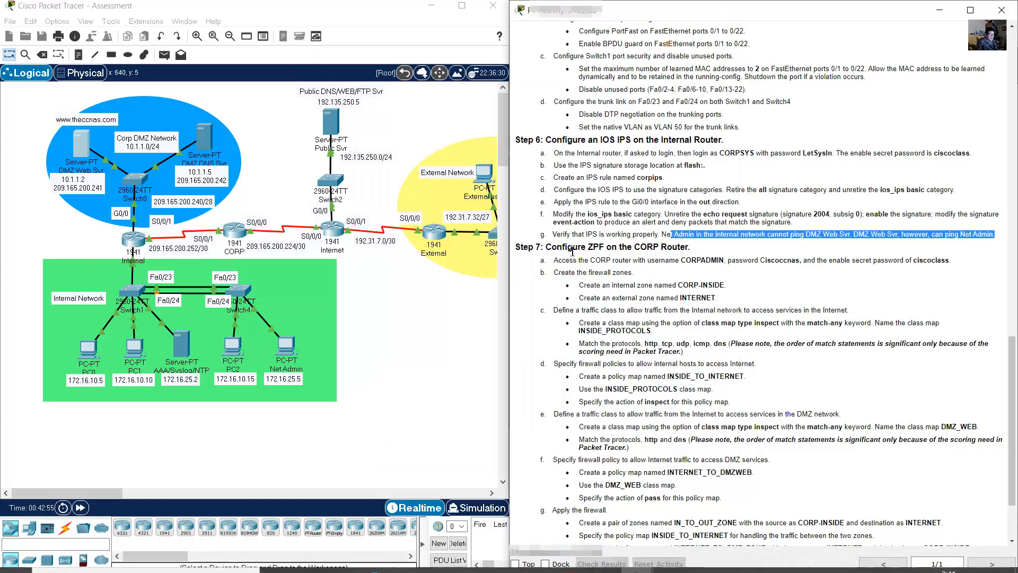
{"action": "left_click_drag", "start_coordinate": [546, 247], "coordinate": [604, 246]}
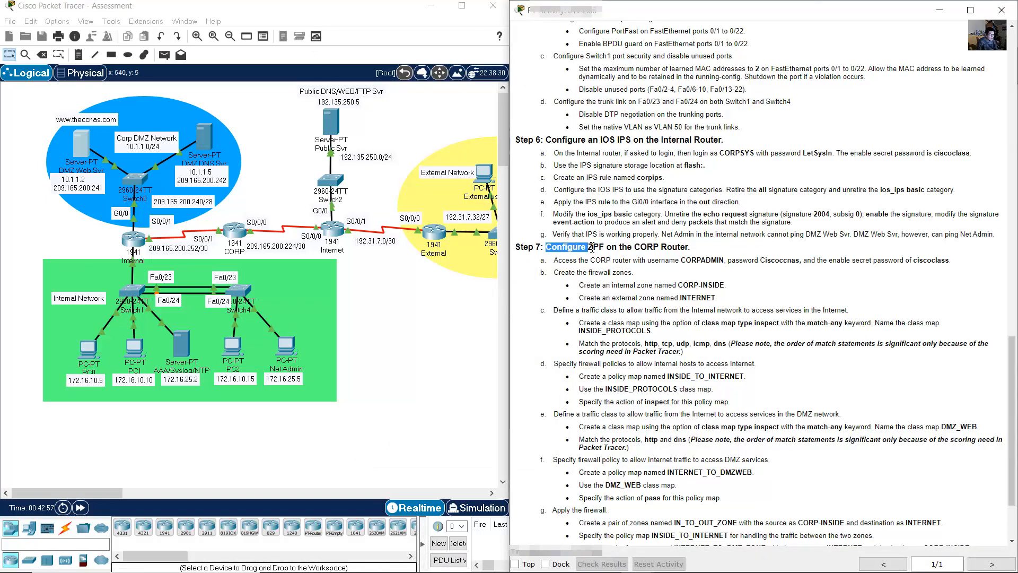
{"action": "left_click_drag", "start_coordinate": [602, 247], "coordinate": [697, 249]}
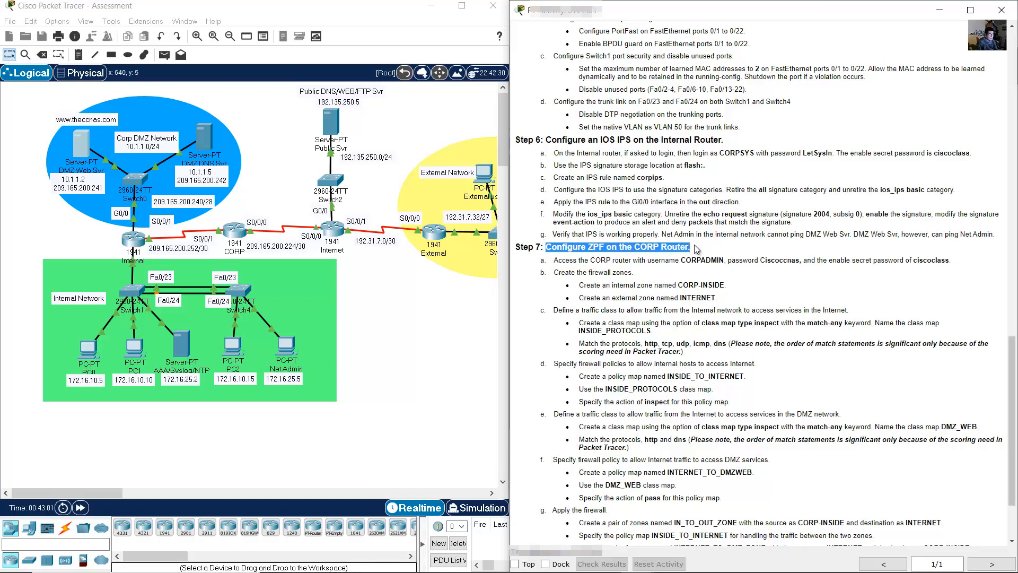
{"action": "left_click", "coordinate": [610, 254]}
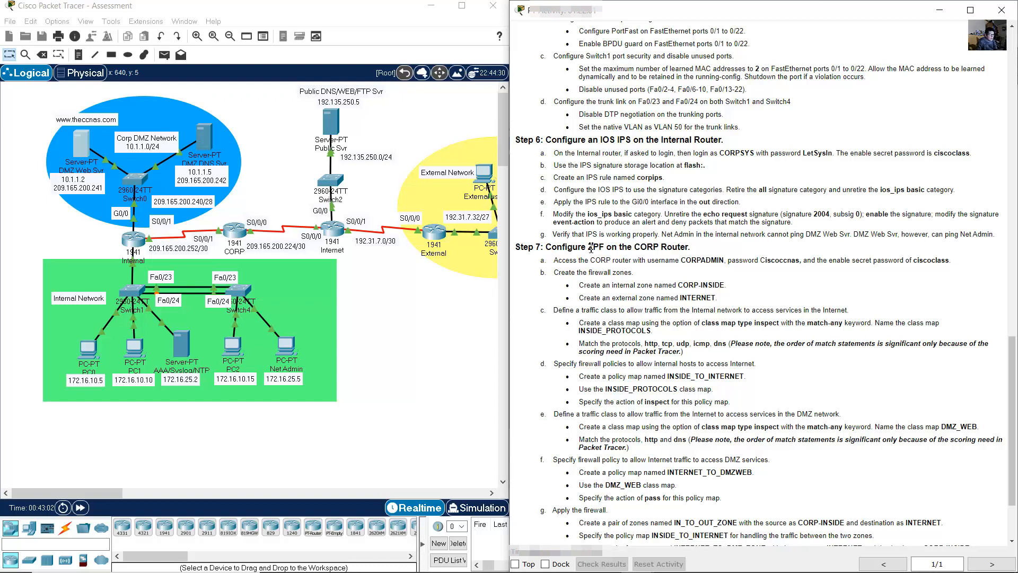
{"action": "left_click_drag", "start_coordinate": [588, 247], "coordinate": [704, 248]}
{"action": "left_click", "coordinate": [617, 252]}
{"action": "left_click_drag", "start_coordinate": [552, 260], "coordinate": [953, 261]}
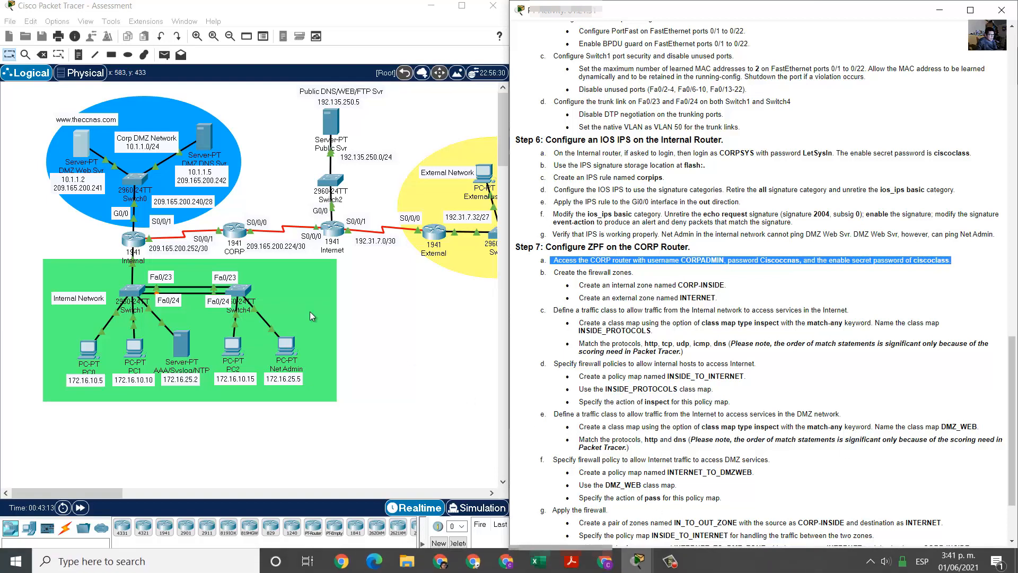
- Log in to CORP's console as CORPADMIN and enter privileged mode with the enable secret
{"action": "left_click", "coordinate": [241, 228]}
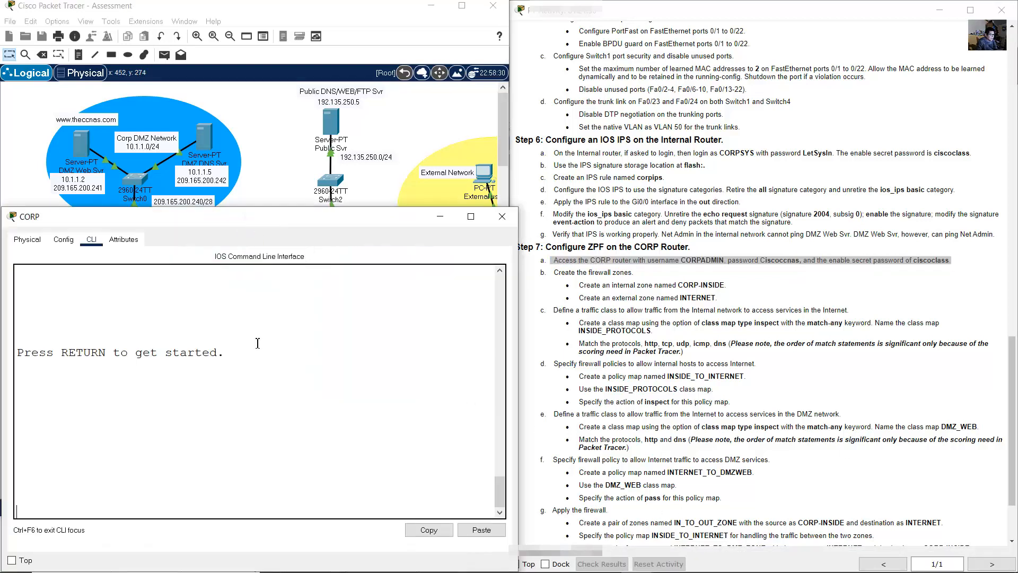
{"action": "key", "text": "Return"}
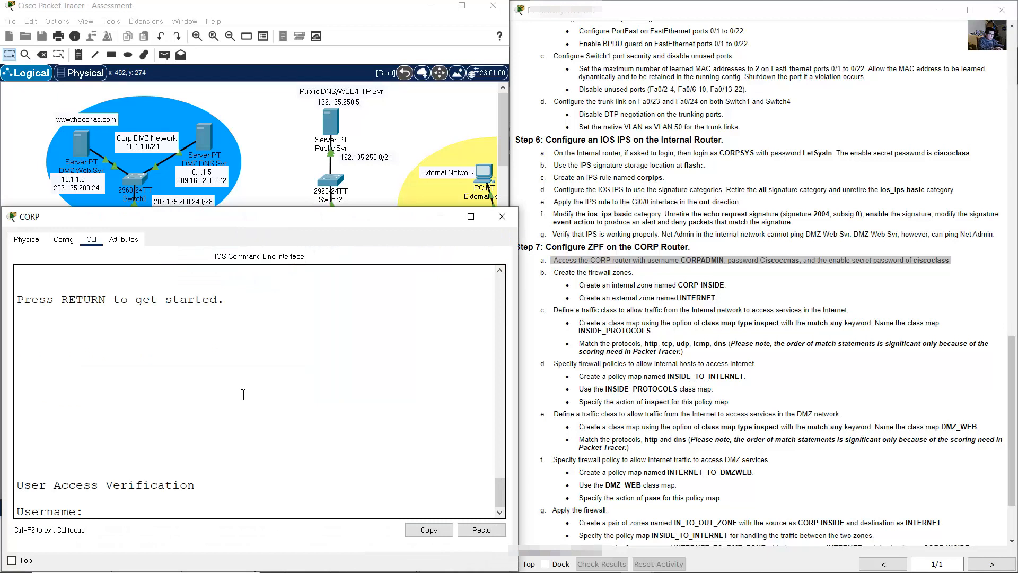
{"action": "type", "text": "CORPADMIN"}
{"action": "key", "text": "Return"}
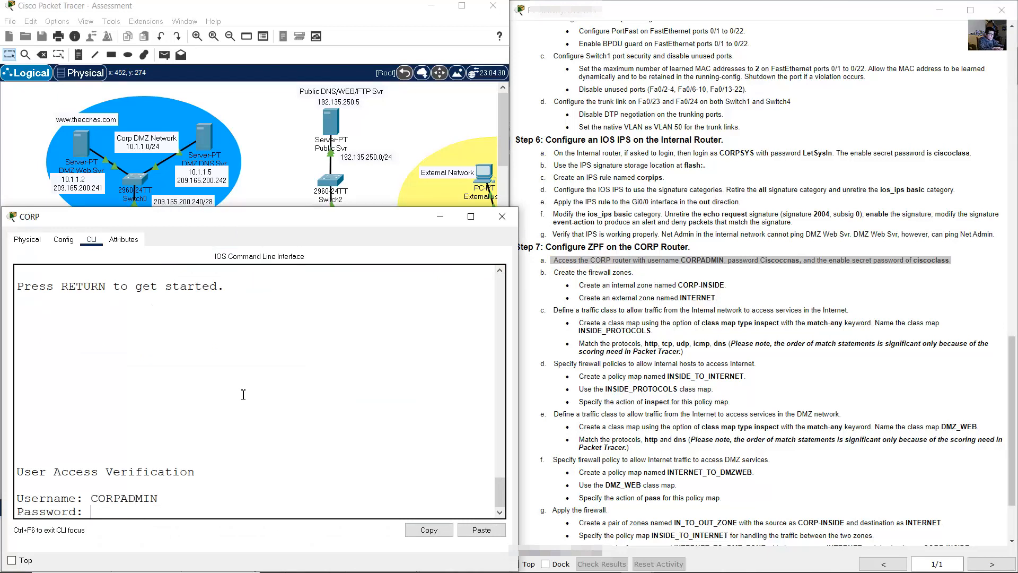
{"action": "key", "text": "Return"}
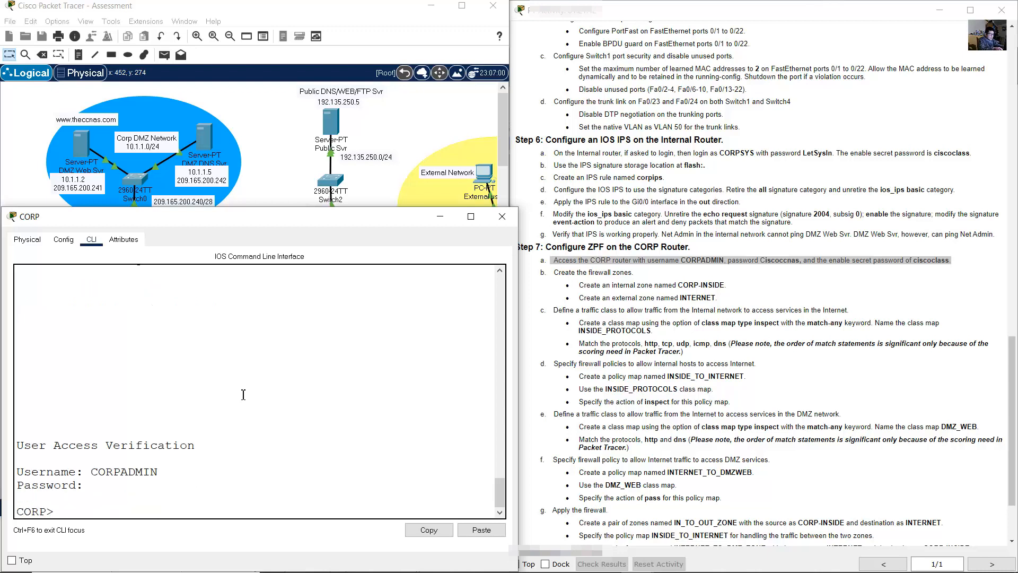
{"action": "type", "text": "en"}
{"action": "key", "text": "Return"}
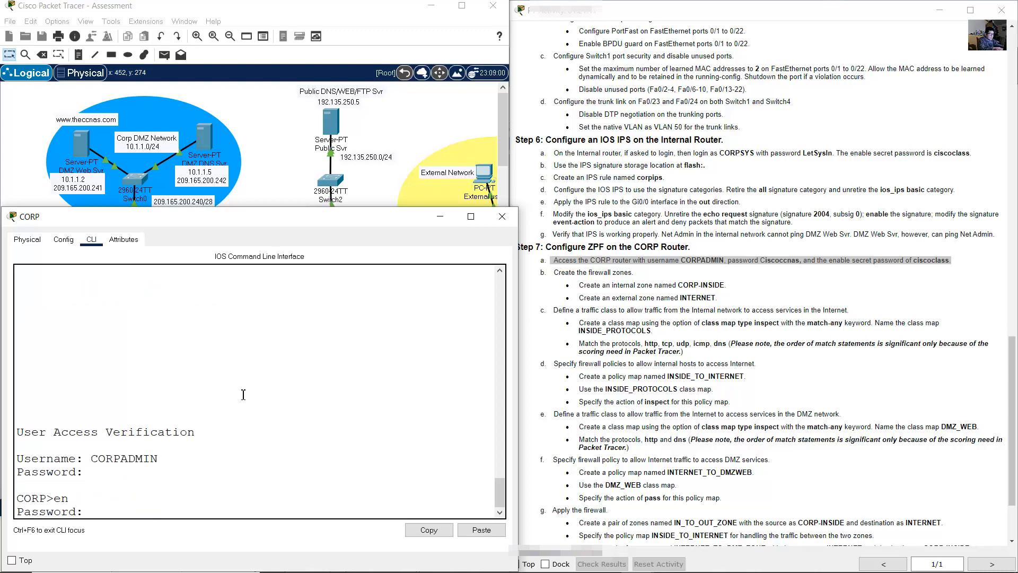
{"action": "key", "text": "Return"}
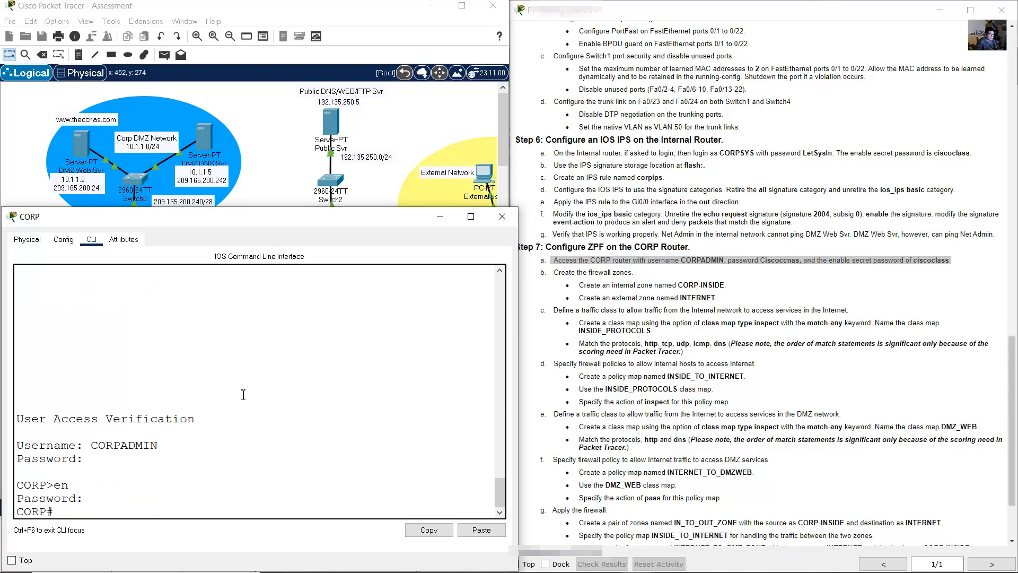
{"action": "left_click", "coordinate": [576, 261]}
{"action": "left_click_drag", "start_coordinate": [558, 272], "coordinate": [725, 285]}
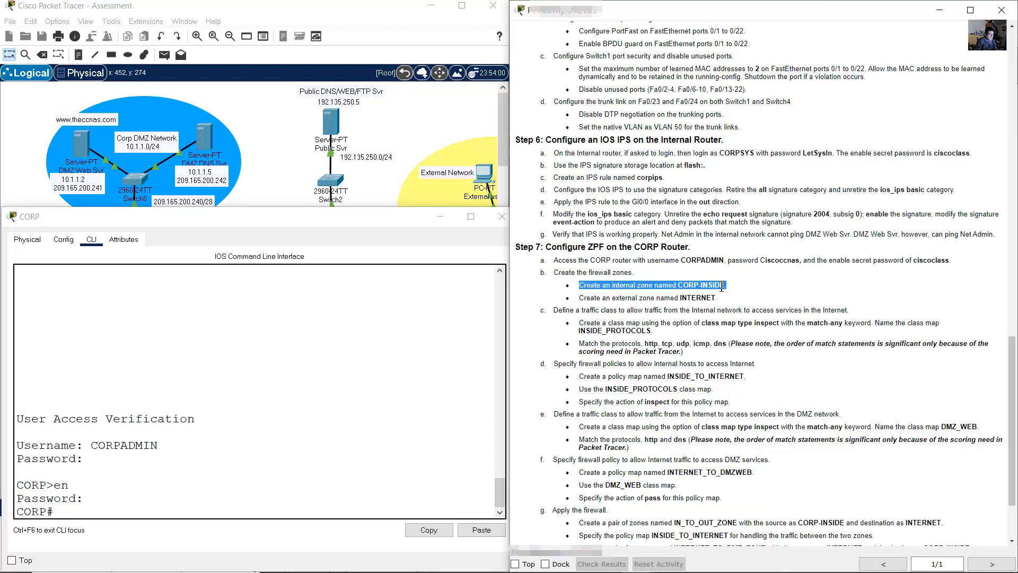
- Enter global configuration on CORP and create the CORP-INSIDE security zone
{"action": "left_click", "coordinate": [242, 384]}
{"action": "type", "text": "conf term"}
{"action": "key", "text": "Return"}
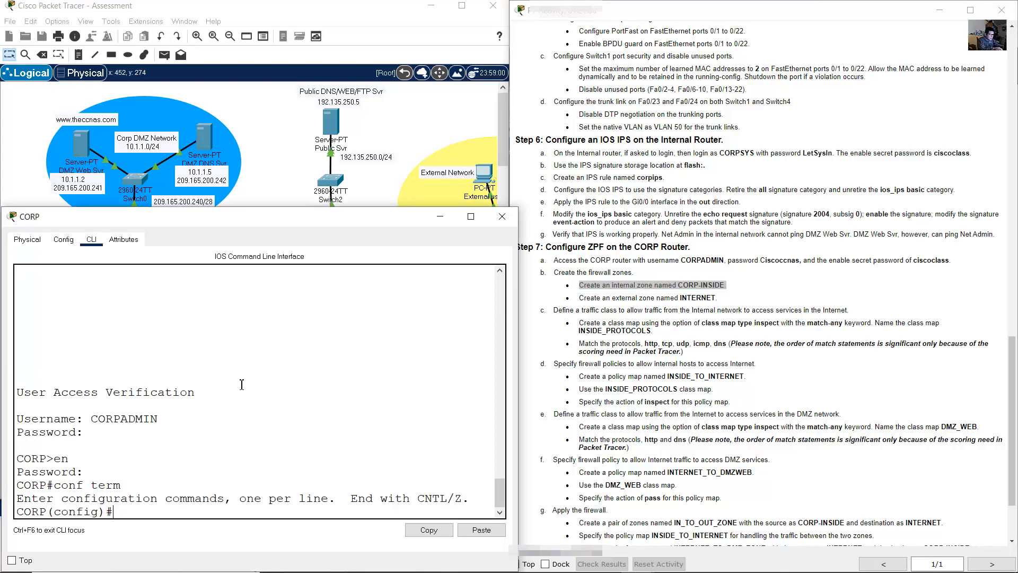
{"action": "type", "text": "zone security CORP-INSIDE"}
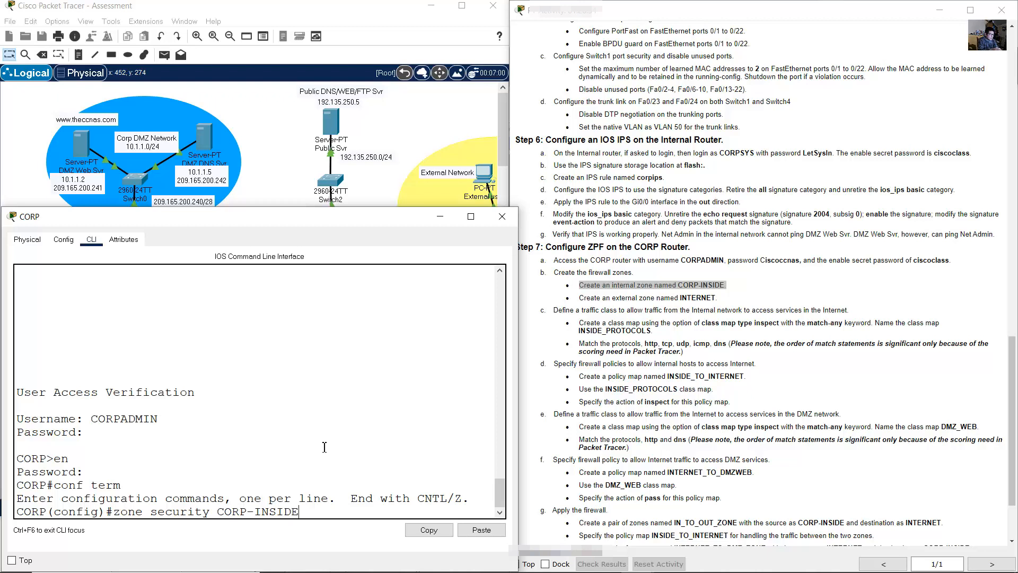
{"action": "key", "text": "Return"}
{"action": "type", "text": "exi"}
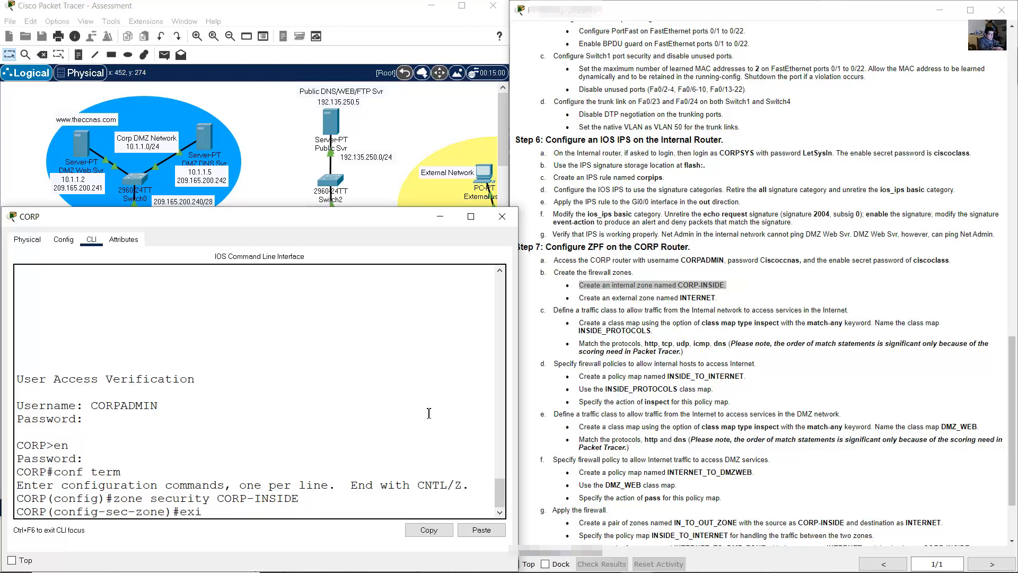
{"action": "type", "text": "t"}
{"action": "key", "text": "Return"}
- Create the INTERNET security zone and return to global configuration
{"action": "left_click", "coordinate": [667, 294]}
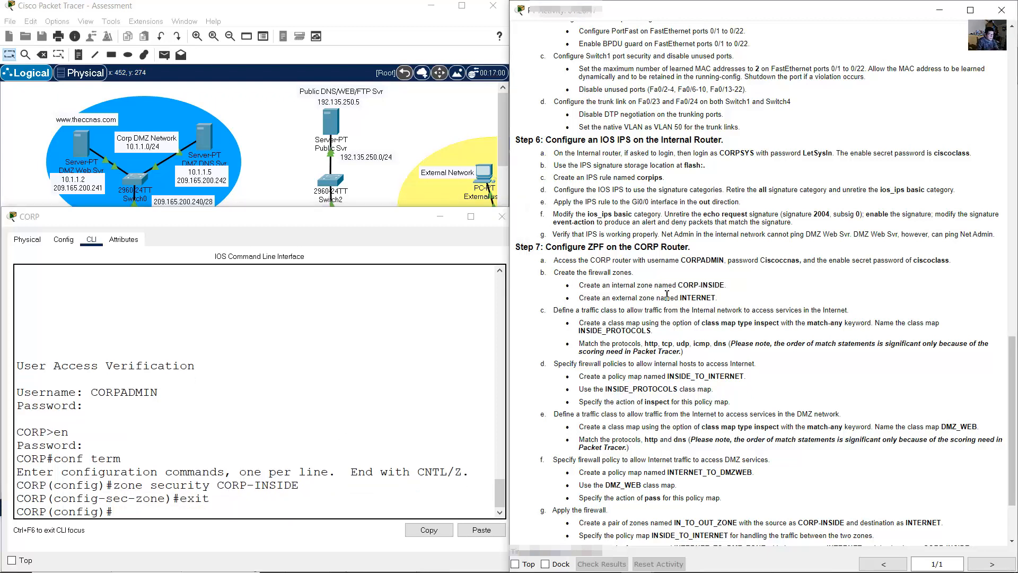
{"action": "left_click_drag", "start_coordinate": [585, 299], "coordinate": [723, 300]}
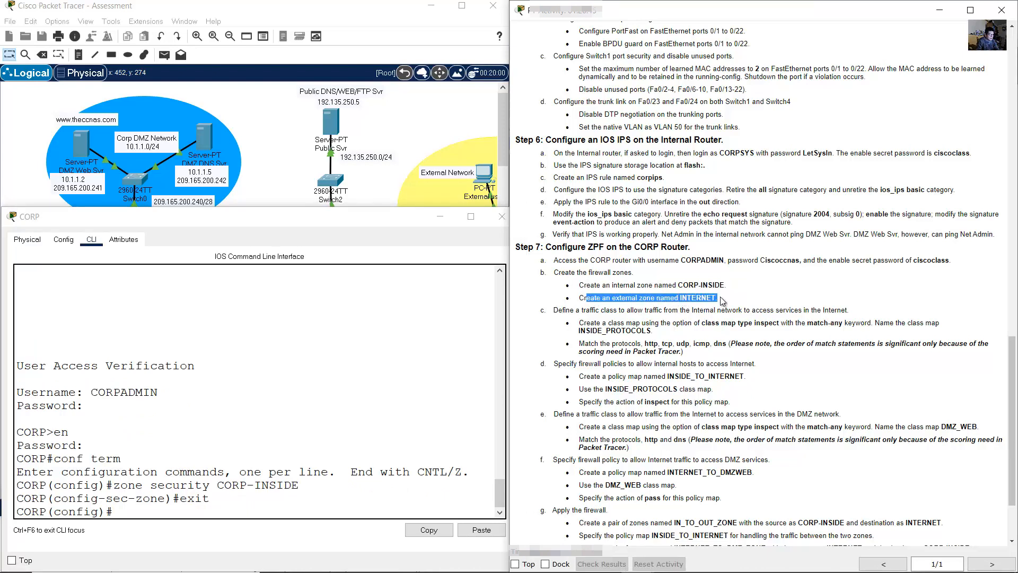
{"action": "left_click", "coordinate": [384, 360]}
{"action": "key", "text": "Up"}
{"action": "key", "text": "Up"}
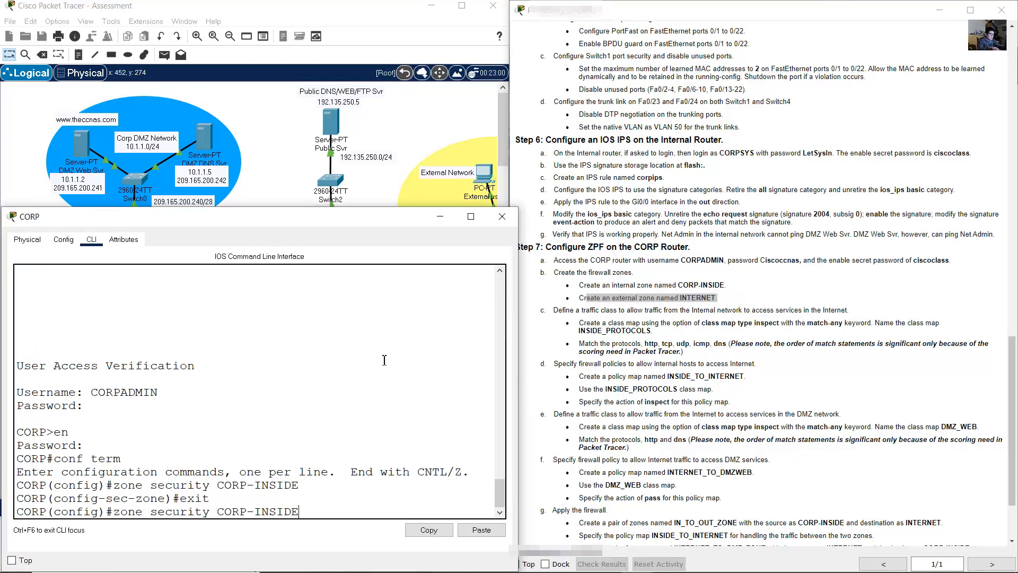
{"action": "key", "text": "BackSpace"}
{"action": "key", "text": "BackSpace"}
{"action": "key", "text": "BackSpace"}
{"action": "key", "text": "BackSpace"}
{"action": "key", "text": "BackSpace"}
{"action": "key", "text": "BackSpace"}
{"action": "key", "text": "BackSpace"}
{"action": "key", "text": "BackSpace"}
{"action": "key", "text": "BackSpace"}
{"action": "key", "text": "BackSpace"}
{"action": "key", "text": "BackSpace"}
{"action": "type", "text": "INTERNET"}
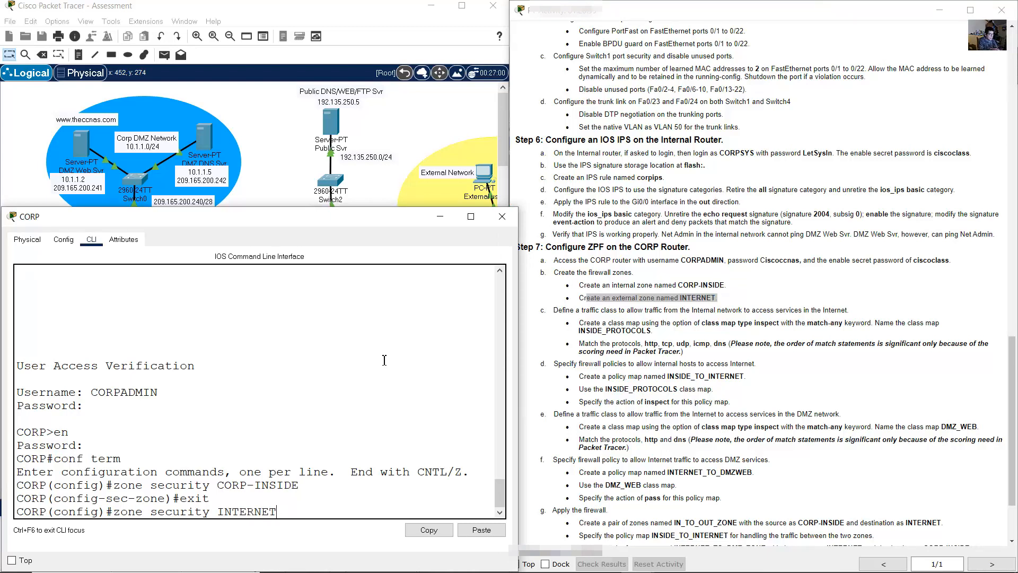
{"action": "key", "text": "Return"}
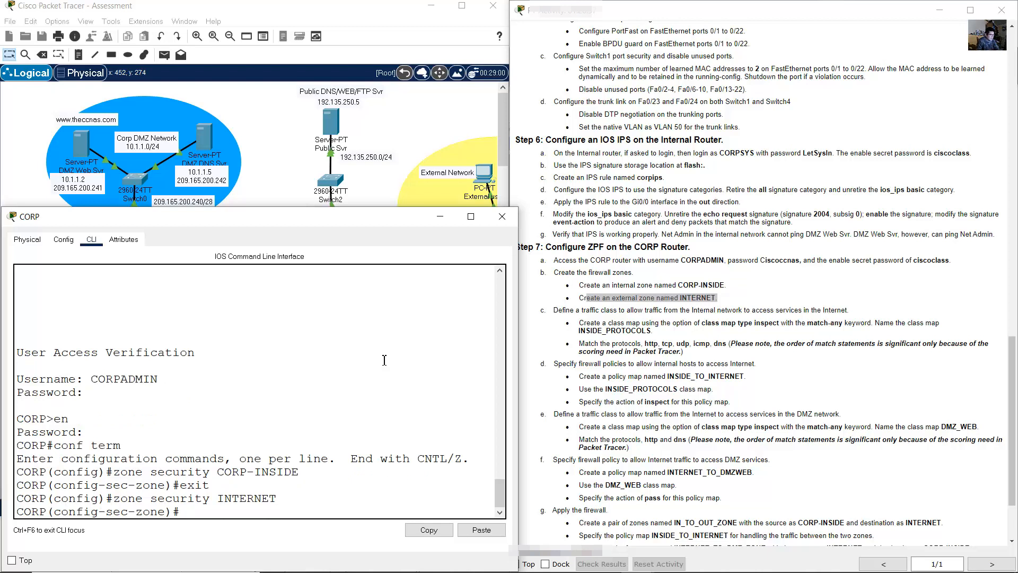
{"action": "type", "text": "exit"}
{"action": "key", "text": "Return"}
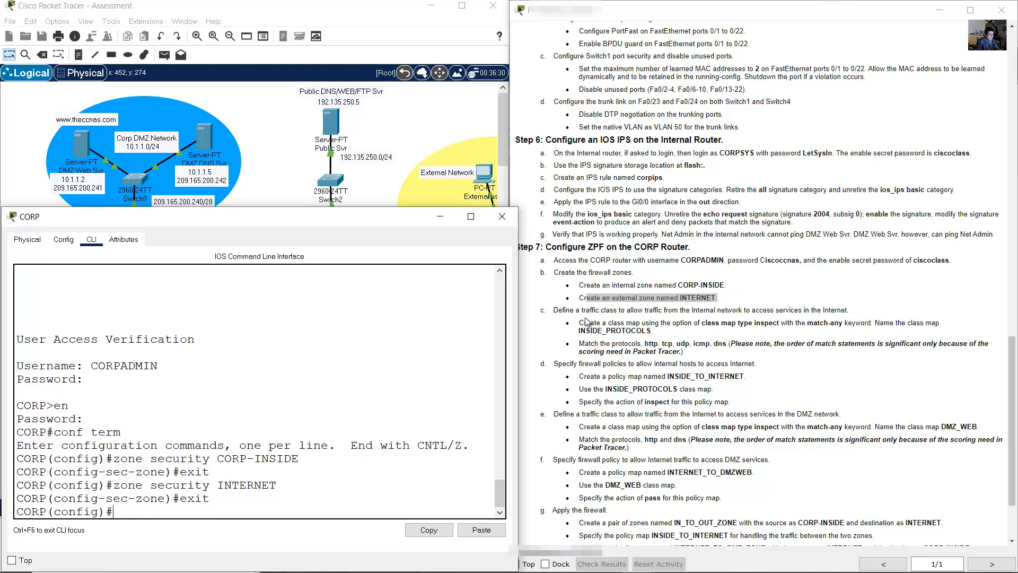
- Review the traffic-class instructions and begin the 'class-map type inspect' command on CORP
{"action": "left_click_drag", "start_coordinate": [554, 310], "coordinate": [850, 311]}
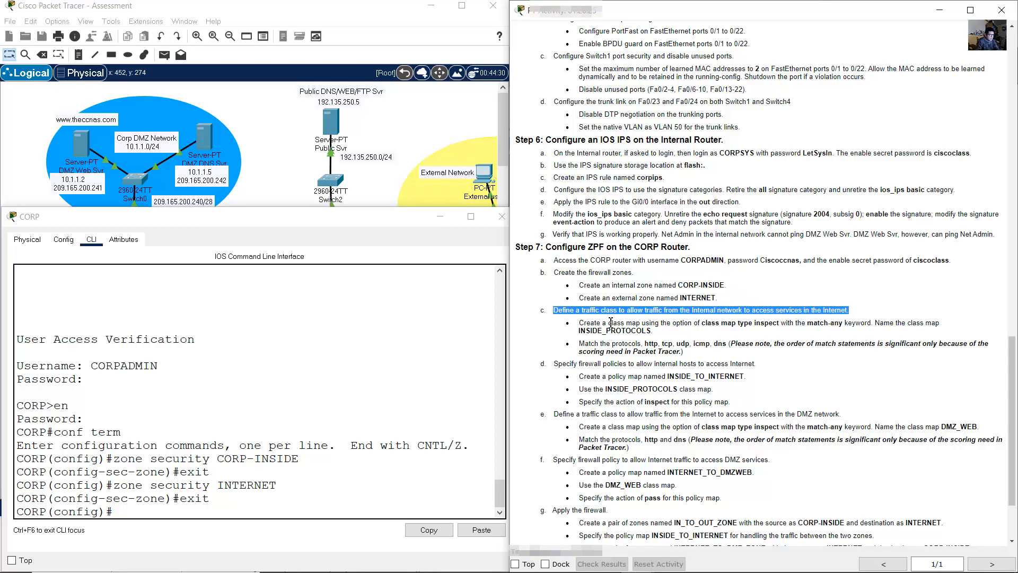
{"action": "left_click_drag", "start_coordinate": [579, 323], "coordinate": [659, 329]}
{"action": "left_click", "coordinate": [392, 405]}
{"action": "type", "text": "class"}
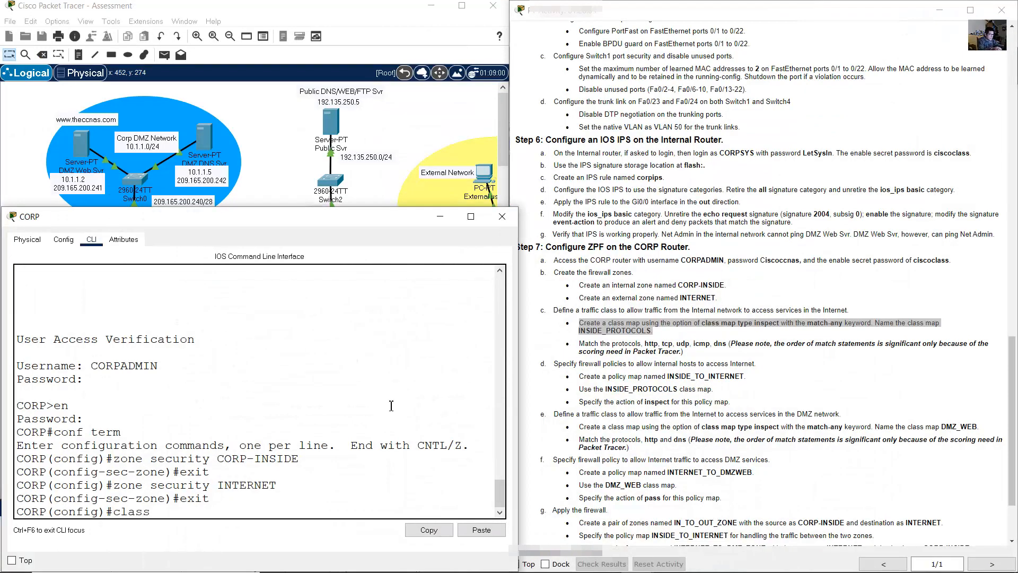
{"action": "type", "text": "-map type inspect"}
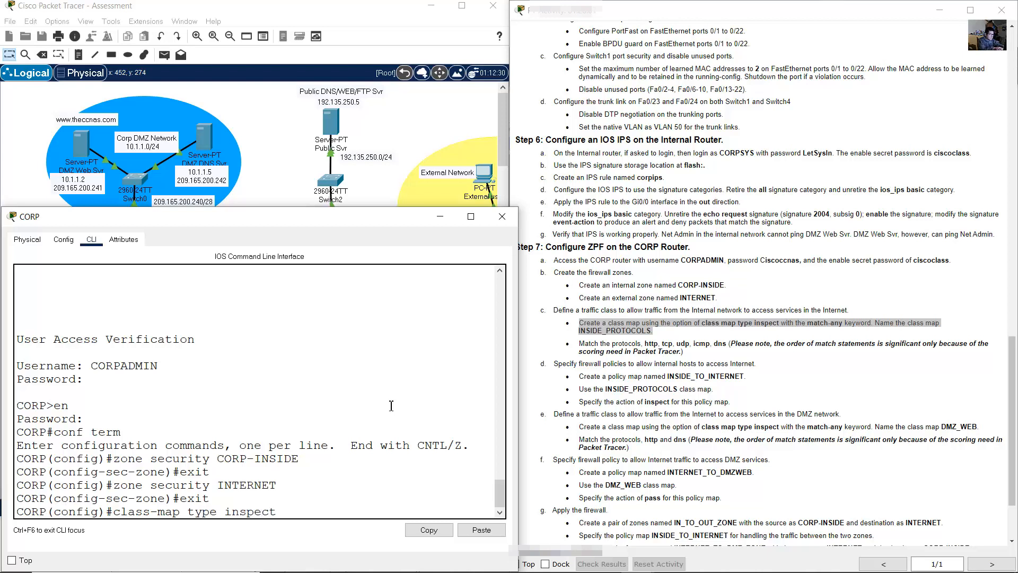
{"action": "left_click", "coordinate": [749, 321]}
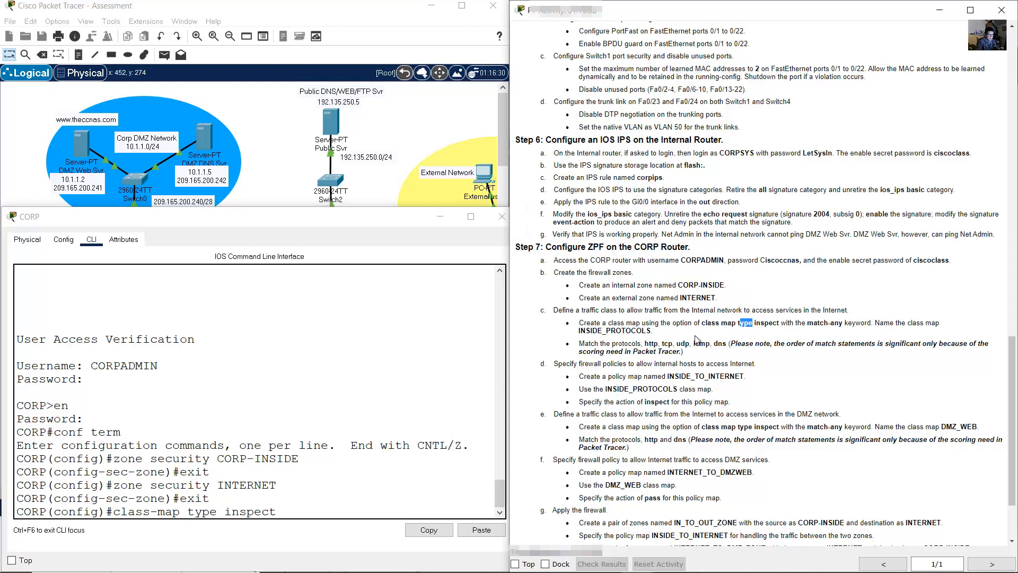
{"action": "left_click_drag", "start_coordinate": [702, 324], "coordinate": [782, 323]}
- Finish the command as match-any INSIDE_PROTOCOLS to create the class map
{"action": "left_click", "coordinate": [782, 323]}
{"action": "left_click", "coordinate": [314, 511]}
{"action": "left_click", "coordinate": [315, 496]}
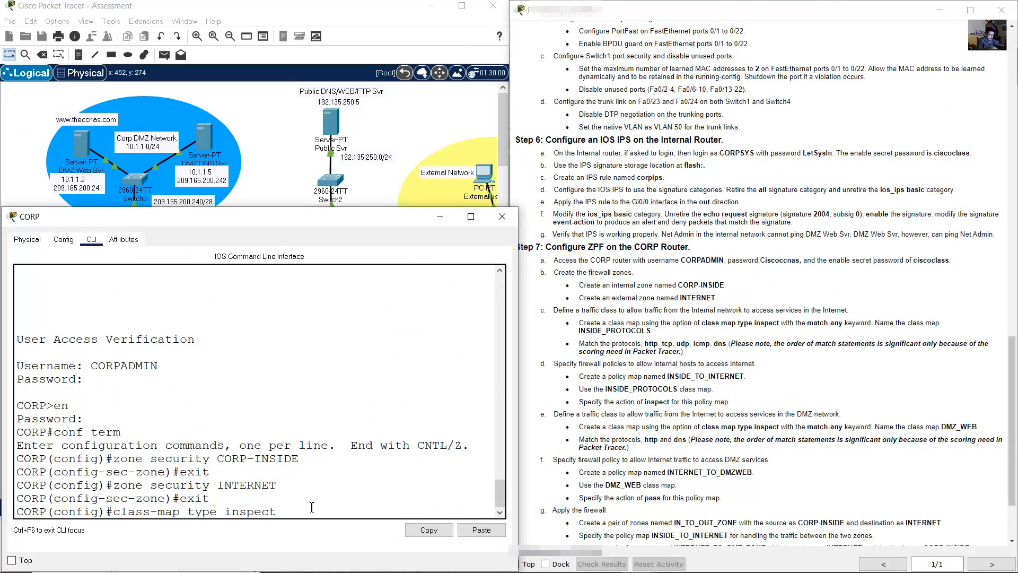
{"action": "type", "text": "match-any"}
{"action": "left_click", "coordinate": [791, 345]}
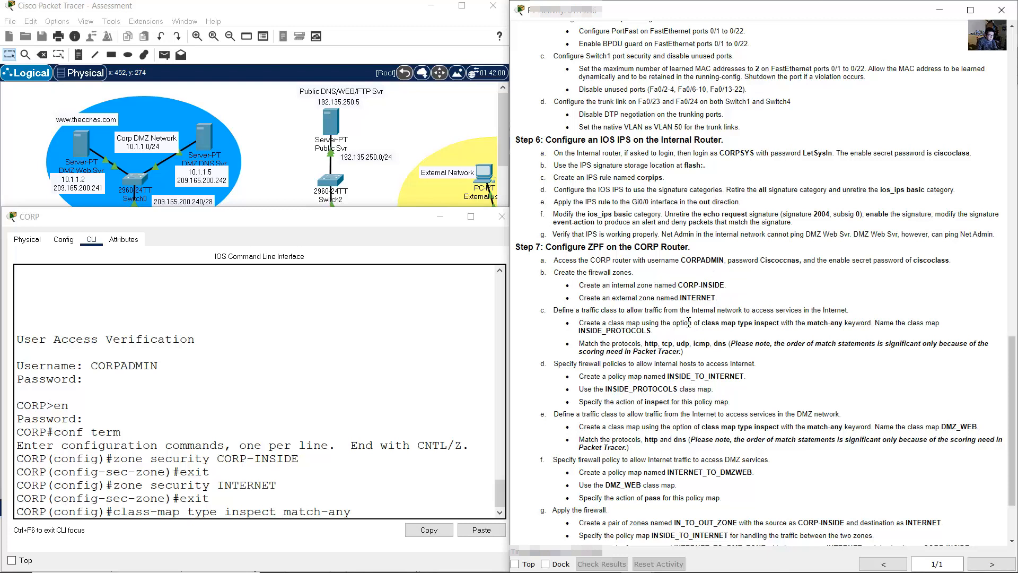
{"action": "left_click_drag", "start_coordinate": [578, 330], "coordinate": [667, 339]}
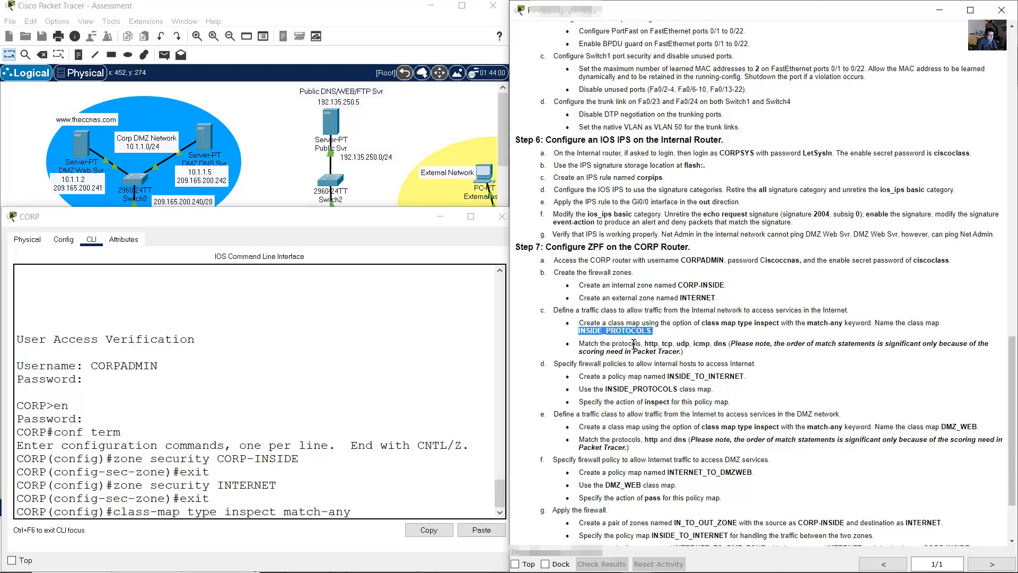
{"action": "left_click", "coordinate": [349, 461]}
{"action": "type", "text": "INSID"}
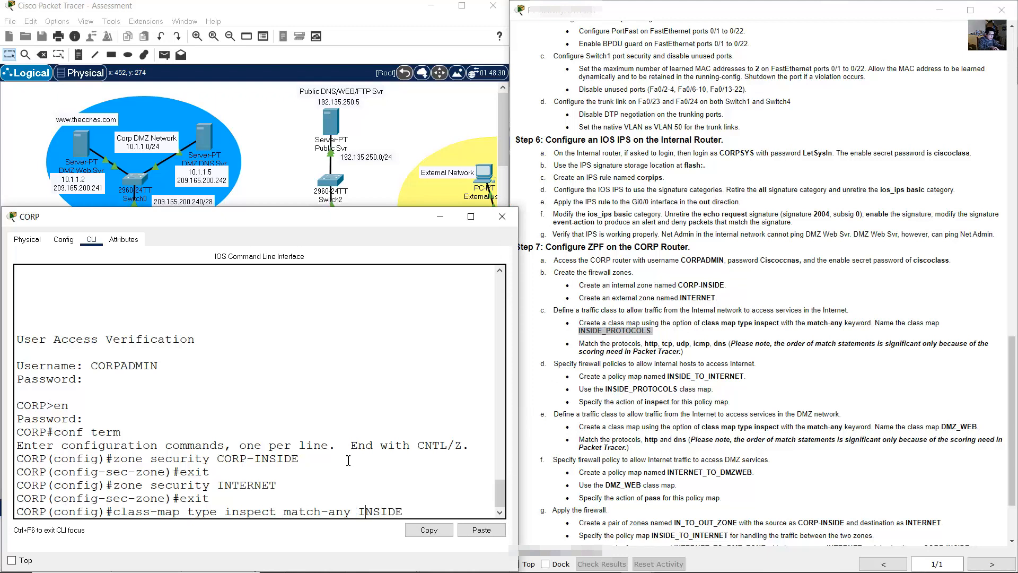
{"action": "type", "text": " E_PROTOCOLS"}
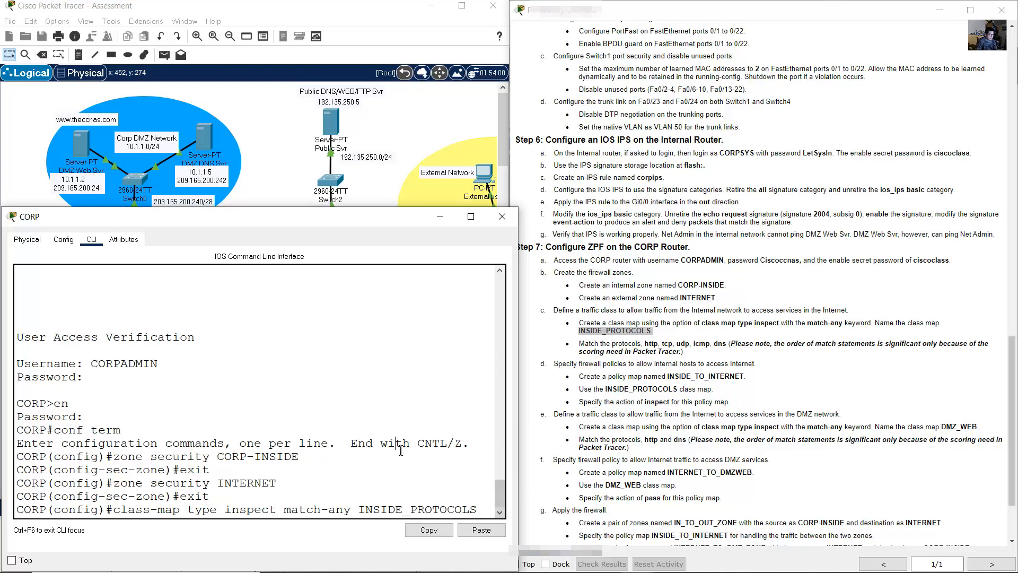
{"action": "key", "text": "Return"}
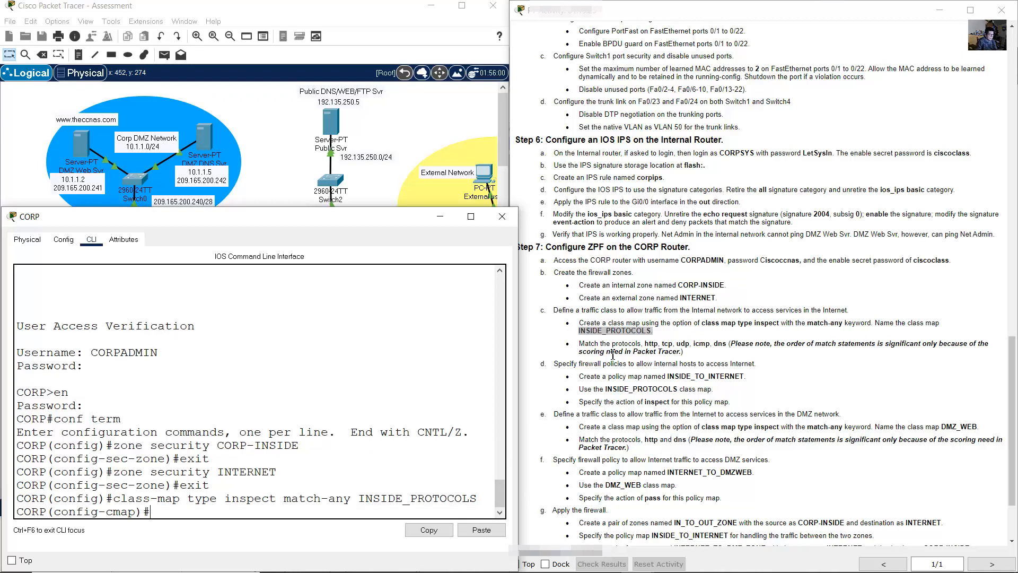
- Add 'match protocol' statements for http and tcp to INSIDE_PROTOCOLS
{"action": "left_click_drag", "start_coordinate": [107, 511], "coordinate": [138, 511]}
{"action": "left_click", "coordinate": [612, 343]}
{"action": "left_click_drag", "start_coordinate": [589, 343], "coordinate": [732, 347]}
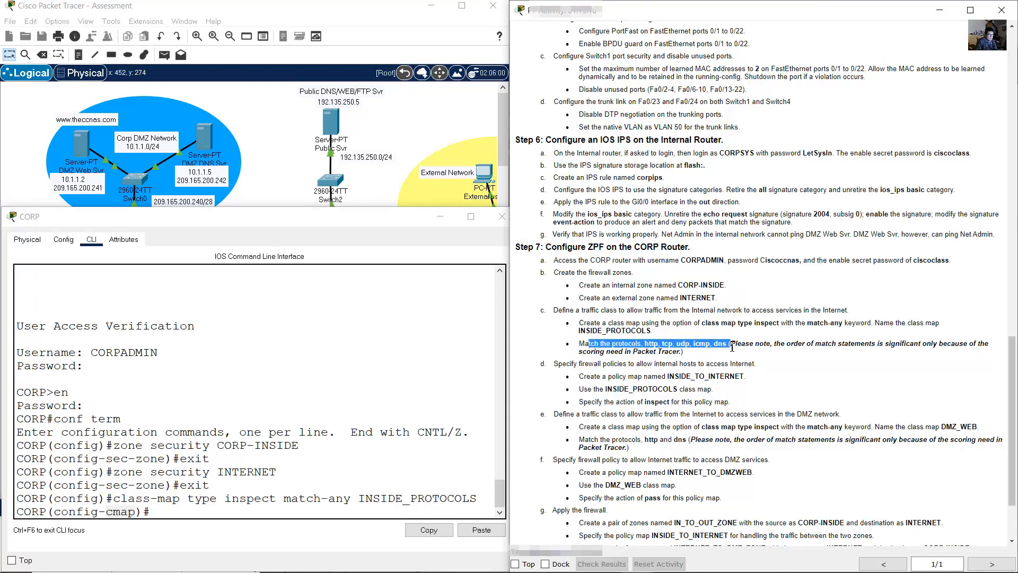
{"action": "left_click_drag", "start_coordinate": [731, 344], "coordinate": [683, 352]}
{"action": "left_click", "coordinate": [323, 472]}
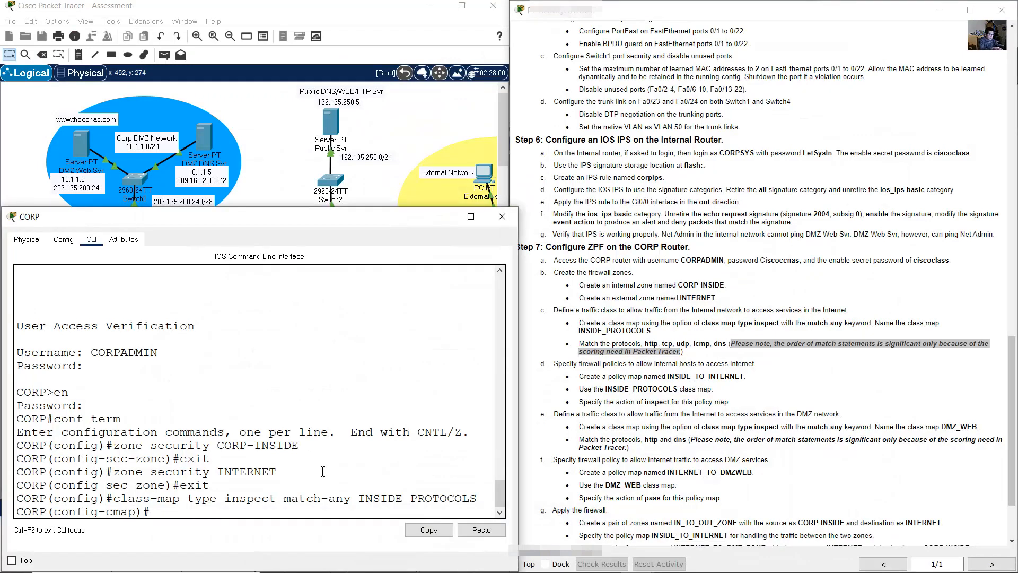
{"action": "type", "text": "match protocol http"}
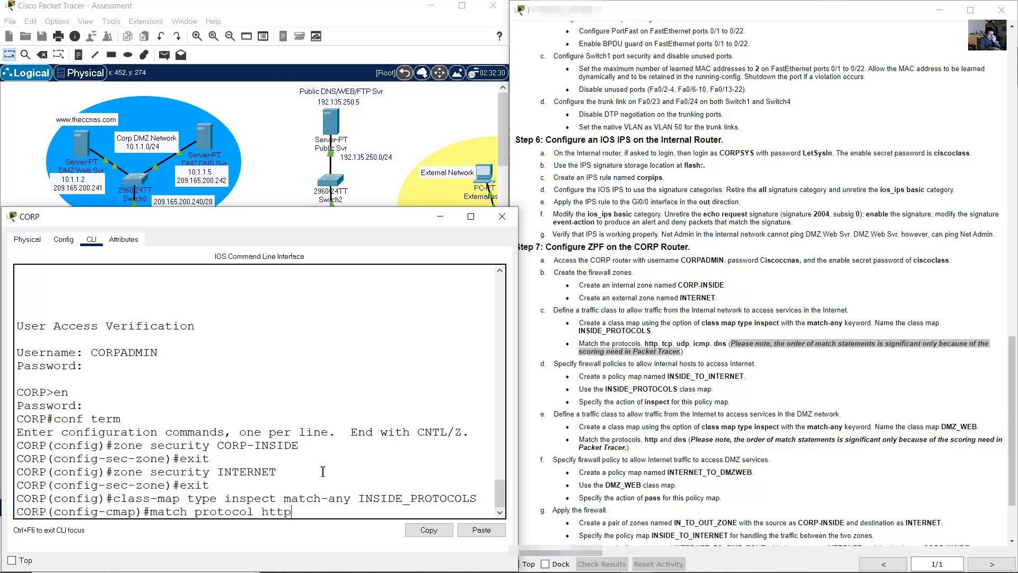
{"action": "key", "text": "Return"}
{"action": "key", "text": "Up"}
{"action": "key", "text": "BackSpace"}
{"action": "key", "text": "BackSpace"}
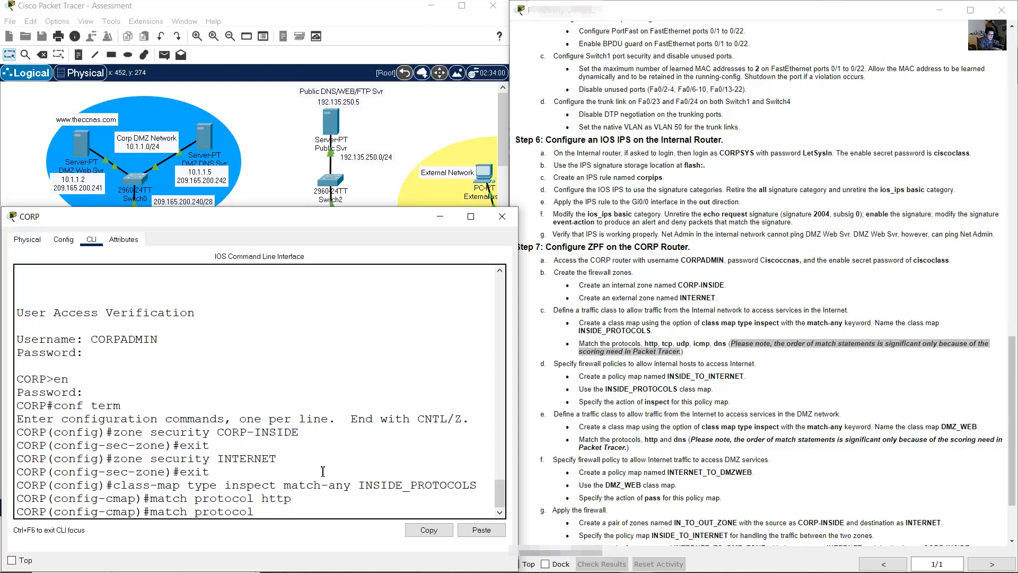
{"action": "type", "text": "tcp"}
{"action": "key", "text": "Return"}
- Add match statements for udp, icmp and dns
{"action": "key", "text": "Up"}
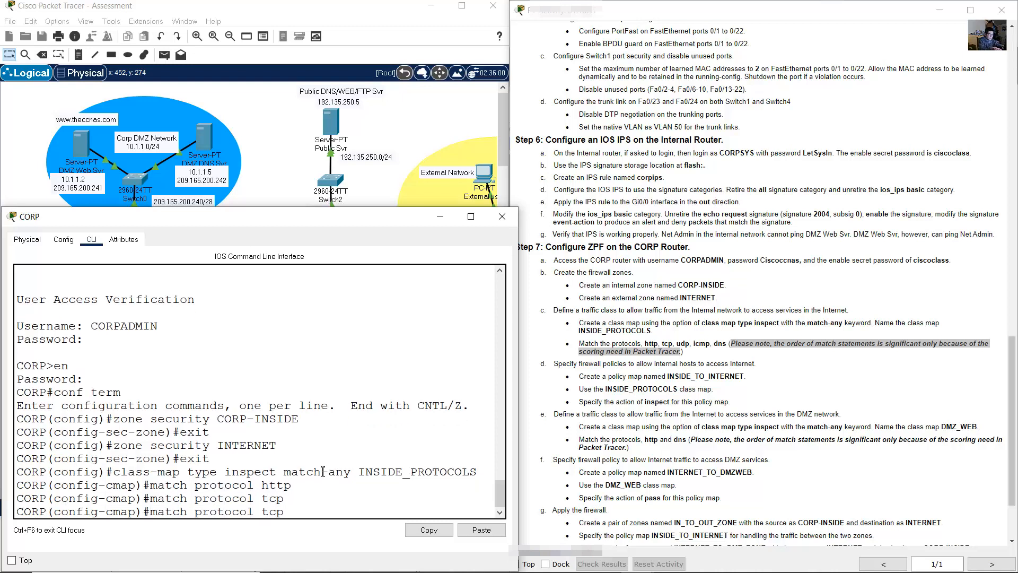
{"action": "key", "text": "BackSpace"}
{"action": "key", "text": "BackSpace"}
{"action": "key", "text": "BackSpace"}
{"action": "type", "text": "udp"}
{"action": "key", "text": "Return"}
{"action": "key", "text": "Up"}
{"action": "key", "text": "BackSpace"}
{"action": "key", "text": "BackSpace"}
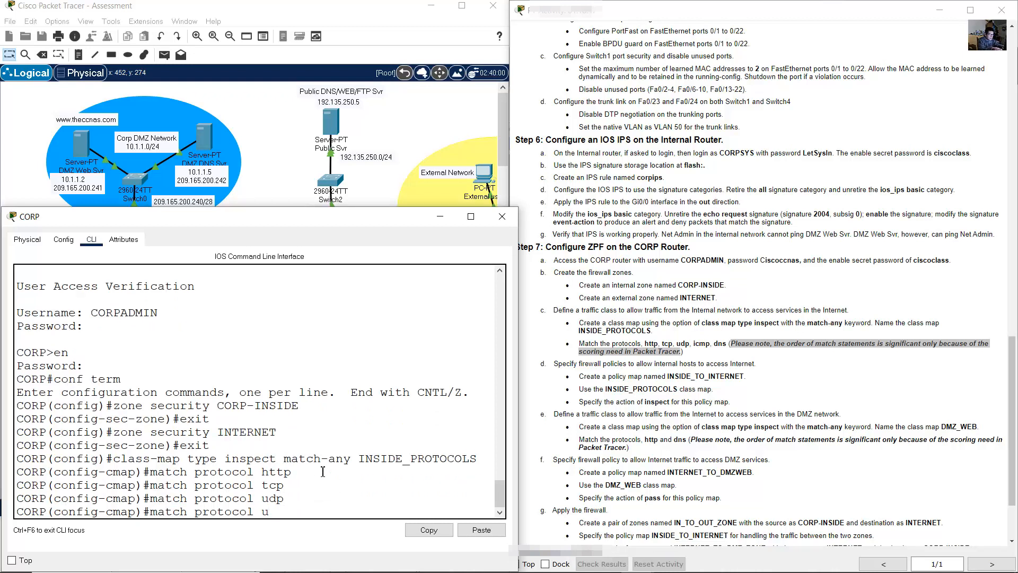
{"action": "key", "text": "BackSpace"}
{"action": "type", "text": "icmp"}
{"action": "key", "text": "Return"}
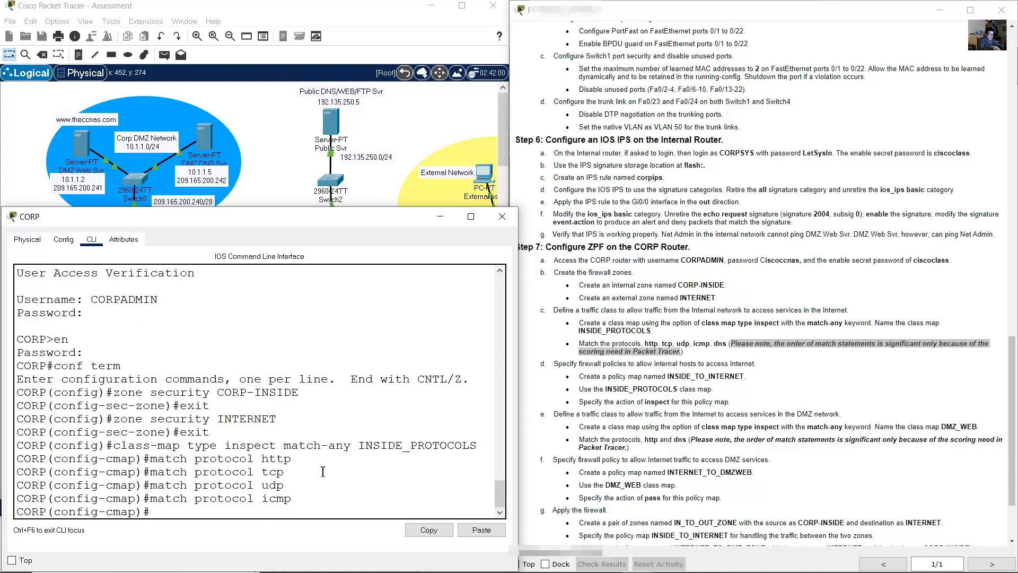
{"action": "key", "text": "Up"}
{"action": "key", "text": "BackSpace"}
{"action": "key", "text": "BackSpace"}
{"action": "key", "text": "BackSpace"}
{"action": "key", "text": "BackSpace"}
{"action": "key", "text": "BackSpace"}
{"action": "key", "text": "BackSpace"}
{"action": "key", "text": "BackSpace"}
{"action": "key", "text": "BackSpace"}
{"action": "key", "text": "BackSpace"}
{"action": "key", "text": "BackSpace"}
{"action": "key", "text": "BackSpace"}
{"action": "key", "text": "BackSpace"}
{"action": "key", "text": "BackSpace"}
{"action": "key", "text": "BackSpace"}
{"action": "key", "text": "BackSpace"}
{"action": "key", "text": "BackSpace"}
{"action": "key", "text": "BackSpace"}
{"action": "key", "text": "BackSpace"}
{"action": "key", "text": "BackSpace"}
{"action": "type", "text": "match protocol dns"}
{"action": "key", "text": "Return"}
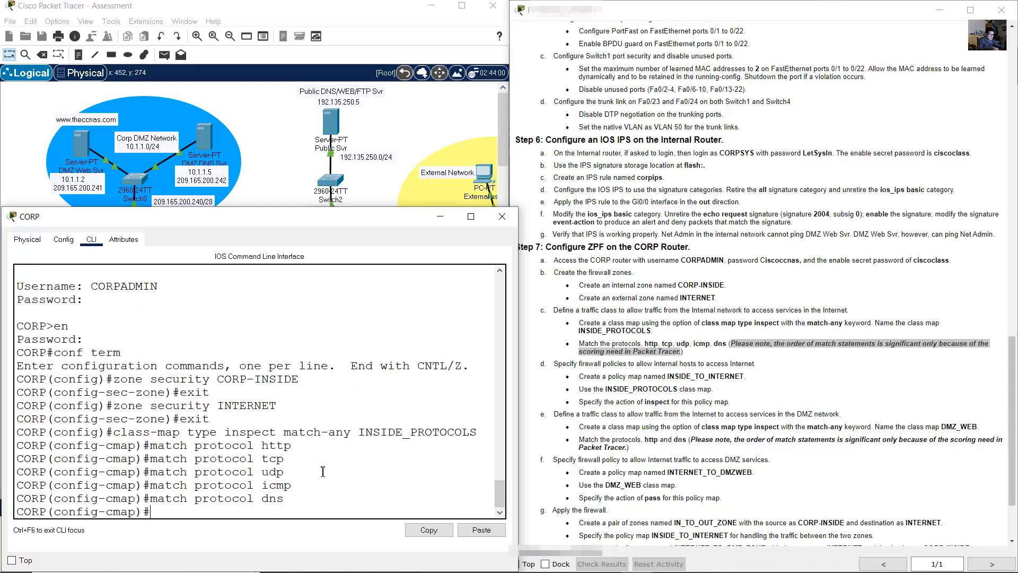
- Exit class-map configuration and scroll to the next lab instructions
{"action": "type", "text": "exit"}
{"action": "key", "text": "Return"}
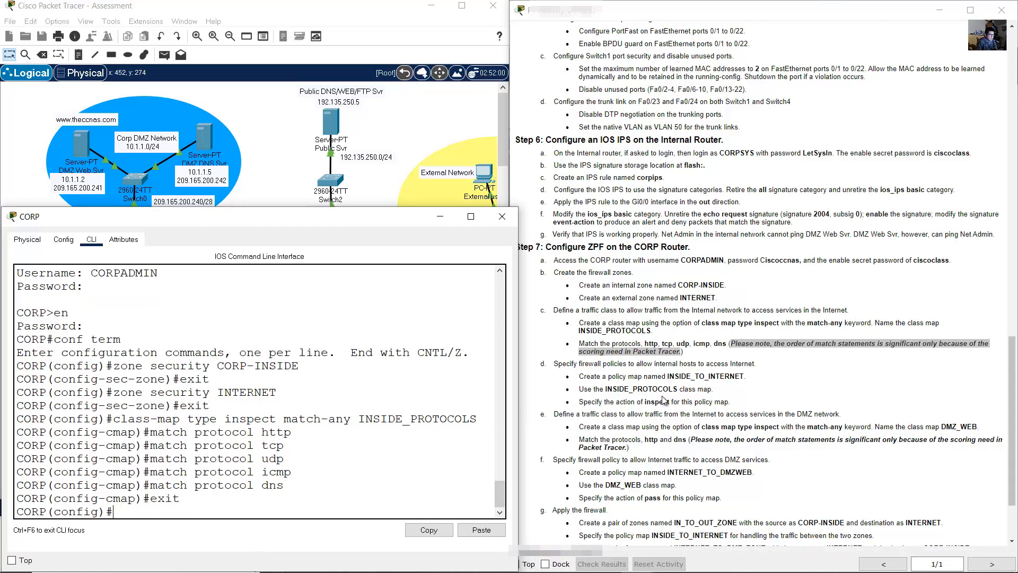
{"action": "left_click", "coordinate": [615, 365]}
{"action": "scroll", "coordinate": [615, 365], "scroll_direction": "down", "scroll_amount": 1}
{"action": "scroll", "coordinate": [615, 365], "scroll_direction": "down", "scroll_amount": 1}
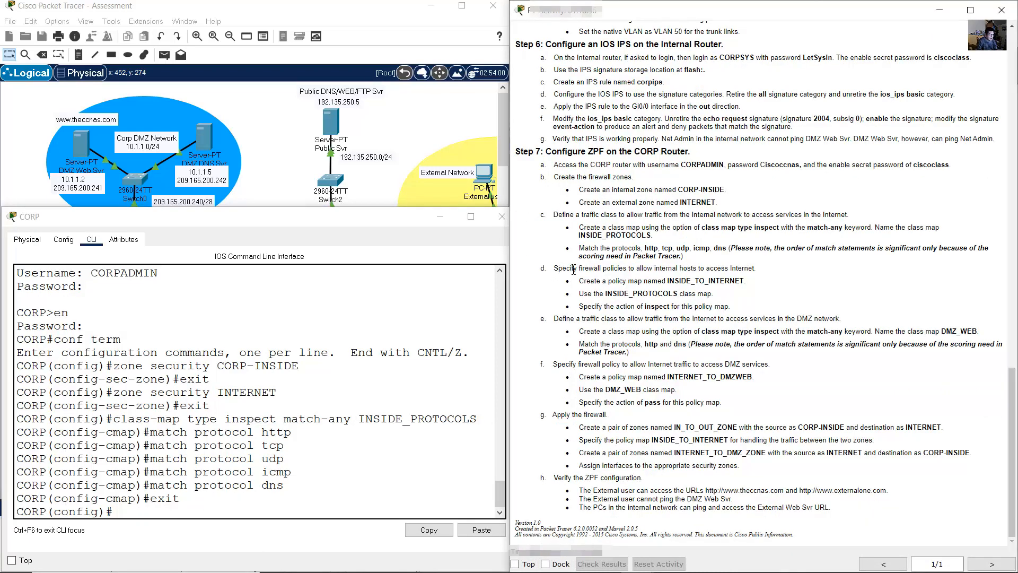
- Recall the earlier inspect class-map command and strip match-any from it
{"action": "left_click_drag", "start_coordinate": [556, 268], "coordinate": [759, 269]}
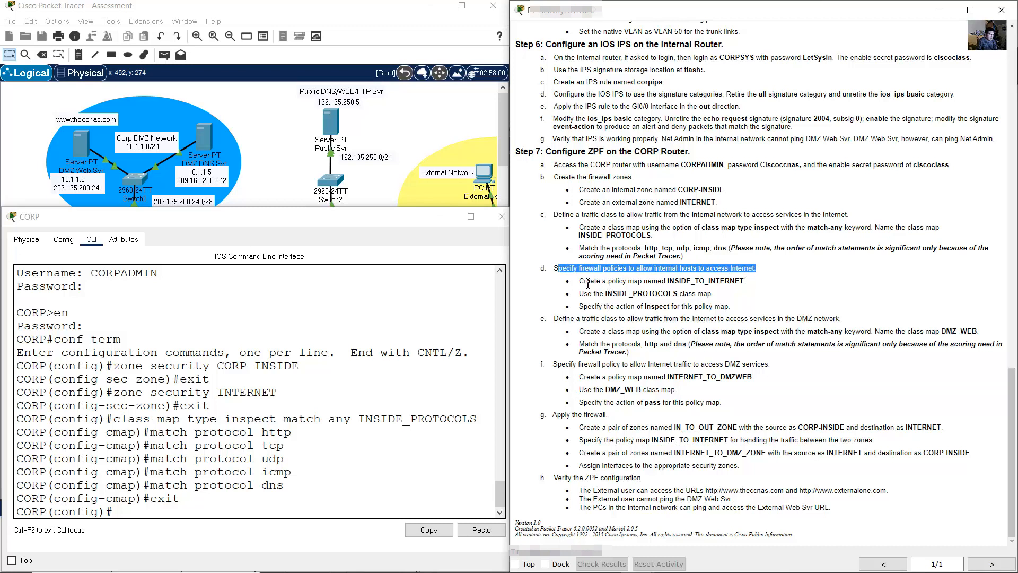
{"action": "left_click_drag", "start_coordinate": [580, 281], "coordinate": [745, 282]}
{"action": "left_click", "coordinate": [387, 382]}
{"action": "type", "text": "exit"}
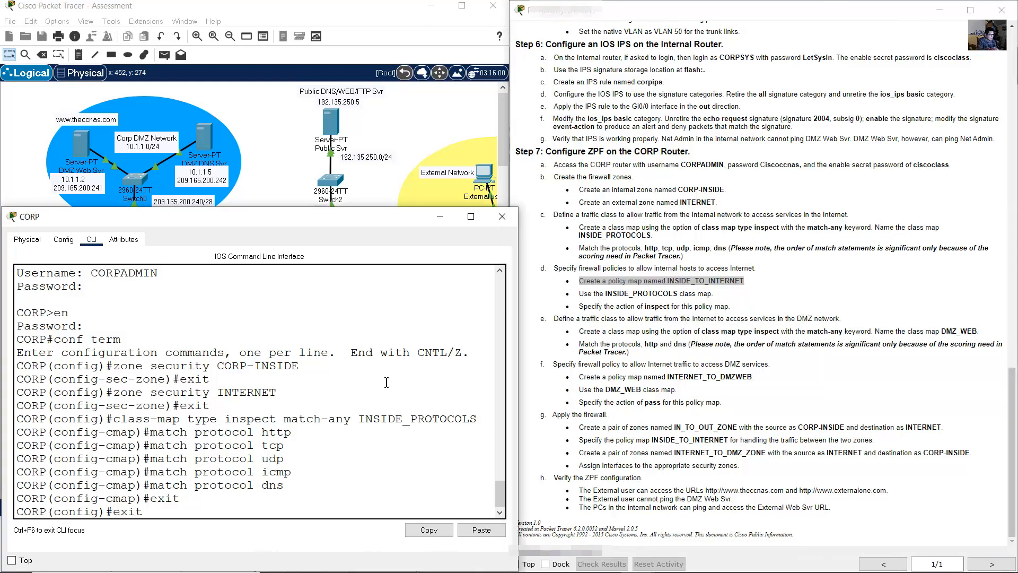
{"action": "key", "text": "Up"}
{"action": "key", "text": "Up"}
{"action": "key", "text": "Up"}
{"action": "key", "text": "Up"}
{"action": "key", "text": "Up"}
{"action": "key", "text": "Up"}
{"action": "key", "text": "Up"}
{"action": "key", "text": "Up"}
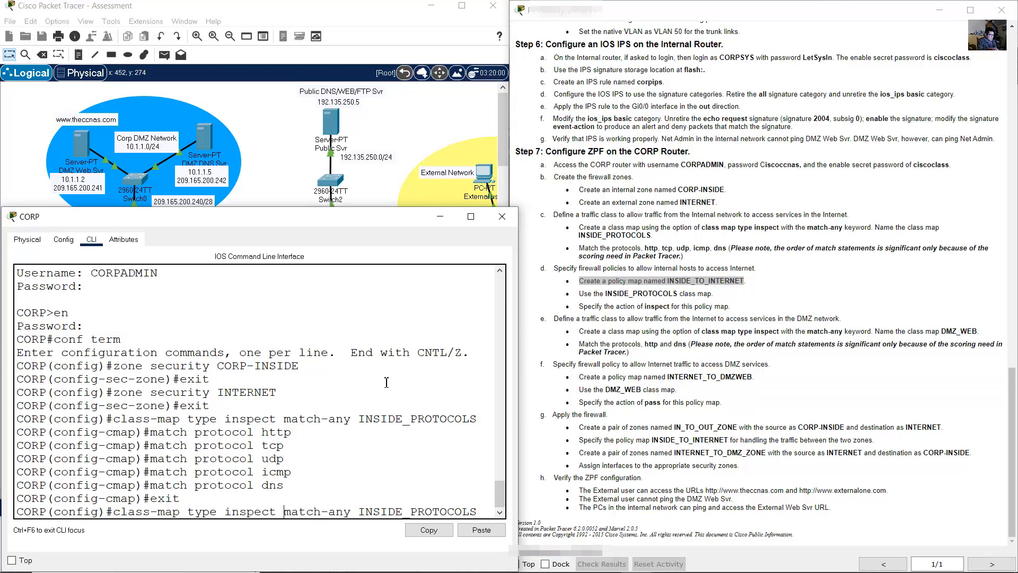
{"action": "key", "text": "BackSpace"}
{"action": "key", "text": "BackSpace"}
{"action": "key", "text": "BackSpace"}
{"action": "key", "text": "BackSpace"}
{"action": "key", "text": "BackSpace"}
{"action": "key", "text": "BackSpace"}
{"action": "key", "text": "BackSpace"}
{"action": "key", "text": "BackSpace"}
{"action": "key", "text": "BackSpace"}
{"action": "key", "text": "BackSpace"}
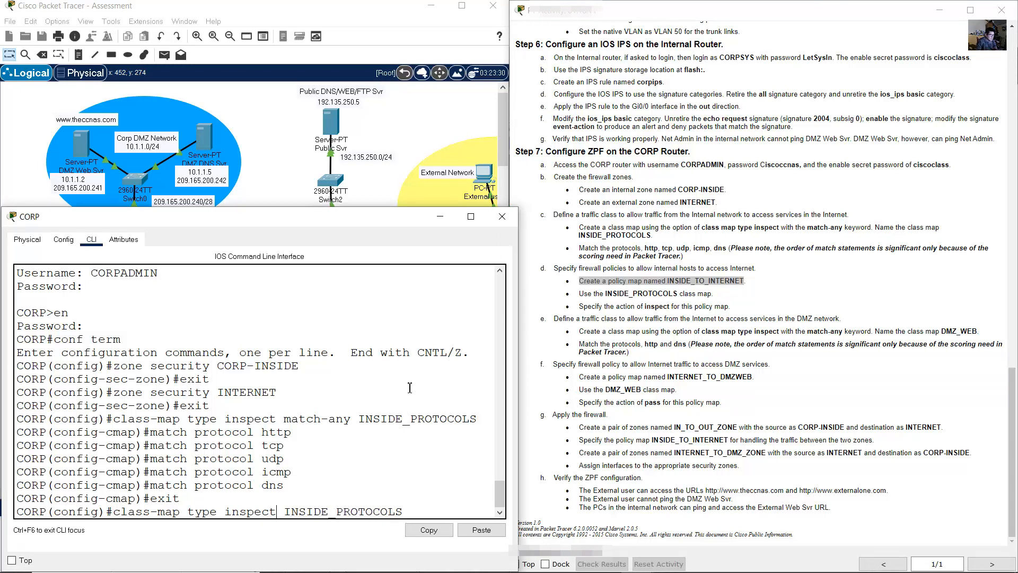
- Rename it to INSIDE_TO_INTERNET and create that class map
{"action": "left_click", "coordinate": [500, 512]}
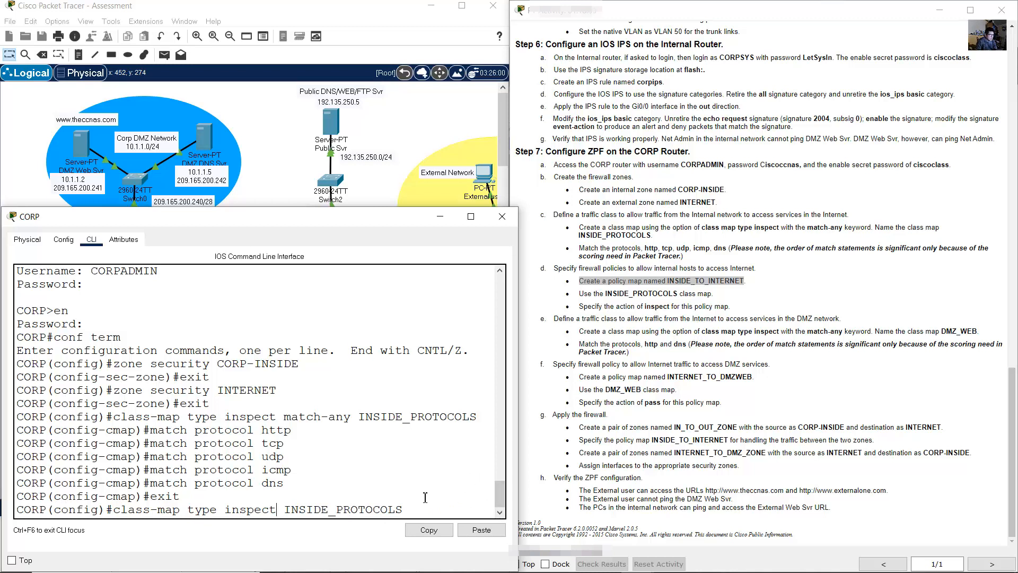
{"action": "key", "text": "Delete"}
{"action": "key", "text": "BackSpace"}
{"action": "key", "text": "BackSpace"}
{"action": "key", "text": "BackSpace"}
{"action": "key", "text": "BackSpace"}
{"action": "key", "text": "BackSpace"}
{"action": "key", "text": "BackSpace"}
{"action": "key", "text": "BackSpace"}
{"action": "key", "text": "BackSpace"}
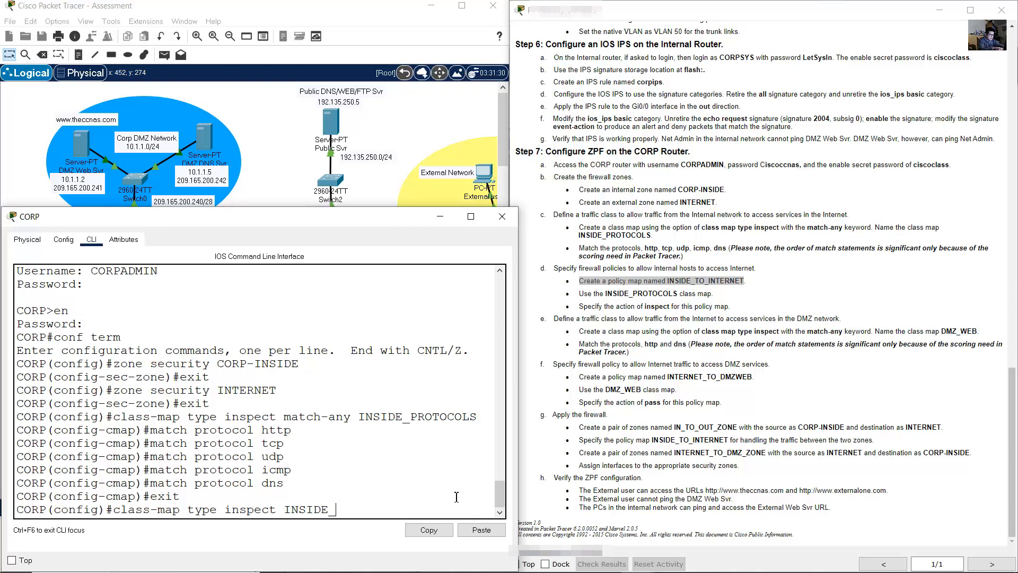
{"action": "type", "text": "TO_INTERNET"}
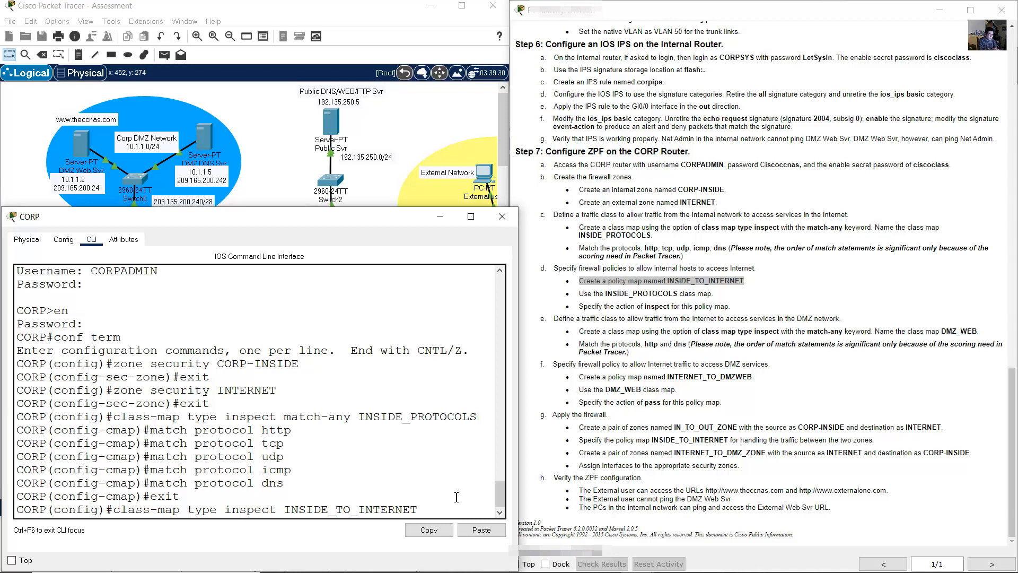
{"action": "key", "text": "Return"}
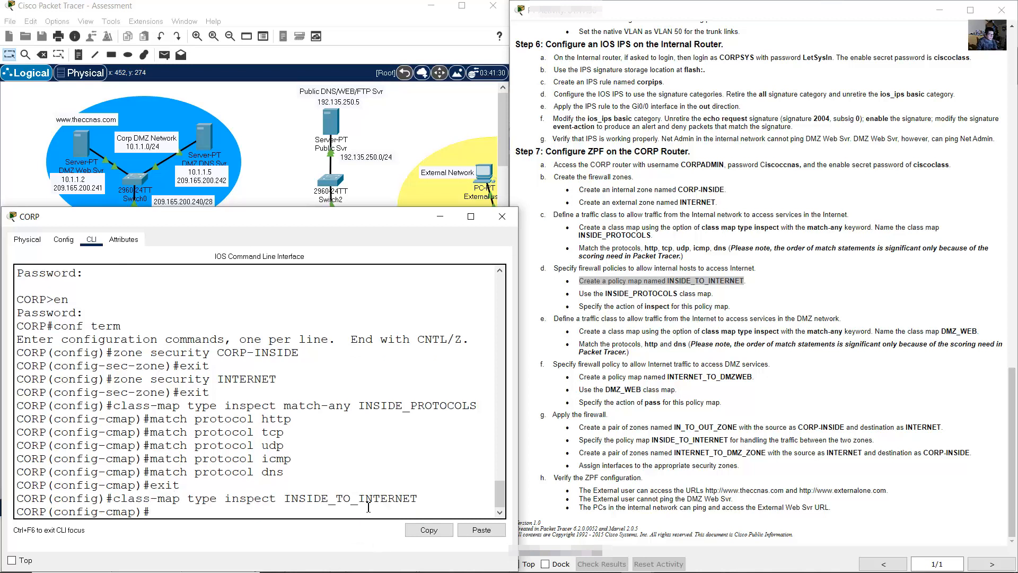
{"action": "left_click_drag", "start_coordinate": [583, 293], "coordinate": [720, 297]}
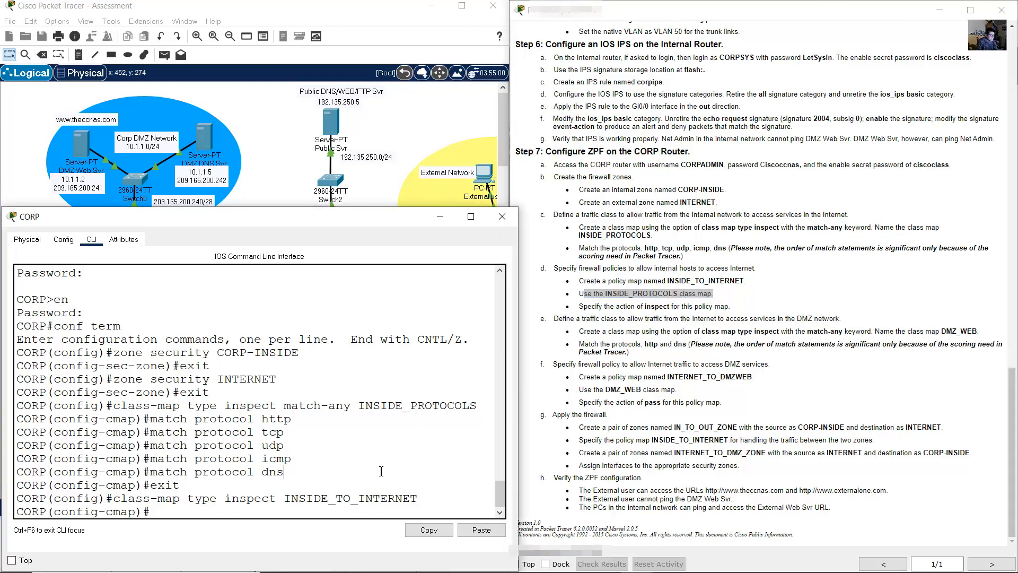
{"action": "left_click", "coordinate": [619, 293]}
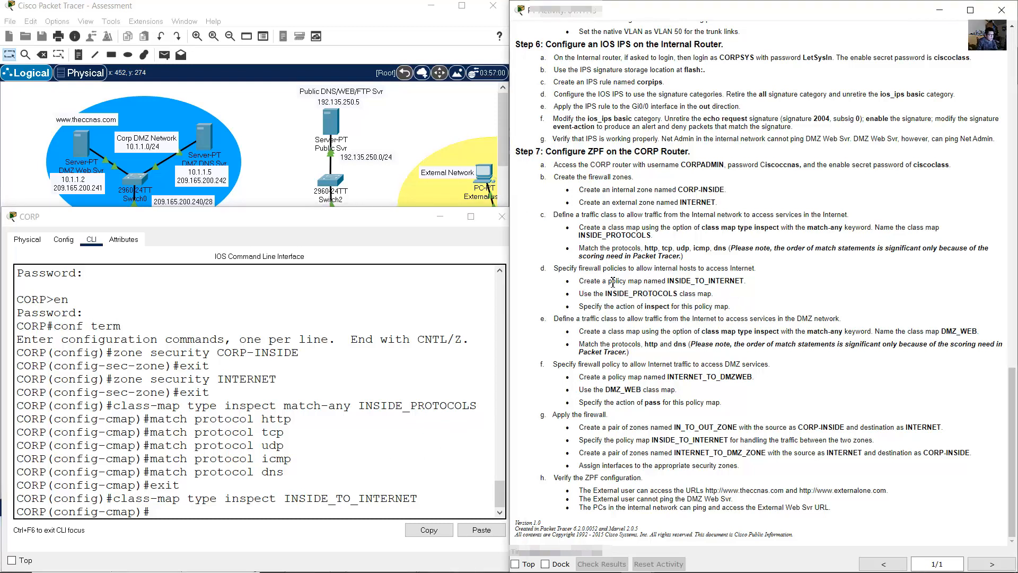
{"action": "left_click_drag", "start_coordinate": [611, 281], "coordinate": [663, 281]}
{"action": "left_click", "coordinate": [416, 398]}
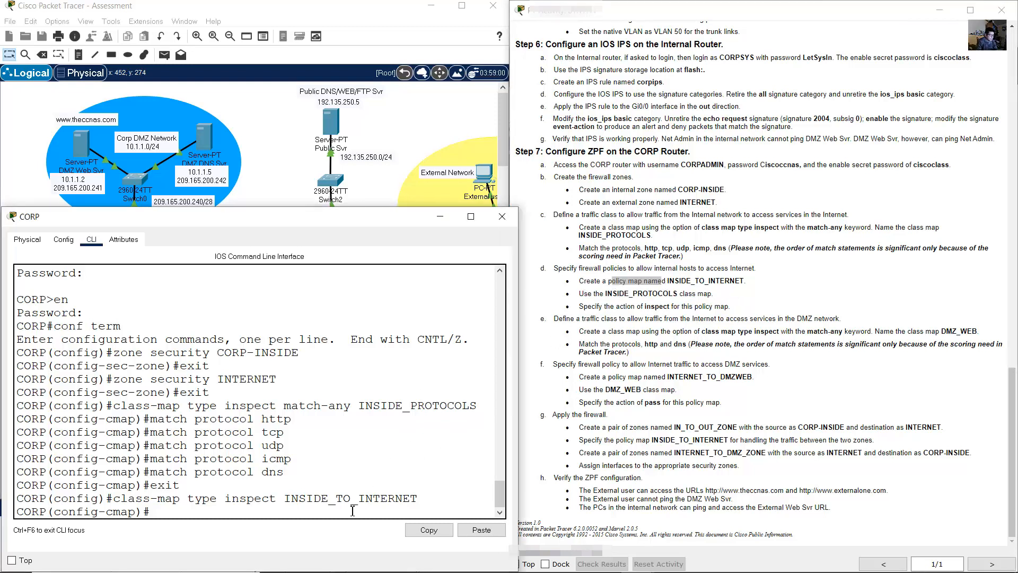
- Leave class-map mode and prefix the recalled class-map command with 'no'
{"action": "type", "text": "exit"}
{"action": "key", "text": "Return"}
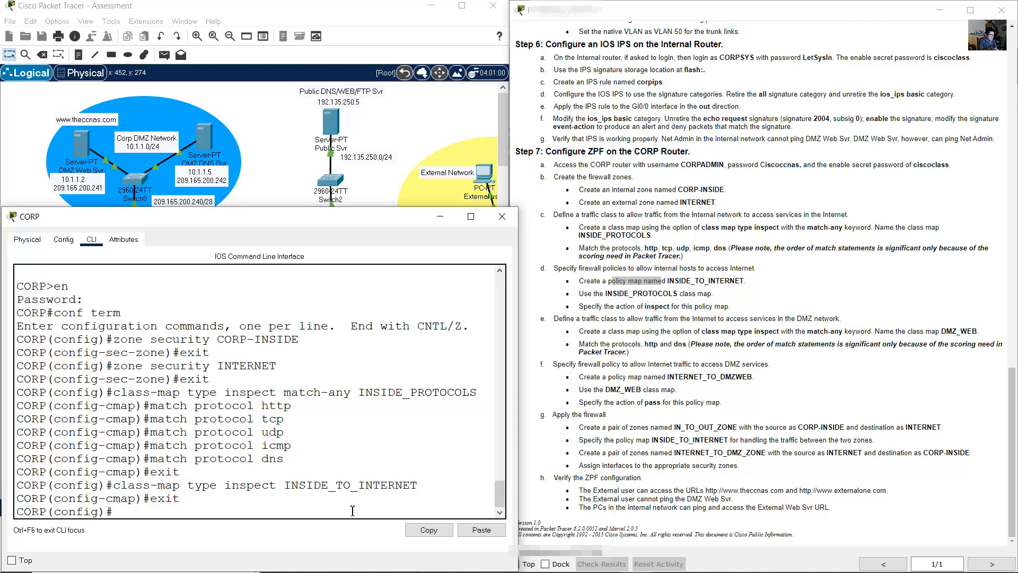
{"action": "type", "text": "exit"}
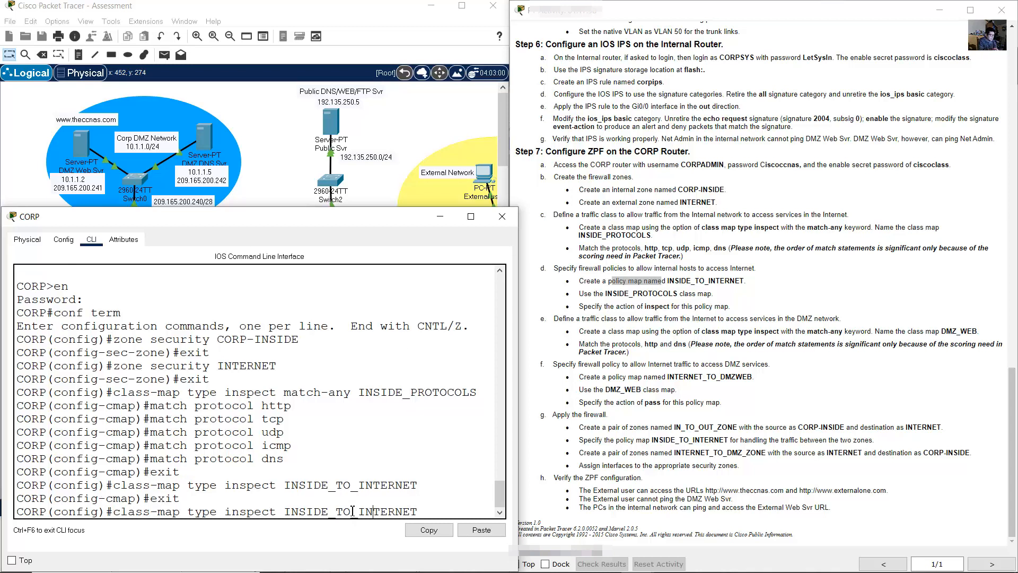
{"action": "key", "text": "ctrl+a"}
{"action": "type", "text": "no"}
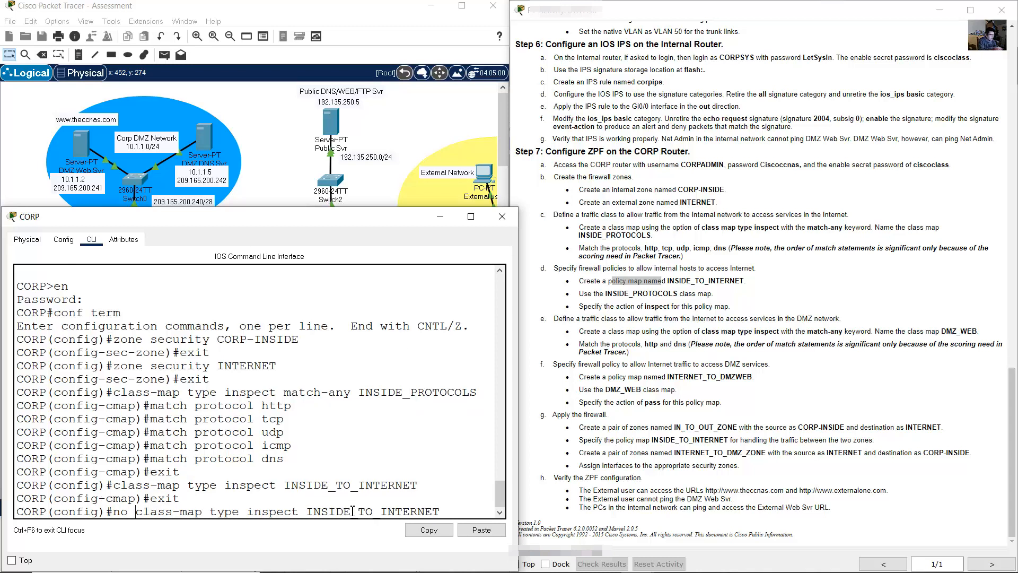
- Run the 'no class-map' command to delete INSIDE_TO_INTERNET
{"action": "left_click_drag", "start_coordinate": [118, 486], "coordinate": [418, 486]}
{"action": "left_click", "coordinate": [430, 486]}
{"action": "left_click_drag", "start_coordinate": [136, 512], "coordinate": [440, 512]}
{"action": "left_click", "coordinate": [463, 505]}
{"action": "key", "text": "Return"}
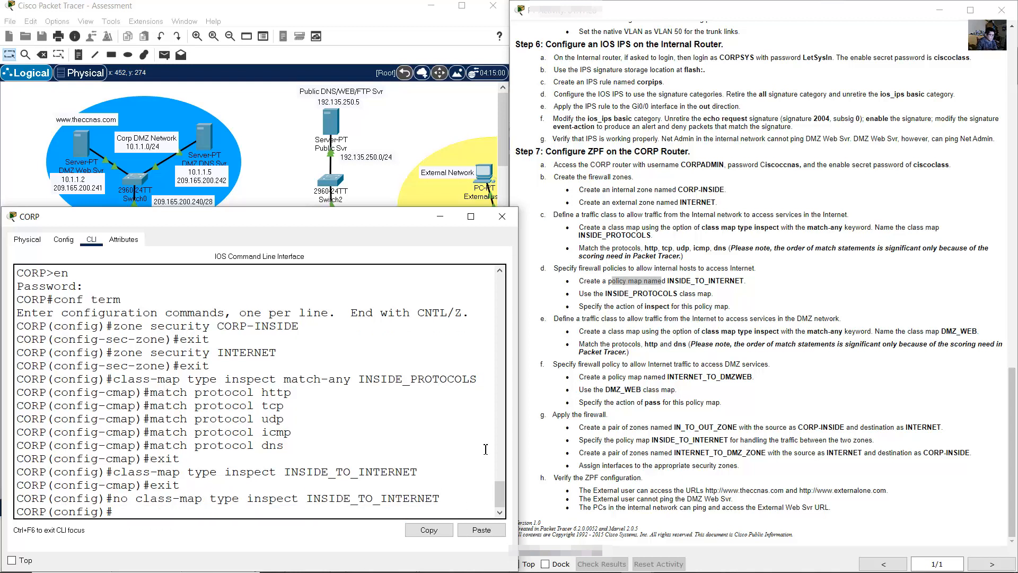
{"action": "left_click", "coordinate": [589, 281]}
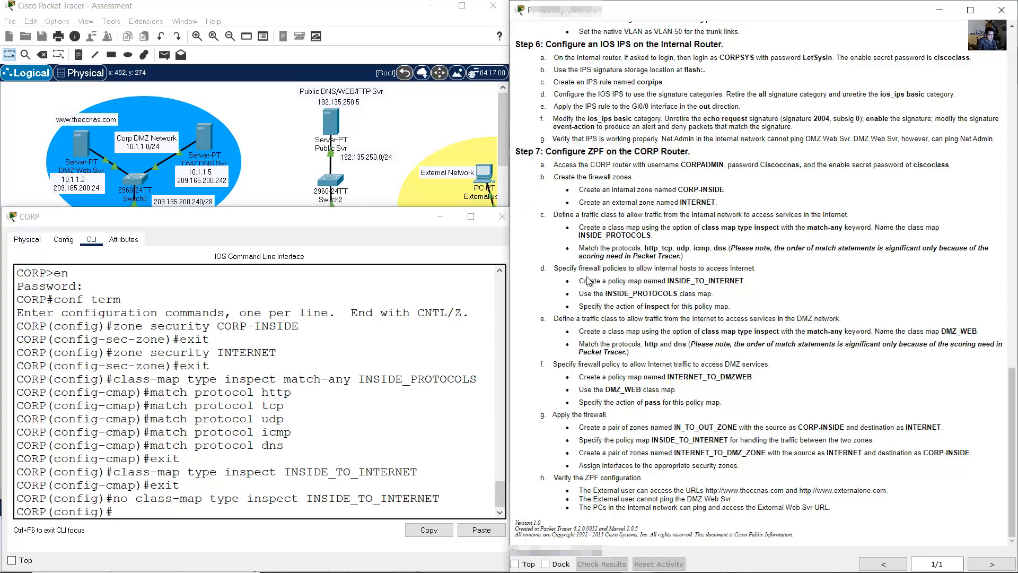
{"action": "left_click_drag", "start_coordinate": [584, 281], "coordinate": [546, 318]}
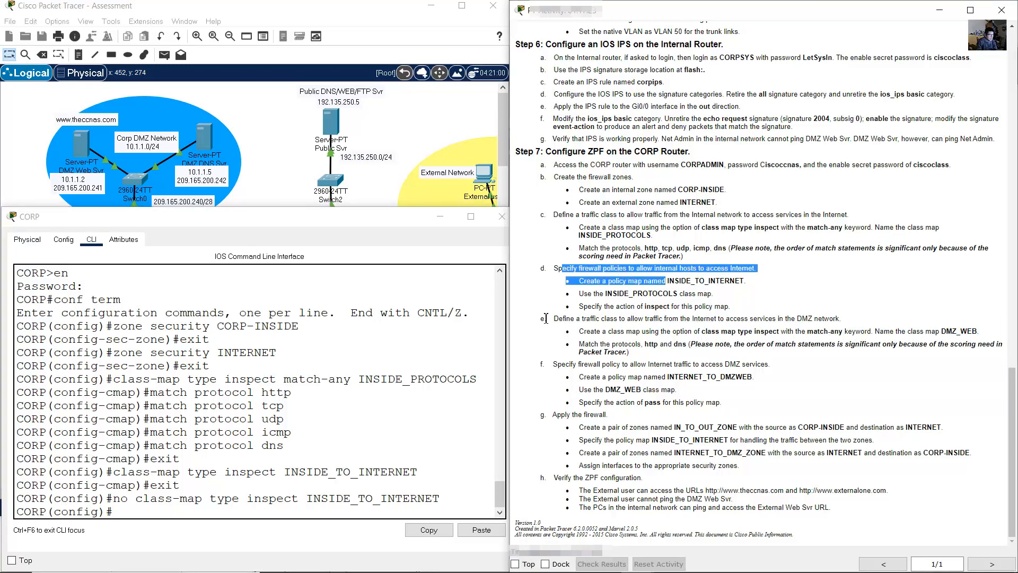
{"action": "left_click", "coordinate": [278, 421]}
- Create the inspect policy map INSIDE_TO_INTERNET on CORP
{"action": "key", "text": "Up"}
{"action": "key", "text": "Up"}
{"action": "key", "text": "Up"}
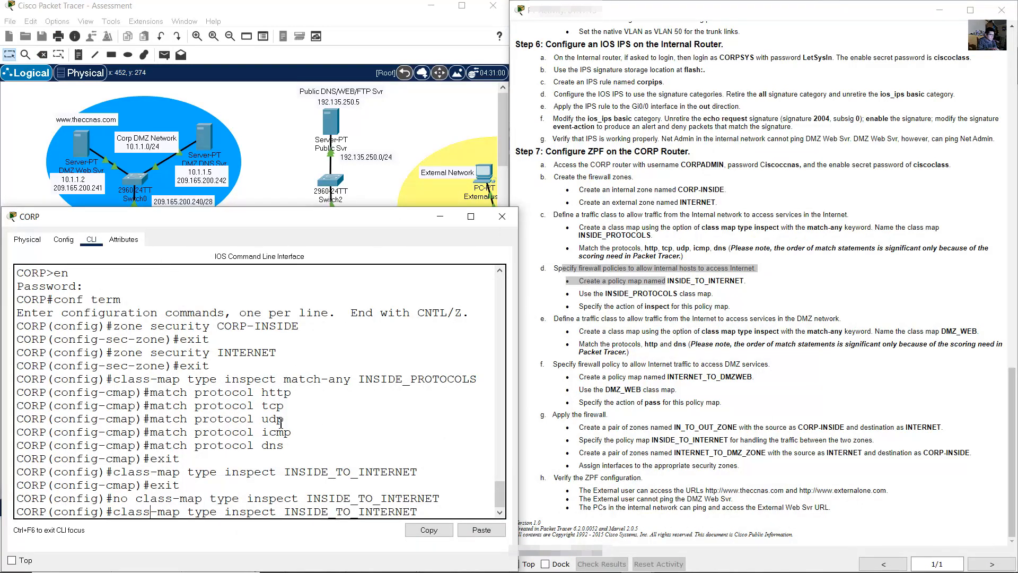
{"action": "key", "text": "BackSpace"}
{"action": "key", "text": "BackSpace"}
{"action": "key", "text": "BackSpace"}
{"action": "key", "text": "BackSpace"}
{"action": "key", "text": "BackSpace"}
{"action": "type", "text": "policy"}
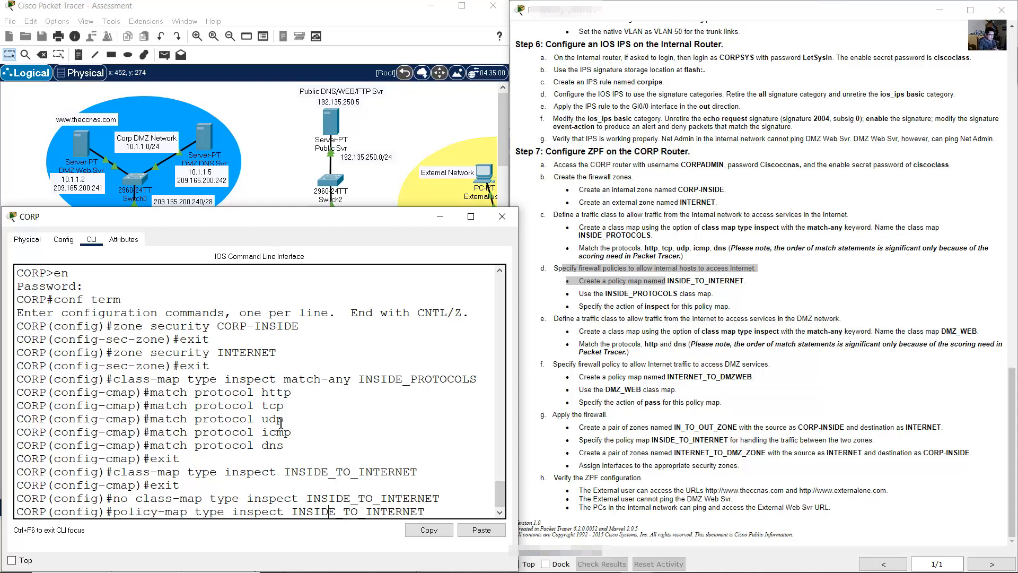
{"action": "left_click", "coordinate": [498, 513]}
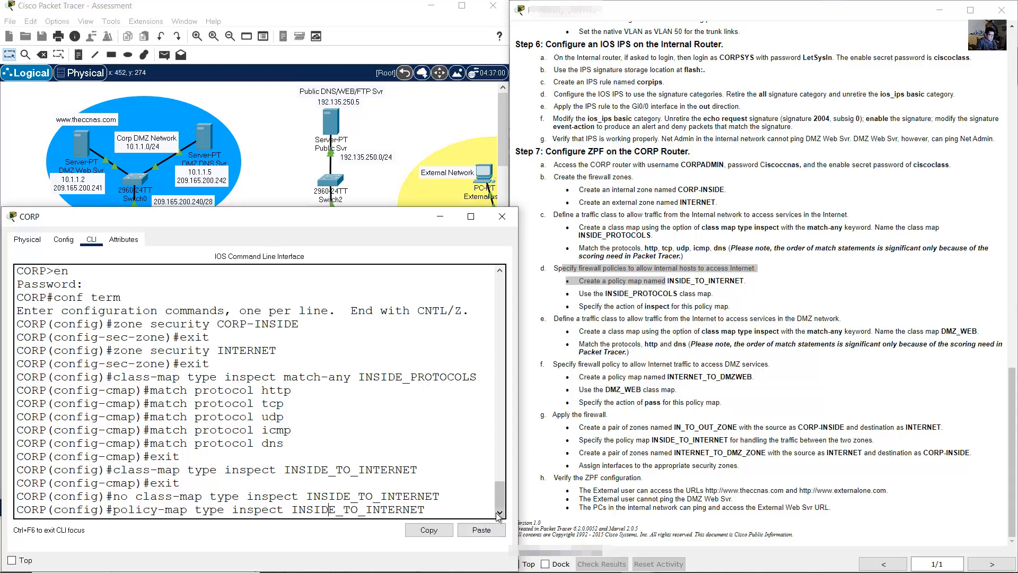
{"action": "left_click_drag", "start_coordinate": [365, 510], "coordinate": [361, 511]}
{"action": "left_click", "coordinate": [364, 511]}
{"action": "left_click_drag", "start_coordinate": [292, 512], "coordinate": [405, 511]}
{"action": "left_click", "coordinate": [450, 512]}
{"action": "key", "text": "Return"}
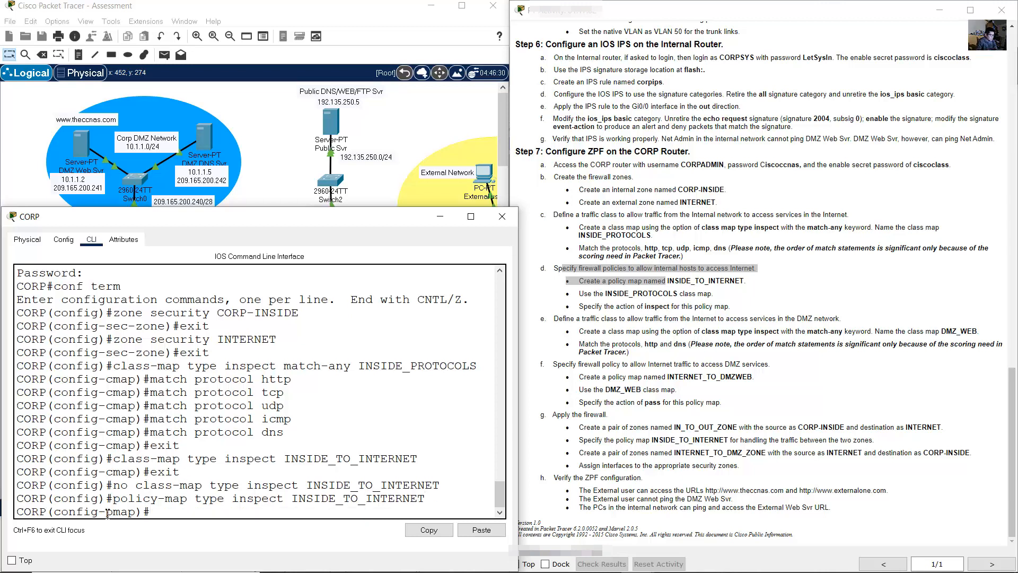
{"action": "left_click_drag", "start_coordinate": [107, 512], "coordinate": [143, 511]}
{"action": "left_click", "coordinate": [160, 509]}
- Attach the INSIDE_PROTOCOLS class with 'class type inspect INSIDE_PROTOCOLS'
{"action": "left_click", "coordinate": [587, 295]}
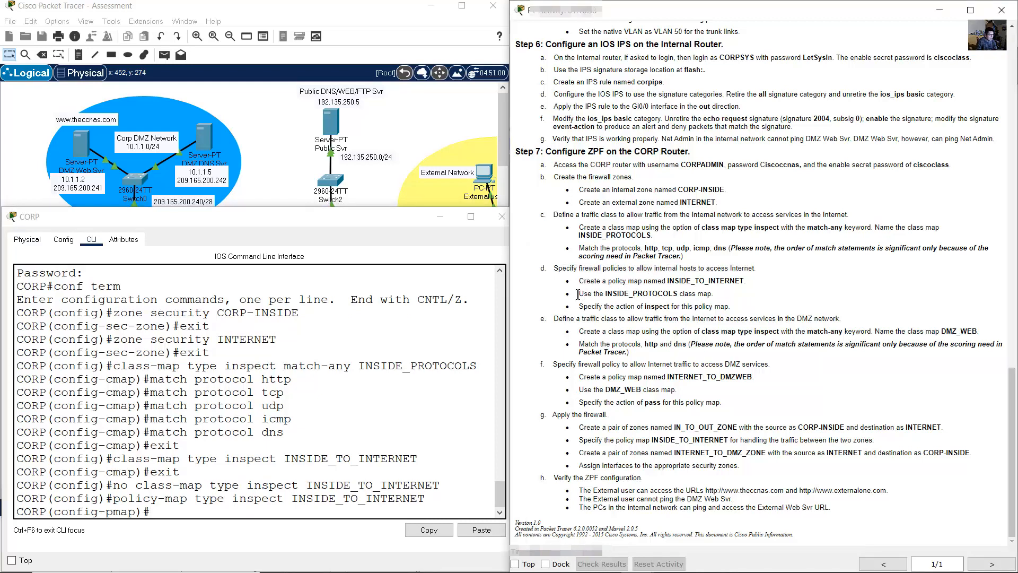
{"action": "left_click_drag", "start_coordinate": [587, 289], "coordinate": [716, 293]}
{"action": "left_click", "coordinate": [428, 493]}
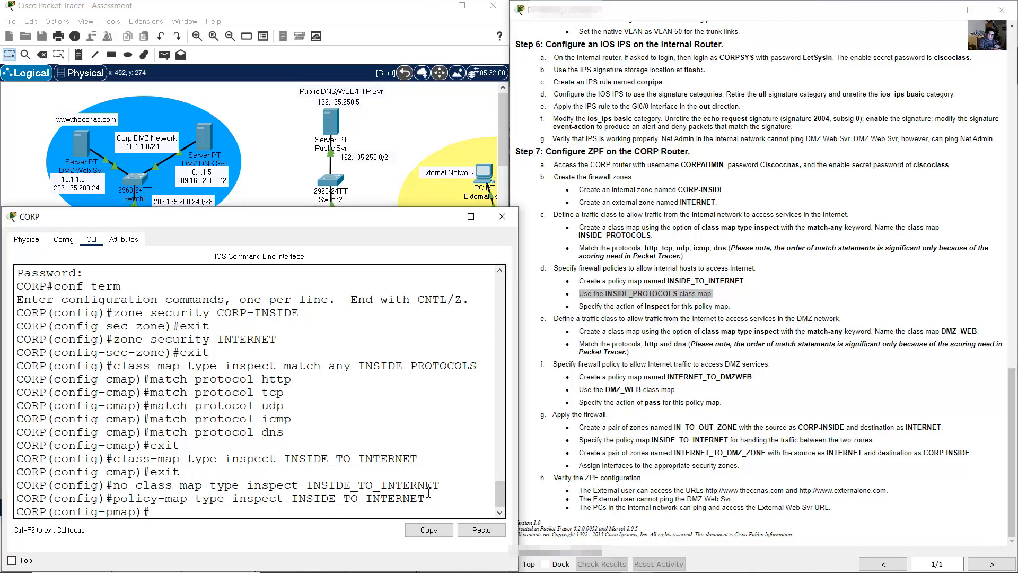
{"action": "type", "text": "class type inspect"}
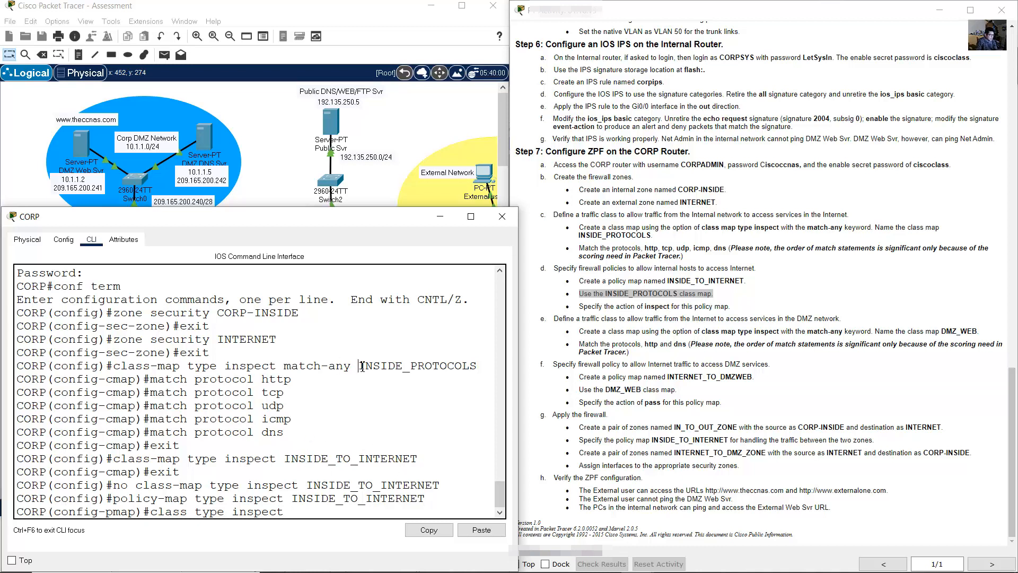
{"action": "left_click_drag", "start_coordinate": [359, 366], "coordinate": [477, 366]}
{"action": "left_click", "coordinate": [431, 530]}
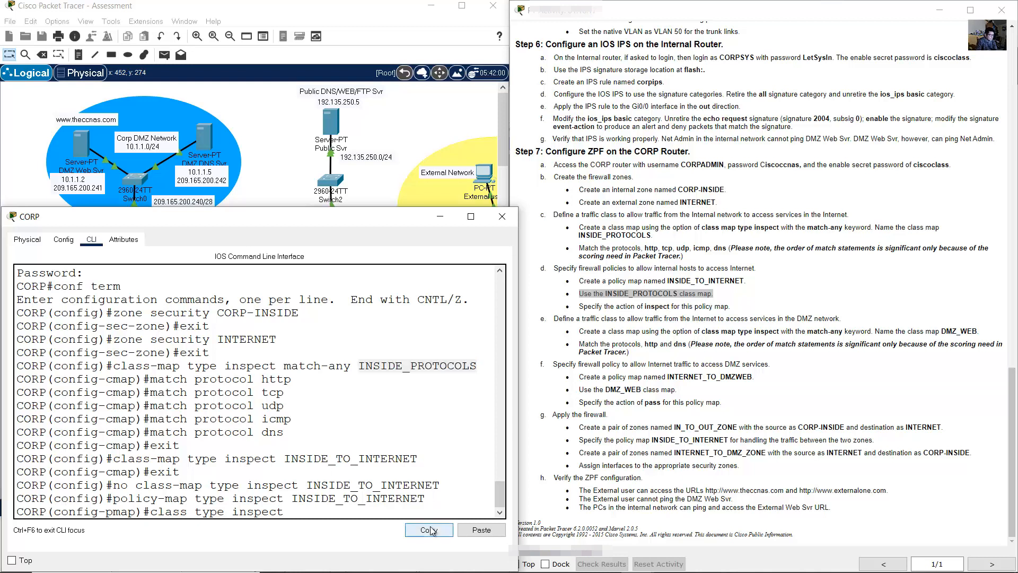
{"action": "left_click", "coordinate": [409, 517]}
{"action": "left_click", "coordinate": [480, 529]}
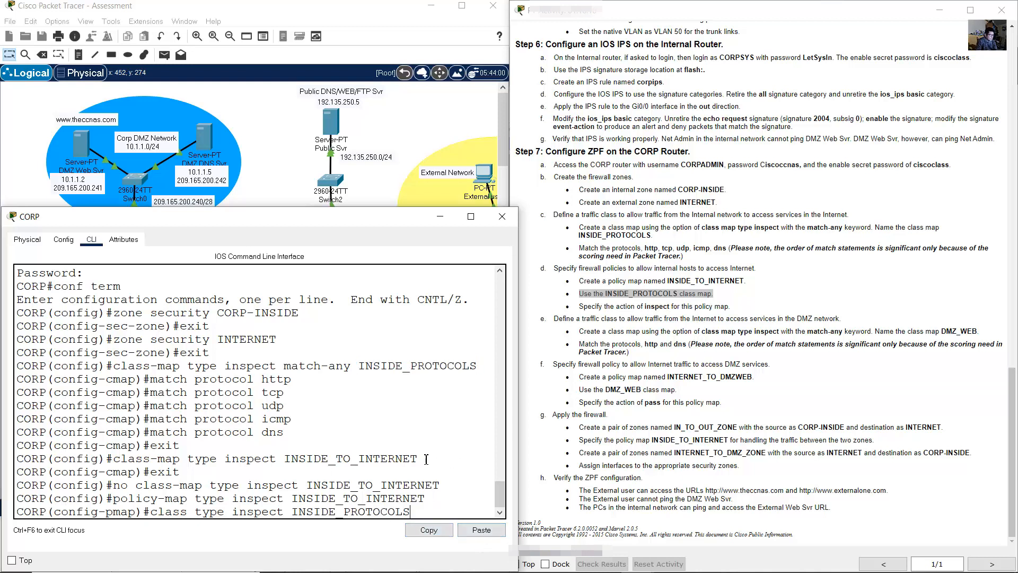
{"action": "left_click_drag", "start_coordinate": [173, 514], "coordinate": [421, 513]}
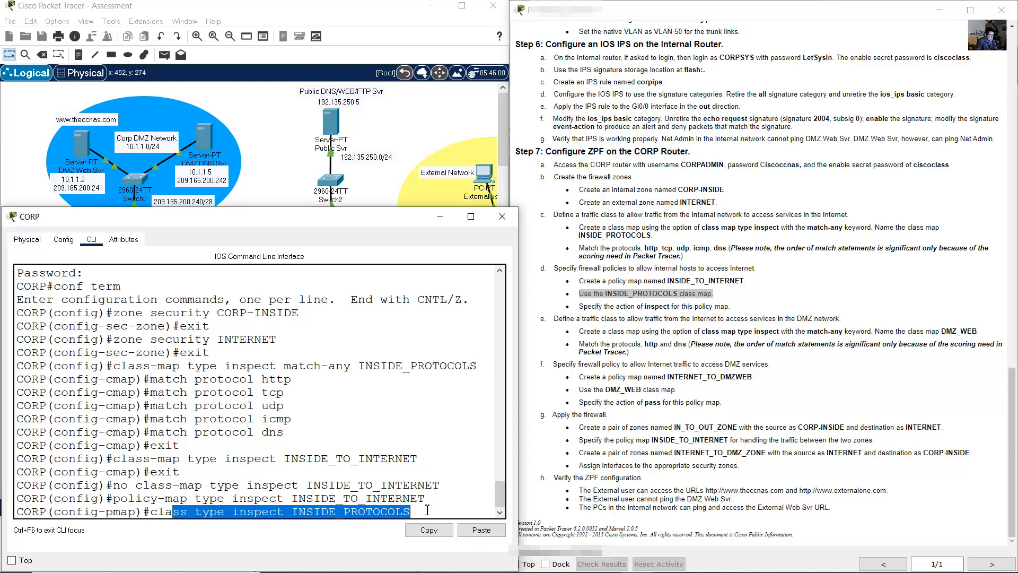
{"action": "left_click", "coordinate": [433, 503]}
{"action": "key", "text": "Return"}
- Set the class action to inspect, fixing the typo, then exit back to global configuration
{"action": "left_click", "coordinate": [582, 307]}
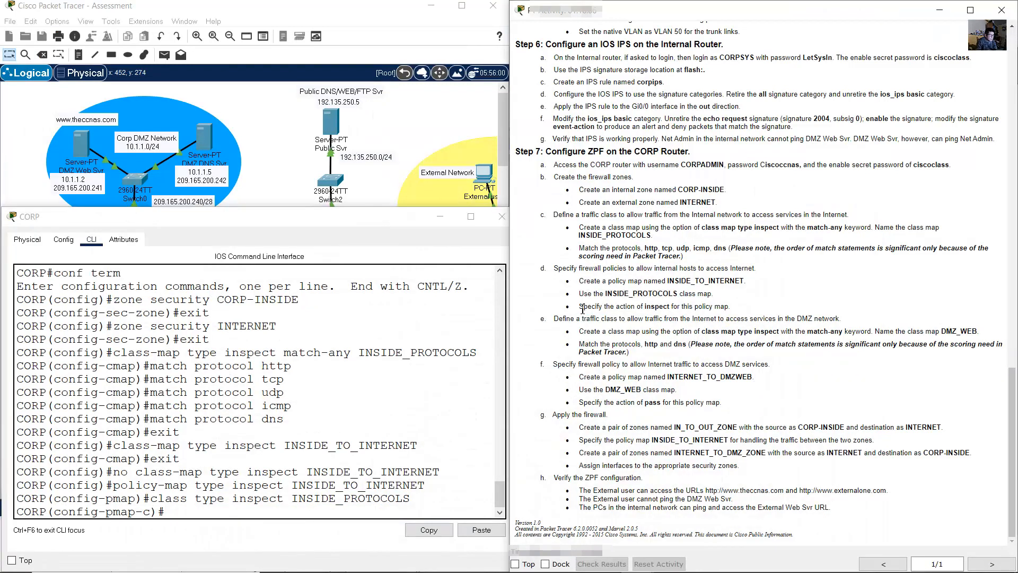
{"action": "left_click_drag", "start_coordinate": [601, 307], "coordinate": [729, 307]}
{"action": "left_click", "coordinate": [358, 480]}
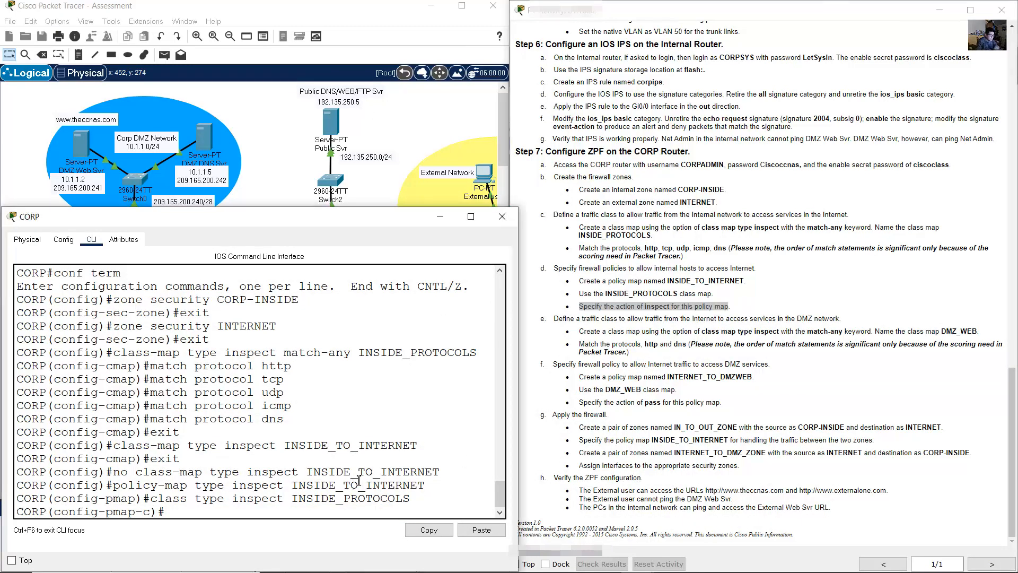
{"action": "type", "text": "inpect"}
{"action": "key", "text": "Return"}
{"action": "key", "text": "Up"}
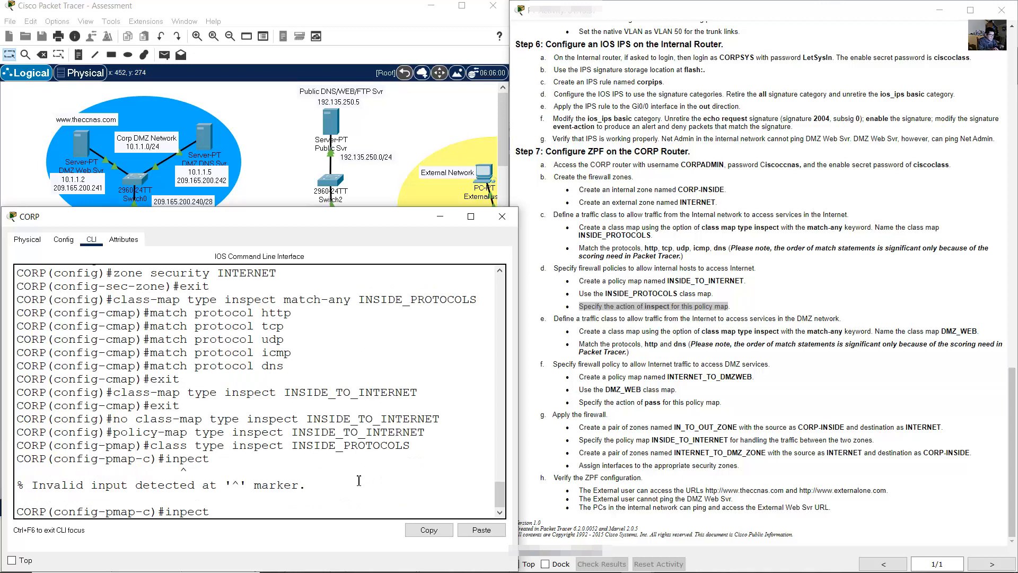
{"action": "key", "text": "Left"}
{"action": "key", "text": "Left"}
{"action": "key", "text": "Left"}
{"action": "key", "text": "Left"}
{"action": "type", "text": "s"}
{"action": "key", "text": "Return"}
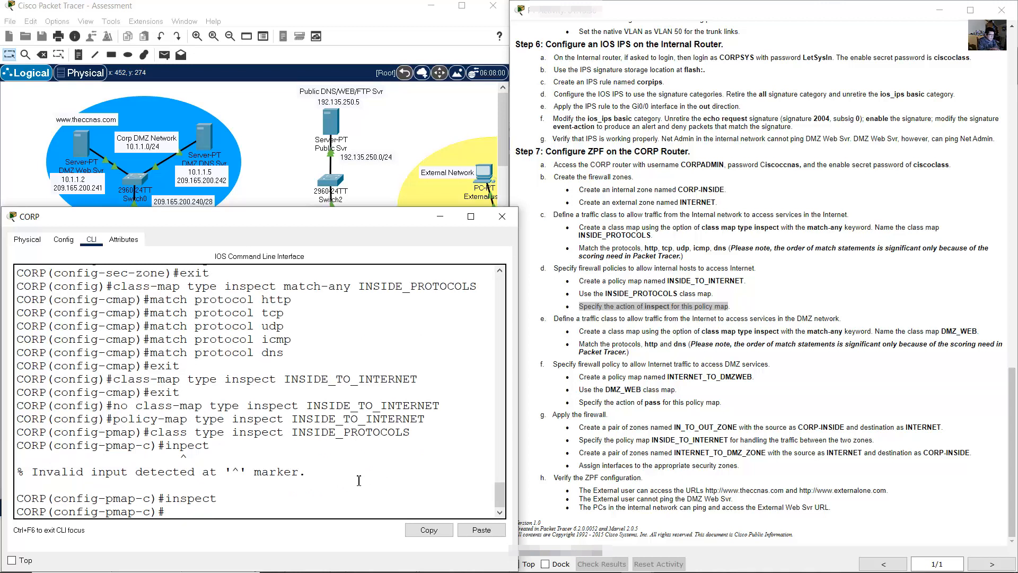
{"action": "type", "text": "exit"}
{"action": "key", "text": "Return"}
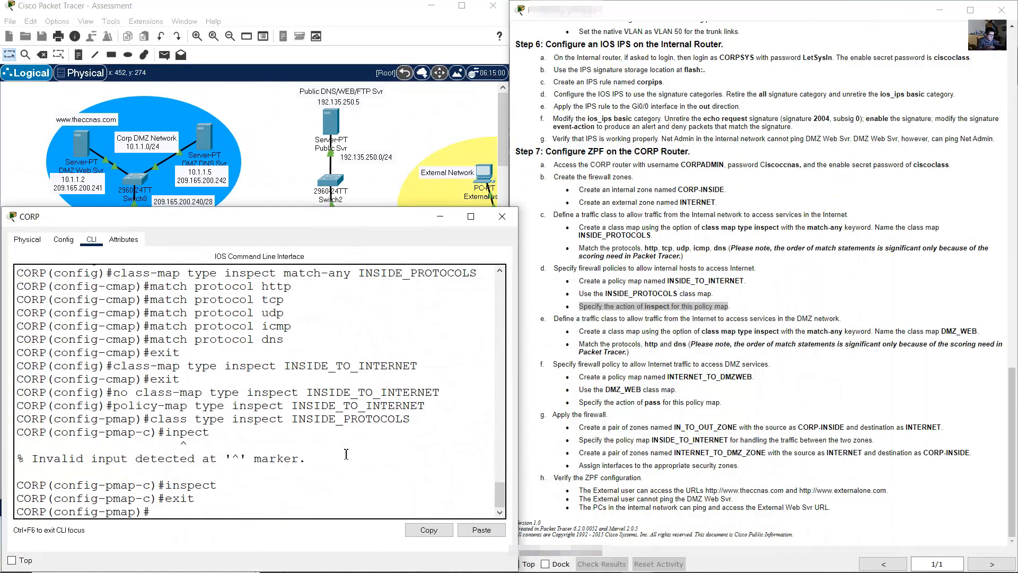
{"action": "type", "text": "exit"}
{"action": "key", "text": "Return"}
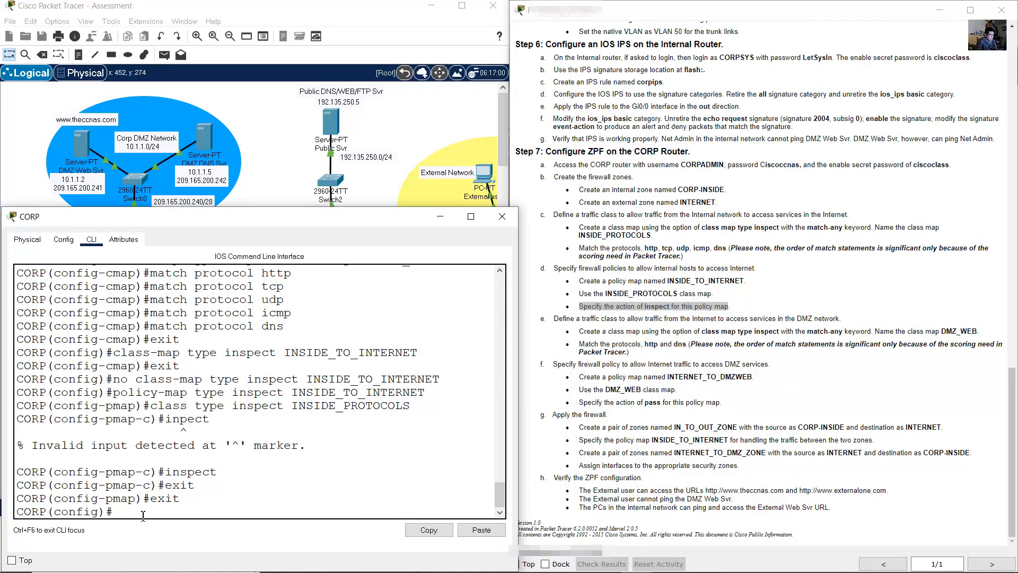
- Create the match-any inspect class map DMZ_WEB on CORP by editing the recalled class-map command
{"action": "left_click_drag", "start_coordinate": [113, 512], "coordinate": [11, 514]}
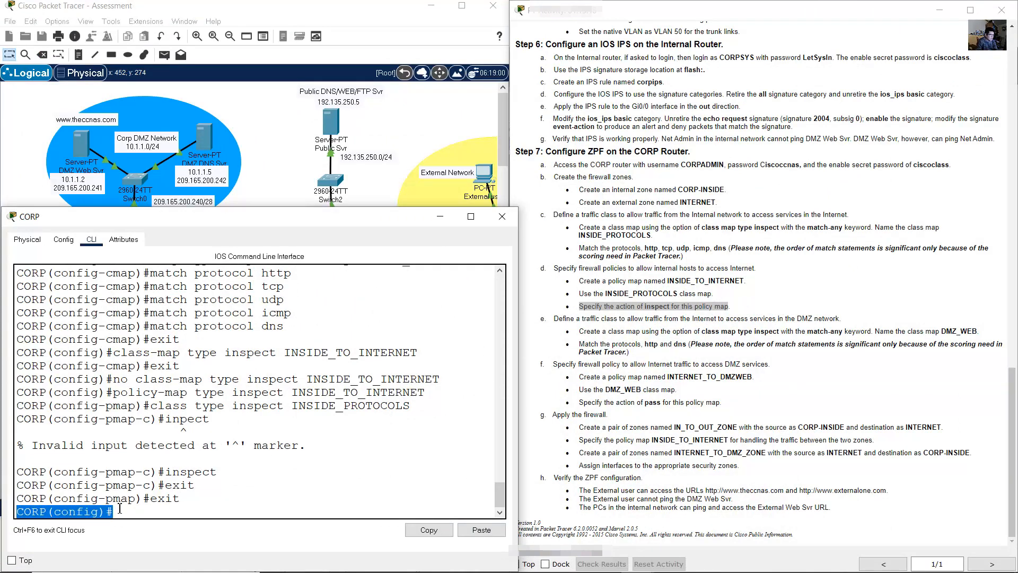
{"action": "scroll", "coordinate": [347, 461], "scroll_direction": "up", "scroll_amount": 3}
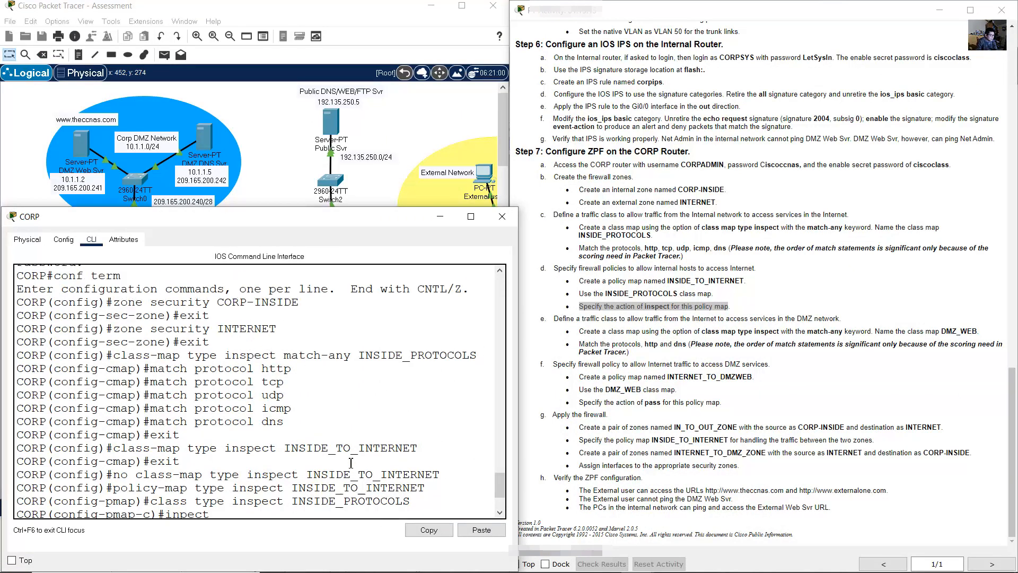
{"action": "scroll", "coordinate": [351, 463], "scroll_direction": "down", "scroll_amount": 3}
{"action": "left_click", "coordinate": [763, 345]}
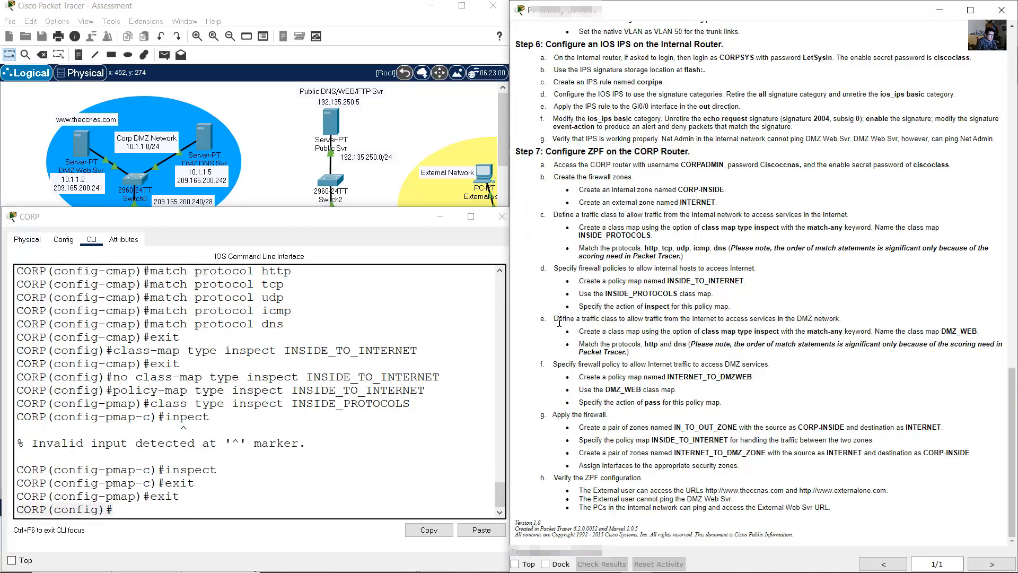
{"action": "left_click_drag", "start_coordinate": [553, 318], "coordinate": [840, 318]}
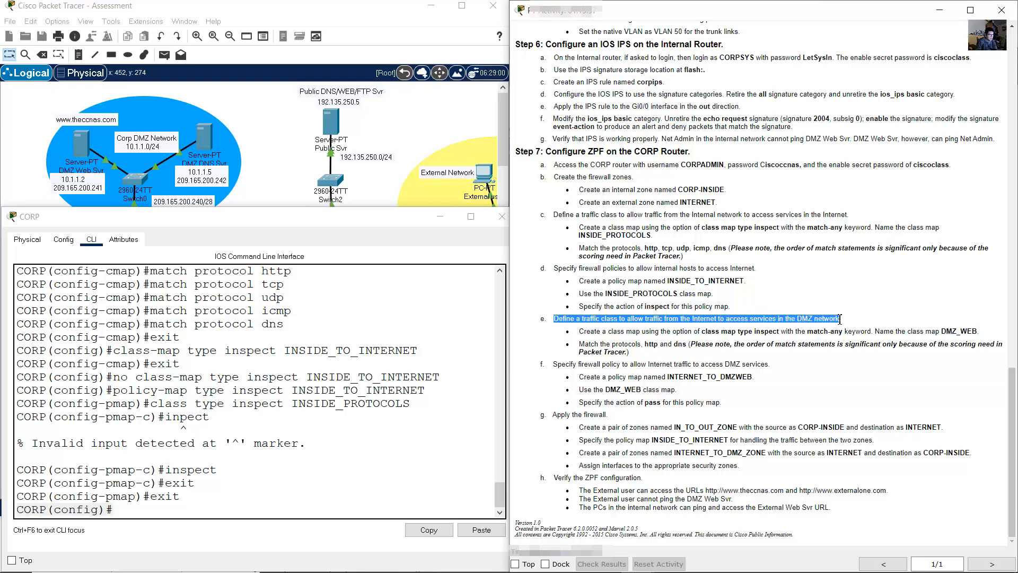
{"action": "left_click_drag", "start_coordinate": [580, 332], "coordinate": [981, 331]}
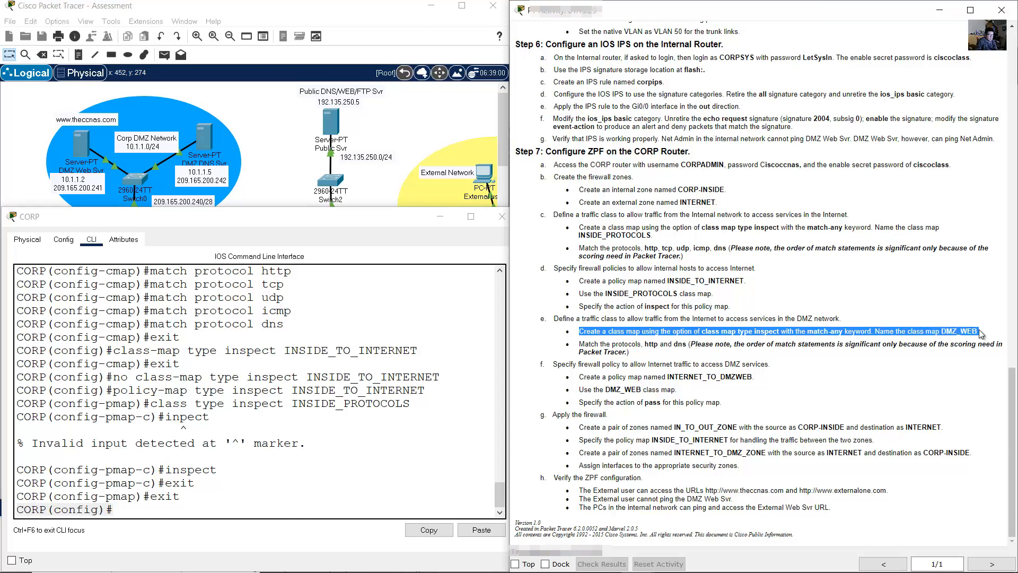
{"action": "left_click", "coordinate": [396, 360]}
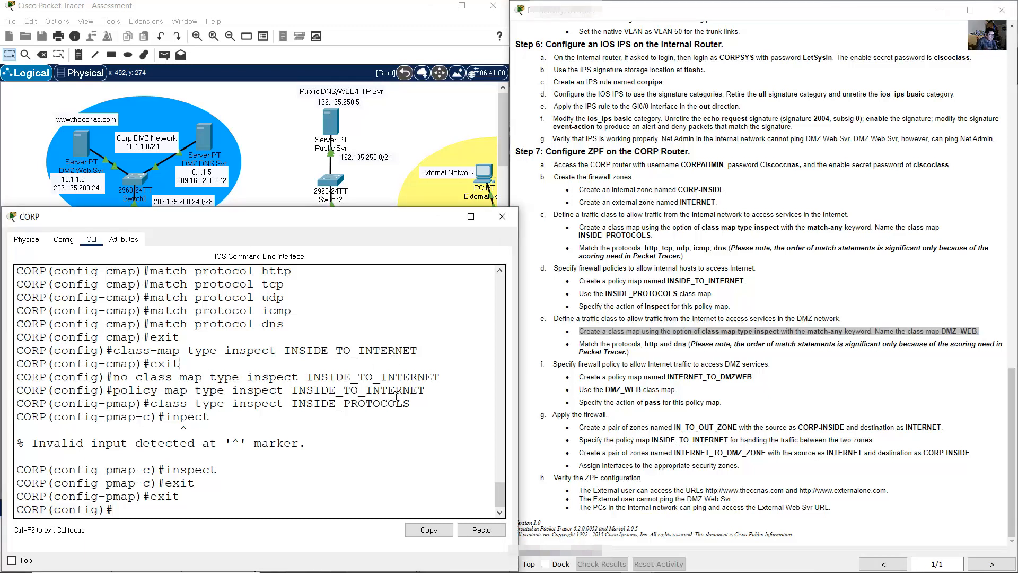
{"action": "key", "text": "Up"}
{"action": "key", "text": "Up"}
{"action": "key", "text": "Up"}
{"action": "key", "text": "Up"}
{"action": "key", "text": "Up"}
{"action": "key", "text": "Up"}
{"action": "key", "text": "Up"}
{"action": "key", "text": "Up"}
{"action": "key", "text": "Up"}
{"action": "key", "text": "Up"}
{"action": "key", "text": "Up"}
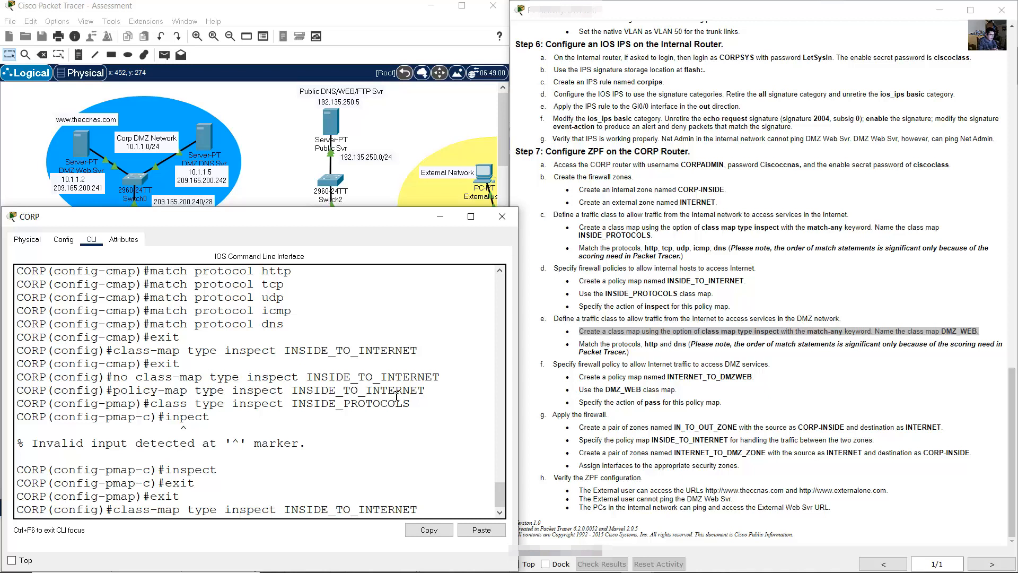
{"action": "key", "text": "BackSpace"}
{"action": "key", "text": "BackSpace"}
{"action": "key", "text": "BackSpace"}
{"action": "key", "text": "BackSpace"}
{"action": "key", "text": "BackSpace"}
{"action": "key", "text": "BackSpace"}
{"action": "key", "text": "BackSpace"}
{"action": "key", "text": "BackSpace"}
{"action": "key", "text": "BackSpace"}
{"action": "key", "text": "BackSpace"}
{"action": "key", "text": "BackSpace"}
{"action": "key", "text": "BackSpace"}
{"action": "key", "text": "BackSpace"}
{"action": "key", "text": "BackSpace"}
{"action": "key", "text": "BackSpace"}
{"action": "key", "text": "BackSpace"}
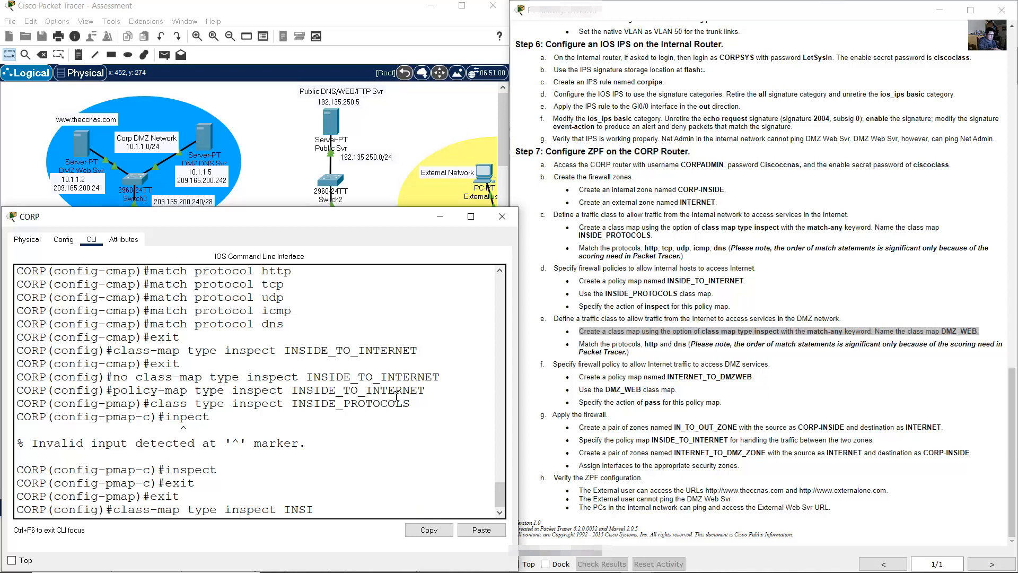
{"action": "key", "text": "BackSpace"}
{"action": "key", "text": "BackSpace"}
{"action": "type", "text": "match-any DMZ"}
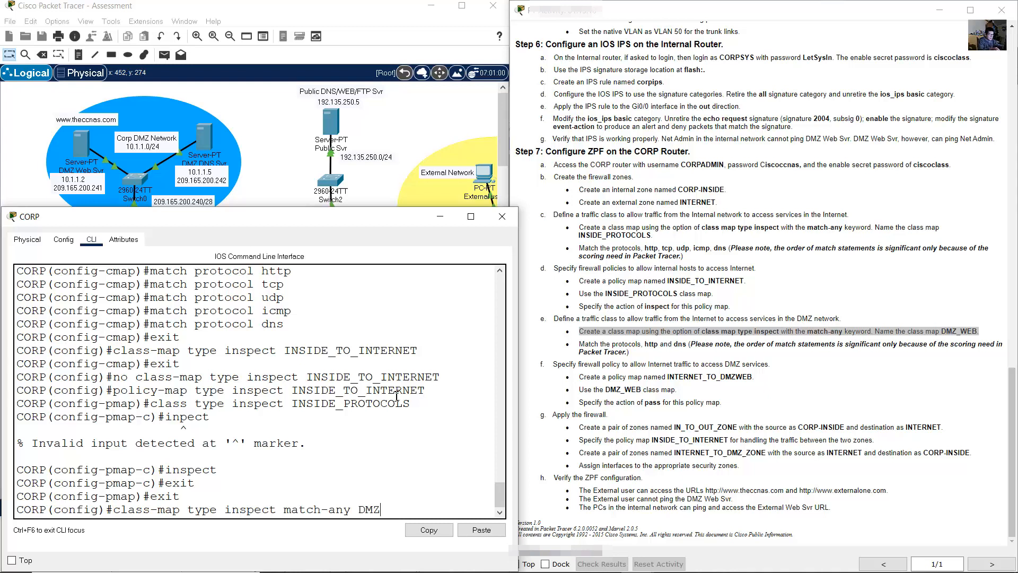
{"action": "type", "text": "_WEB"}
{"action": "key", "text": "Return"}
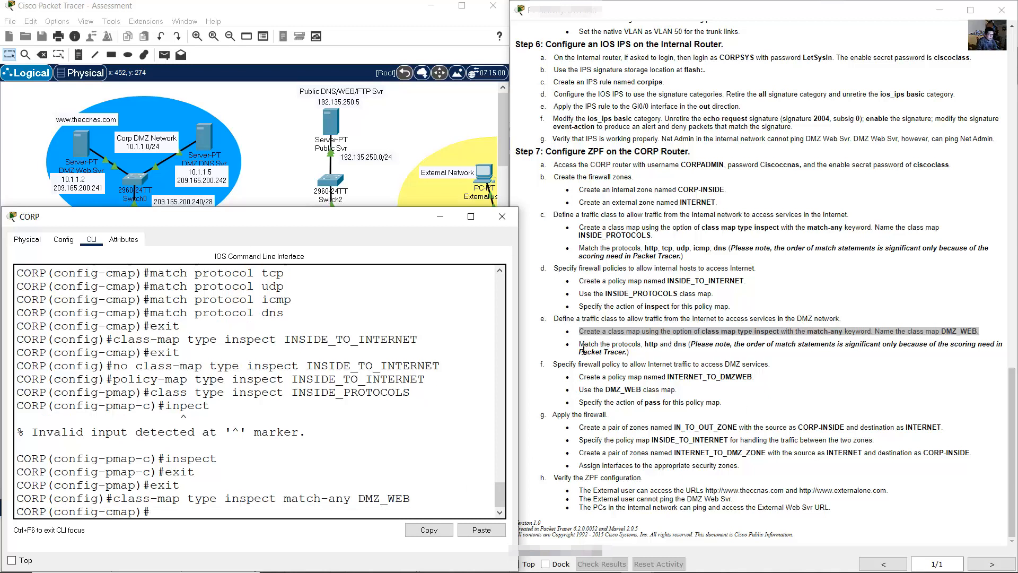
- Make DMZ_WEB match the http and dns protocols, then exit to global configuration
{"action": "left_click_drag", "start_coordinate": [585, 346], "coordinate": [681, 346]}
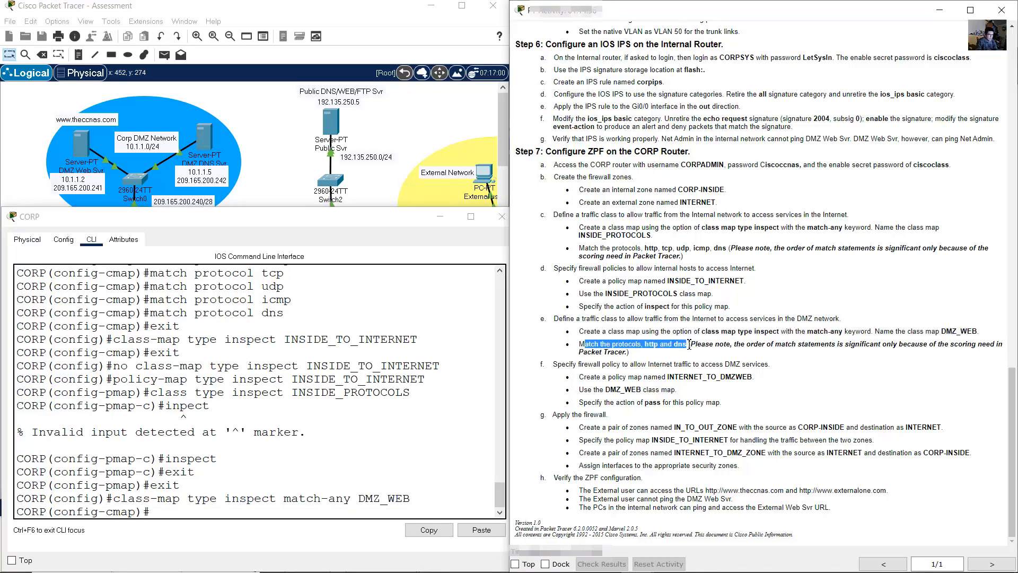
{"action": "left_click", "coordinate": [384, 473]}
{"action": "type", "text": "match"}
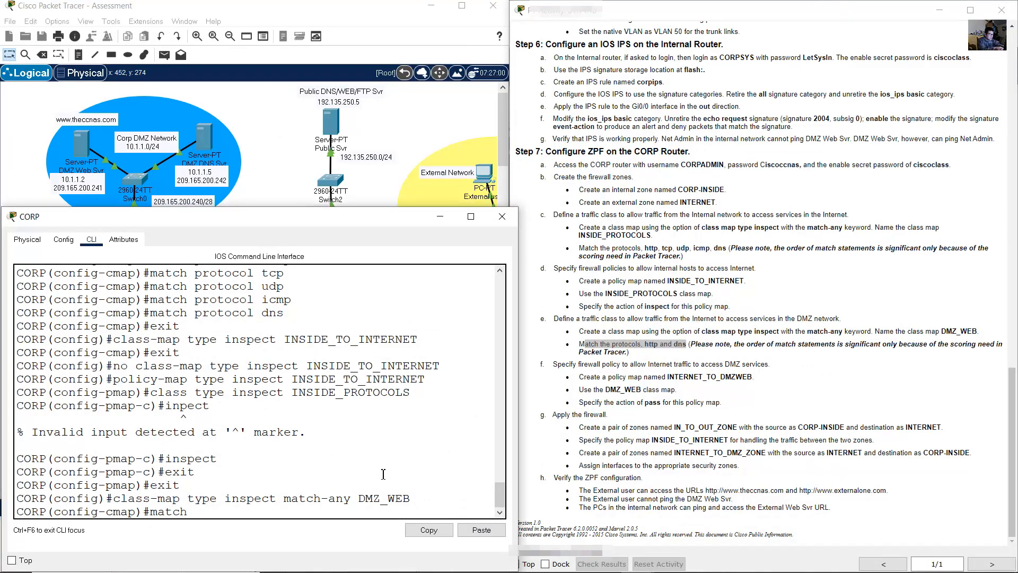
{"action": "type", "text": " protocol http"}
{"action": "key", "text": "Return"}
{"action": "key", "text": "Up"}
{"action": "key", "text": "BackSpace"}
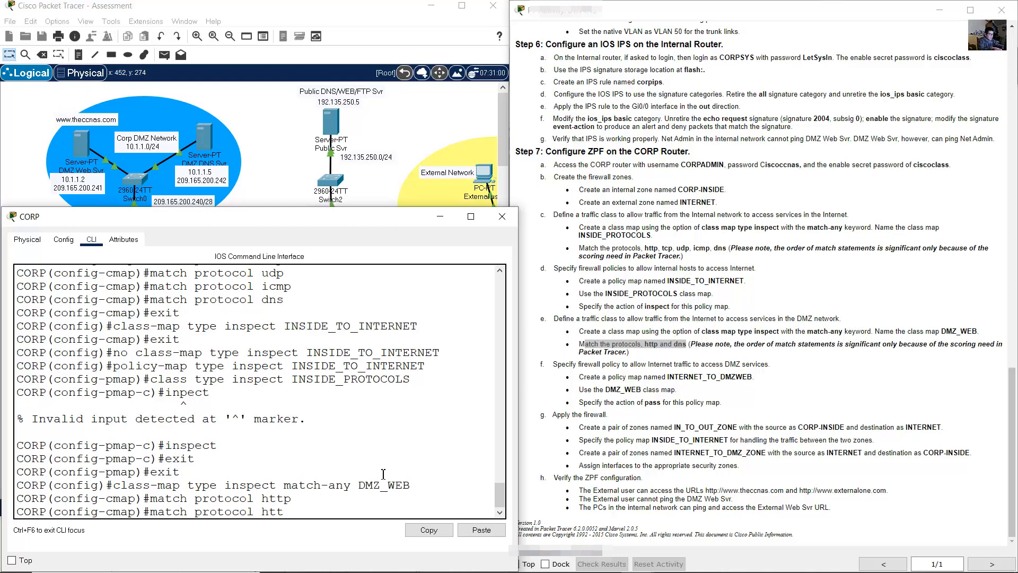
{"action": "type", "text": "dns"}
{"action": "key", "text": "Return"}
{"action": "type", "text": "exit"}
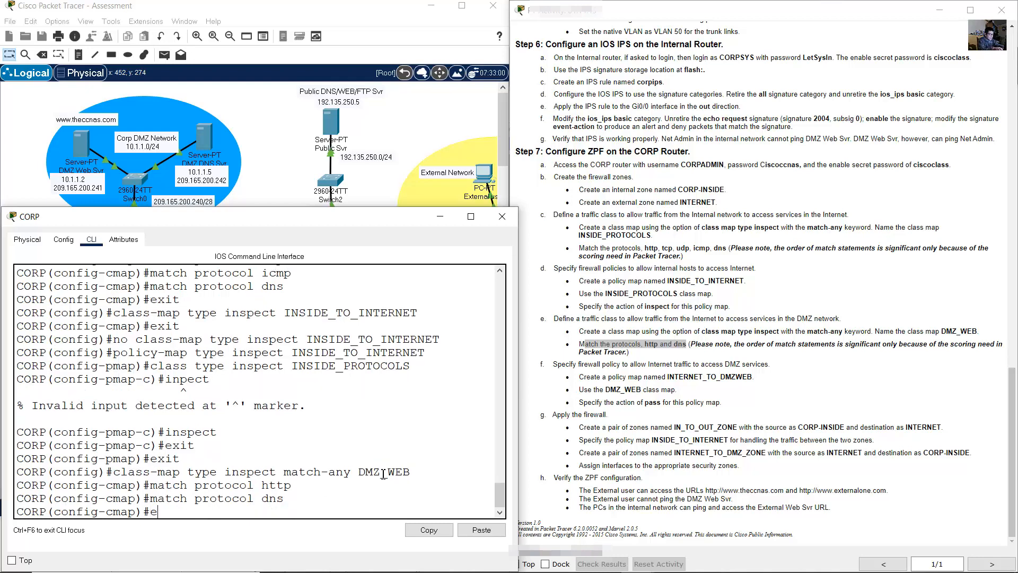
{"action": "key", "text": "Return"}
{"action": "left_click_drag", "start_coordinate": [558, 366], "coordinate": [765, 363]}
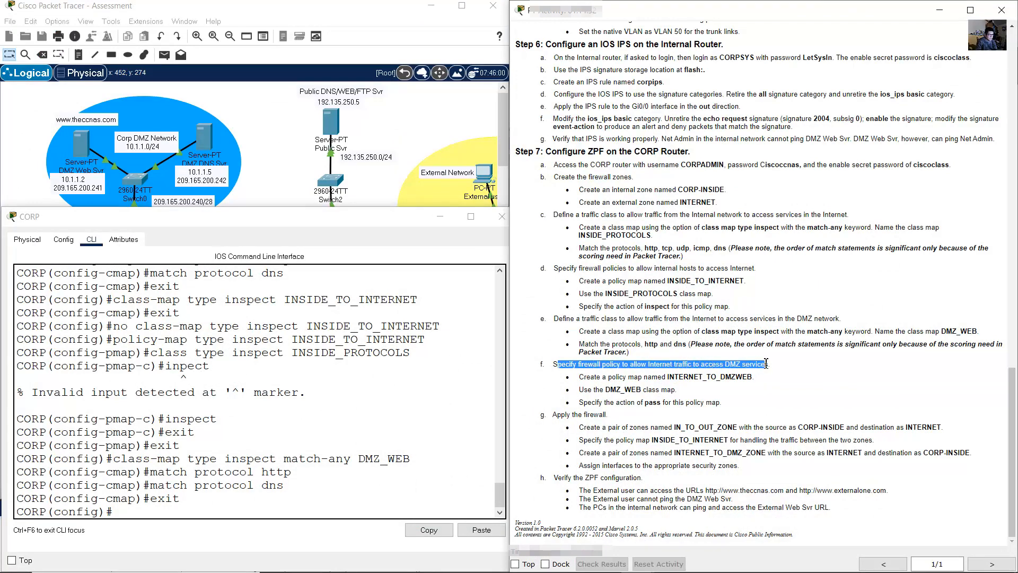
- Create the inspect policy map INTERNET_TO_DMZWEB by editing the recalled policy-map command
{"action": "left_click_drag", "start_coordinate": [579, 377], "coordinate": [750, 377]}
{"action": "left_click", "coordinate": [425, 432]}
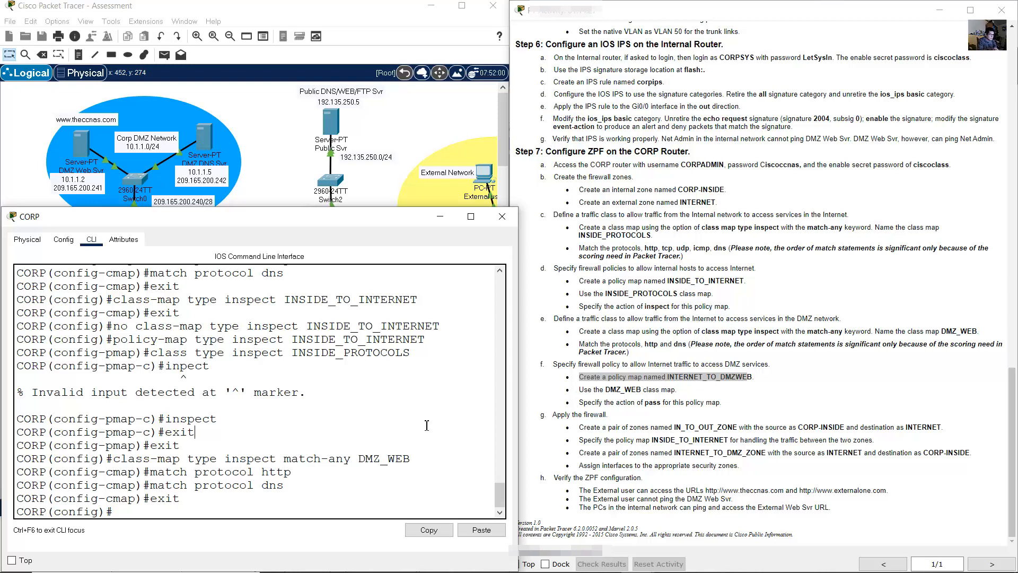
{"action": "type", "text": "inpect match-any DMZ_WEB"}
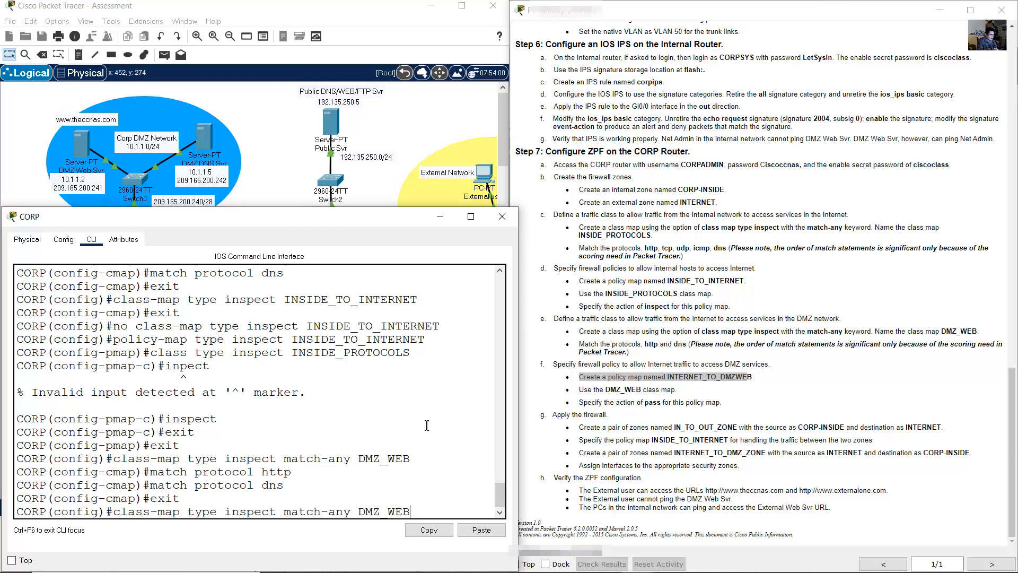
{"action": "key", "text": "Up"}
{"action": "key", "text": "Up"}
{"action": "key", "text": "Up"}
{"action": "key", "text": "Up"}
{"action": "key", "text": "Up"}
{"action": "key", "text": "Up"}
{"action": "key", "text": "Up"}
{"action": "key", "text": "Up"}
{"action": "key", "text": "Up"}
{"action": "key", "text": "Up"}
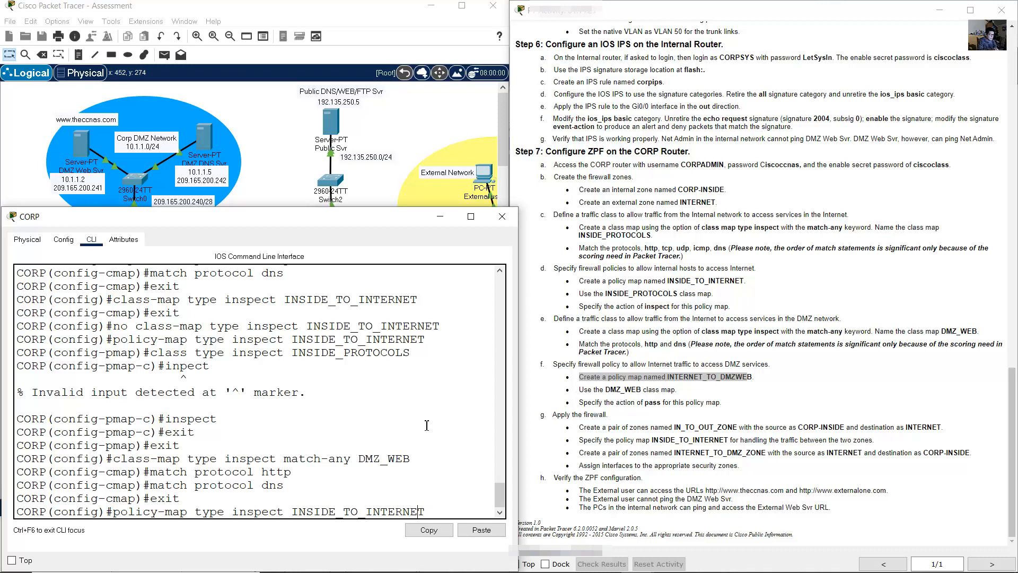
{"action": "left_click", "coordinate": [500, 512]}
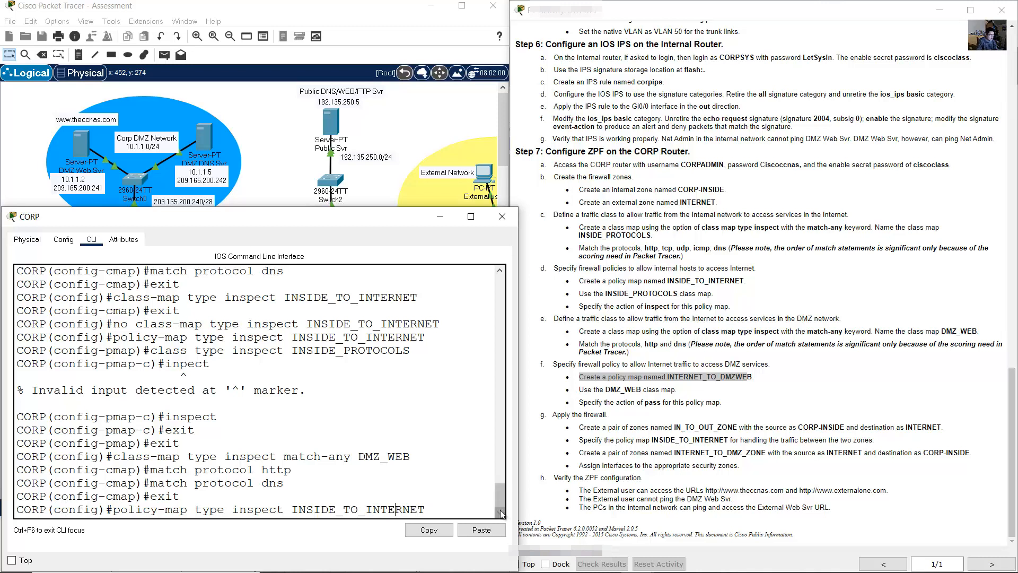
{"action": "key", "text": "Left"}
{"action": "key", "text": "Left"}
{"action": "key", "text": "Left"}
{"action": "key", "text": "Left"}
{"action": "key", "text": "Left"}
{"action": "key", "text": "Left"}
{"action": "key", "text": "Left"}
{"action": "key", "text": "Left"}
{"action": "key", "text": "Left"}
{"action": "key", "text": "Left"}
{"action": "key", "text": "Left"}
{"action": "key", "text": "Left"}
{"action": "key", "text": "BackSpace"}
{"action": "key", "text": "BackSpace"}
{"action": "key", "text": "BackSpace"}
{"action": "key", "text": "BackSpace"}
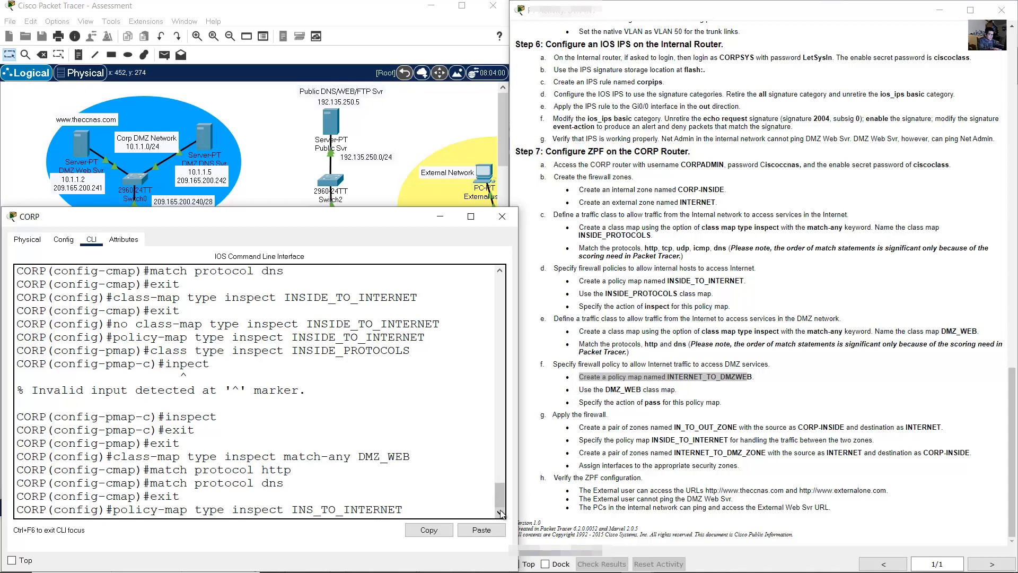
{"action": "type", "text": "TERNET"}
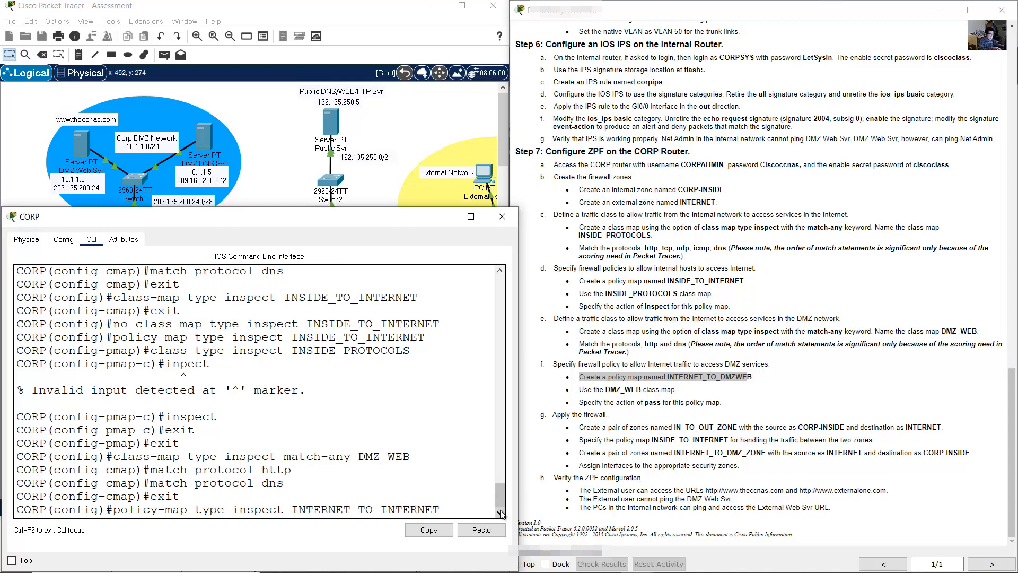
{"action": "key", "text": "BackSpace"}
{"action": "key", "text": "BackSpace"}
{"action": "key", "text": "BackSpace"}
{"action": "key", "text": "BackSpace"}
{"action": "key", "text": "BackSpace"}
{"action": "key", "text": "BackSpace"}
{"action": "key", "text": "BackSpace"}
{"action": "type", "text": "DMZW"}
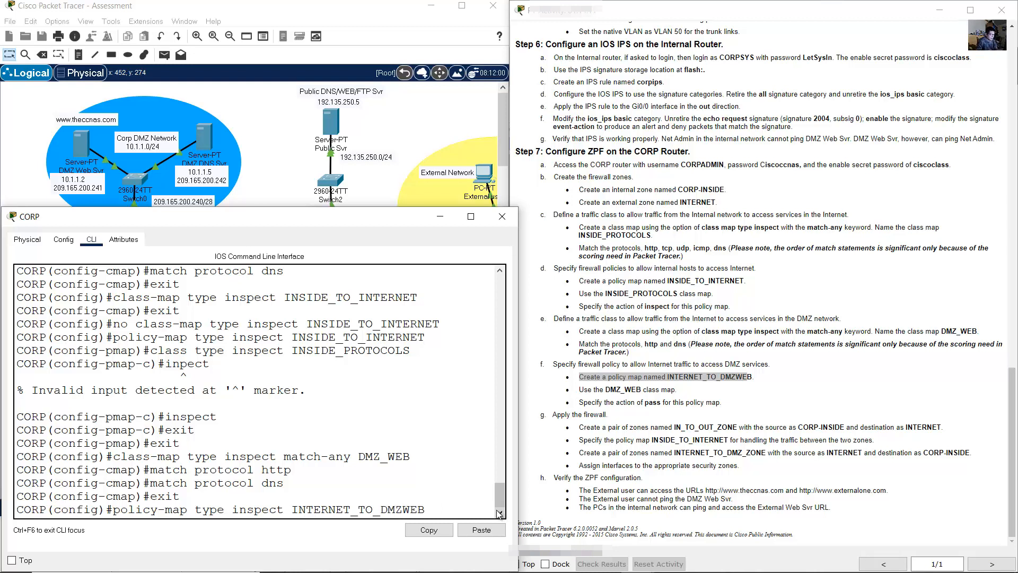
{"action": "key", "text": "Return"}
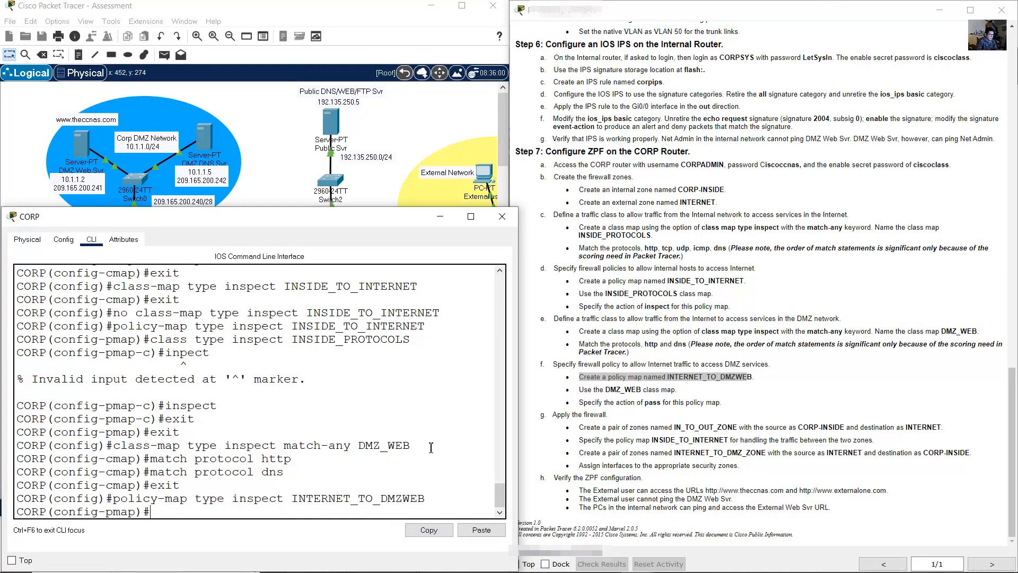
- Add the DMZ_WEB inspect class to the INTERNET_TO_DMZWEB policy map
{"action": "left_click_drag", "start_coordinate": [583, 390], "coordinate": [683, 395]}
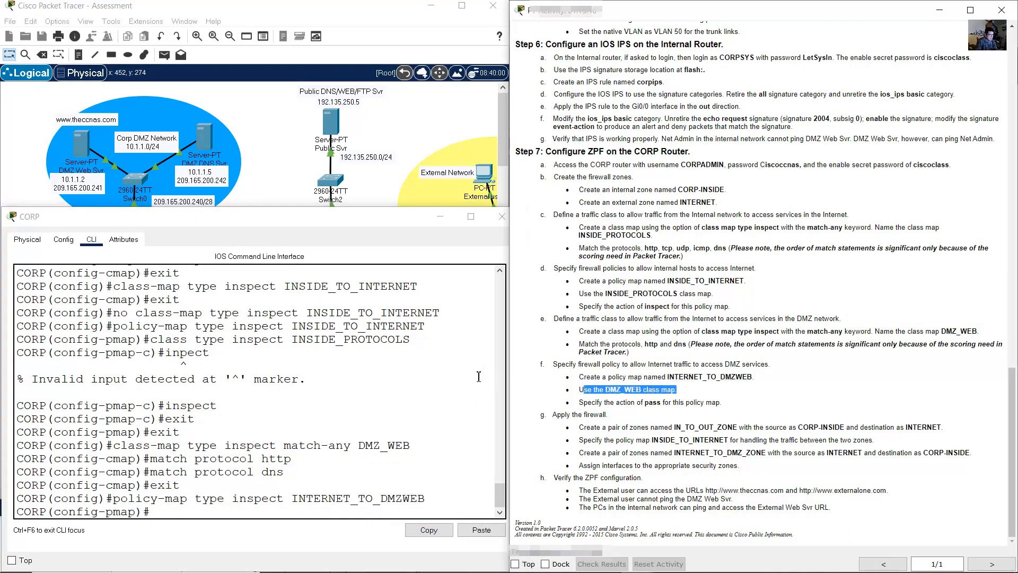
{"action": "left_click", "coordinate": [450, 371]}
{"action": "type", "text": "exit"}
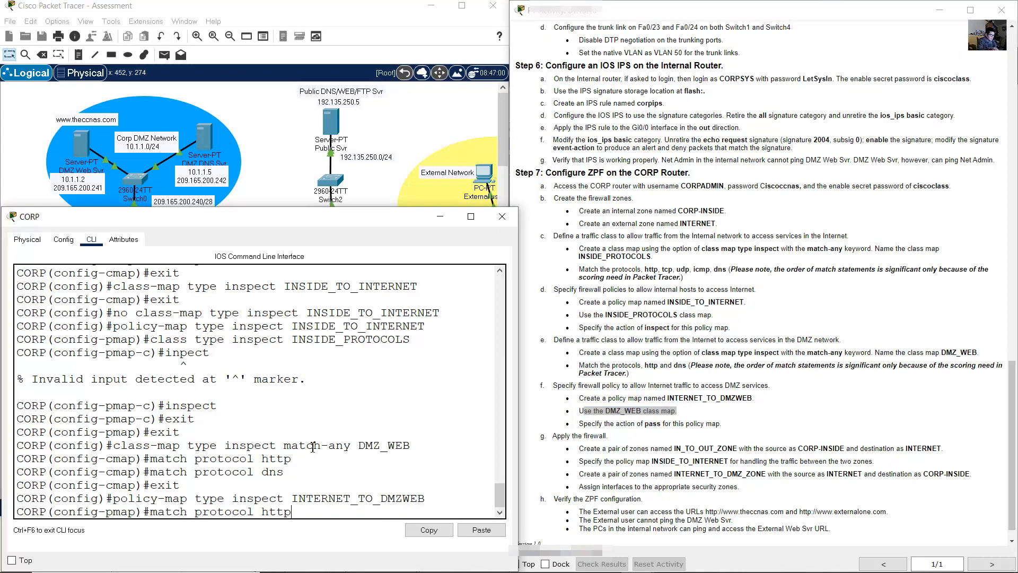
{"action": "key", "text": "BackSpace"}
{"action": "key", "text": "BackSpace"}
{"action": "key", "text": "BackSpace"}
{"action": "key", "text": "BackSpace"}
{"action": "type", "text": "class type inspect INSIDE_PROTOCOLS"}
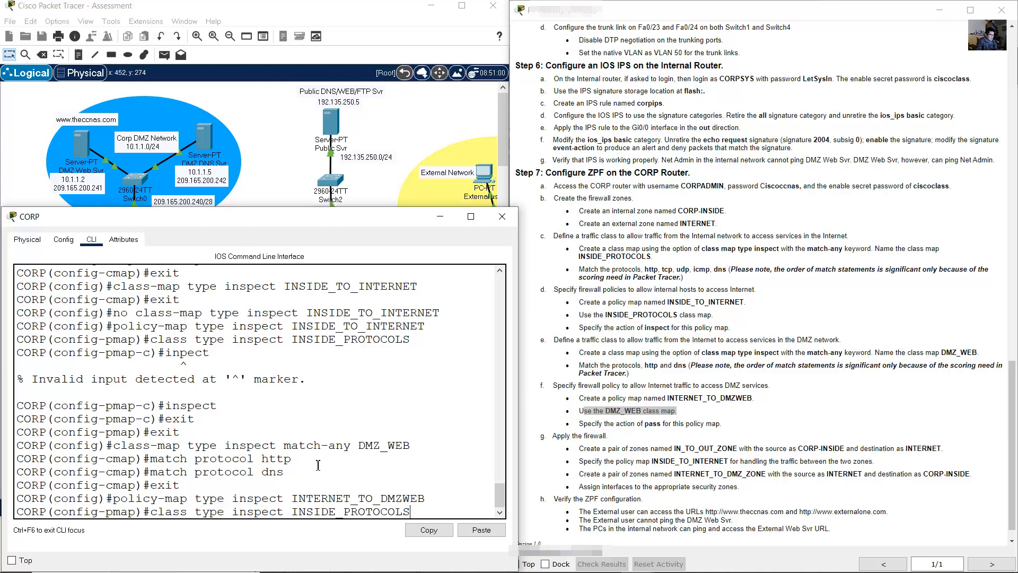
{"action": "key", "text": "BackSpace"}
{"action": "key", "text": "BackSpace"}
{"action": "key", "text": "BackSpace"}
{"action": "key", "text": "BackSpace"}
{"action": "key", "text": "BackSpace"}
{"action": "key", "text": "BackSpace"}
{"action": "key", "text": "BackSpace"}
{"action": "key", "text": "BackSpace"}
{"action": "key", "text": "BackSpace"}
{"action": "key", "text": "BackSpace"}
{"action": "key", "text": "BackSpace"}
{"action": "key", "text": "BackSpace"}
{"action": "key", "text": "BackSpace"}
{"action": "key", "text": "BackSpace"}
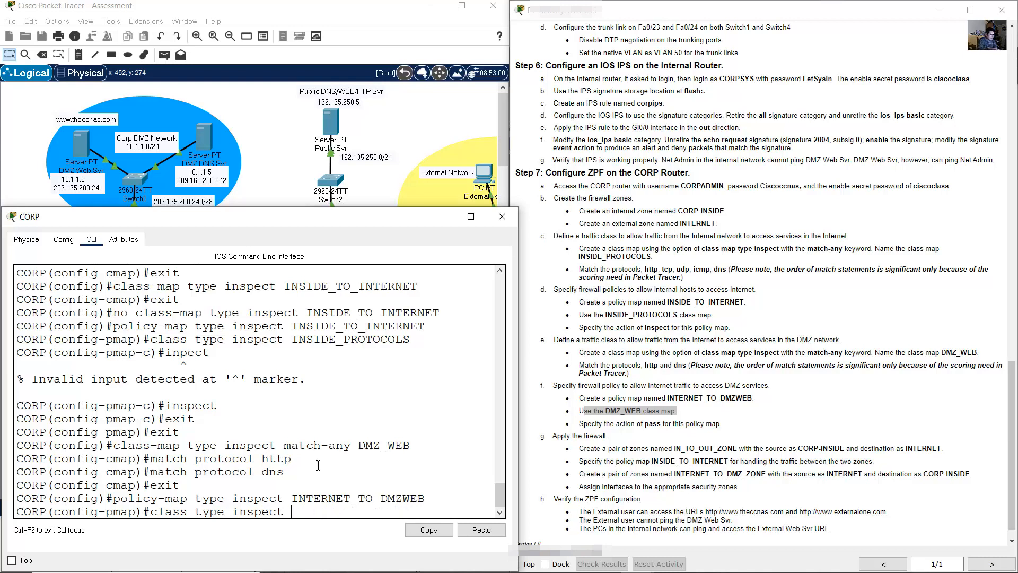
{"action": "left_click_drag", "start_coordinate": [358, 447], "coordinate": [411, 446]}
{"action": "left_click", "coordinate": [440, 530]}
{"action": "left_click", "coordinate": [482, 529]}
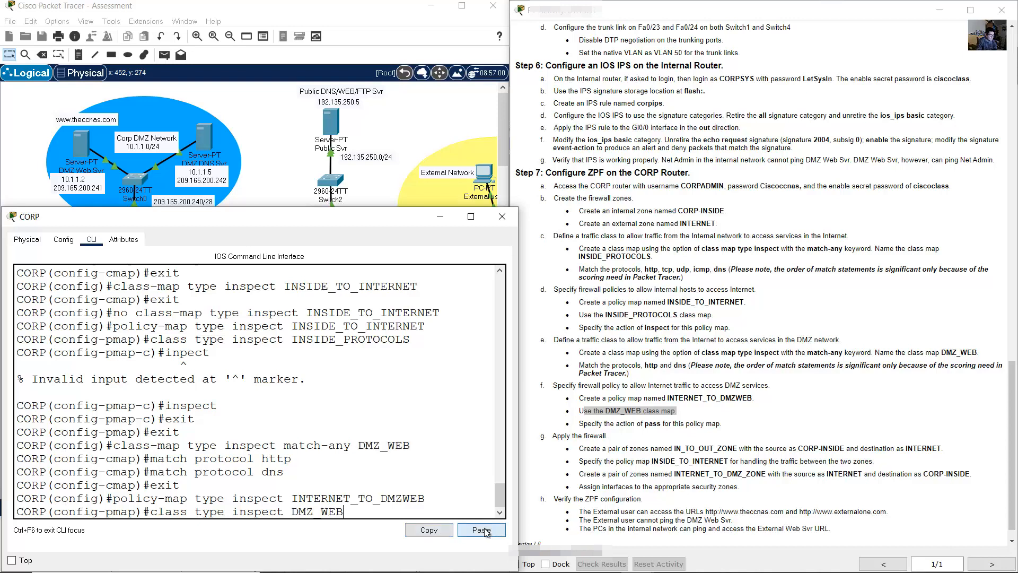
{"action": "left_click_drag", "start_coordinate": [159, 514], "coordinate": [344, 514]}
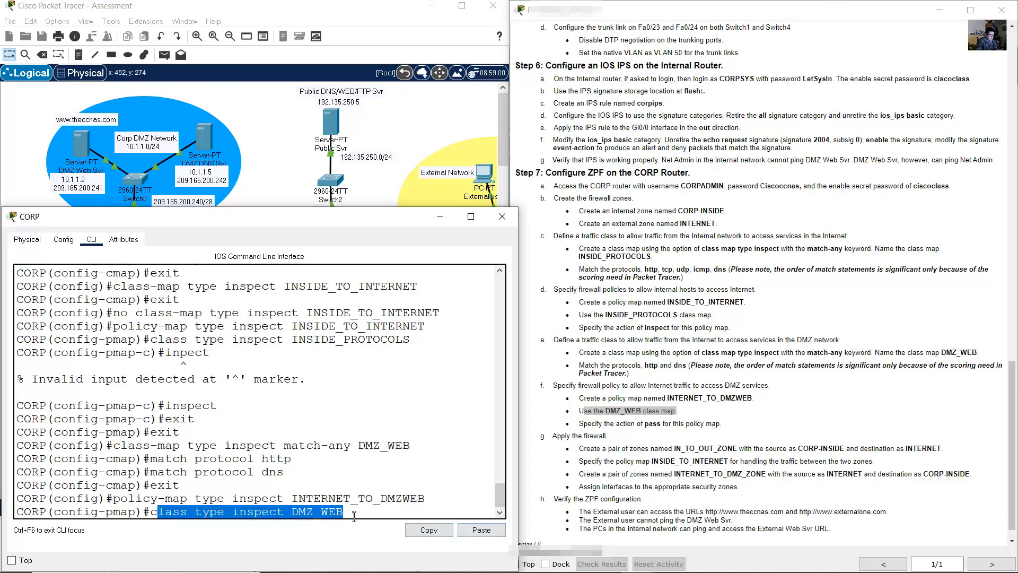
{"action": "left_click", "coordinate": [368, 506]}
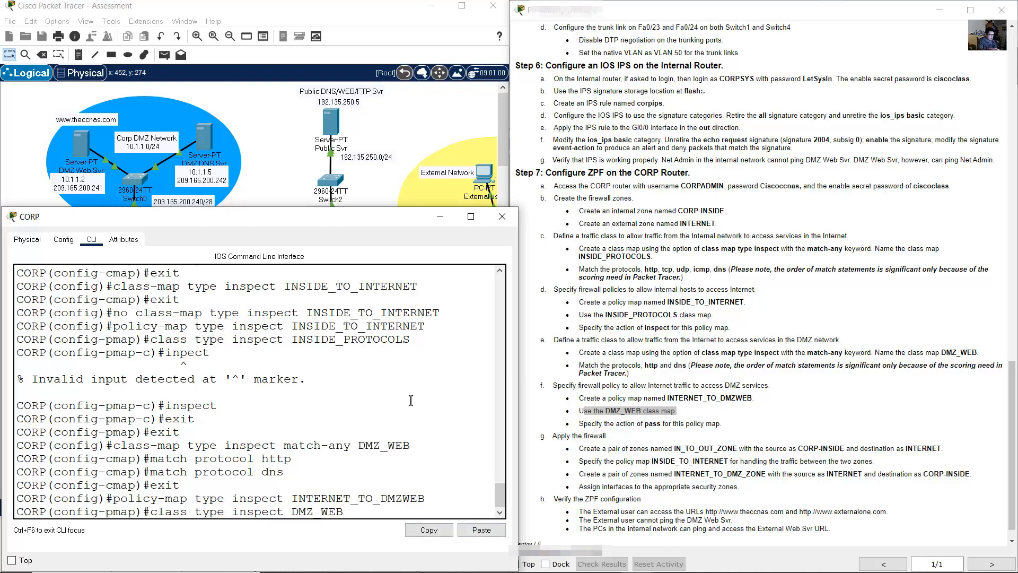
{"action": "key", "text": "Return"}
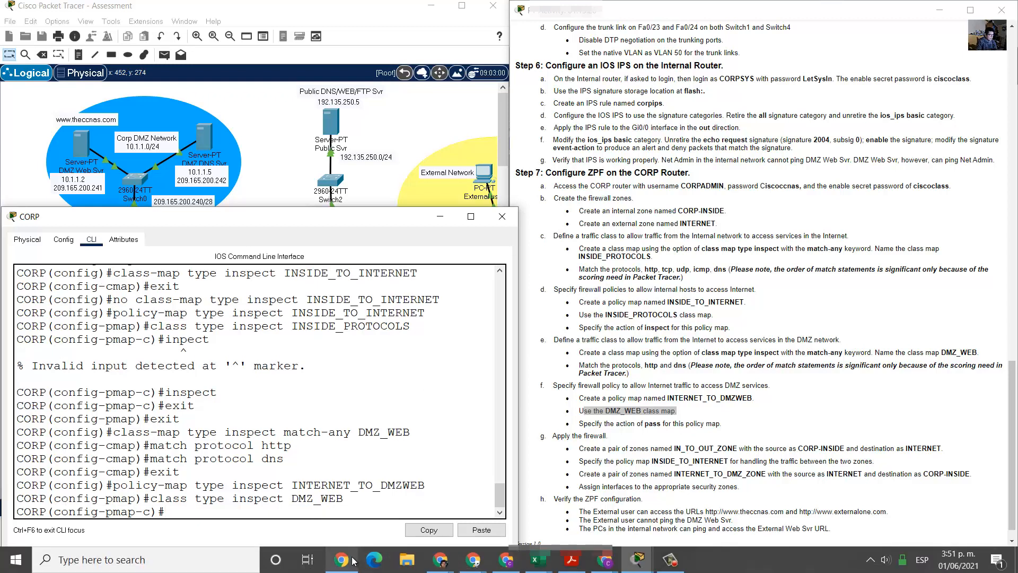
- Give DMZ_WEB the pass action, then exit the class and policy-map levels
{"action": "left_click", "coordinate": [693, 422]}
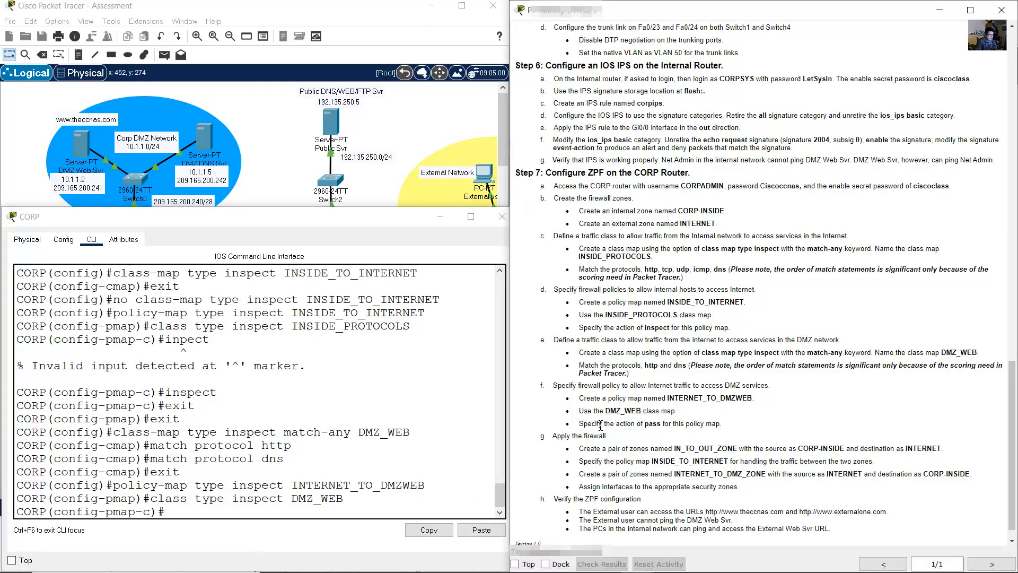
{"action": "left_click_drag", "start_coordinate": [583, 426], "coordinate": [678, 427]}
{"action": "left_click_drag", "start_coordinate": [711, 427], "coordinate": [723, 425]}
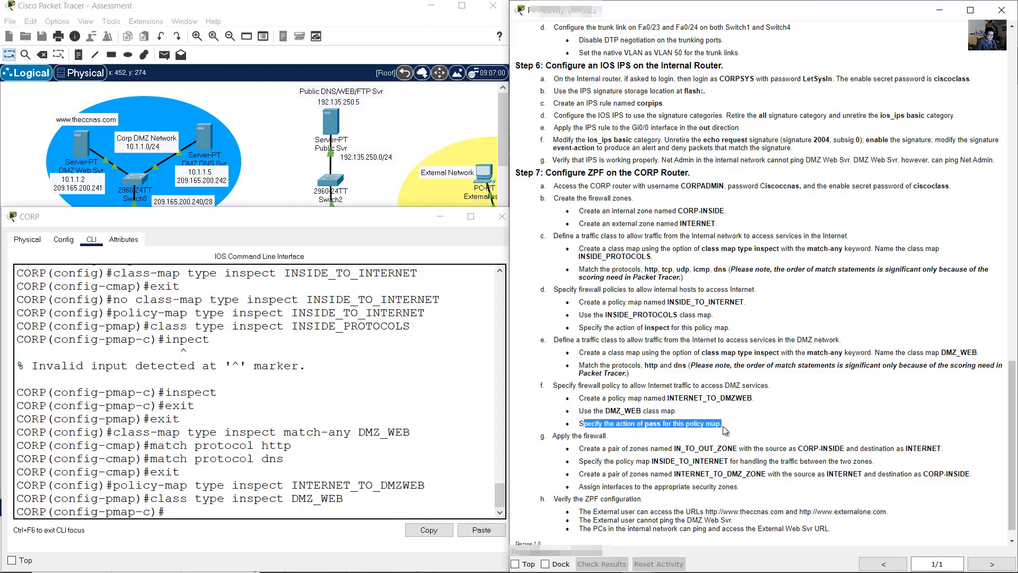
{"action": "left_click", "coordinate": [320, 456]}
{"action": "type", "text": "pass"}
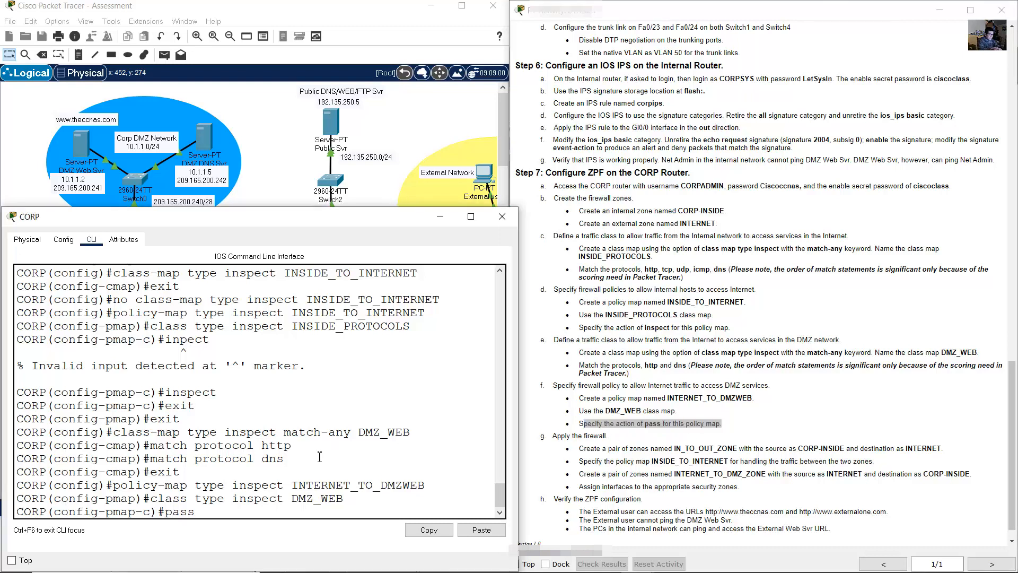
{"action": "key", "text": "Return"}
{"action": "type", "text": "exit"}
{"action": "key", "text": "Return"}
{"action": "type", "text": "exit"}
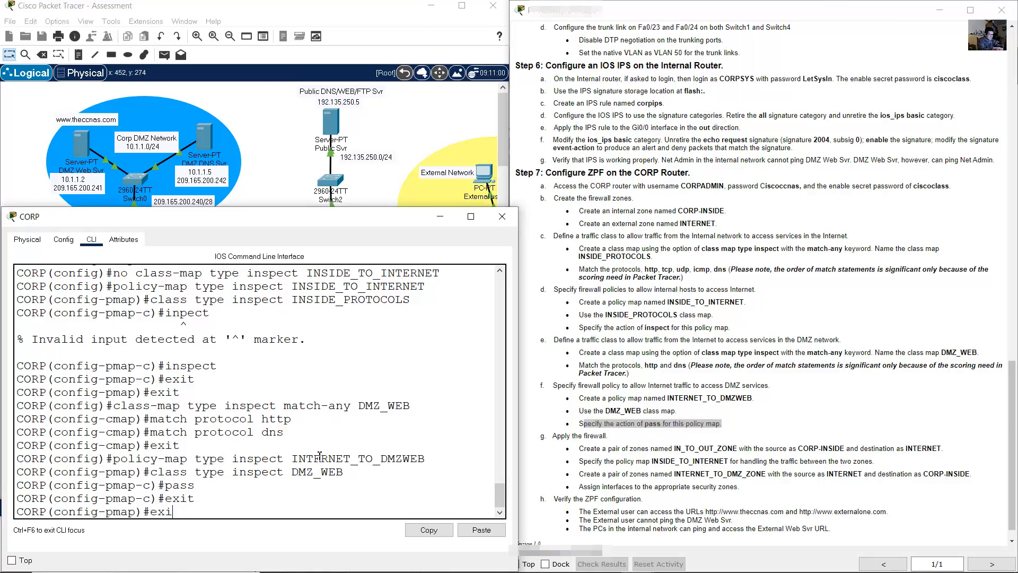
{"action": "key", "text": "Return"}
- Begin the zone-pair security command on the CORP command line
{"action": "left_click", "coordinate": [559, 415]}
{"action": "scroll", "coordinate": [559, 415], "scroll_direction": "down", "scroll_amount": 1}
{"action": "left_click_drag", "start_coordinate": [559, 415], "coordinate": [737, 428]}
{"action": "left_click", "coordinate": [389, 495]}
{"action": "type", "text": "zone"}
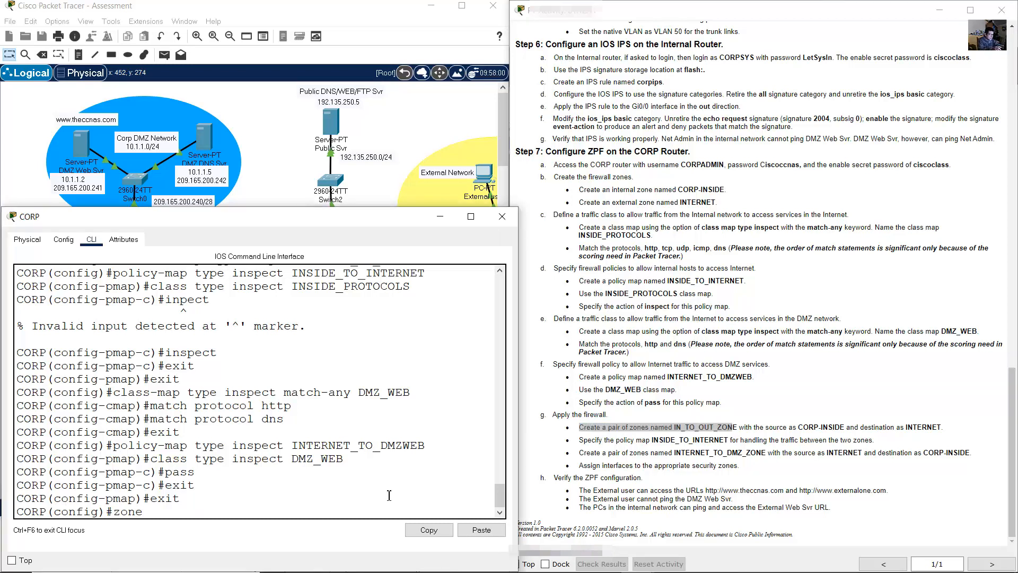
{"action": "type", "text": "-pair security"}
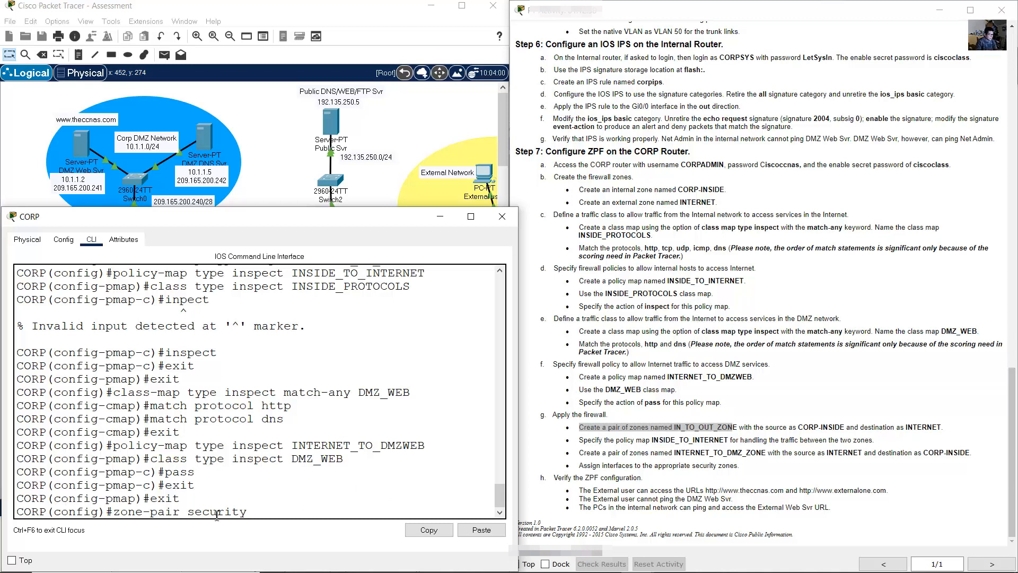
{"action": "left_click_drag", "start_coordinate": [114, 512], "coordinate": [248, 512]}
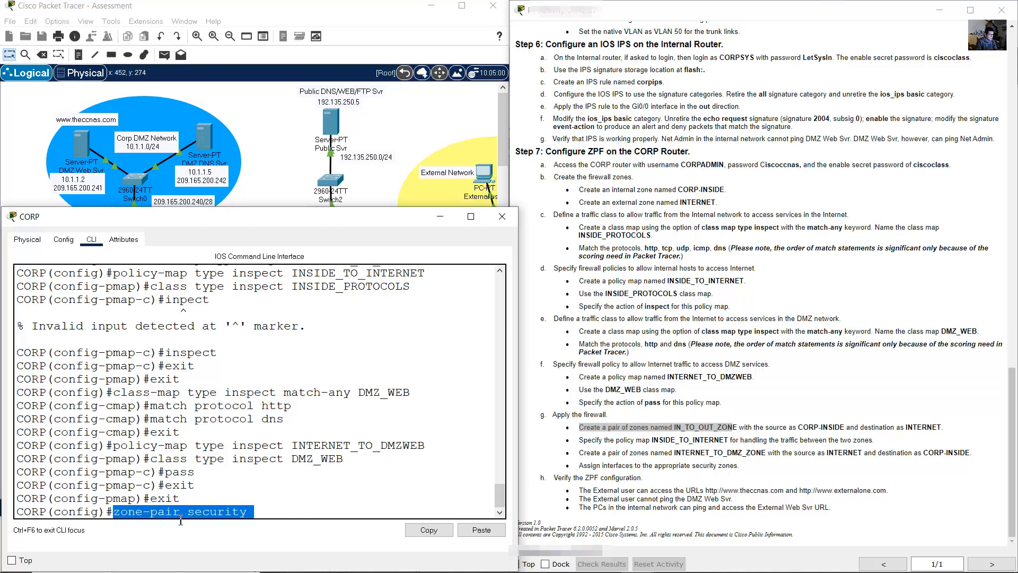
{"action": "left_click", "coordinate": [251, 512]}
- Append the zone-pair name IN_TO_OUT_ZONE taken from the activity instructions
{"action": "left_click", "coordinate": [706, 424]}
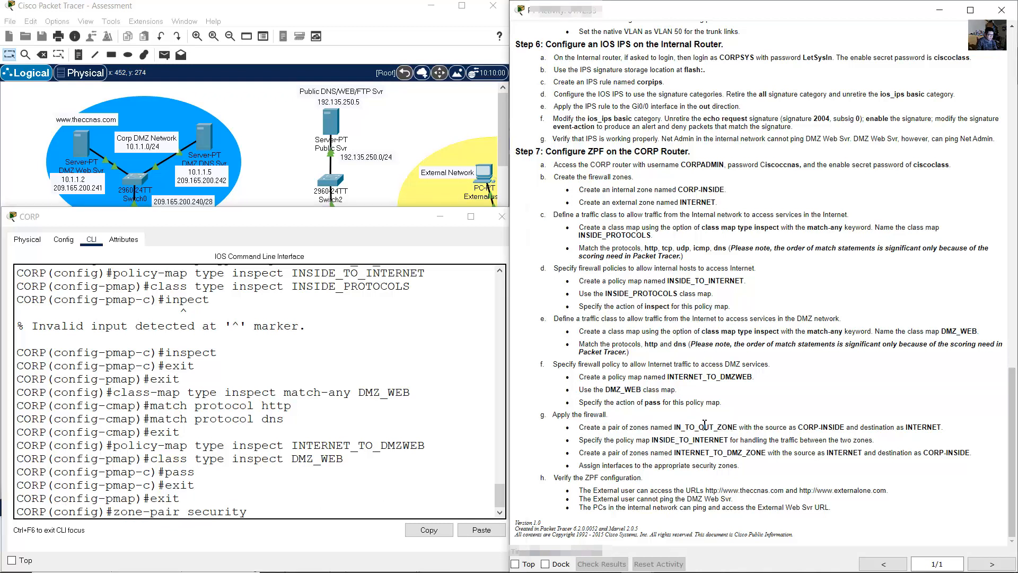
{"action": "left_click_drag", "start_coordinate": [673, 427], "coordinate": [737, 428]}
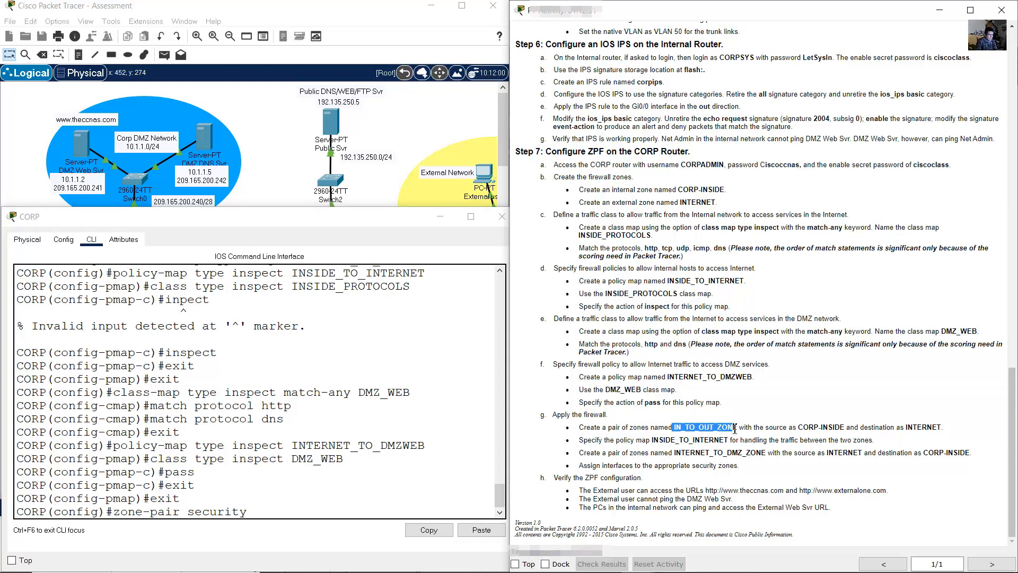
{"action": "left_click", "coordinate": [442, 460]}
{"action": "type", "text": "IN"}
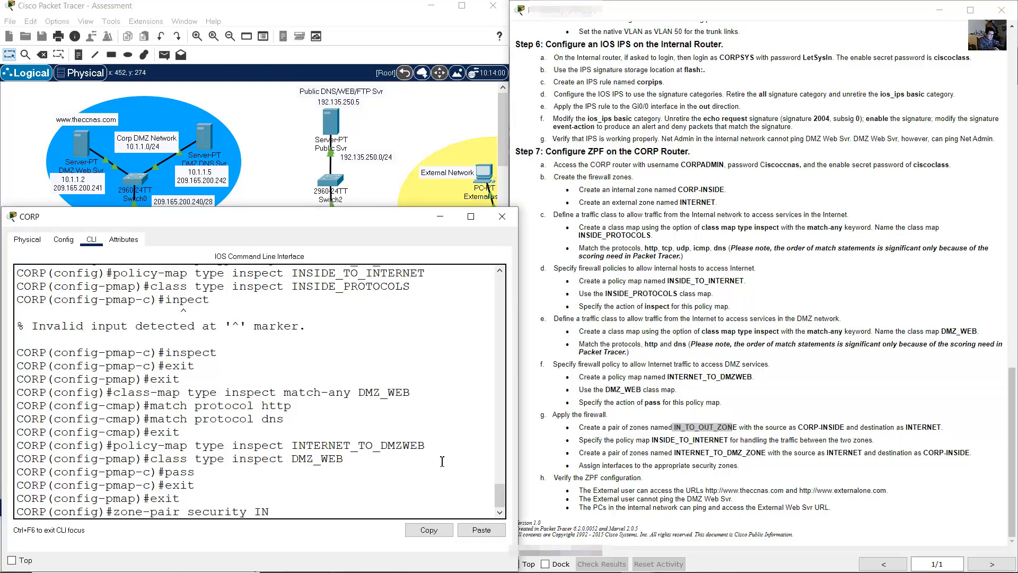
{"action": "type", "text": "_TO_OUT_ZONE"}
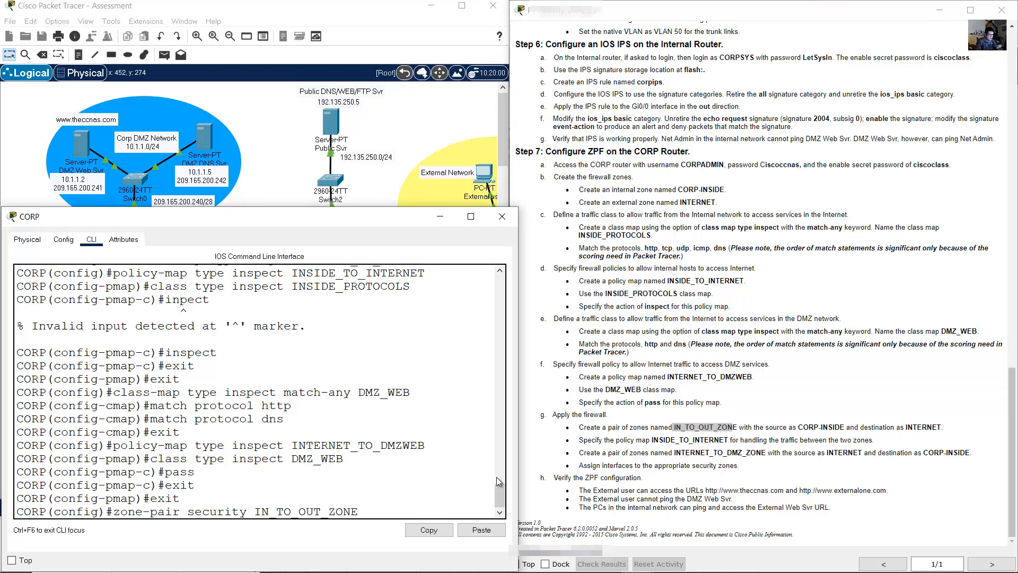
{"action": "left_click", "coordinate": [500, 514]}
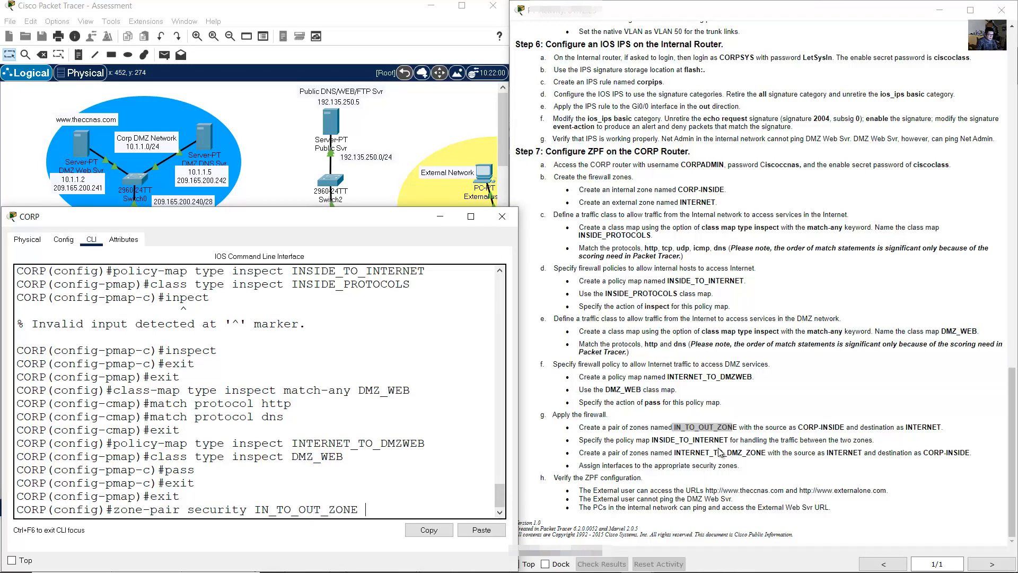
{"action": "left_click_drag", "start_coordinate": [745, 428], "coordinate": [942, 426]}
- Complete the zone-pair command with source CORP-INSIDE and destination INTERNET, fixing the typo
{"action": "left_click", "coordinate": [396, 512]}
{"action": "left_click_drag", "start_coordinate": [508, 456], "coordinate": [582, 458]}
{"action": "left_click", "coordinate": [467, 503]}
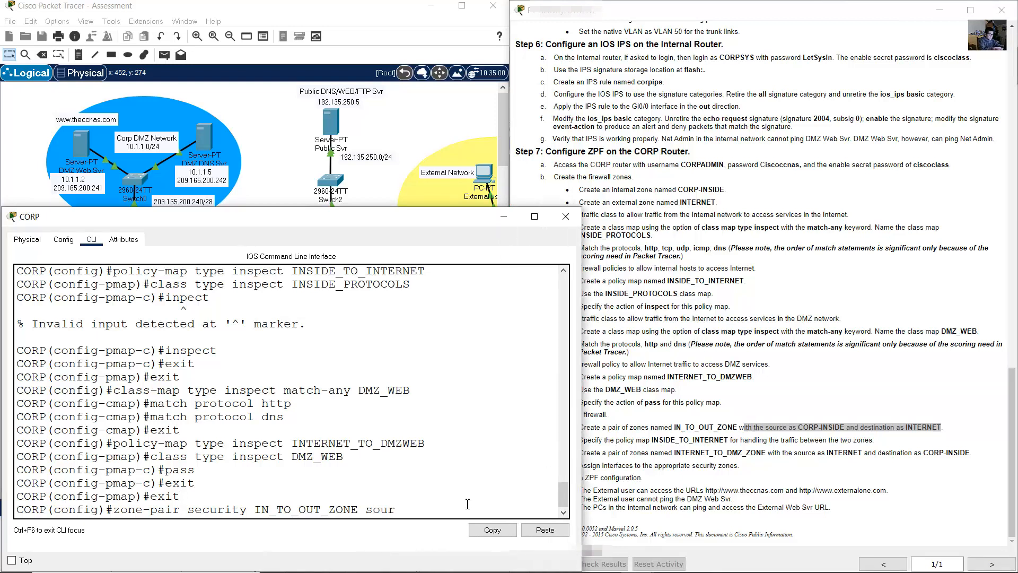
{"action": "type", "text": "COPR-INSIDE"}
{"action": "key", "text": "Left"}
{"action": "key", "text": "BackSpace"}
{"action": "key", "text": "BackSpace"}
{"action": "type", "text": "RP"}
{"action": "left_click_drag", "start_coordinate": [583, 398], "coordinate": [702, 403]}
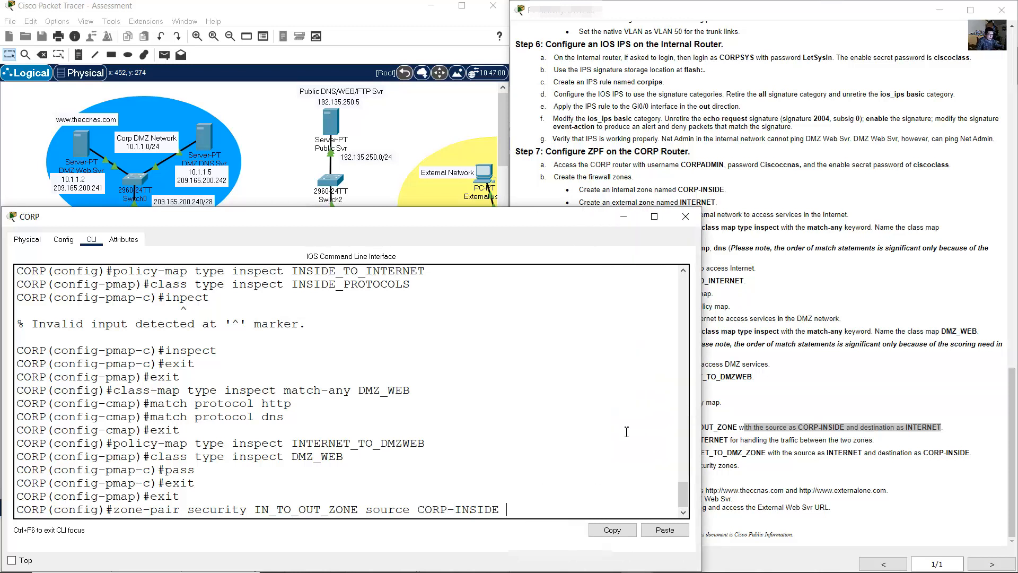
{"action": "type", "text": "destination"}
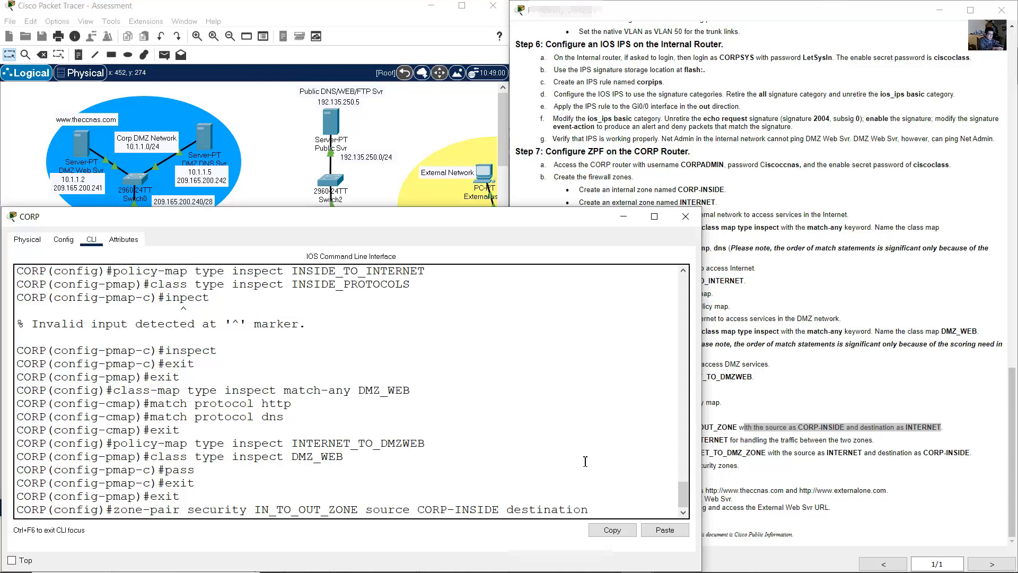
{"action": "type", "text": " INTERNET"}
- Verify the zone names and enter the IN_TO_OUT_ZONE zone-pair command
{"action": "scroll", "coordinate": [433, 463], "scroll_direction": "up", "scroll_amount": 7}
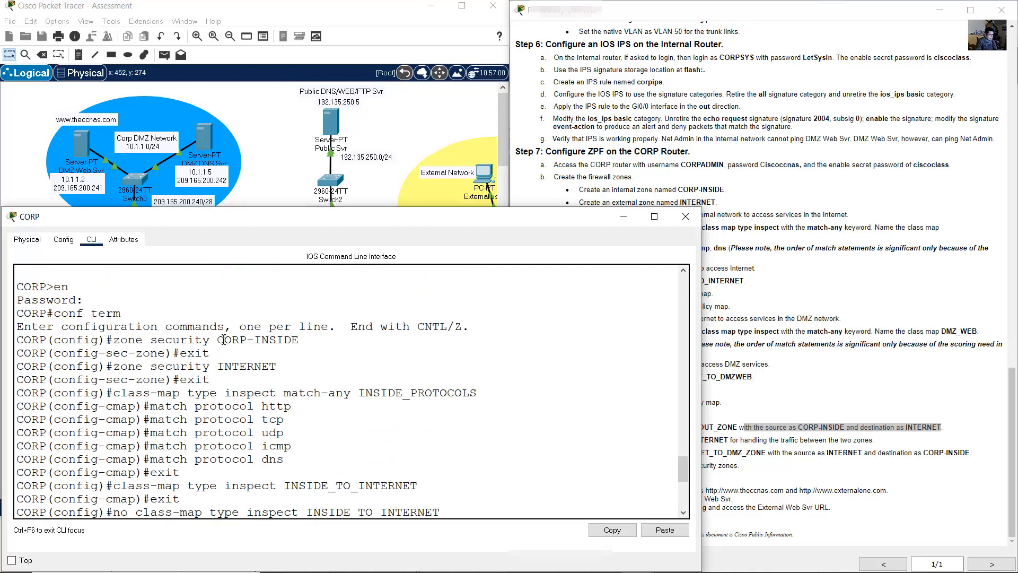
{"action": "left_click_drag", "start_coordinate": [219, 342], "coordinate": [304, 343]}
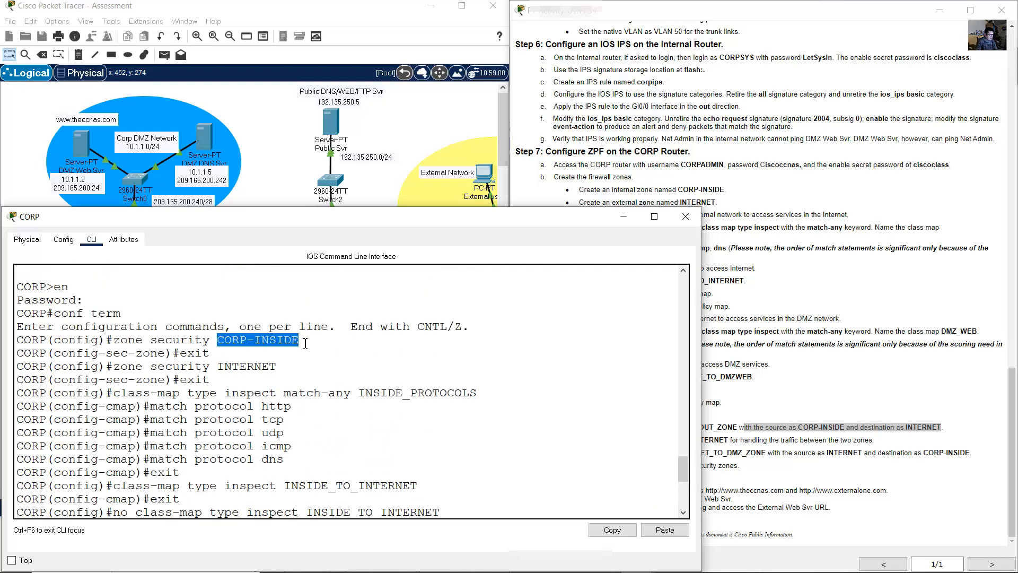
{"action": "left_click_drag", "start_coordinate": [219, 366], "coordinate": [296, 366]}
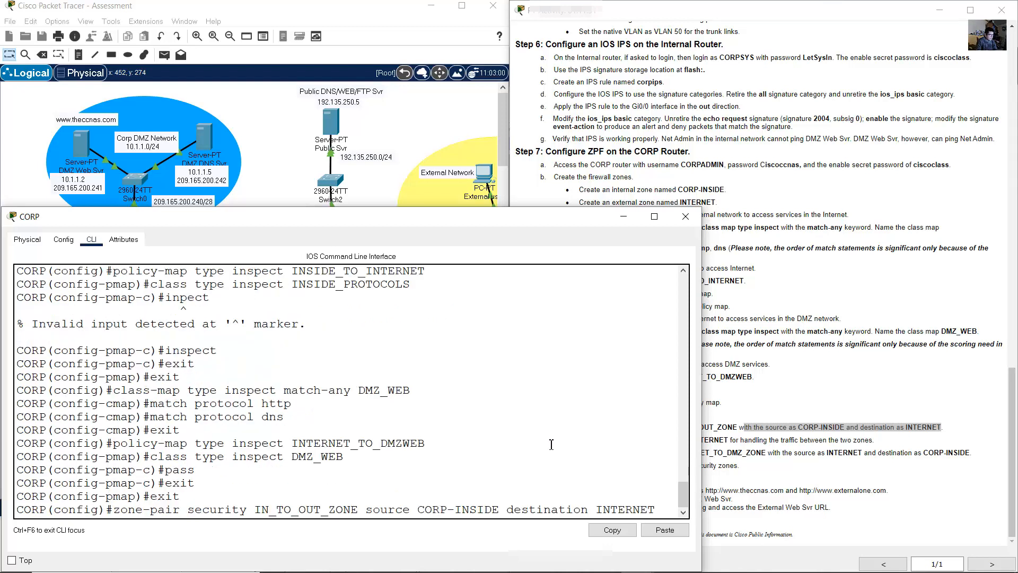
{"action": "left_click_drag", "start_coordinate": [419, 510], "coordinate": [485, 511]}
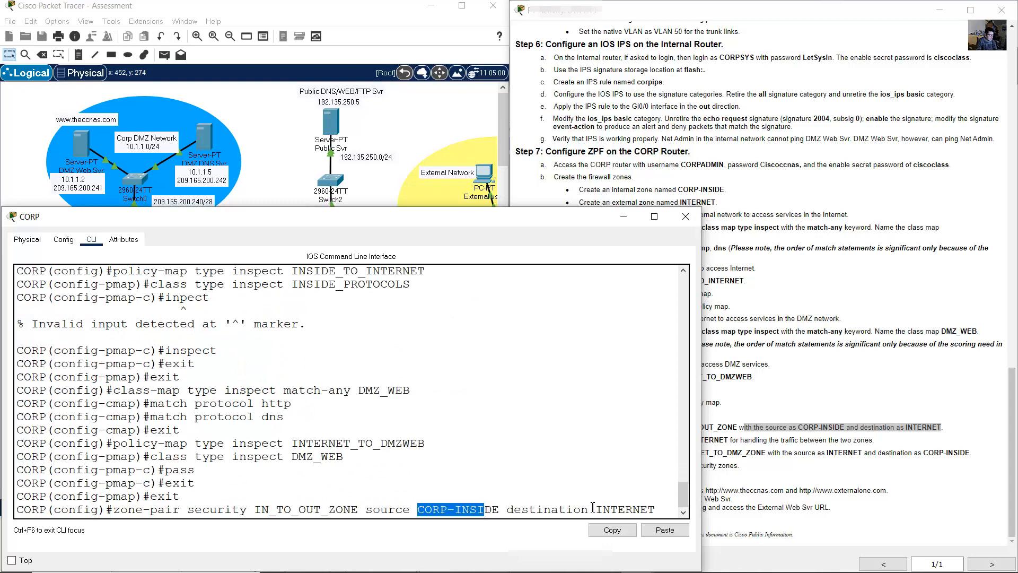
{"action": "left_click_drag", "start_coordinate": [606, 509], "coordinate": [668, 507]}
{"action": "left_click", "coordinate": [668, 507]}
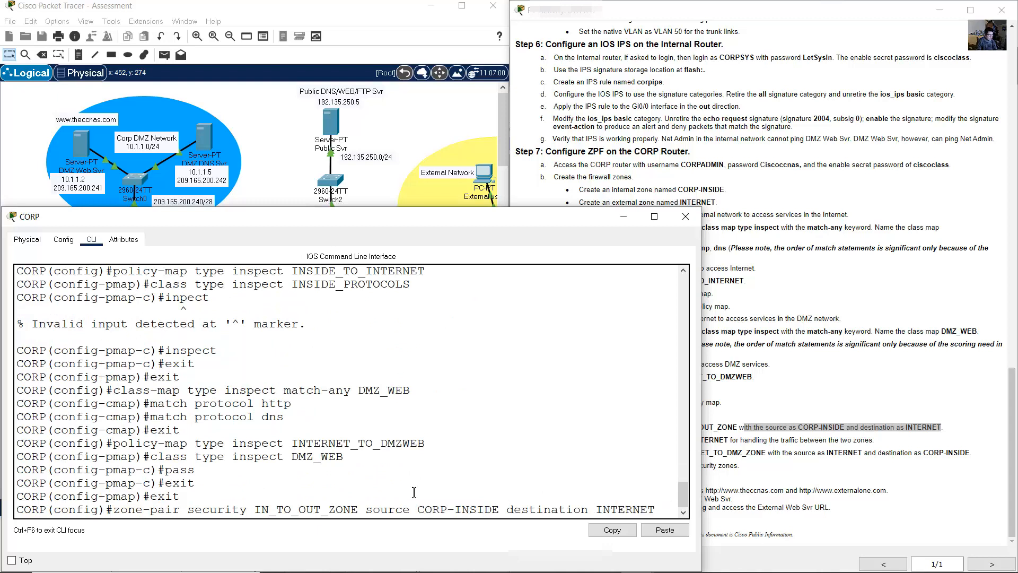
{"action": "left_click_drag", "start_coordinate": [256, 509], "coordinate": [387, 509]}
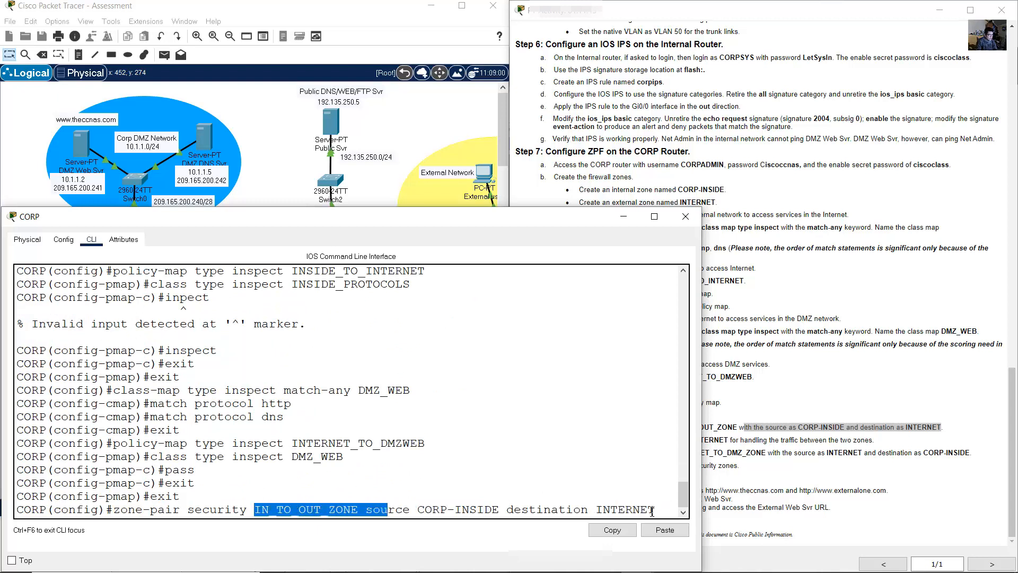
{"action": "key", "text": "Return"}
- Apply service-policy type inspect INSIDE_TO_INTERNET to the IN_TO_OUT_ZONE zone pair
{"action": "left_click", "coordinate": [727, 478]}
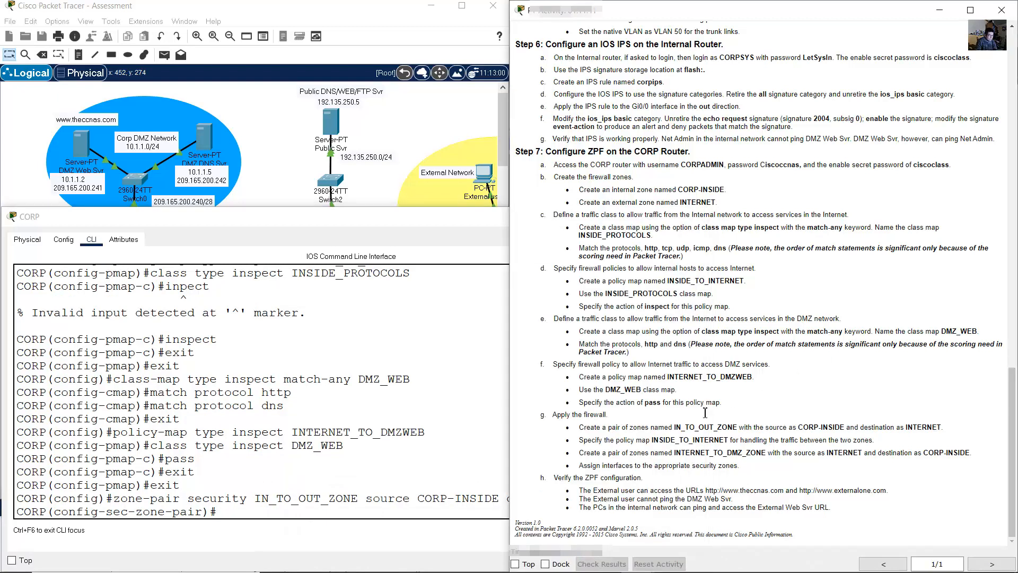
{"action": "left_click_drag", "start_coordinate": [579, 439], "coordinate": [875, 441]}
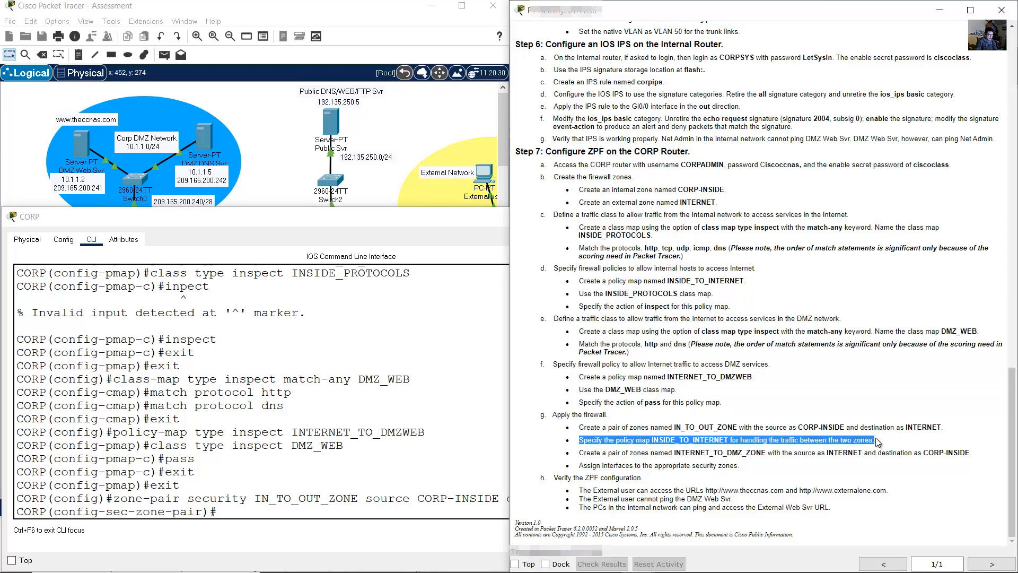
{"action": "left_click", "coordinate": [383, 459]}
{"action": "type", "text": "service-pol"}
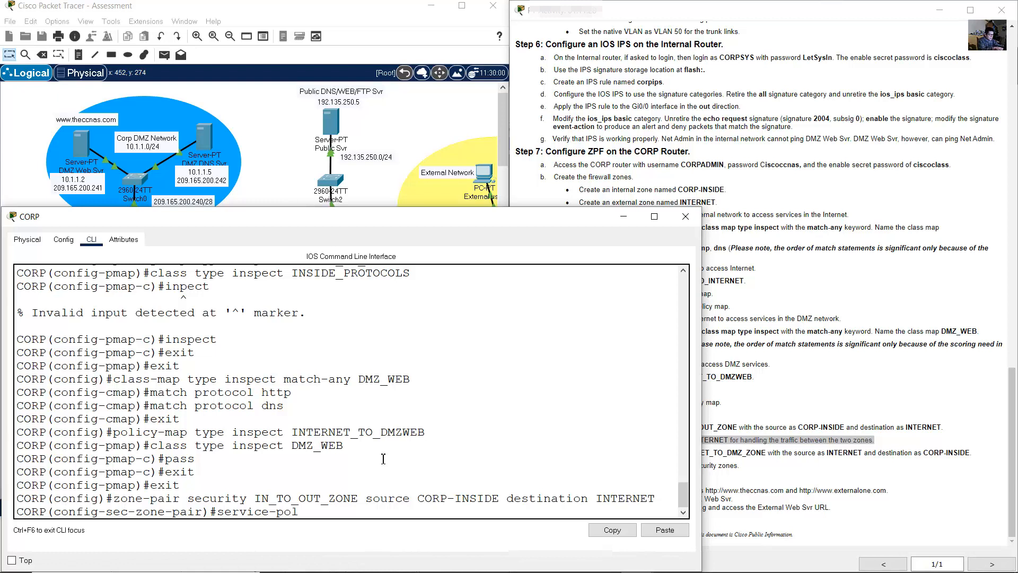
{"action": "type", "text": "icy type inspect"}
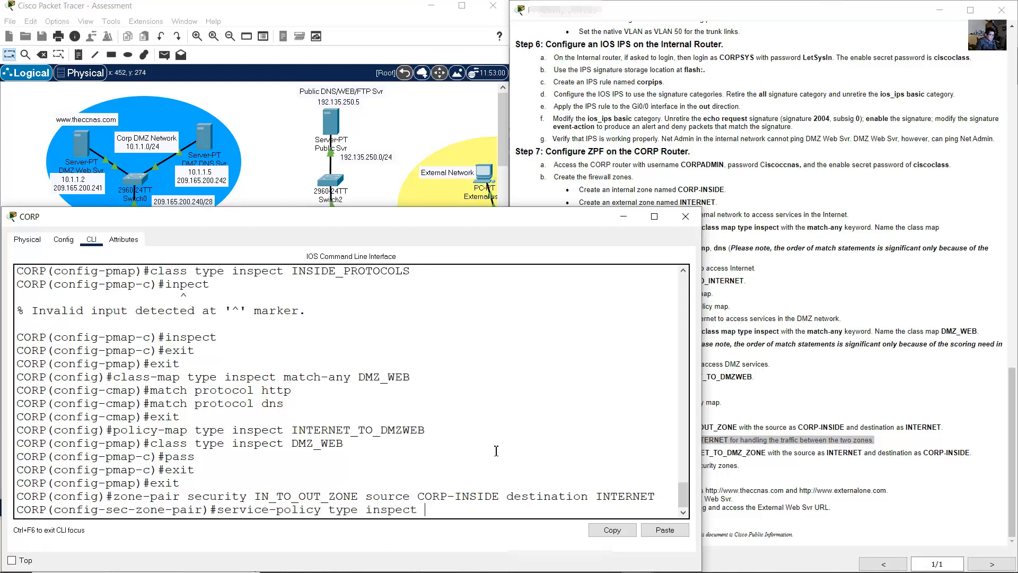
{"action": "scroll", "coordinate": [496, 451], "scroll_direction": "up", "scroll_amount": 3}
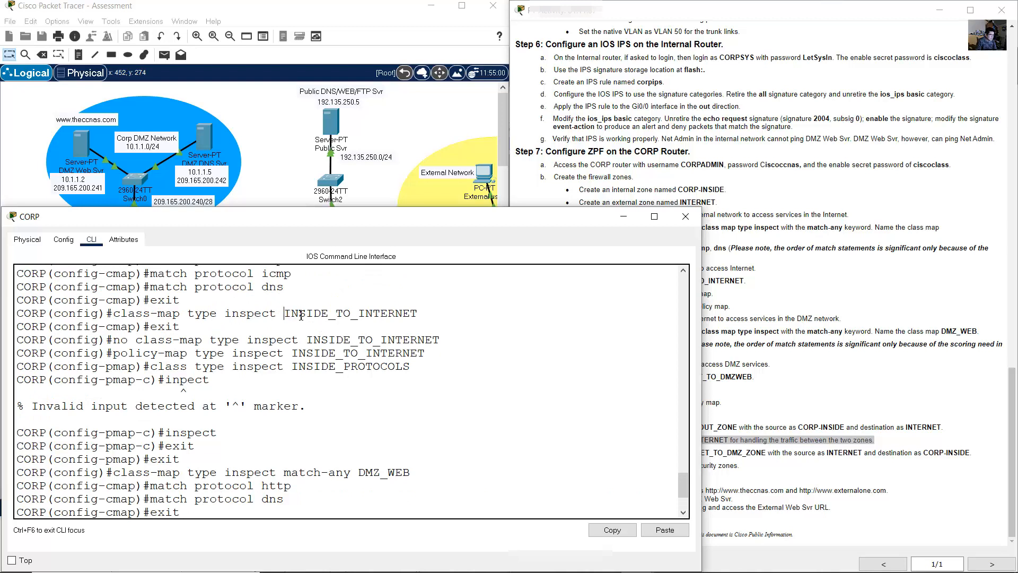
{"action": "left_click_drag", "start_coordinate": [285, 314], "coordinate": [419, 313]}
{"action": "left_click", "coordinate": [611, 530]}
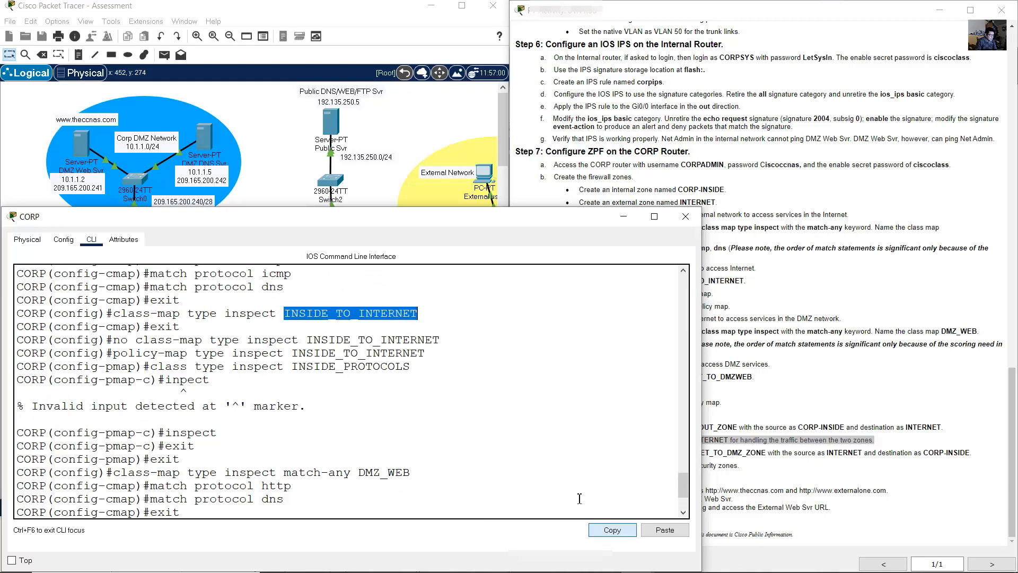
{"action": "left_click", "coordinate": [650, 531]}
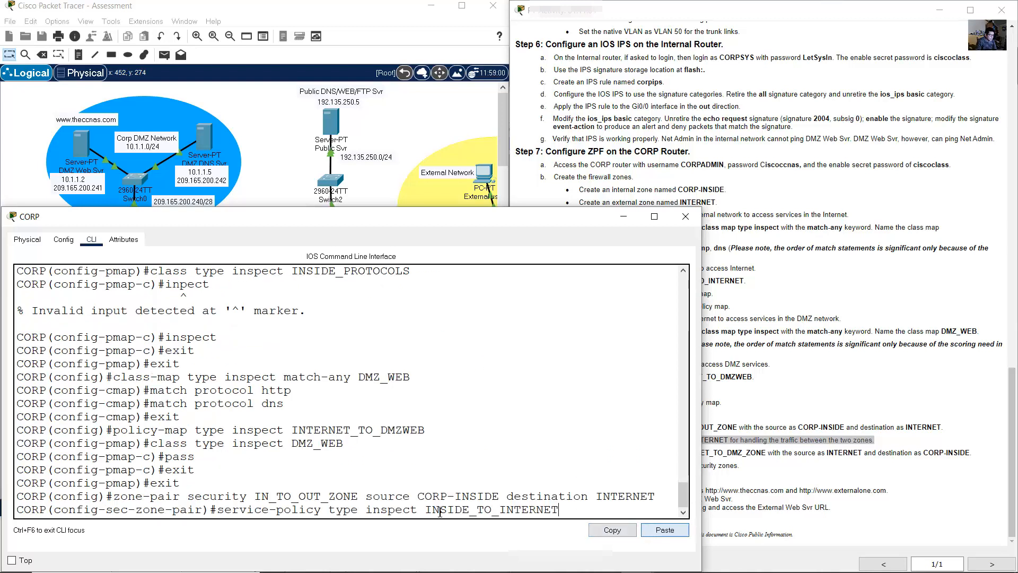
{"action": "left_click_drag", "start_coordinate": [425, 509], "coordinate": [564, 508]}
{"action": "left_click", "coordinate": [564, 508]}
{"action": "key", "text": "Return"}
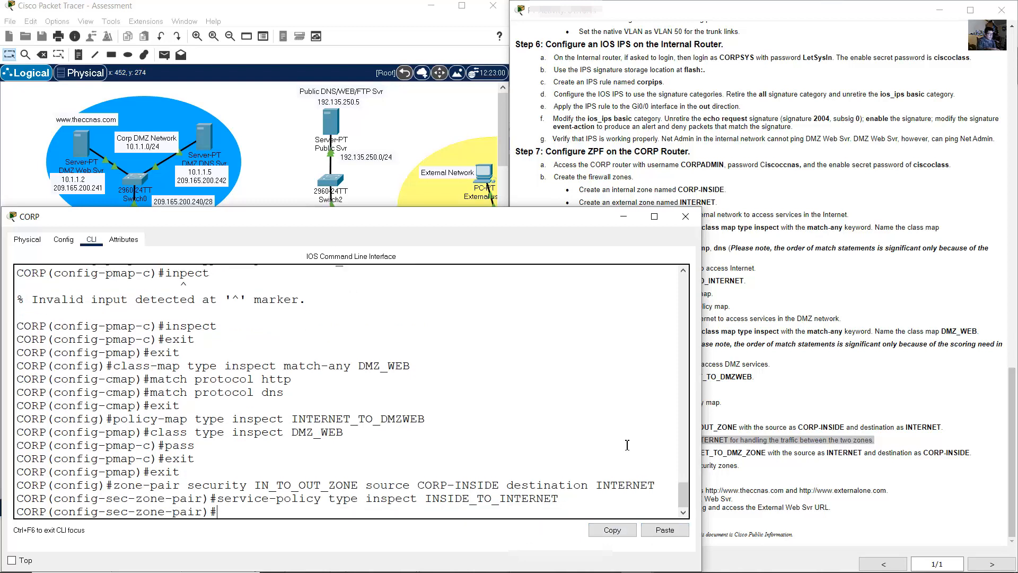
- Exit the zone-pair configuration
{"action": "left_click", "coordinate": [801, 414]}
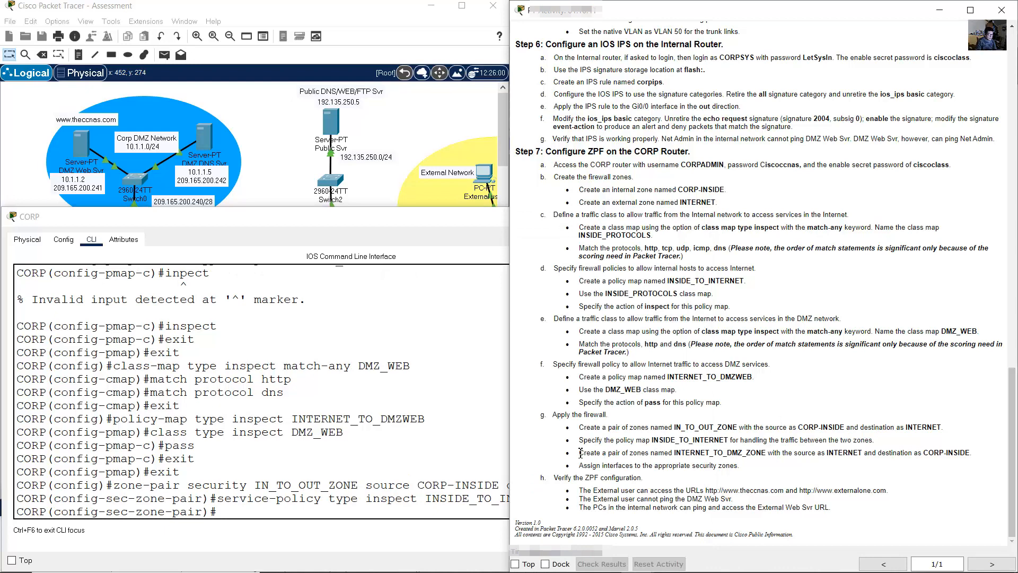
{"action": "left_click_drag", "start_coordinate": [580, 452], "coordinate": [767, 453]}
{"action": "left_click", "coordinate": [413, 450]}
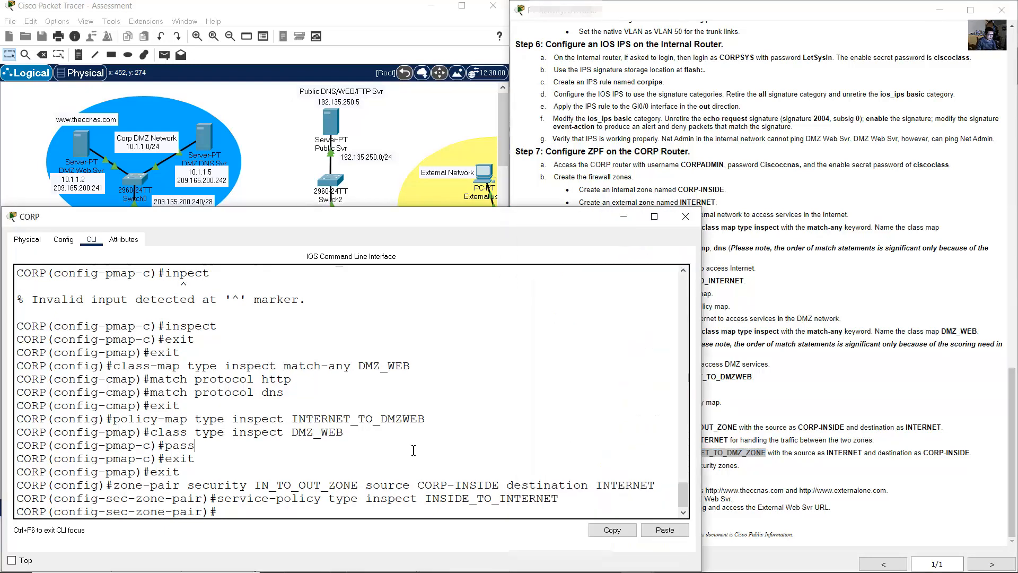
{"action": "type", "text": "exit"}
{"action": "key", "text": "Return"}
- Rename the recalled zone-pair command's pair to INTERNET_TO_DMZ_ZONE
{"action": "key", "text": "Up"}
{"action": "key", "text": "Up"}
{"action": "key", "text": "Up"}
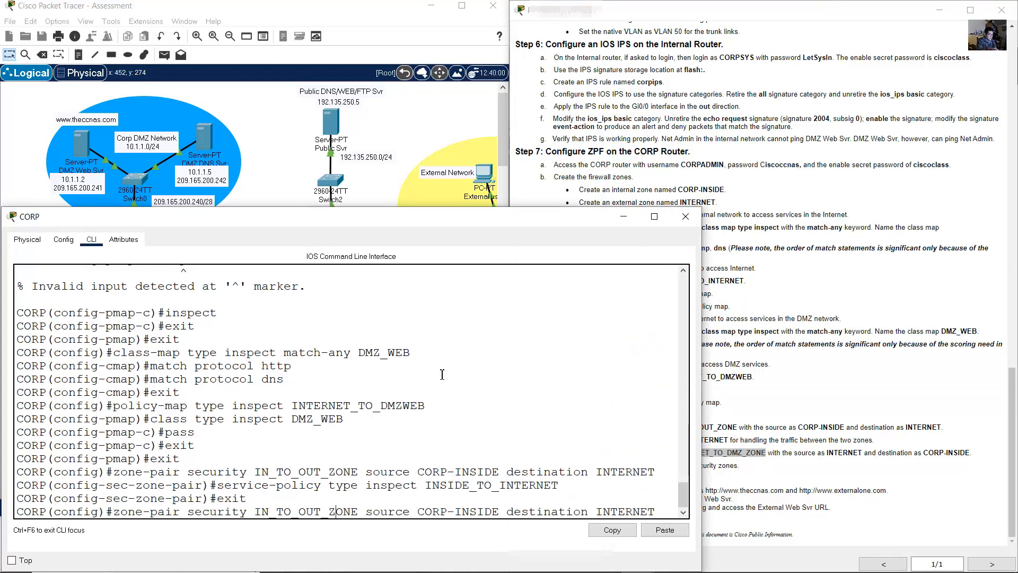
{"action": "key", "text": "Right"}
{"action": "key", "text": "Right"}
{"action": "key", "text": "Right"}
{"action": "left_click", "coordinate": [683, 512]}
{"action": "left_click", "coordinate": [705, 452]}
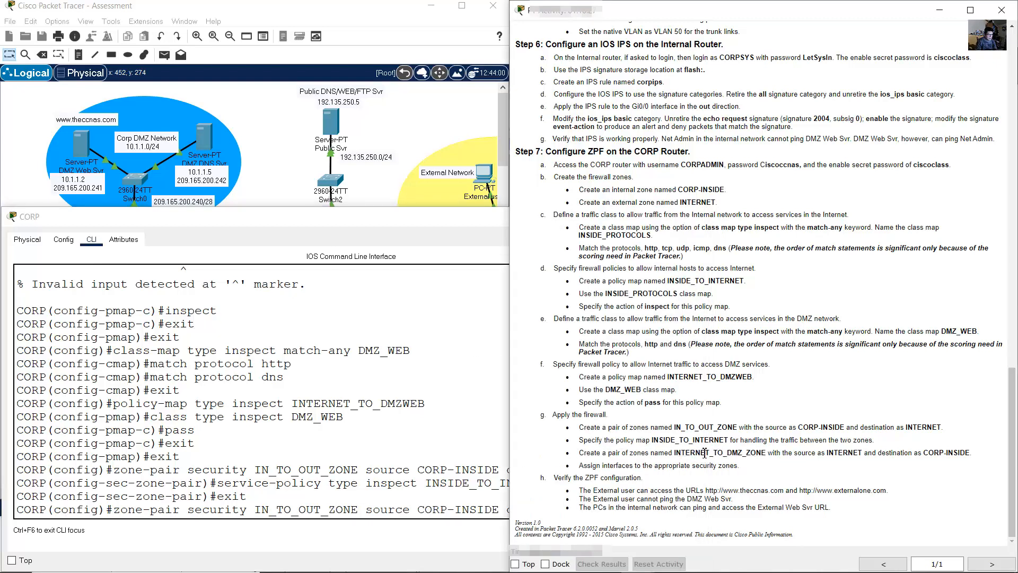
{"action": "double_click", "coordinate": [704, 453]}
{"action": "left_click", "coordinate": [339, 494]}
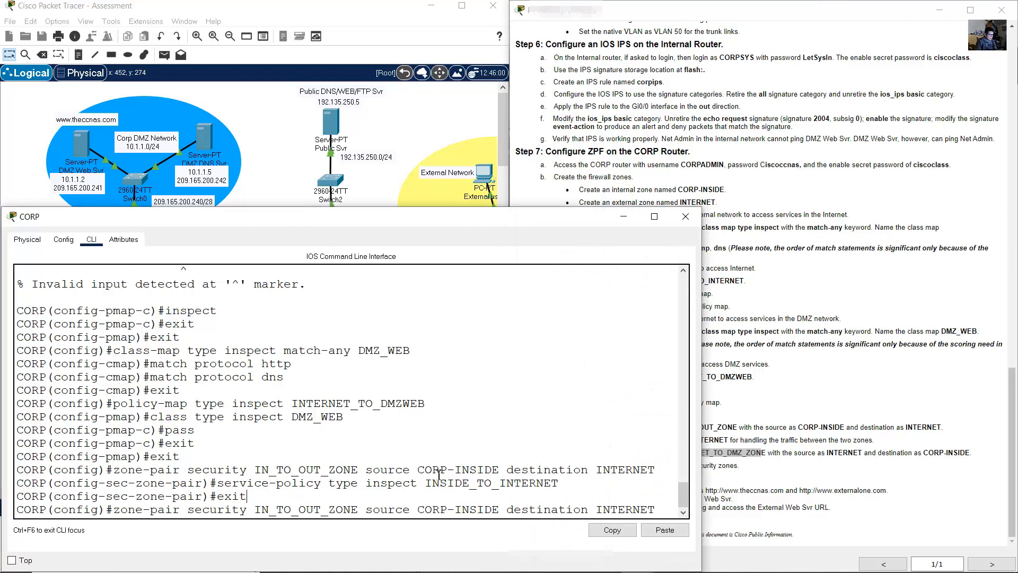
{"action": "key", "text": "Left"}
{"action": "key", "text": "Left"}
{"action": "key", "text": "Left"}
{"action": "type", "text": "TERNET"}
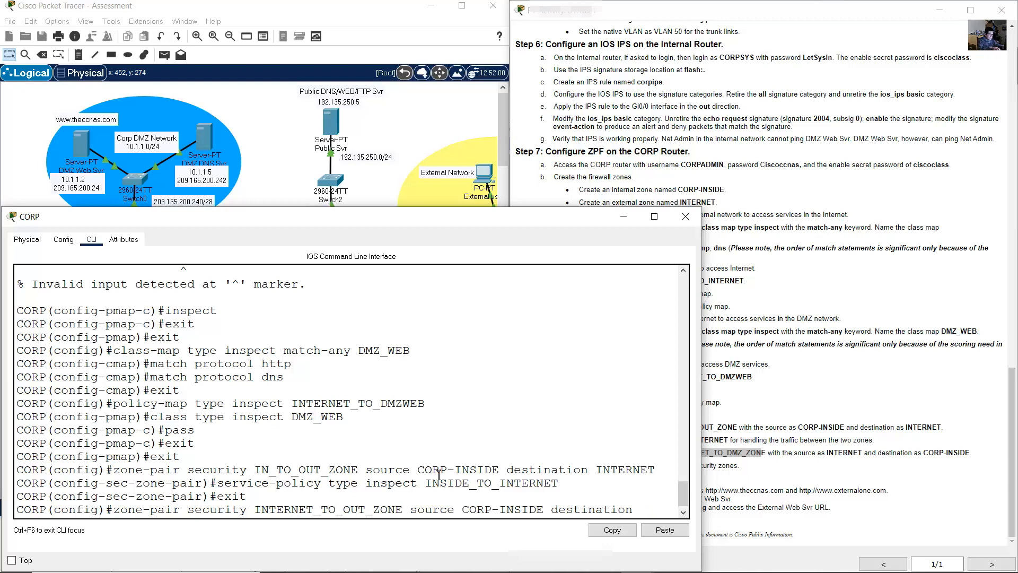
{"action": "key", "text": "BackSpace"}
{"action": "key", "text": "BackSpace"}
{"action": "key", "text": "BackSpace"}
{"action": "type", "text": "DMZ"}
{"action": "left_click_drag", "start_coordinate": [705, 398], "coordinate": [761, 398]}
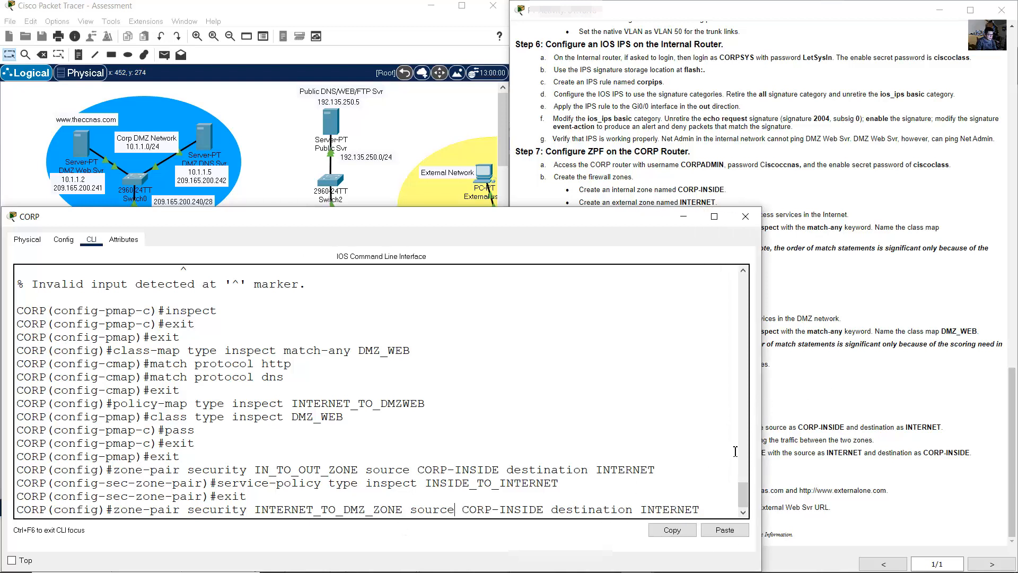
- Set source INTERNET and destination CORP-INSIDE, then create the INTERNET_TO_DMZ_ZONE zone pair
{"action": "left_click", "coordinate": [796, 427]}
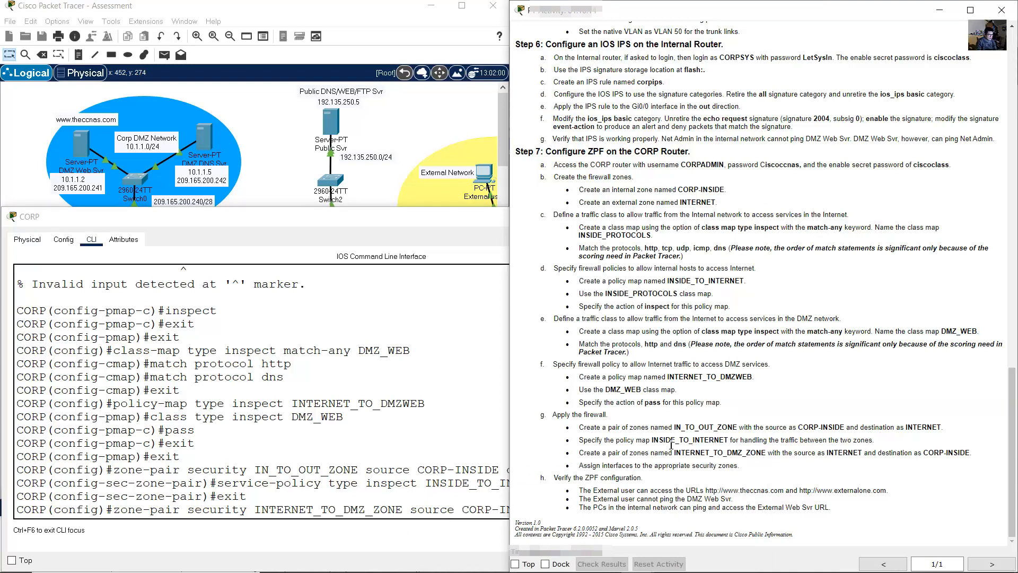
{"action": "left_click_drag", "start_coordinate": [673, 453], "coordinate": [768, 456]}
{"action": "left_click", "coordinate": [817, 455]}
{"action": "left_click_drag", "start_coordinate": [843, 455], "coordinate": [966, 456]}
{"action": "left_click_drag", "start_coordinate": [492, 472], "coordinate": [656, 471]}
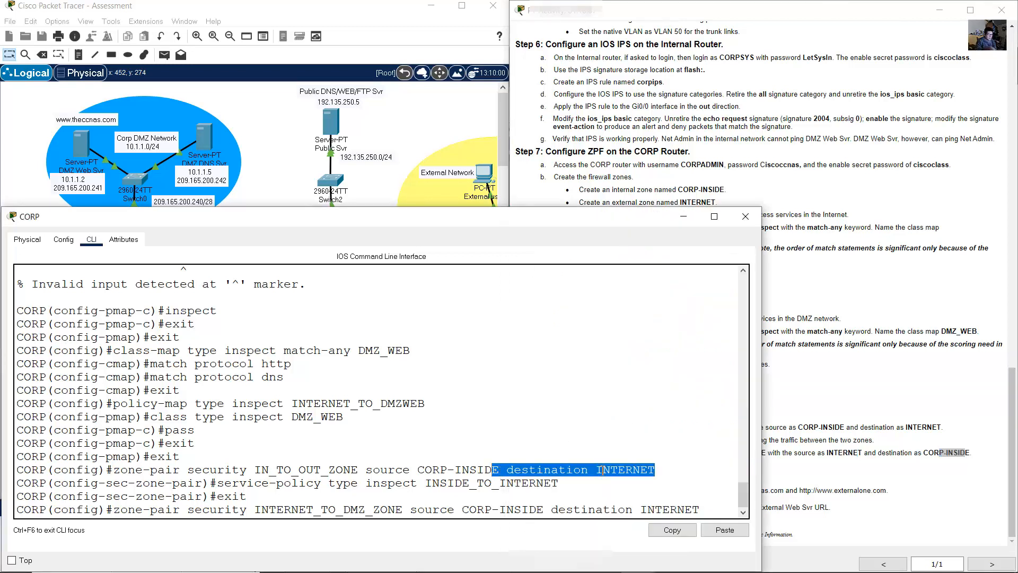
{"action": "left_click", "coordinate": [603, 470]}
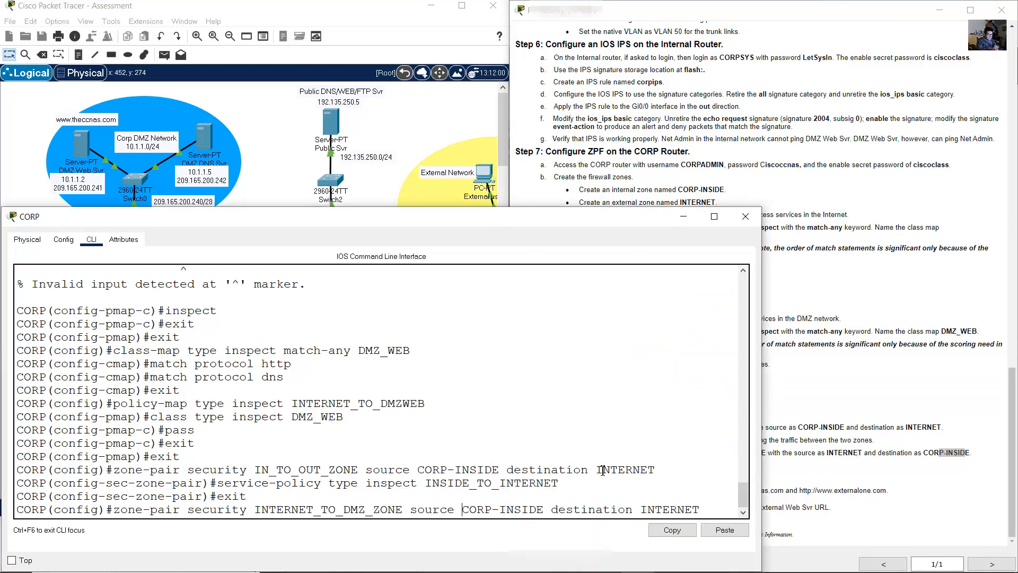
{"action": "type", "text": "INTERNET de"}
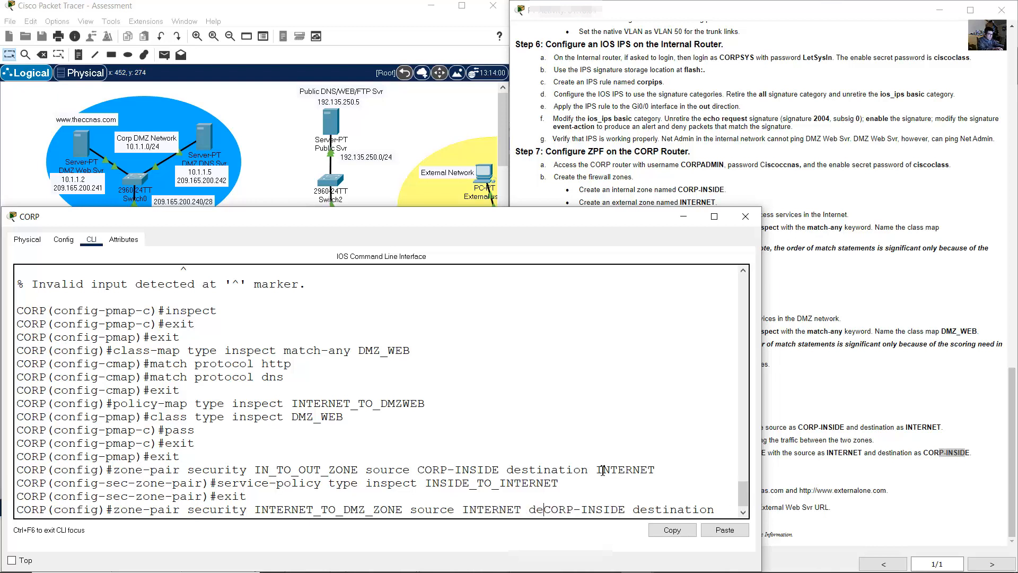
{"action": "type", "text": "stinatio"}
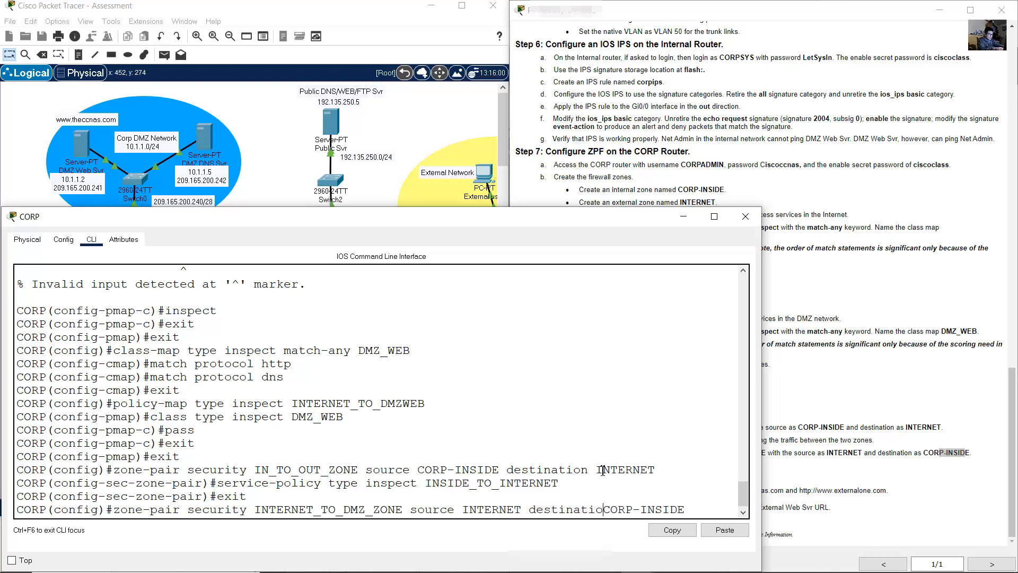
{"action": "type", "text": "n"}
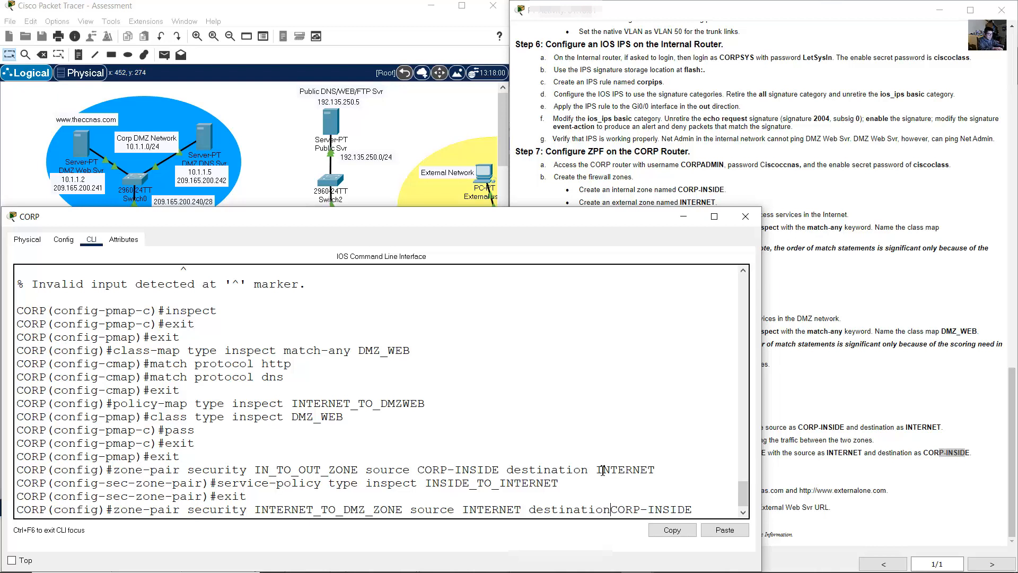
{"action": "key", "text": "Right"}
{"action": "key", "text": "Right"}
{"action": "key", "text": "Right"}
{"action": "key", "text": "Right"}
{"action": "key", "text": "Right"}
{"action": "key", "text": "Right"}
{"action": "key", "text": "Right"}
{"action": "key", "text": "Right"}
{"action": "key", "text": "Right"}
{"action": "key", "text": "Right"}
{"action": "key", "text": "Right"}
{"action": "key", "text": "Right"}
{"action": "key", "text": "Right"}
{"action": "key", "text": "Right"}
{"action": "key", "text": "Right"}
{"action": "key", "text": "Right"}
{"action": "key", "text": "Right"}
{"action": "key", "text": "Right"}
{"action": "key", "text": "Right"}
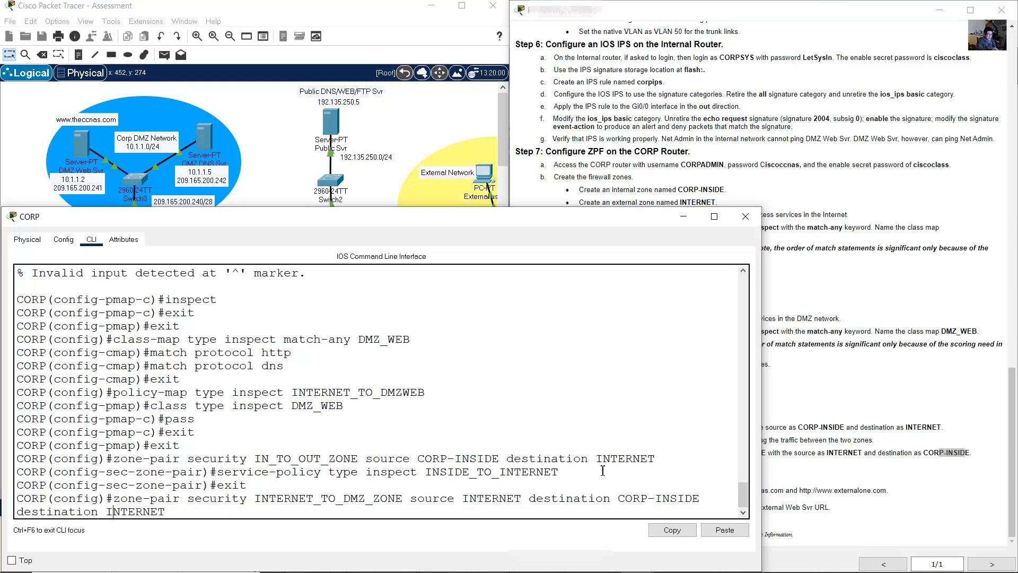
{"action": "key", "text": "BackSpace"}
{"action": "key", "text": "BackSpace"}
{"action": "key", "text": "BackSpace"}
{"action": "key", "text": "BackSpace"}
{"action": "key", "text": "BackSpace"}
{"action": "key", "text": "BackSpace"}
{"action": "key", "text": "BackSpace"}
{"action": "key", "text": "BackSpace"}
{"action": "key", "text": "BackSpace"}
{"action": "key", "text": "BackSpace"}
{"action": "key", "text": "BackSpace"}
{"action": "key", "text": "BackSpace"}
{"action": "key", "text": "BackSpace"}
{"action": "key", "text": "BackSpace"}
{"action": "key", "text": "BackSpace"}
{"action": "key", "text": "BackSpace"}
{"action": "key", "text": "BackSpace"}
{"action": "key", "text": "BackSpace"}
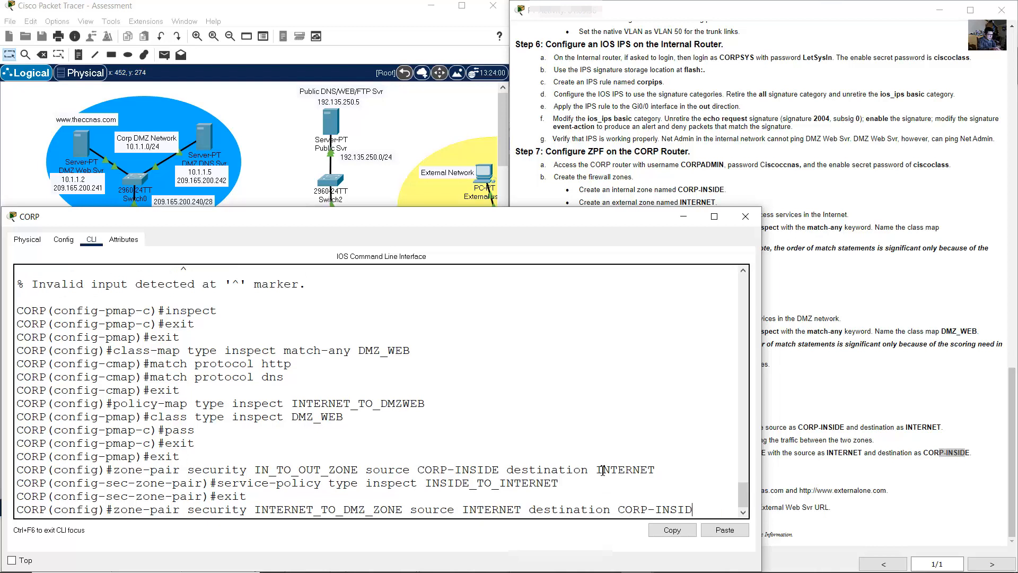
{"action": "type", "text": "E"}
{"action": "left_click_drag", "start_coordinate": [418, 510], "coordinate": [491, 520]}
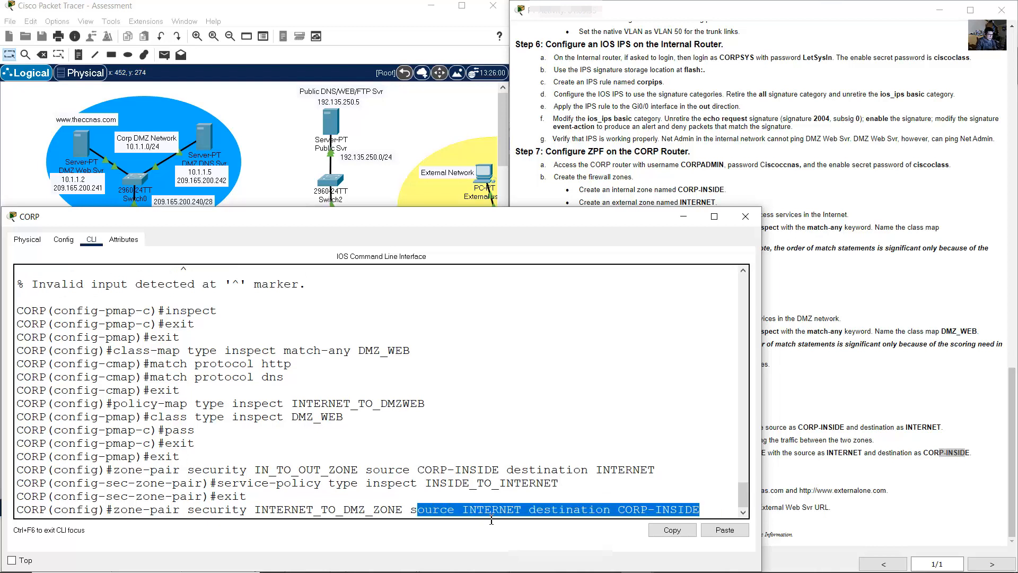
{"action": "left_click", "coordinate": [595, 515]}
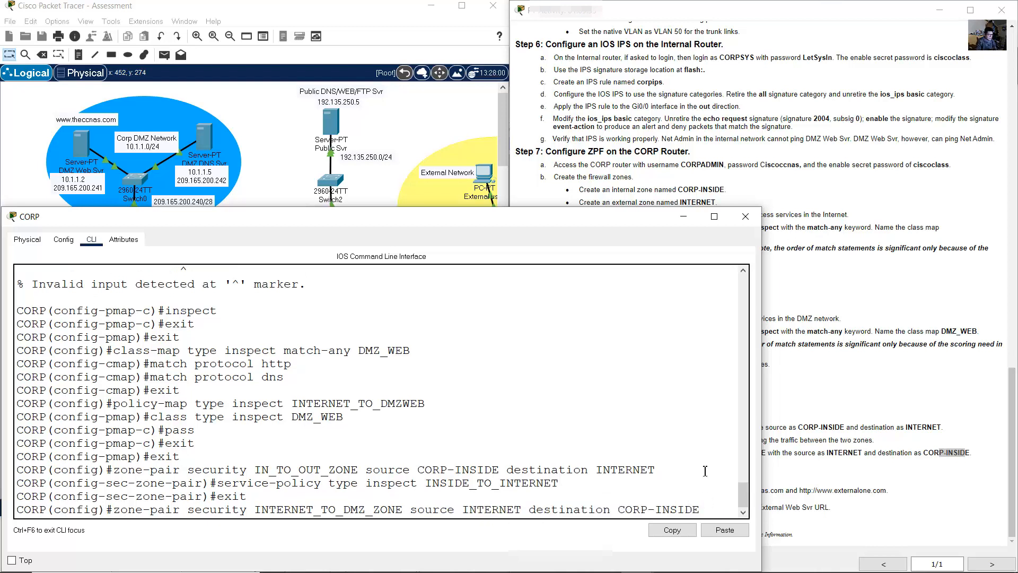
{"action": "key", "text": "Return"}
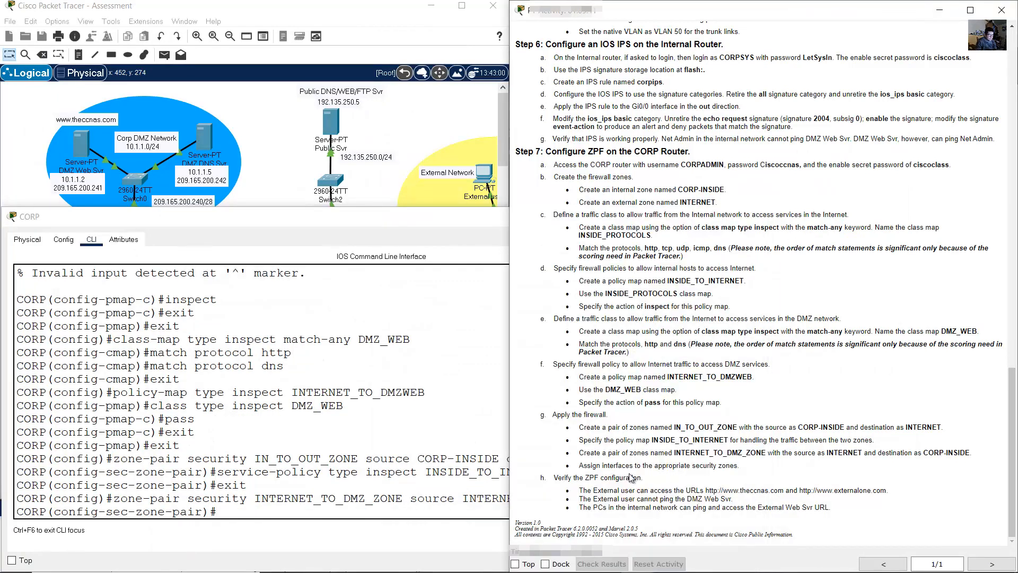
{"action": "left_click_drag", "start_coordinate": [585, 467], "coordinate": [659, 467]}
{"action": "left_click", "coordinate": [660, 468]}
{"action": "left_click", "coordinate": [349, 486]}
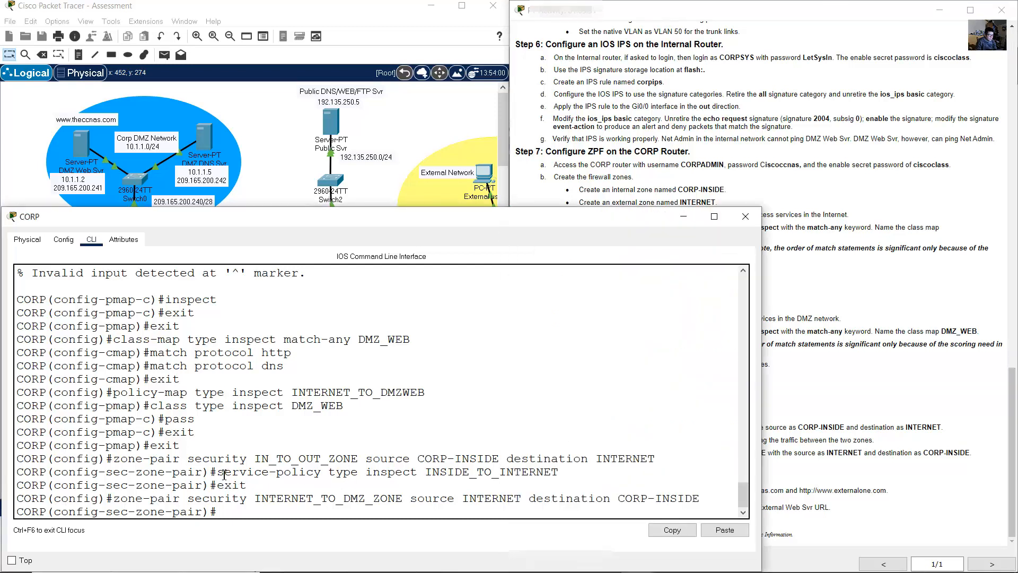
- Apply the INTERNET_TO_DMZWEB inspect policy to the INTERNET_TO_DMZ_ZONE zone-pair with service-policy type inspect
{"action": "left_click_drag", "start_coordinate": [224, 473], "coordinate": [401, 472]}
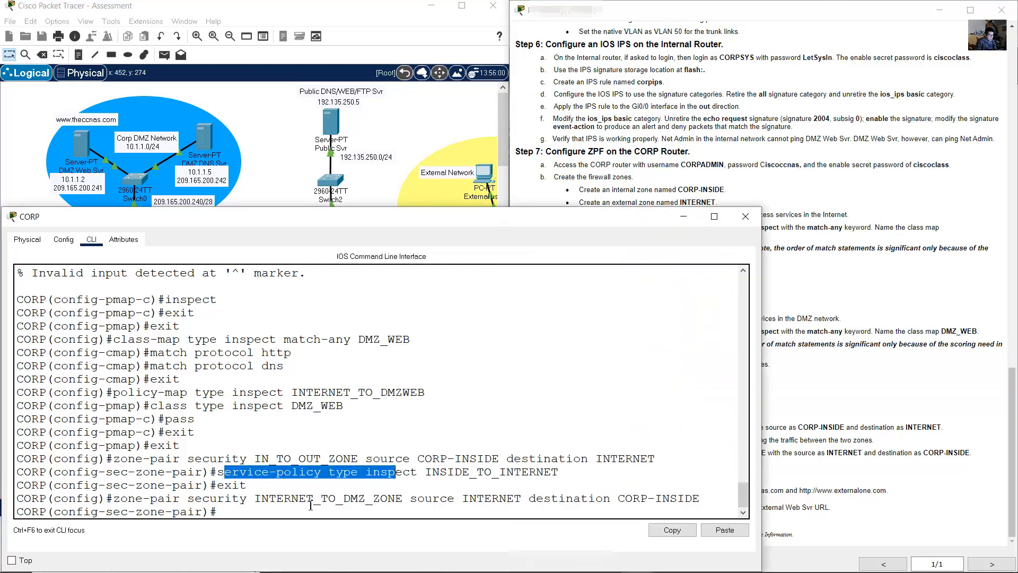
{"action": "key", "text": "Up"}
{"action": "key", "text": "Up"}
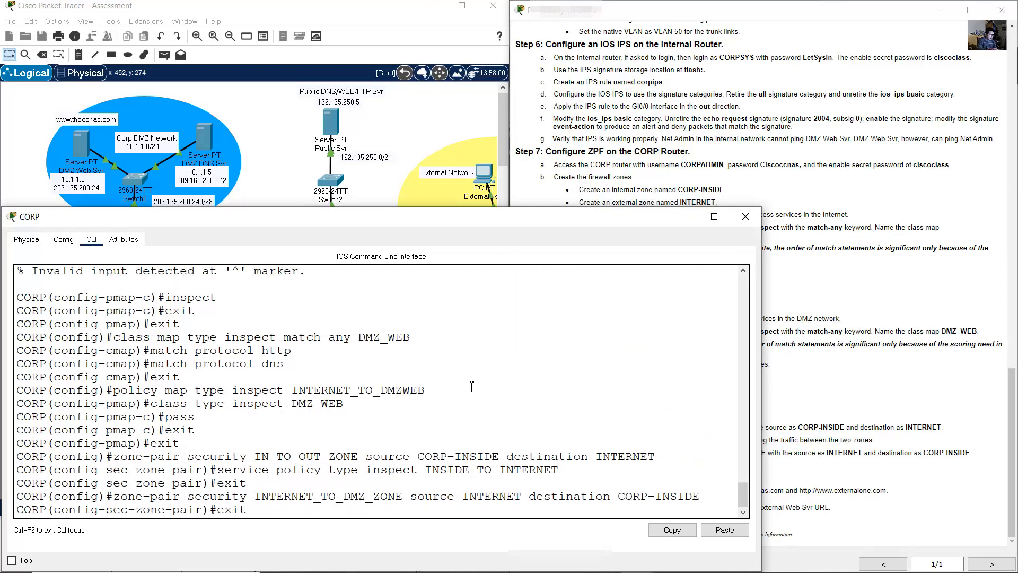
{"action": "key", "text": "Up"}
{"action": "key", "text": "BackSpace"}
{"action": "key", "text": "BackSpace"}
{"action": "key", "text": "BackSpace"}
{"action": "key", "text": "BackSpace"}
{"action": "key", "text": "BackSpace"}
{"action": "key", "text": "BackSpace"}
{"action": "key", "text": "BackSpace"}
{"action": "key", "text": "BackSpace"}
{"action": "key", "text": "BackSpace"}
{"action": "key", "text": "BackSpace"}
{"action": "key", "text": "BackSpace"}
{"action": "key", "text": "BackSpace"}
{"action": "key", "text": "BackSpace"}
{"action": "key", "text": "BackSpace"}
{"action": "key", "text": "BackSpace"}
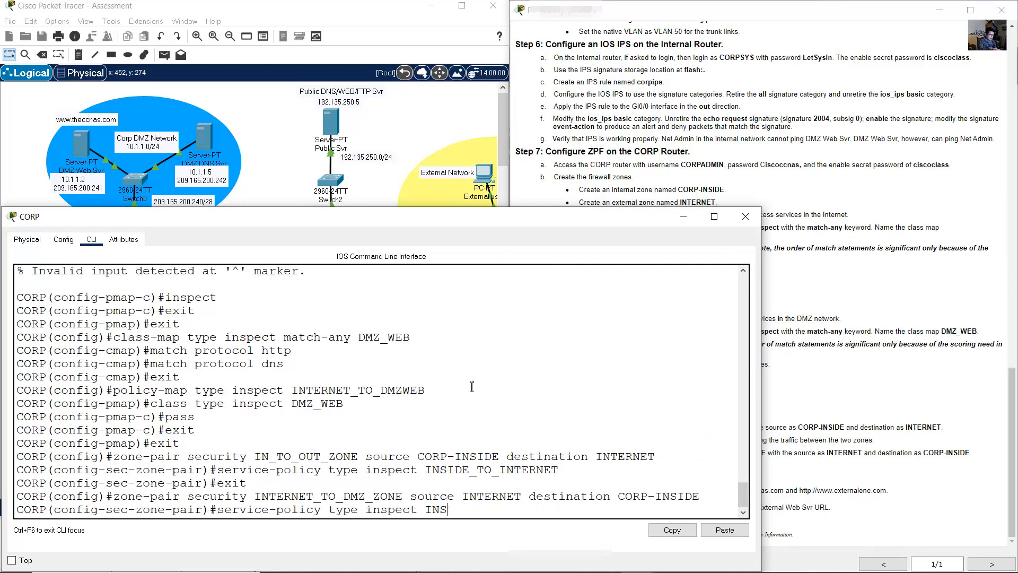
{"action": "key", "text": "BackSpace"}
{"action": "key", "text": "BackSpace"}
{"action": "key", "text": "BackSpace"}
{"action": "left_click_drag", "start_coordinate": [114, 390], "coordinate": [197, 391]}
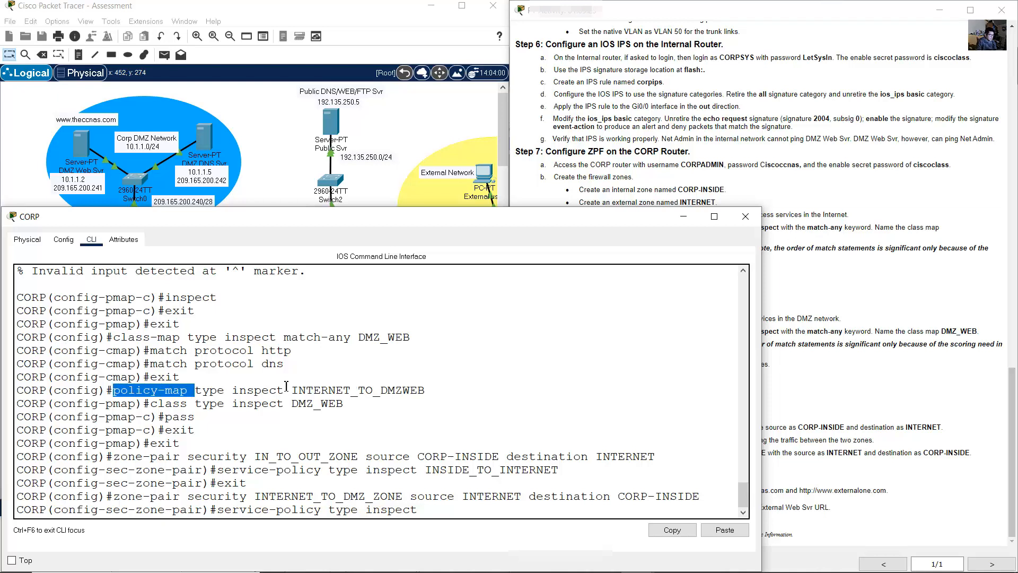
{"action": "left_click_drag", "start_coordinate": [291, 389], "coordinate": [426, 391]}
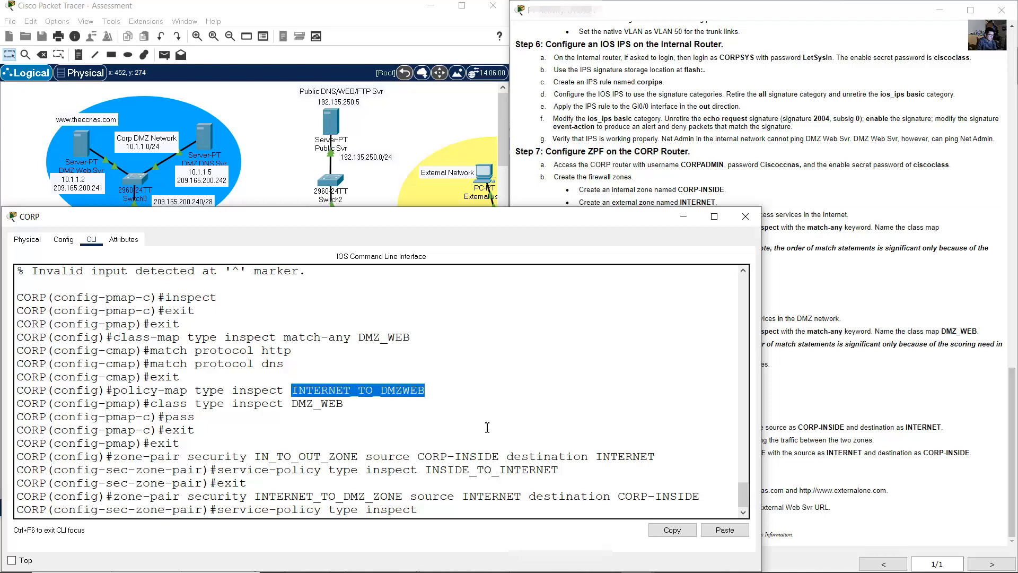
{"action": "left_click", "coordinate": [671, 530]}
{"action": "left_click", "coordinate": [724, 530]}
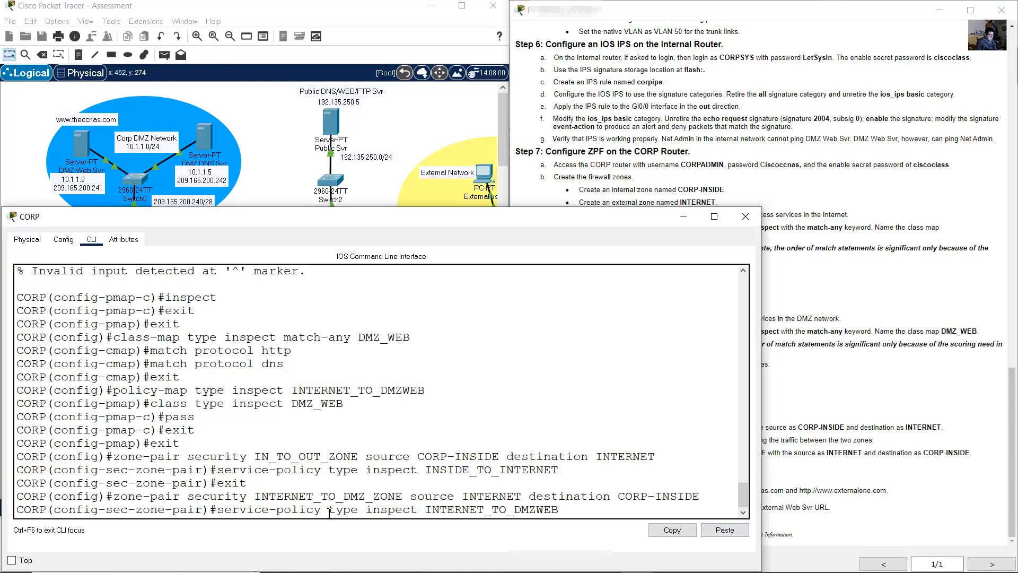
{"action": "left_click_drag", "start_coordinate": [252, 510], "coordinate": [560, 510]}
{"action": "left_click", "coordinate": [587, 511]}
{"action": "key", "text": "Return"}
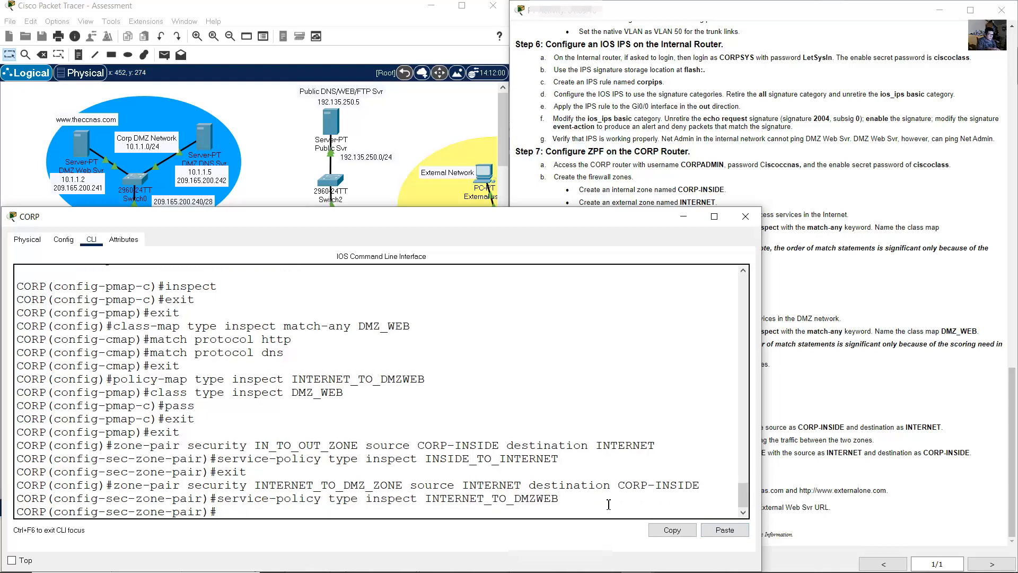
- Exit zone-pair configuration and review the zone-pair commands against the lab instructions
{"action": "type", "text": "exit"}
{"action": "key", "text": "Return"}
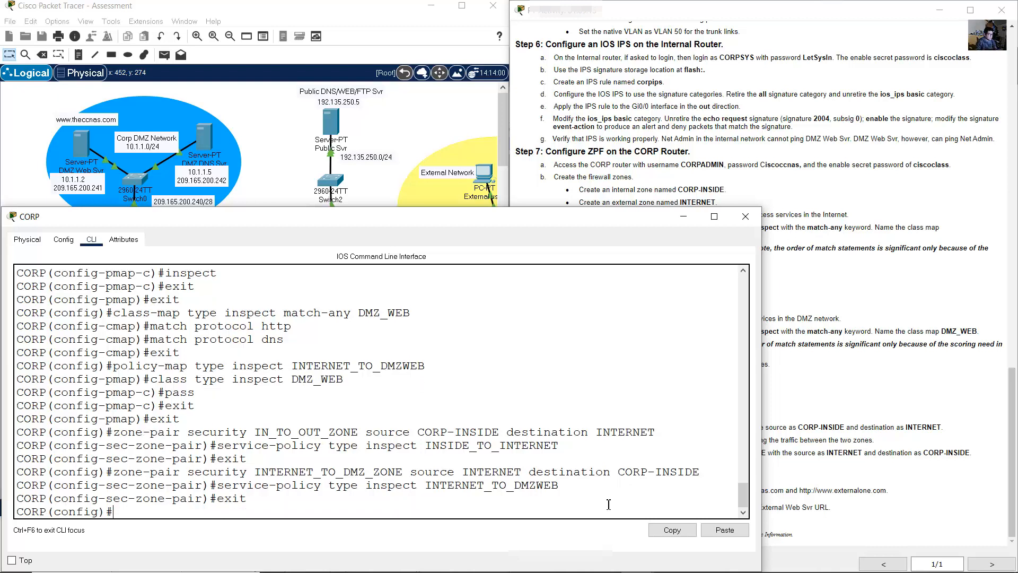
{"action": "left_click", "coordinate": [922, 428]}
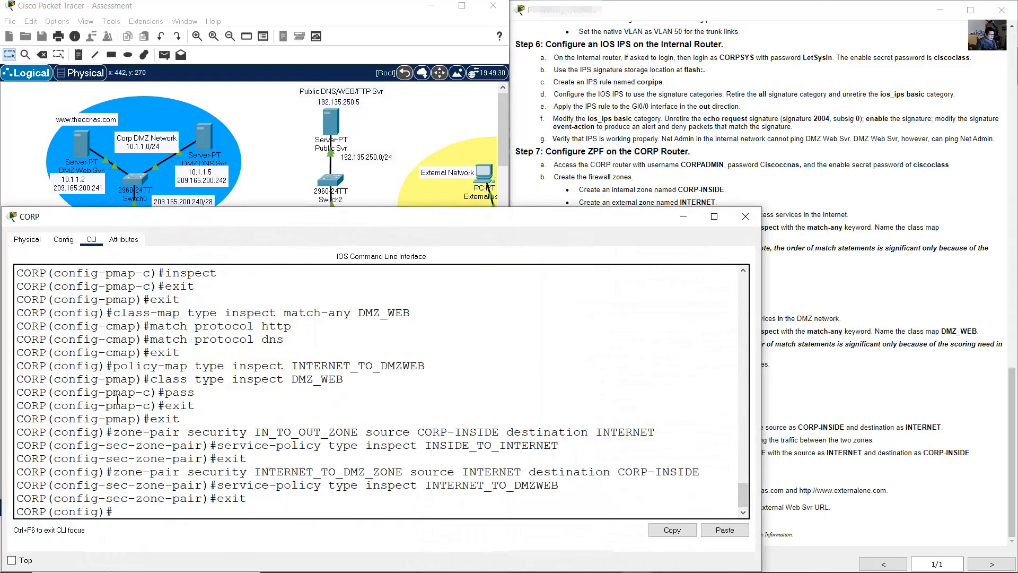
{"action": "left_click_drag", "start_coordinate": [18, 419], "coordinate": [60, 461]}
{"action": "left_click", "coordinate": [62, 458]}
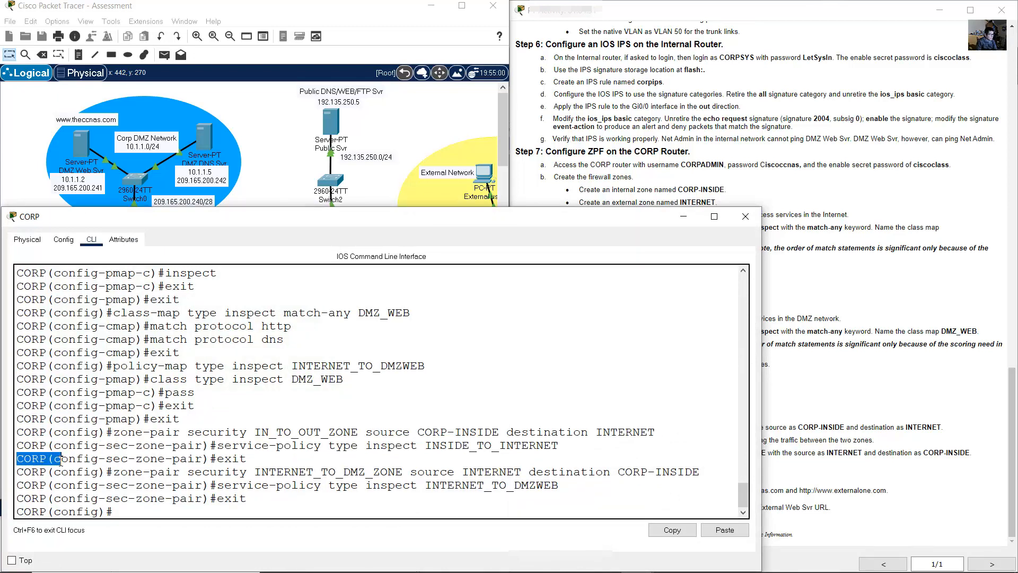
{"action": "triple_click", "coordinate": [63, 465]}
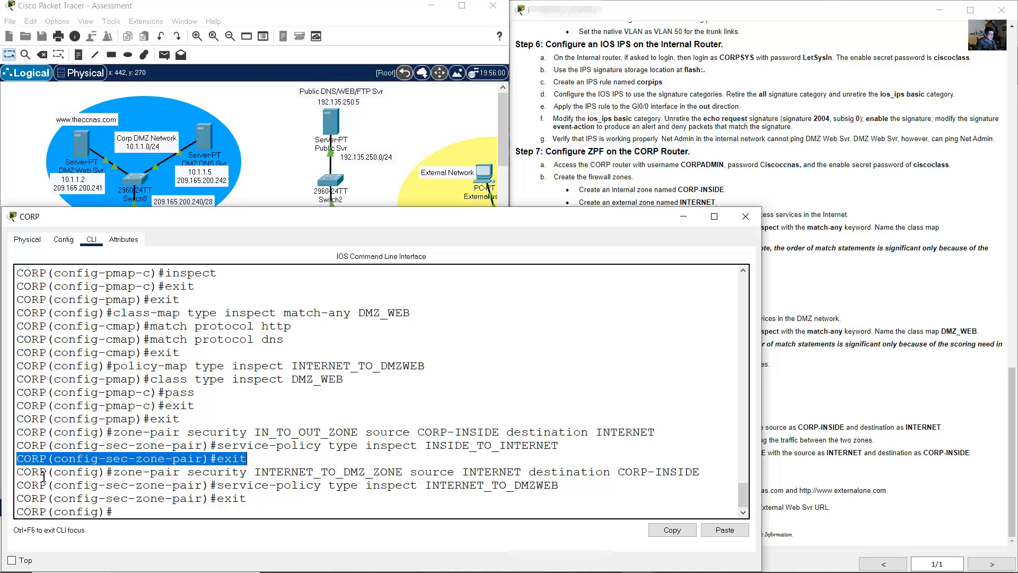
{"action": "left_click", "coordinate": [96, 472]}
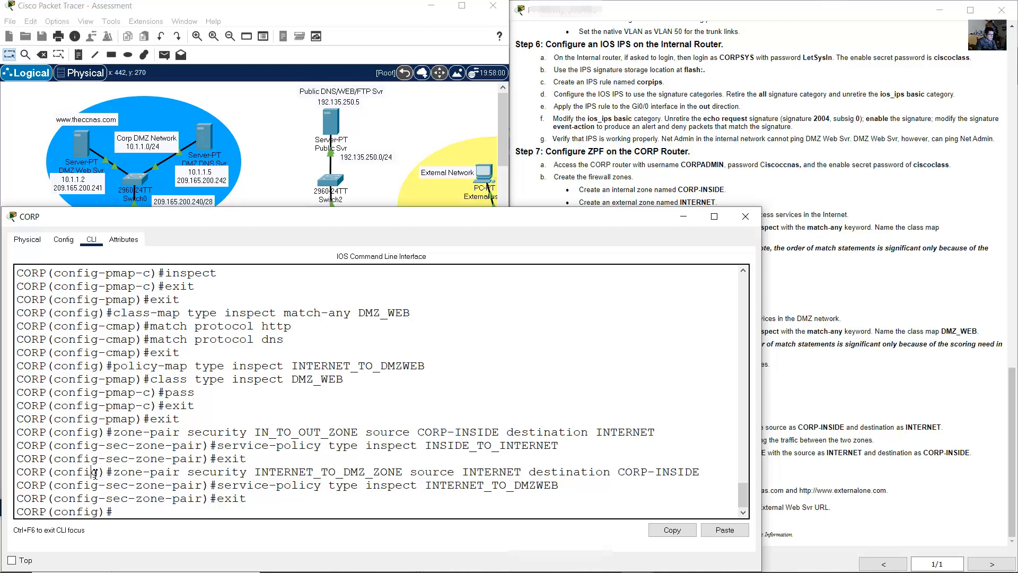
{"action": "left_click", "coordinate": [262, 205]}
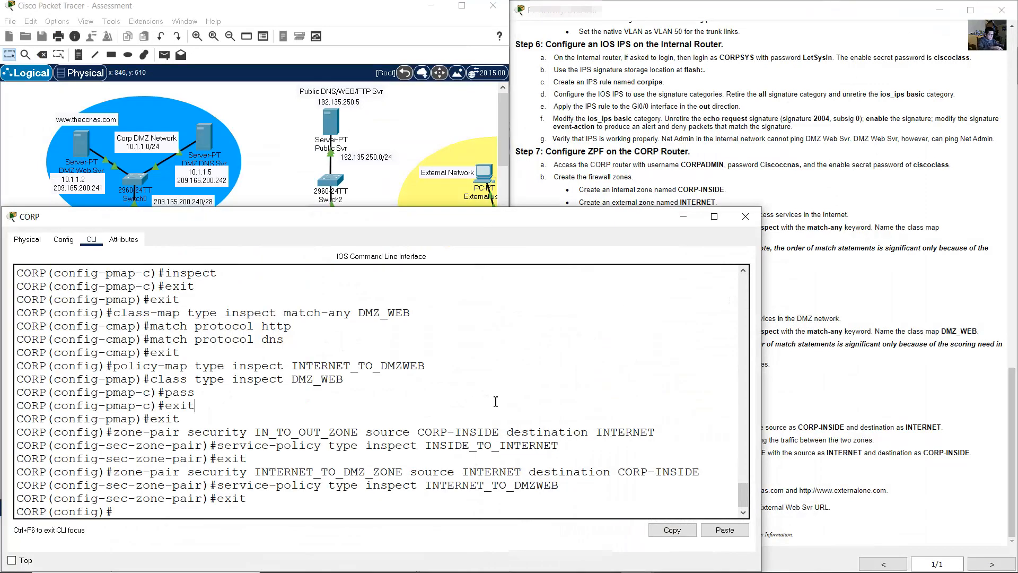
- Make Serial0/0/0 a member of the INTERNET security zone
{"action": "type", "text": "int s0/0/0"}
{"action": "key", "text": "Return"}
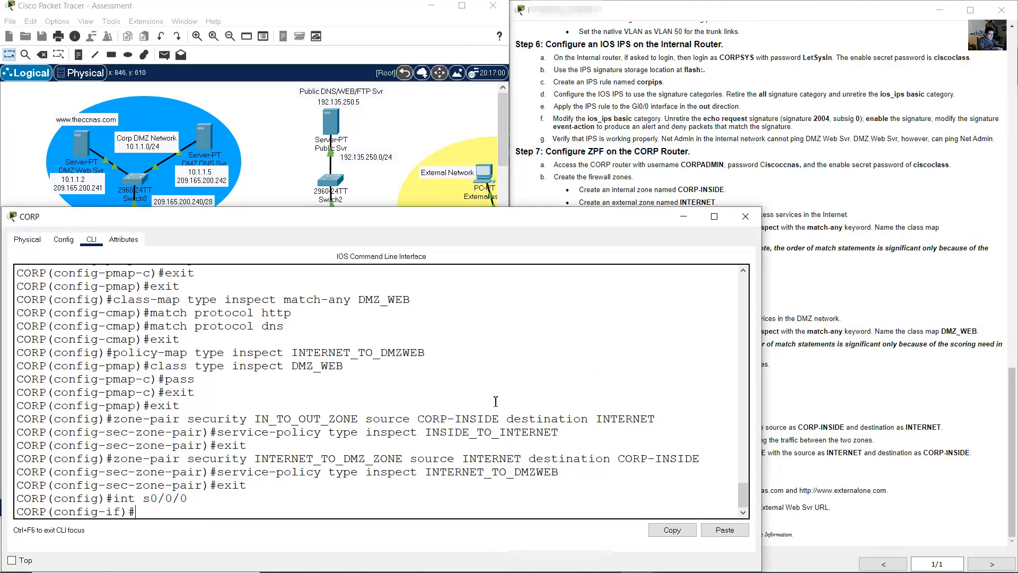
{"action": "type", "text": "zone-member secuirty"}
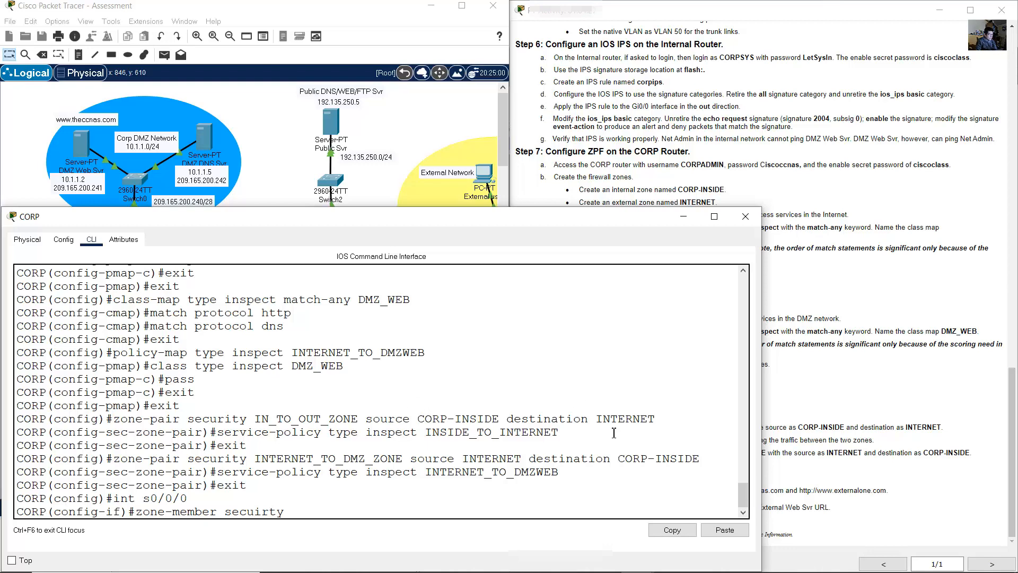
{"action": "scroll", "coordinate": [451, 424], "scroll_direction": "up", "scroll_amount": 10}
{"action": "scroll", "coordinate": [338, 414], "scroll_direction": "up", "scroll_amount": 2}
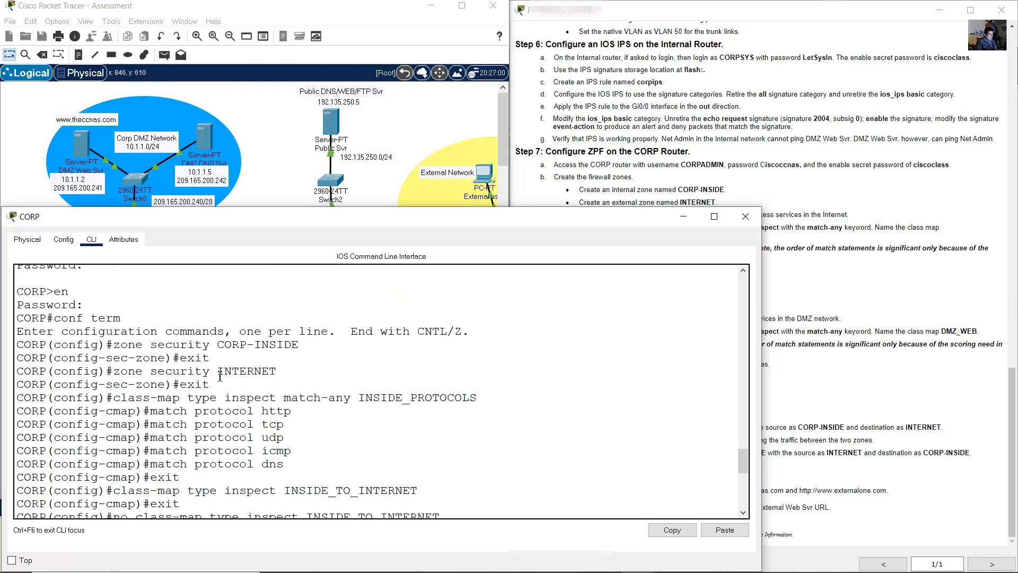
{"action": "left_click_drag", "start_coordinate": [219, 376], "coordinate": [278, 374]}
{"action": "scroll", "coordinate": [366, 413], "scroll_direction": "down", "scroll_amount": 15}
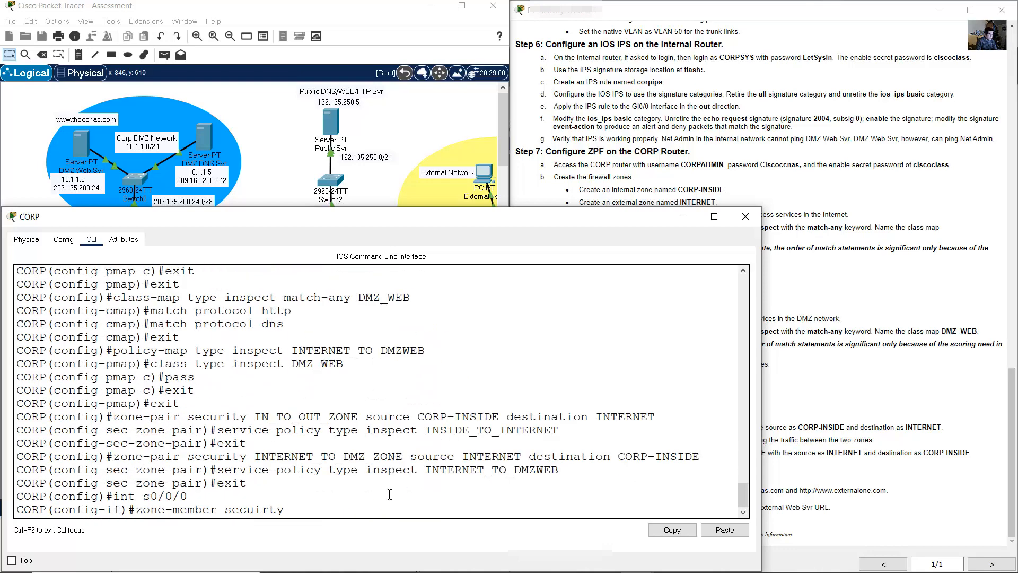
{"action": "key", "text": "BackSpace"}
{"action": "key", "text": "BackSpace"}
{"action": "key", "text": "BackSpace"}
{"action": "key", "text": "BackSpace"}
{"action": "type", "text": "ity INTERNET"}
{"action": "key", "text": "Return"}
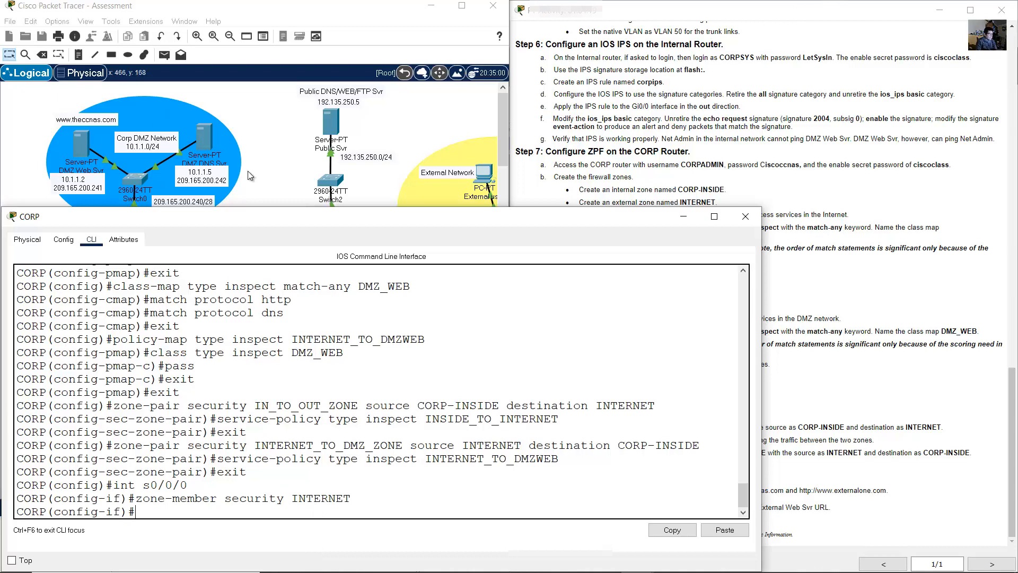
- Check CORP's serial links on the topology and review the console output
{"action": "left_click", "coordinate": [247, 171]}
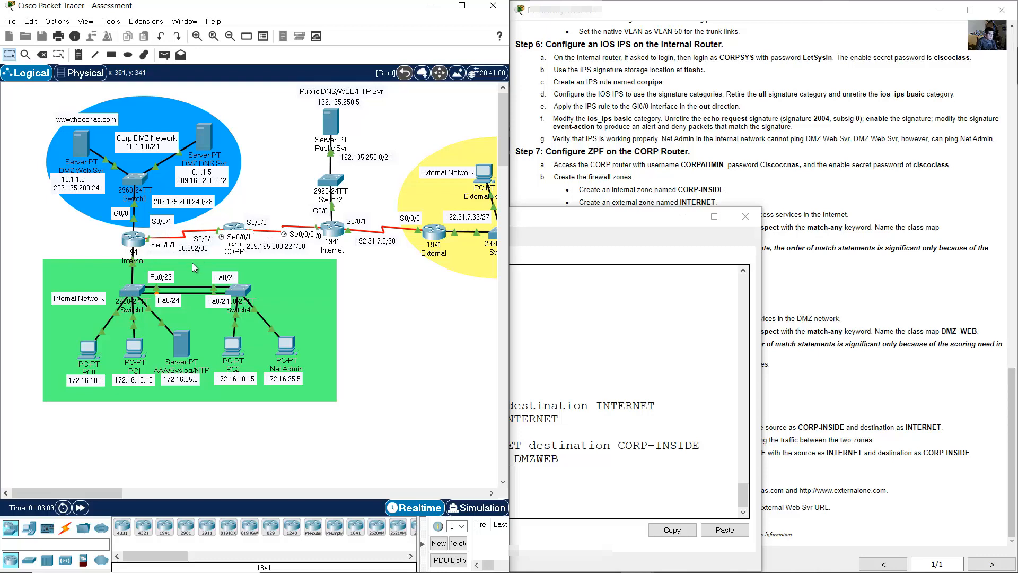
{"action": "left_click", "coordinate": [530, 357]}
{"action": "scroll", "coordinate": [339, 381], "scroll_direction": "up", "scroll_amount": 15}
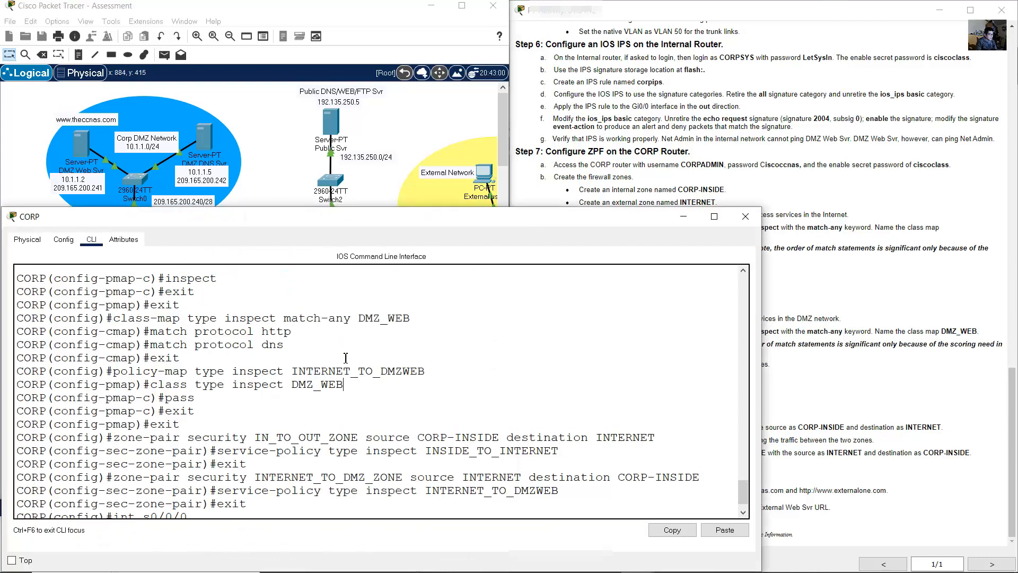
{"action": "scroll", "coordinate": [239, 405], "scroll_direction": "down", "scroll_amount": 2}
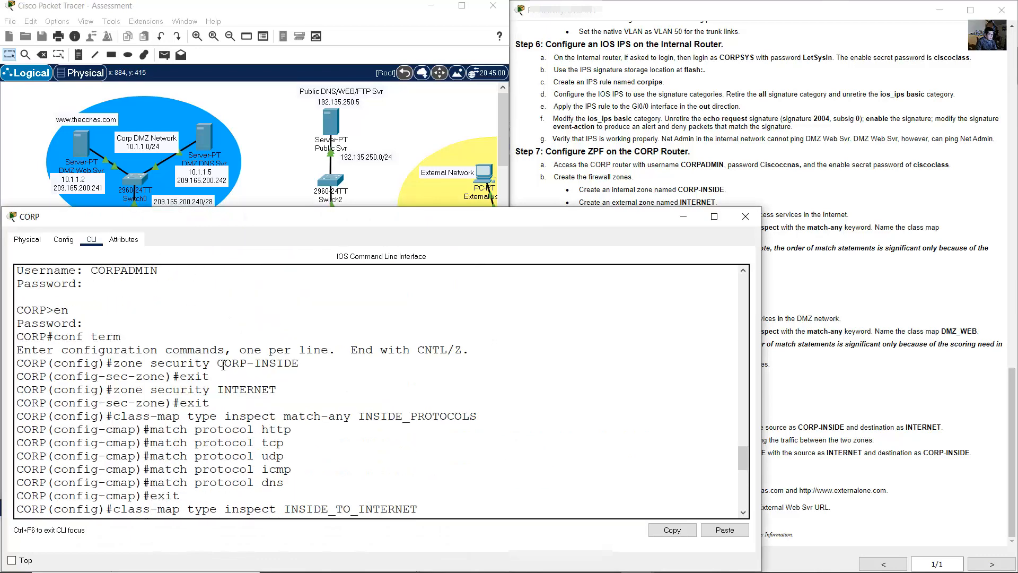
{"action": "left_click_drag", "start_coordinate": [217, 366], "coordinate": [299, 365]}
{"action": "scroll", "coordinate": [371, 403], "scroll_direction": "down", "scroll_amount": 10}
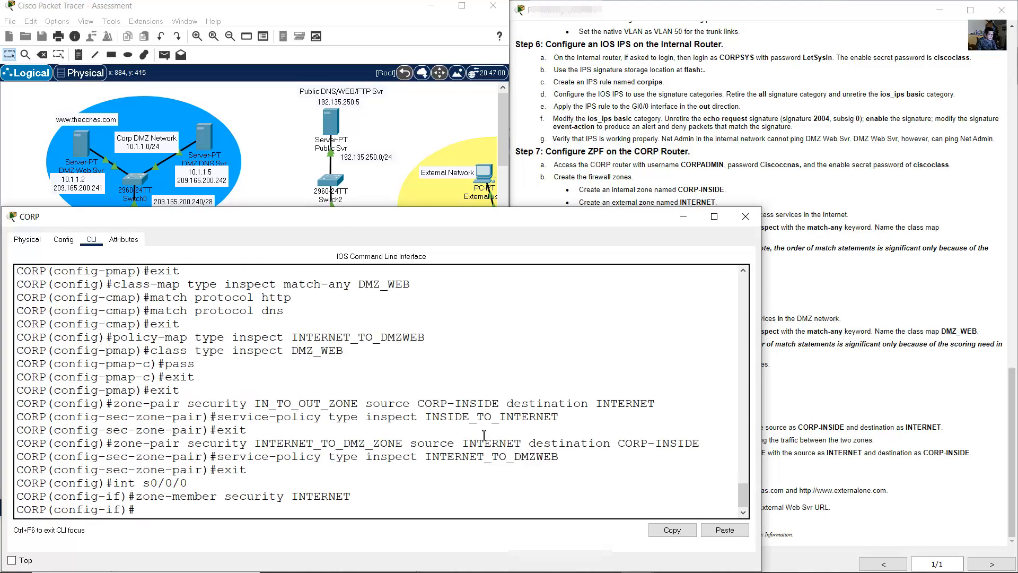
- Make Serial0/0/1 a member of the CORP-INSIDE zone and exit interface configuration
{"action": "key", "text": "Up"}
{"action": "key", "text": "Up"}
{"action": "key", "text": "Up"}
{"action": "key", "text": "Down"}
{"action": "key", "text": "BackSpace"}
{"action": "type", "text": "1"}
{"action": "key", "text": "Return"}
{"action": "key", "text": "Up"}
{"action": "key", "text": "Up"}
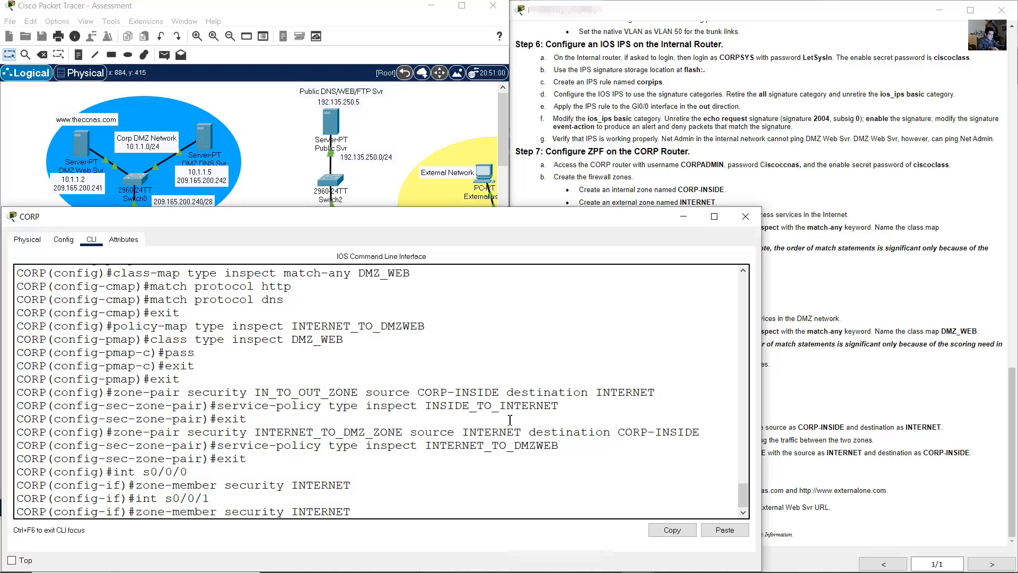
{"action": "key", "text": "BackSpace"}
{"action": "key", "text": "BackSpace"}
{"action": "key", "text": "BackSpace"}
{"action": "key", "text": "BackSpace"}
{"action": "key", "text": "BackSpace"}
{"action": "key", "text": "BackSpace"}
{"action": "key", "text": "BackSpace"}
{"action": "type", "text": "CORP-INSIDE"}
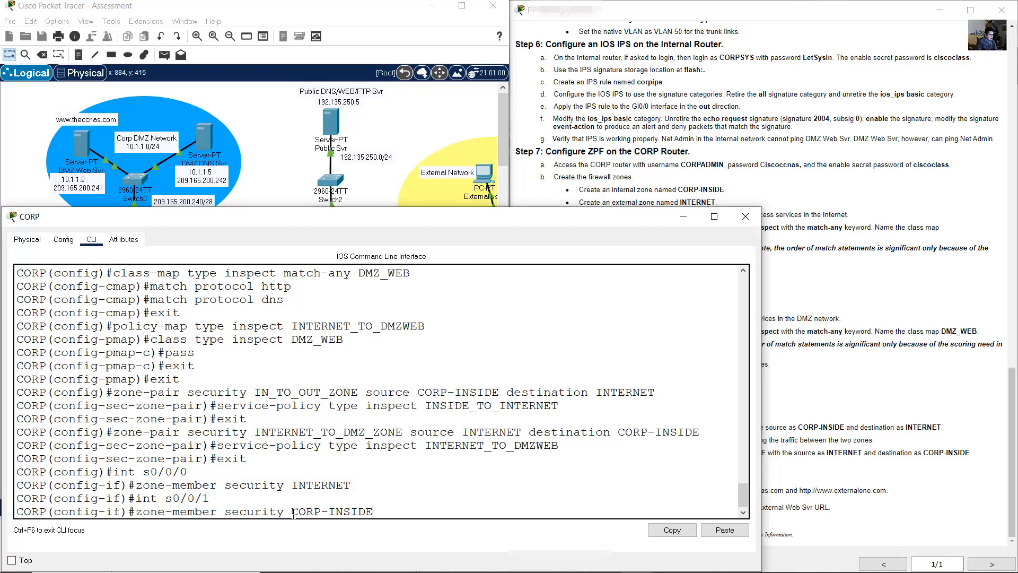
{"action": "left_click_drag", "start_coordinate": [241, 517], "coordinate": [395, 513]}
{"action": "key", "text": "Return"}
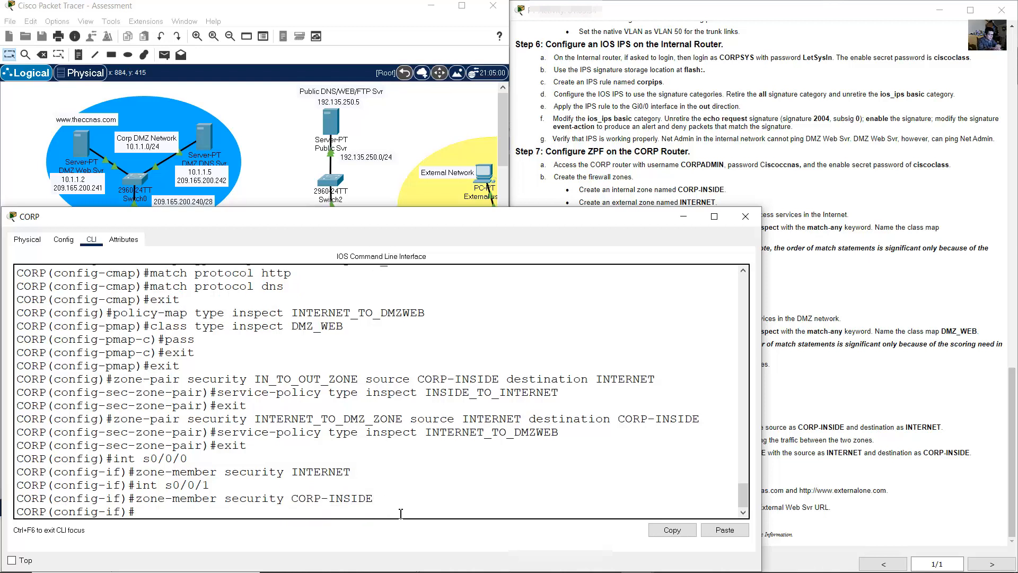
{"action": "type", "text": "exit"}
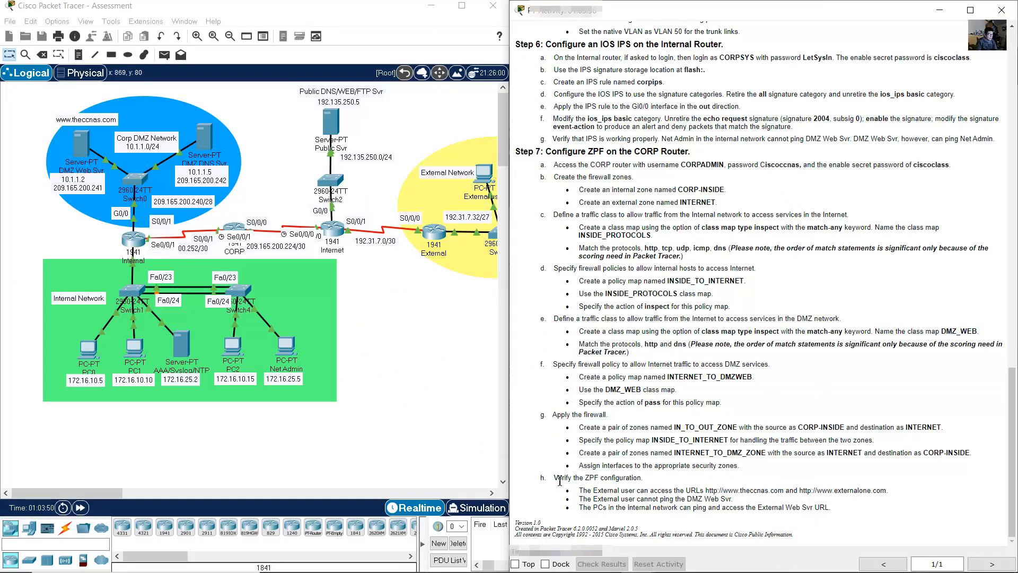
{"action": "left_click_drag", "start_coordinate": [555, 477], "coordinate": [656, 477]}
{"action": "left_click_drag", "start_coordinate": [581, 494], "coordinate": [892, 490]}
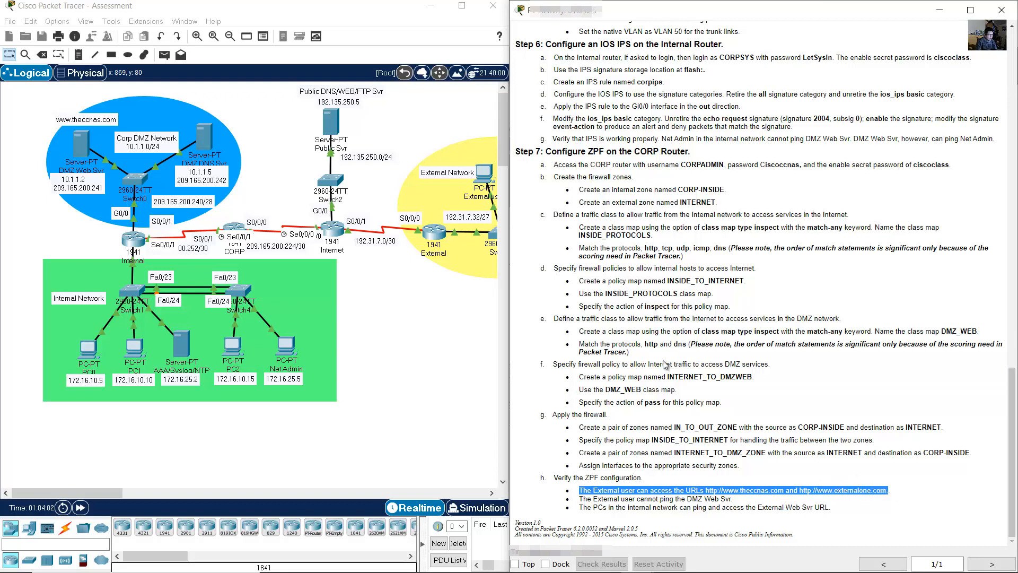
{"action": "left_click", "coordinate": [456, 327]}
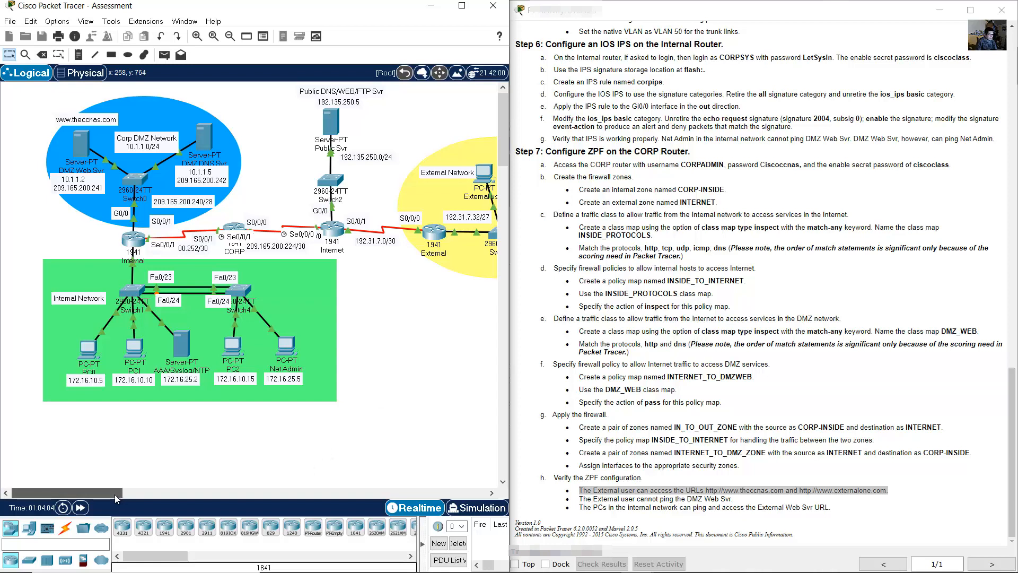
{"action": "mouse_move", "coordinate": [120, 494]}
{"action": "left_mouse_down"}
{"action": "mouse_move", "coordinate": [136, 492]}
{"action": "mouse_move", "coordinate": [123, 492]}
{"action": "left_mouse_up"}
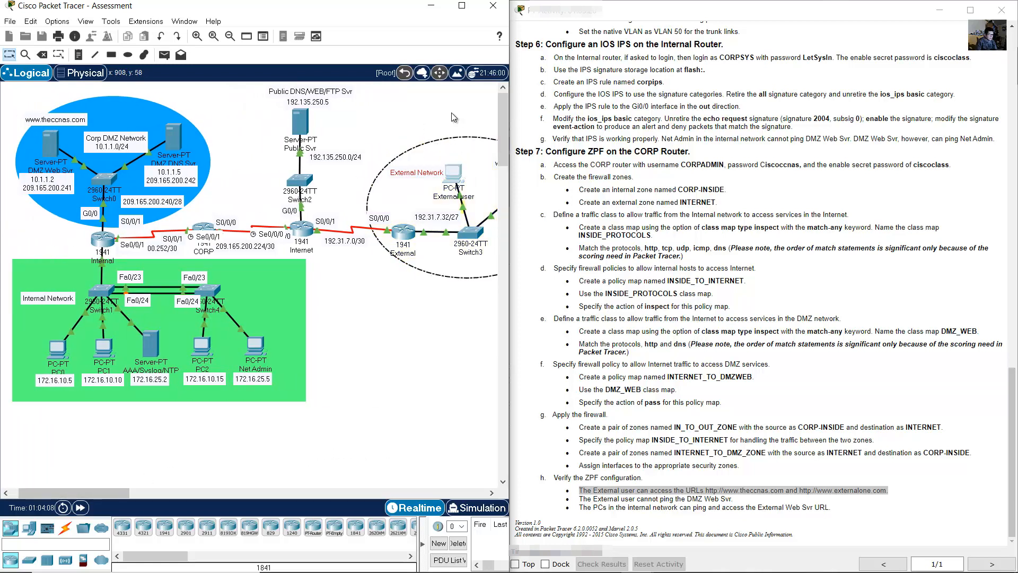
{"action": "left_click", "coordinate": [452, 171]}
{"action": "left_click", "coordinate": [421, 127]}
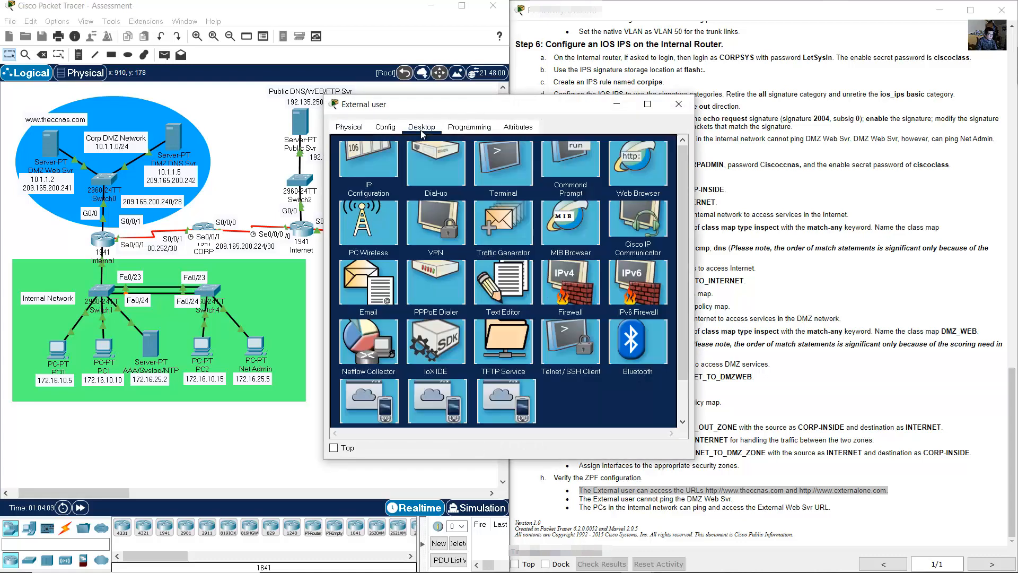
{"action": "left_click", "coordinate": [627, 180]}
{"action": "left_click", "coordinate": [477, 162]}
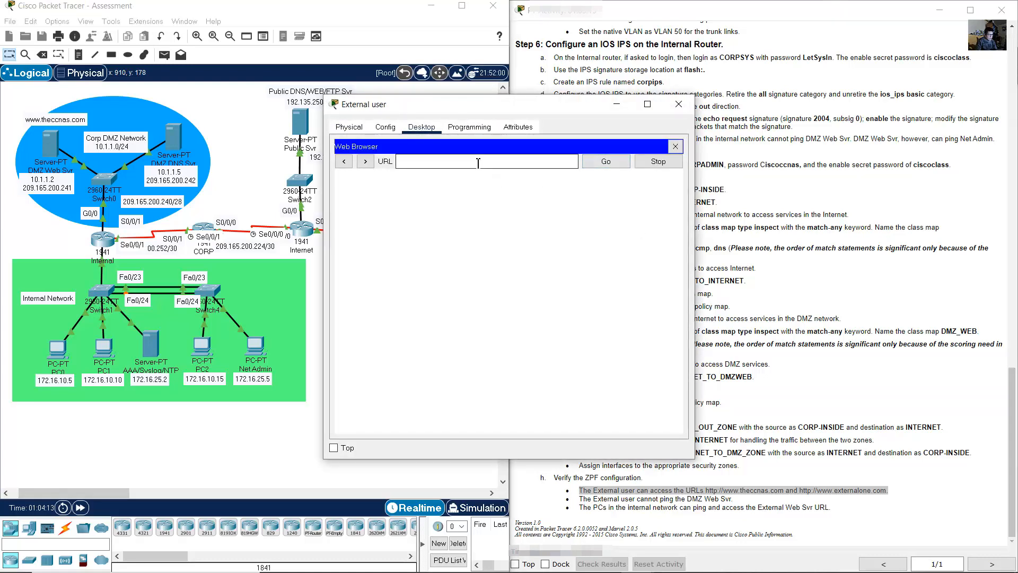
{"action": "type", "text": "http:&&www.theccnas.com"}
{"action": "key", "text": "Return"}
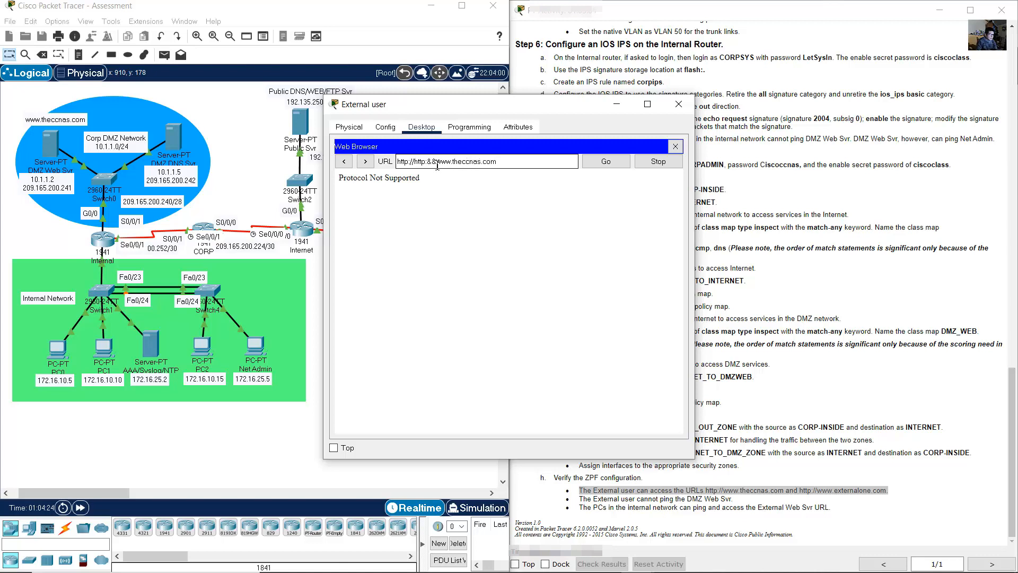
{"action": "left_click", "coordinate": [438, 163]}
{"action": "key", "text": "BackSpace"}
{"action": "key", "text": "BackSpace"}
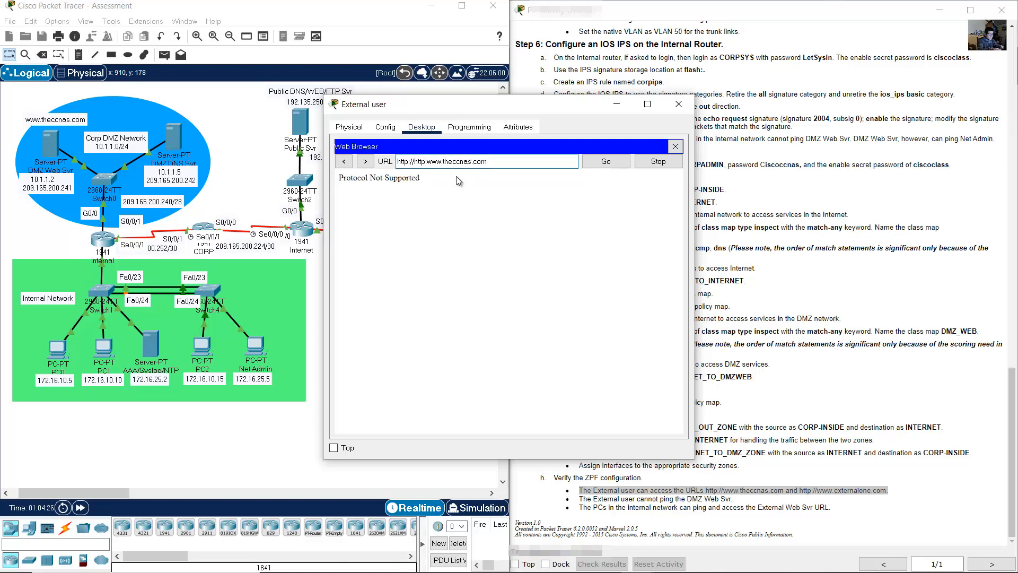
{"action": "type", "text": "//"}
{"action": "key", "text": "BackSpace"}
{"action": "key", "text": "BackSpace"}
{"action": "key", "text": "BackSpace"}
{"action": "key", "text": "BackSpace"}
{"action": "key", "text": "BackSpace"}
{"action": "key", "text": "BackSpace"}
{"action": "key", "text": "BackSpace"}
{"action": "key", "text": "Right"}
{"action": "key", "text": "Right"}
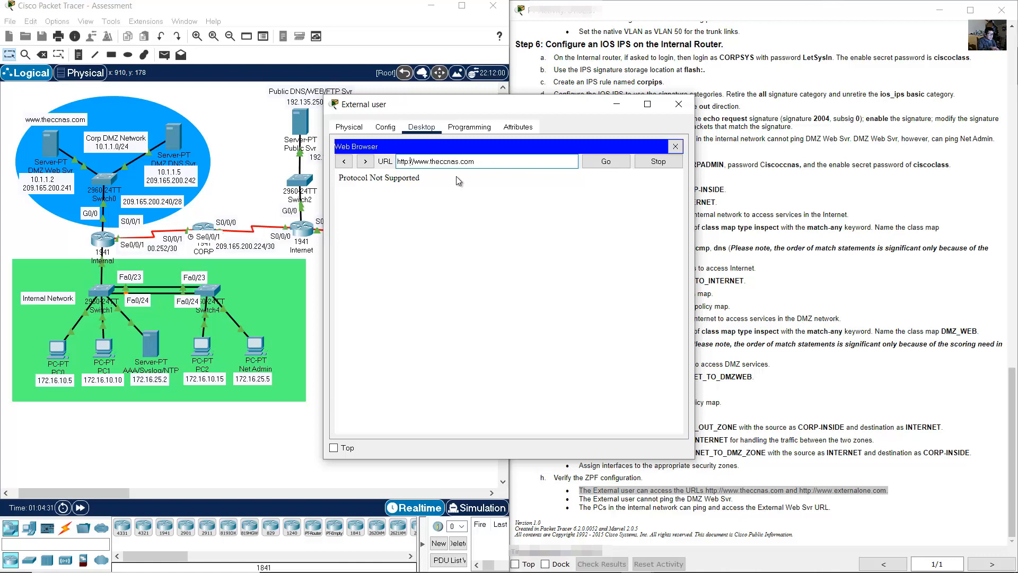
{"action": "key", "text": "Right"}
{"action": "key", "text": "Right"}
{"action": "key", "text": "Right"}
{"action": "key", "text": "Right"}
{"action": "key", "text": "Right"}
{"action": "key", "text": "Right"}
{"action": "key", "text": "Right"}
{"action": "key", "text": "Right"}
{"action": "key", "text": "Right"}
{"action": "key", "text": "Right"}
{"action": "left_click", "coordinate": [619, 159]}
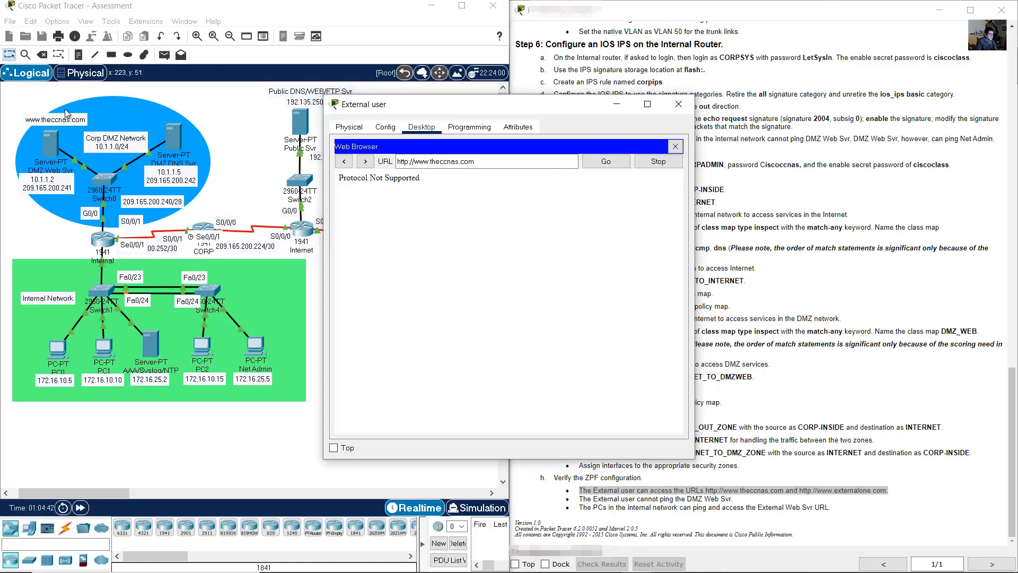
{"action": "left_click_drag", "start_coordinate": [403, 102], "coordinate": [633, 77]}
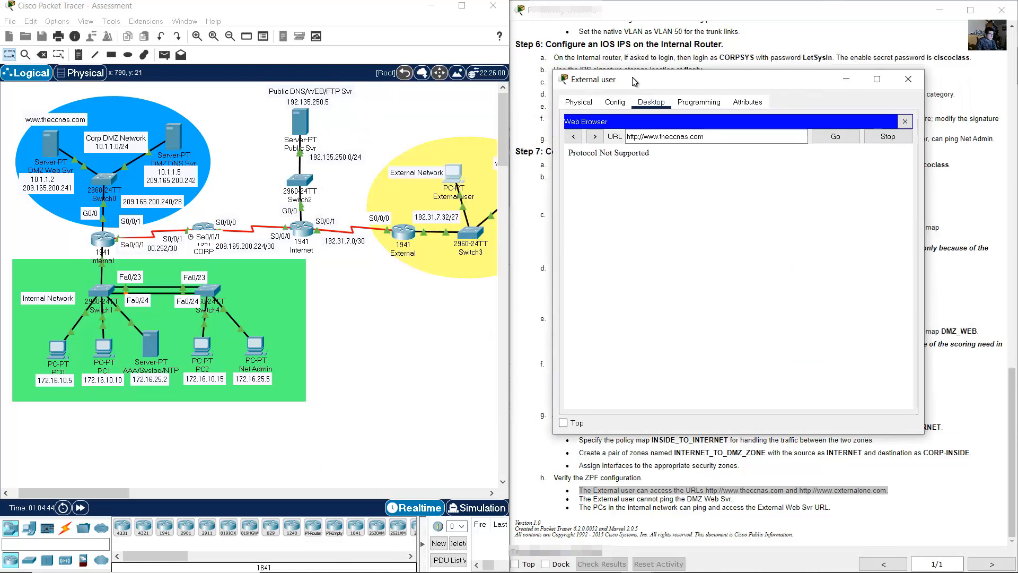
{"action": "left_click", "coordinate": [41, 101]}
{"action": "left_click_drag", "start_coordinate": [21, 95], "coordinate": [91, 152]}
{"action": "left_click", "coordinate": [15, 122]}
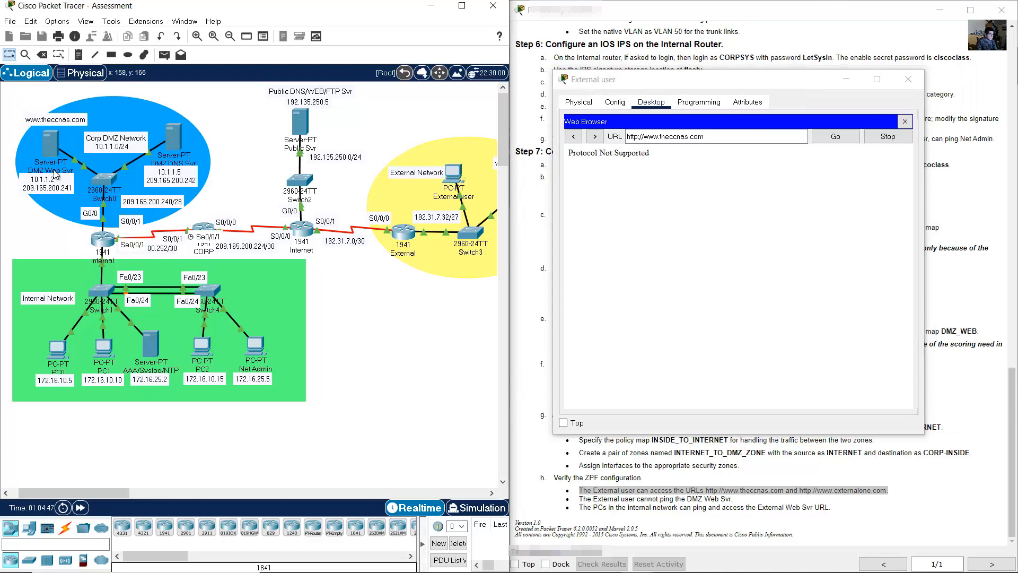
{"action": "left_click_drag", "start_coordinate": [767, 80], "coordinate": [393, 82]}
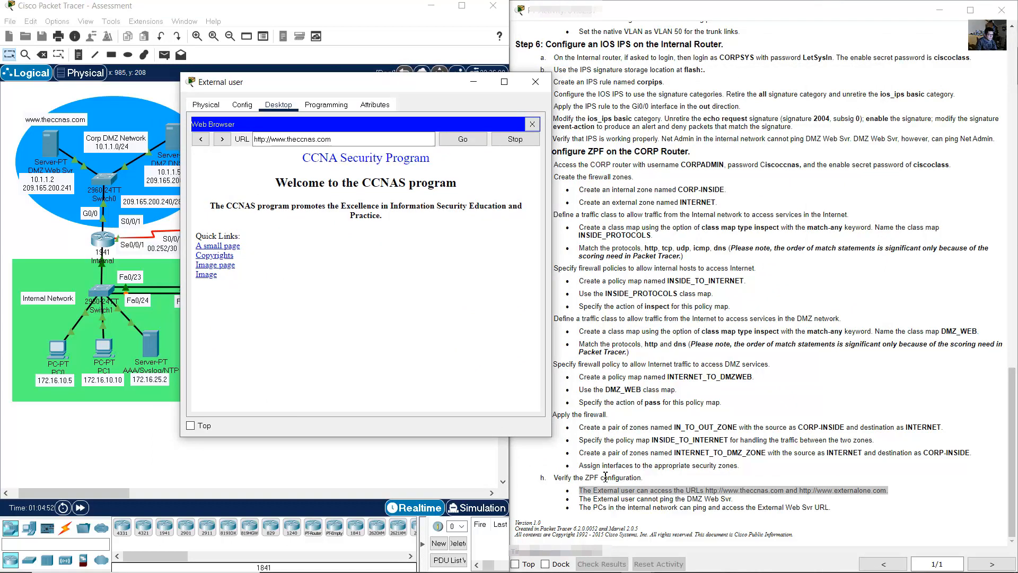
{"action": "left_click_drag", "start_coordinate": [817, 489], "coordinate": [894, 492]}
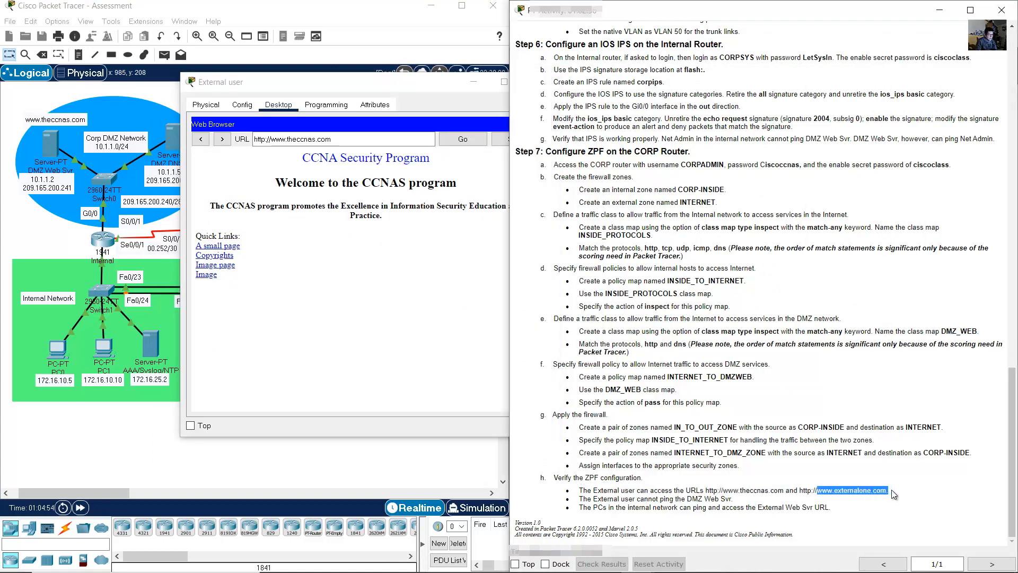
{"action": "left_click_drag", "start_coordinate": [399, 95], "coordinate": [679, 90]}
{"action": "left_click_drag", "start_coordinate": [115, 491], "coordinate": [138, 492]}
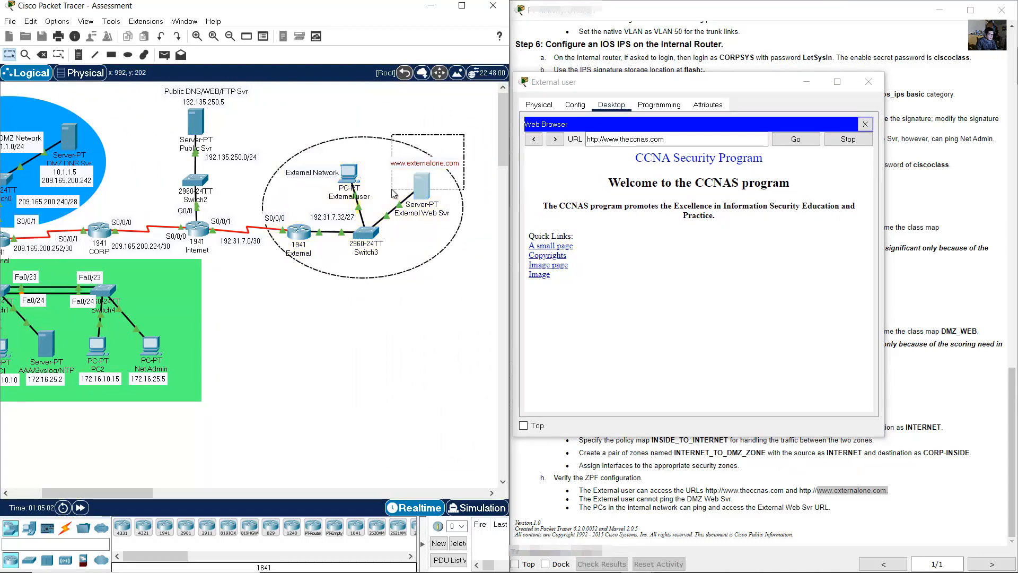
{"action": "left_click_drag", "start_coordinate": [626, 140], "coordinate": [722, 140]}
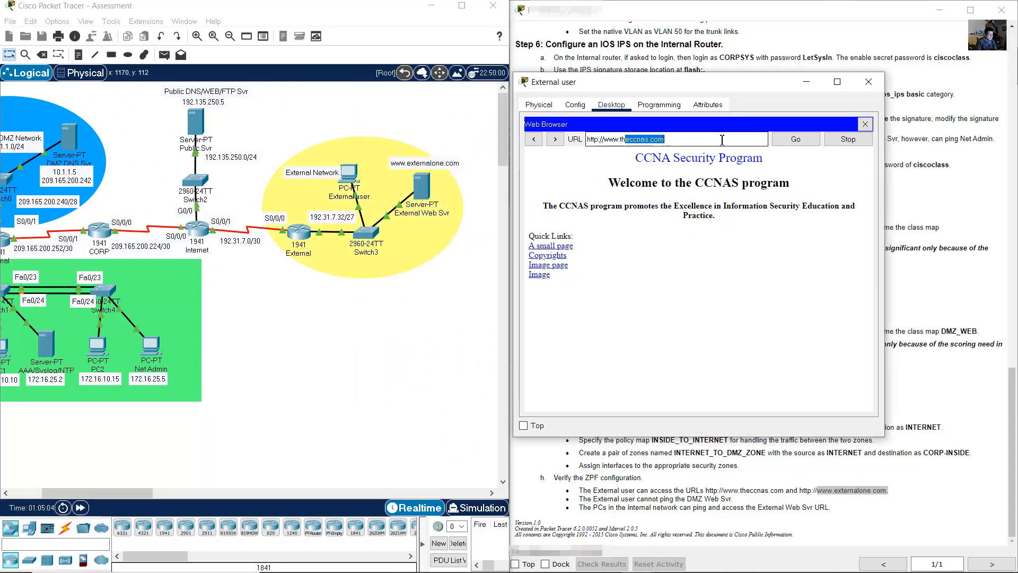
{"action": "key", "text": "BackSpace"}
{"action": "key", "text": "BackSpace"}
{"action": "key", "text": "BackSpace"}
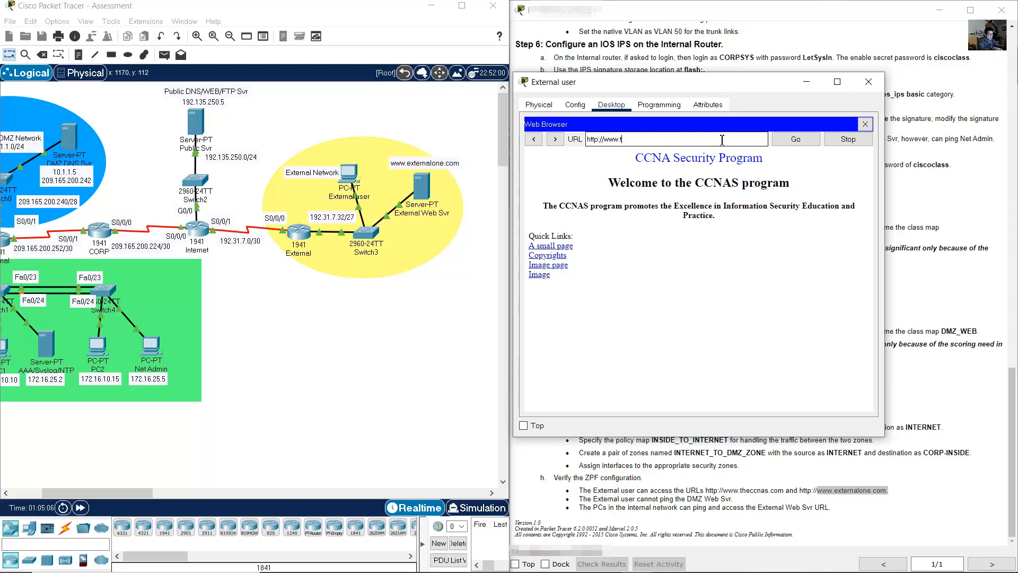
{"action": "type", "text": "externalone.com"}
{"action": "left_click", "coordinate": [795, 139]}
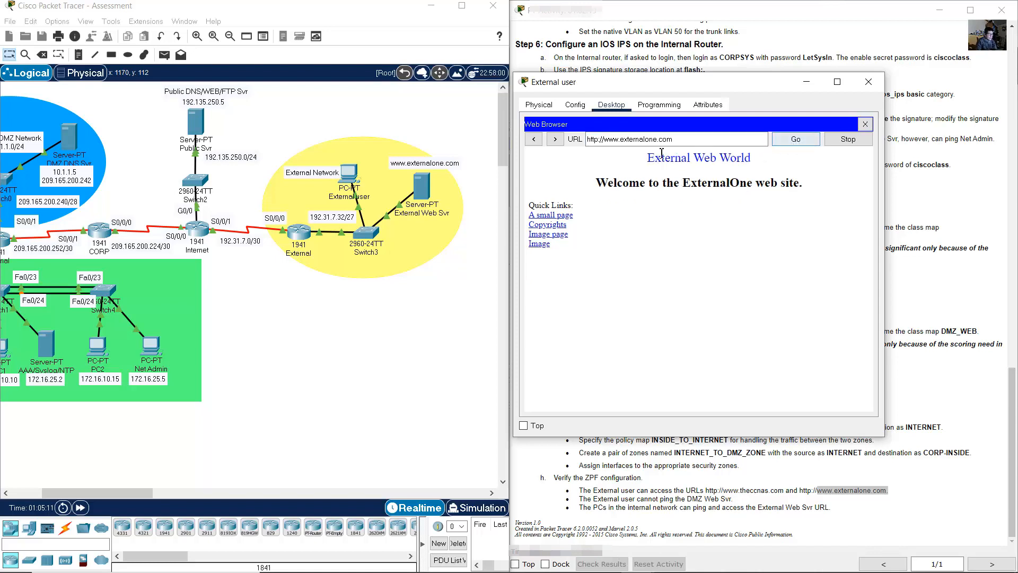
{"action": "left_click_drag", "start_coordinate": [644, 157], "coordinate": [706, 265]}
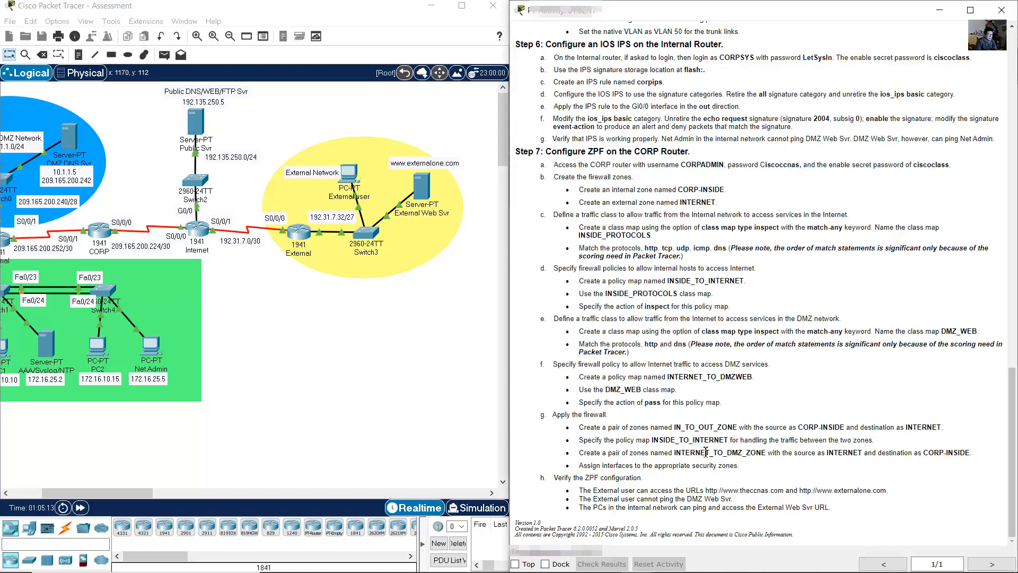
- Ping the DMZ Web Svr at 209.165.200.241 from the External user's command prompt
{"action": "left_click_drag", "start_coordinate": [582, 499], "coordinate": [737, 499]}
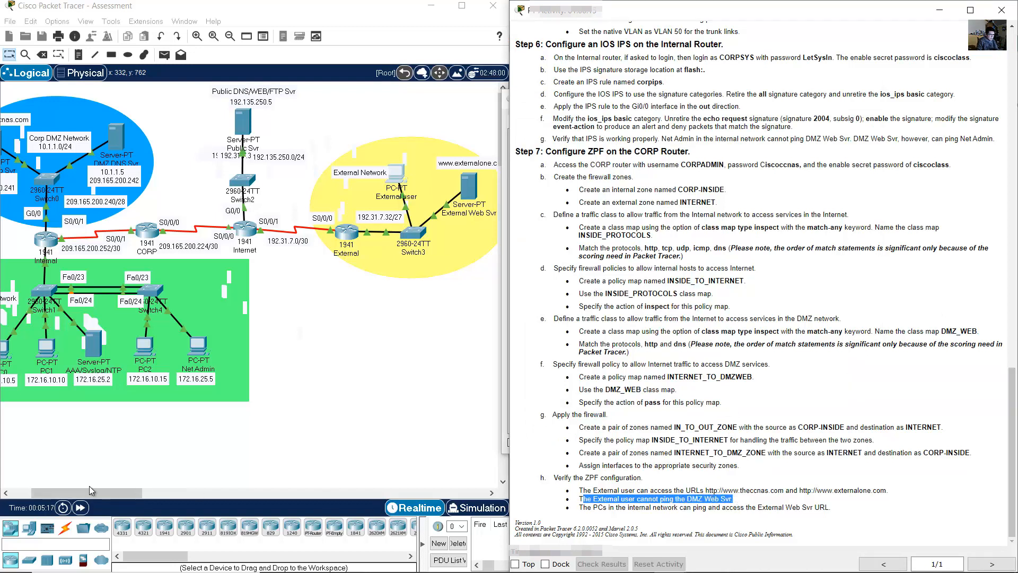
{"action": "left_click_drag", "start_coordinate": [95, 492], "coordinate": [75, 494]}
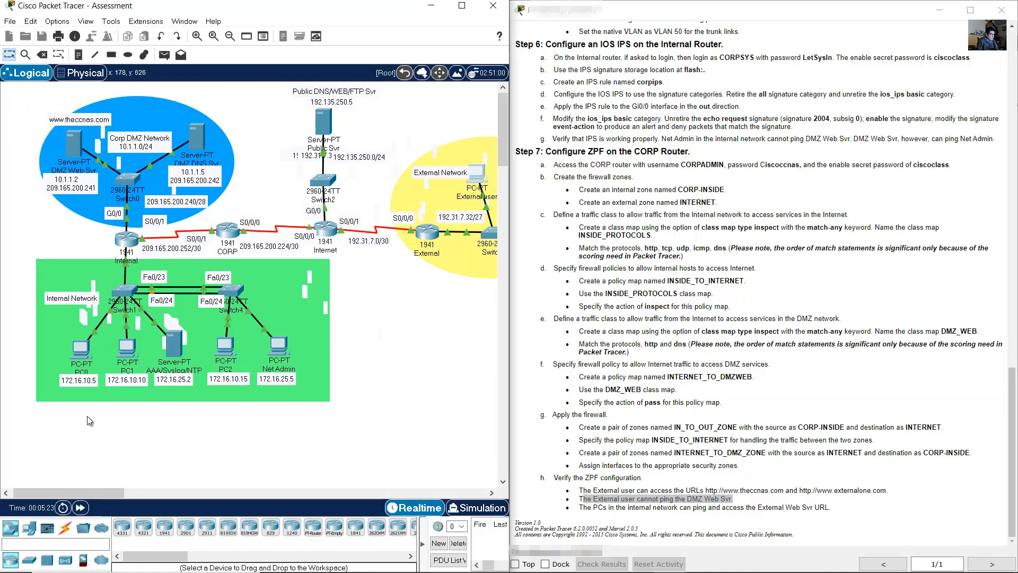
{"action": "left_click_drag", "start_coordinate": [78, 493], "coordinate": [91, 491]}
{"action": "left_click", "coordinate": [452, 174]}
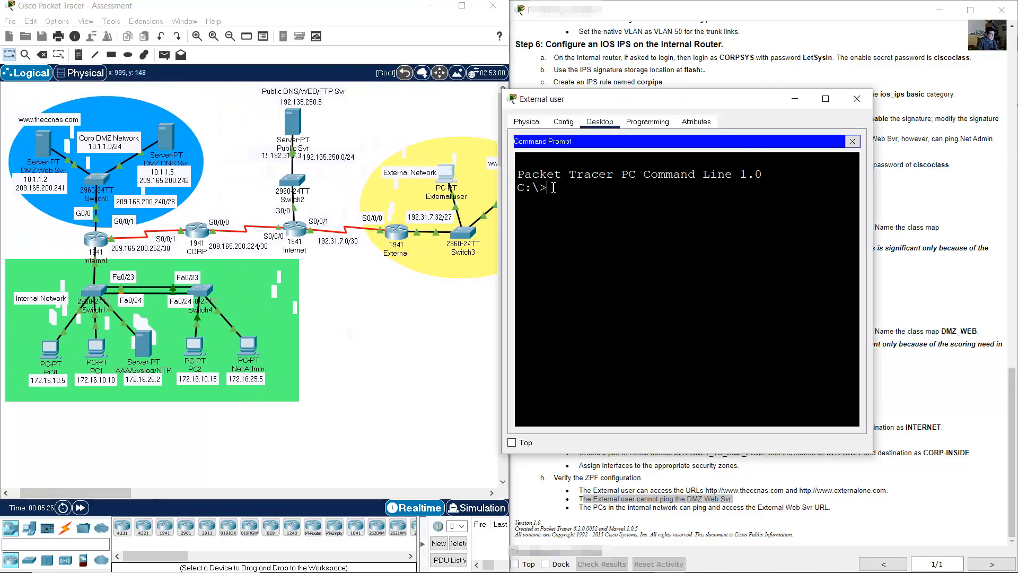
{"action": "type", "text": "ping"}
{"action": "left_click_drag", "start_coordinate": [878, 185], "coordinate": [915, 185]}
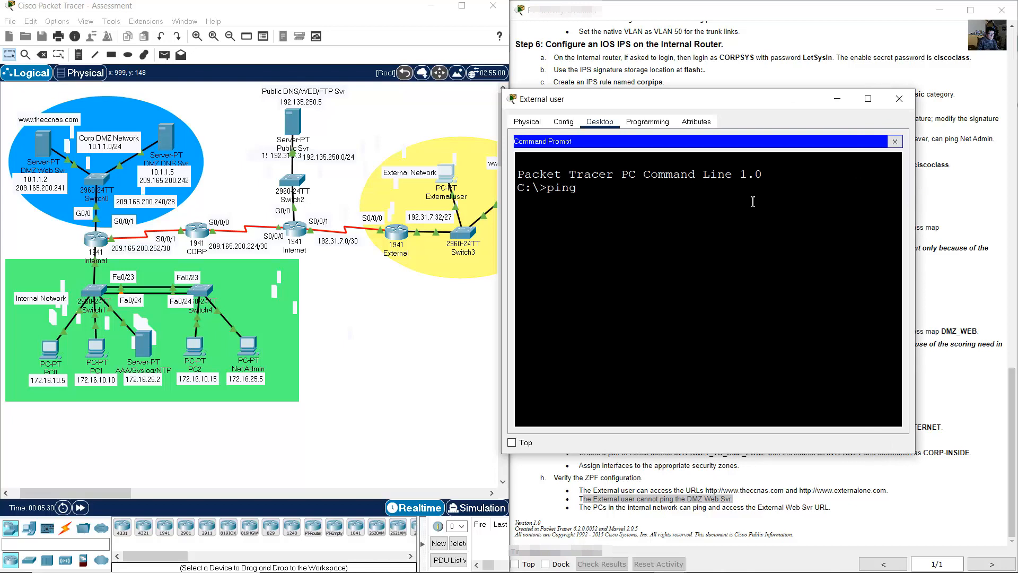
{"action": "type", "text": "209.165.200.241"}
{"action": "key", "text": "Return"}
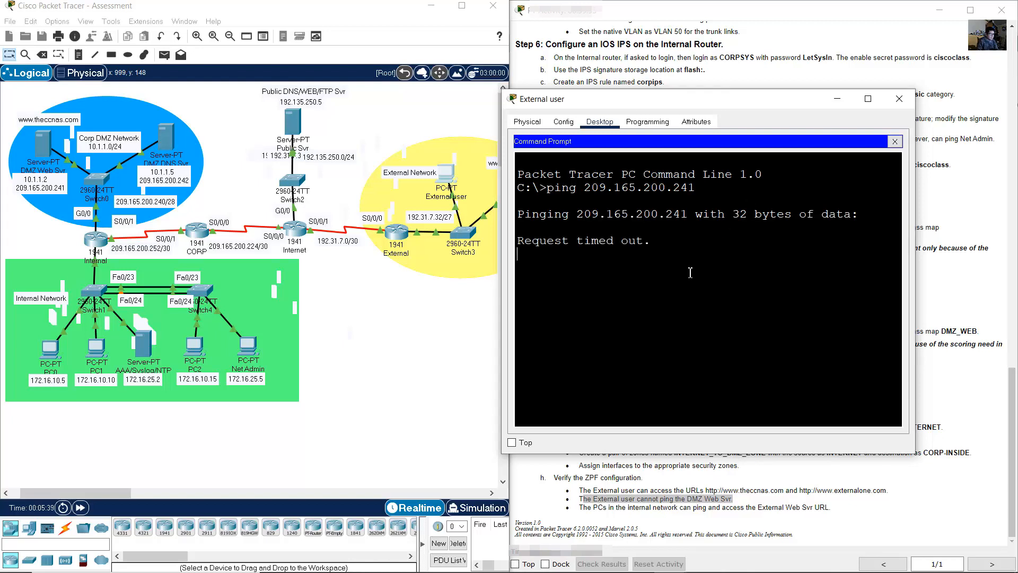
- Confirm both replies timed out, then move on to the internal PCs verification step
{"action": "left_click_drag", "start_coordinate": [547, 242], "coordinate": [682, 248]}
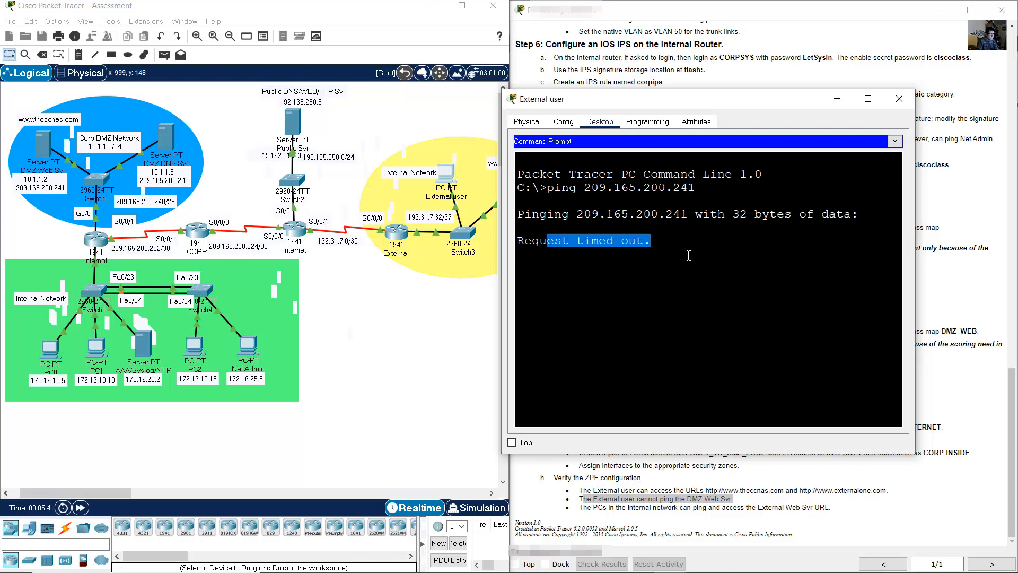
{"action": "left_click", "coordinate": [689, 255]}
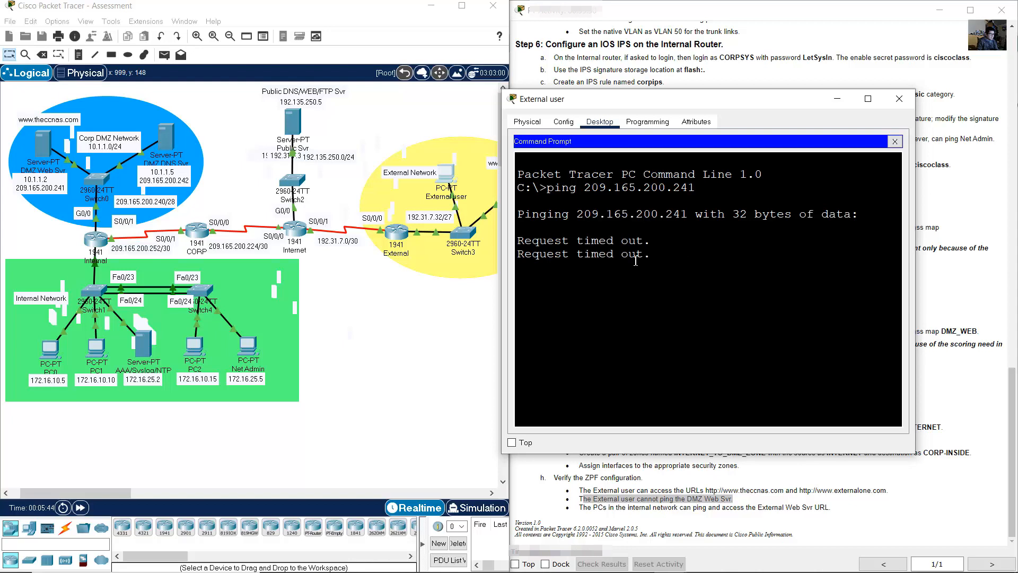
{"action": "left_click_drag", "start_coordinate": [548, 255], "coordinate": [692, 297]}
{"action": "left_click", "coordinate": [693, 300]}
{"action": "left_click", "coordinate": [938, 295]}
{"action": "left_click_drag", "start_coordinate": [585, 510], "coordinate": [828, 507]}
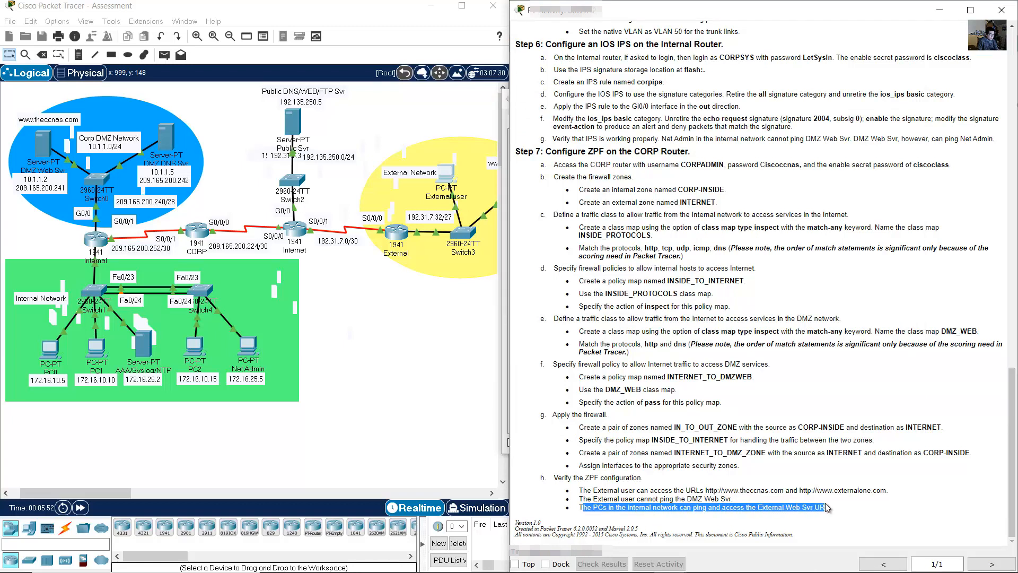
- Open the web browser on internal PC2
{"action": "left_click", "coordinate": [422, 363]}
{"action": "left_click_drag", "start_coordinate": [119, 495], "coordinate": [142, 494]}
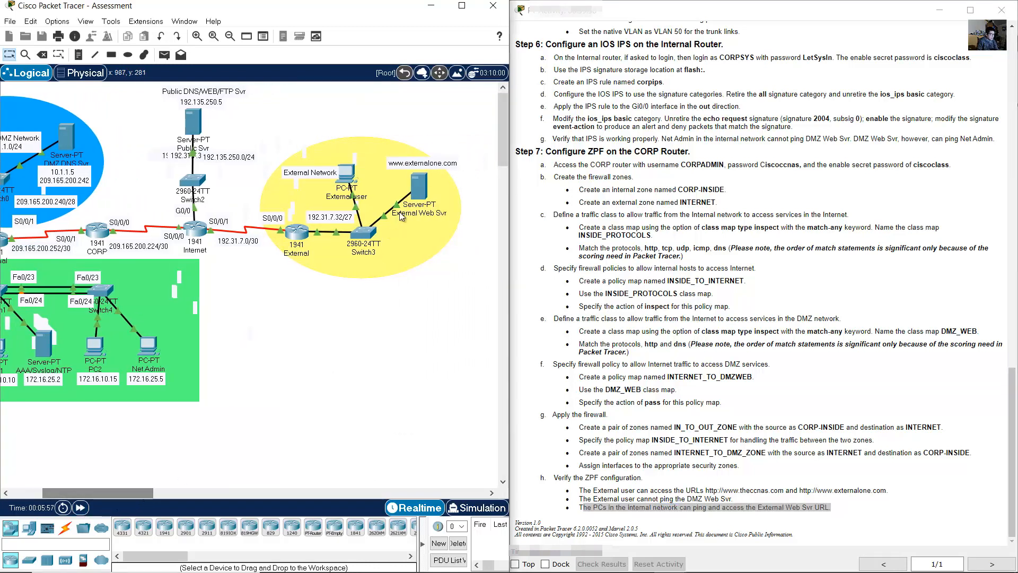
{"action": "left_click", "coordinate": [418, 222]}
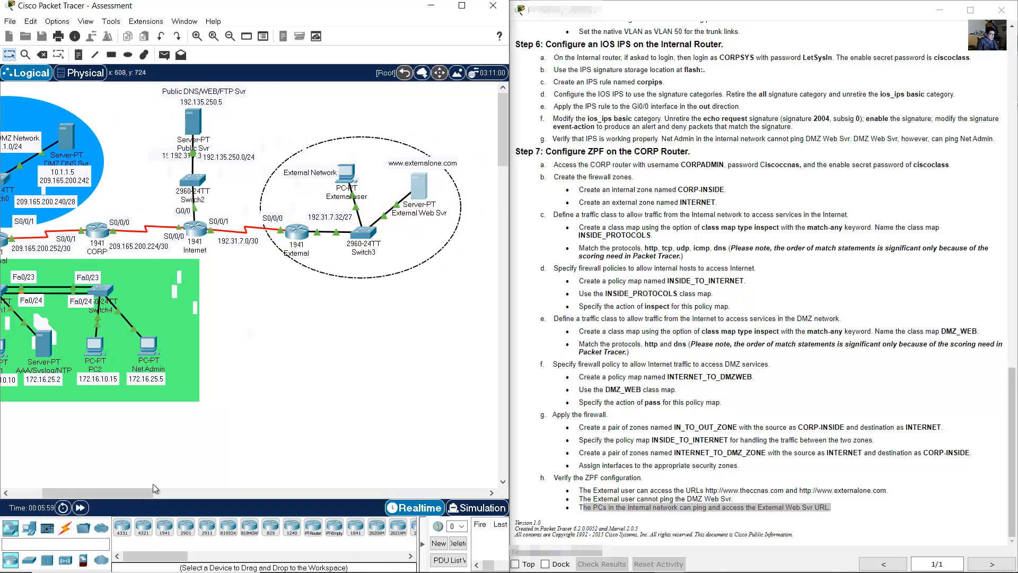
{"action": "left_click_drag", "start_coordinate": [132, 492], "coordinate": [118, 494]}
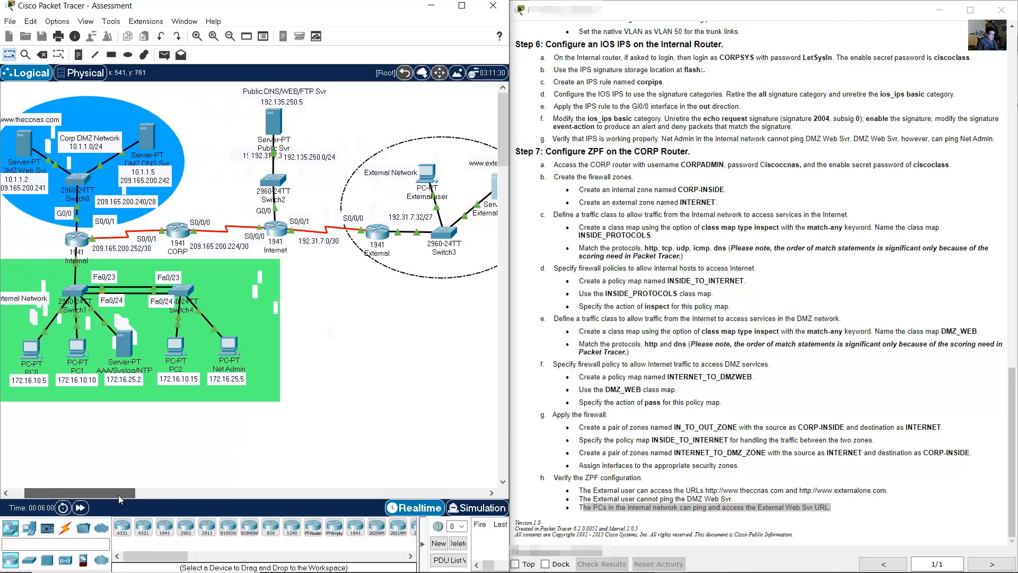
{"action": "left_click", "coordinate": [175, 348]}
{"action": "left_click_drag", "start_coordinate": [472, 111], "coordinate": [710, 107]}
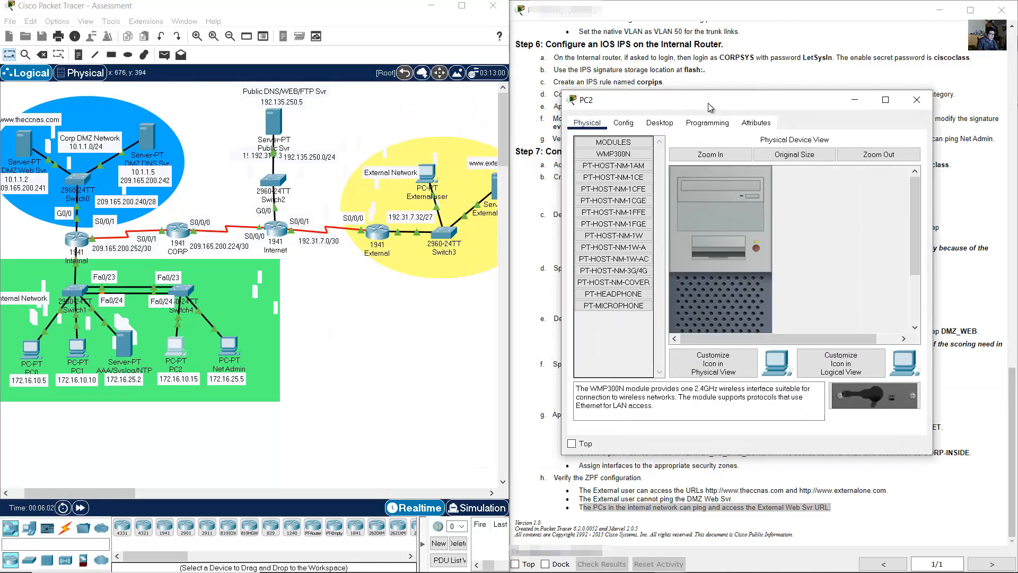
{"action": "left_click", "coordinate": [660, 123]}
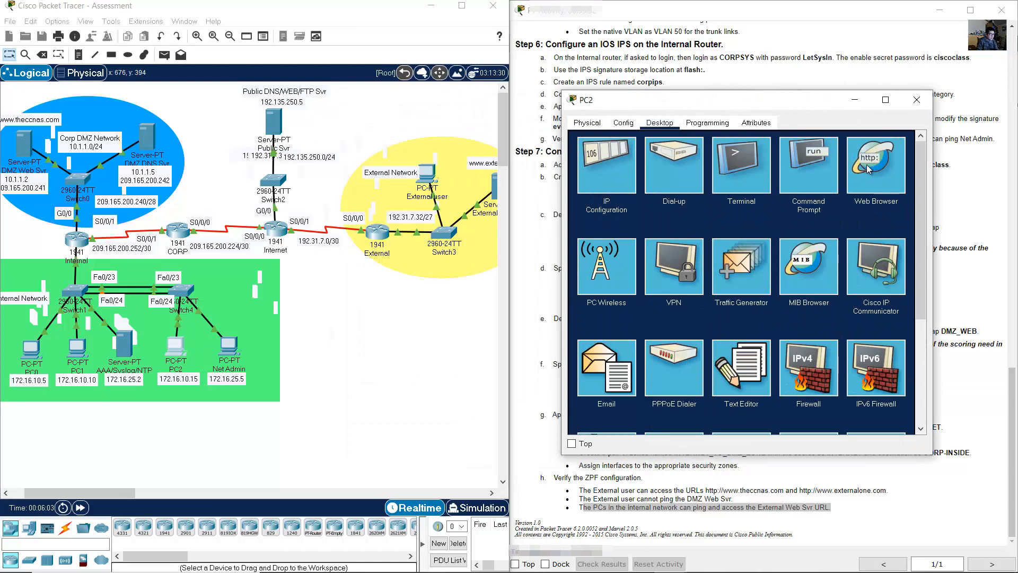
{"action": "left_click", "coordinate": [884, 169]}
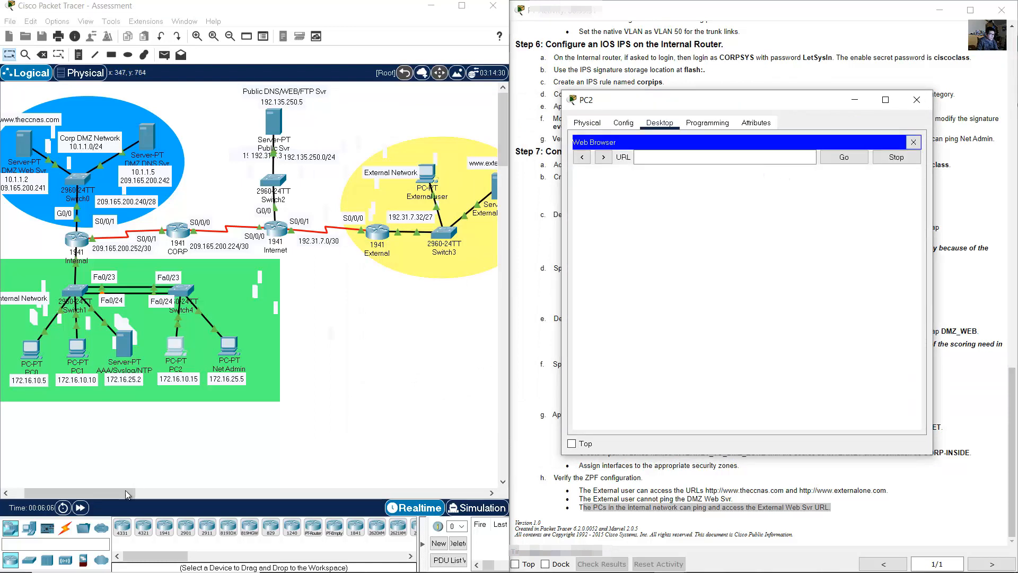
{"action": "left_click_drag", "start_coordinate": [126, 492], "coordinate": [147, 492]}
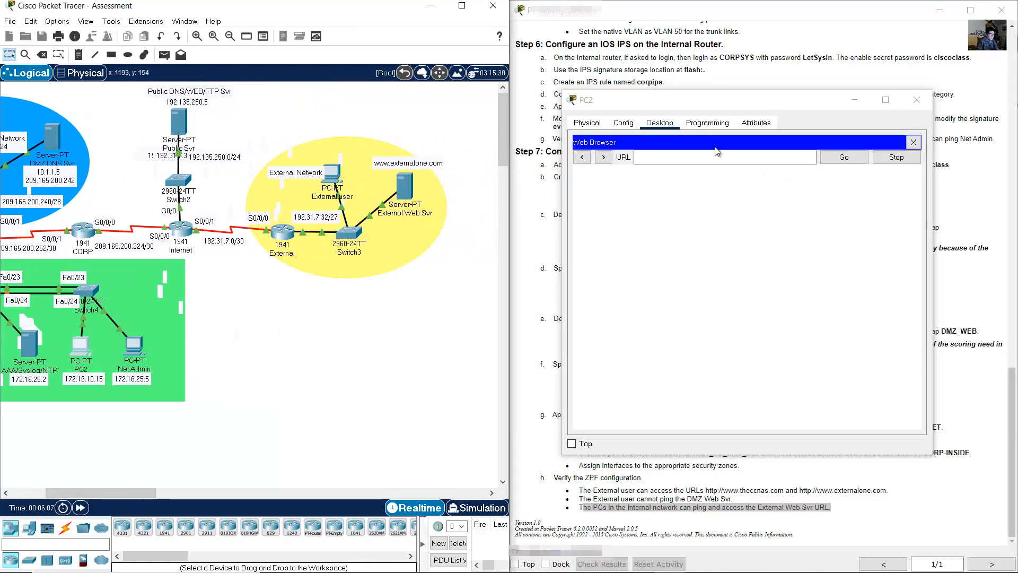
{"action": "left_click", "coordinate": [746, 97]}
{"action": "type", "text": "ht"}
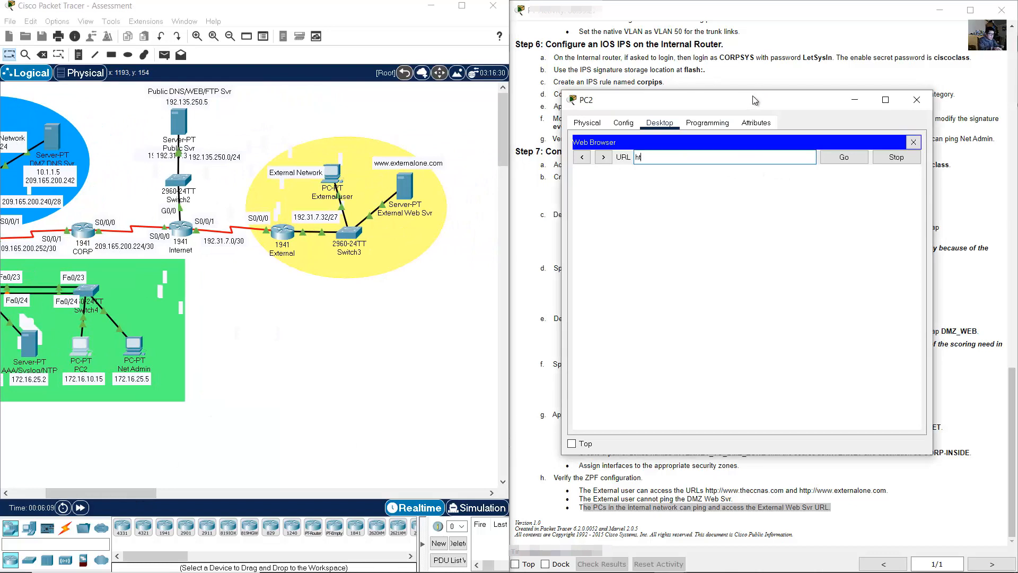
{"action": "type", "text": "tp:&"}
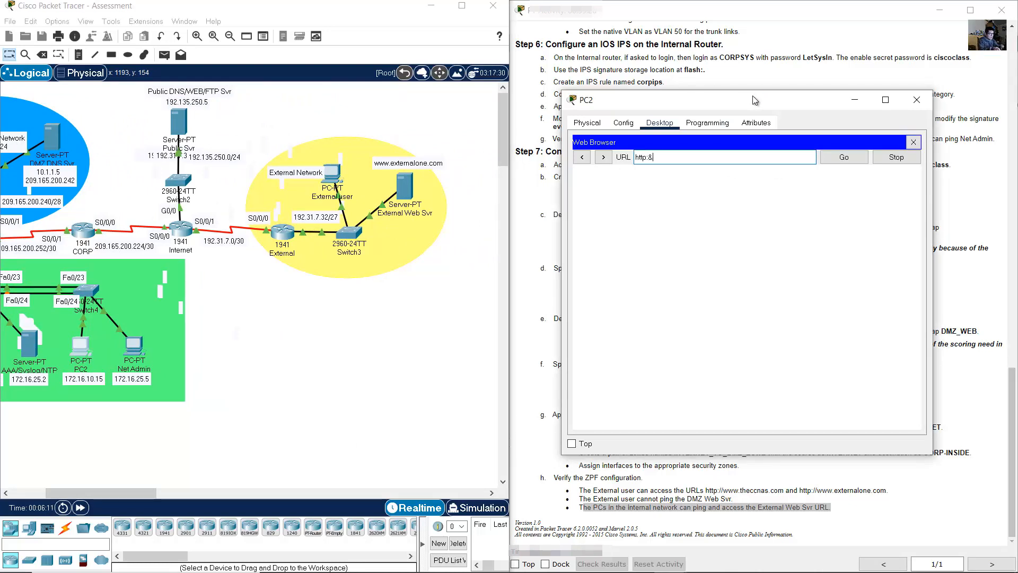
{"action": "type", "text": "&"}
{"action": "key", "text": "BackSpace"}
{"action": "key", "text": "BackSpace"}
{"action": "type", "text": "//www.externalone.com"}
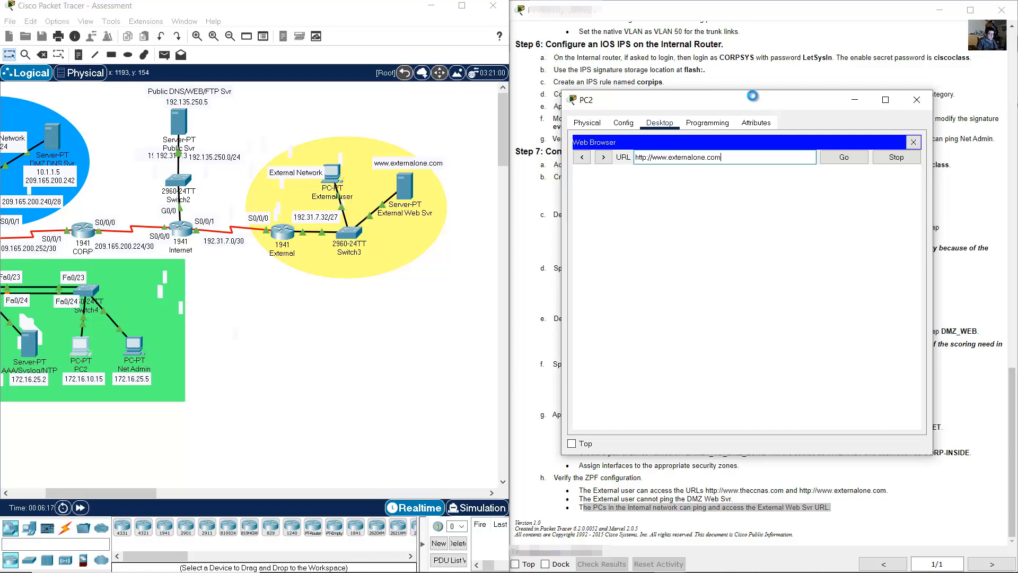
{"action": "key", "text": "Return"}
{"action": "left_click_drag", "start_coordinate": [701, 177], "coordinate": [770, 253]}
{"action": "left_click", "coordinate": [770, 253]}
{"action": "left_click", "coordinate": [979, 231]}
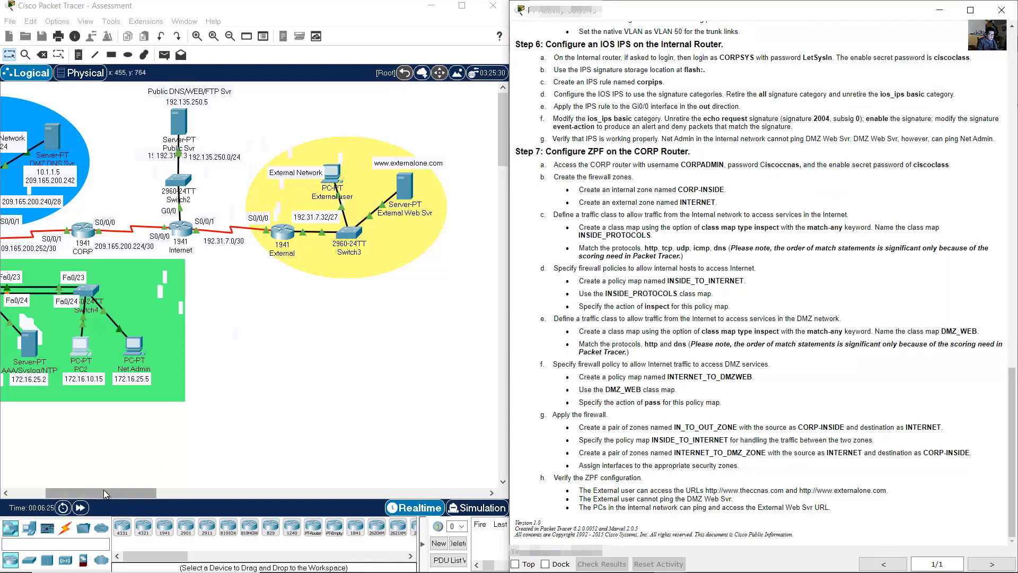
{"action": "left_click_drag", "start_coordinate": [103, 490], "coordinate": [69, 490]}
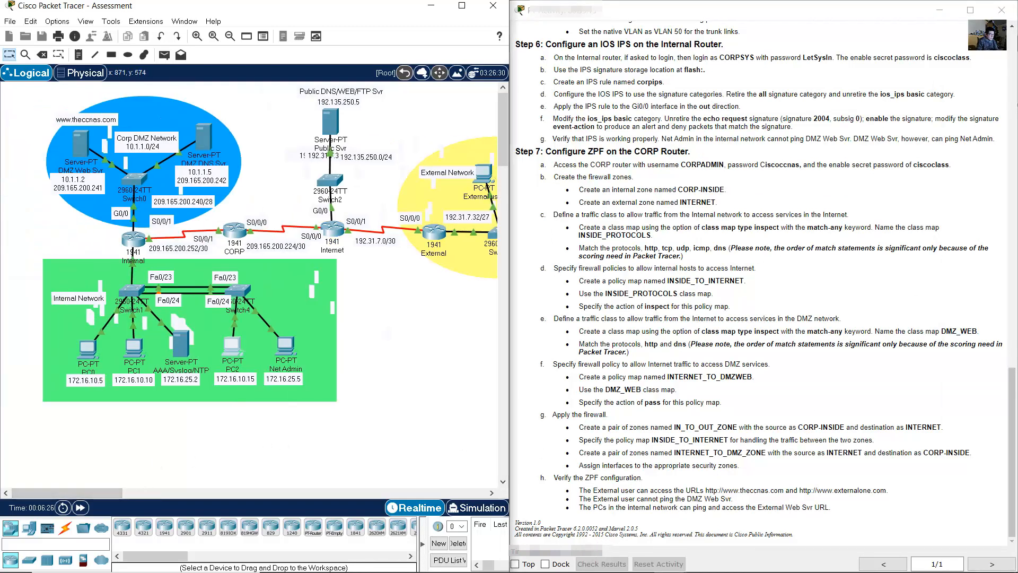